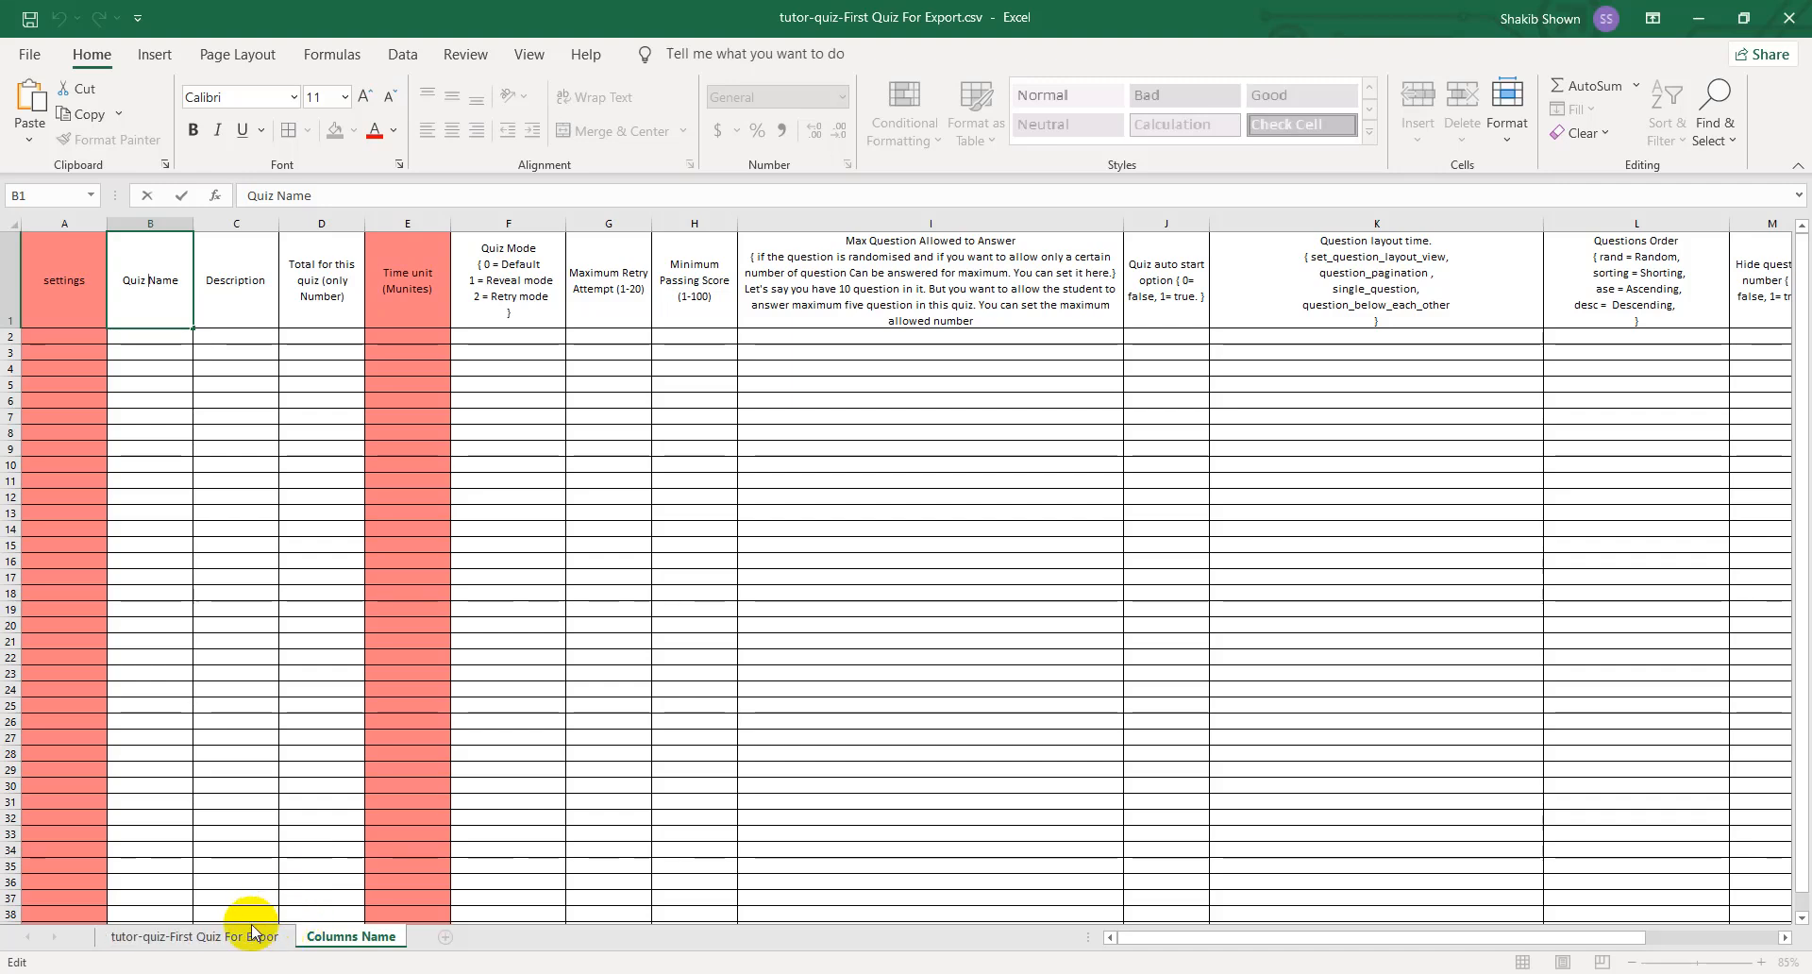
- Widen column B on the tutor-quiz-First Quiz For Expor sheet so the quiz title has more room
click(249, 936)
click(209, 250)
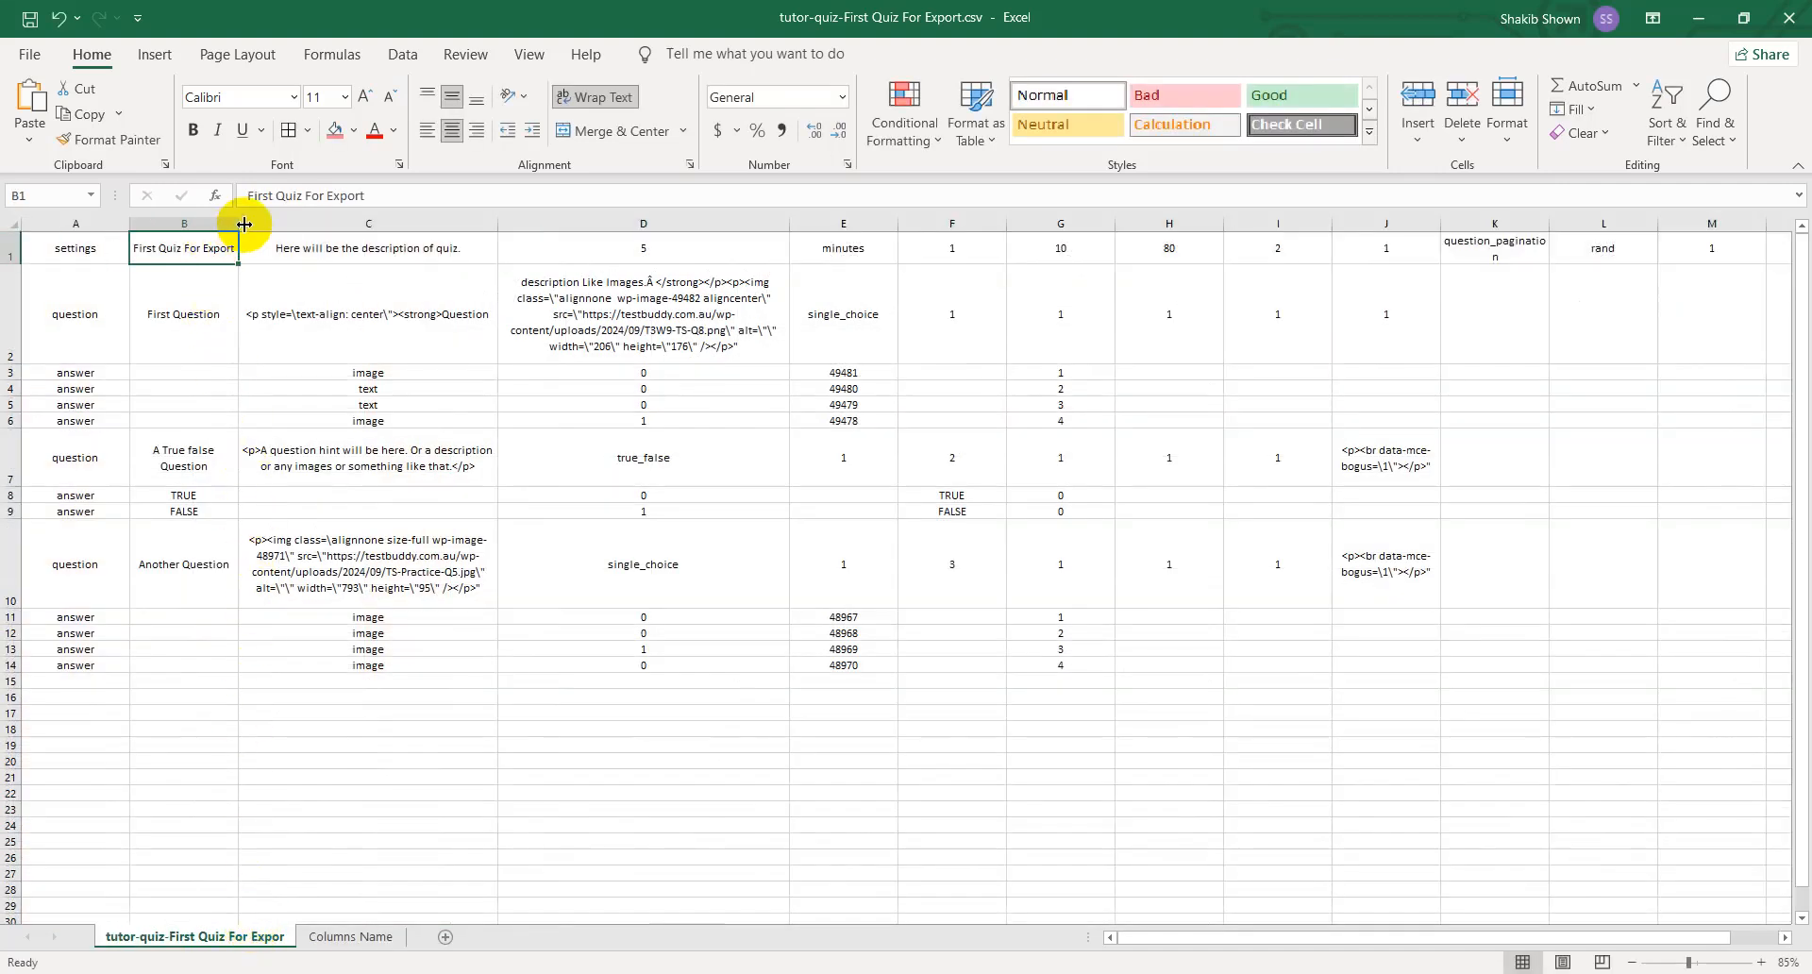
drag(238, 224, 347, 225)
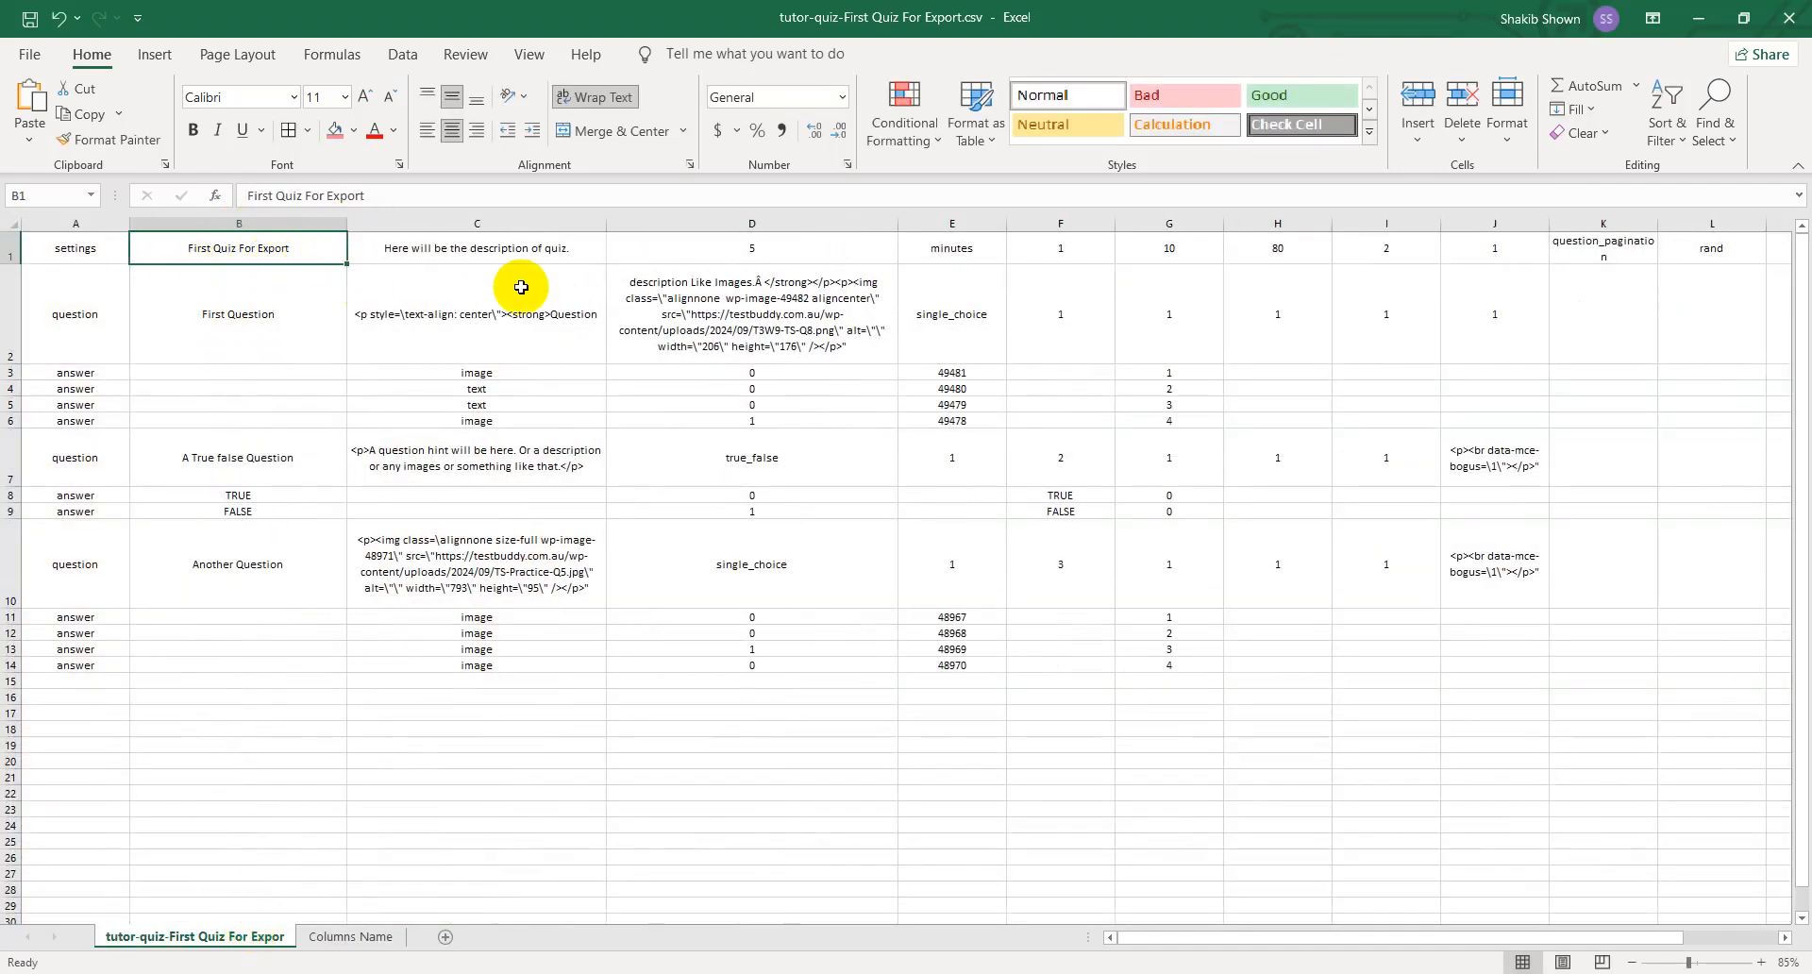
- Switch to the course editor in Chrome, start exporting the First Quiz For Export quiz, and cancel saving the file
click(1743, 18)
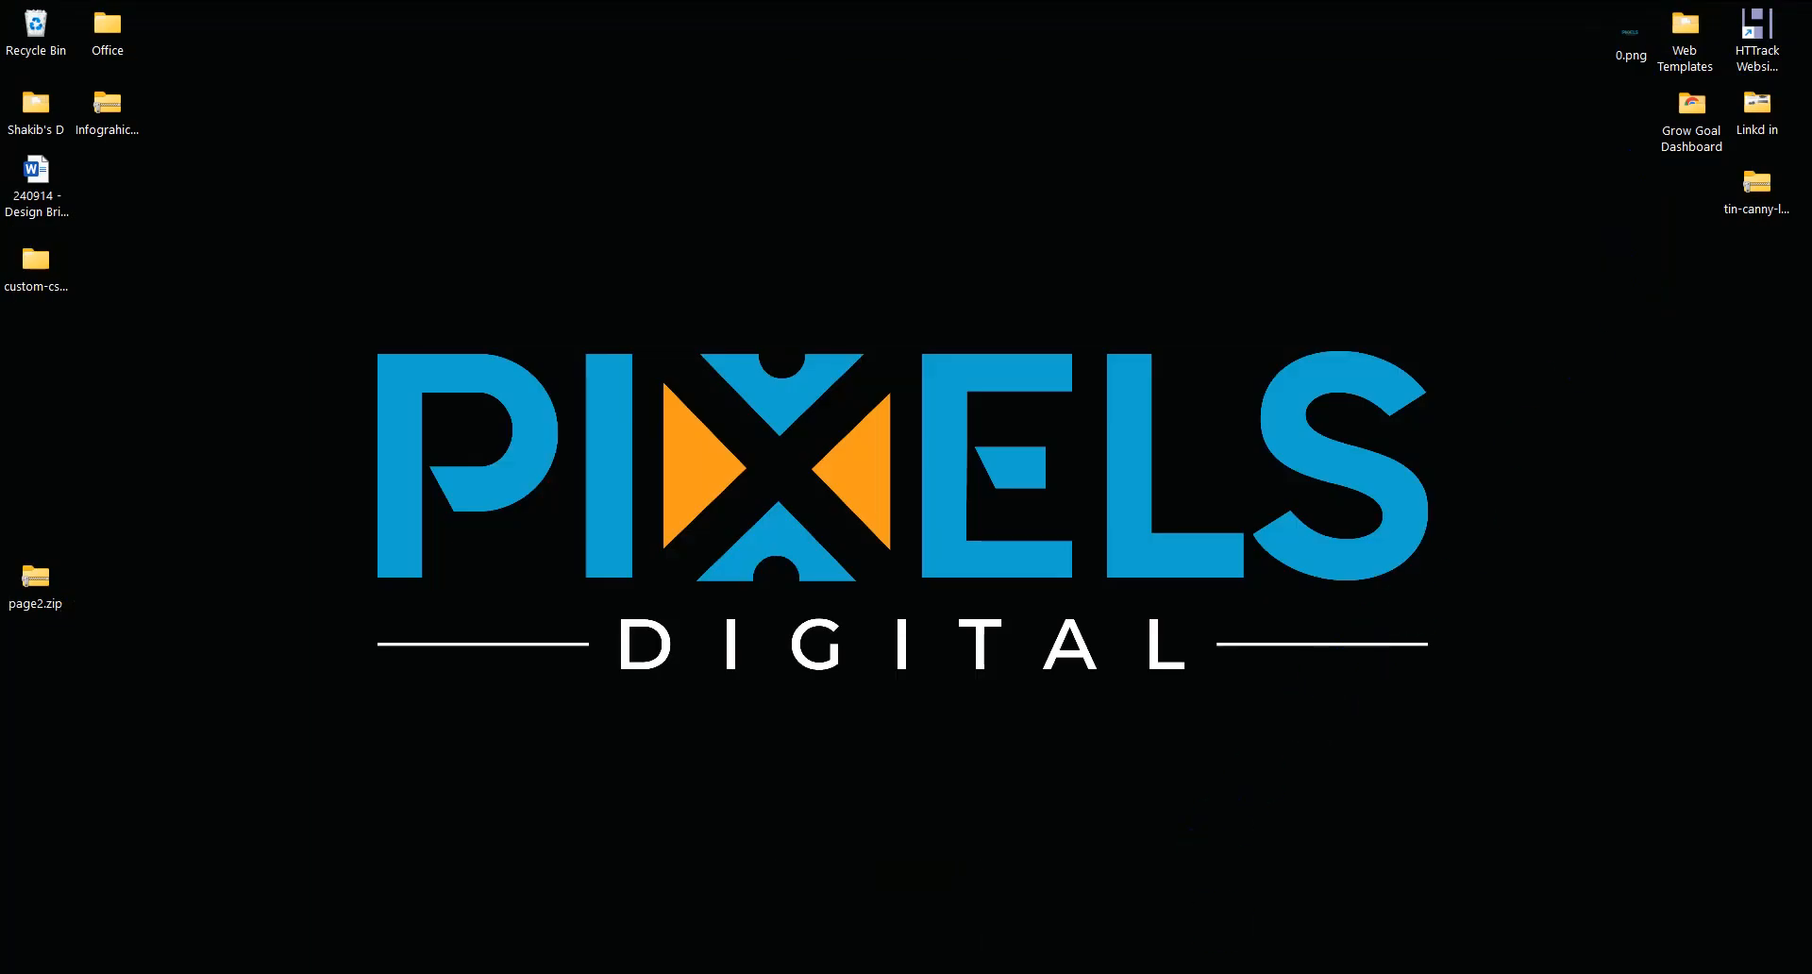
click(1170, 973)
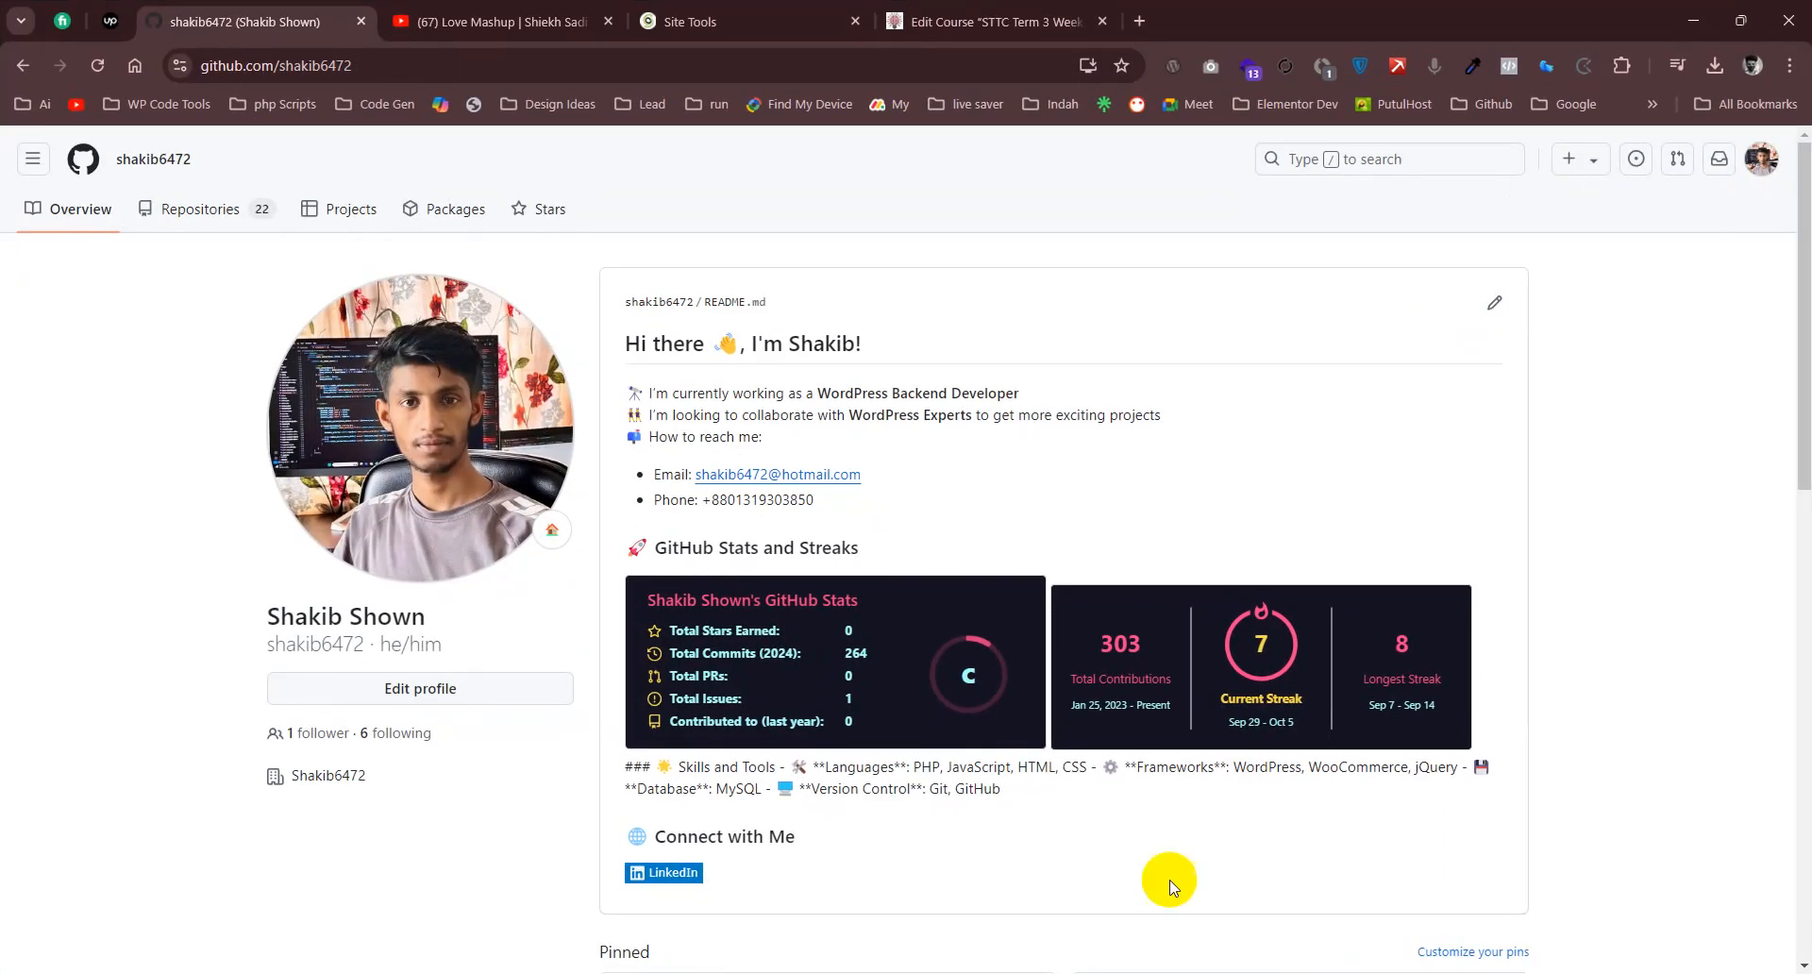
click(982, 20)
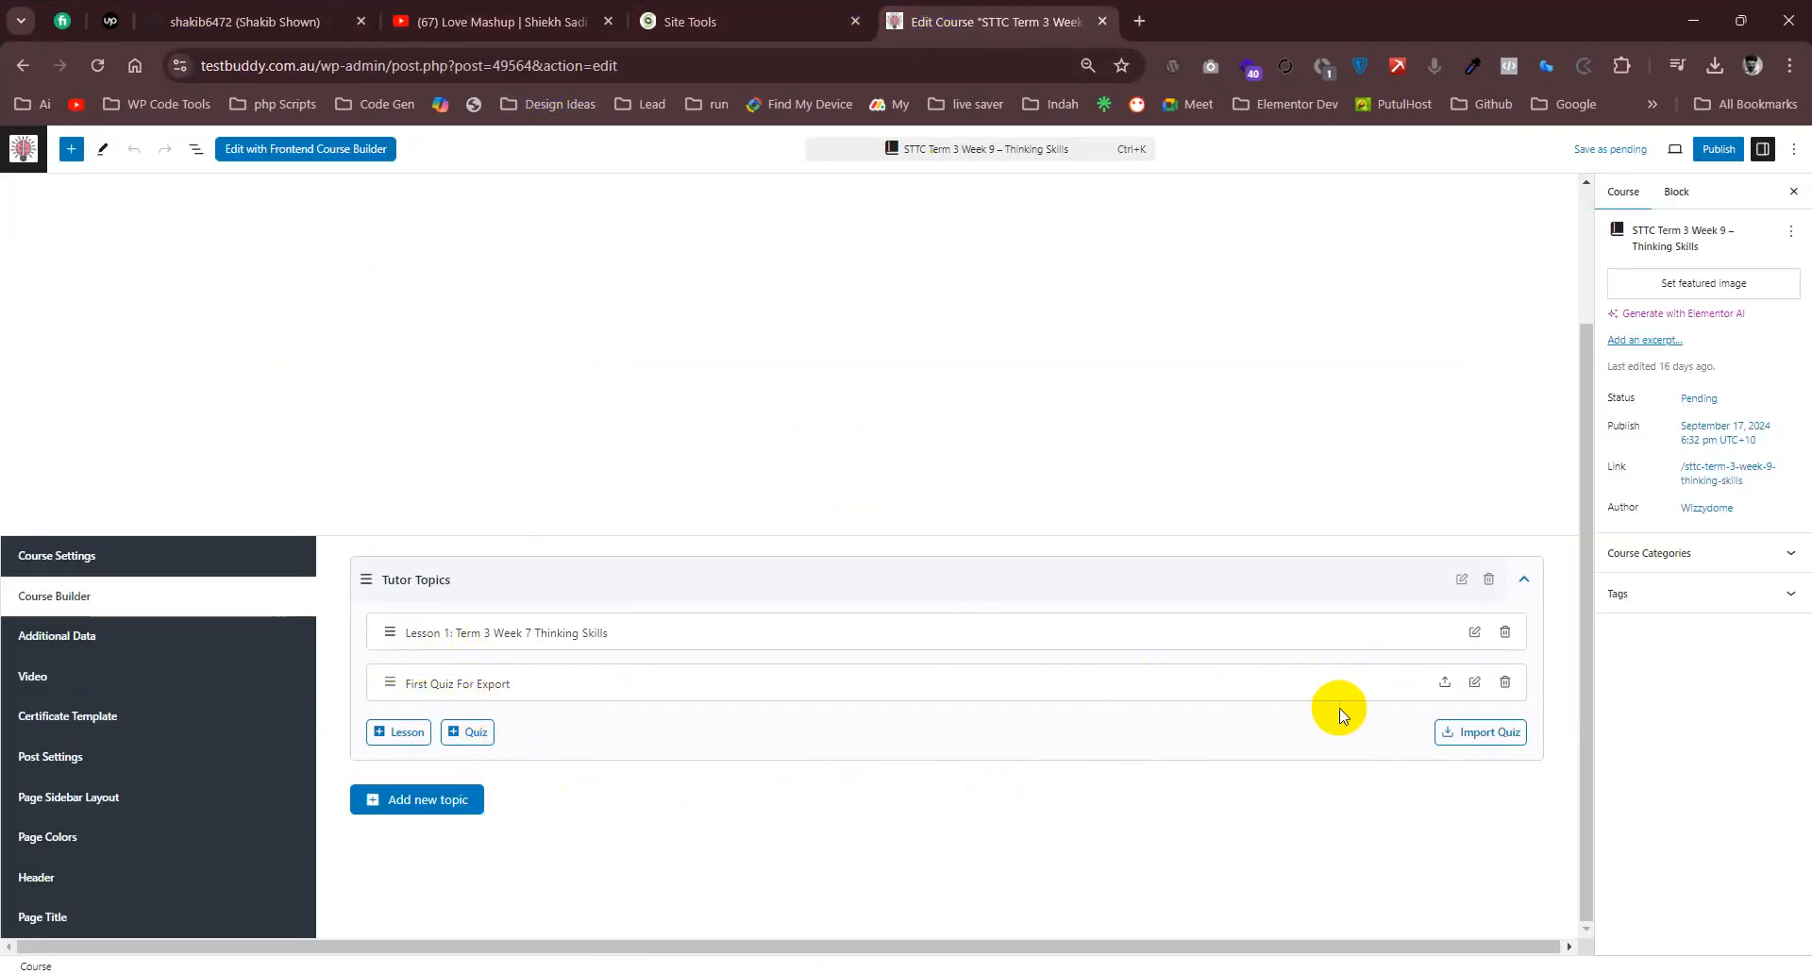
click(1445, 681)
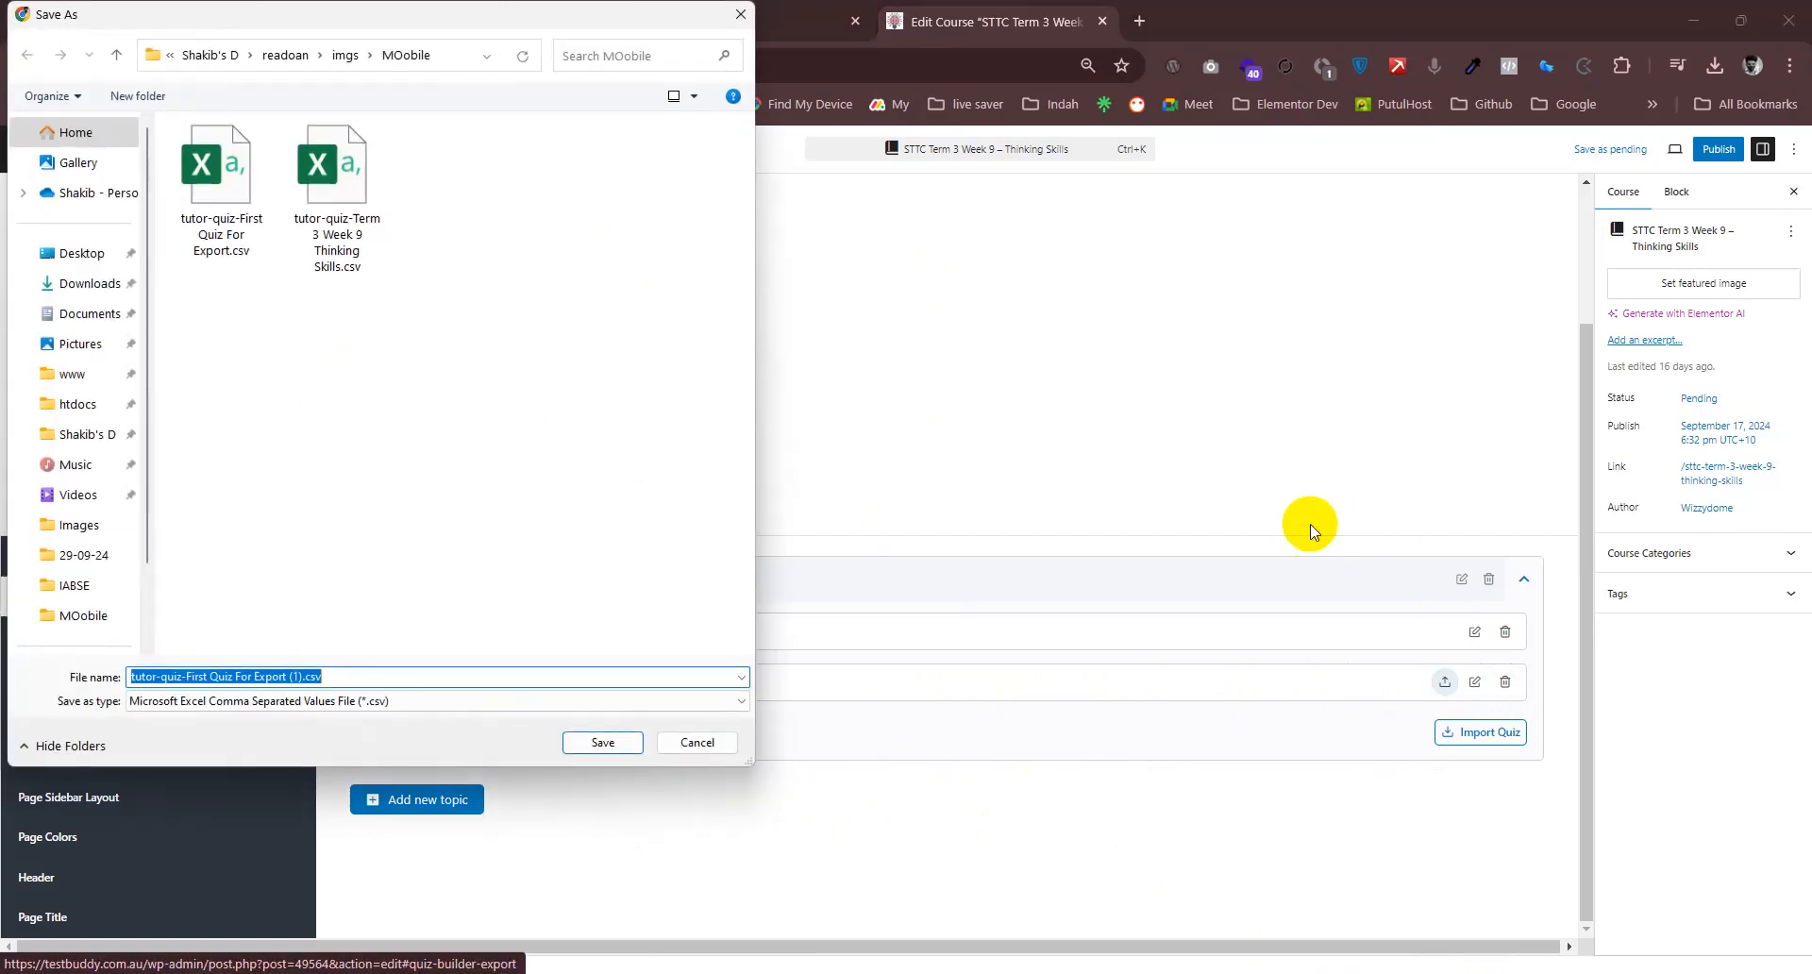
click(703, 747)
- Open the First Quiz For Export quiz for editing, highlight its title, and dock the browser window to half the screen
click(1475, 682)
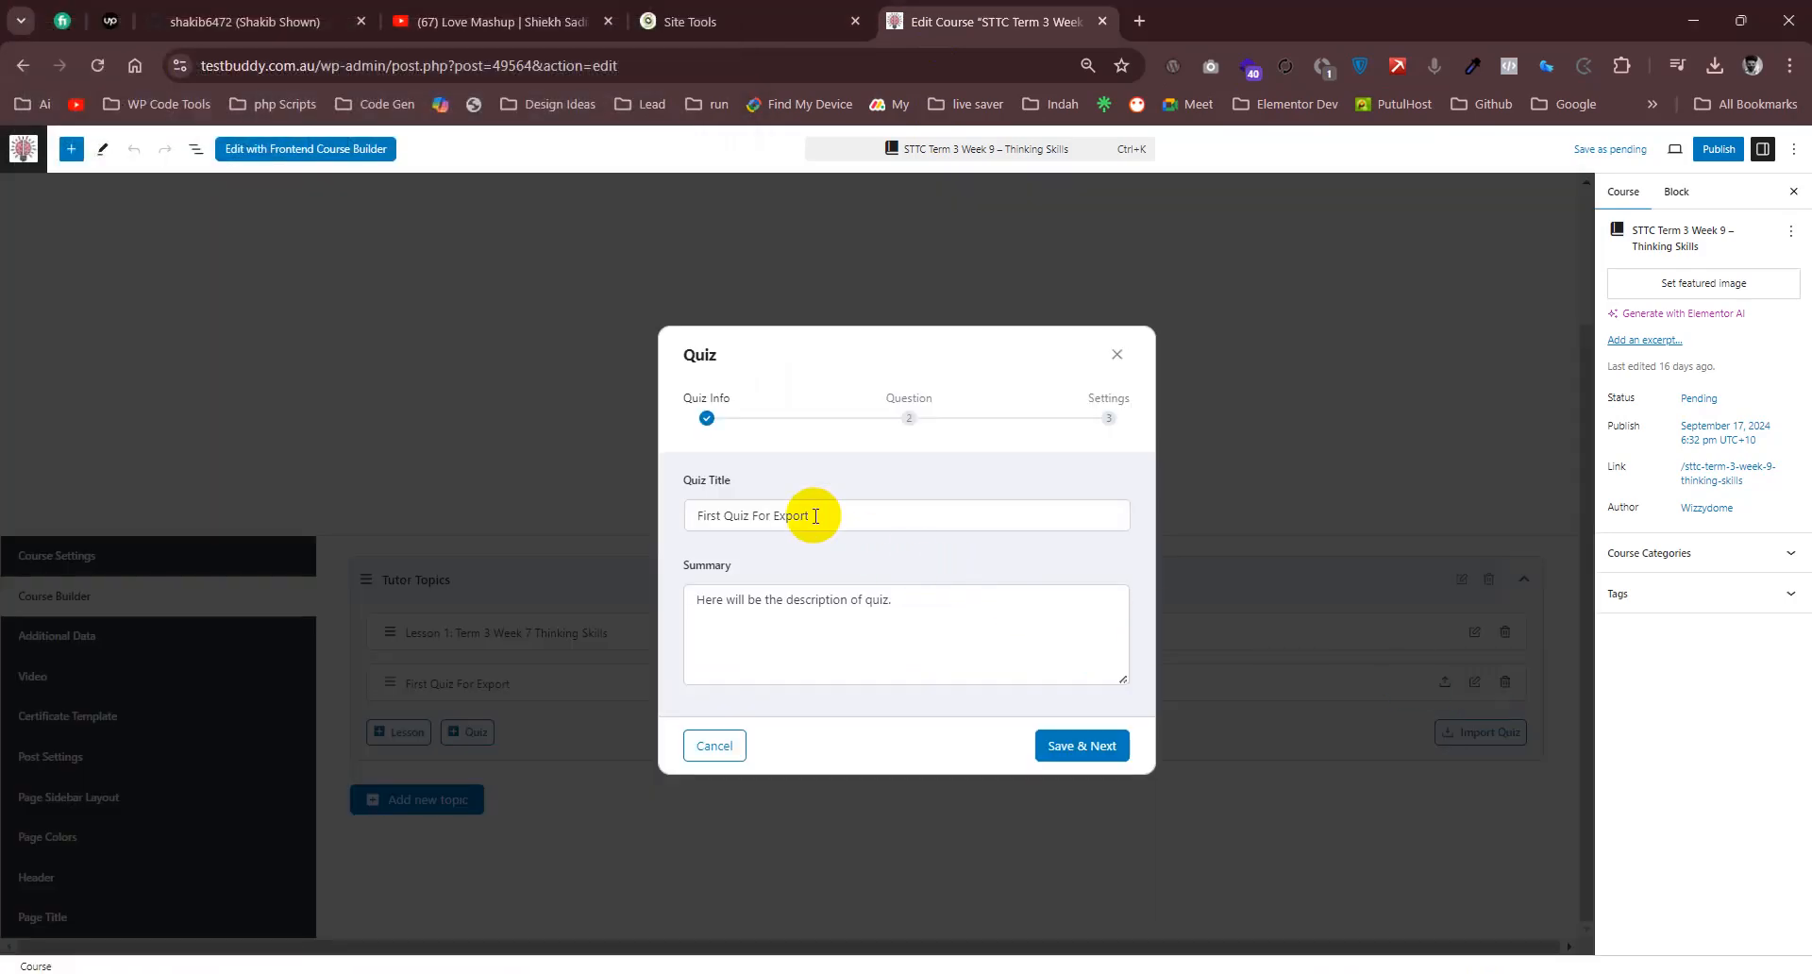
drag(809, 515, 688, 515)
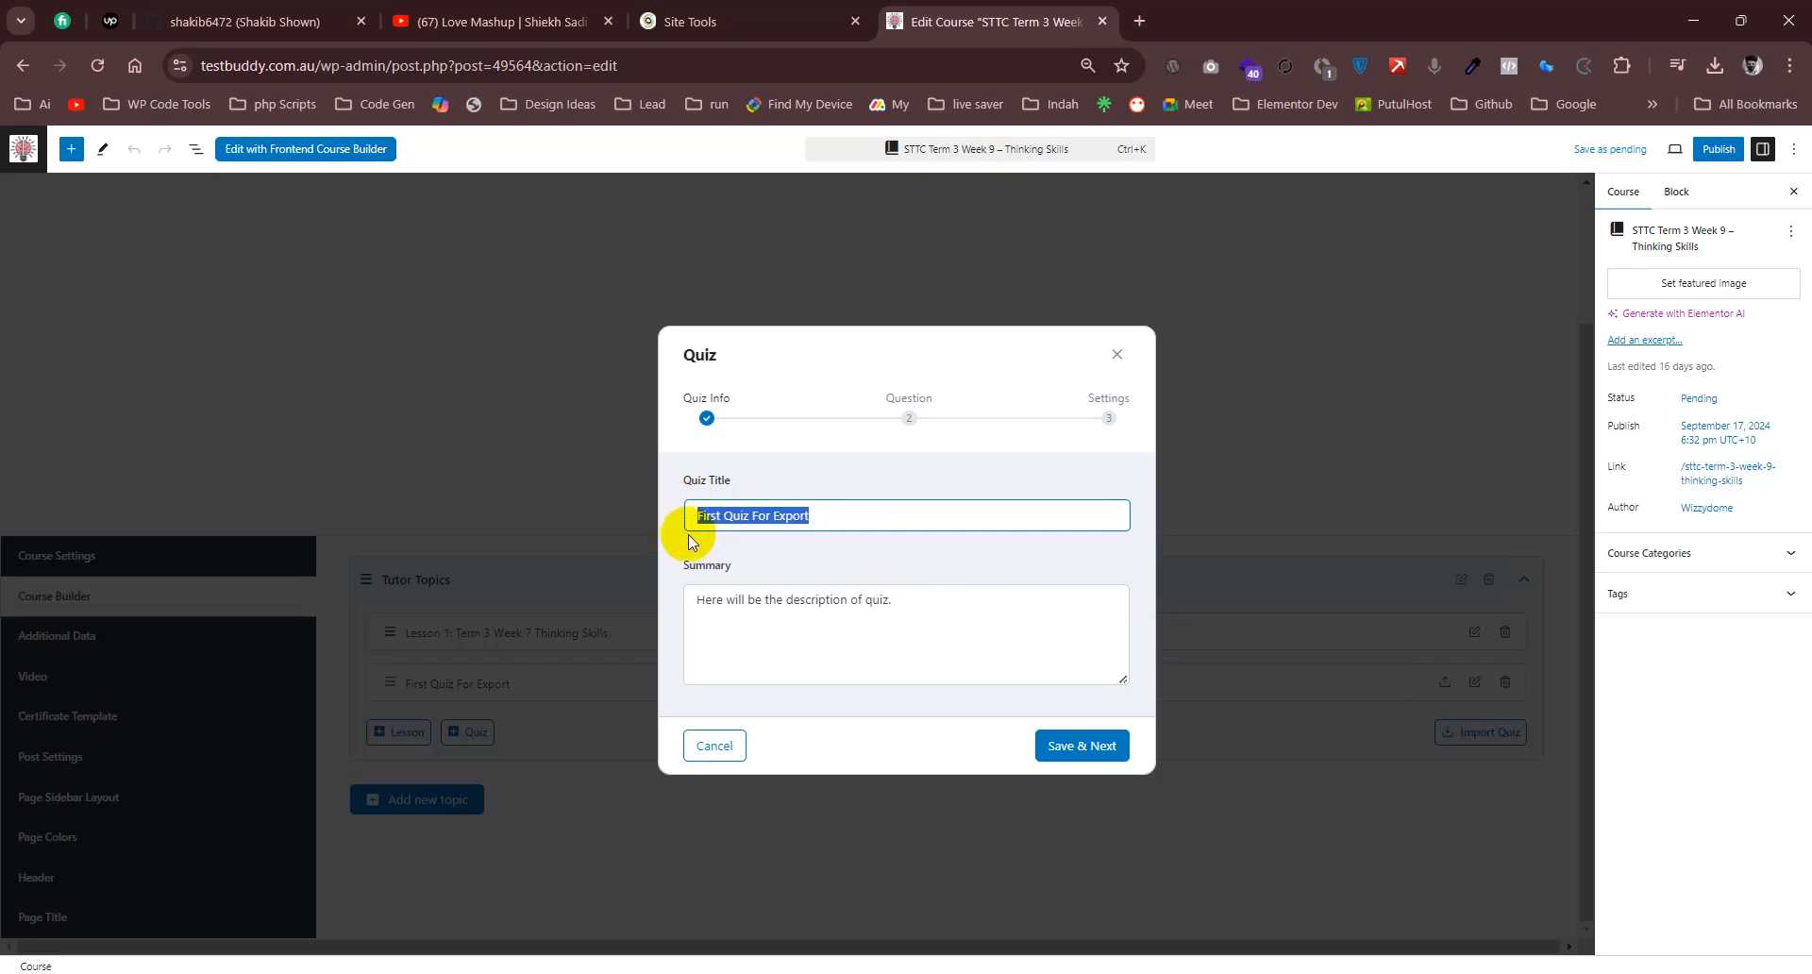
drag(1417, 4, 1810, 200)
click(546, 279)
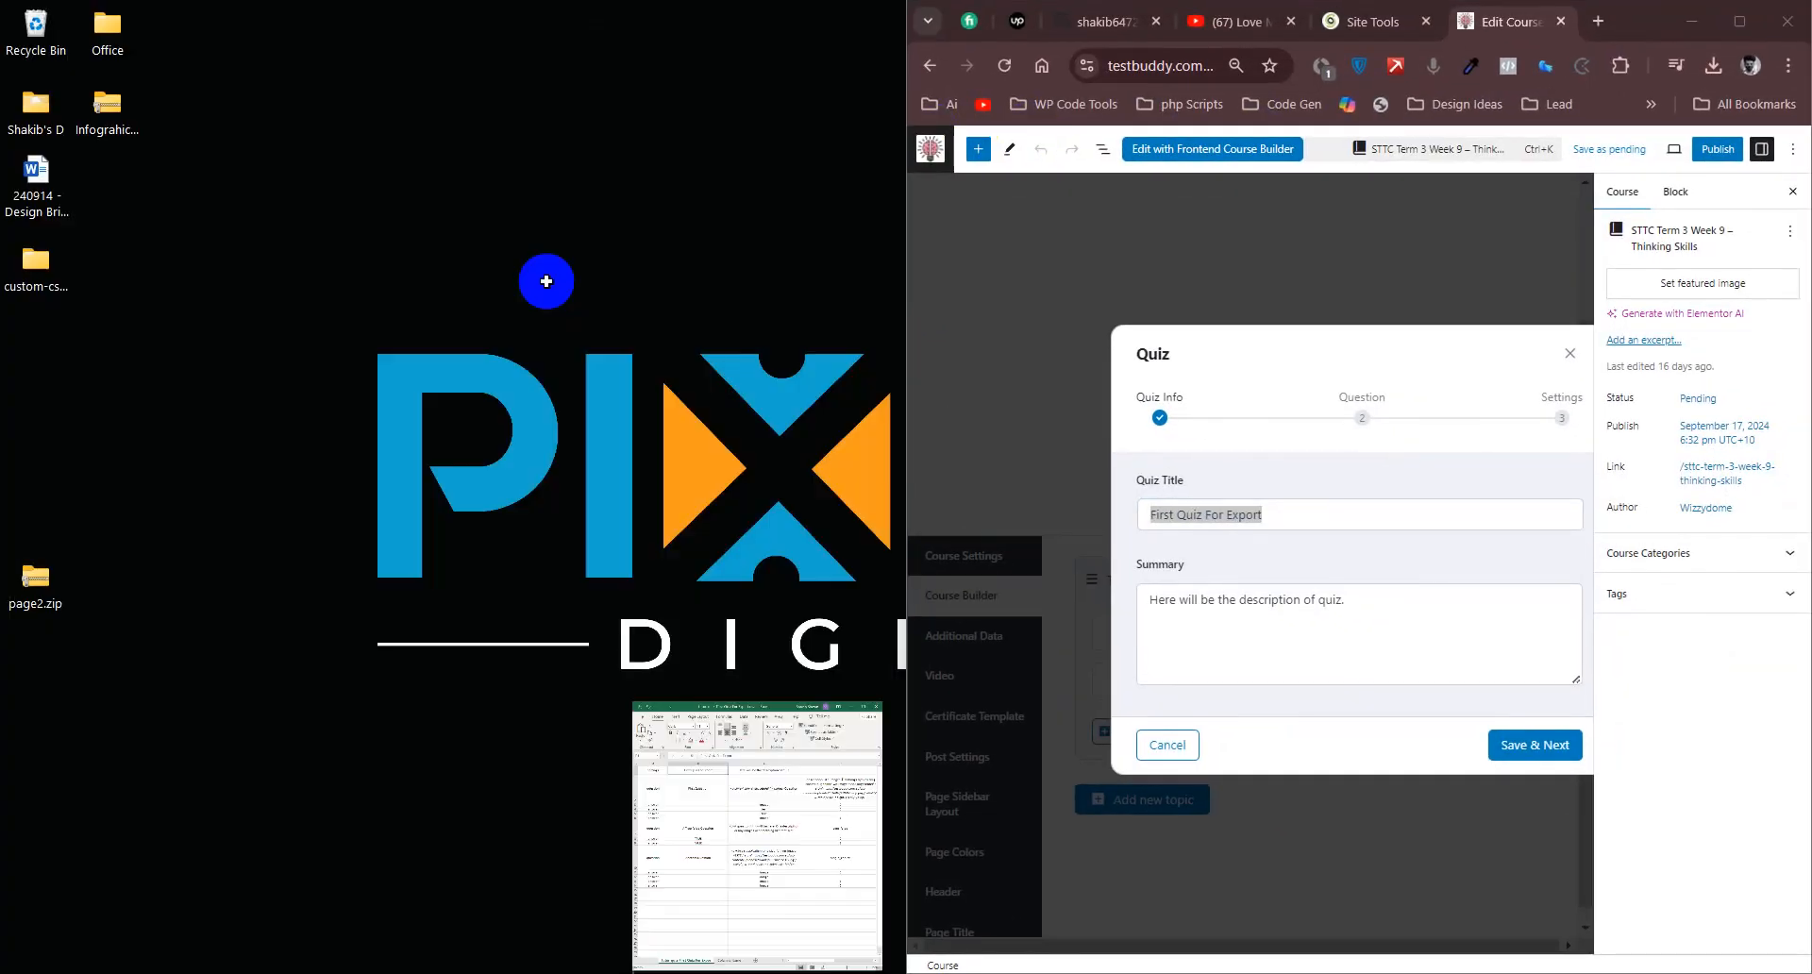
- Change the header in cell B1 of the Columns Name sheet in Excel to "Quiz Name/titel"
click(830, 18)
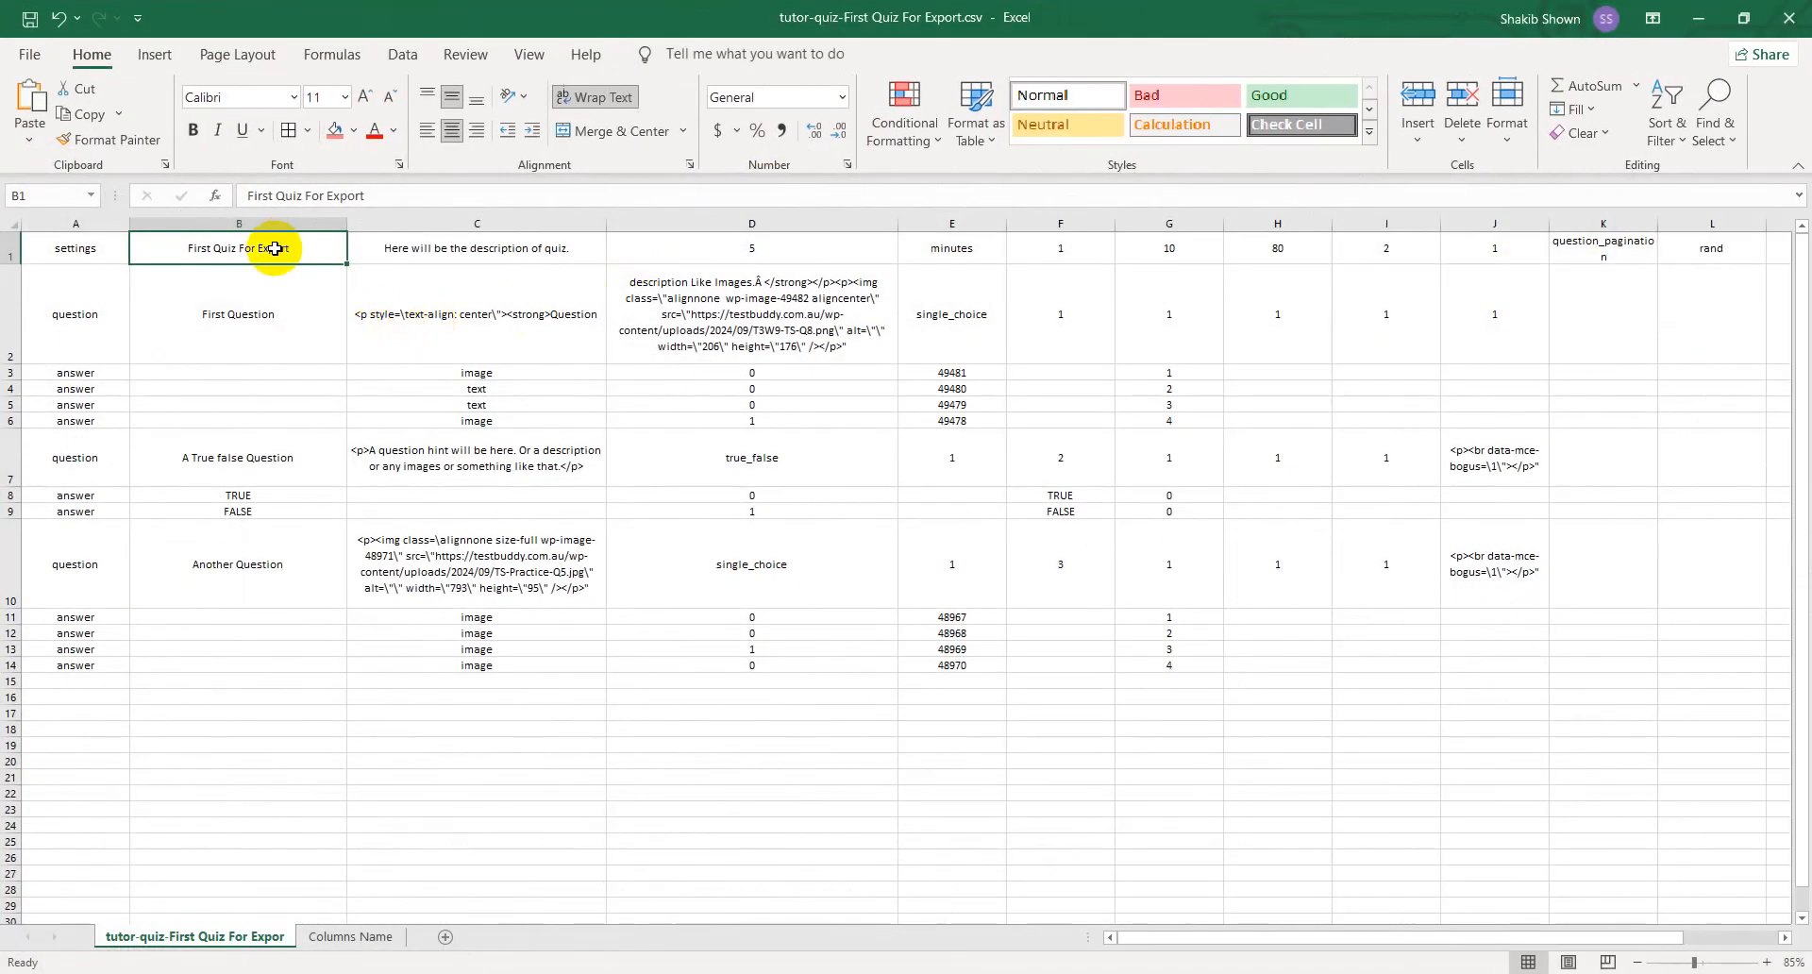
click(285, 321)
click(338, 937)
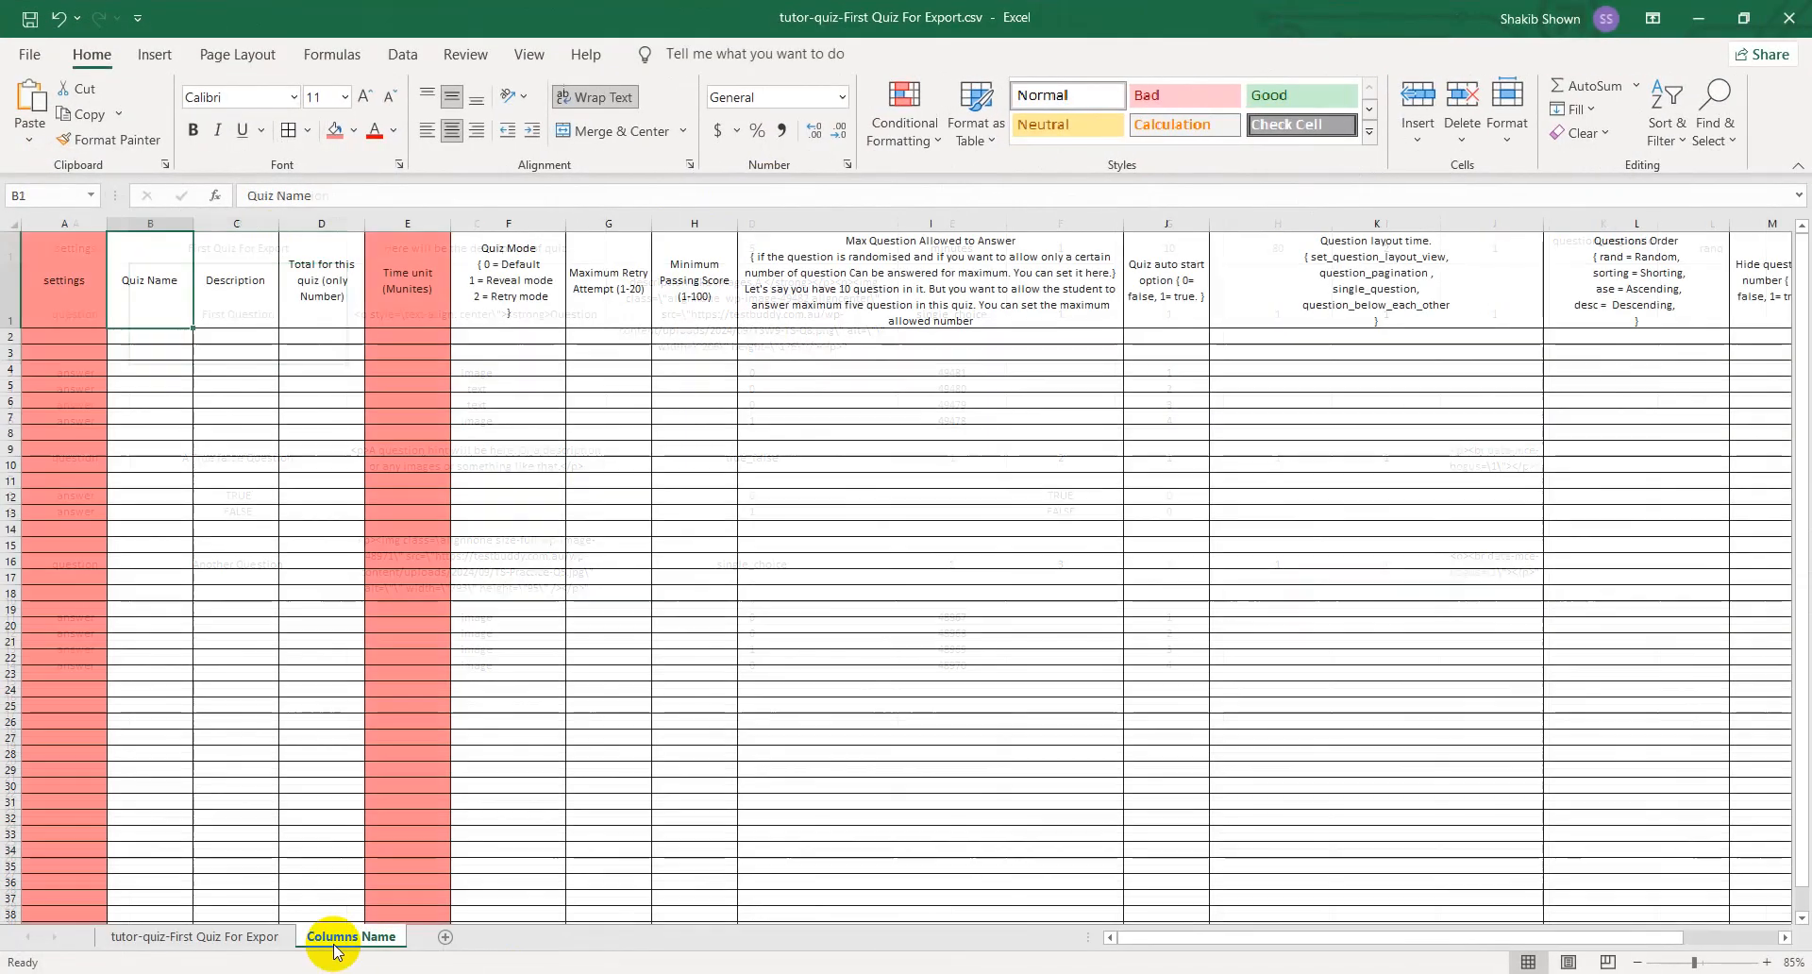
double_click(162, 285)
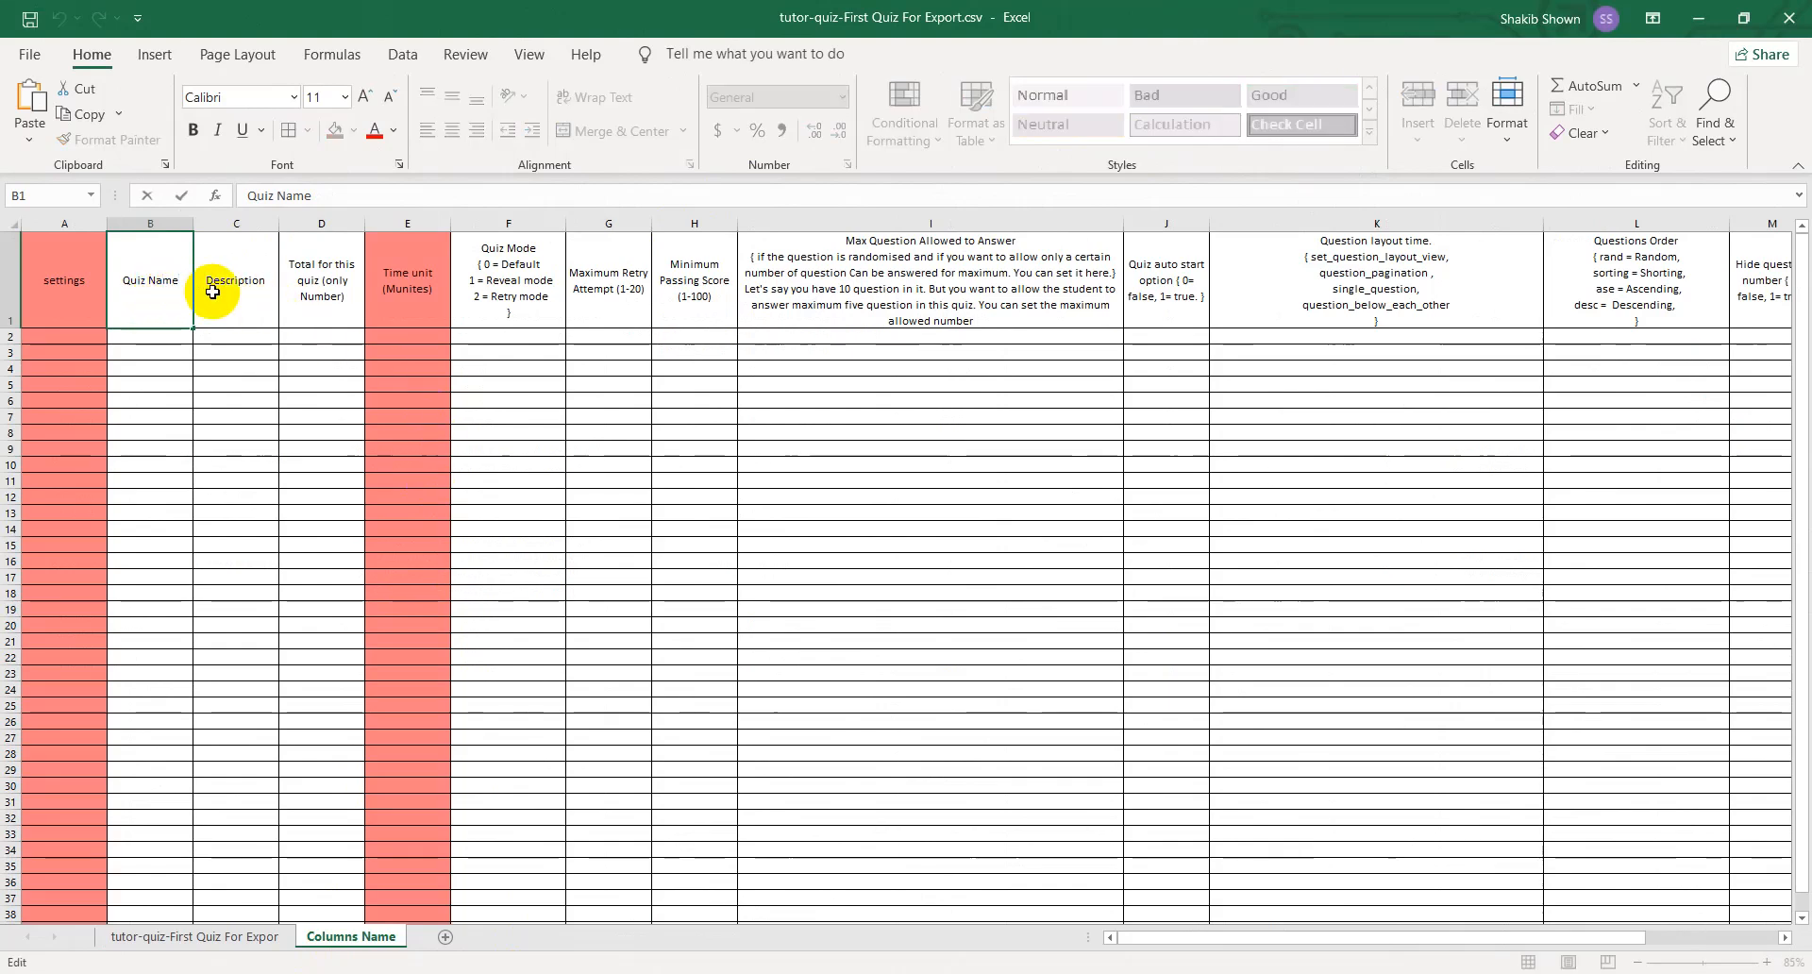
click(311, 433)
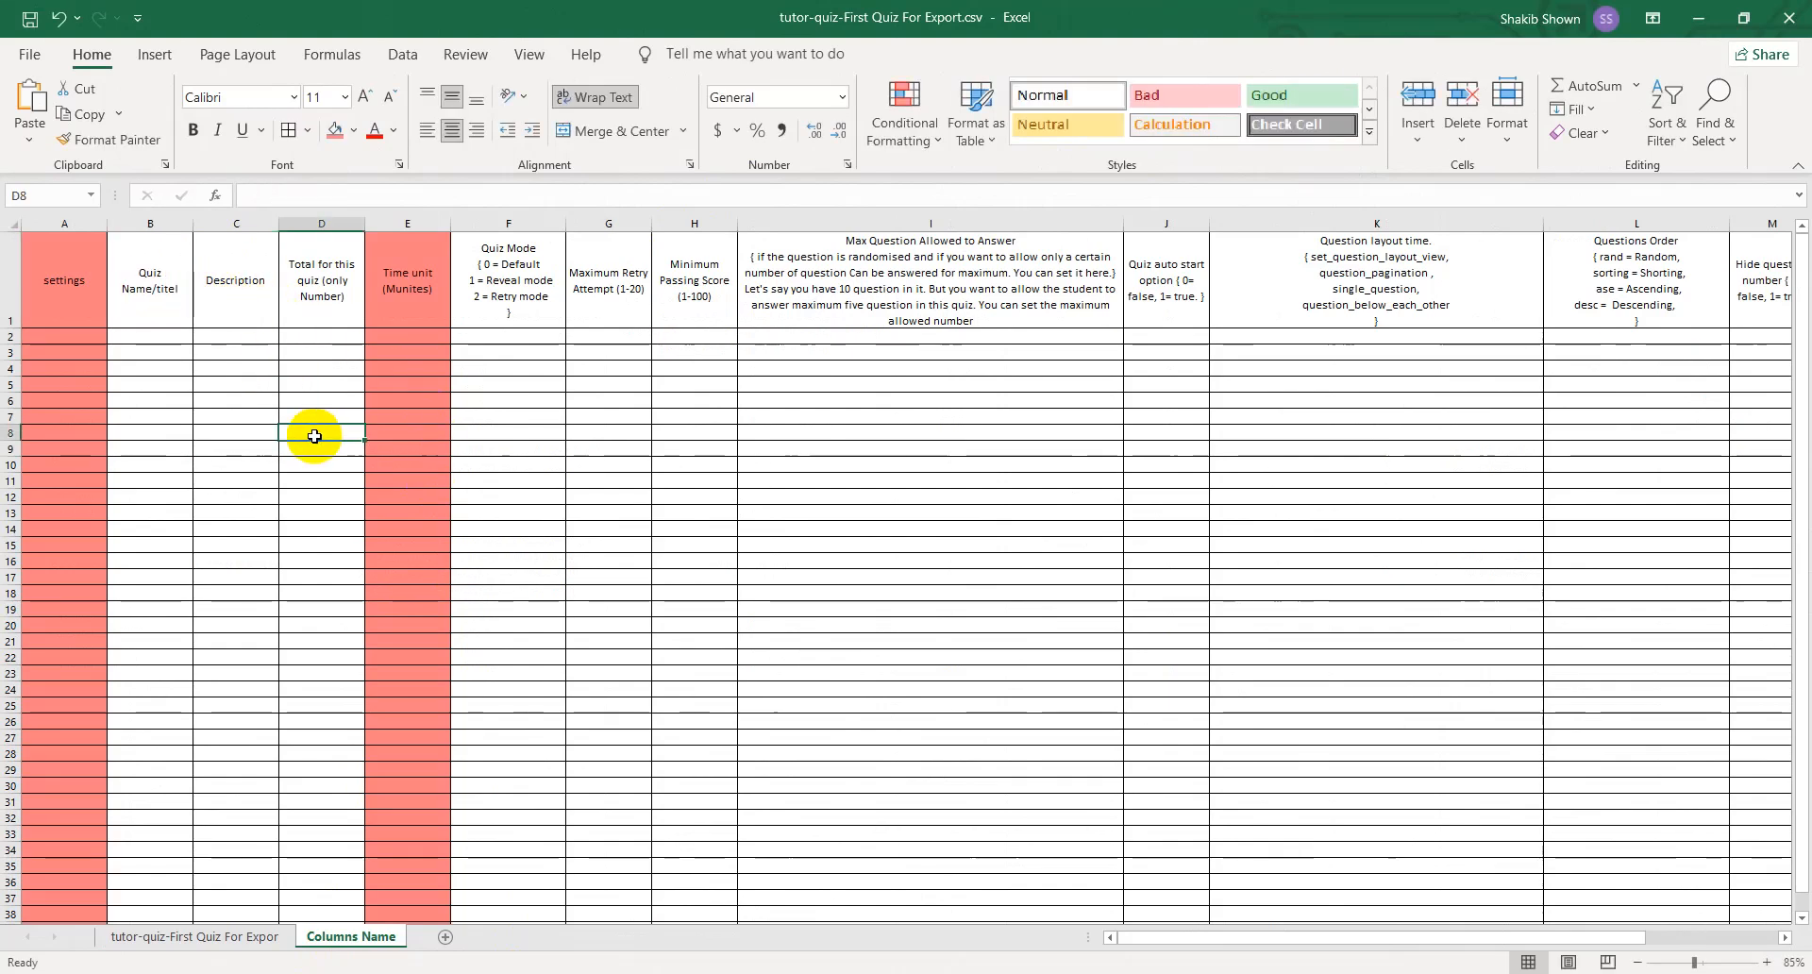
- Place the quiz data sheet side by side with the browser and compare the description in C1 with the quiz summary
click(226, 934)
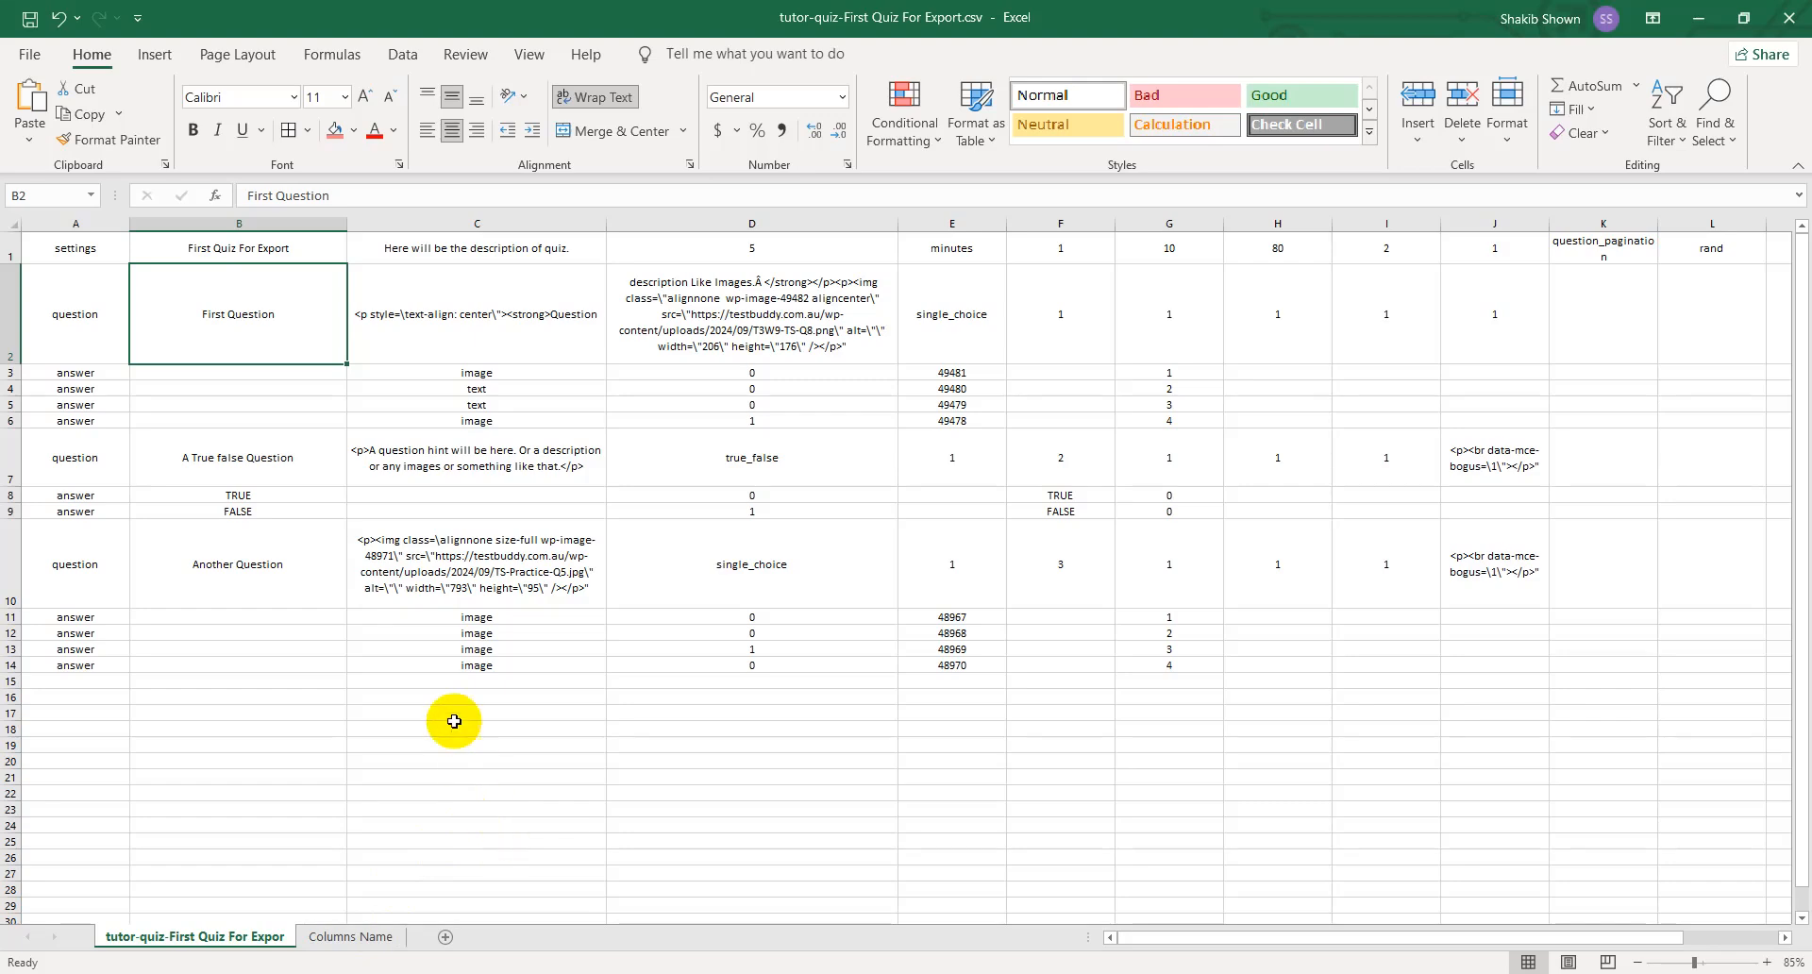
click(518, 249)
drag(1210, 8, 2, 367)
click(1270, 659)
drag(1397, 596, 1173, 599)
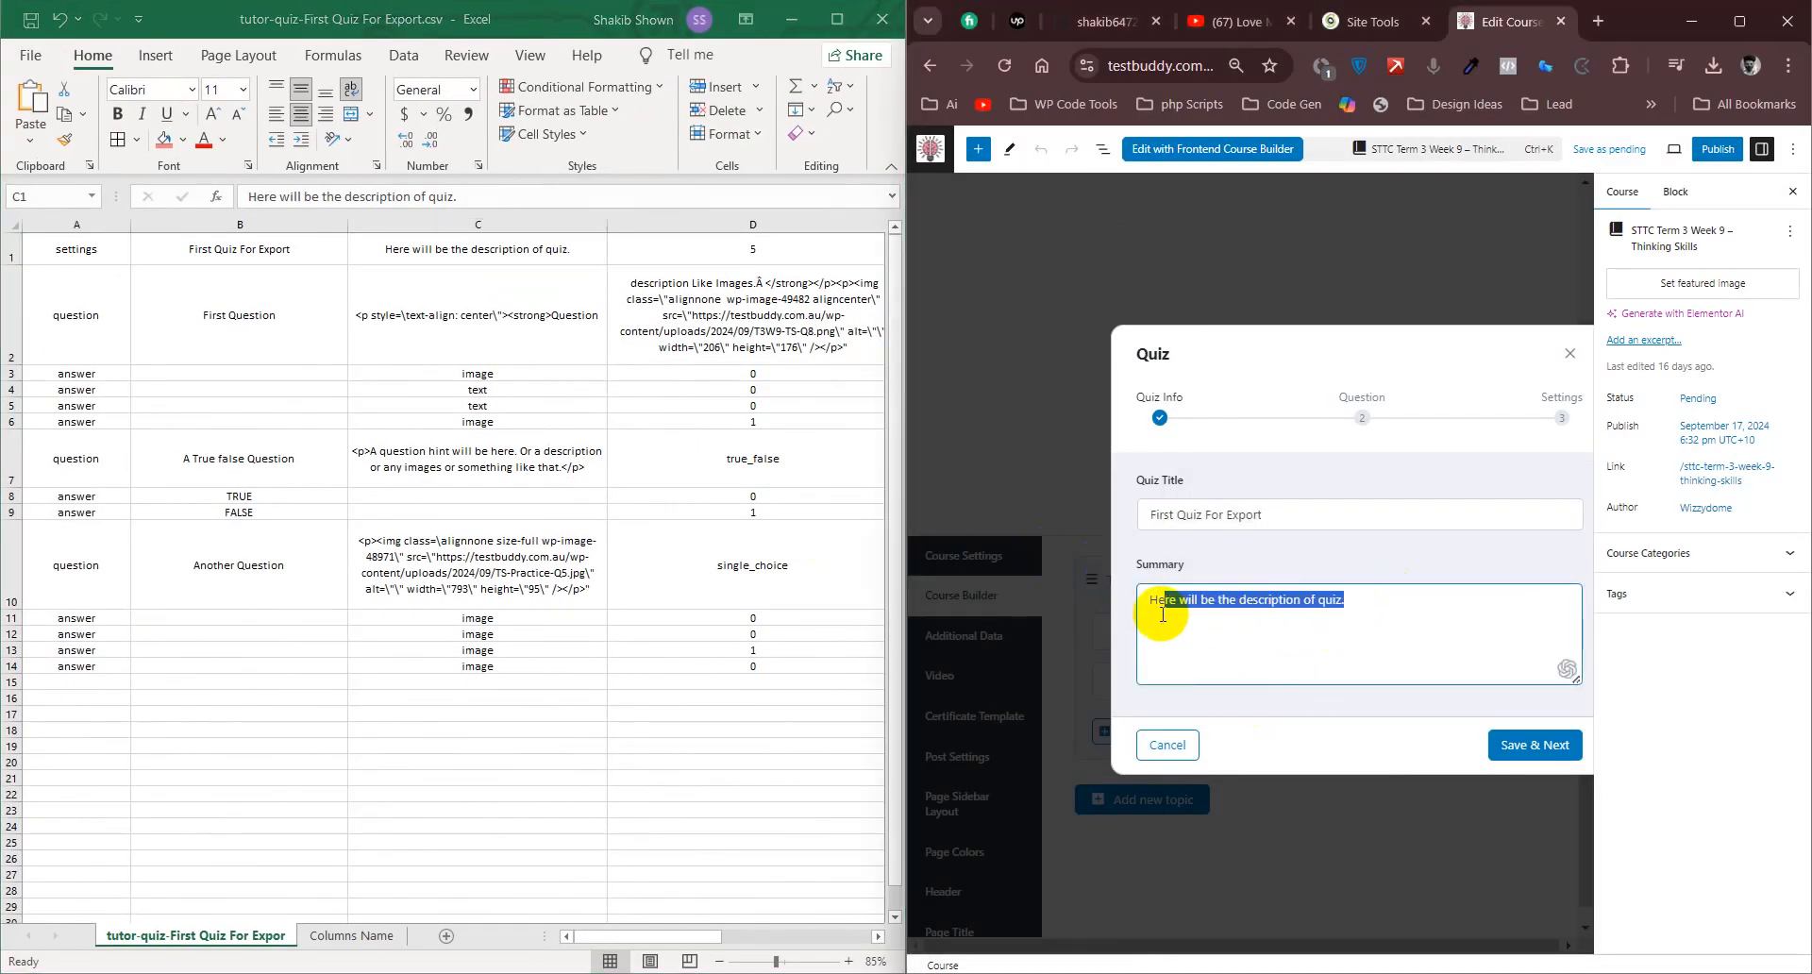
click(1327, 627)
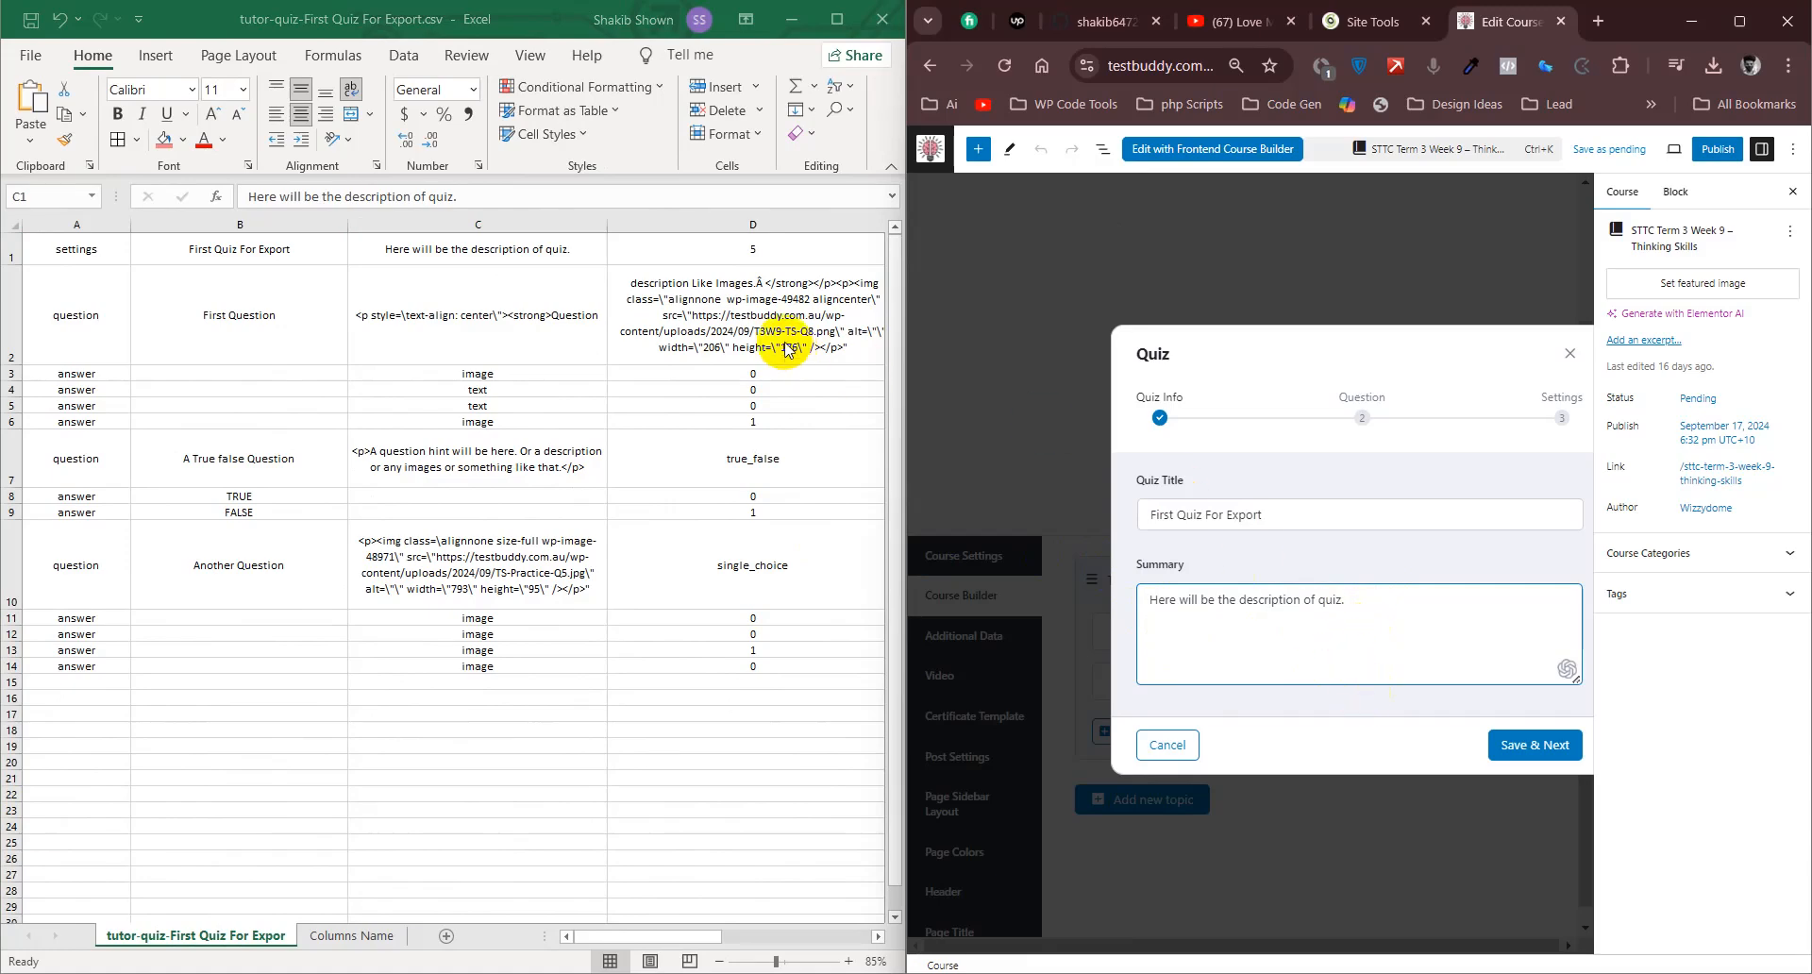
- Examine the quiz time value in cell D1 and its time unit in E1 with the workbook maximized
click(767, 257)
click(798, 251)
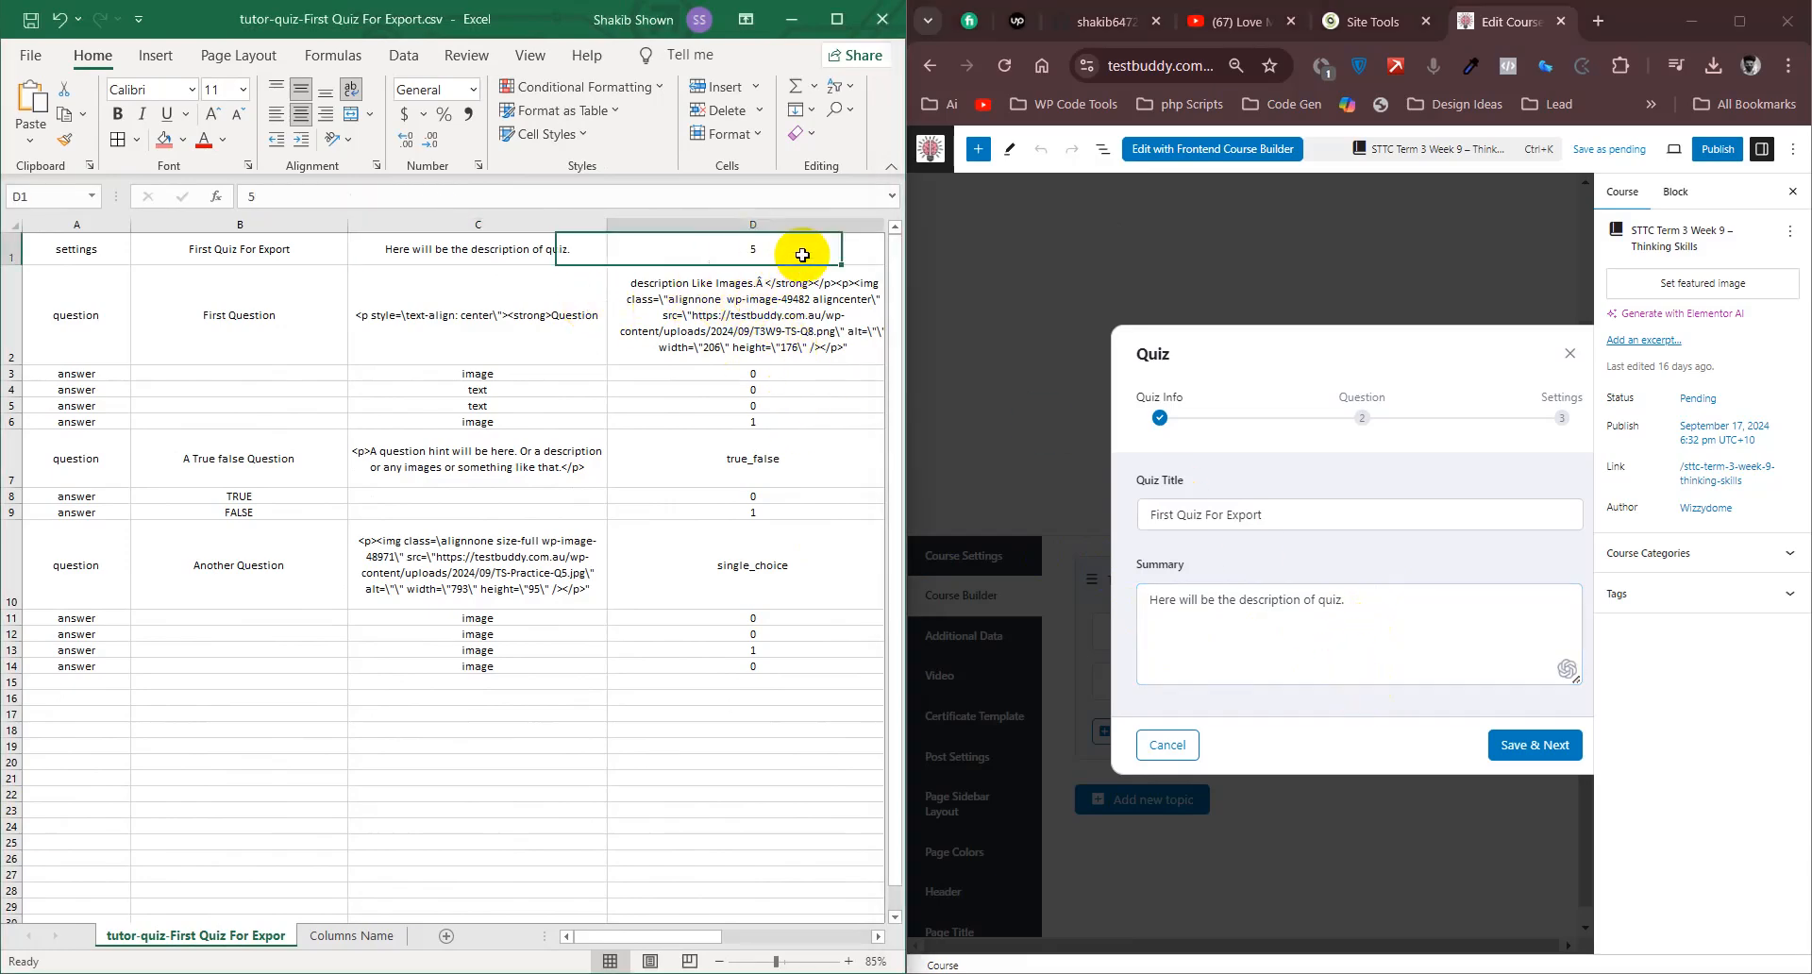
click(836, 19)
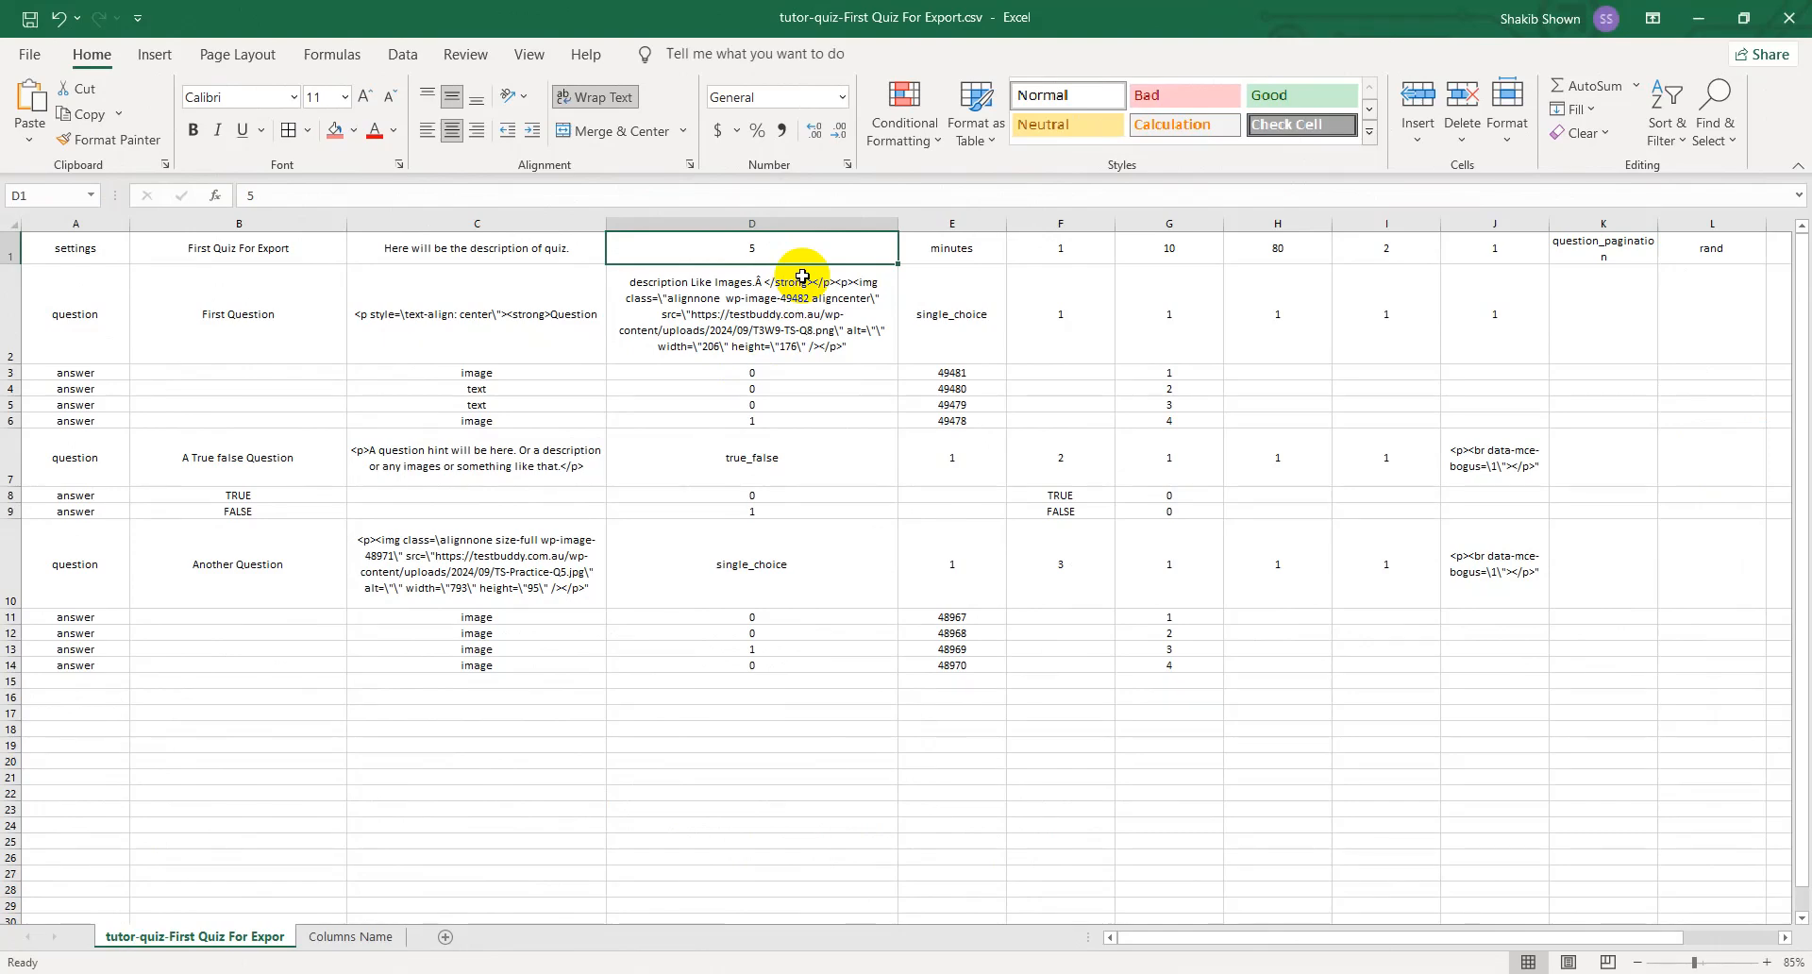
click(844, 752)
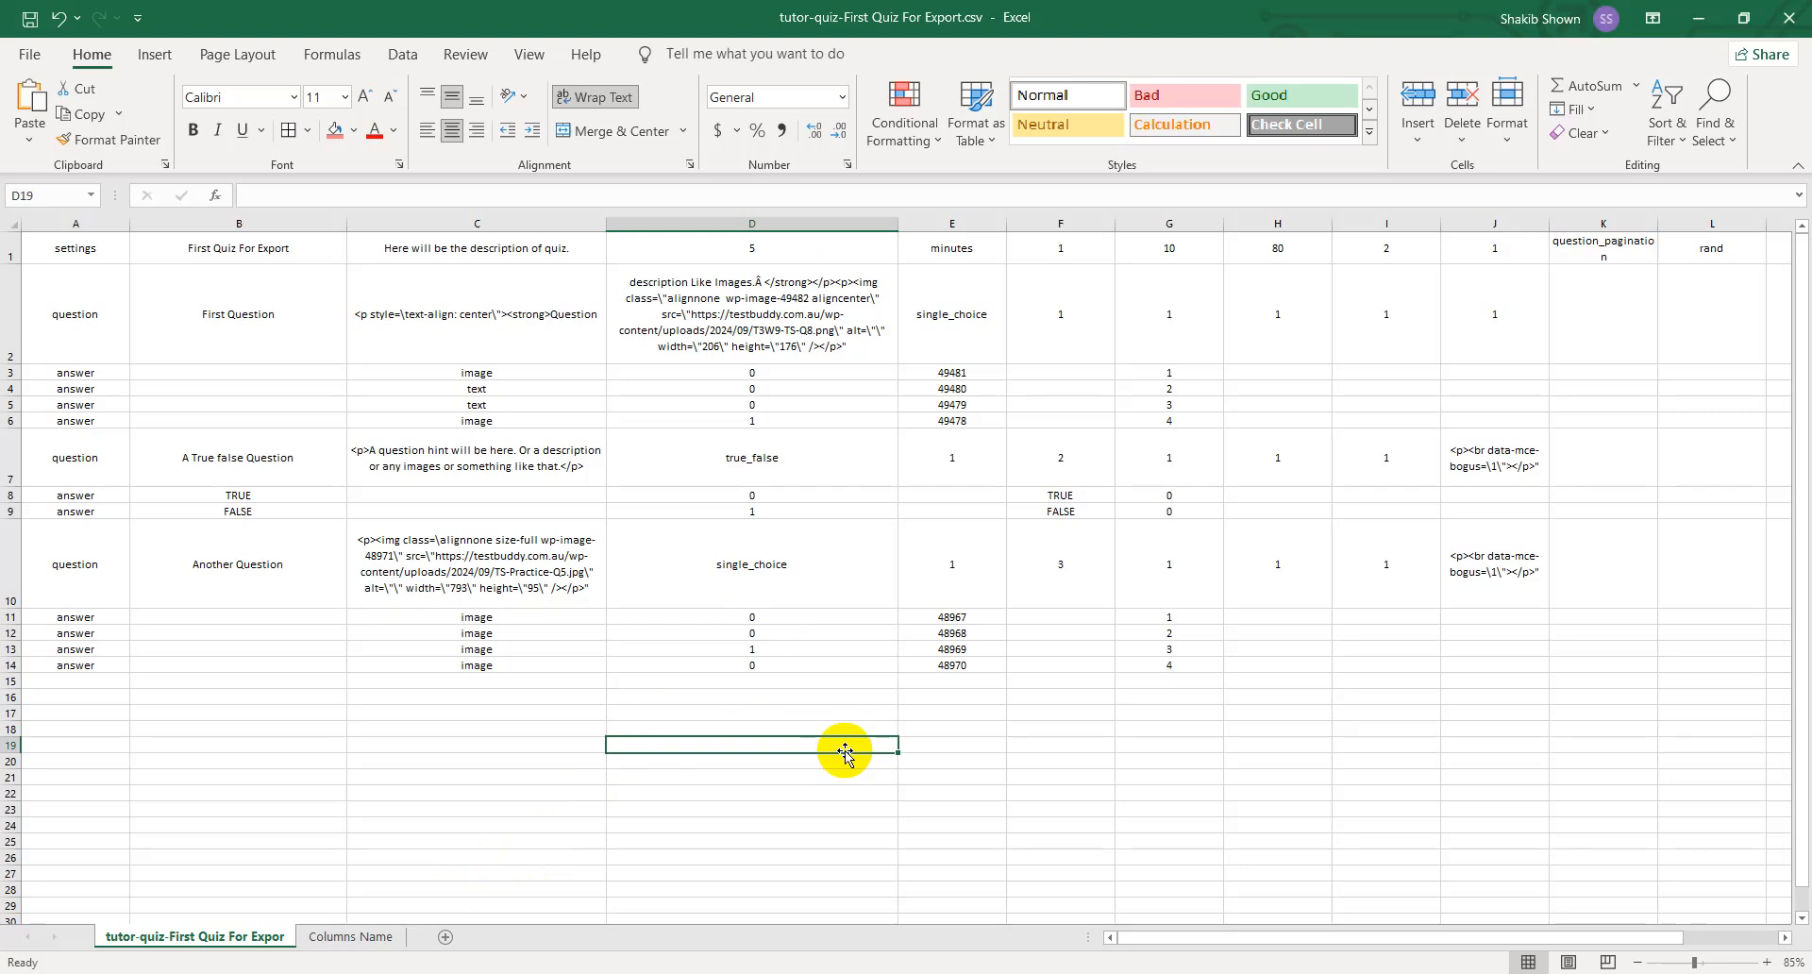
double_click(824, 251)
drag(824, 251, 725, 251)
click(939, 248)
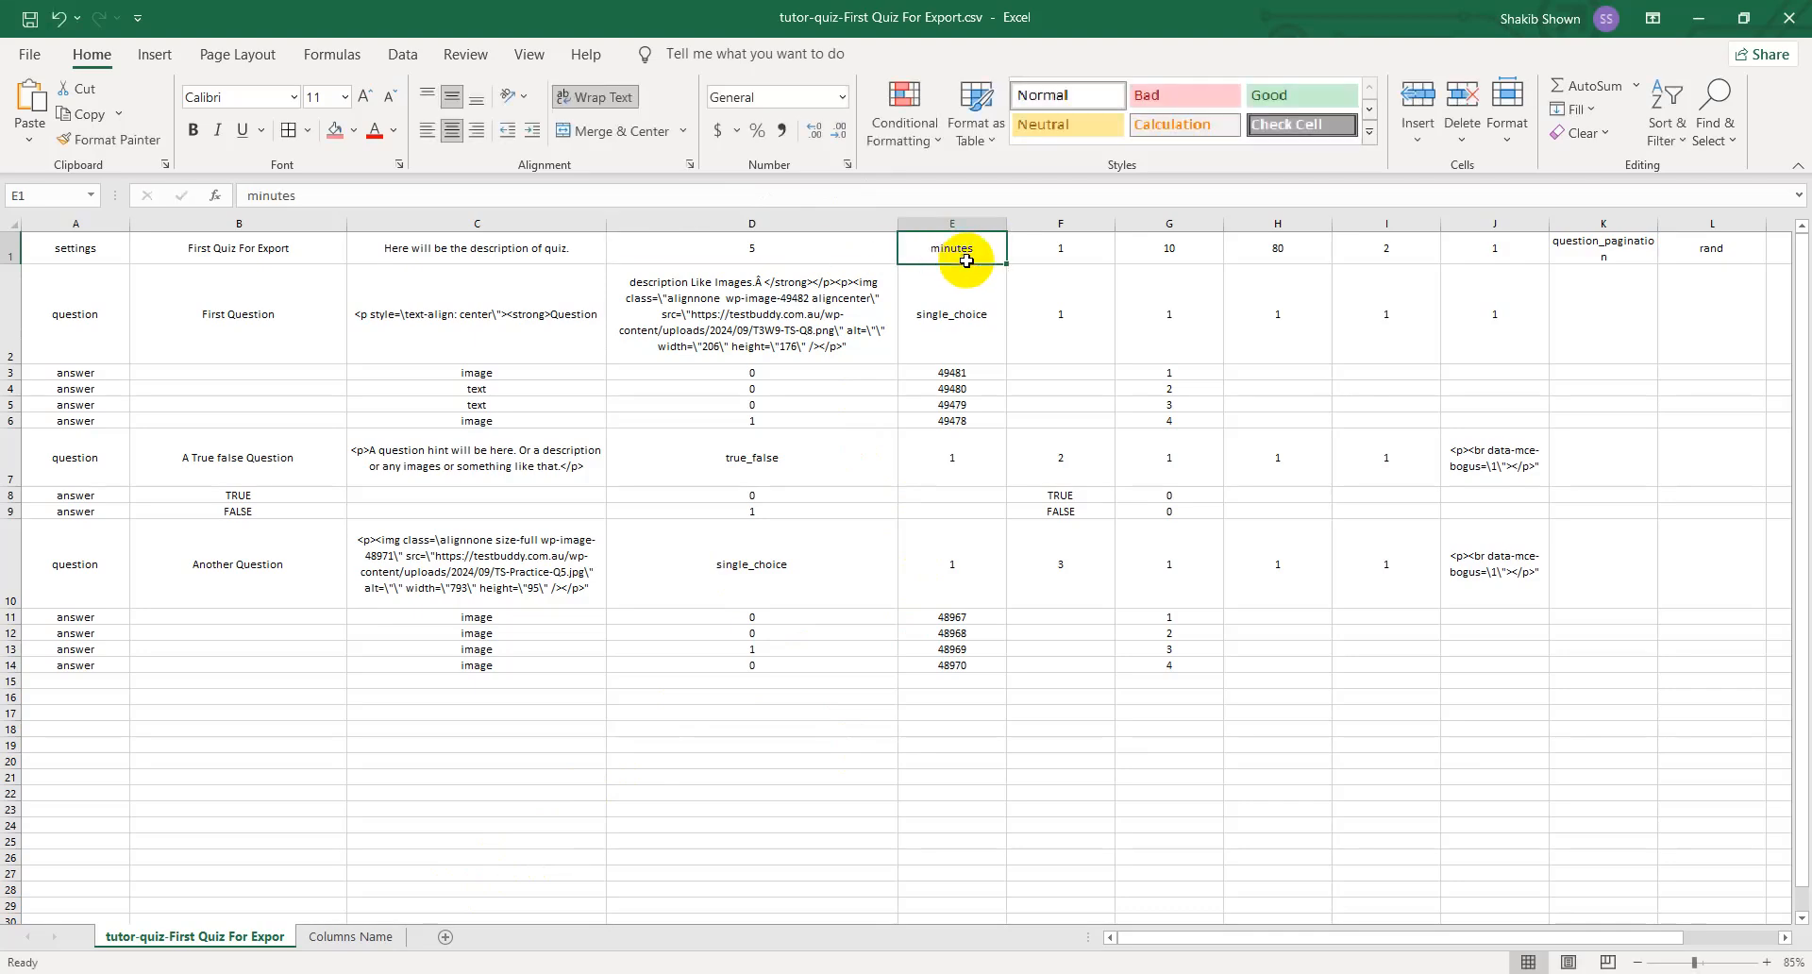
- Change the header in cell D1 of the Columns Name sheet to "Total time for this quiz (only Number)"
click(364, 936)
click(543, 295)
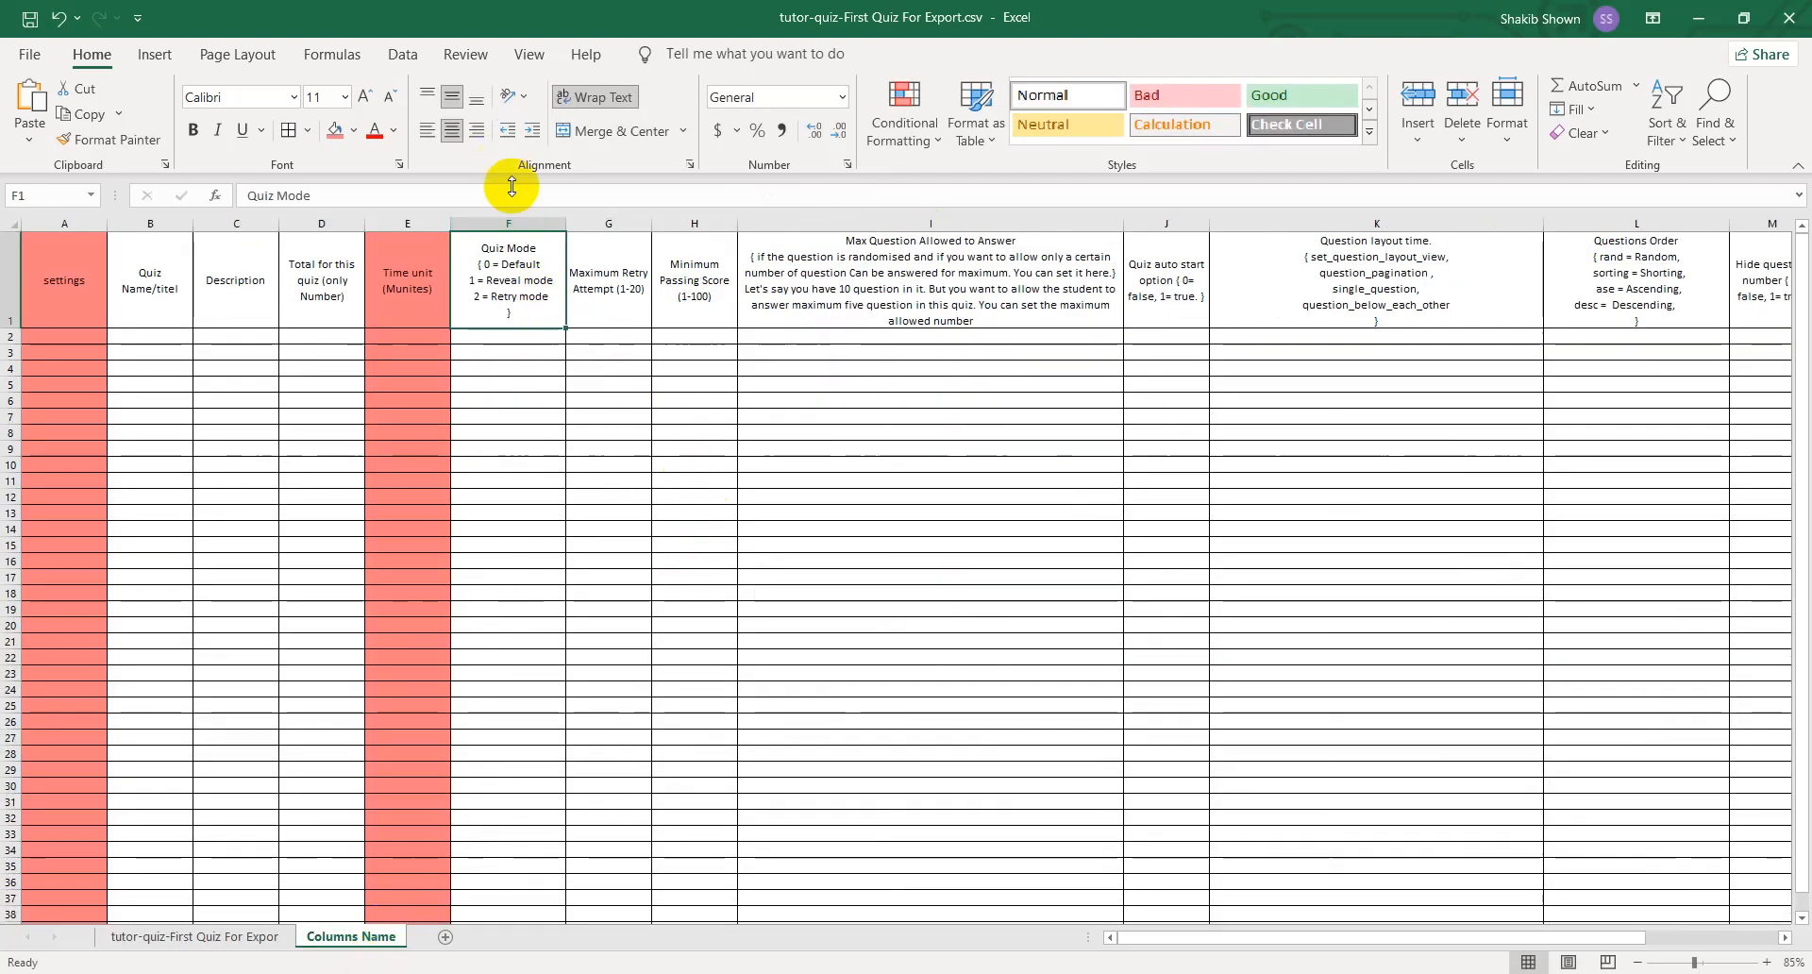
click(391, 305)
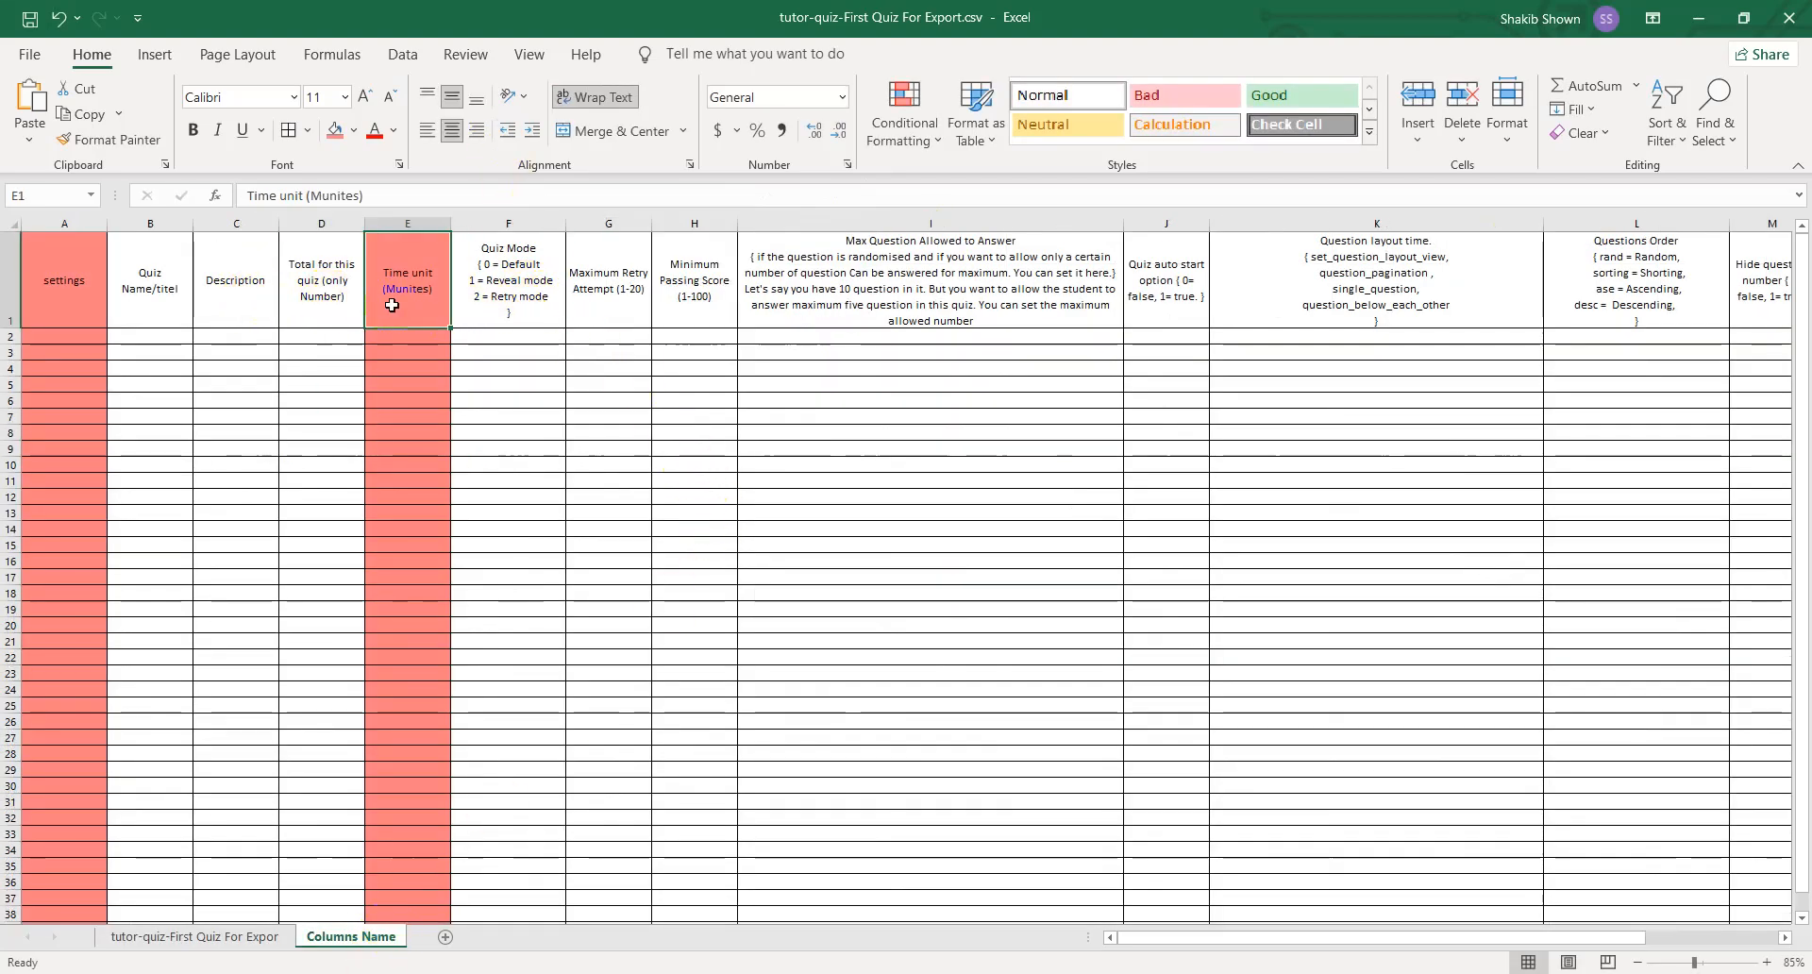
click(339, 294)
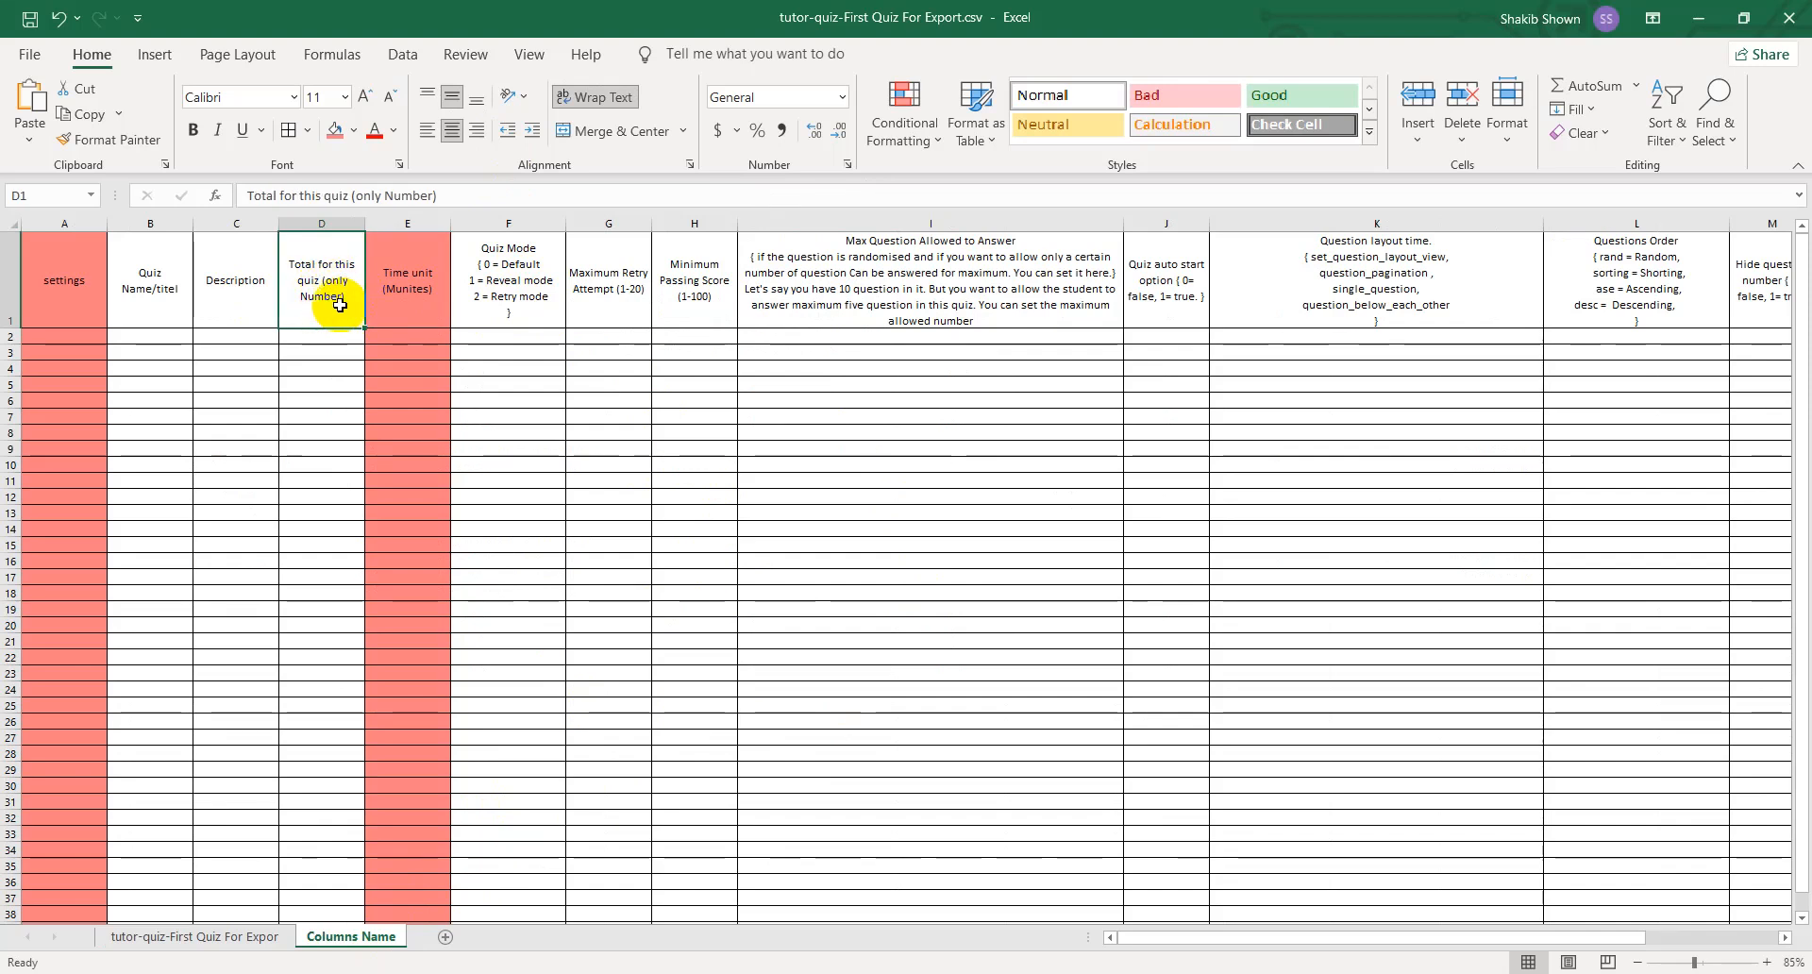
double_click(319, 265)
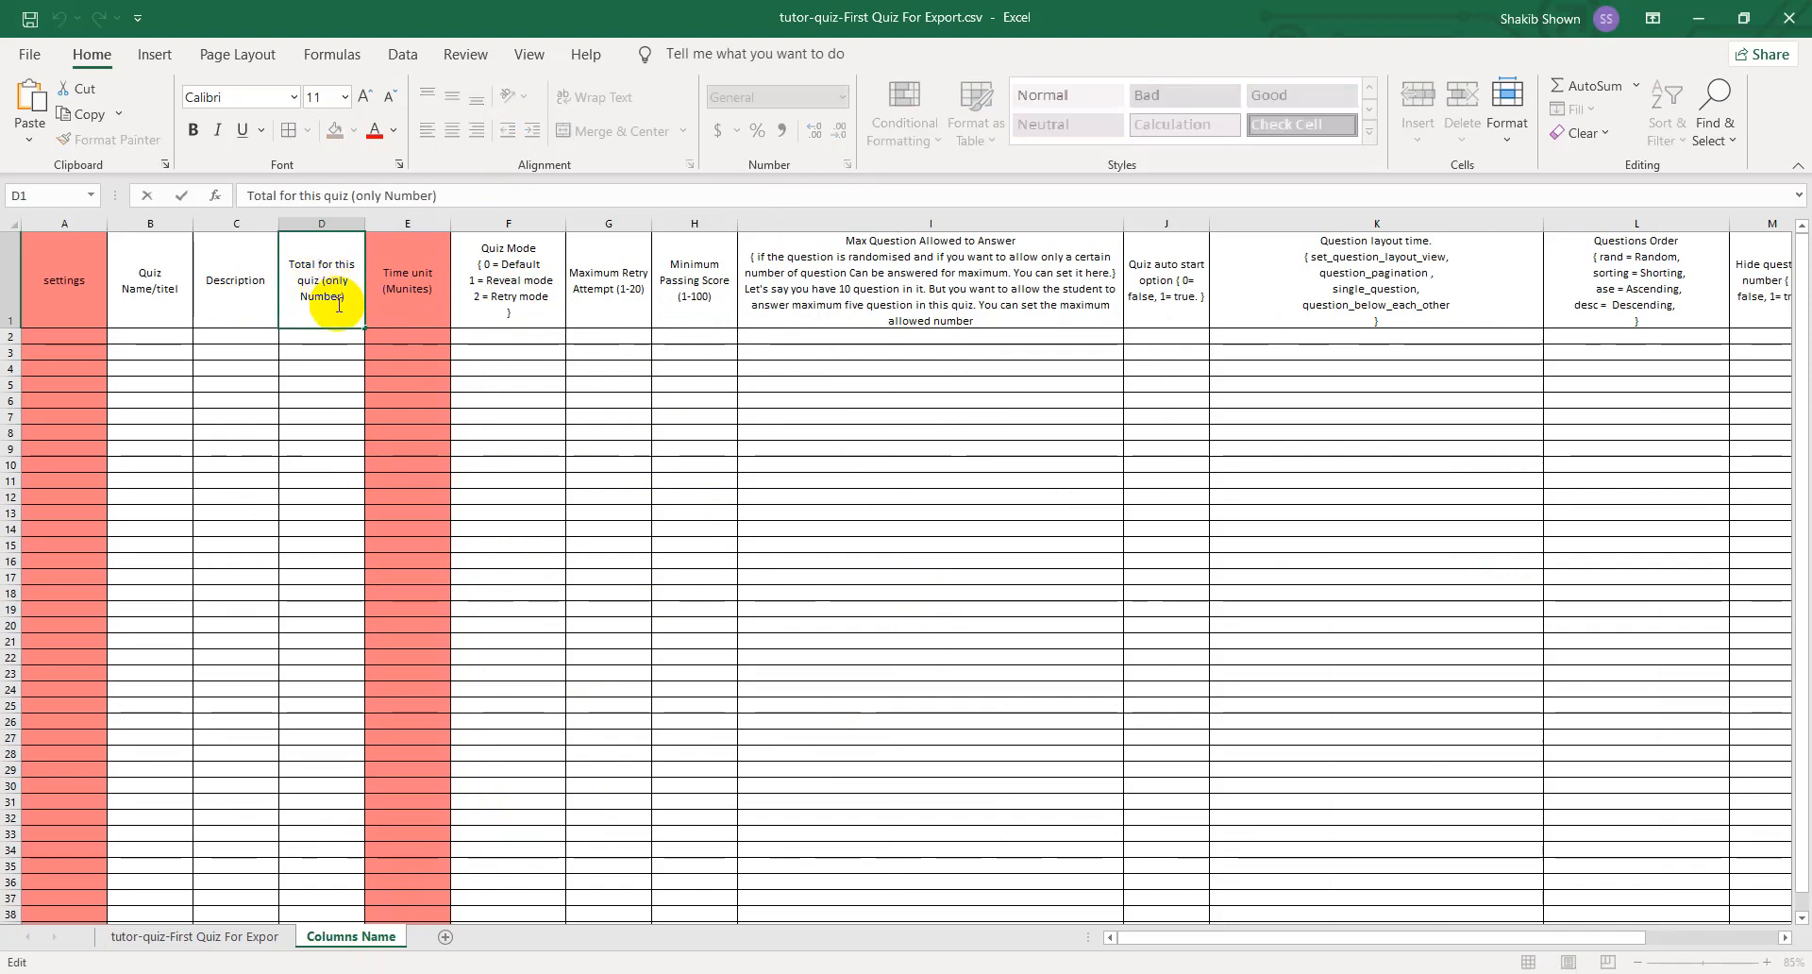
text(time)
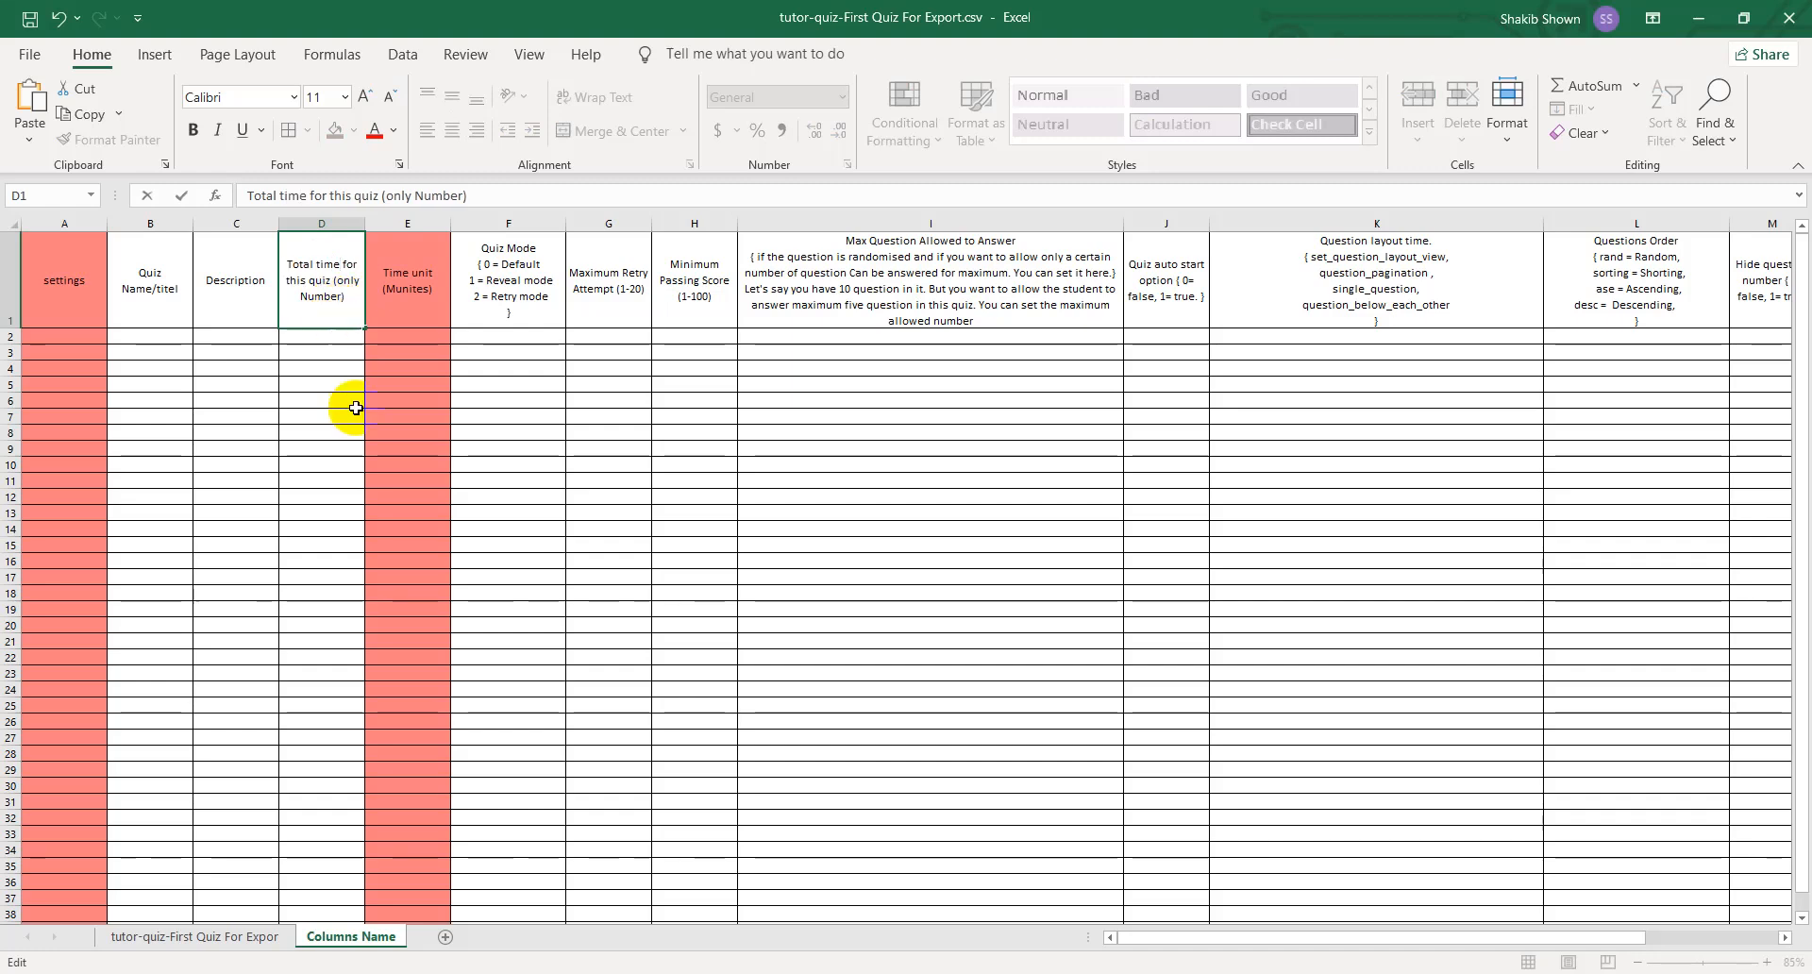
click(338, 448)
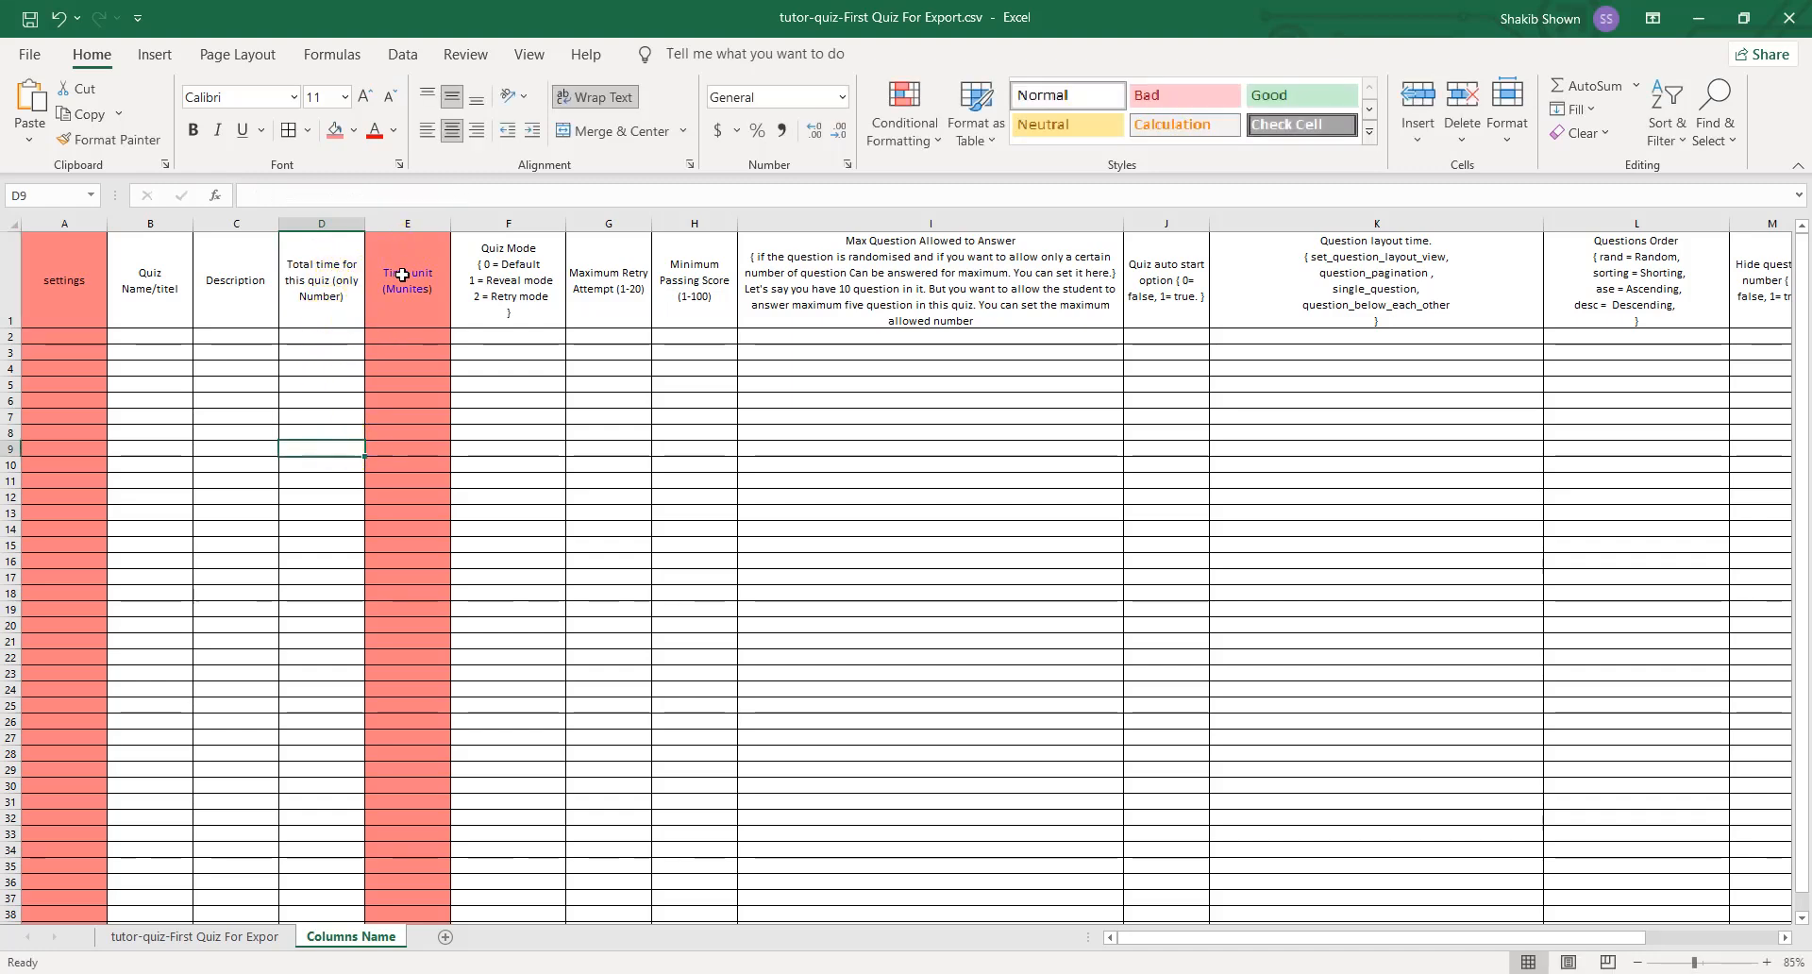
- Compare the time unit in E1 and quiz mode value in F1 of the data sheet with the Quiz Mode header
click(202, 937)
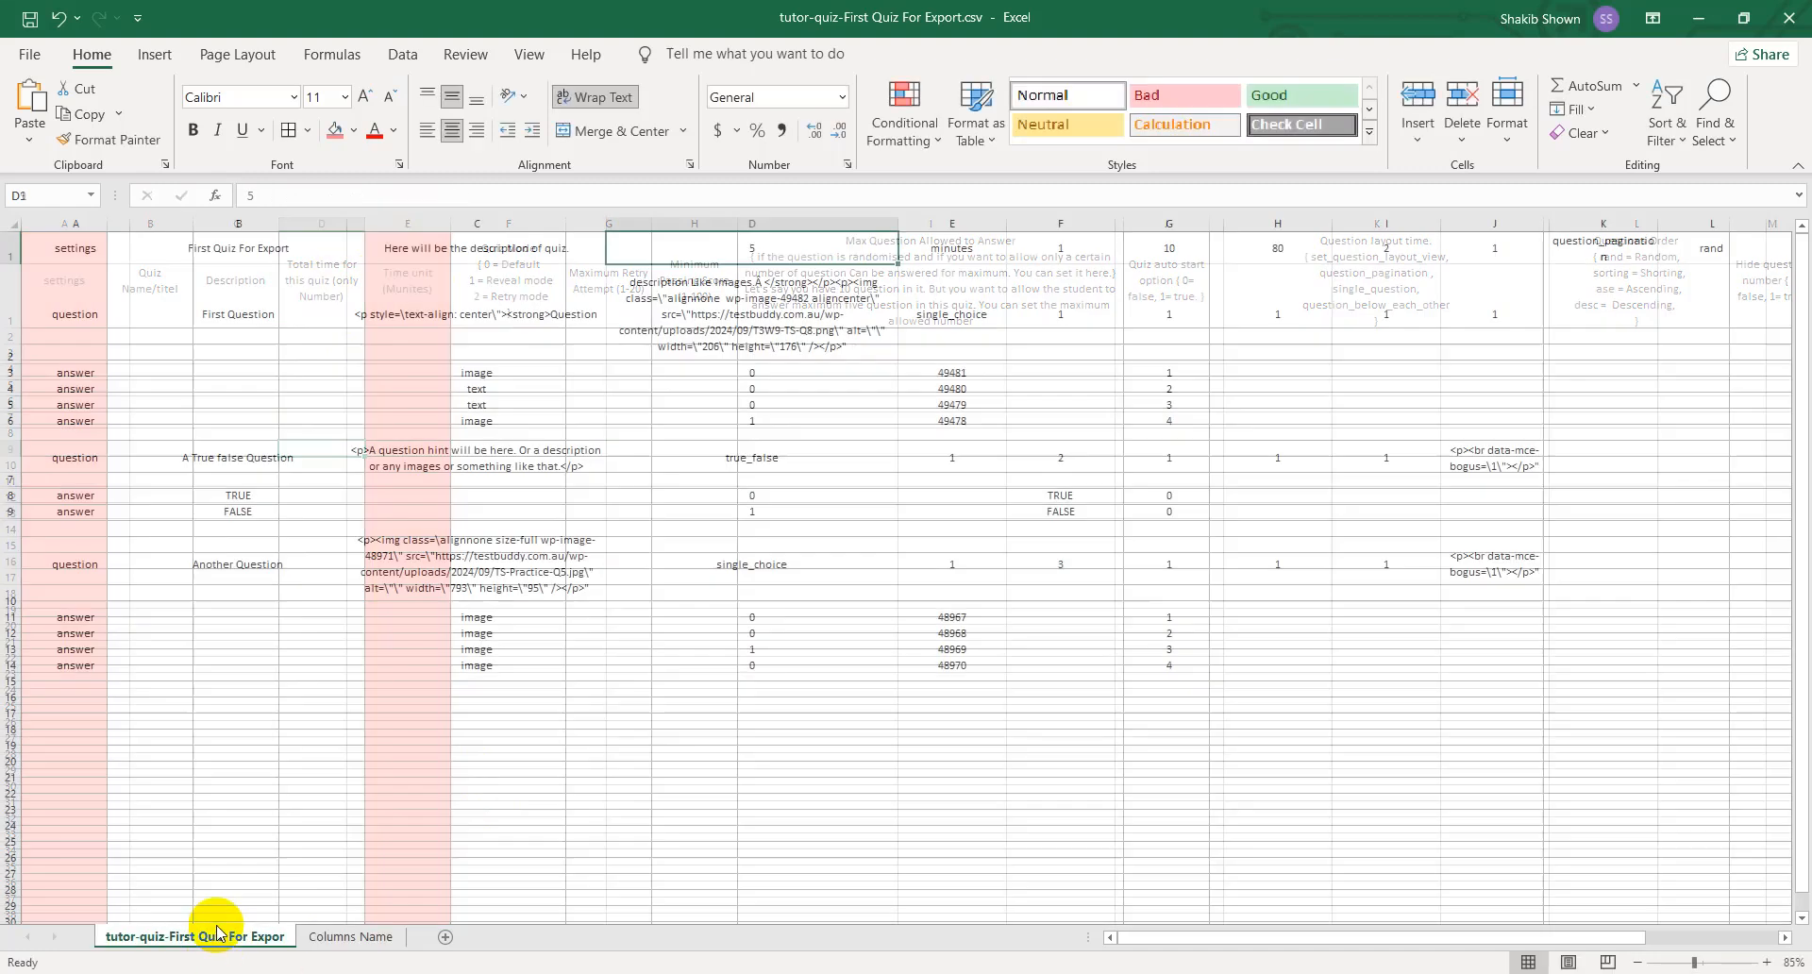
click(948, 247)
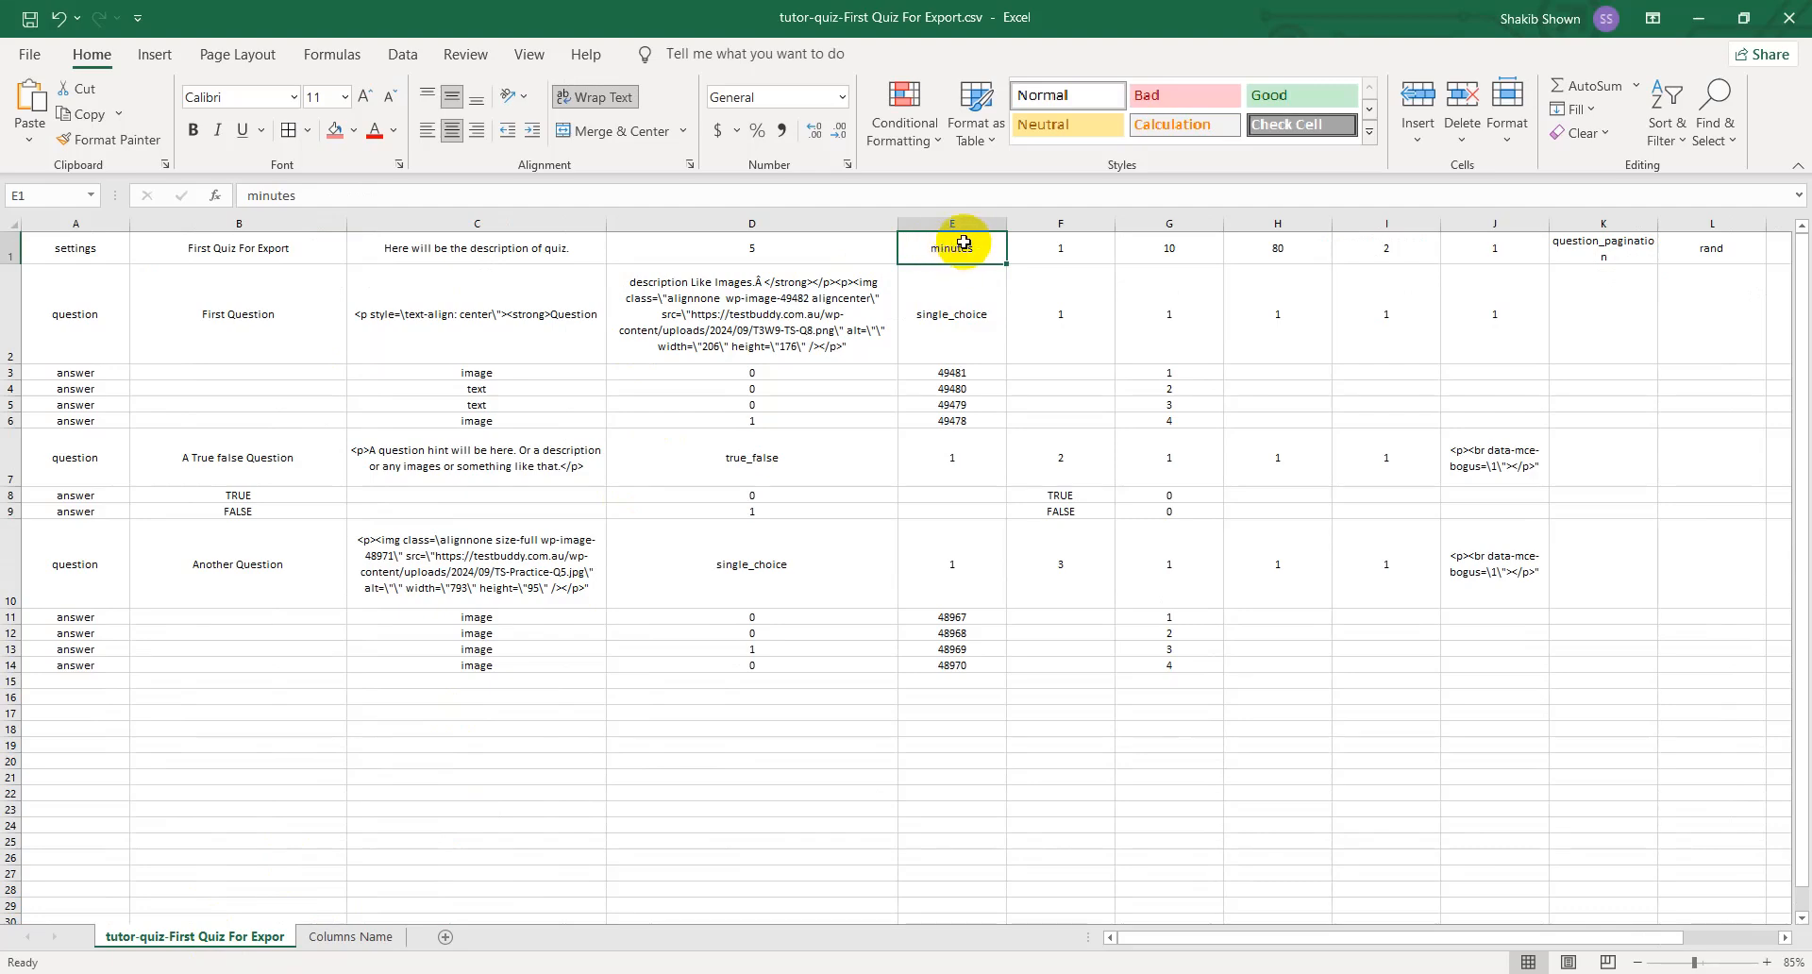
click(1060, 248)
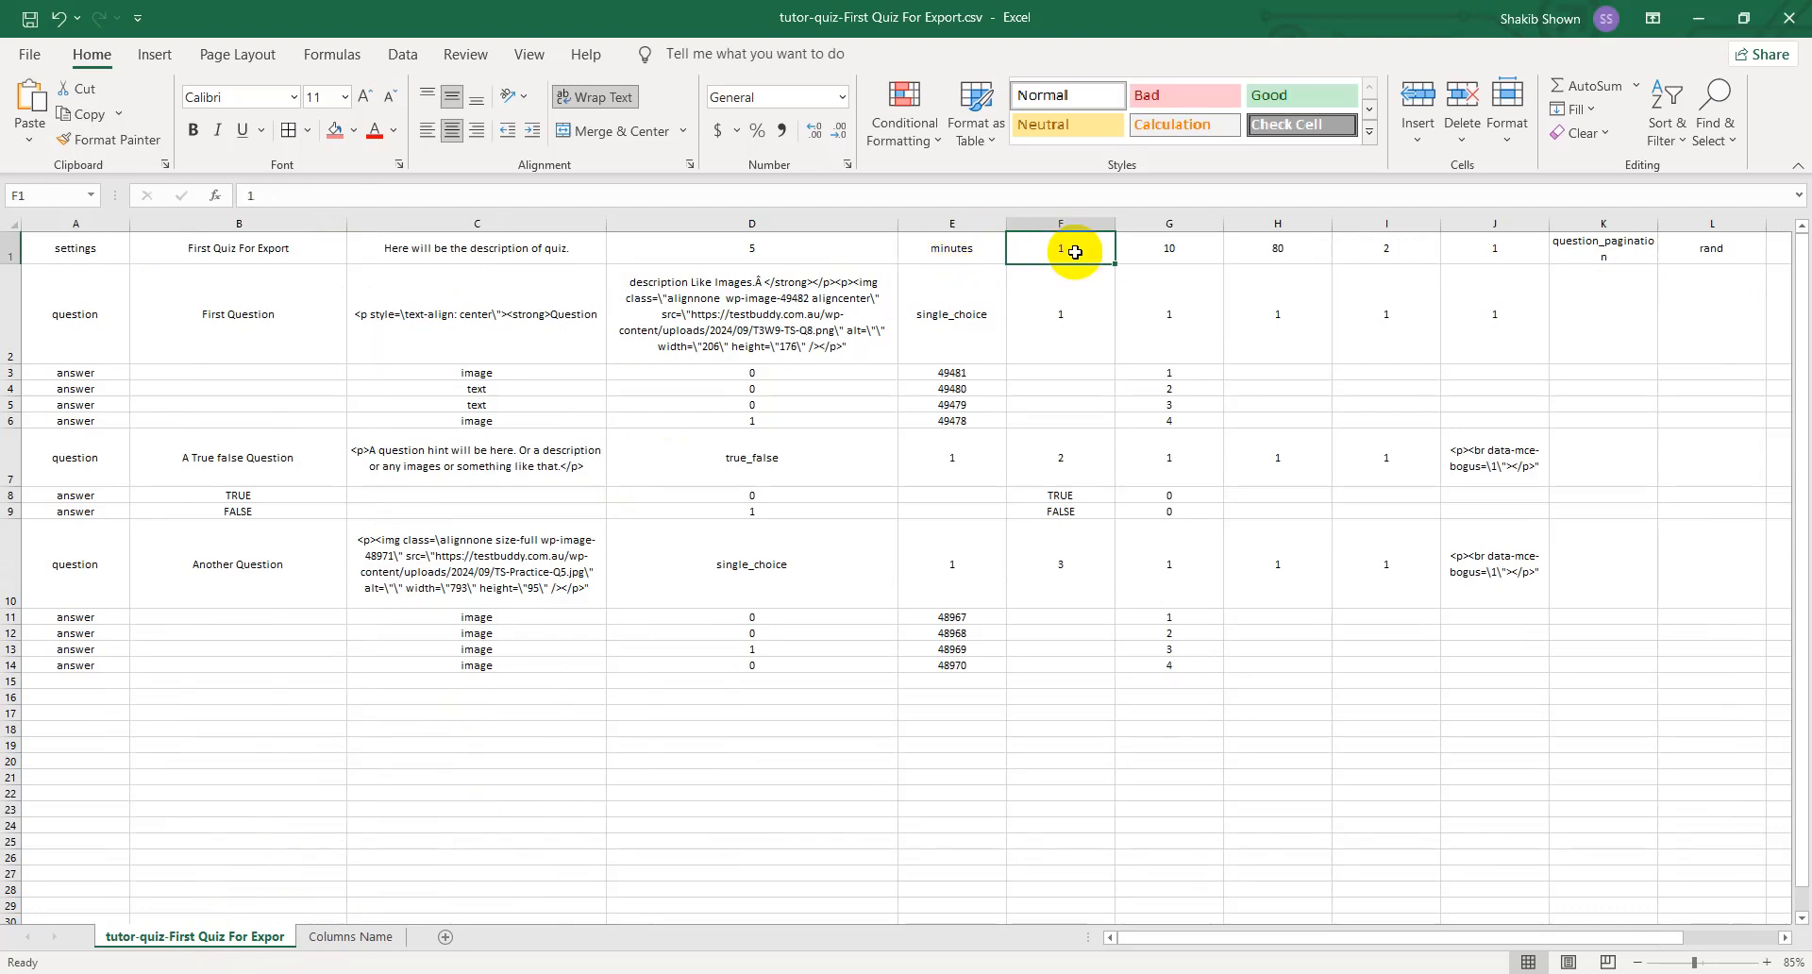
click(355, 937)
click(510, 269)
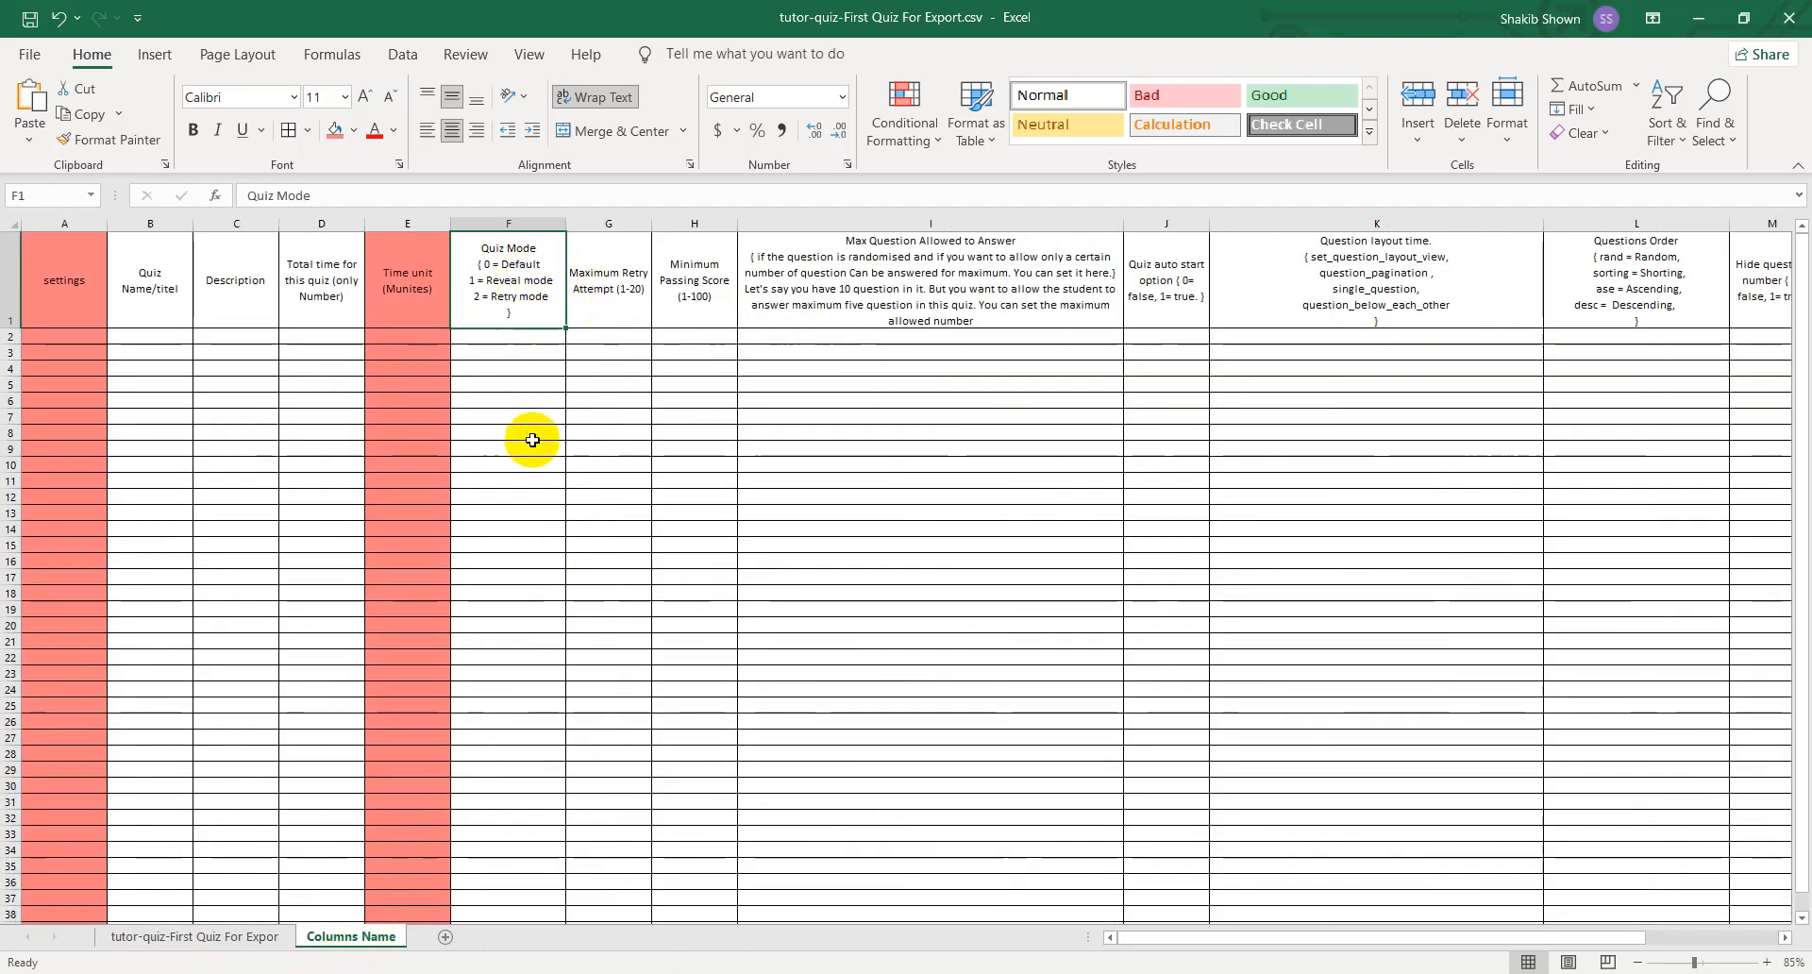
- Place the Columns Name sheet beside the browser and advance the quiz editor through the questions to its Settings step
drag(1319, 24, 2, 378)
click(1519, 748)
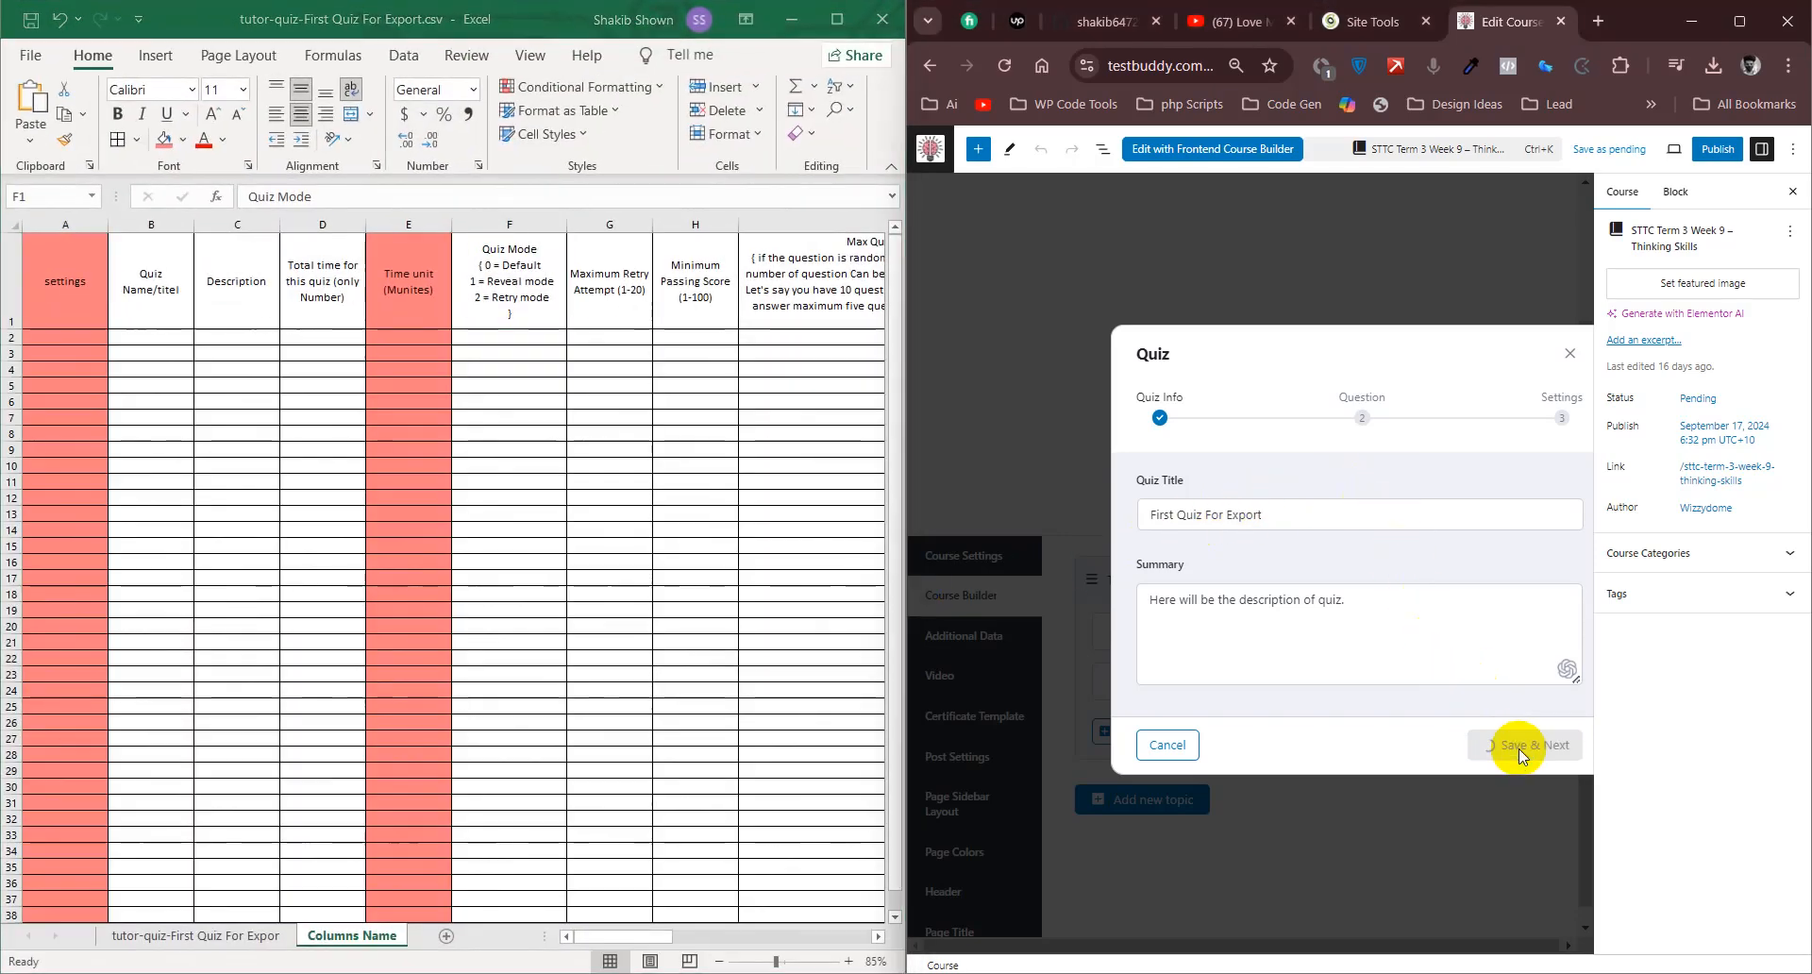
click(1515, 838)
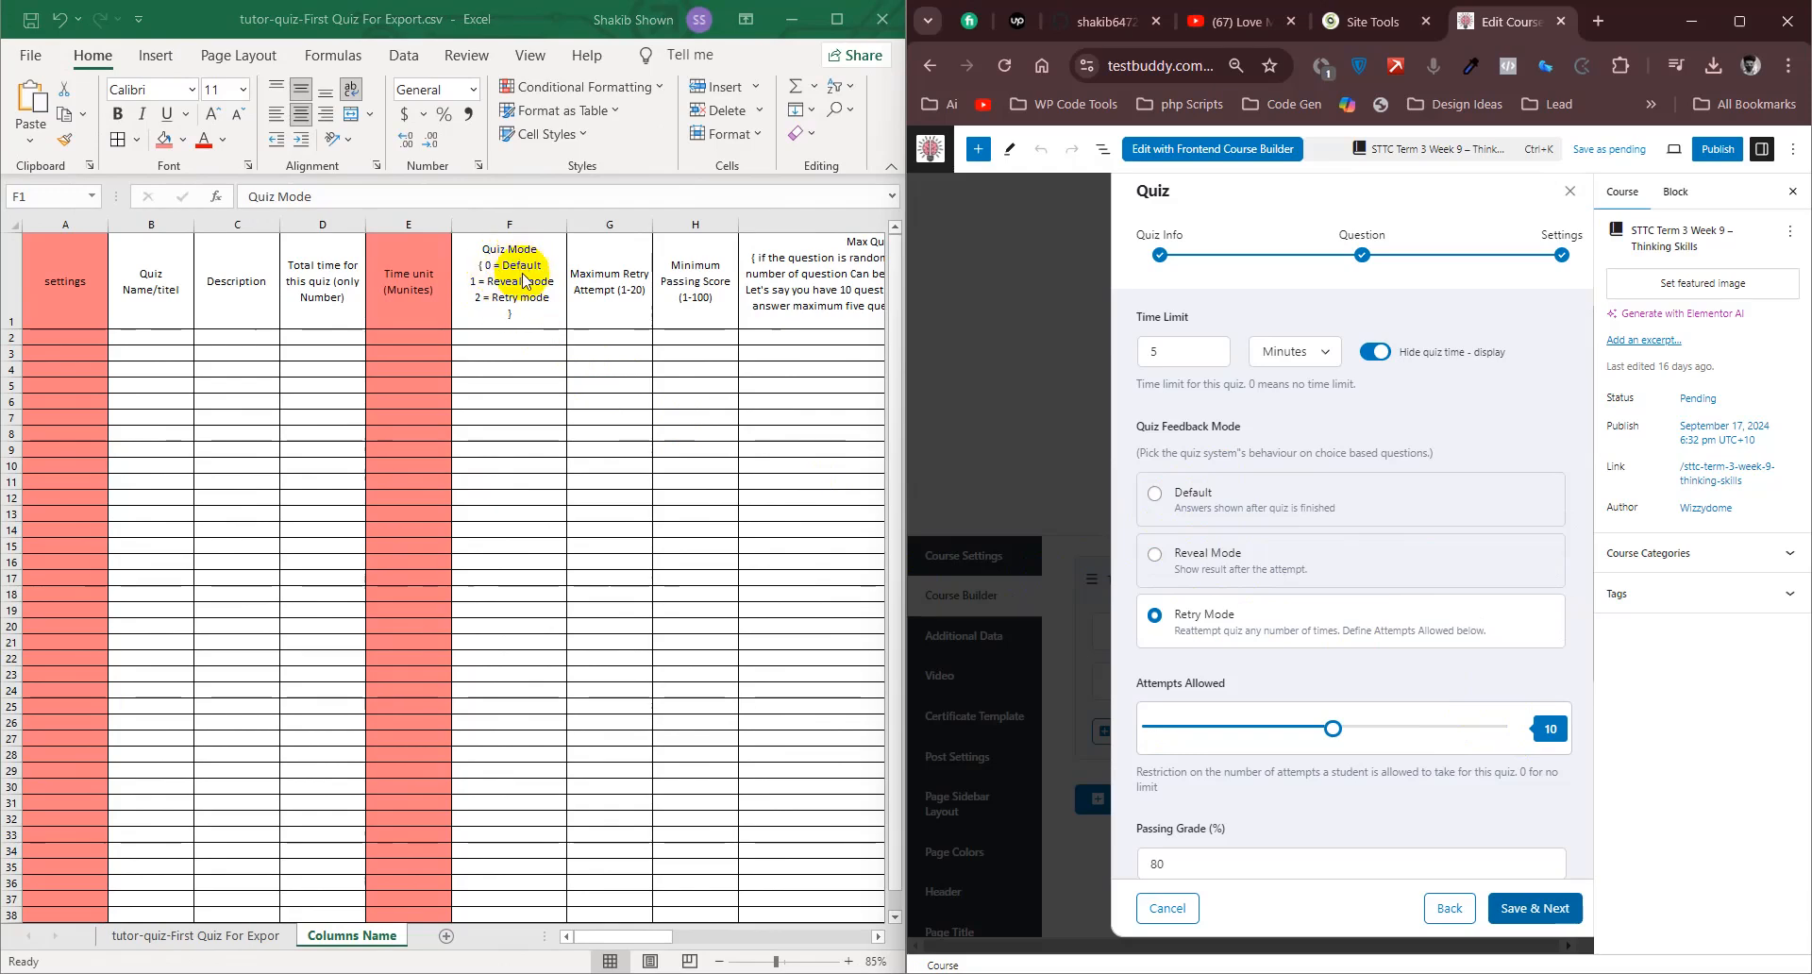
- Try Reveal Mode as the quiz feedback mode and set it back to Retry Mode
click(625, 299)
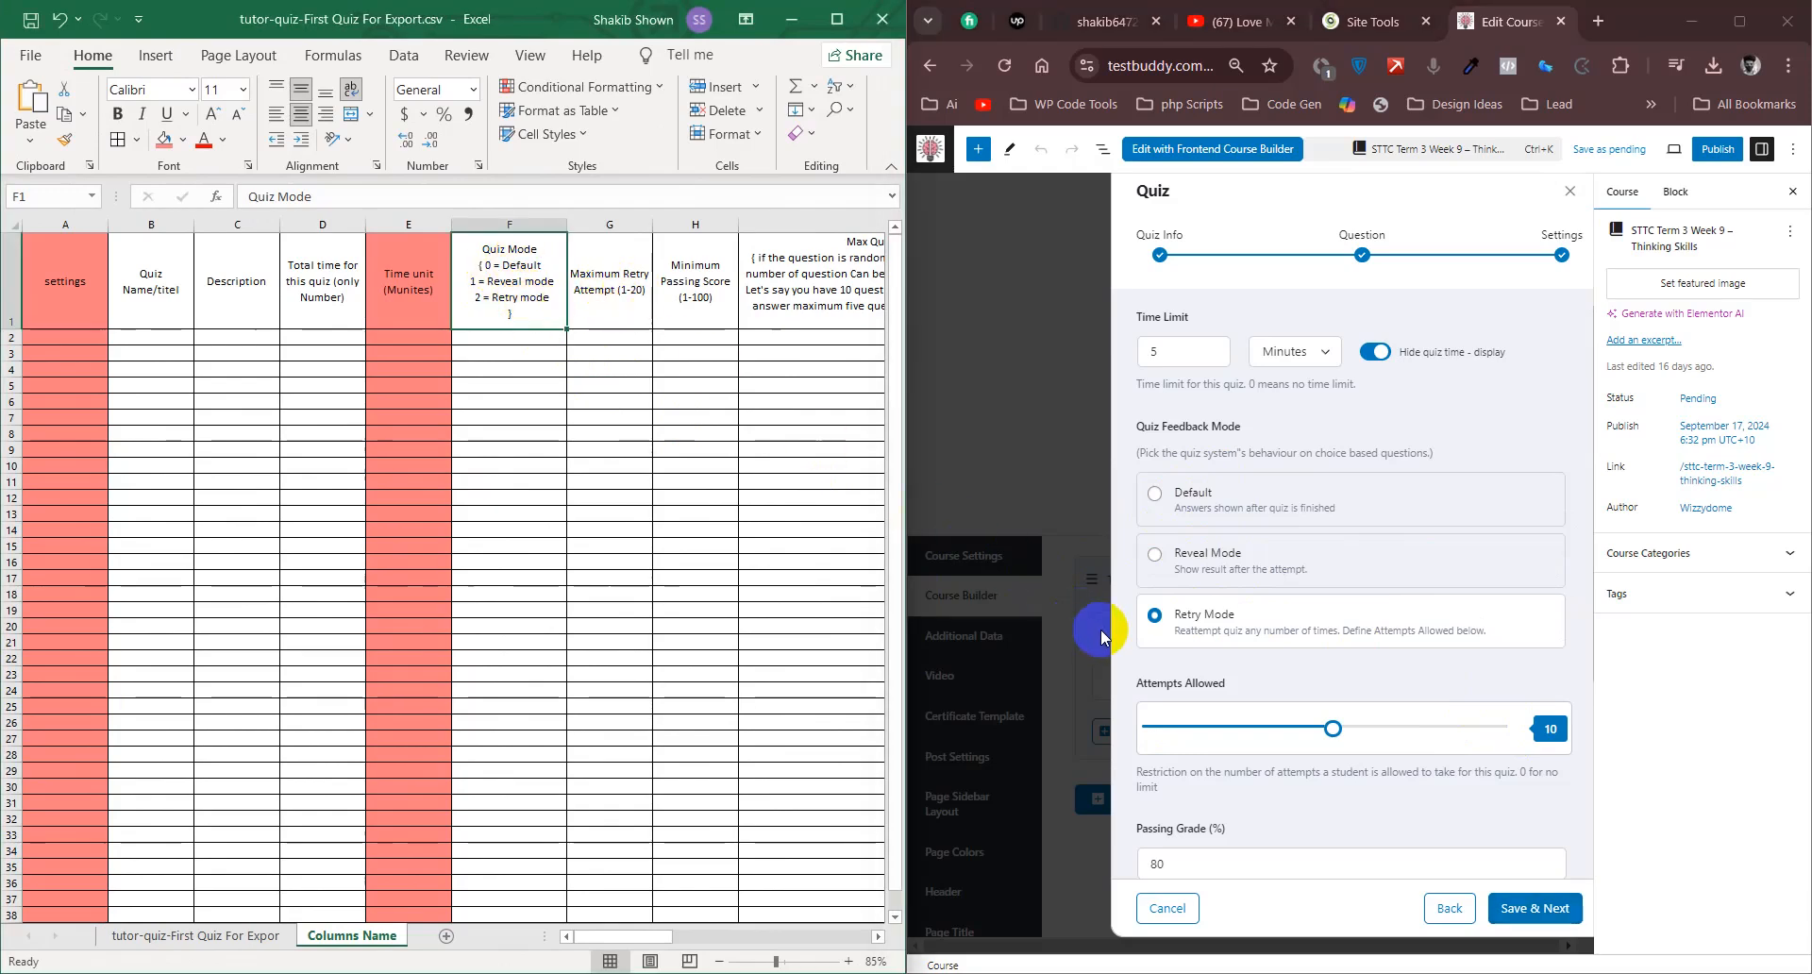
click(1152, 560)
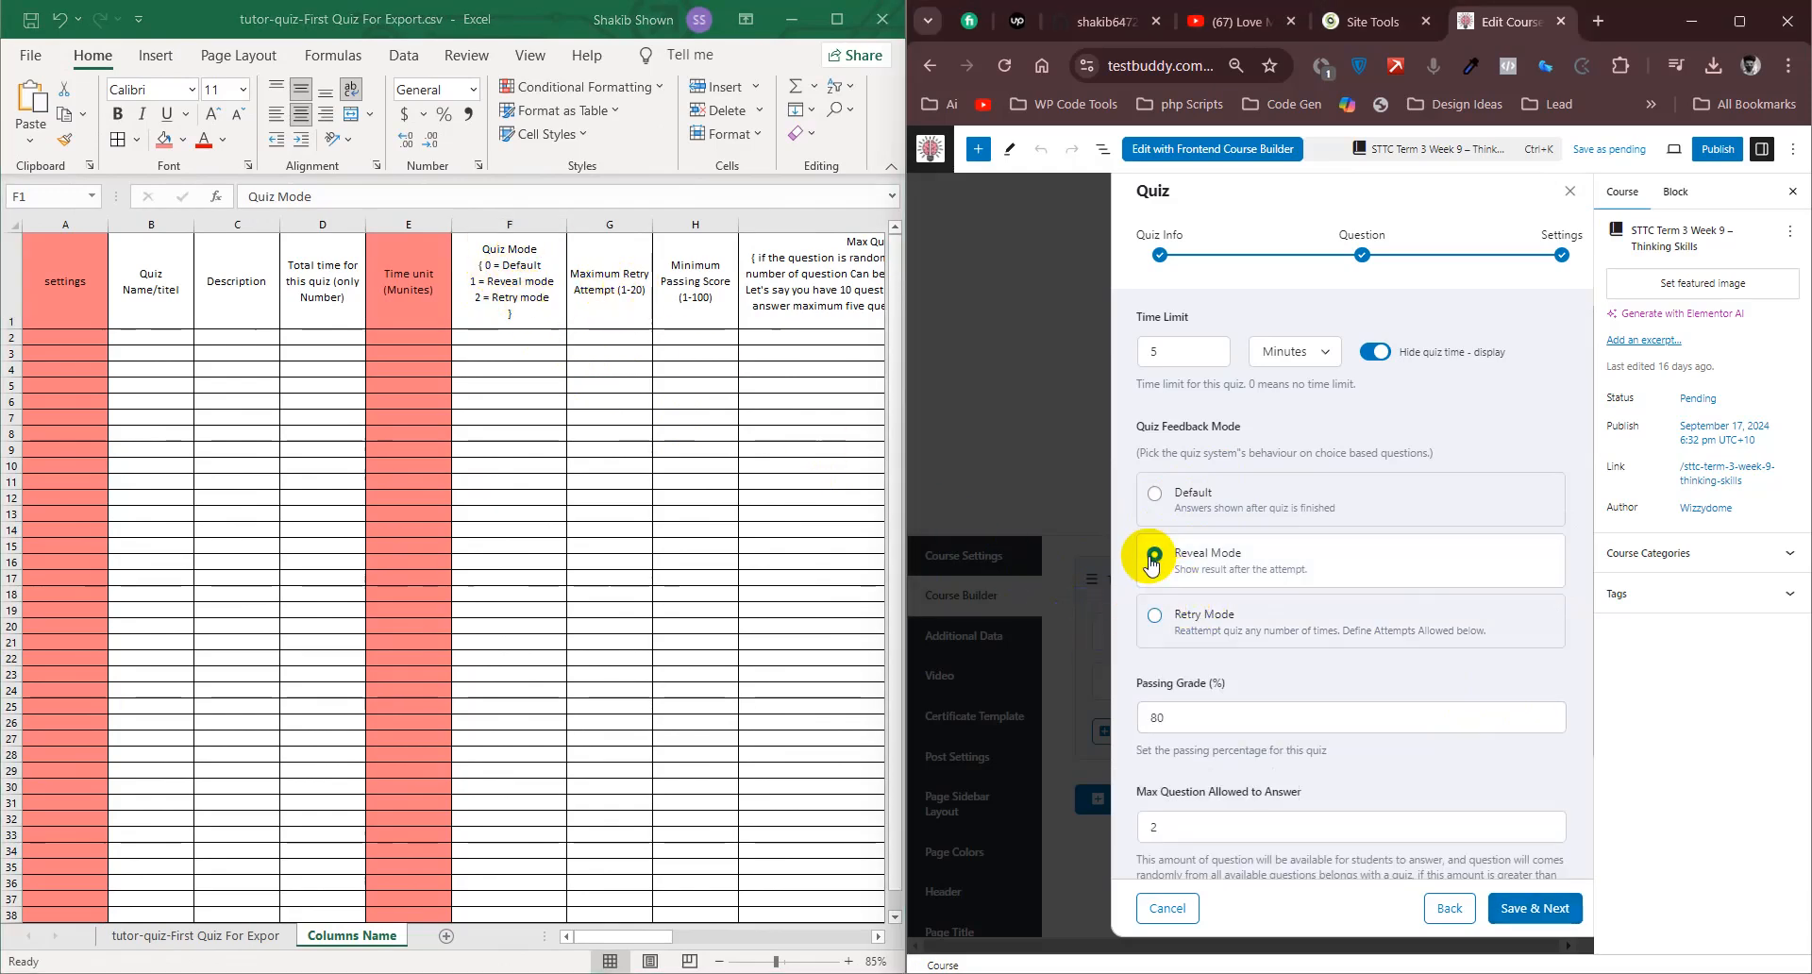
click(1182, 618)
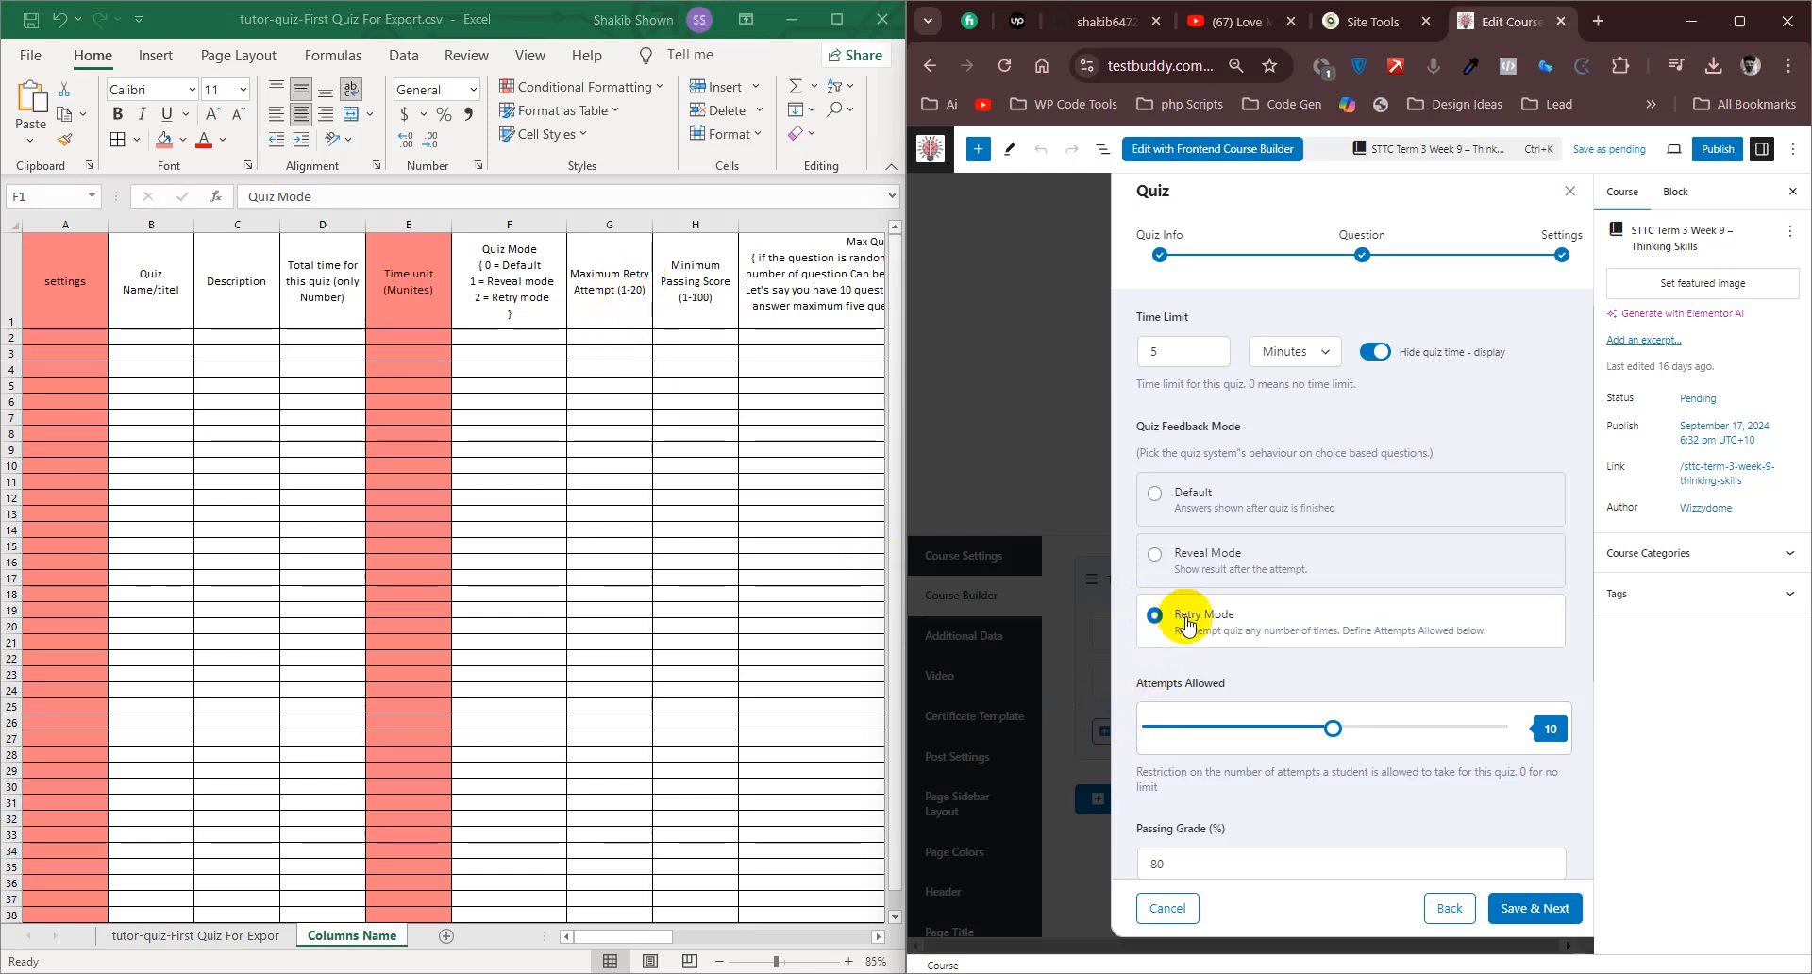
- Set the quiz's allowed attempts to 8 and inspect the retry attempt value in G1 of the data sheet
drag(1336, 740, 1293, 741)
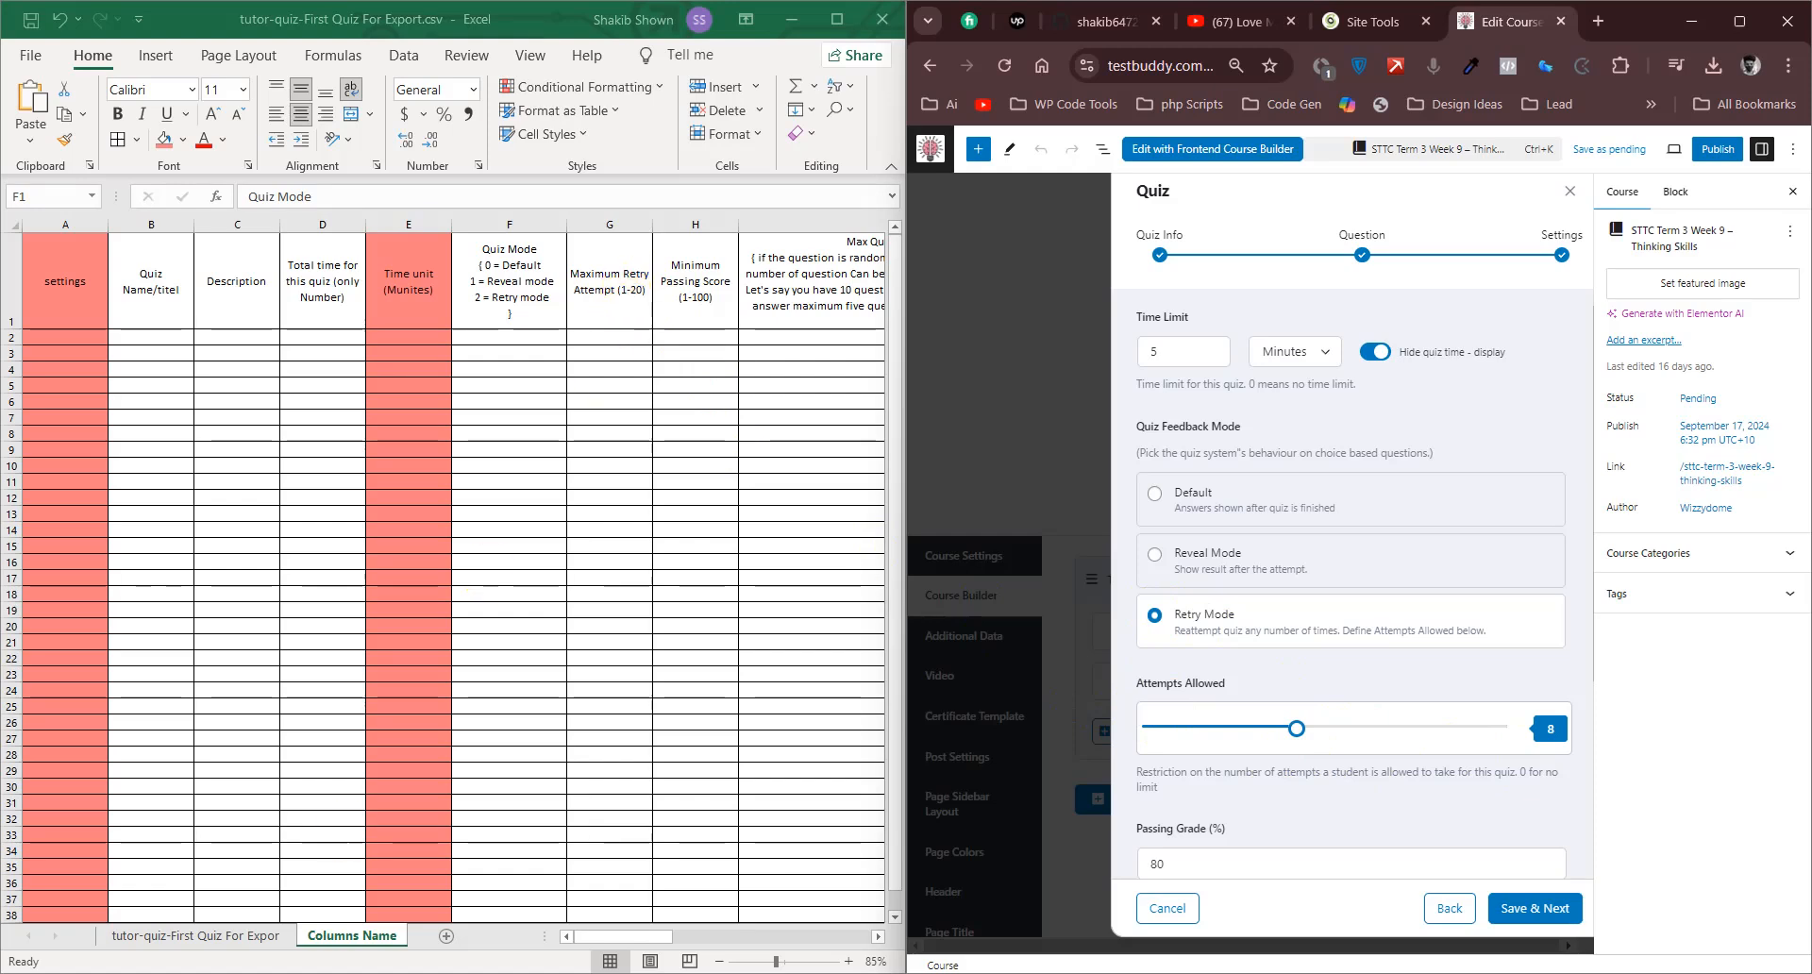
click(205, 929)
click(170, 934)
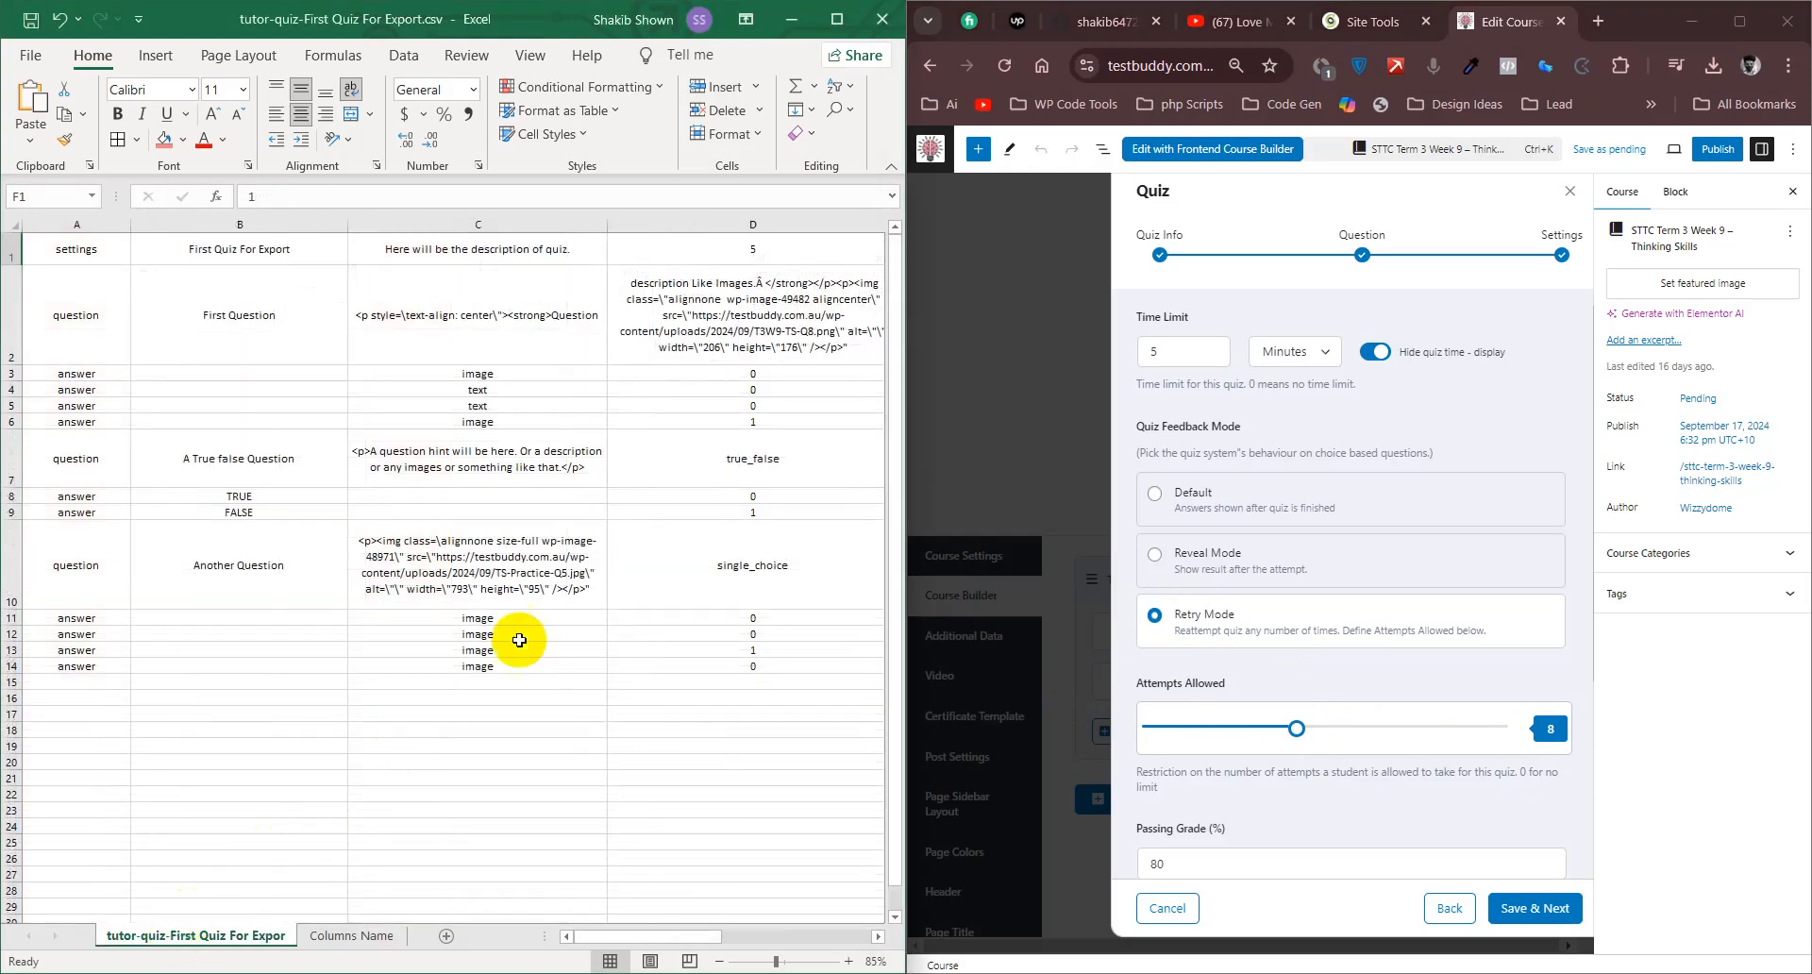
drag(614, 930, 703, 934)
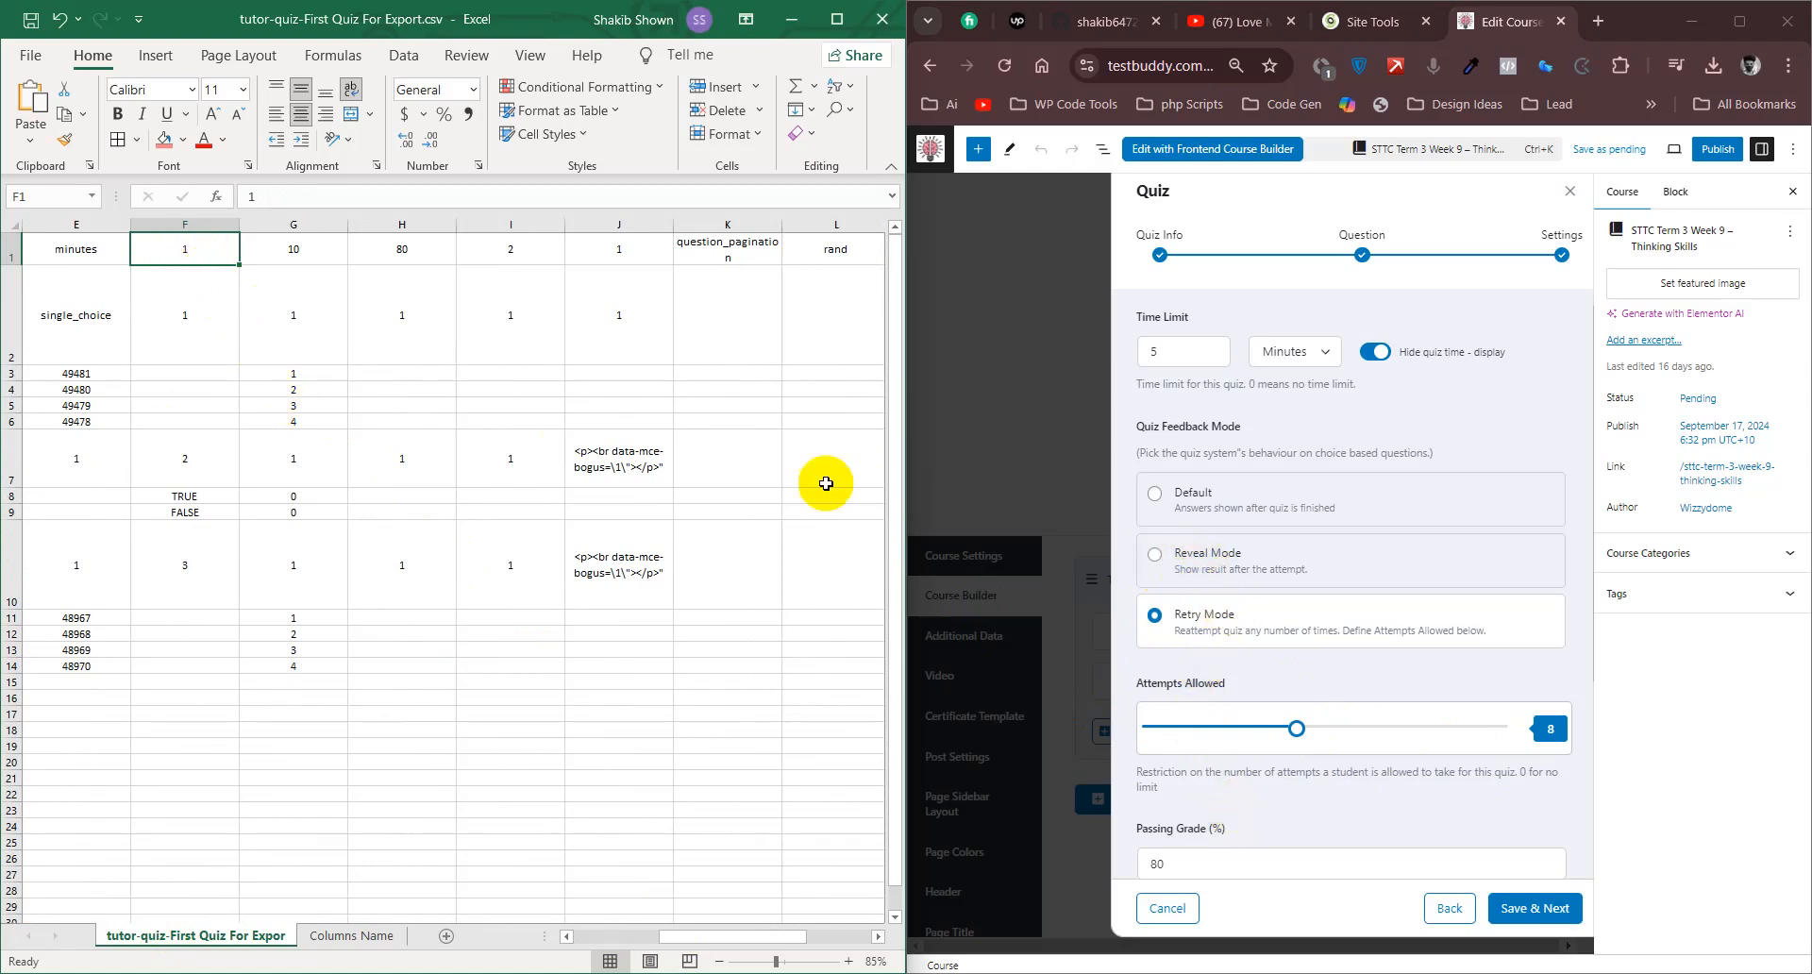
click(315, 249)
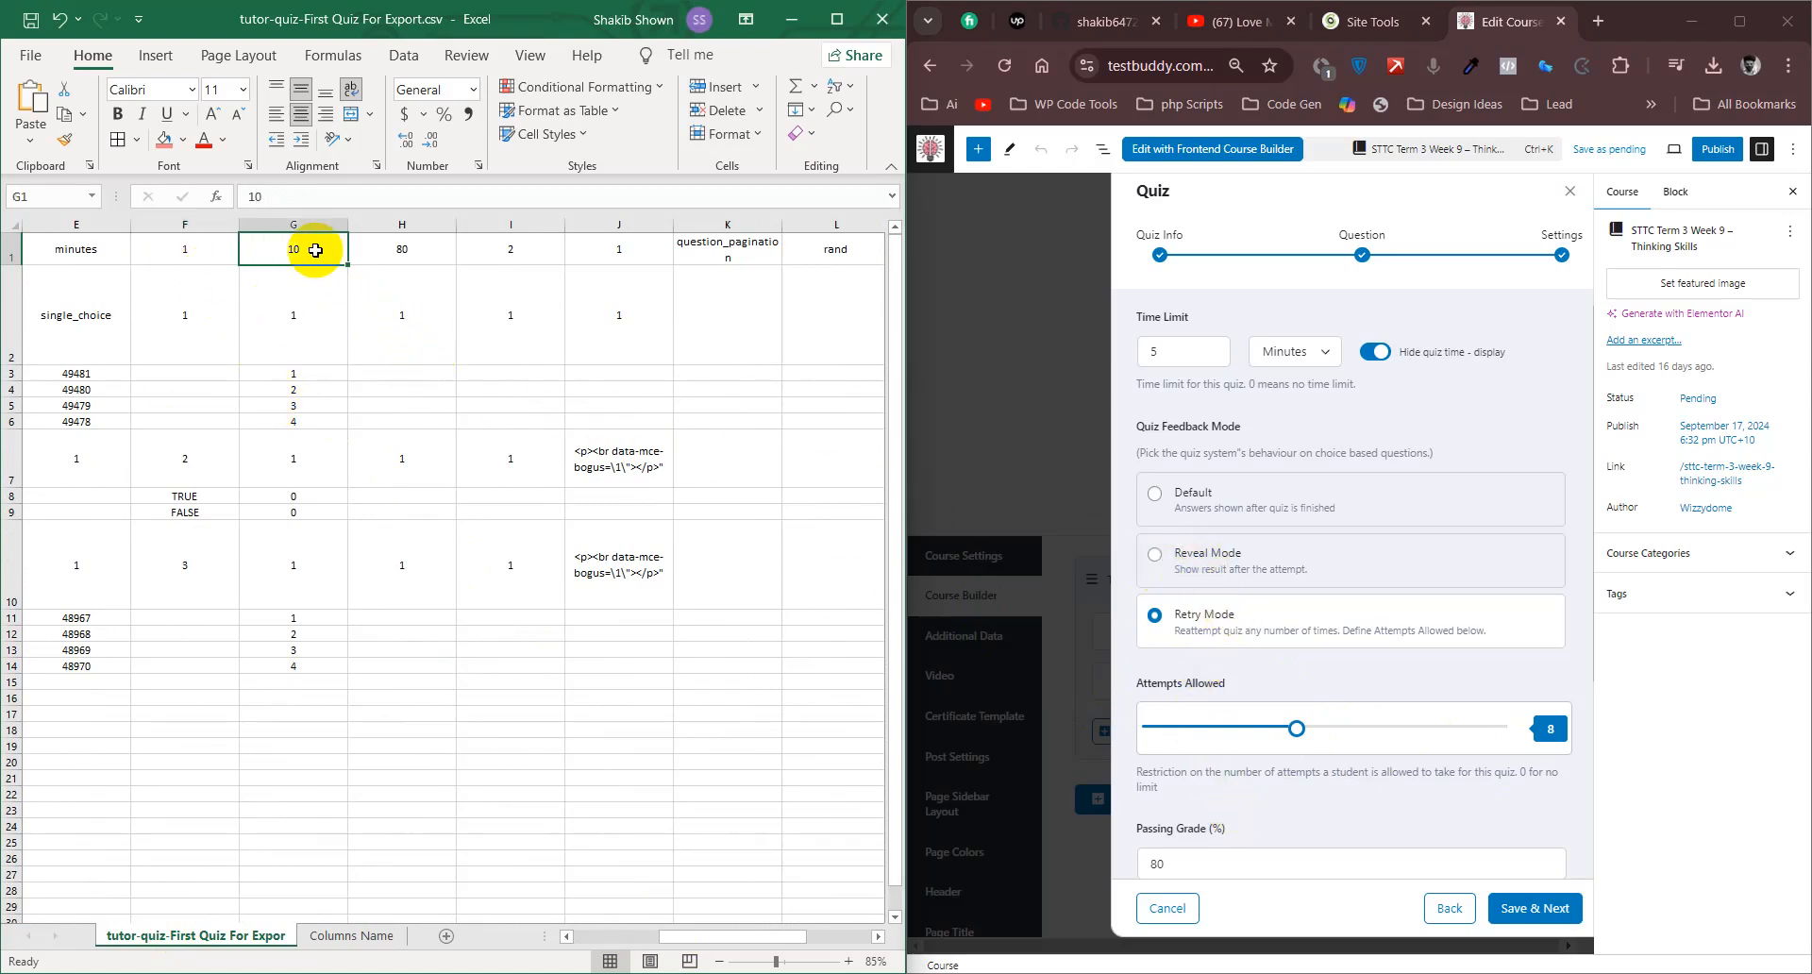
- Compare H1 of the data sheet with the Minimum Passing Score header and the quiz's Passing Grade setting
double_click(402, 249)
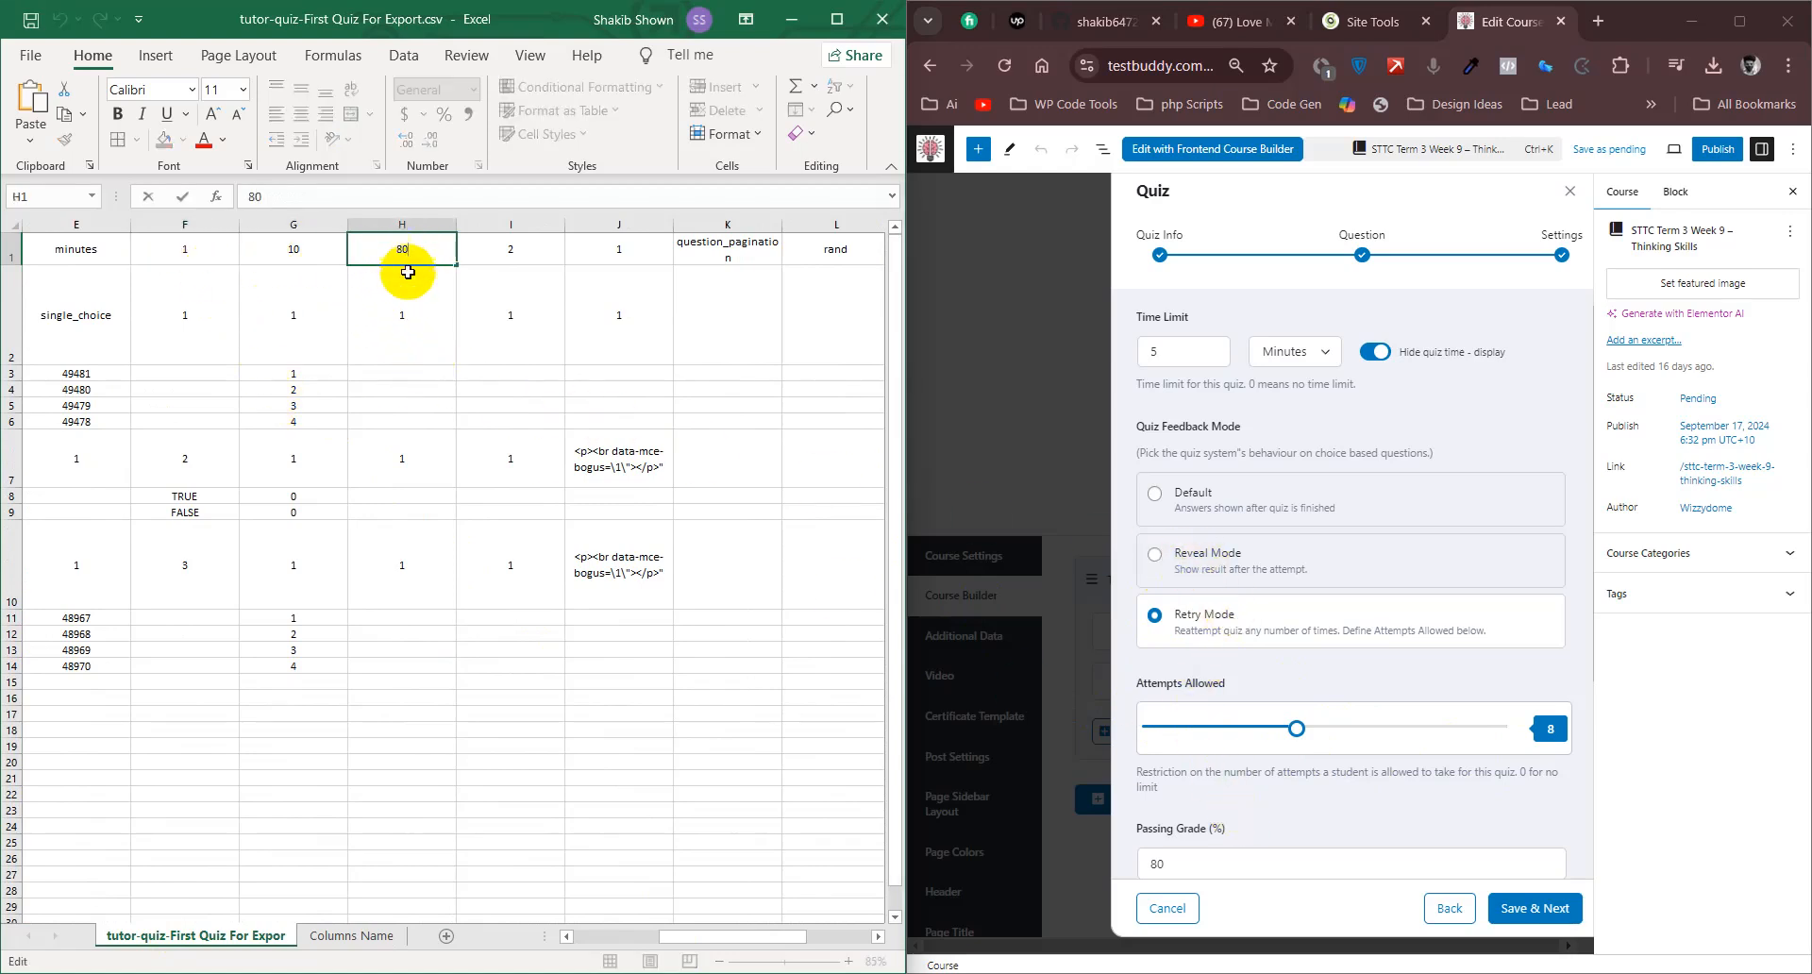
click(351, 935)
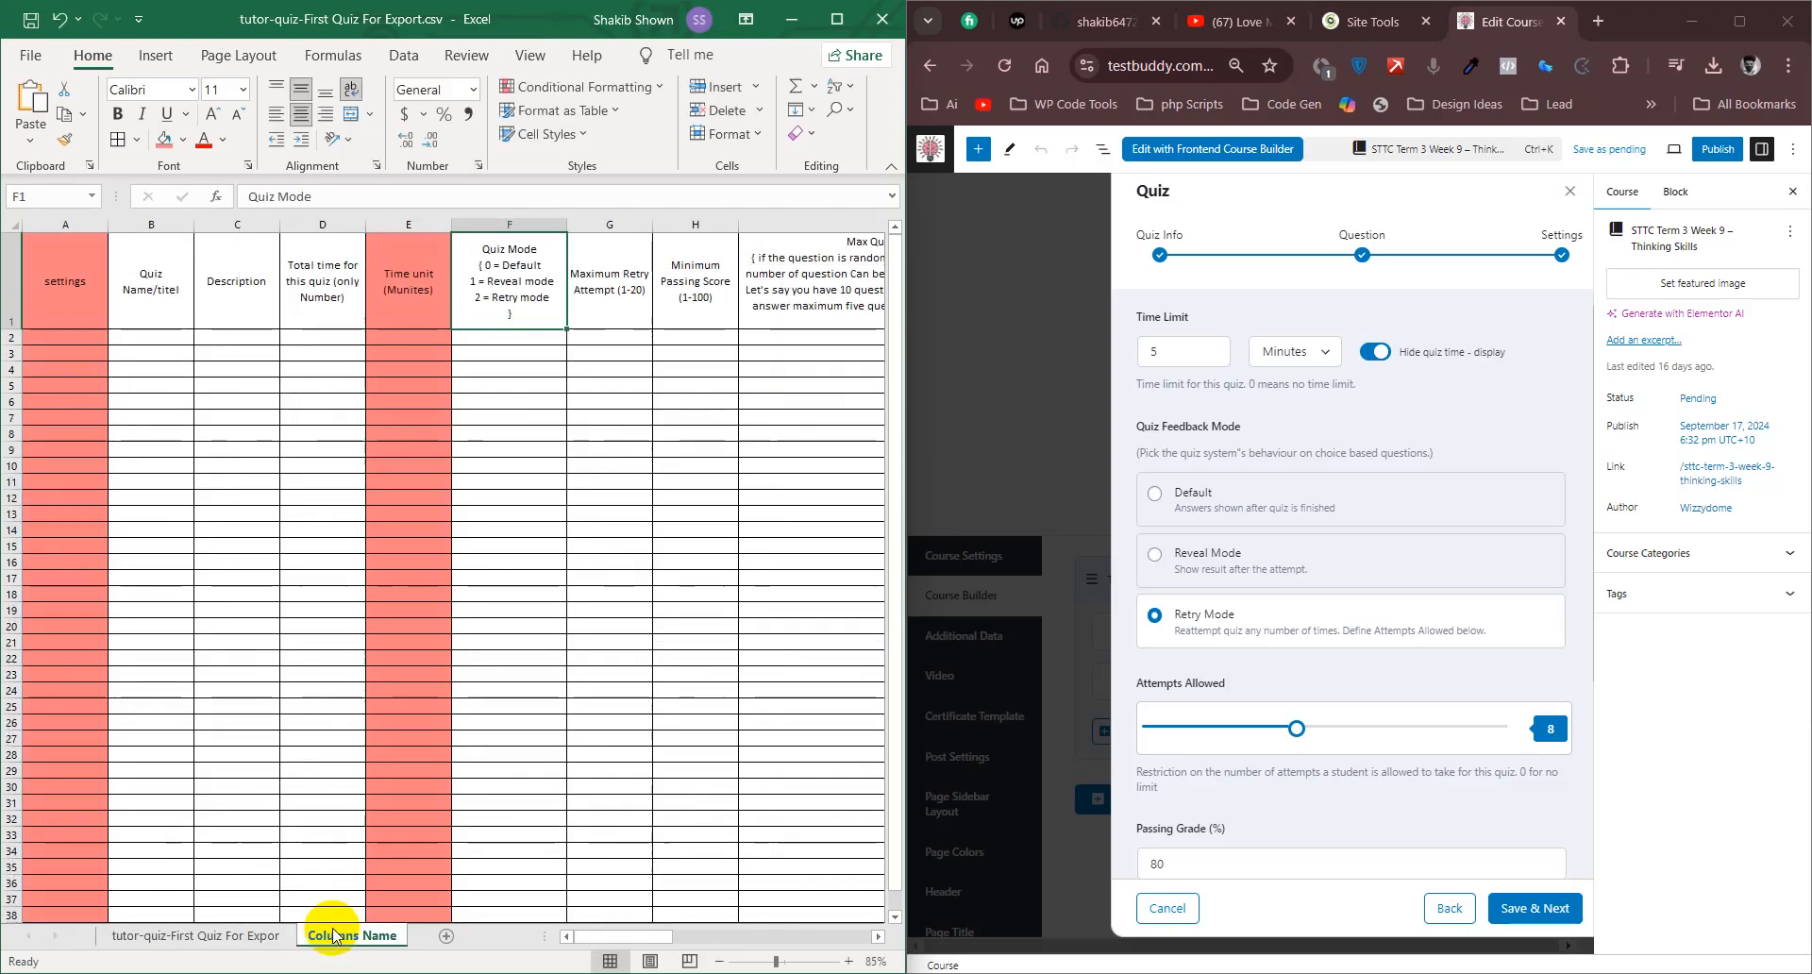
click(708, 285)
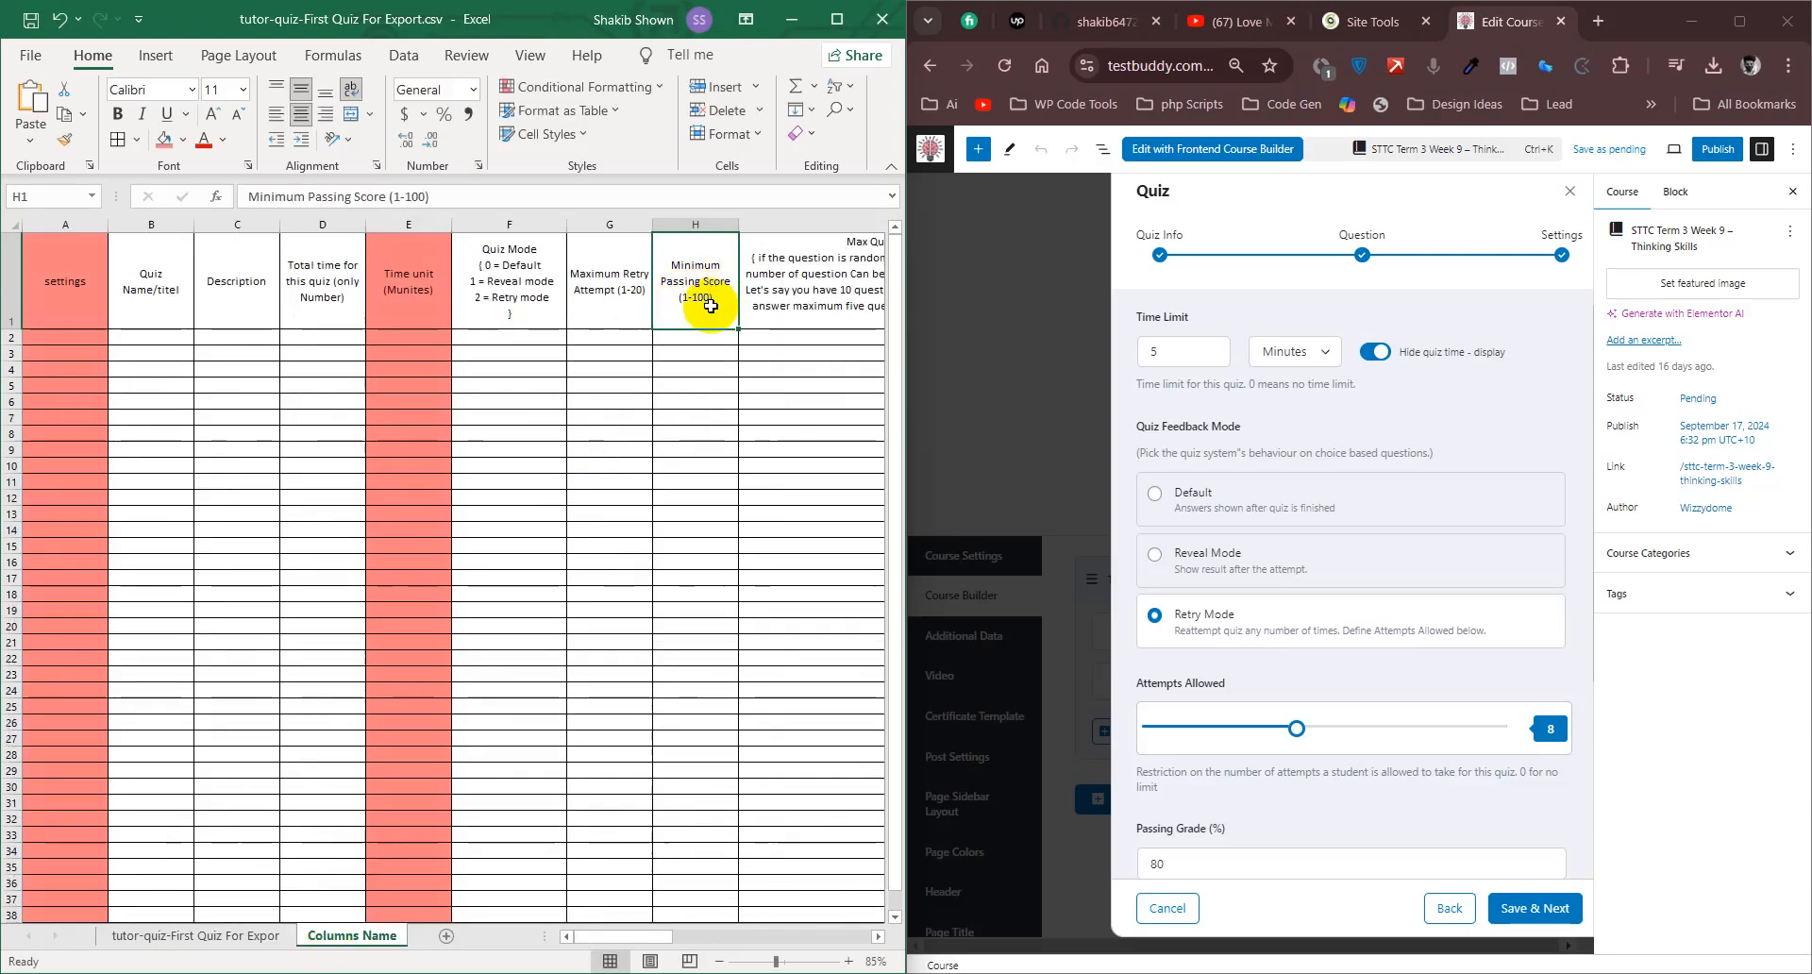
click(162, 935)
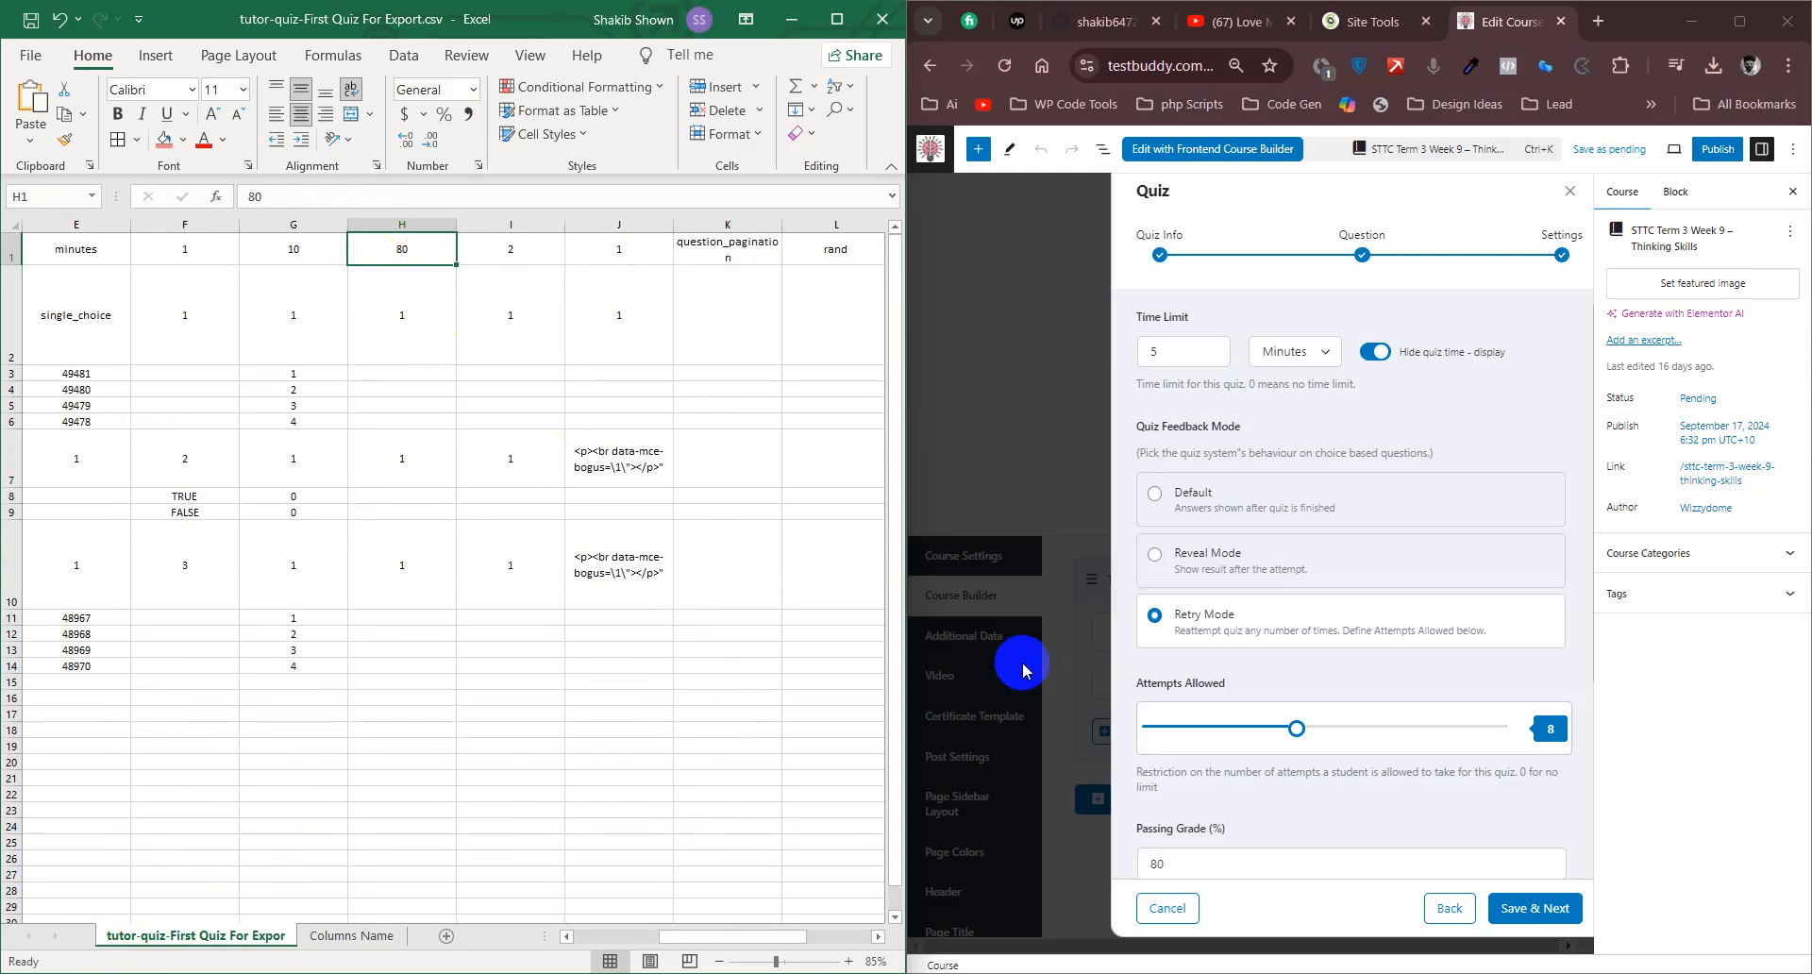
scroll(1265, 776, down, 2)
double_click(1197, 655)
click(426, 247)
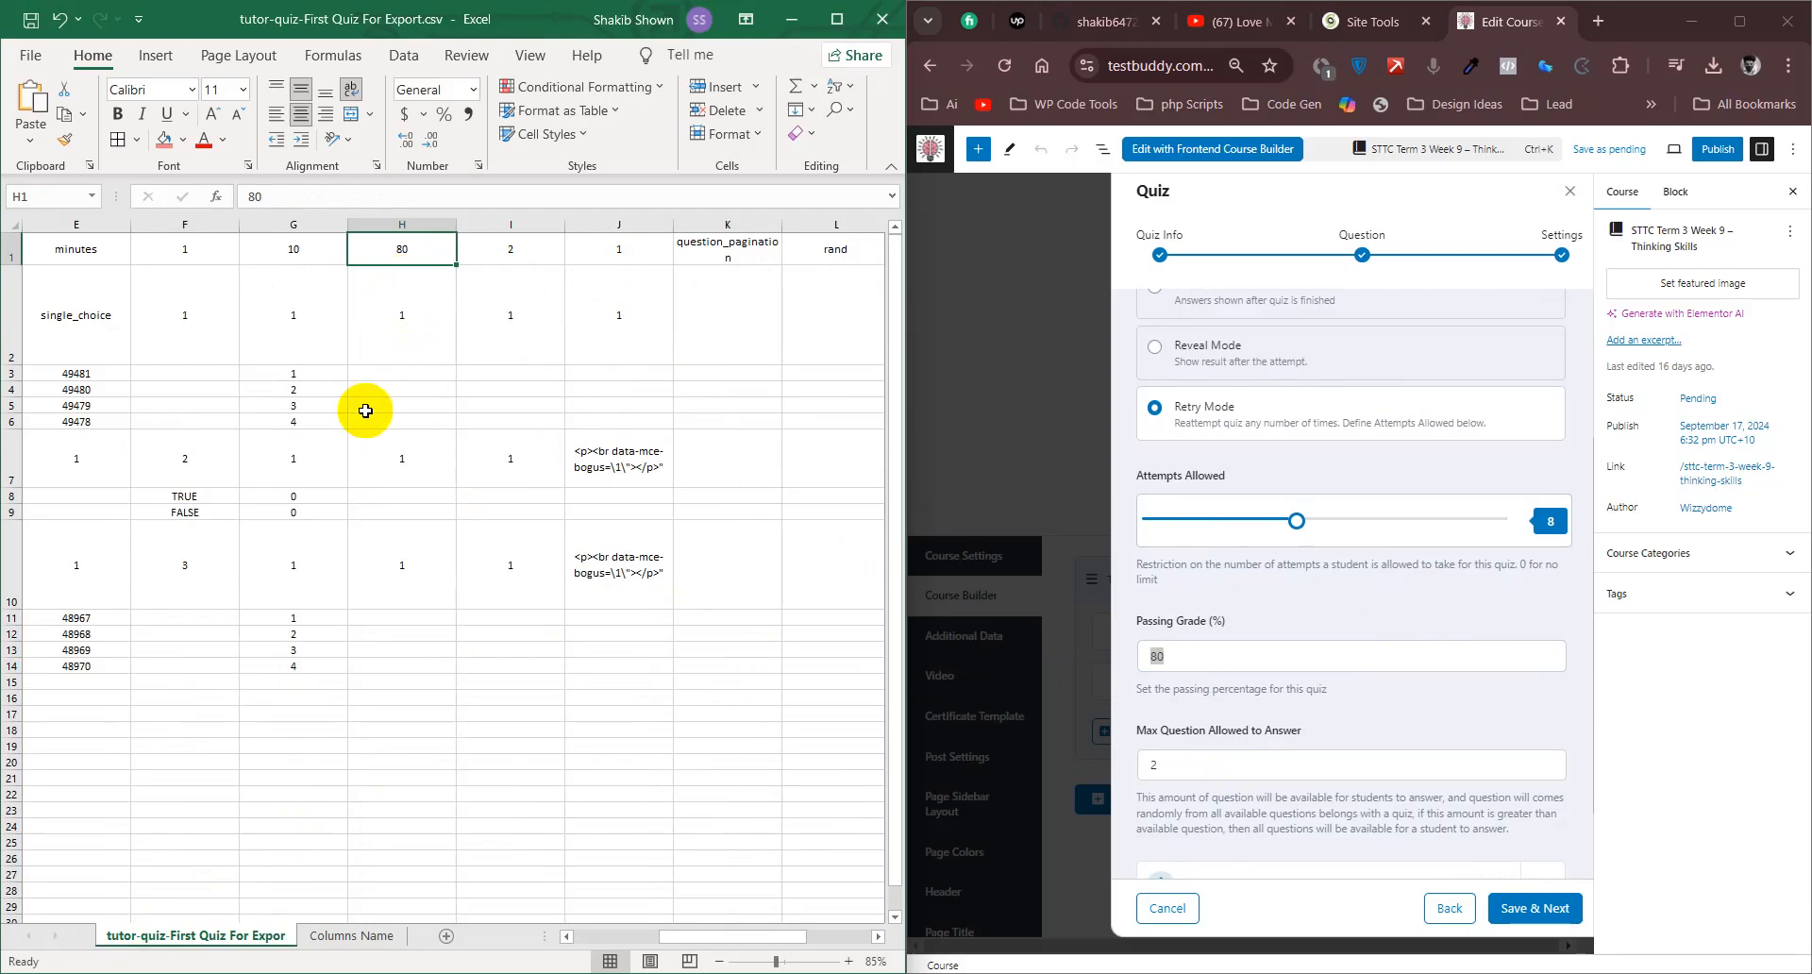
- Compare the quiz's Max Question Allowed to Answer setting with column I of the data sheet
scroll(1400, 666, down, 1)
drag(1297, 655, 1140, 654)
click(1283, 658)
click(539, 215)
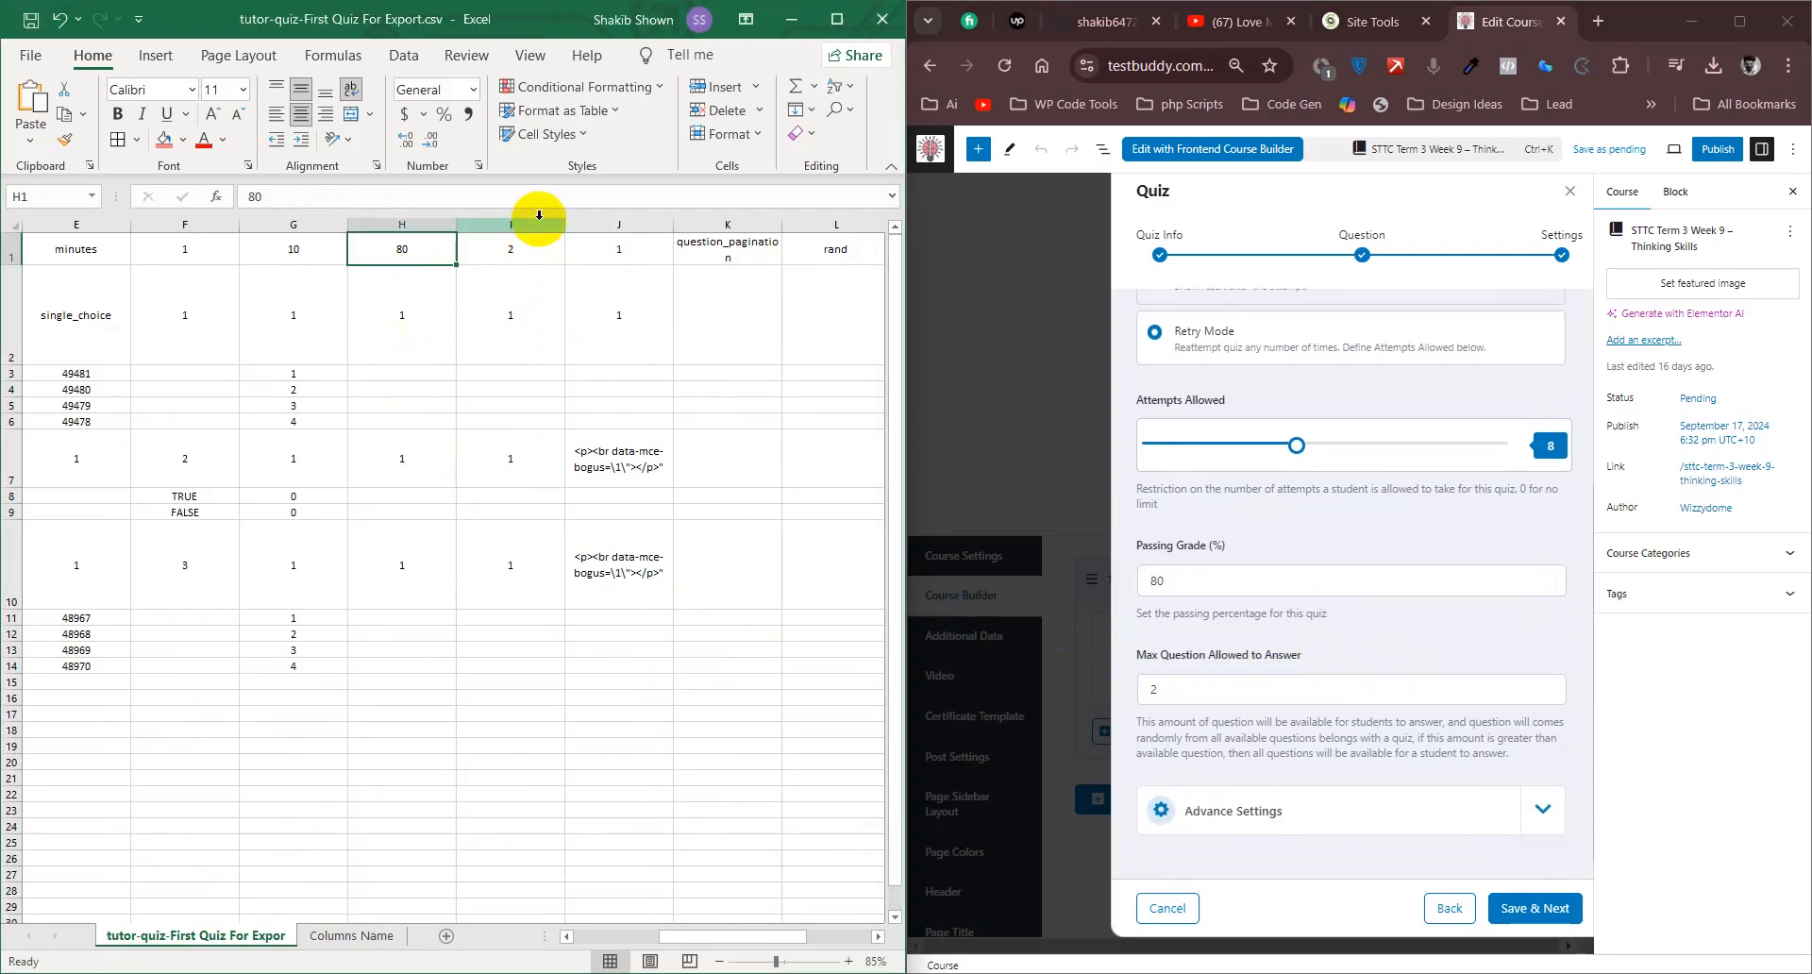
click(538, 214)
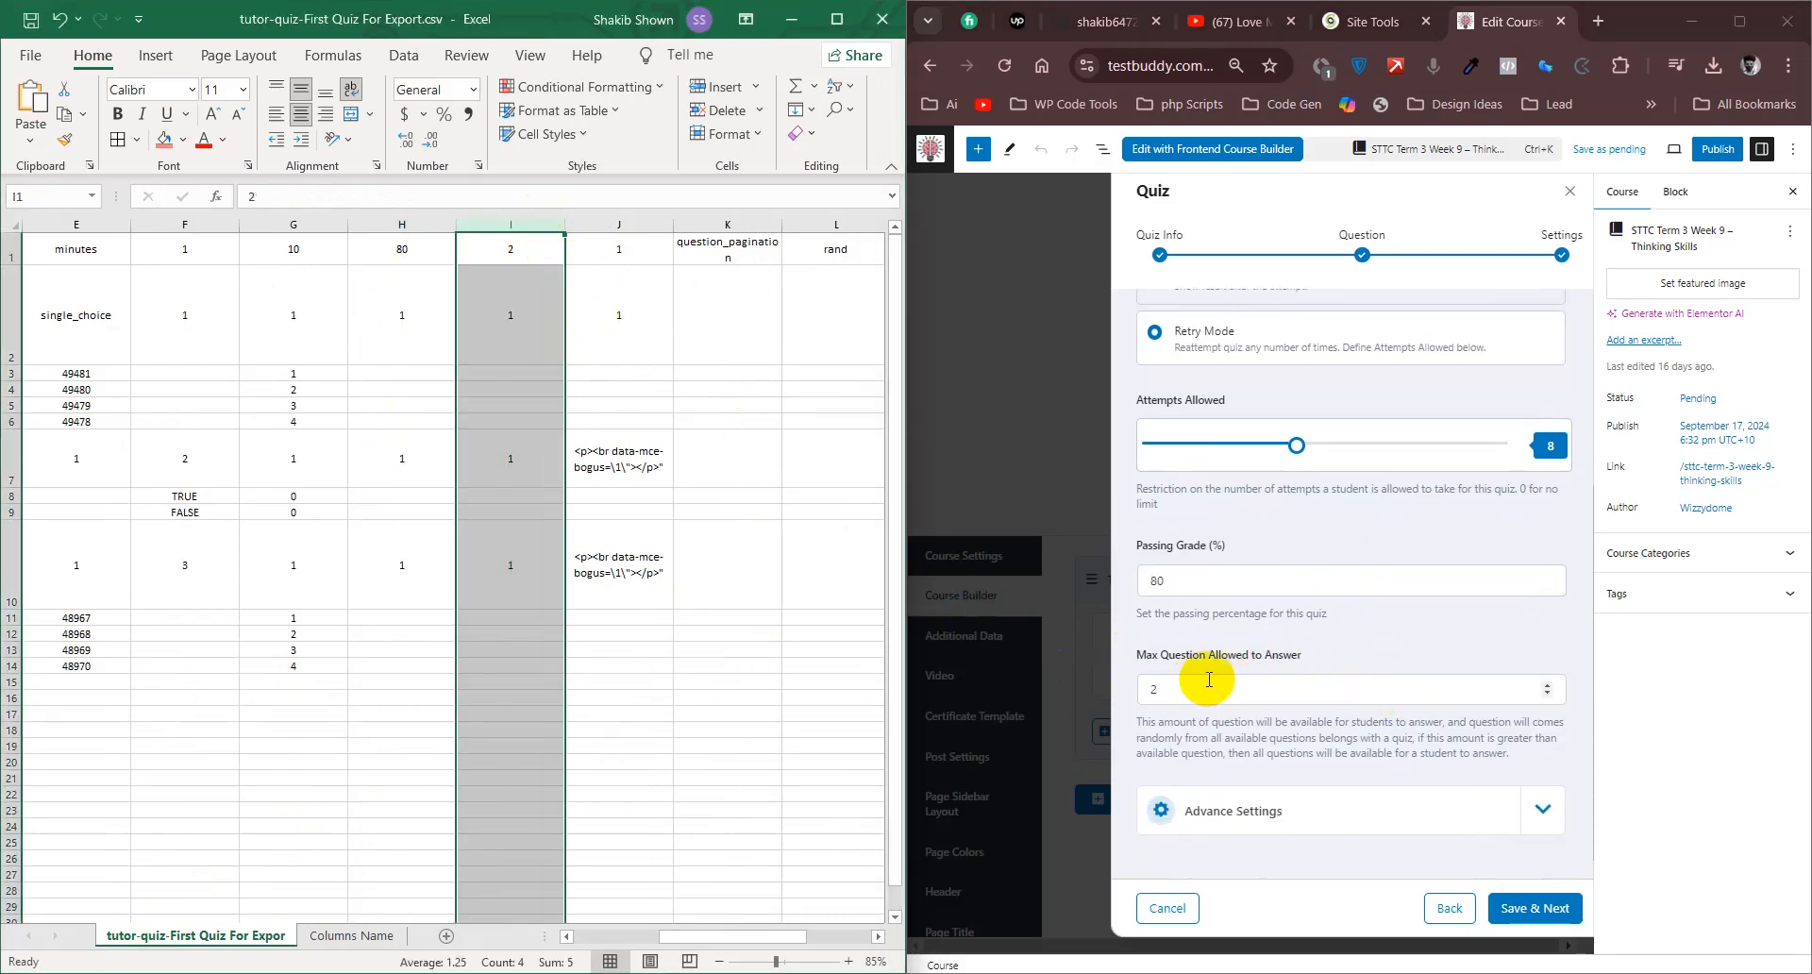
- Read the full Max Question Allowed to Answer header in I1 of the maximized Columns Name sheet, then restore the side-by-side view
click(363, 935)
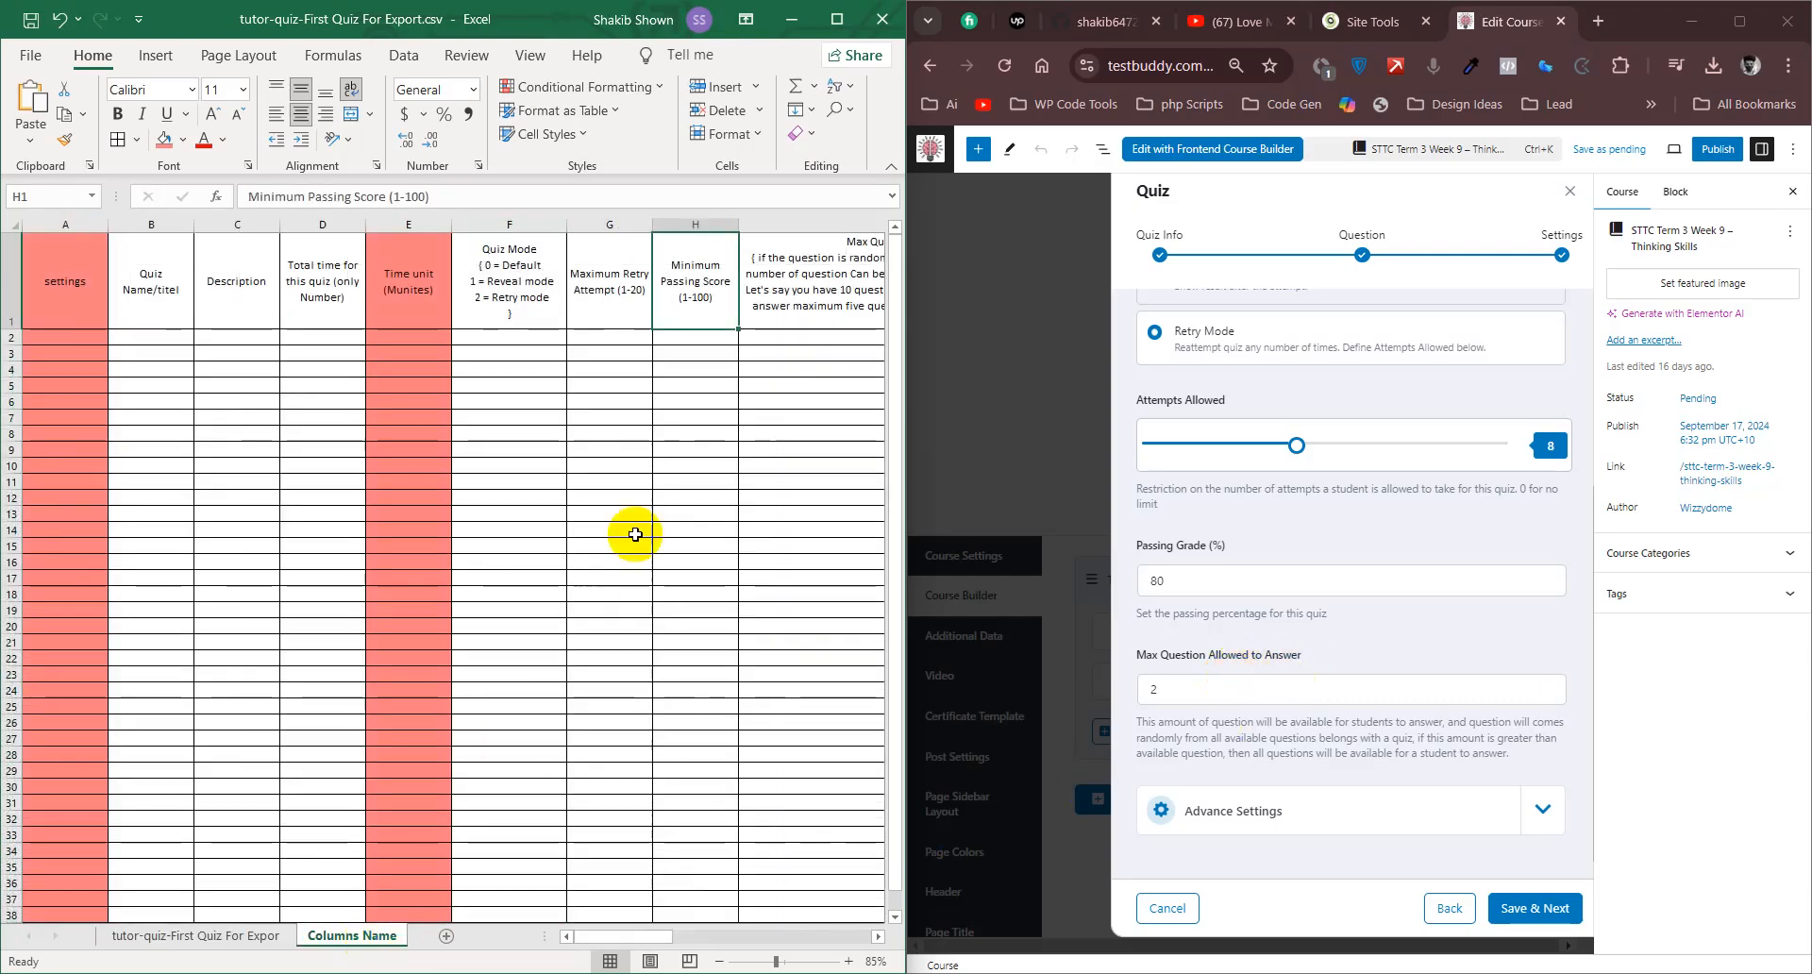
click(796, 314)
click(882, 19)
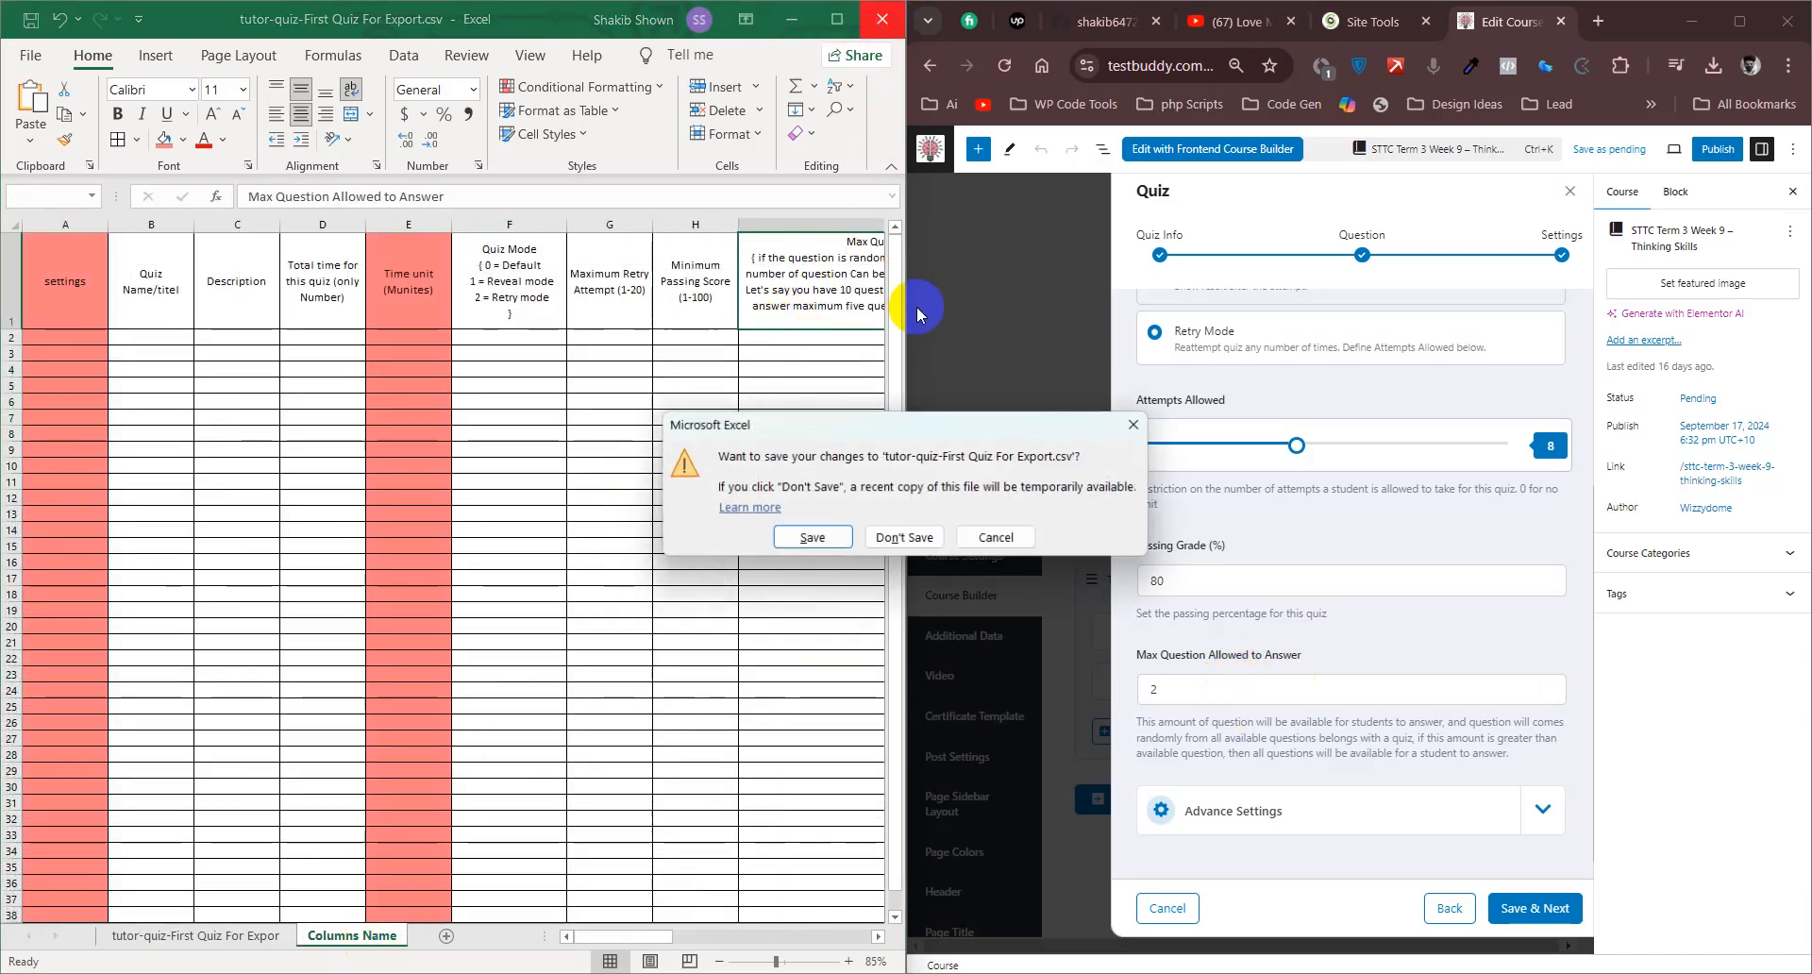
click(998, 539)
click(837, 19)
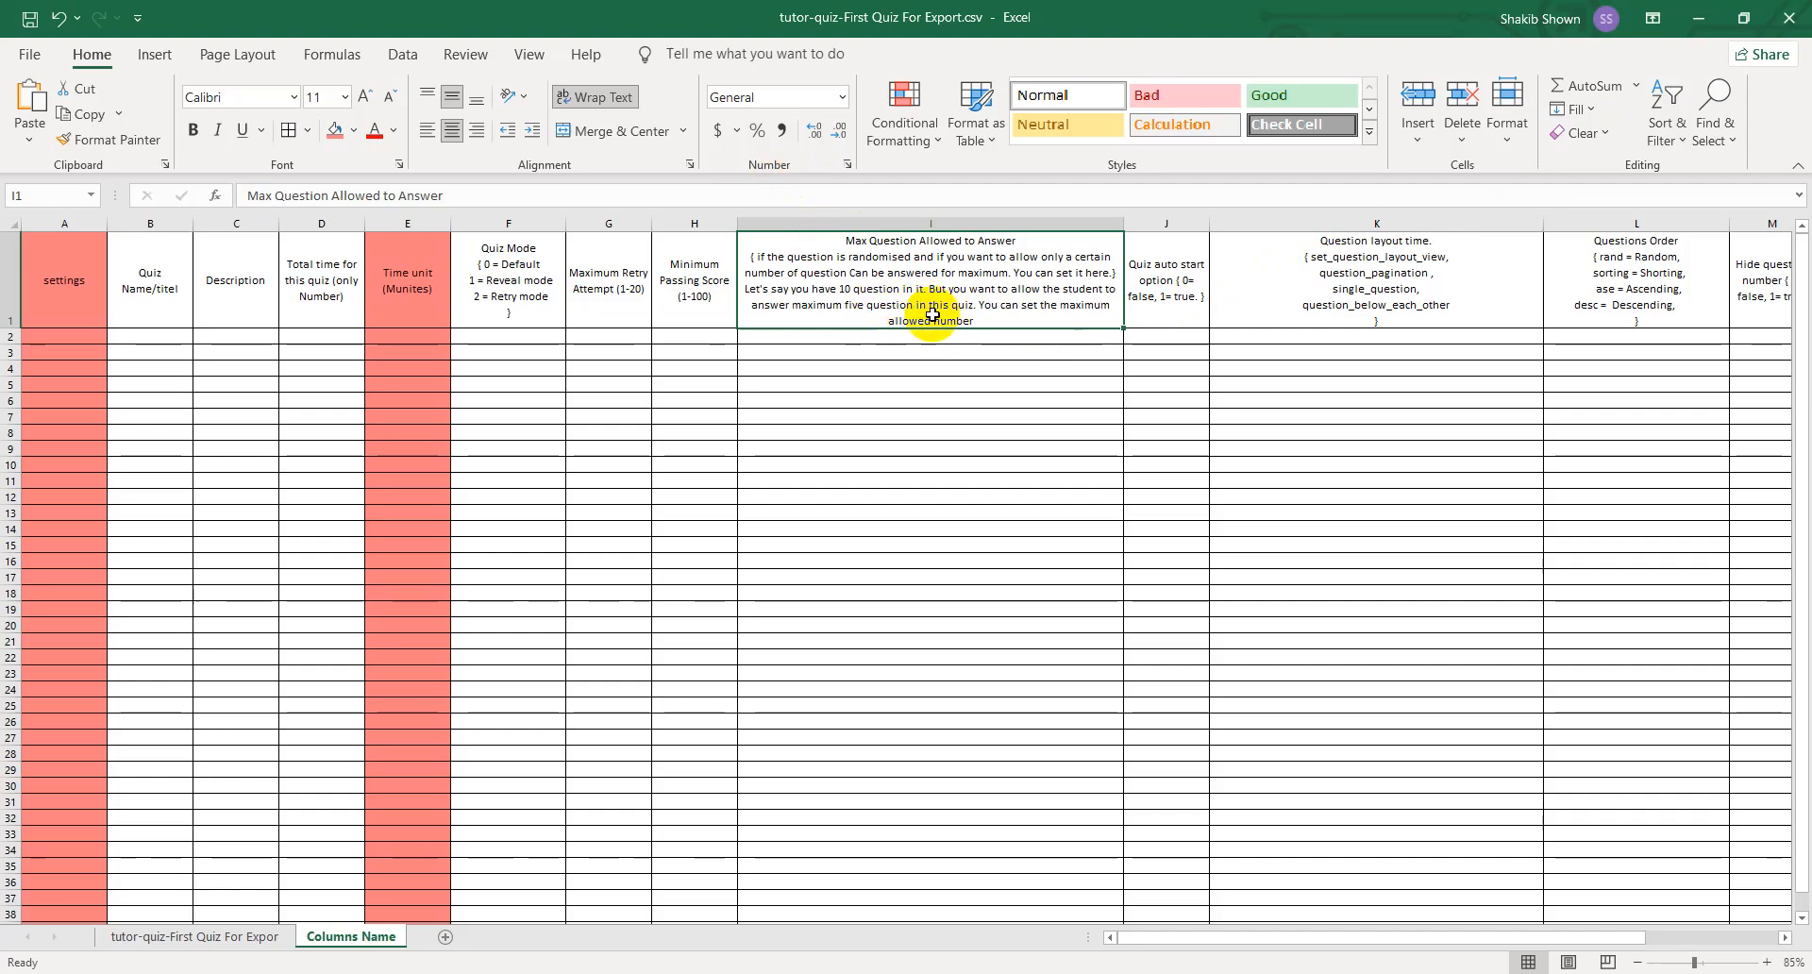
drag(1351, 15, 3, 377)
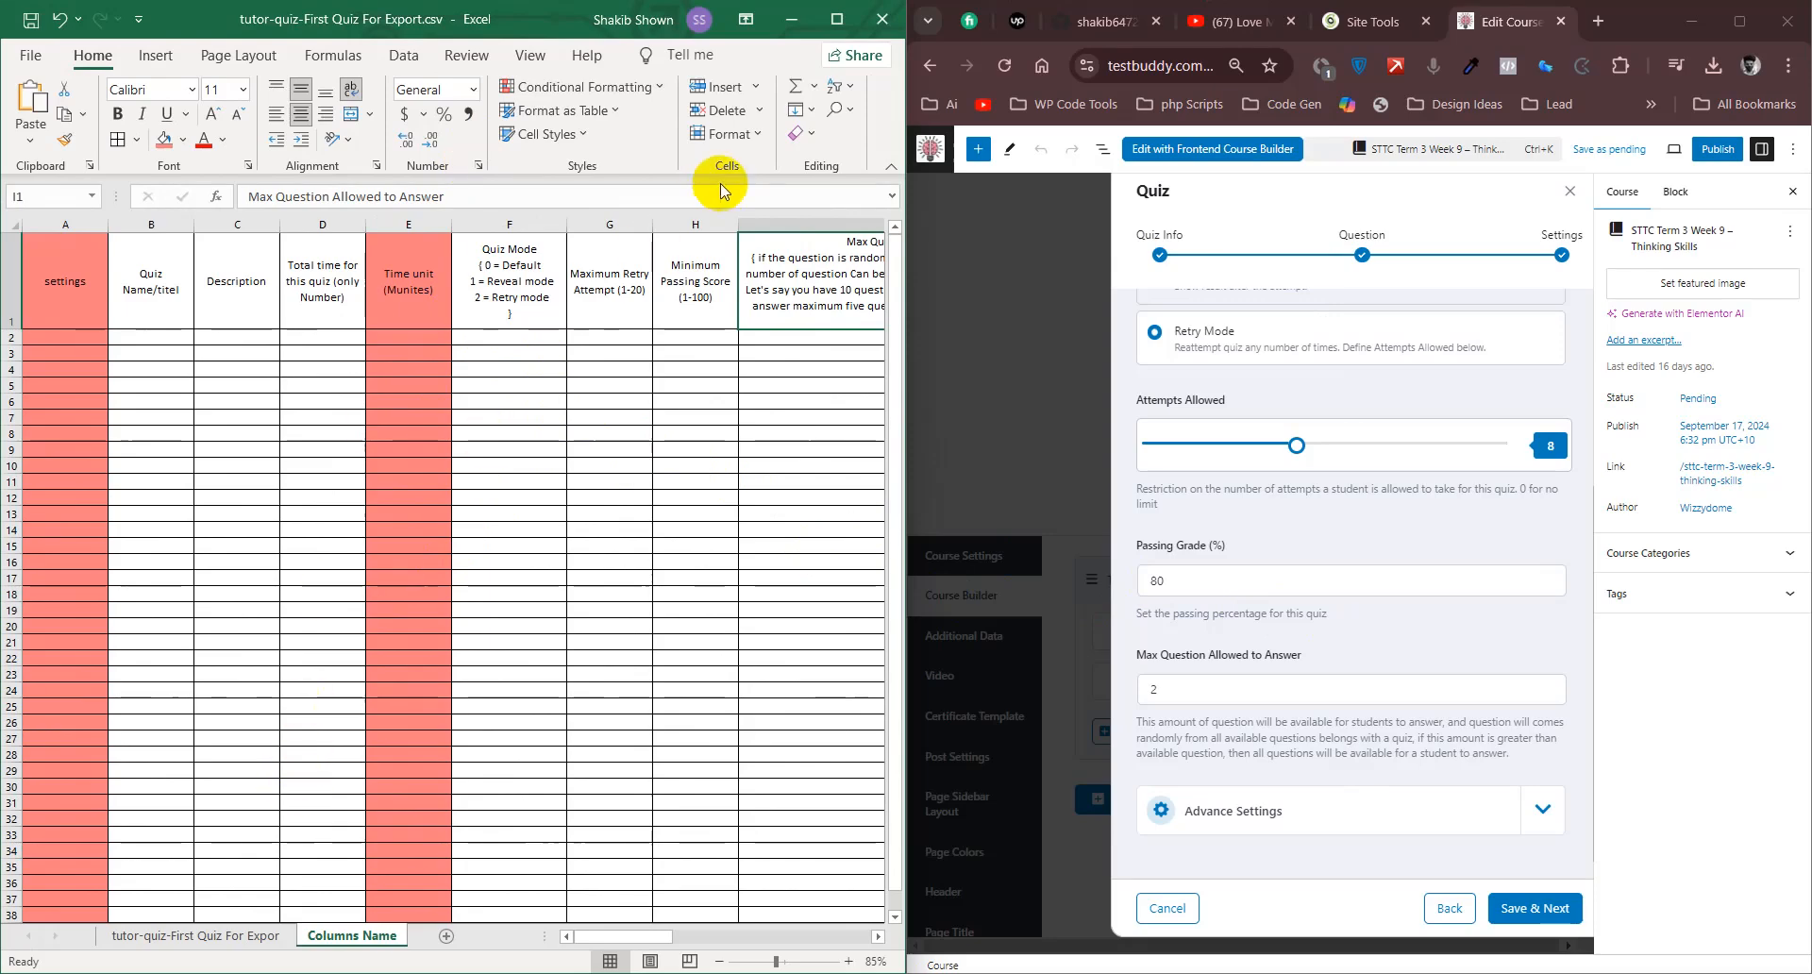
- Compare column J of the data sheet with the Quiz auto start option header in the Columns Name sheet
click(836, 19)
click(247, 936)
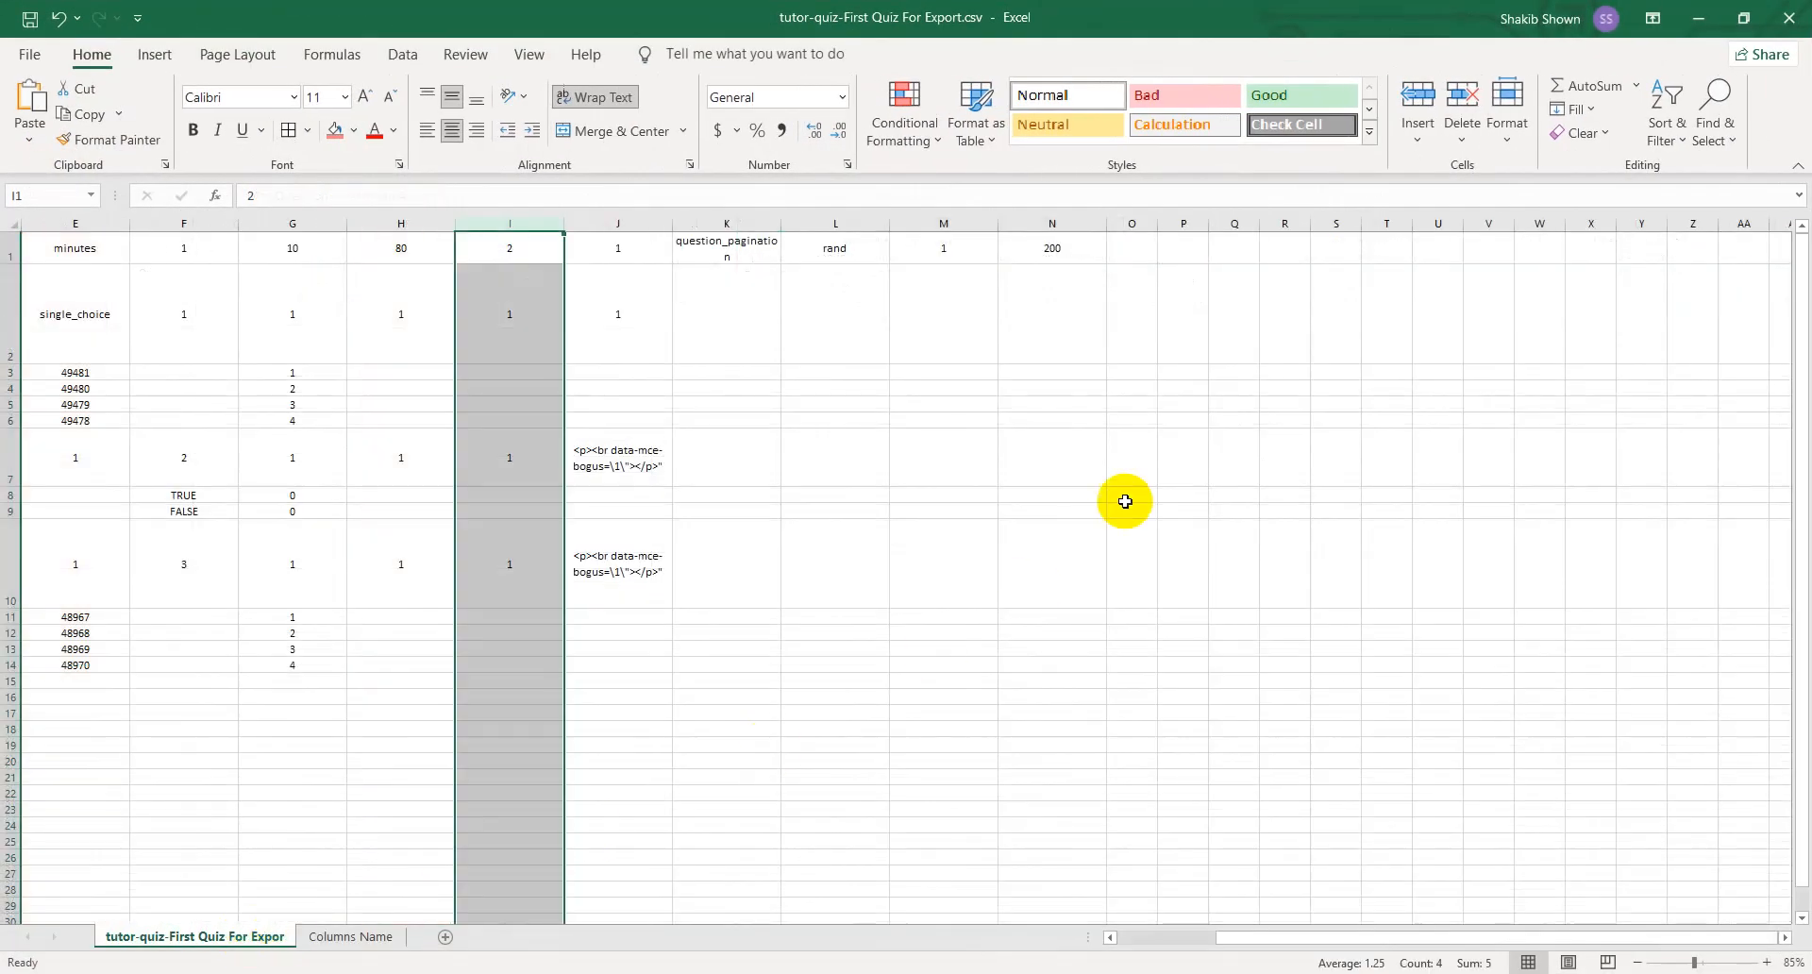
click(657, 222)
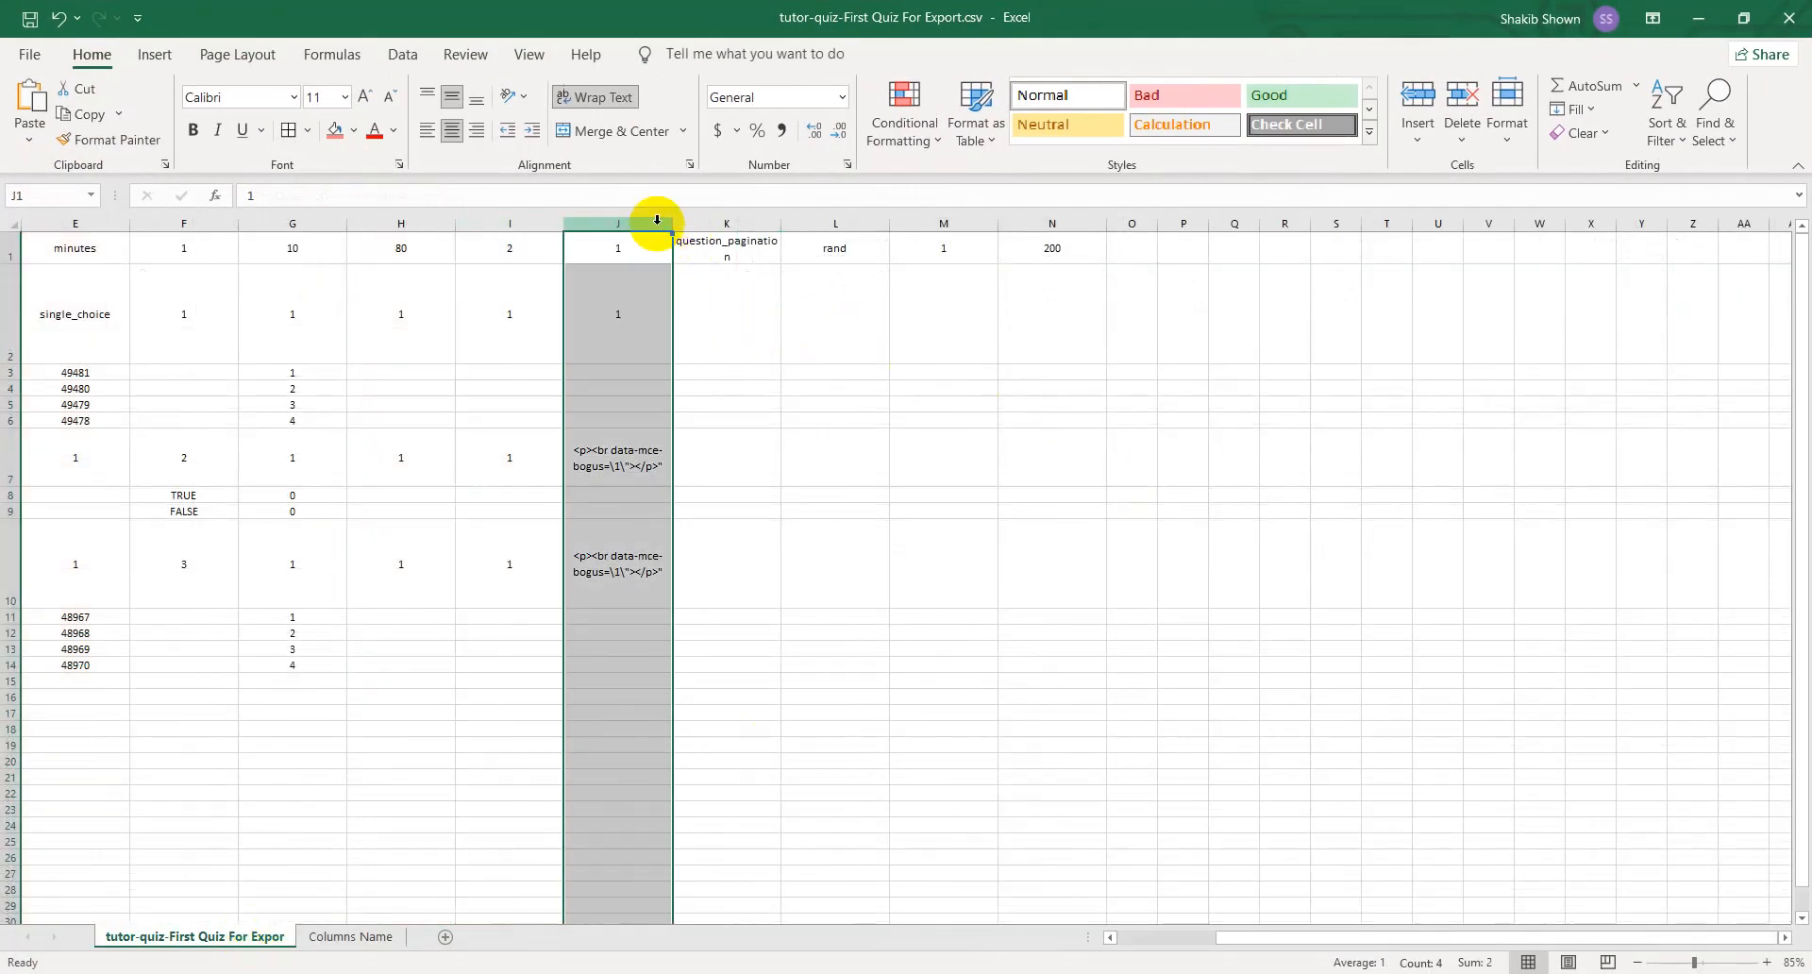
double_click(1116, 14)
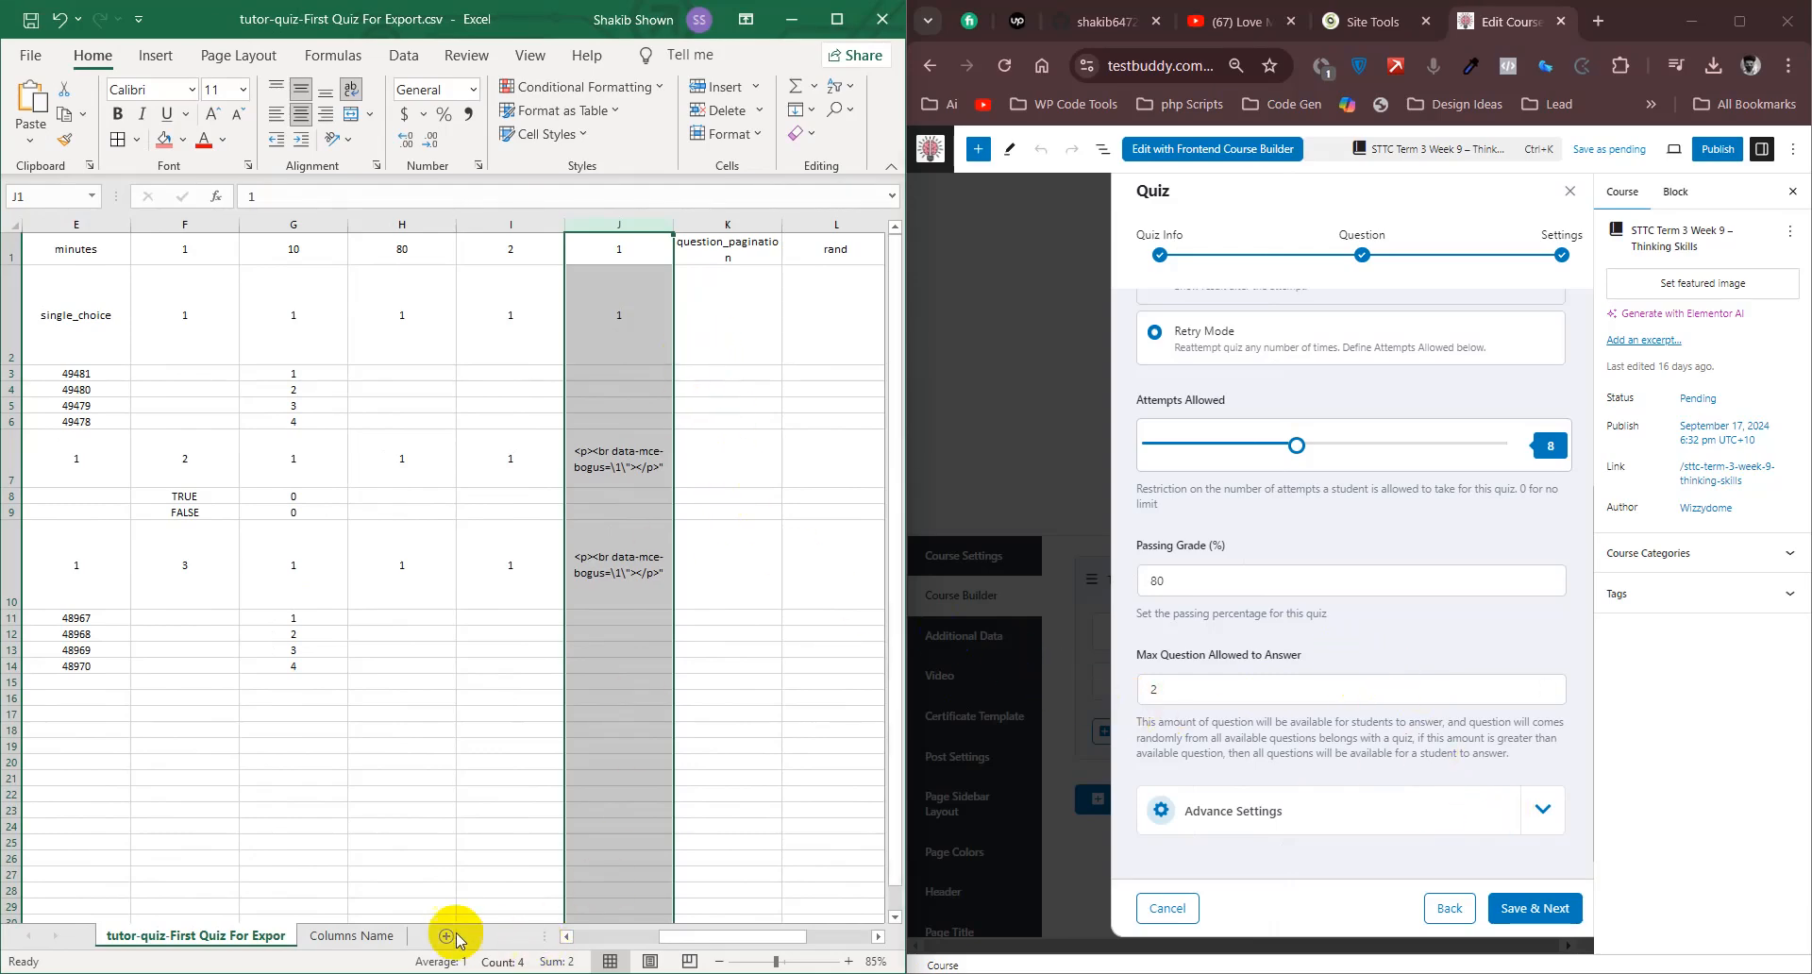
click(341, 936)
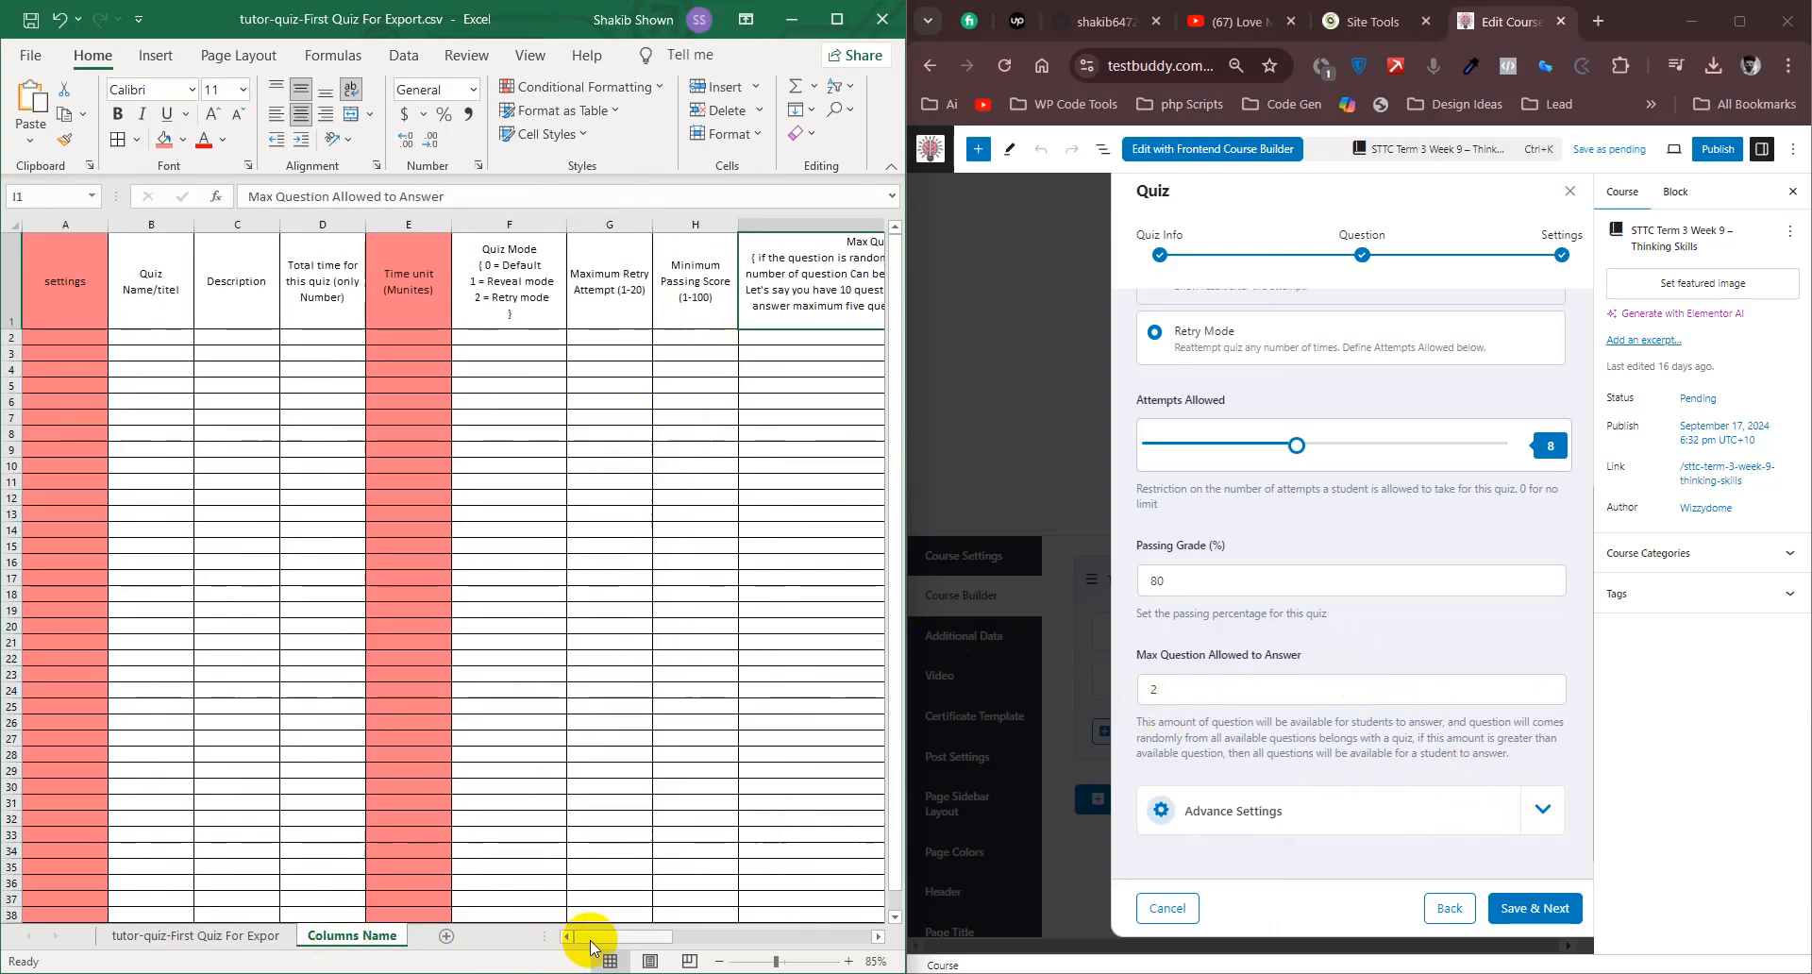
drag(596, 937, 688, 946)
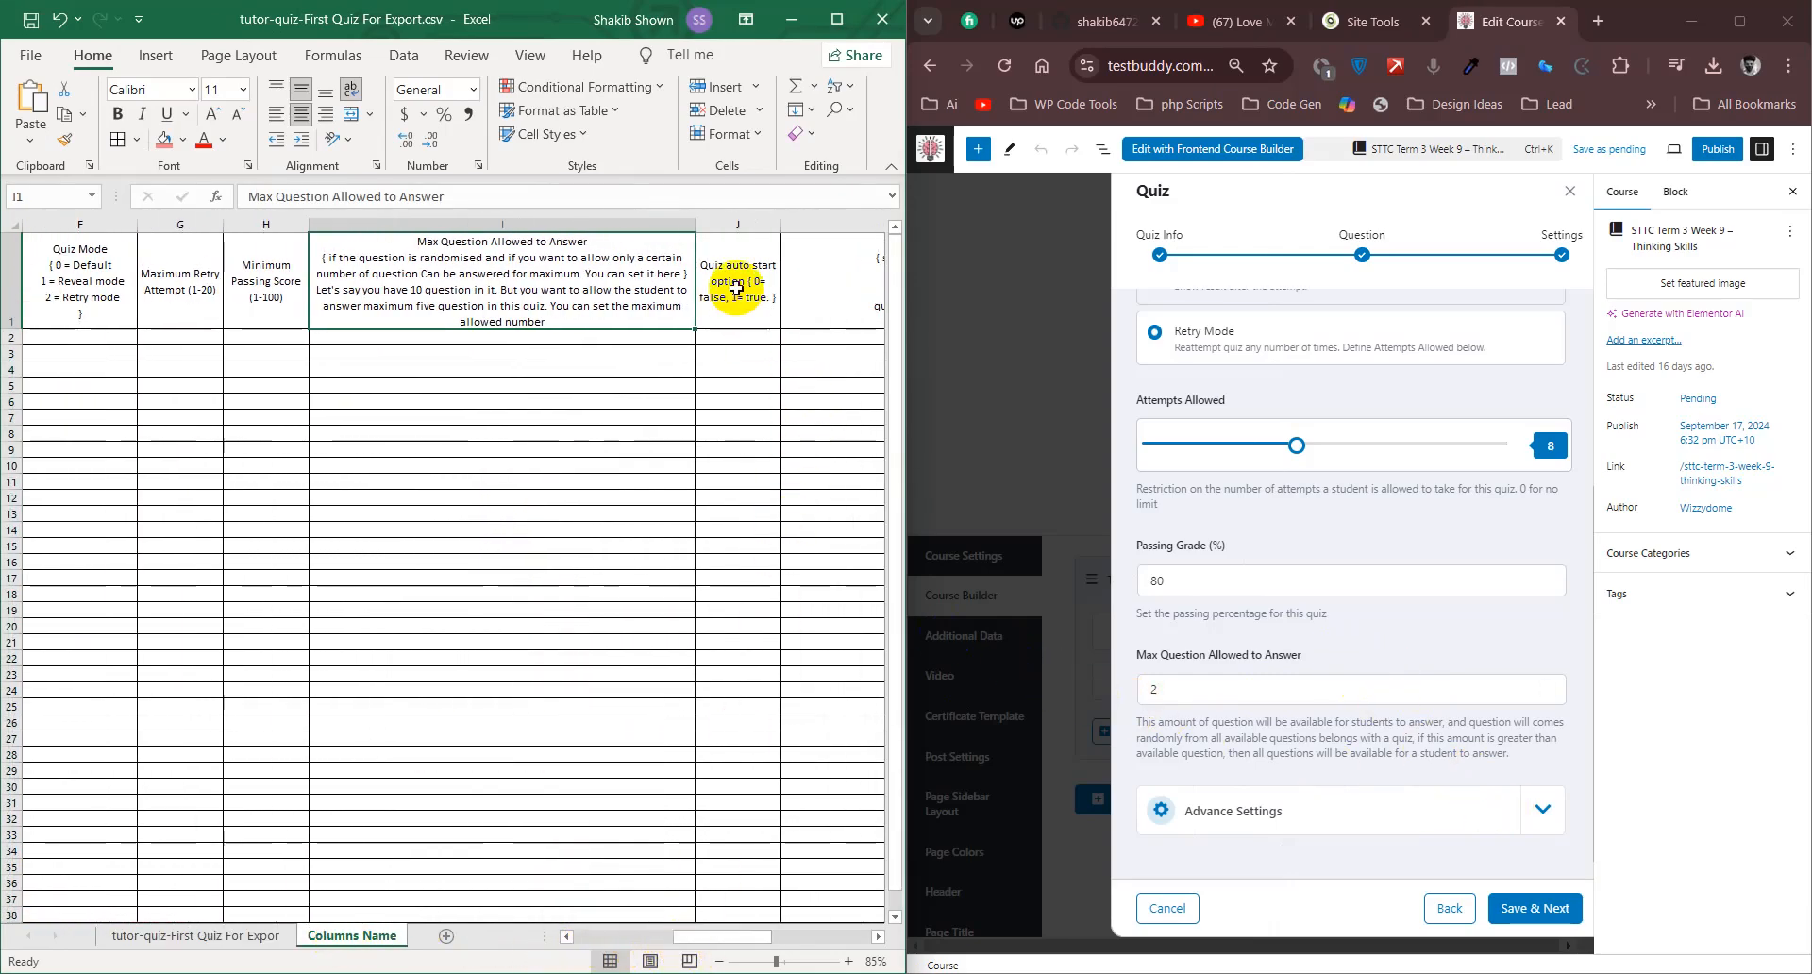
click(736, 222)
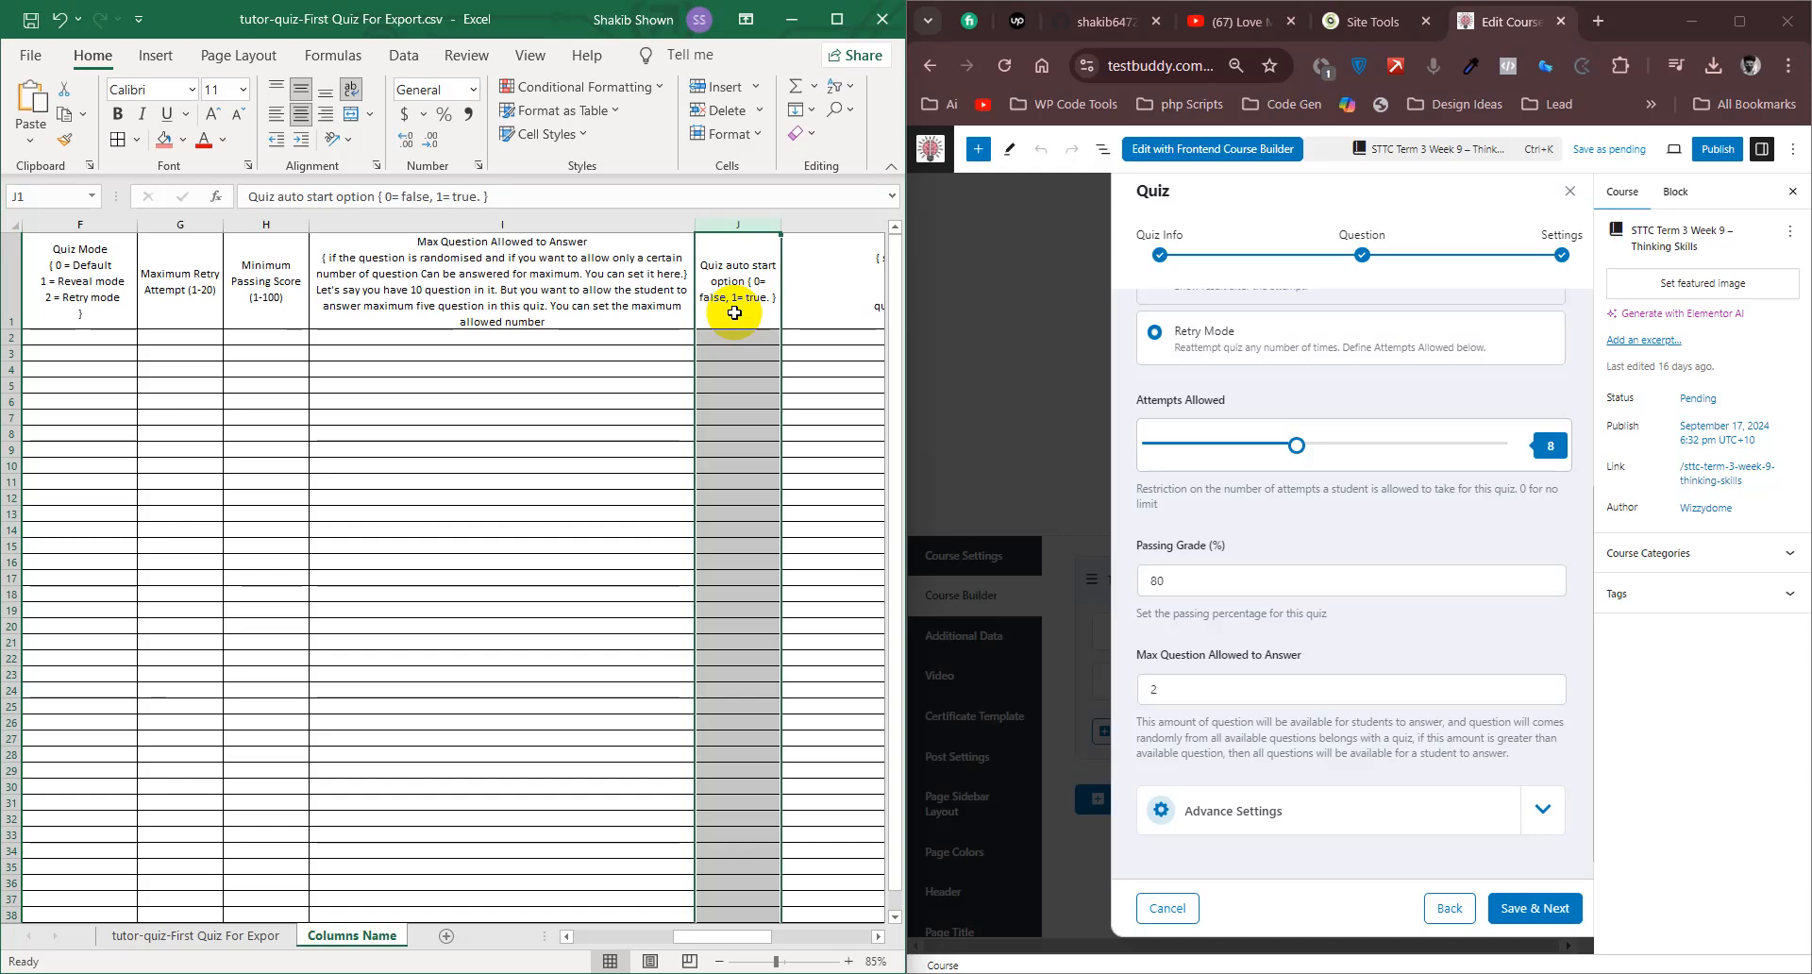
- Expand the quiz's Advance Settings and compare the Question Layout options with column K of the data sheet
click(195, 935)
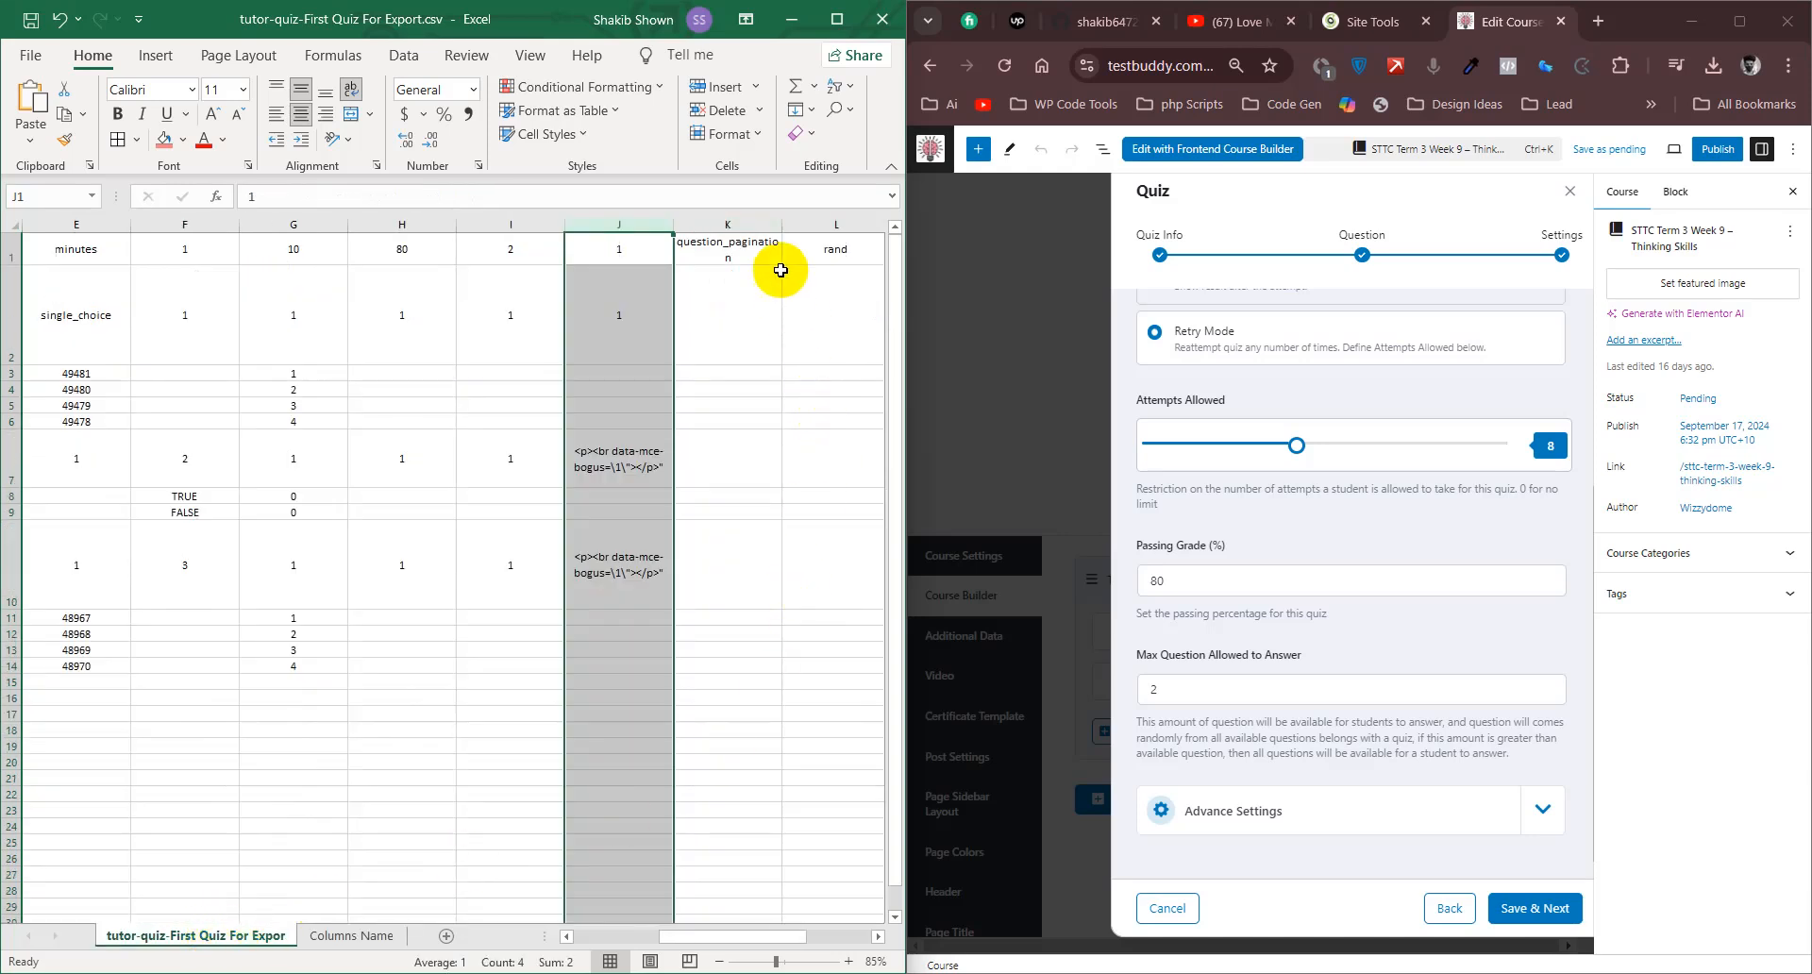
click(745, 227)
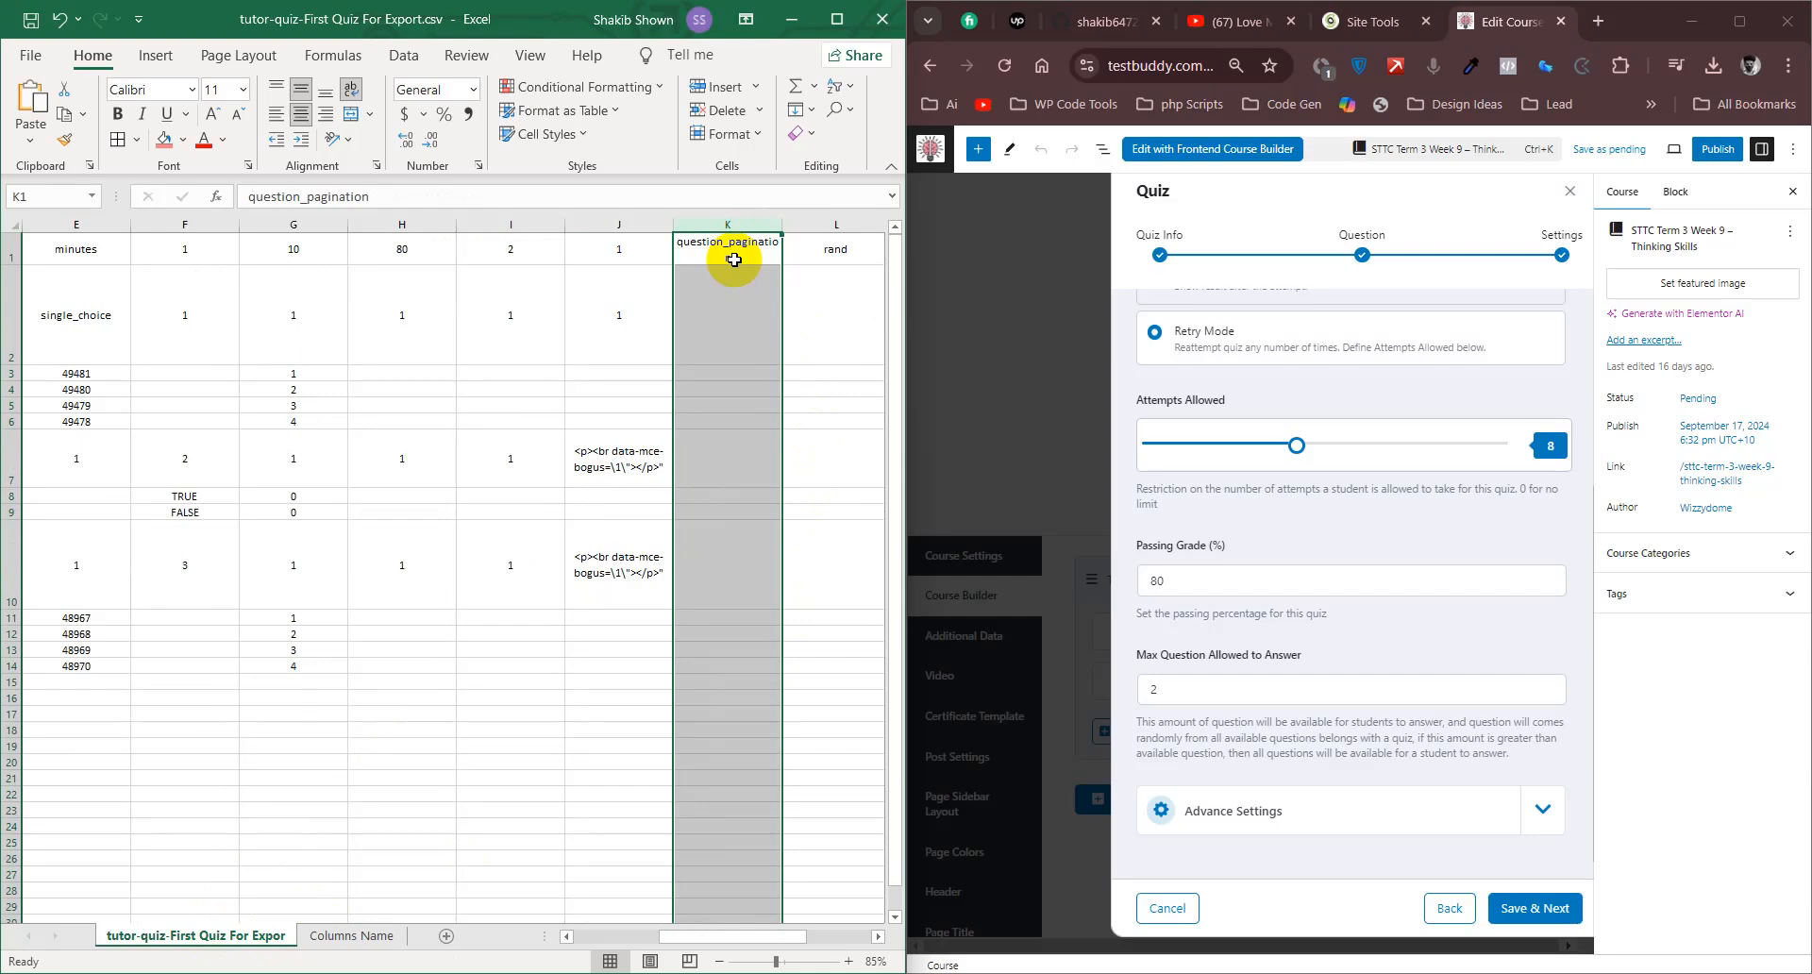
click(1552, 797)
scroll(1456, 720, down, 5)
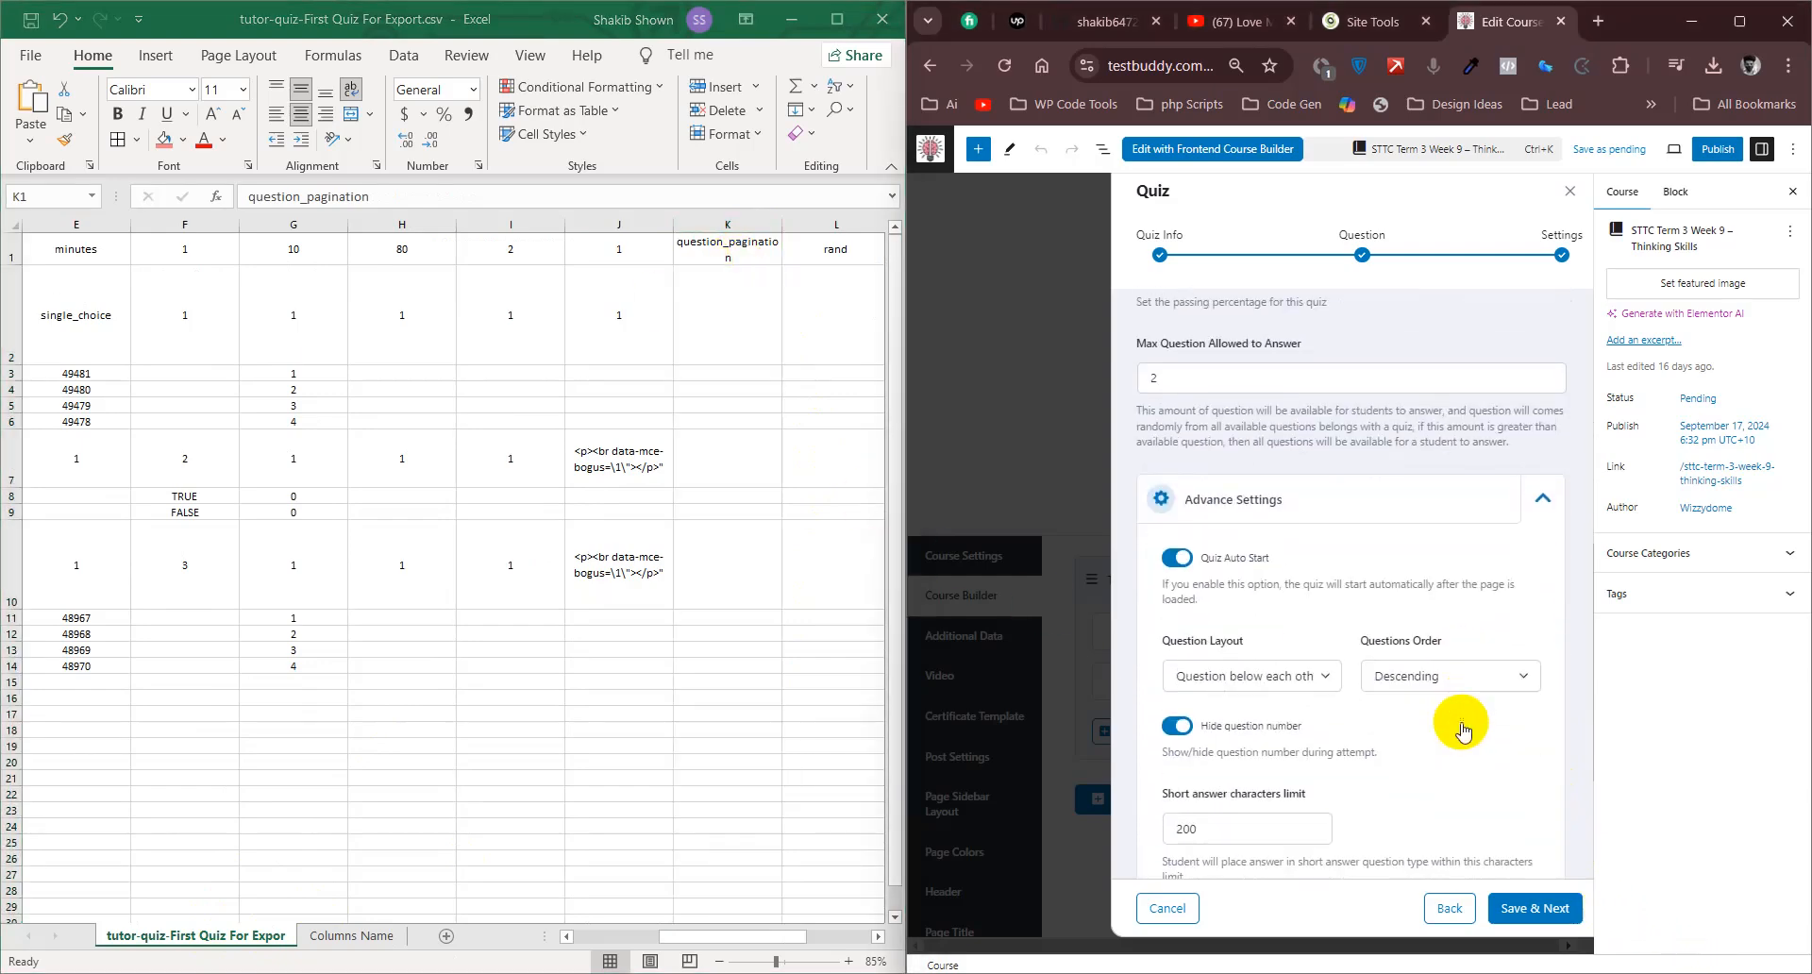
drag(1253, 441, 1152, 444)
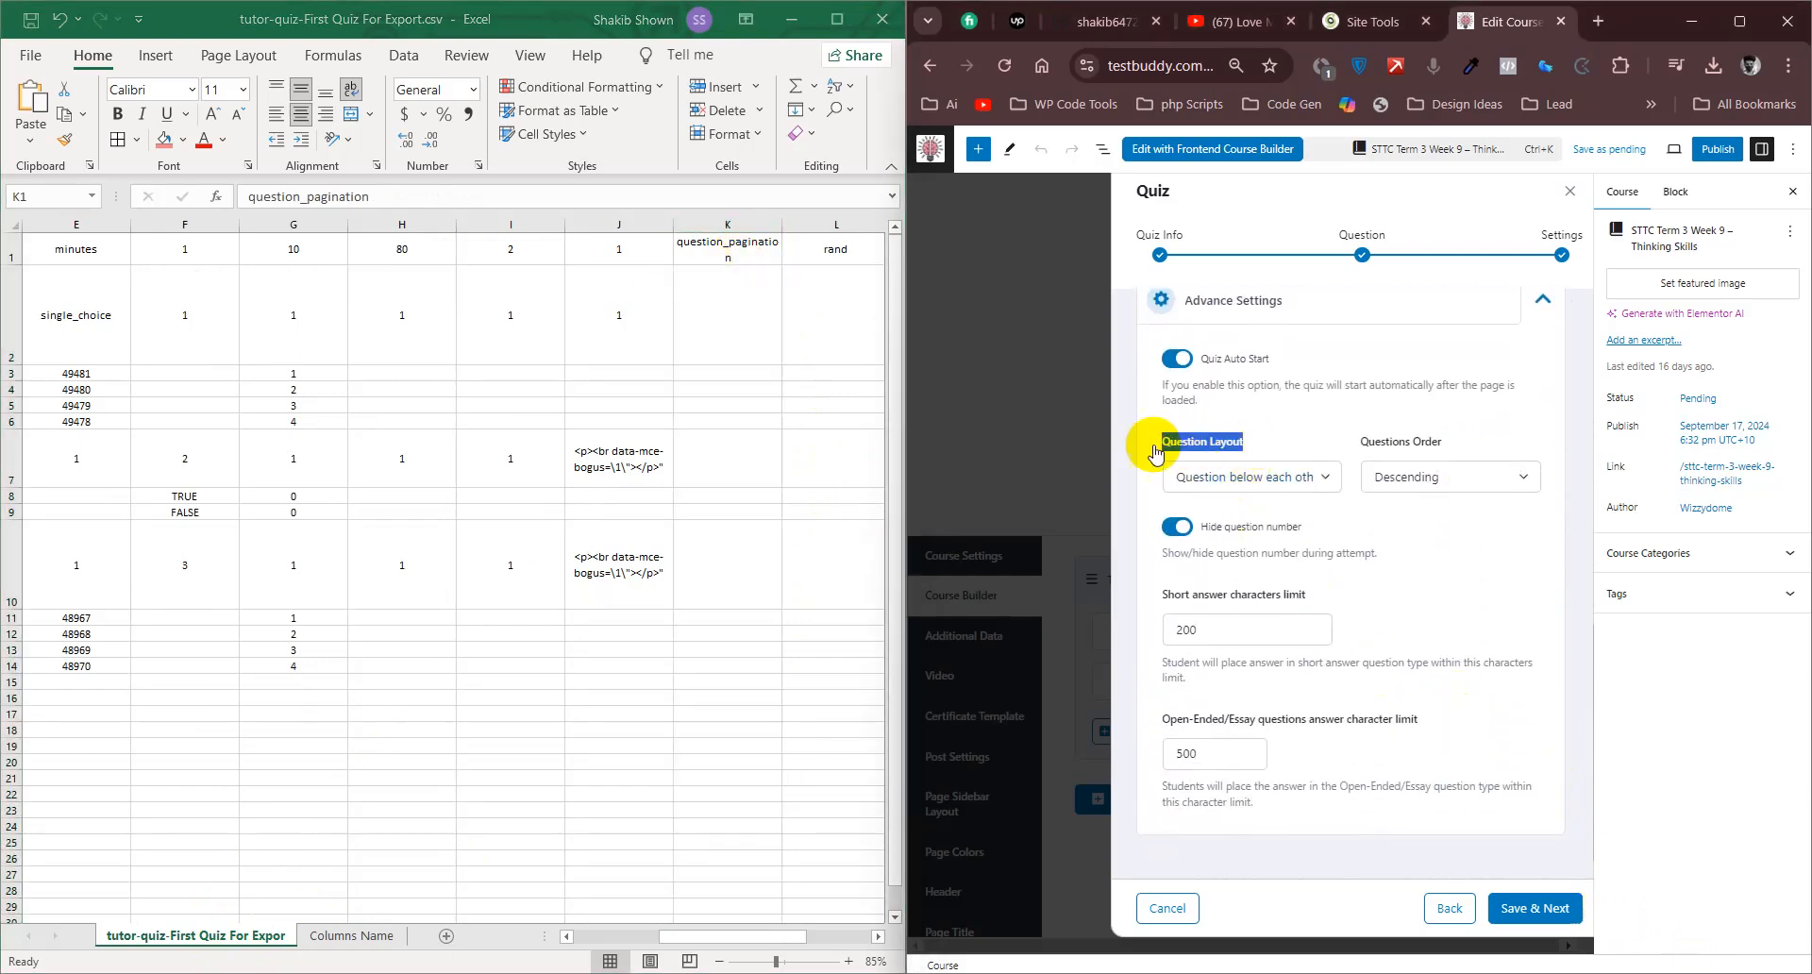
click(1320, 441)
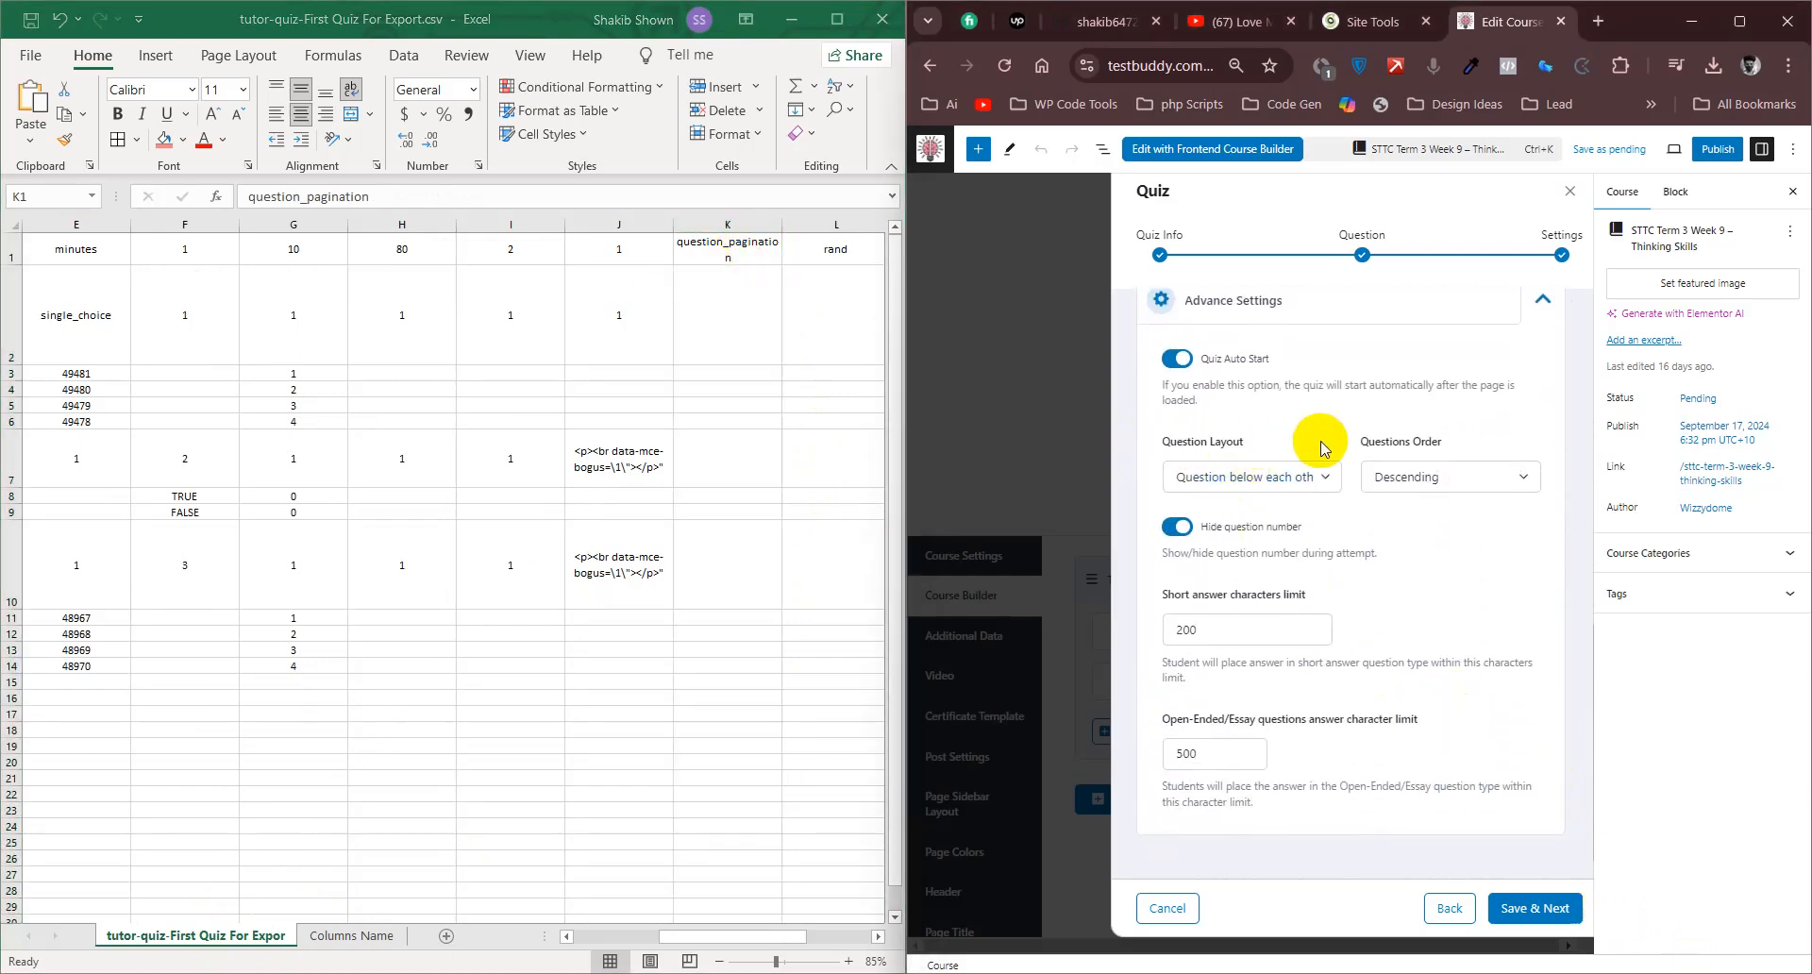
click(1285, 475)
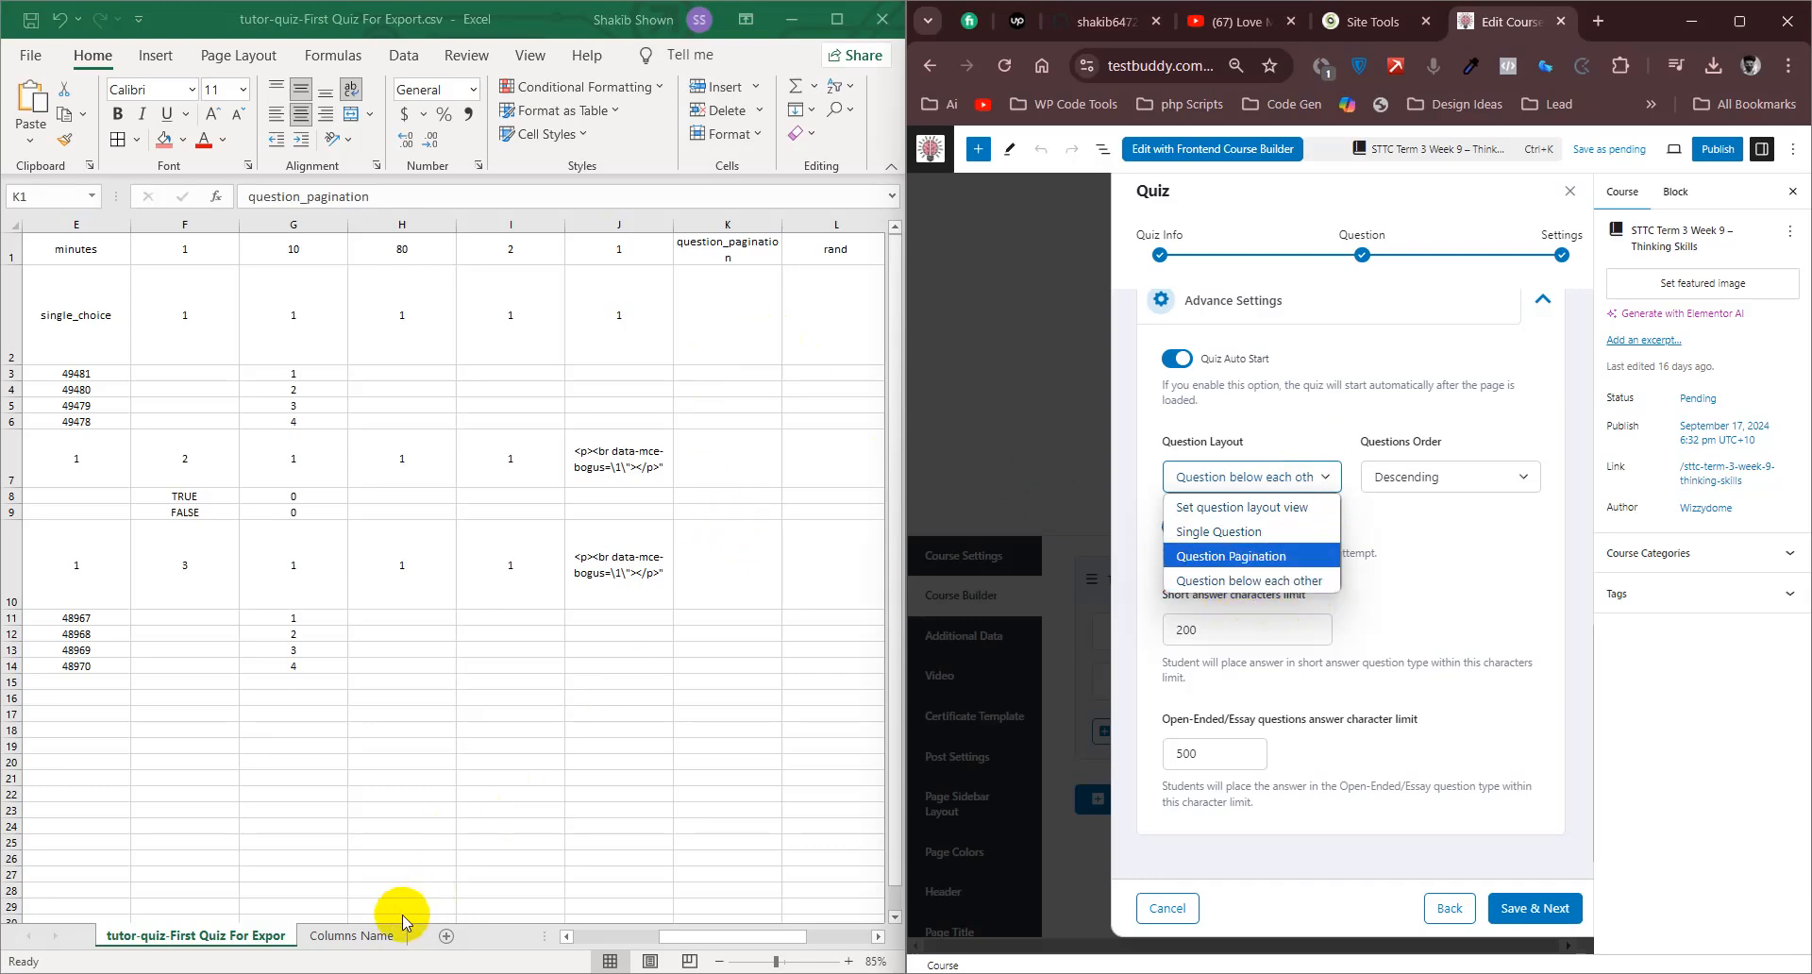
- Maximize the Columns Name sheet to read the question layout and Questions Order headers in columns K and L
click(366, 921)
click(359, 935)
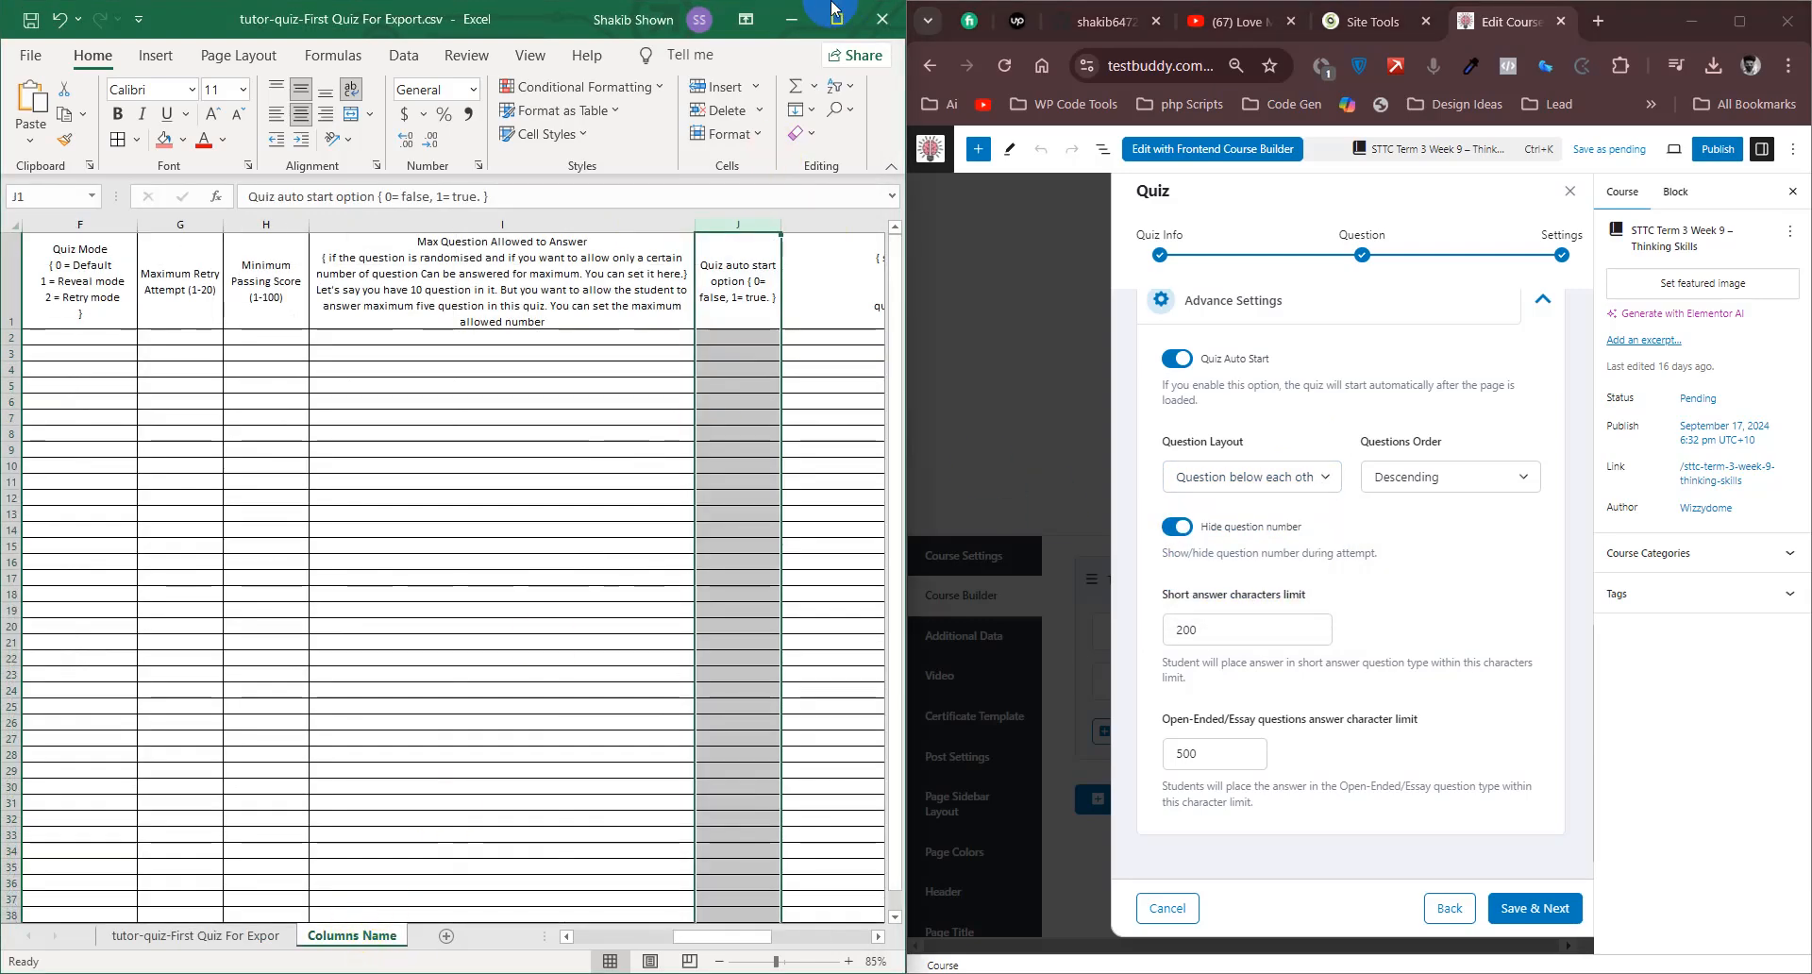
click(836, 18)
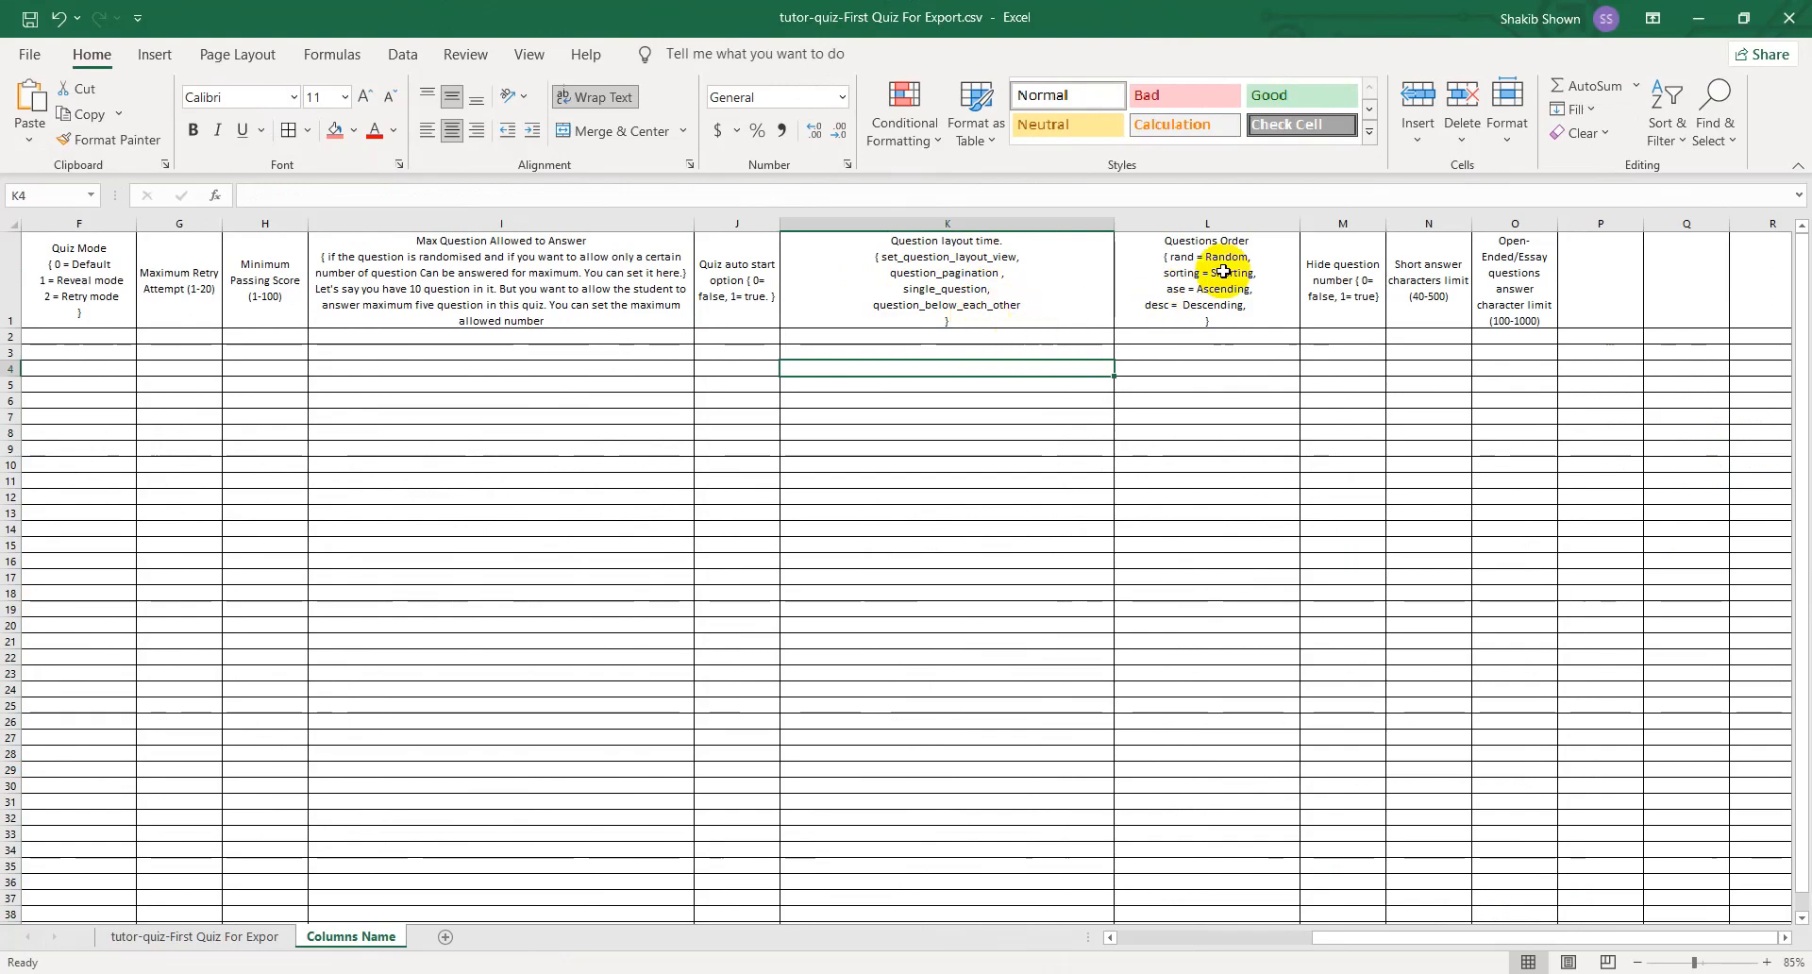
- Compare the question order value in L1 of the data sheet with the quiz's Questions Order options
click(217, 935)
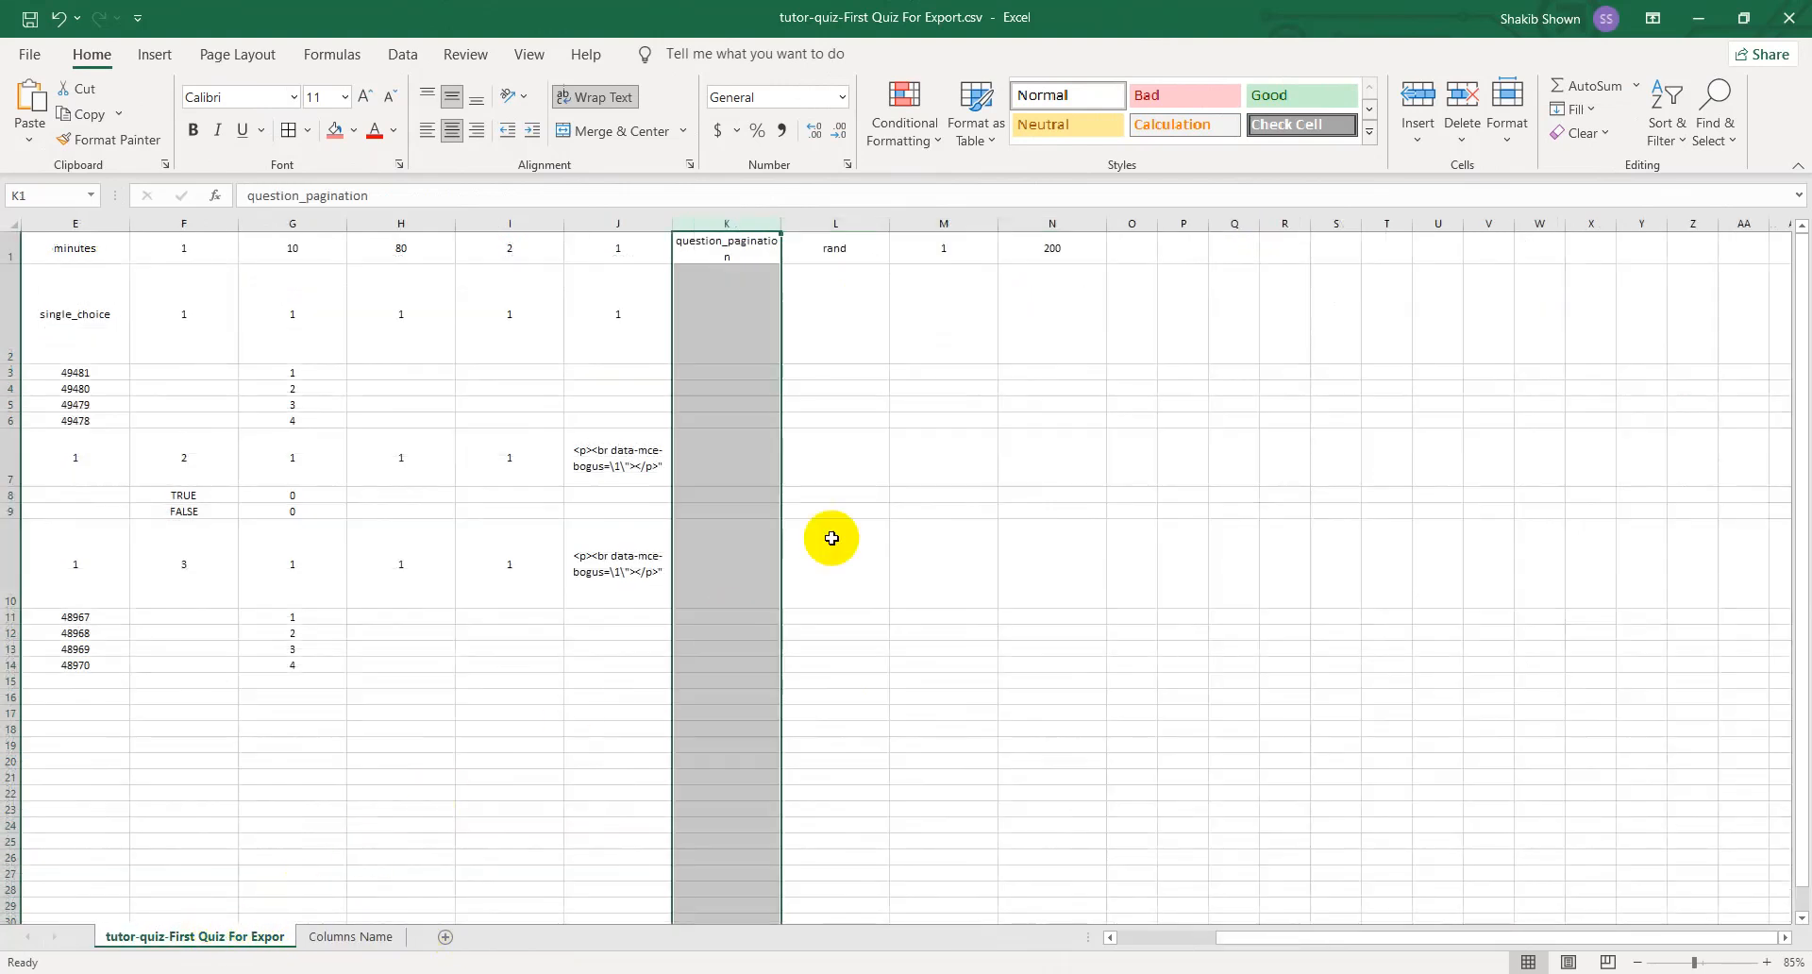
click(861, 247)
drag(1391, 19, 0, 291)
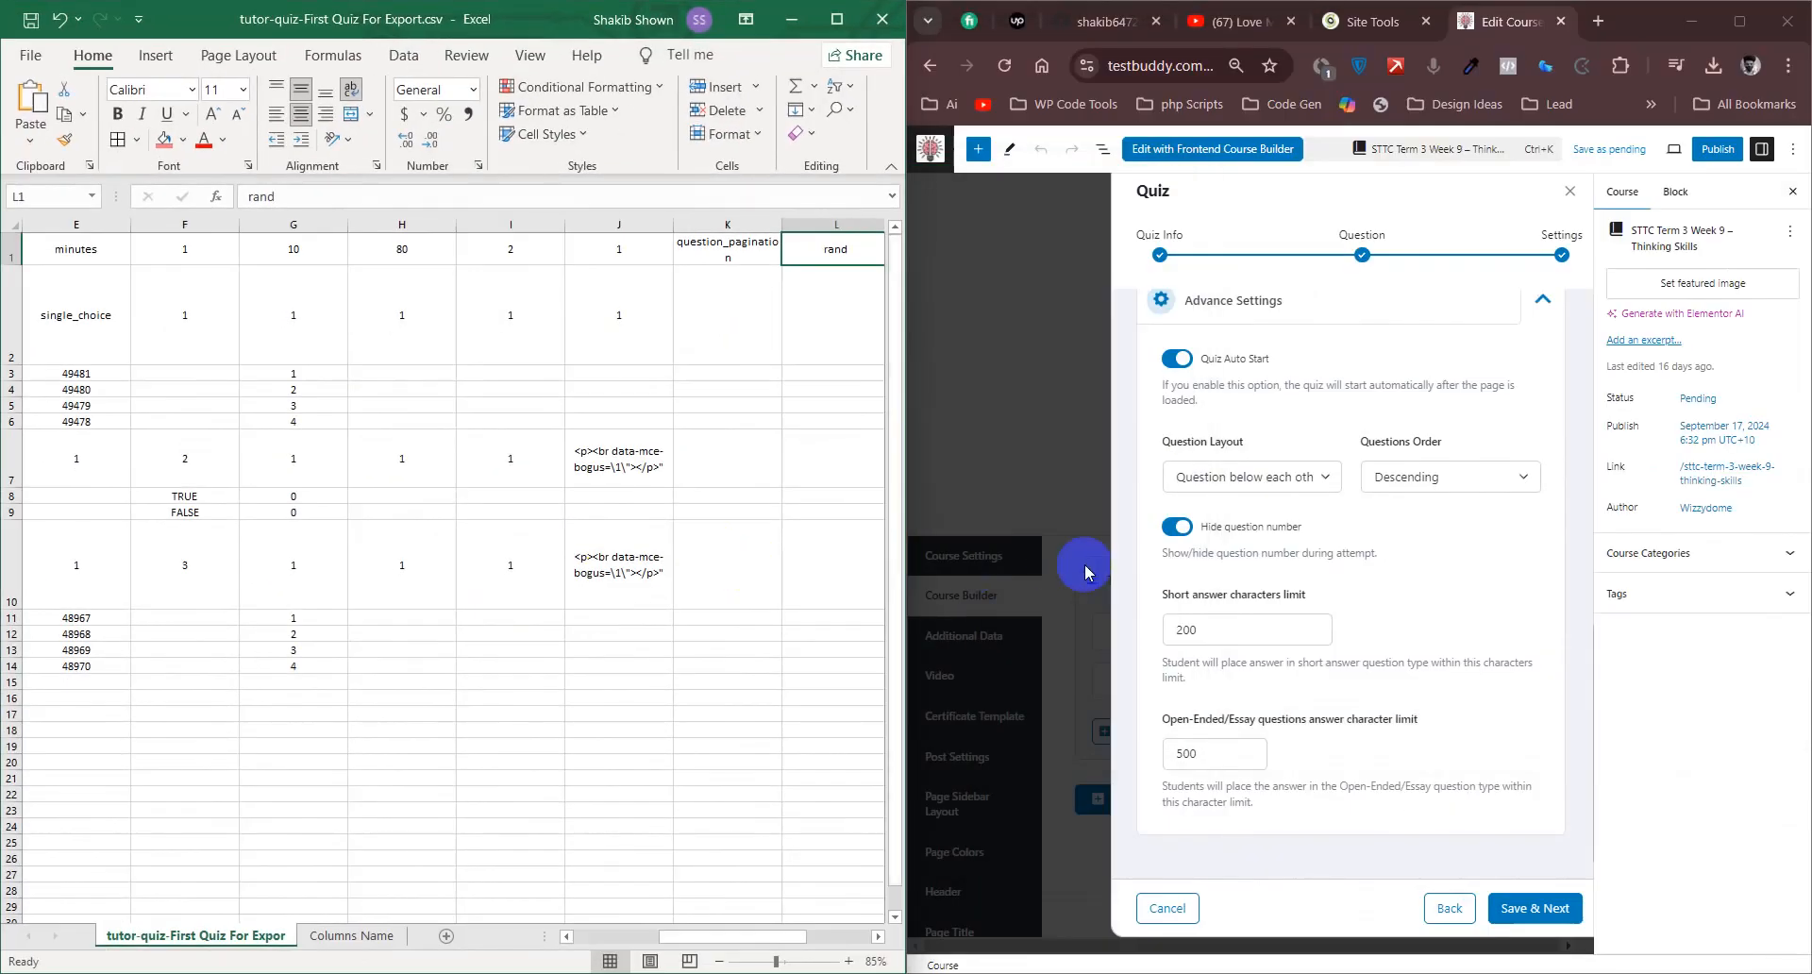
click(1468, 477)
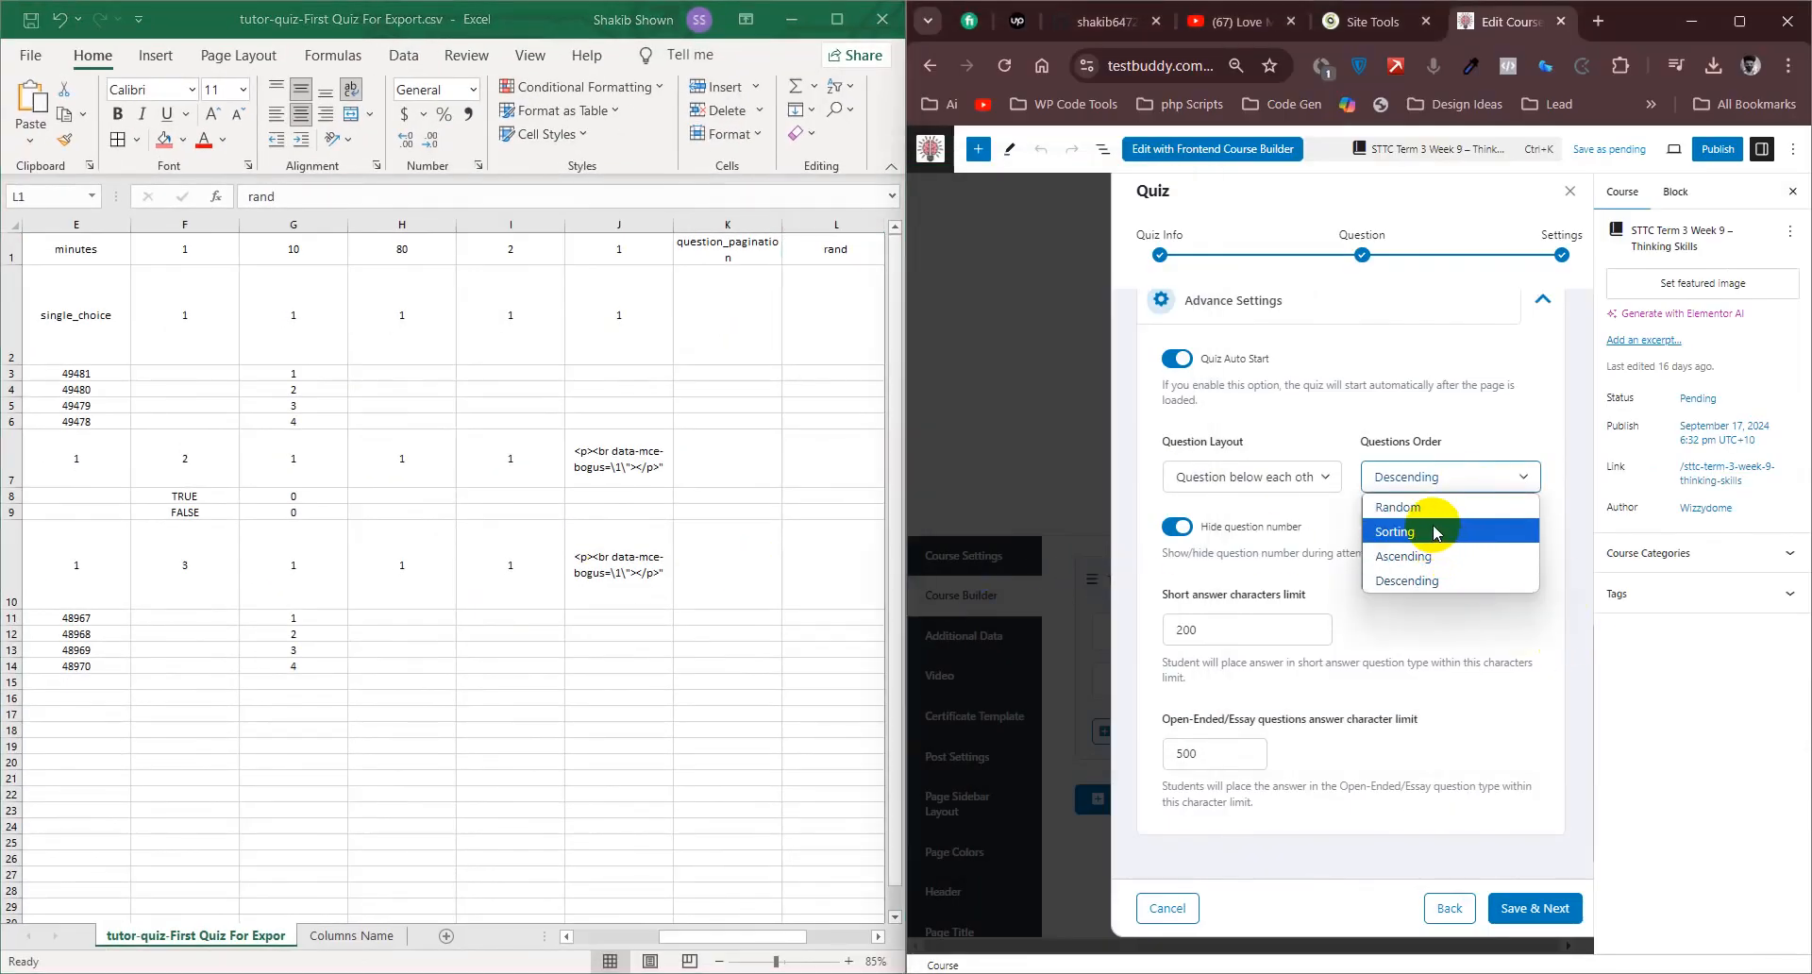
click(722, 937)
drag(758, 940, 794, 943)
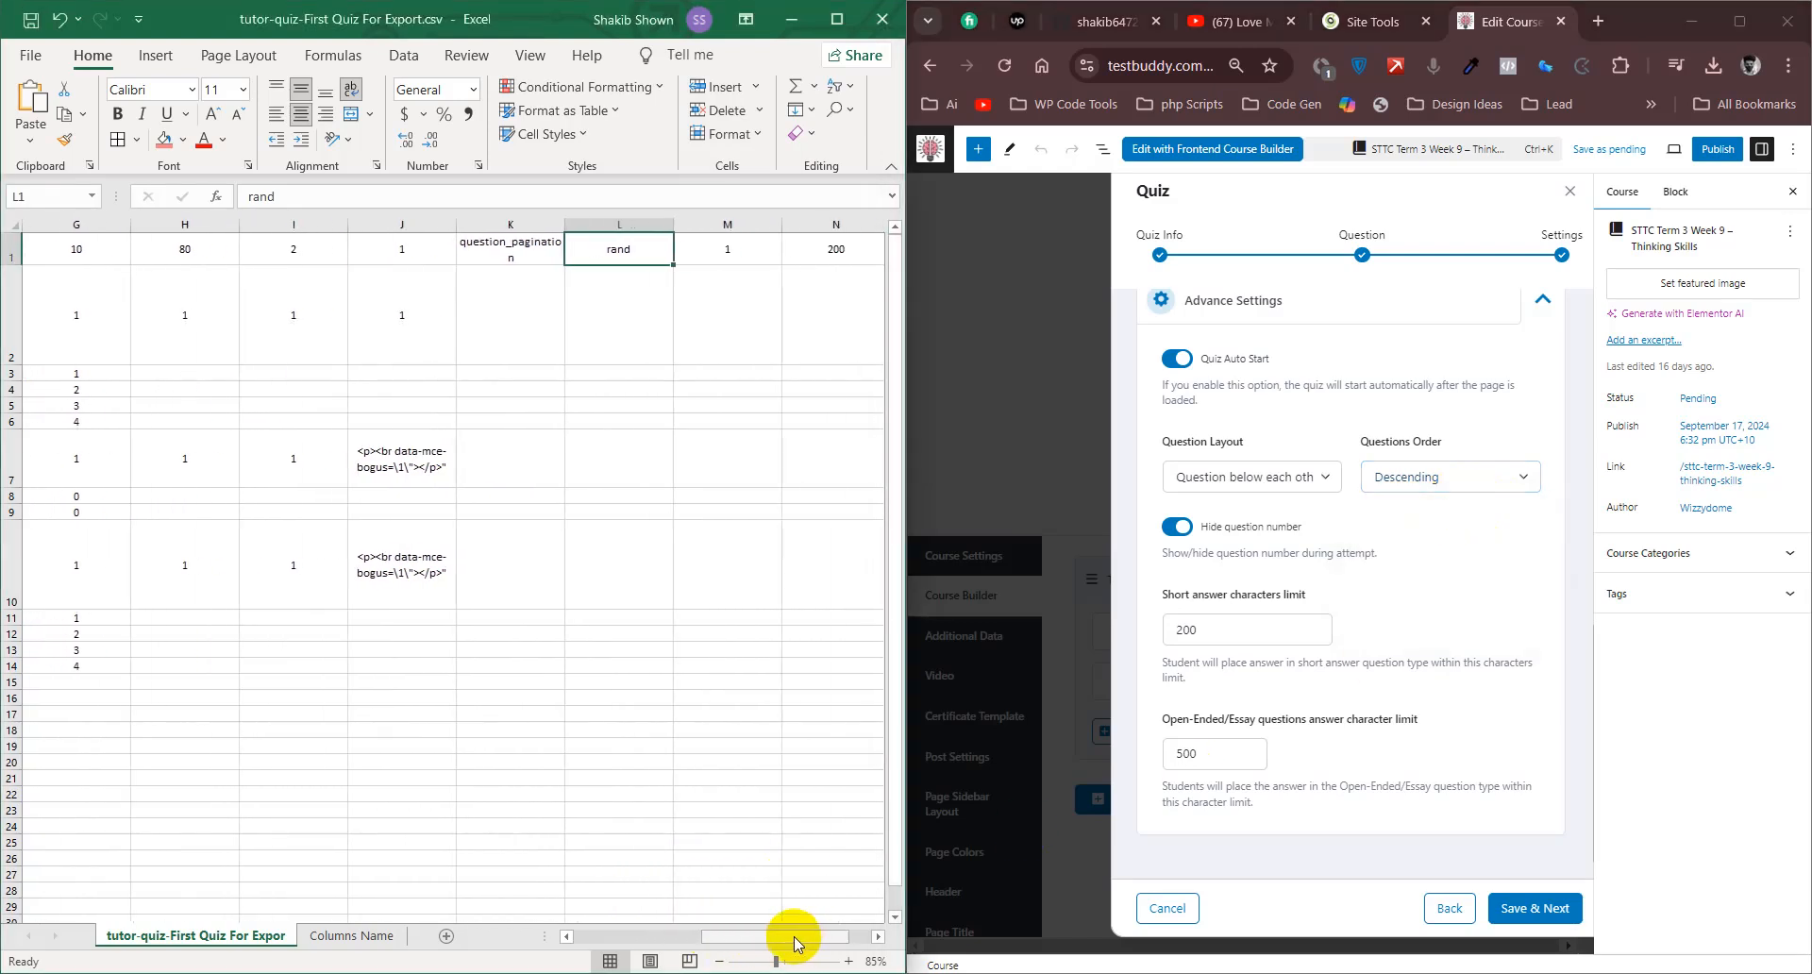
click(1427, 477)
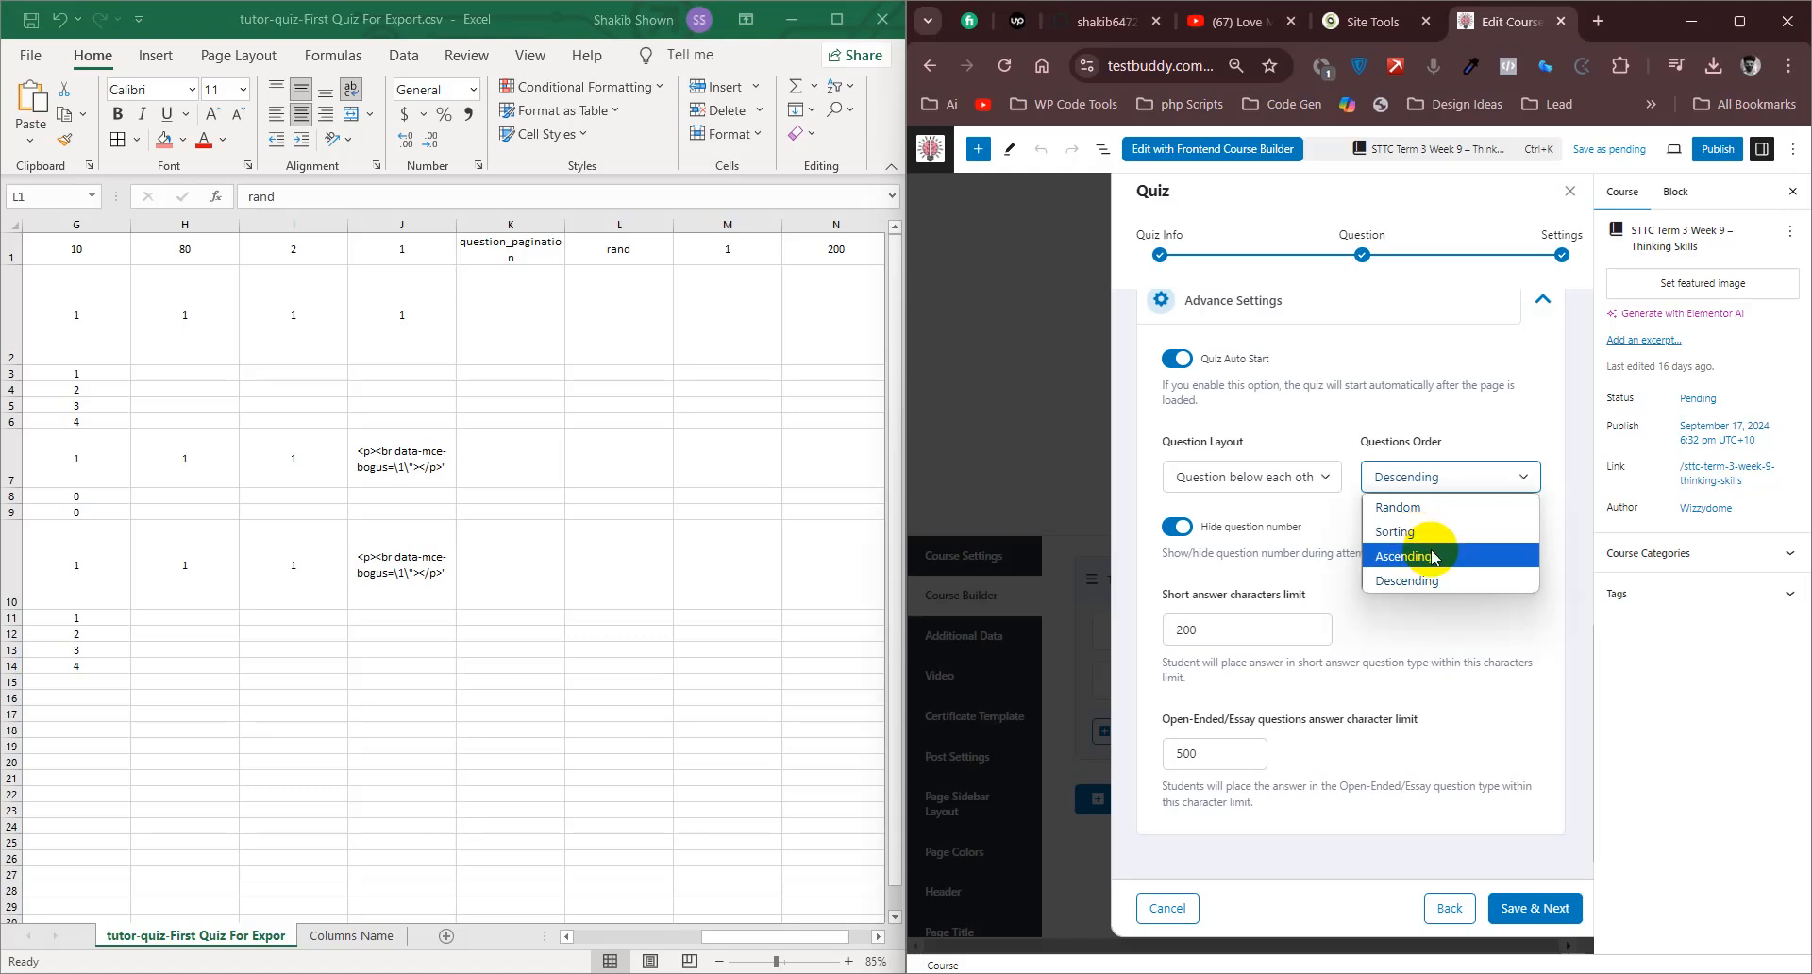
click(1307, 571)
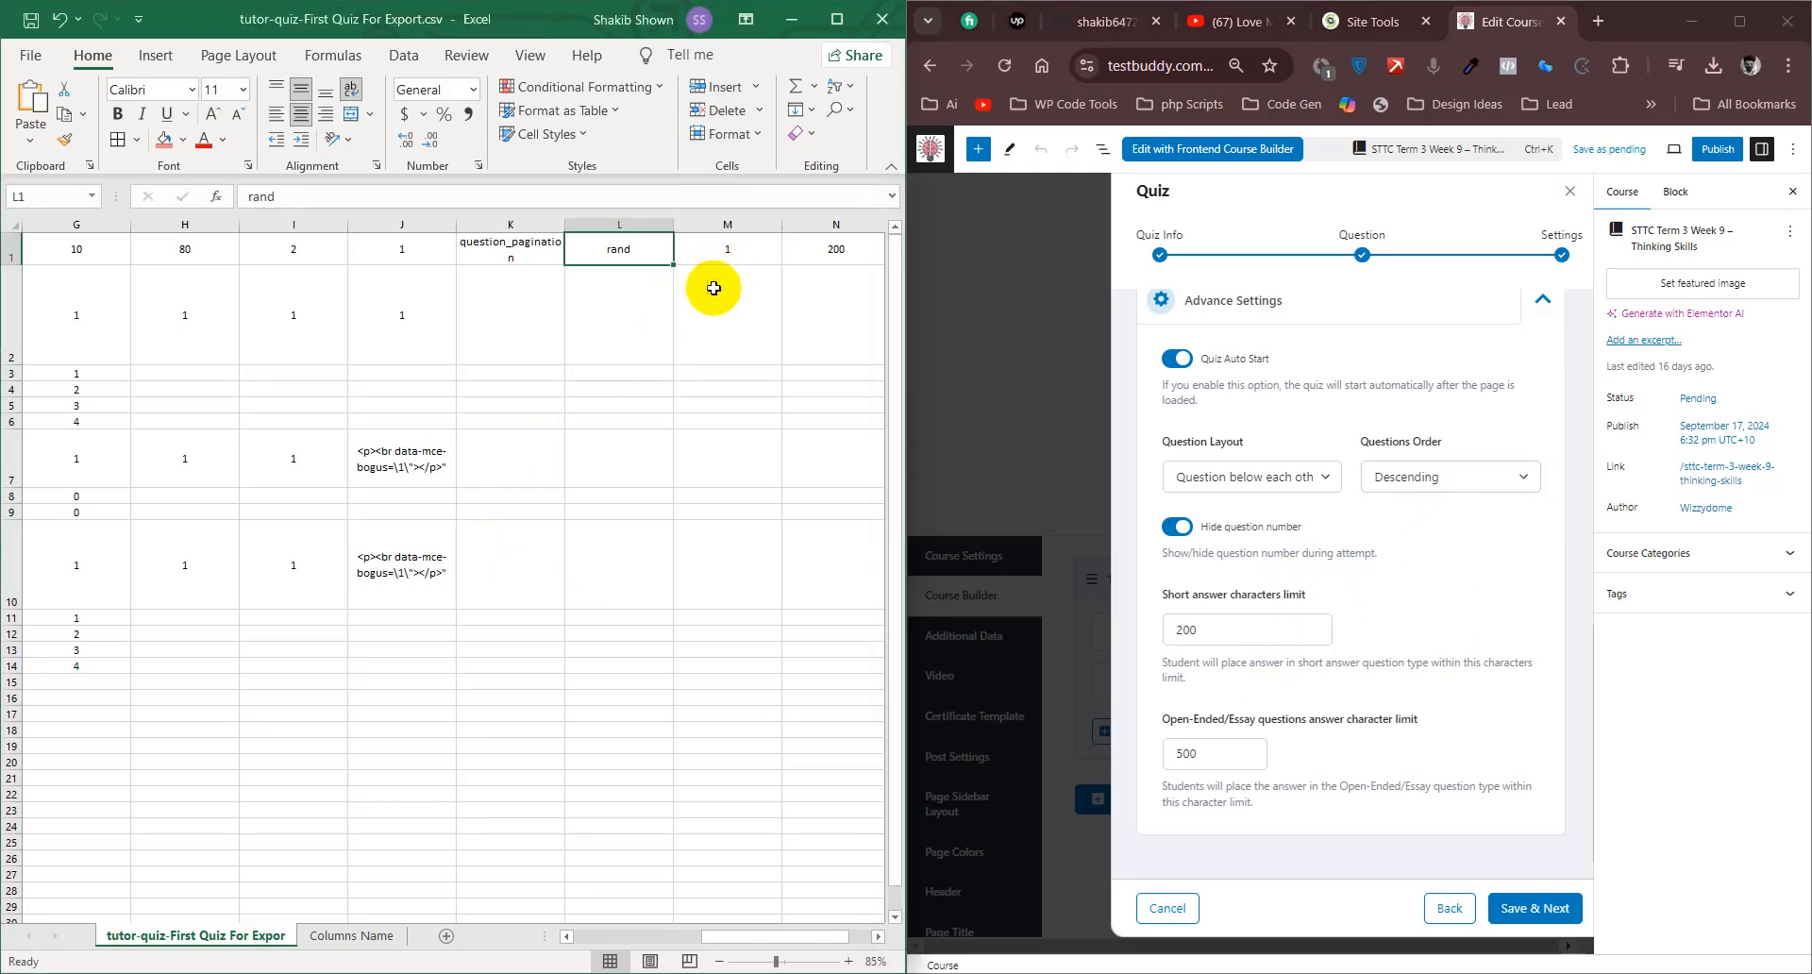
- Compare cells M1 and N1 of the data sheet with the quiz's Hide question number and Short answer characters limit settings
click(734, 246)
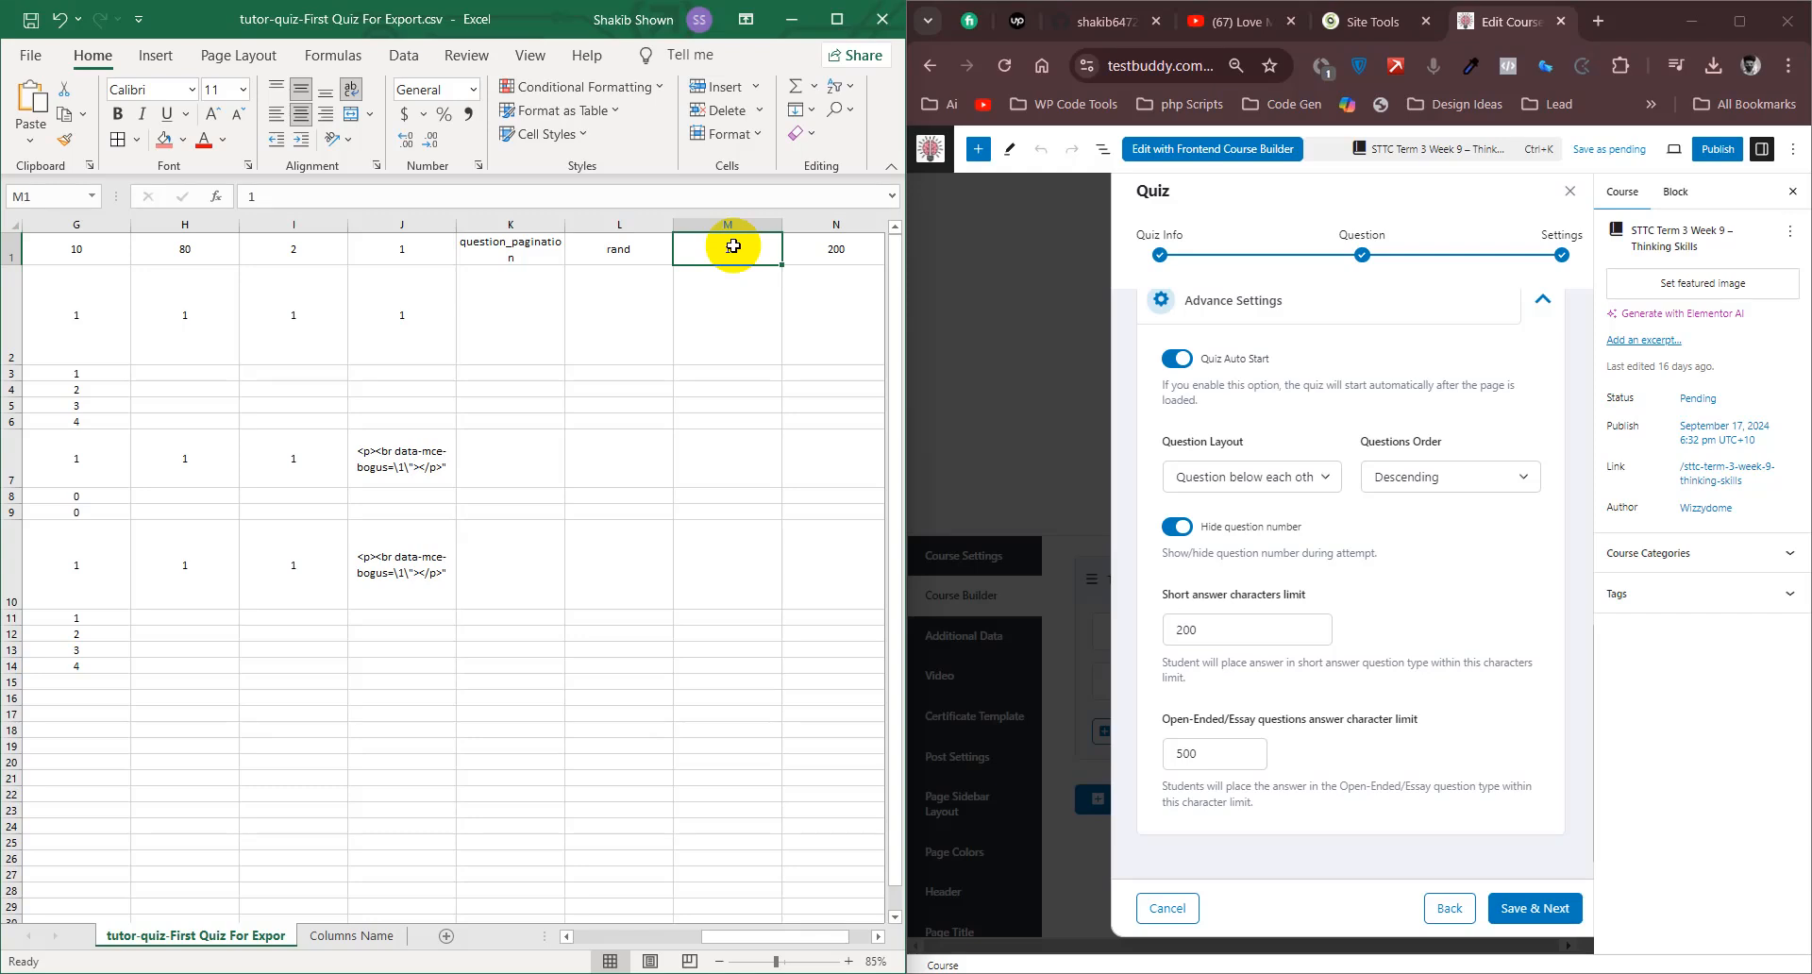
click(837, 249)
drag(715, 939, 789, 930)
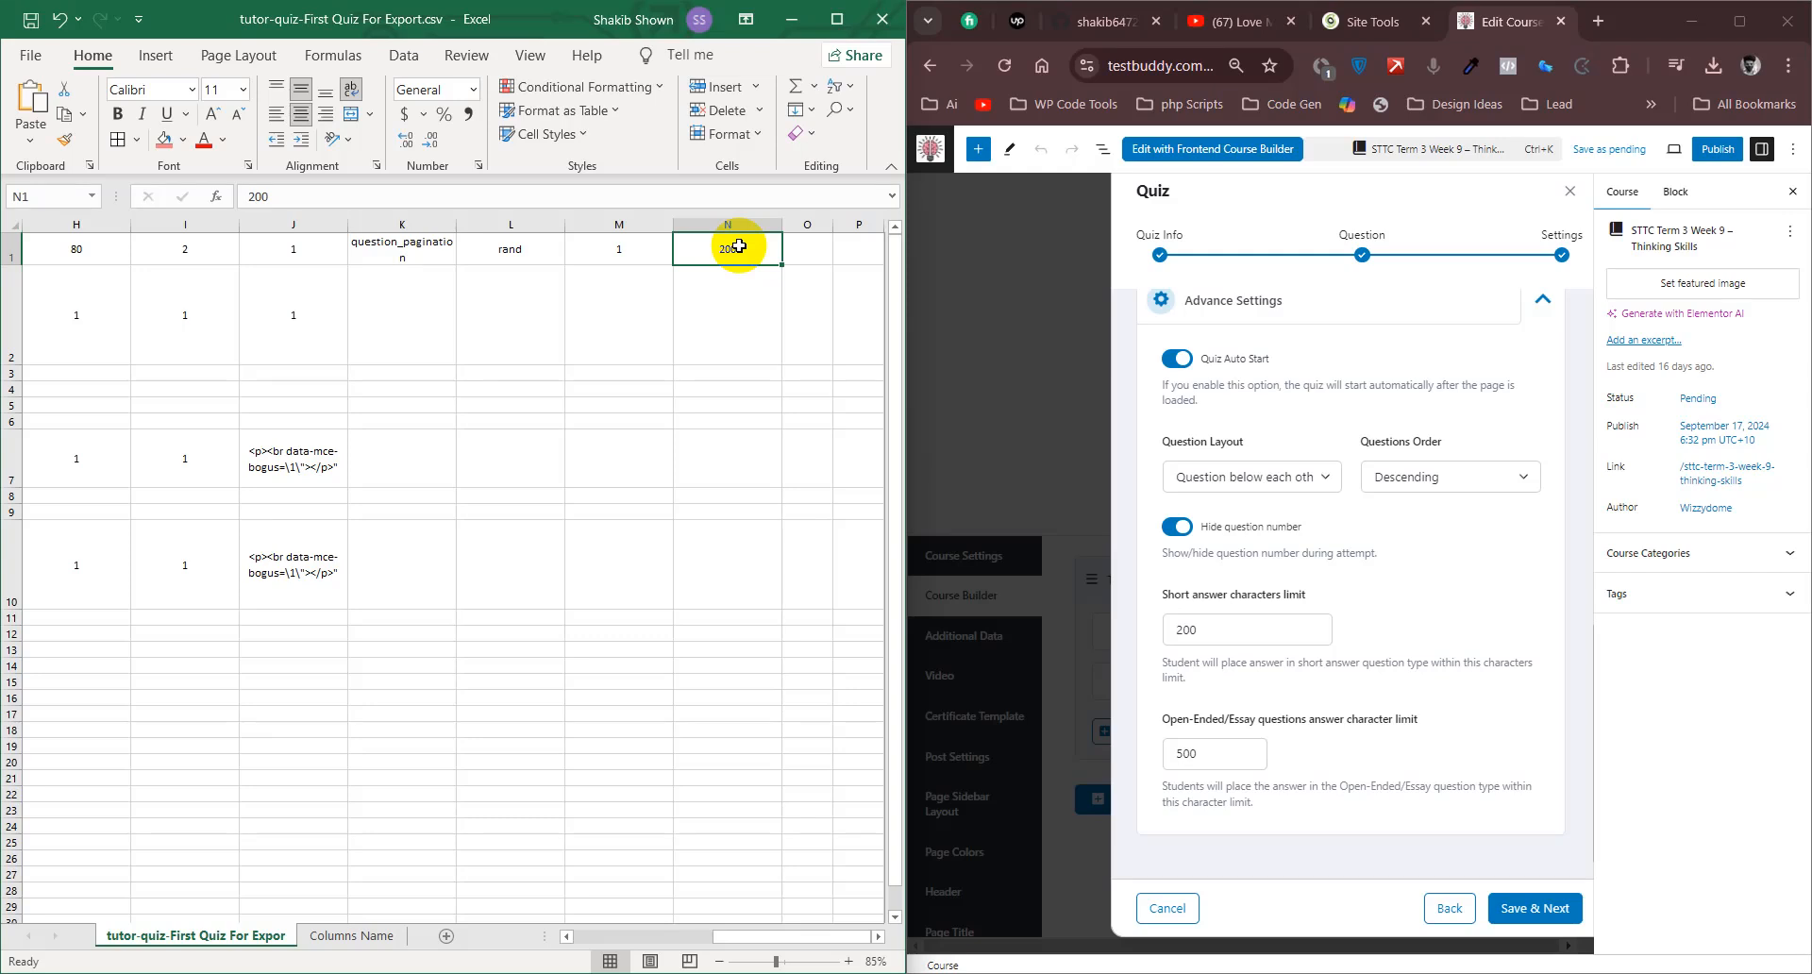
- Start a new quiz question of the Short Answer type and examine its answer options and Answer Explanation area
click(1453, 904)
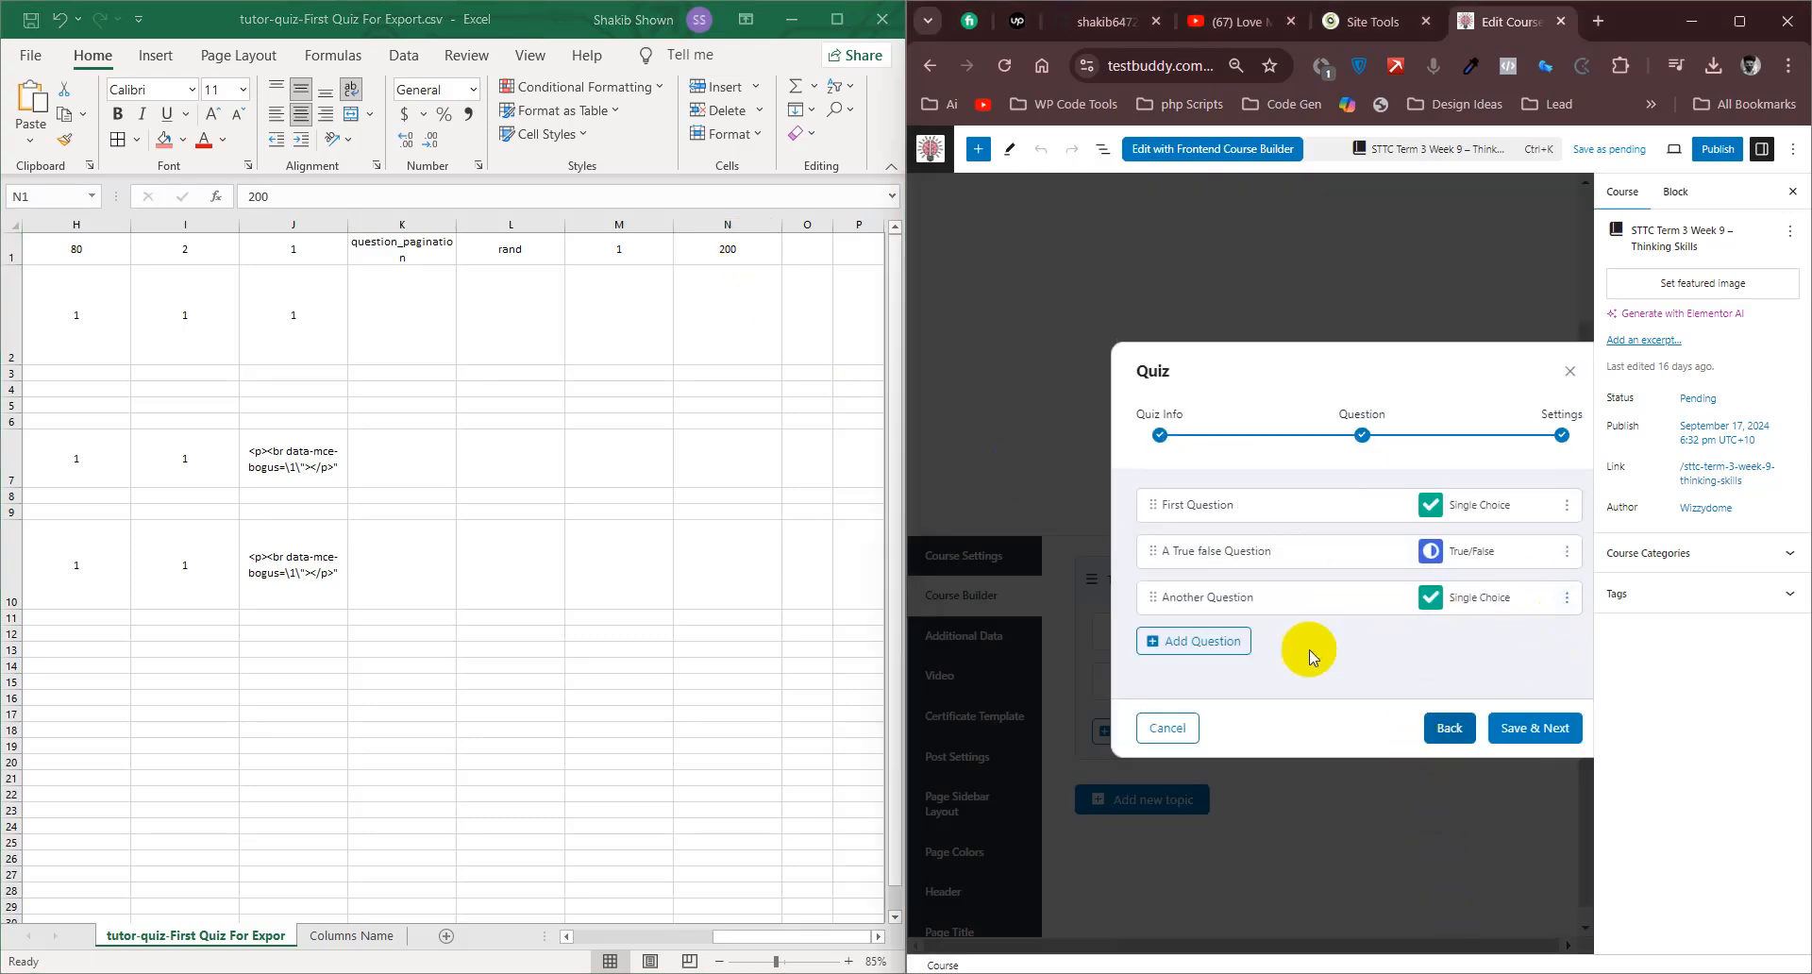
click(1244, 640)
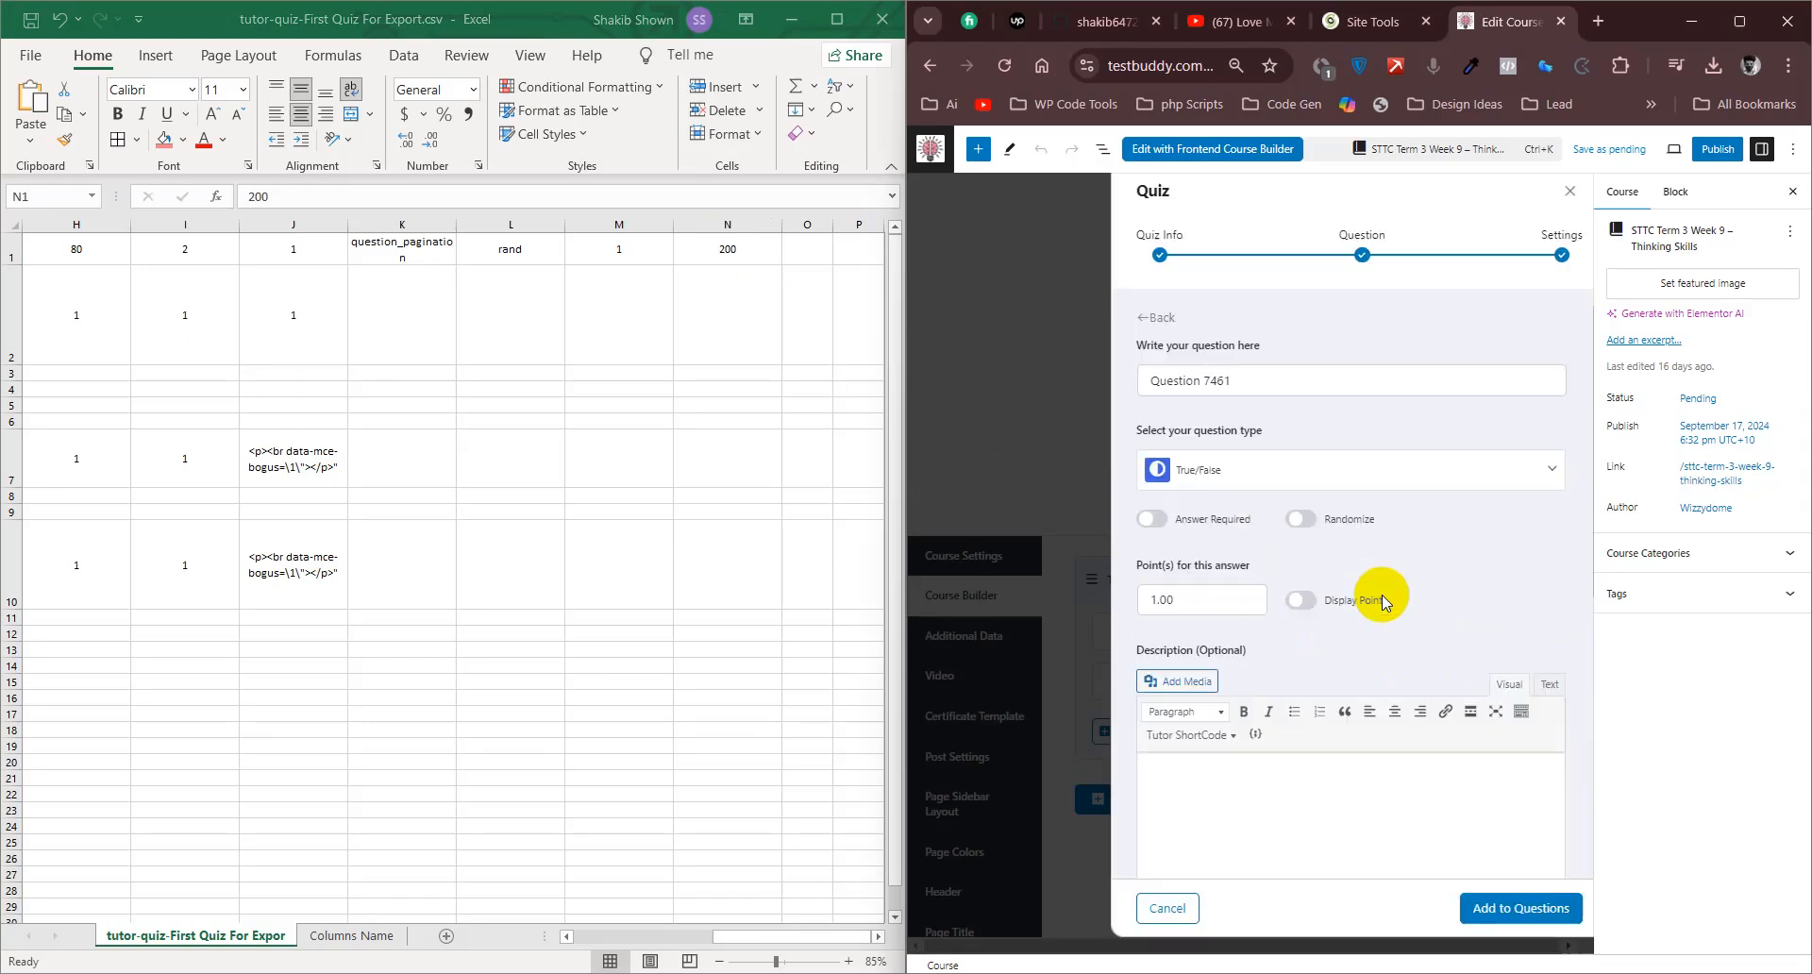
click(1235, 467)
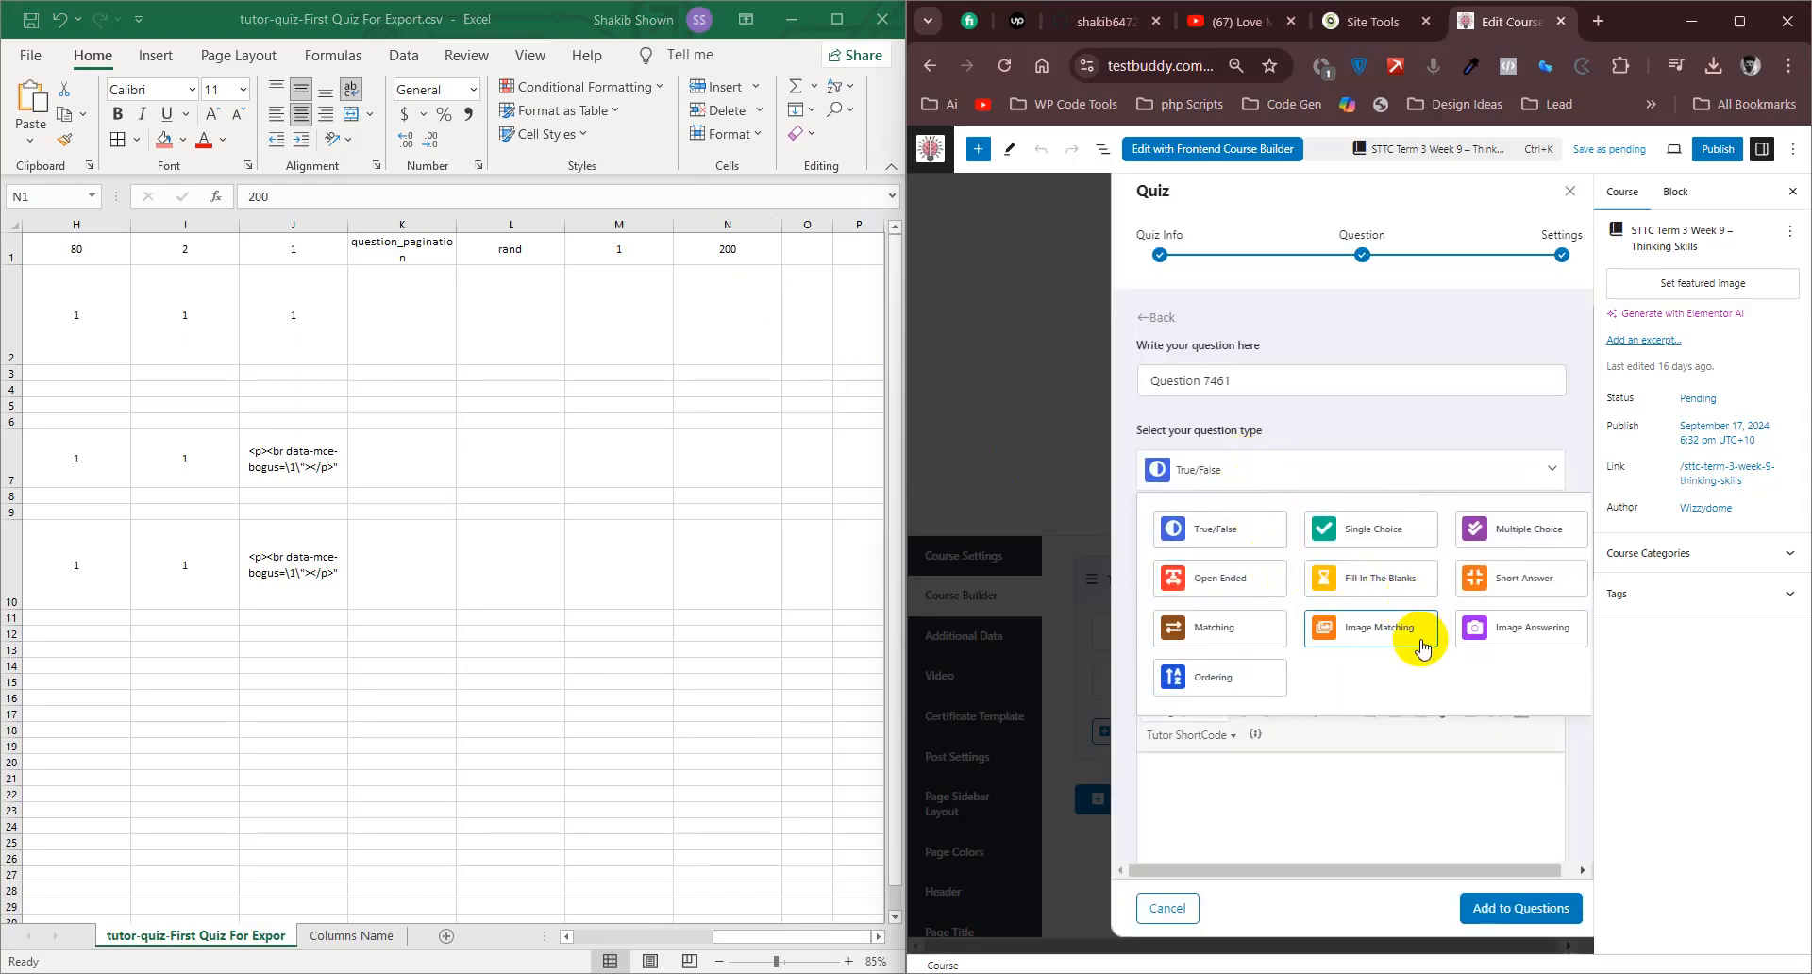
click(1510, 593)
scroll(1416, 566, down, 3)
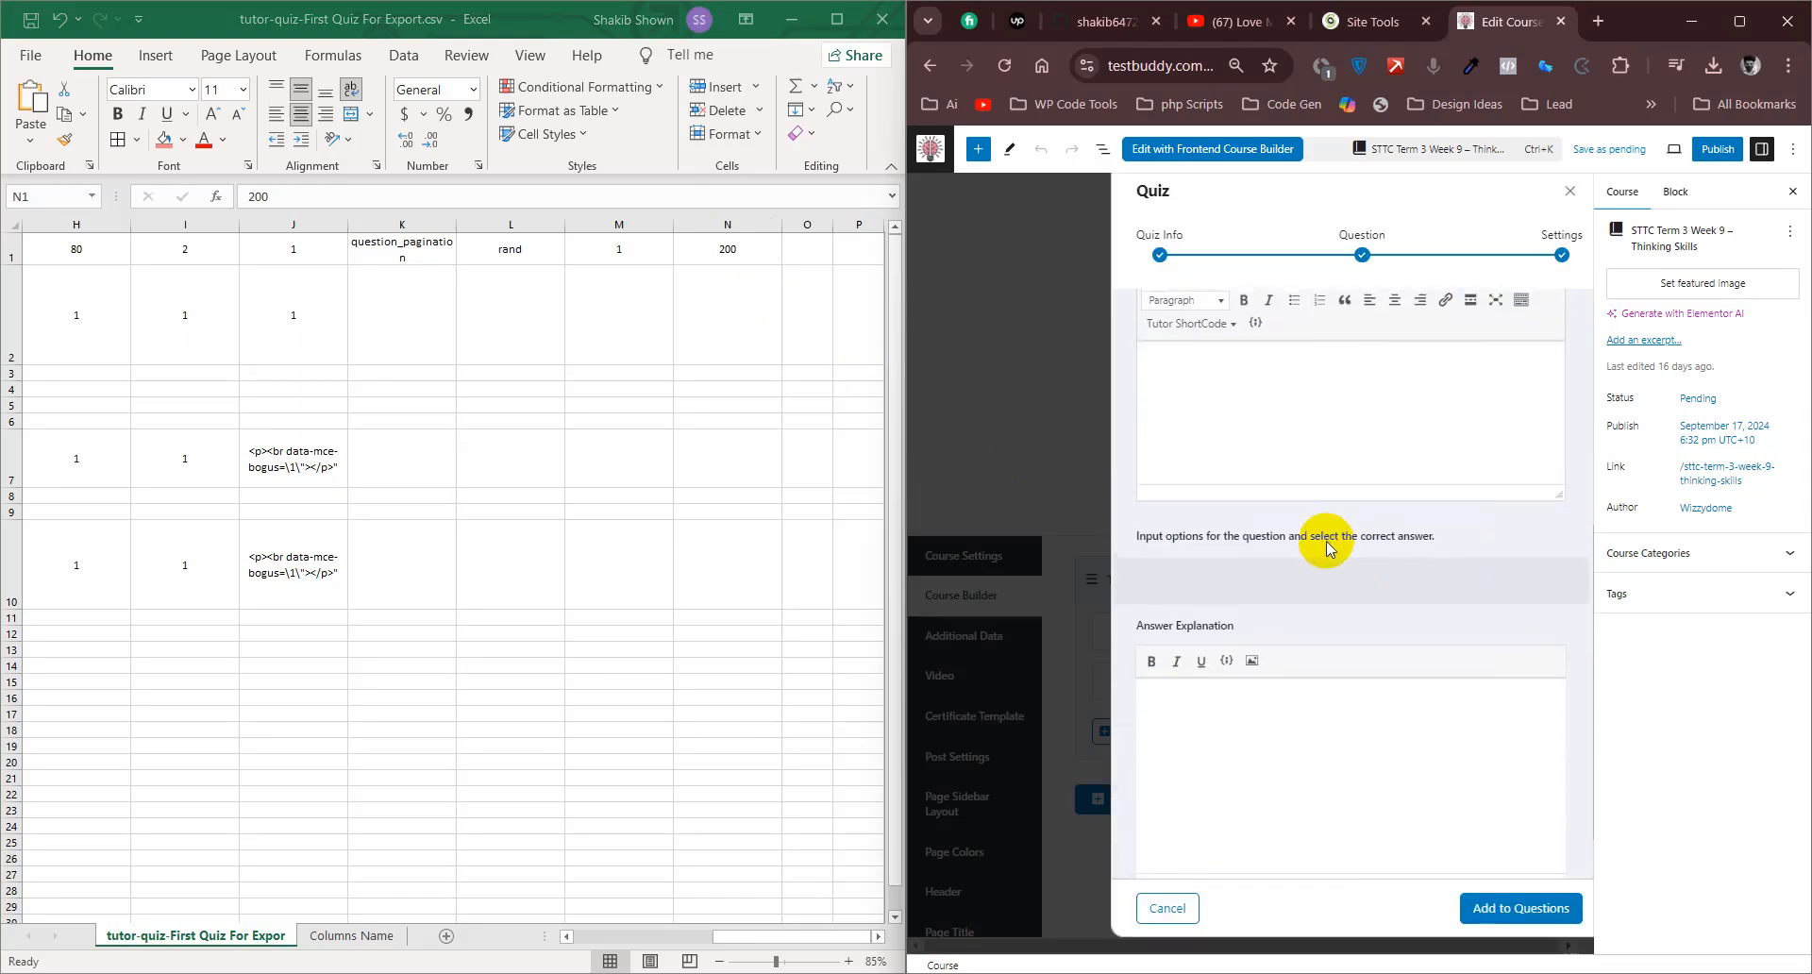
scroll(1325, 544, up, 2)
scroll(1325, 548, down, 2)
click(1251, 752)
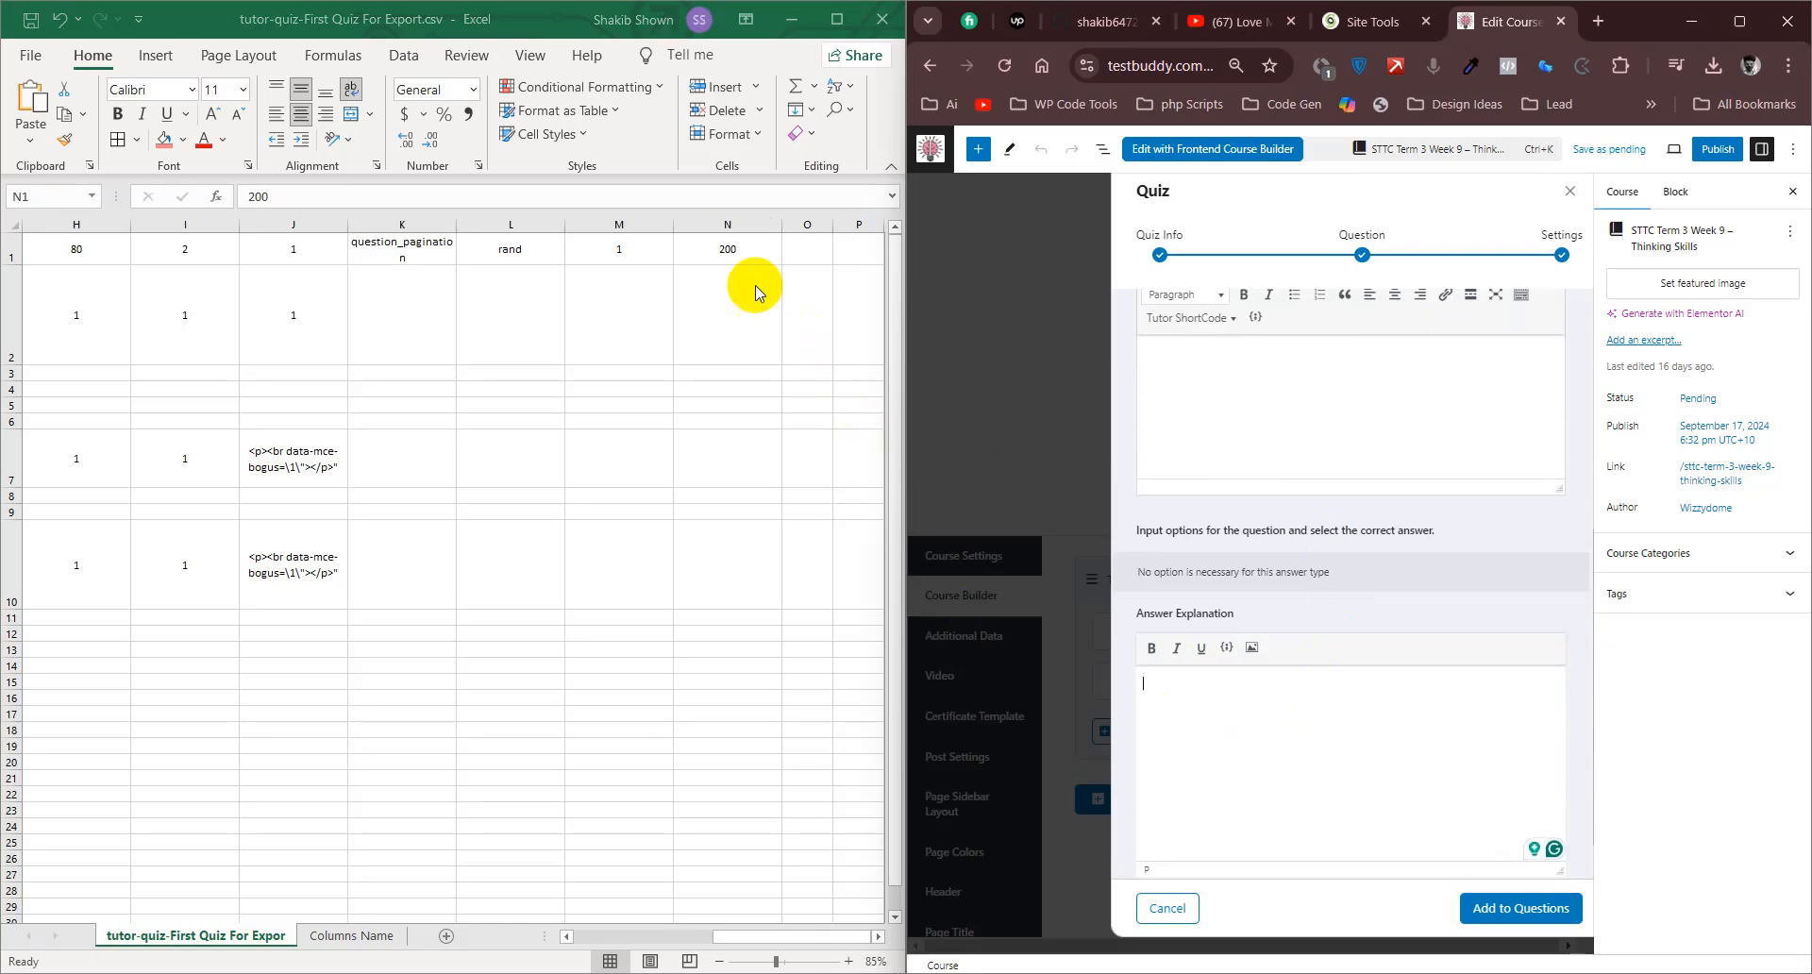
- Maximize the Columns Name sheet and read the Short answer characters limit header in N1
double_click(746, 261)
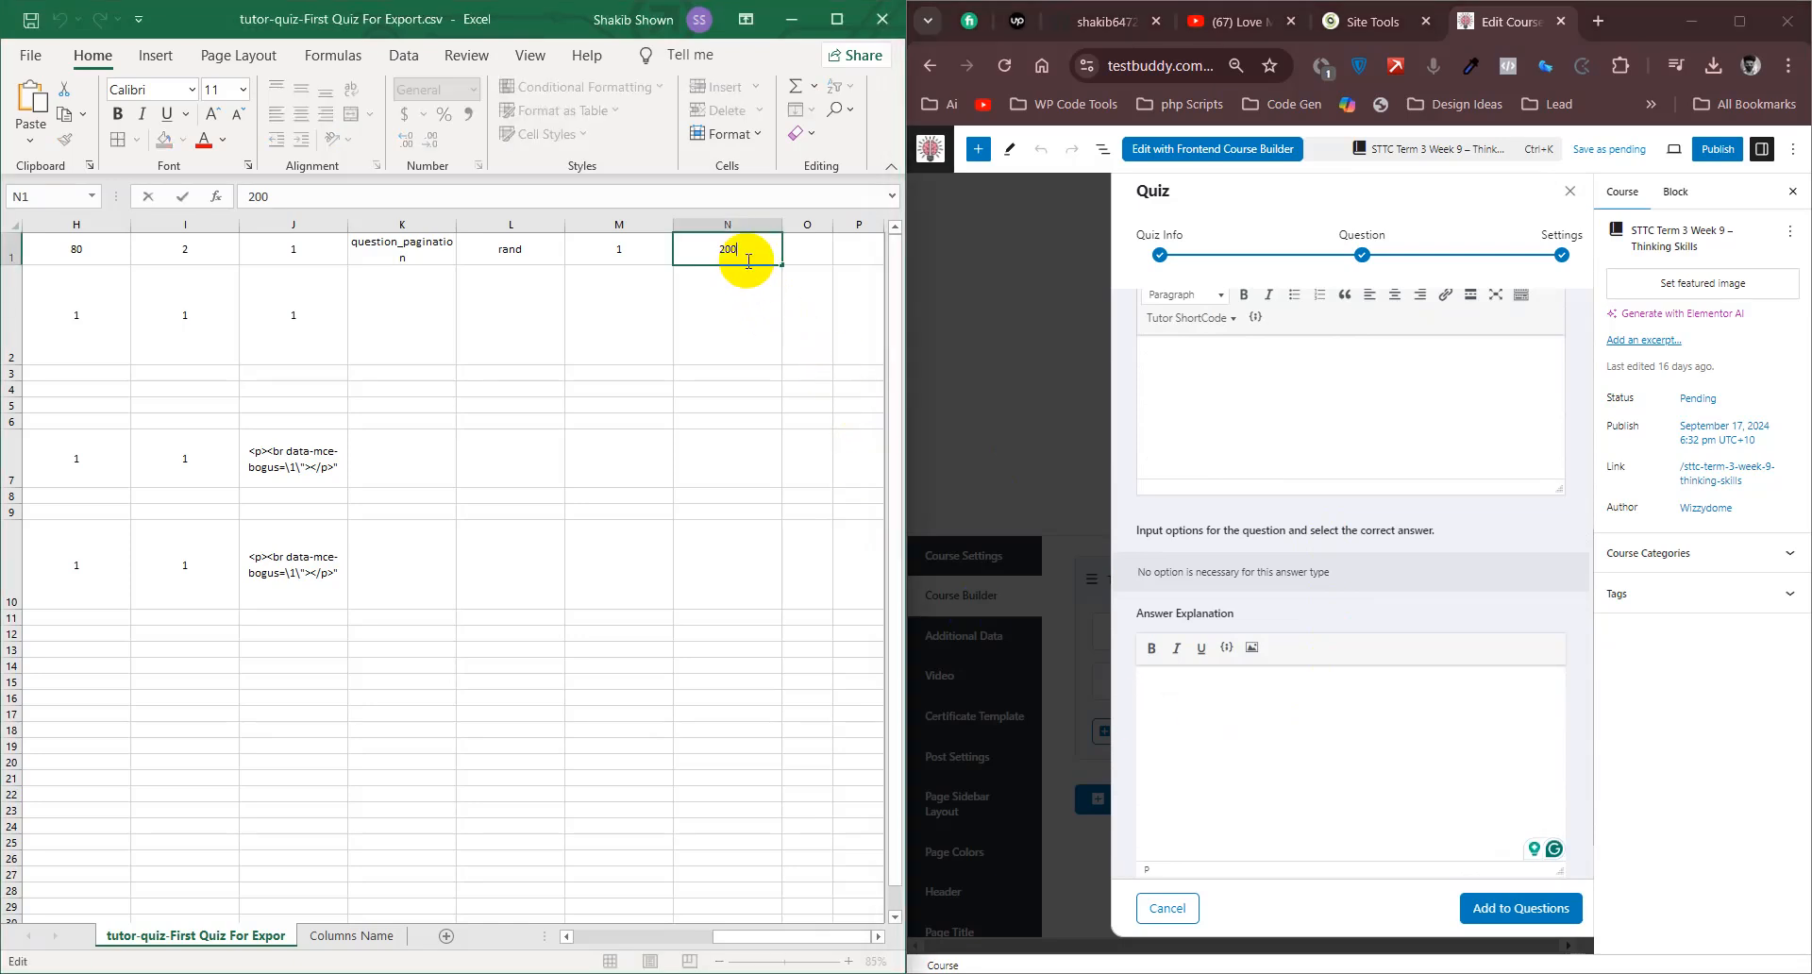
click(357, 936)
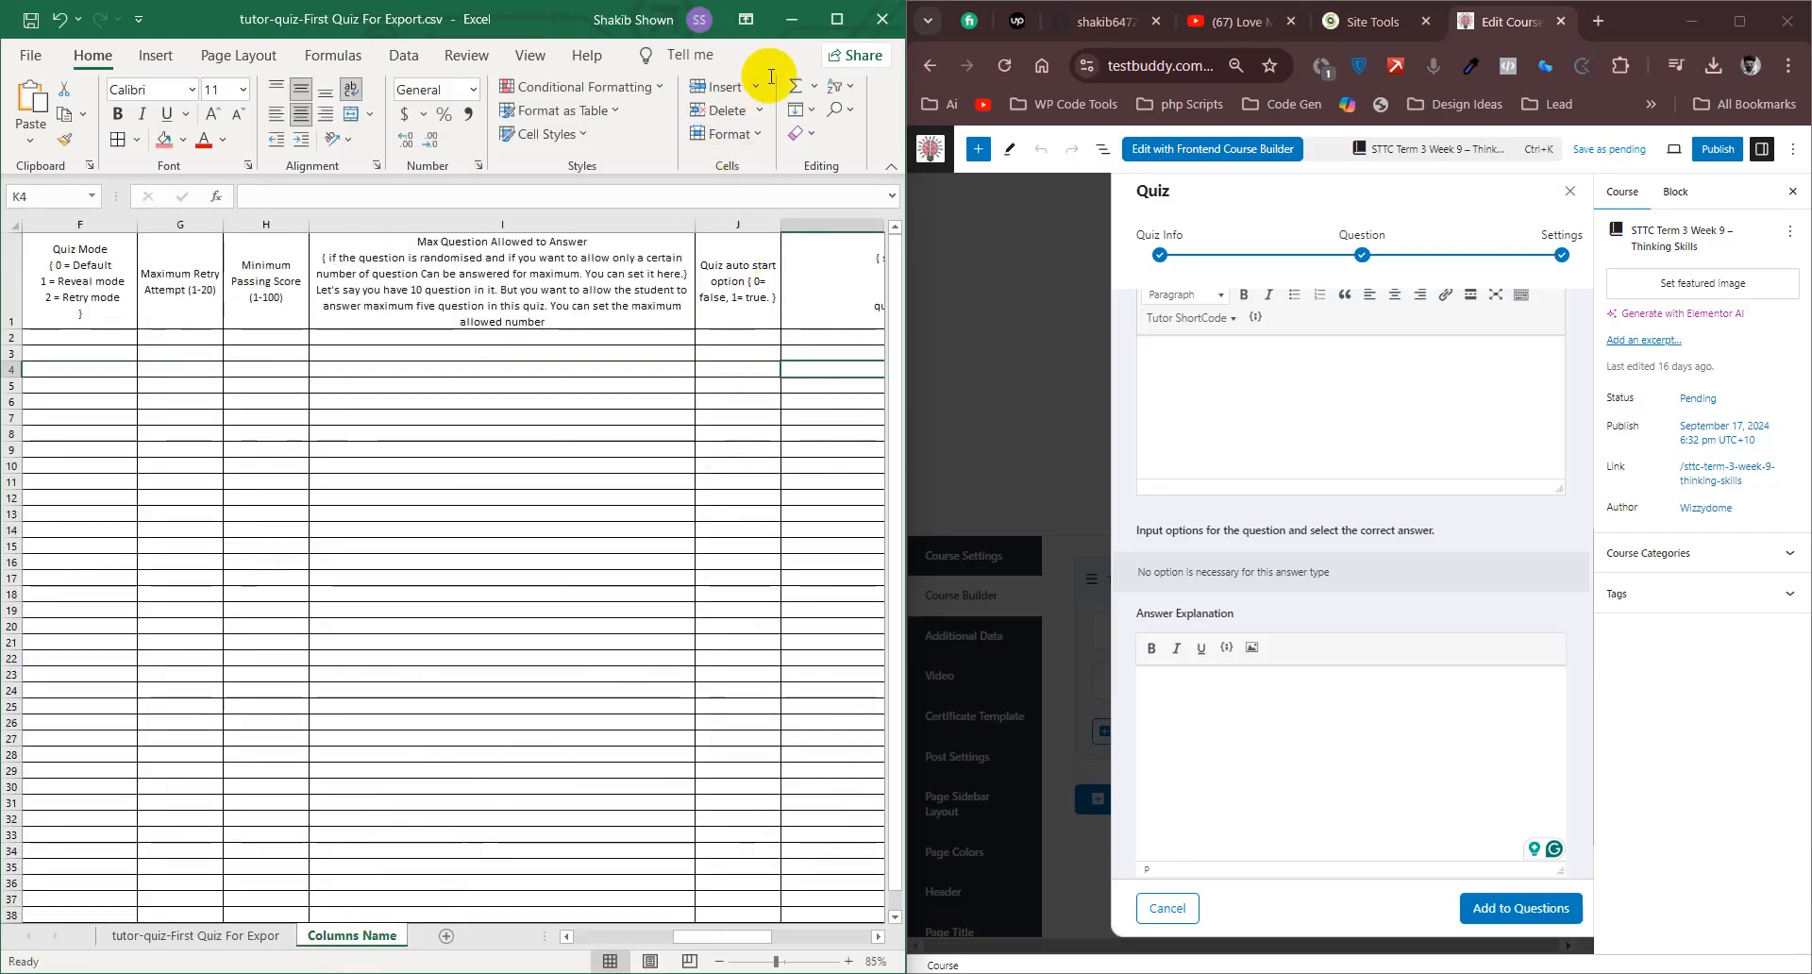
click(834, 20)
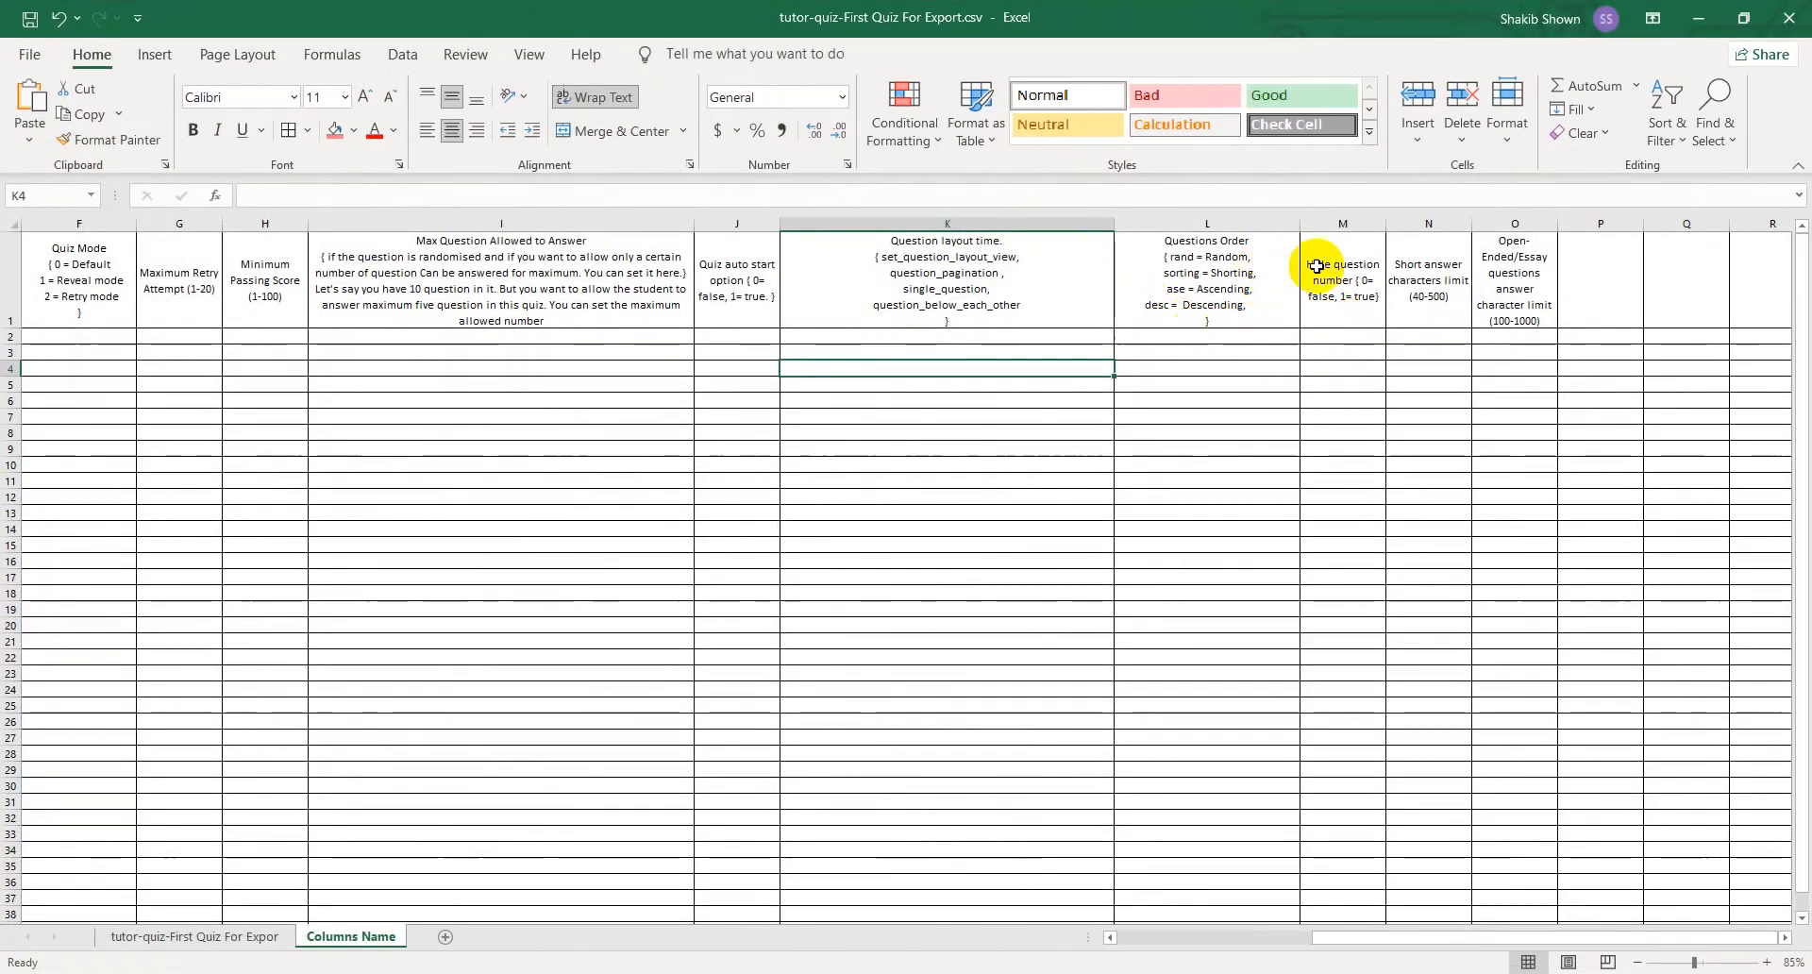
click(1413, 257)
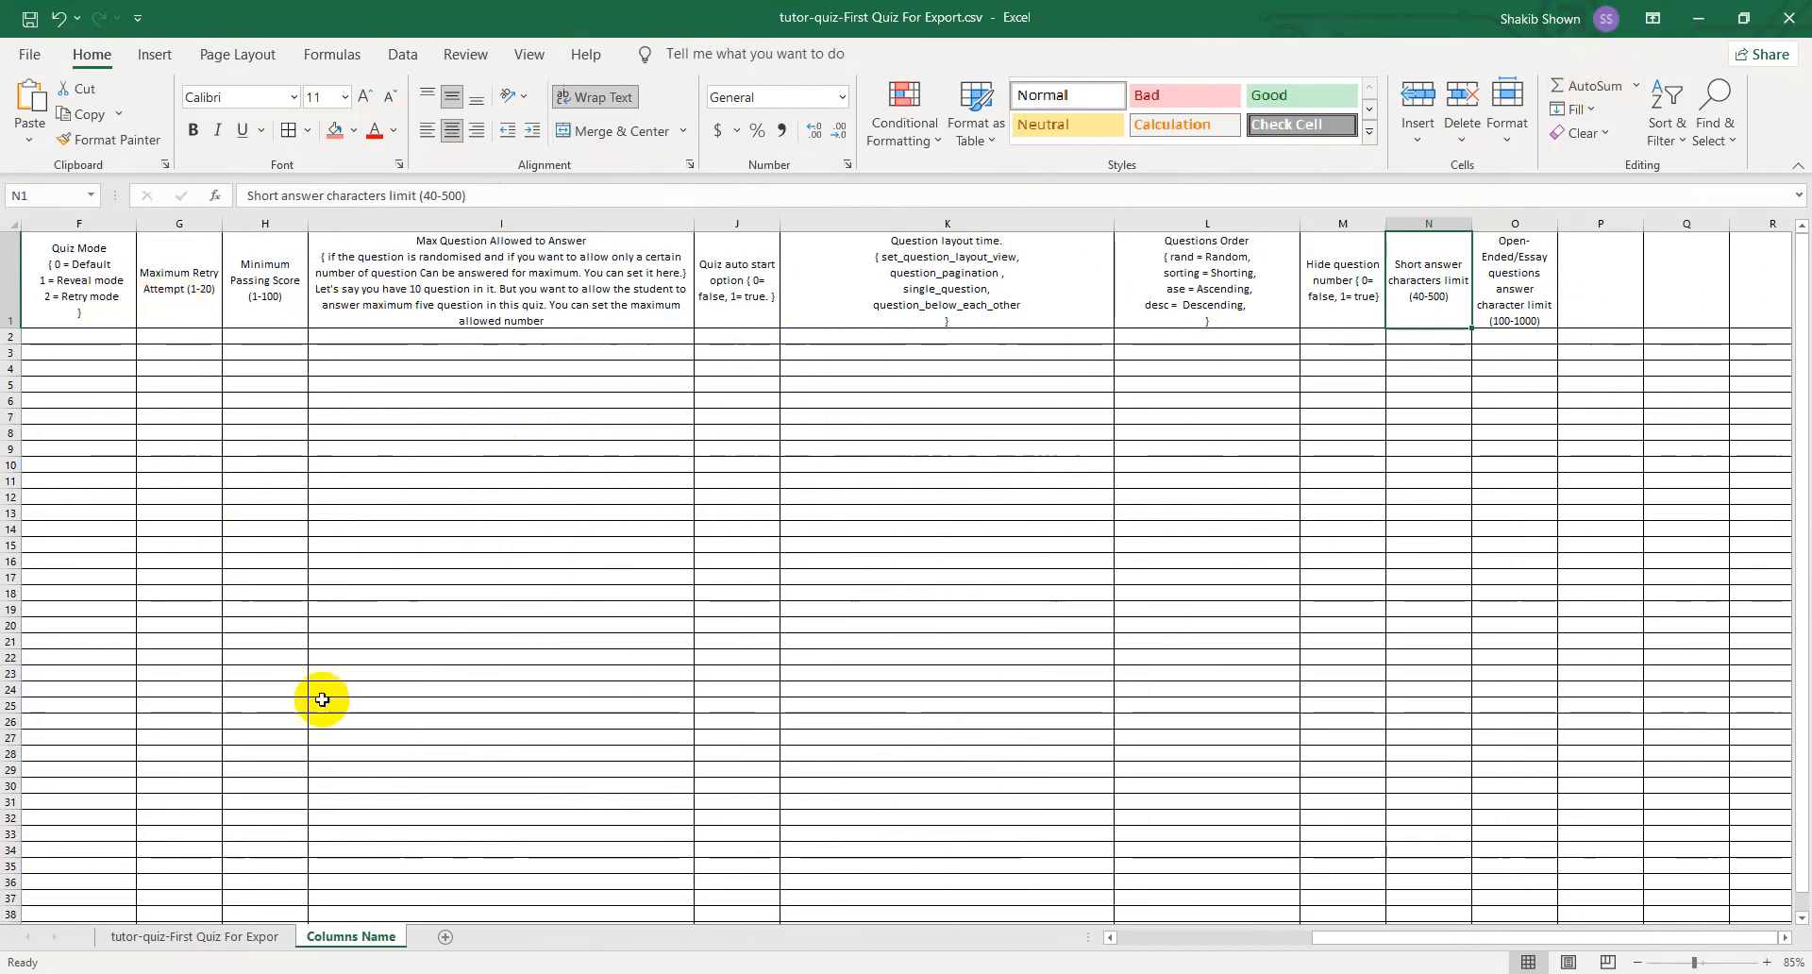
- Return to the data sheet and examine row 2's record type, question title and description cells in columns A to D
click(156, 937)
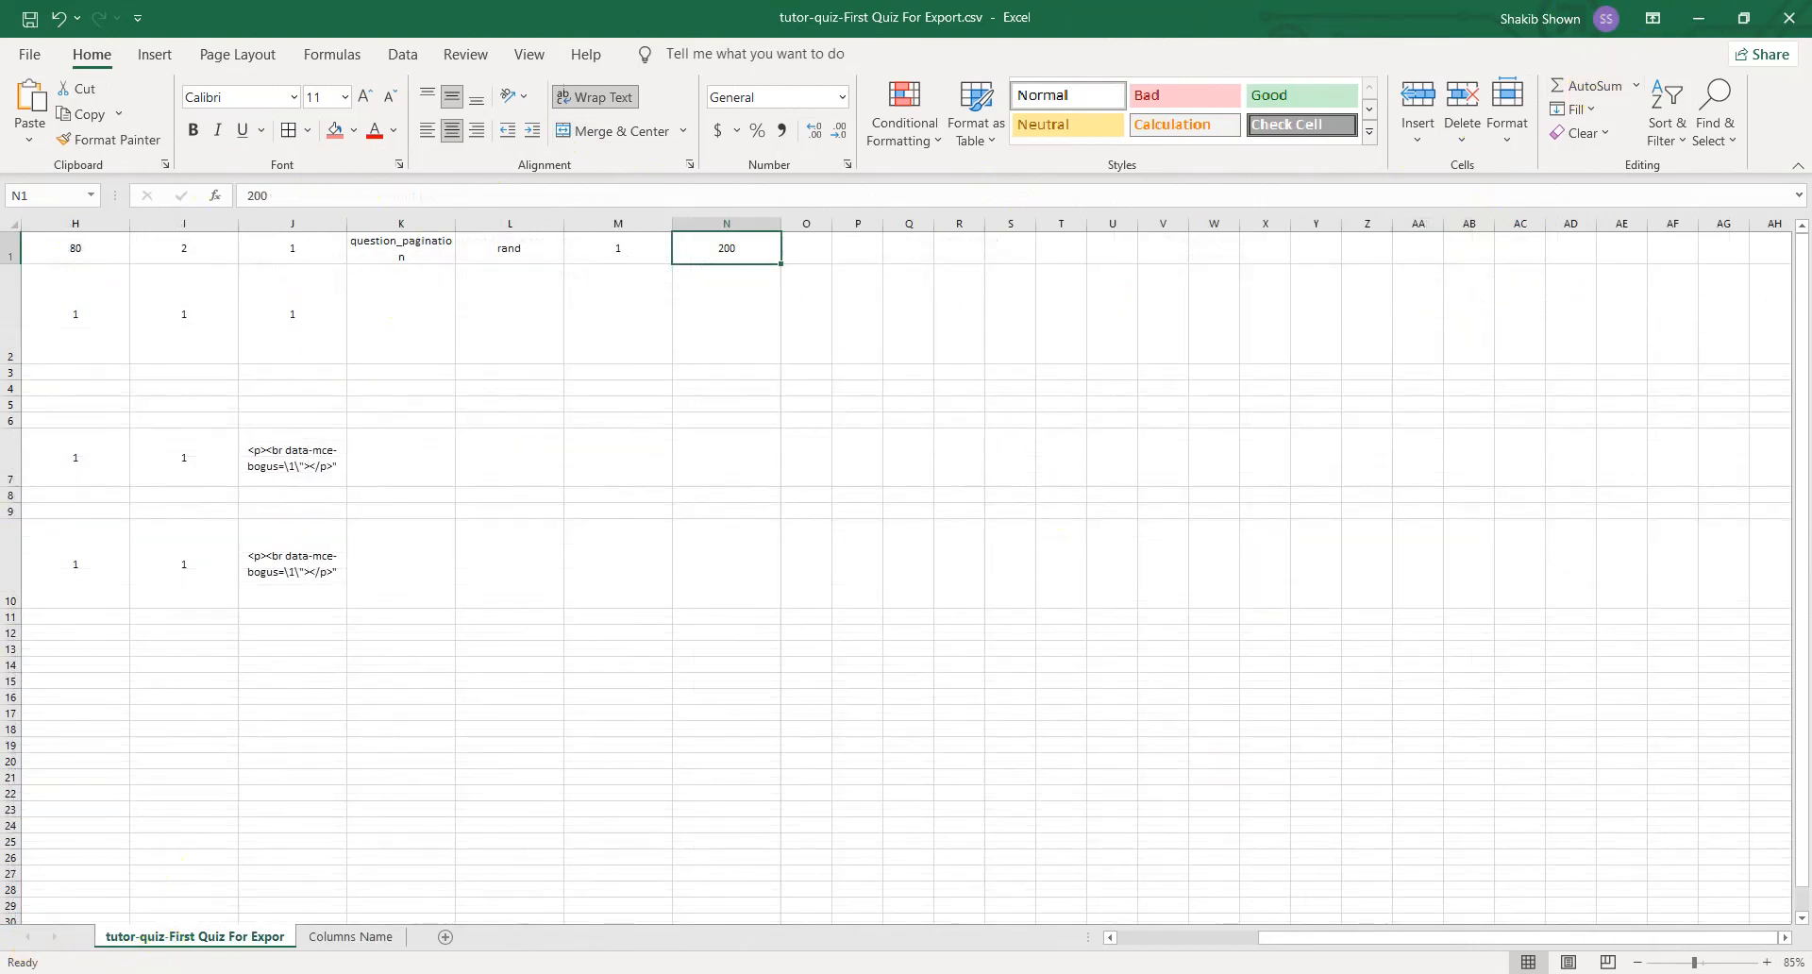
drag(1286, 937, 1046, 957)
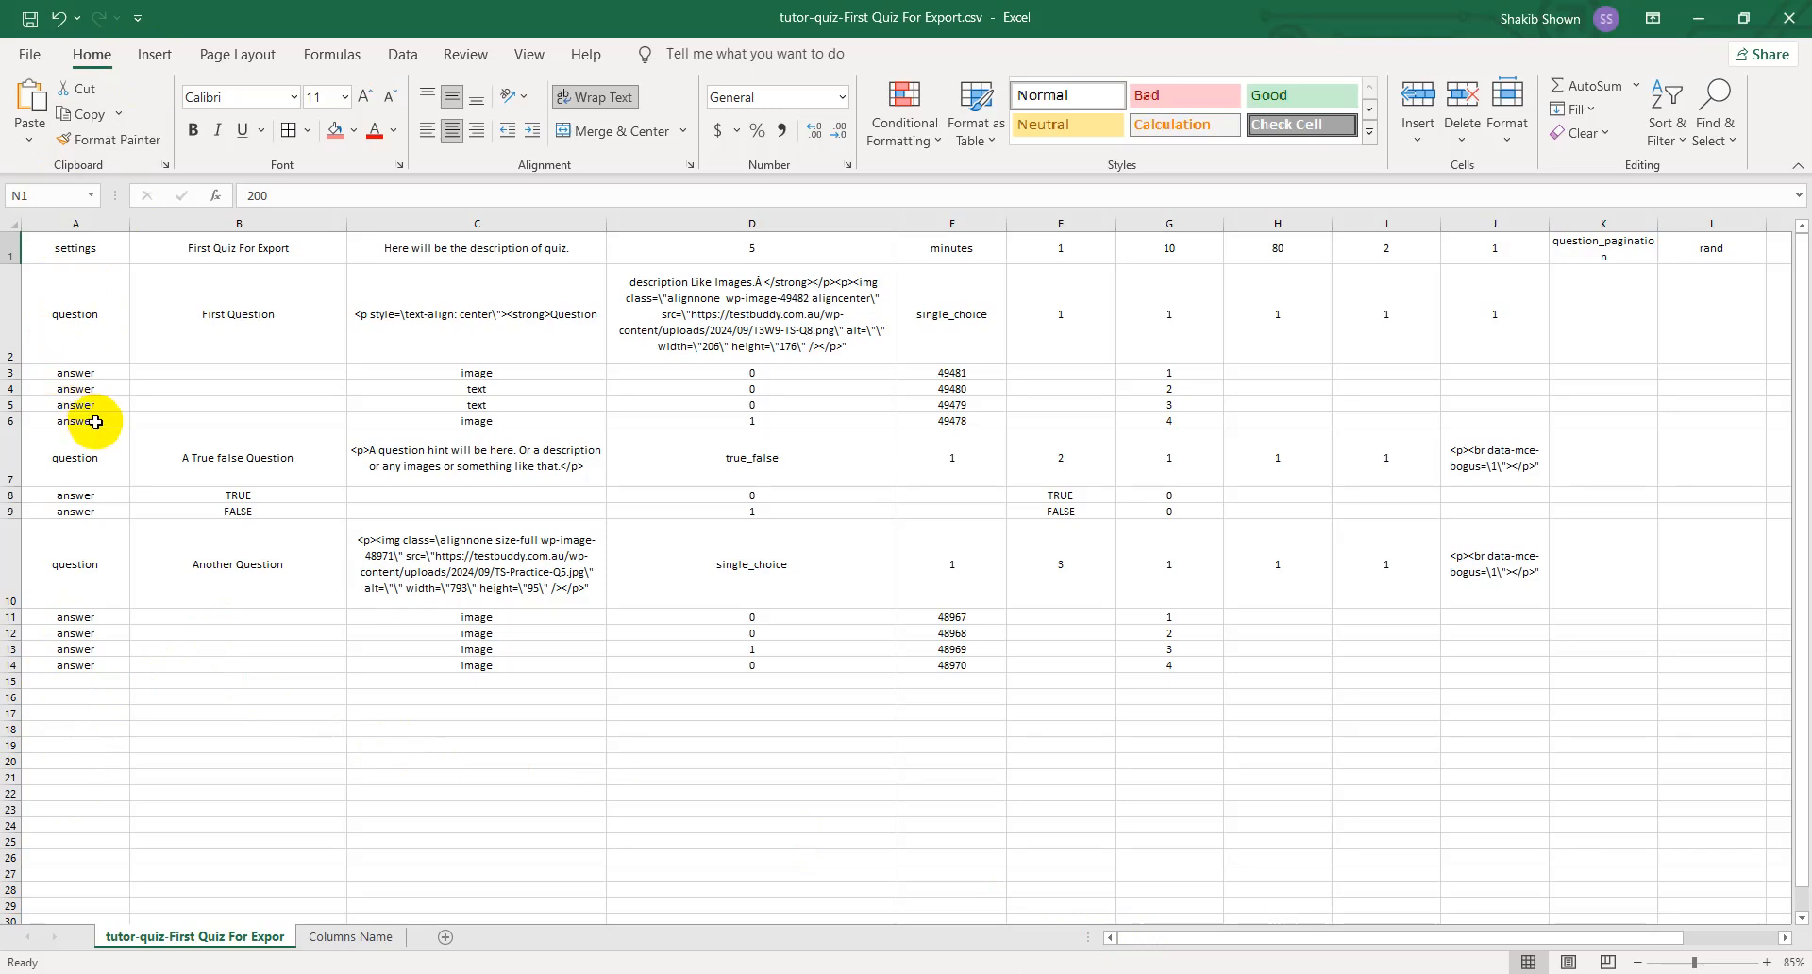
click(8, 321)
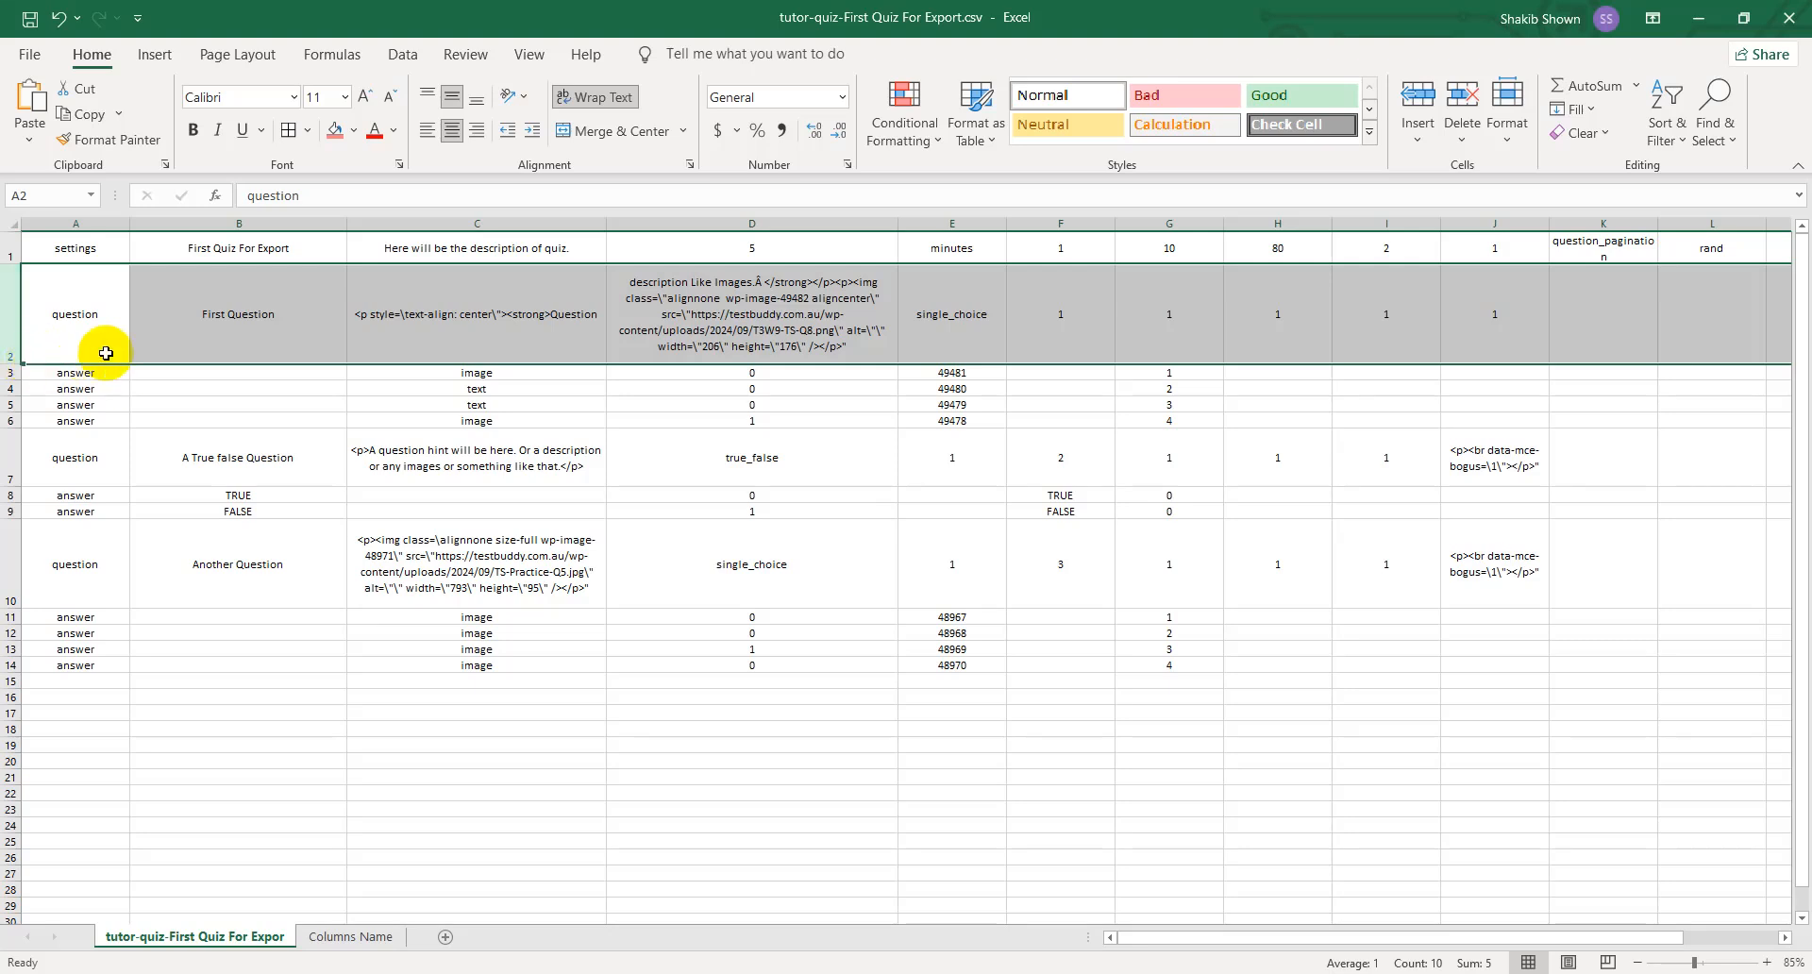
click(235, 321)
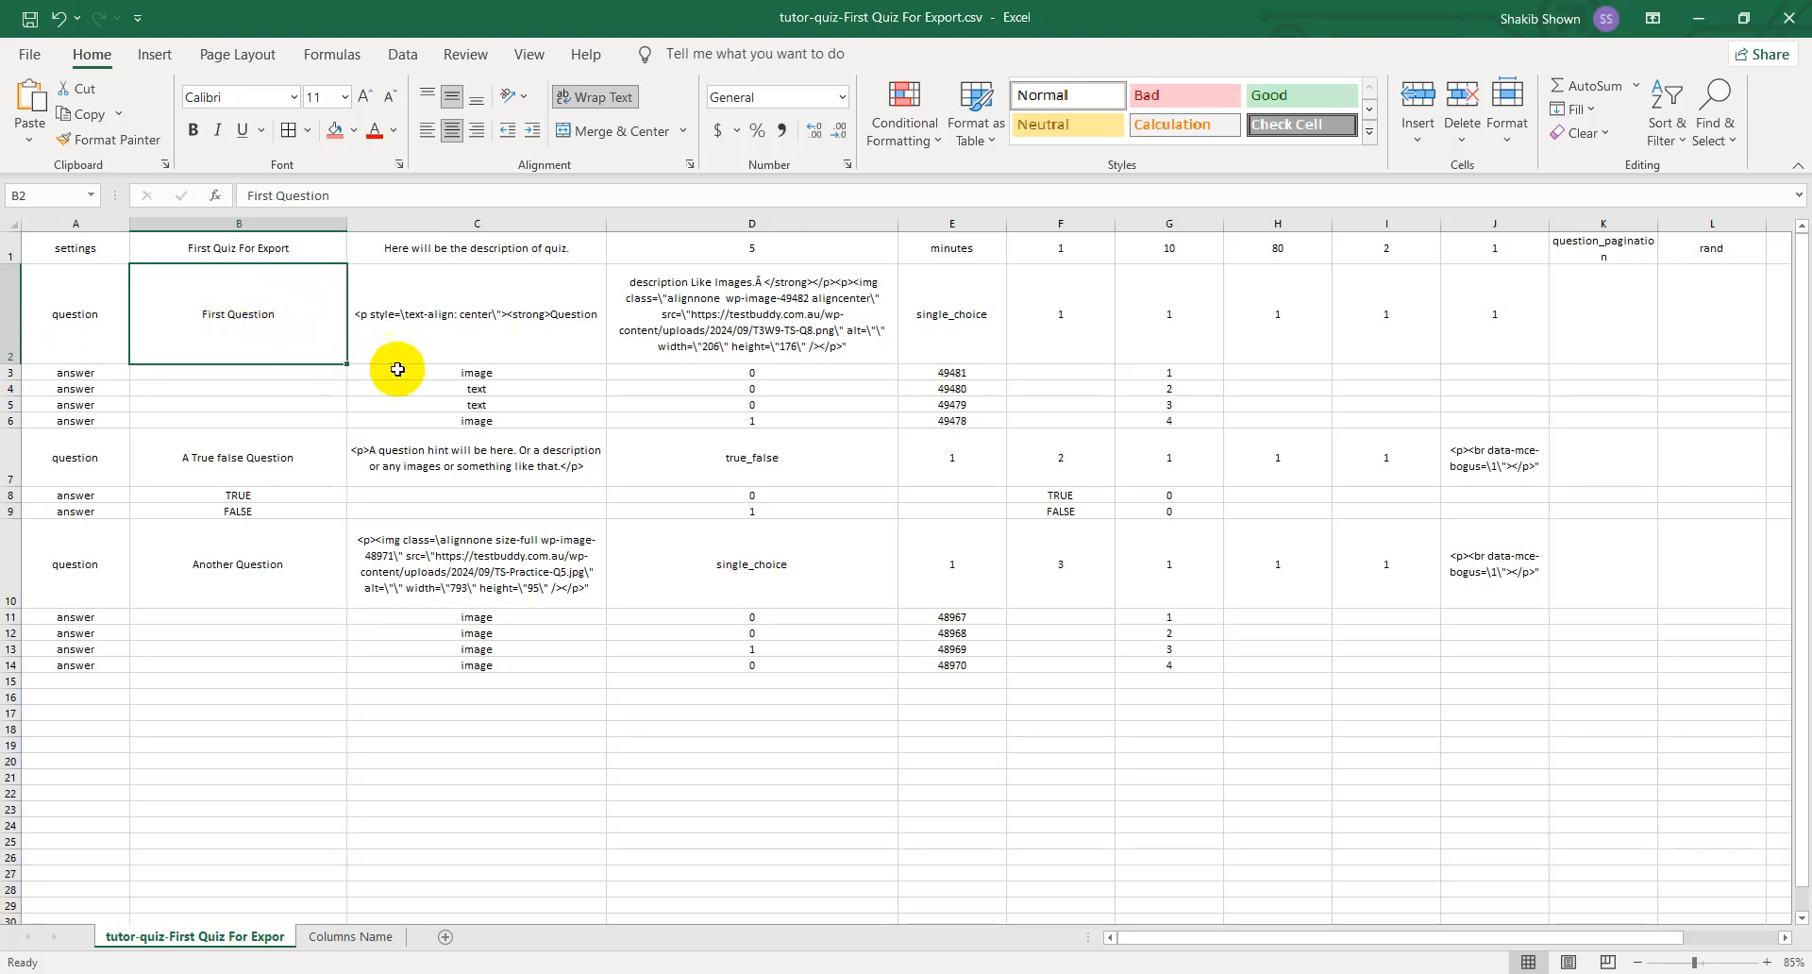
click(479, 340)
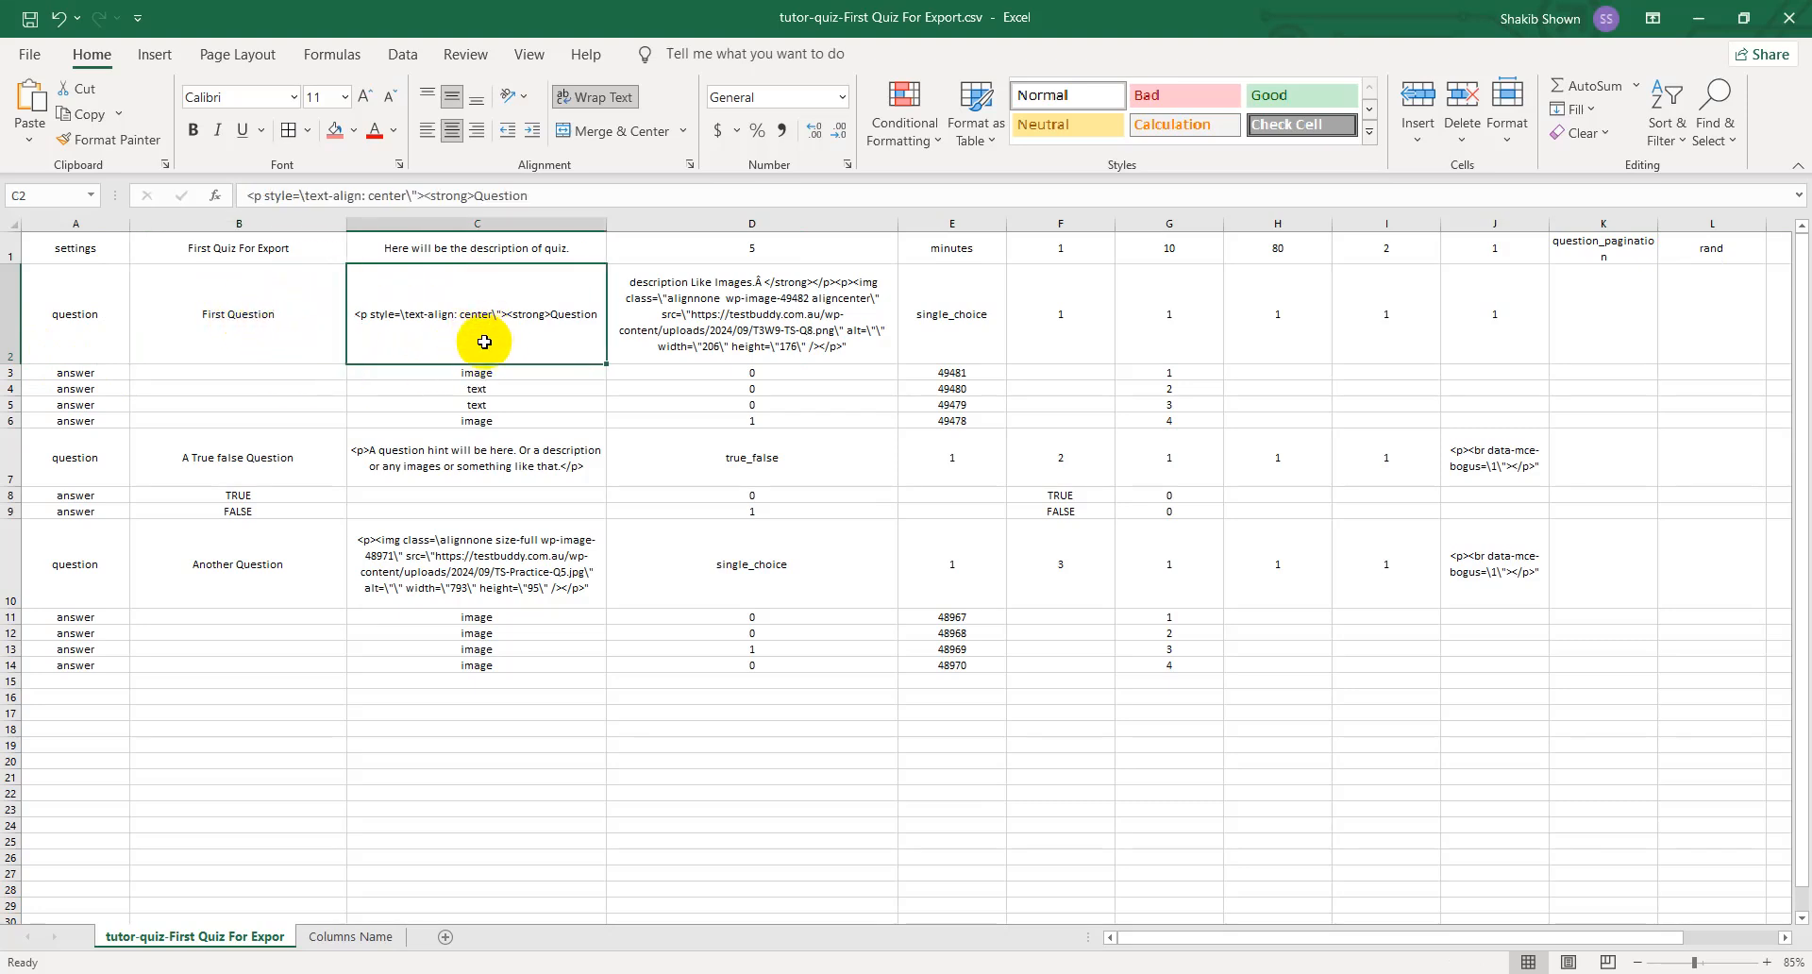
click(731, 330)
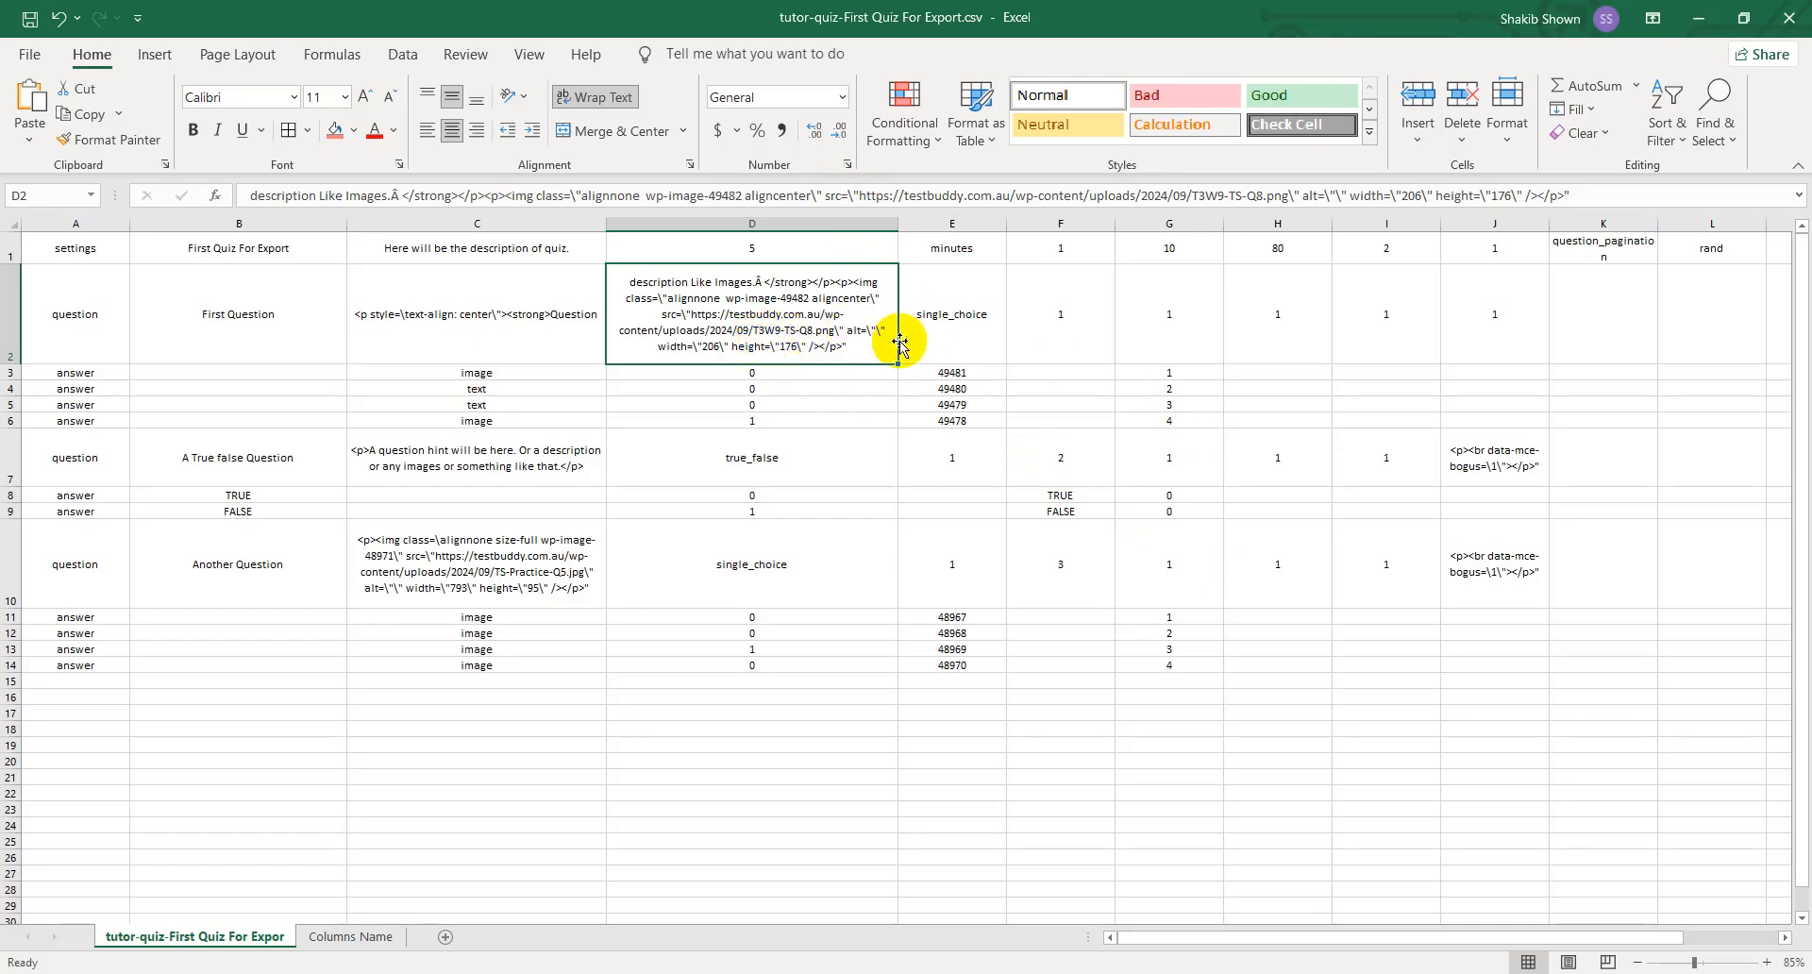
- Copy the full HTML description from cell D2 and switch to the browser, maximizing its window
double_click(837, 331)
key(ctrl+a)
key(ctrl+c)
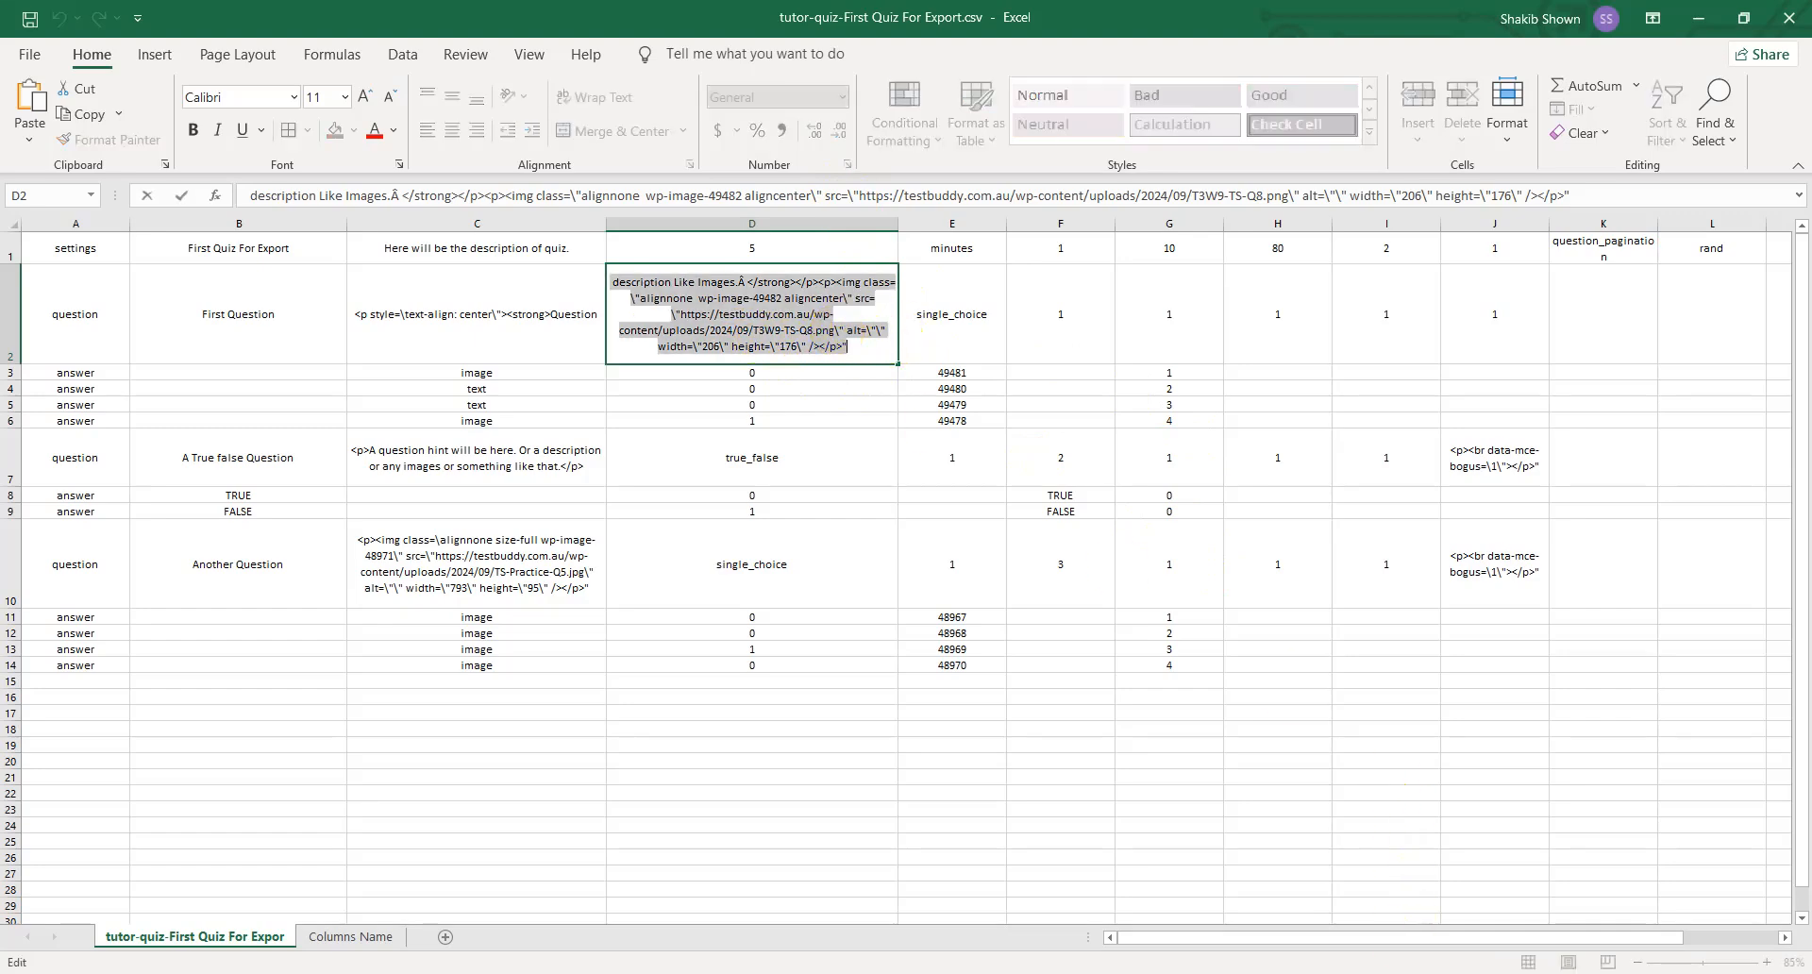
key(alt+Tab)
click(1733, 19)
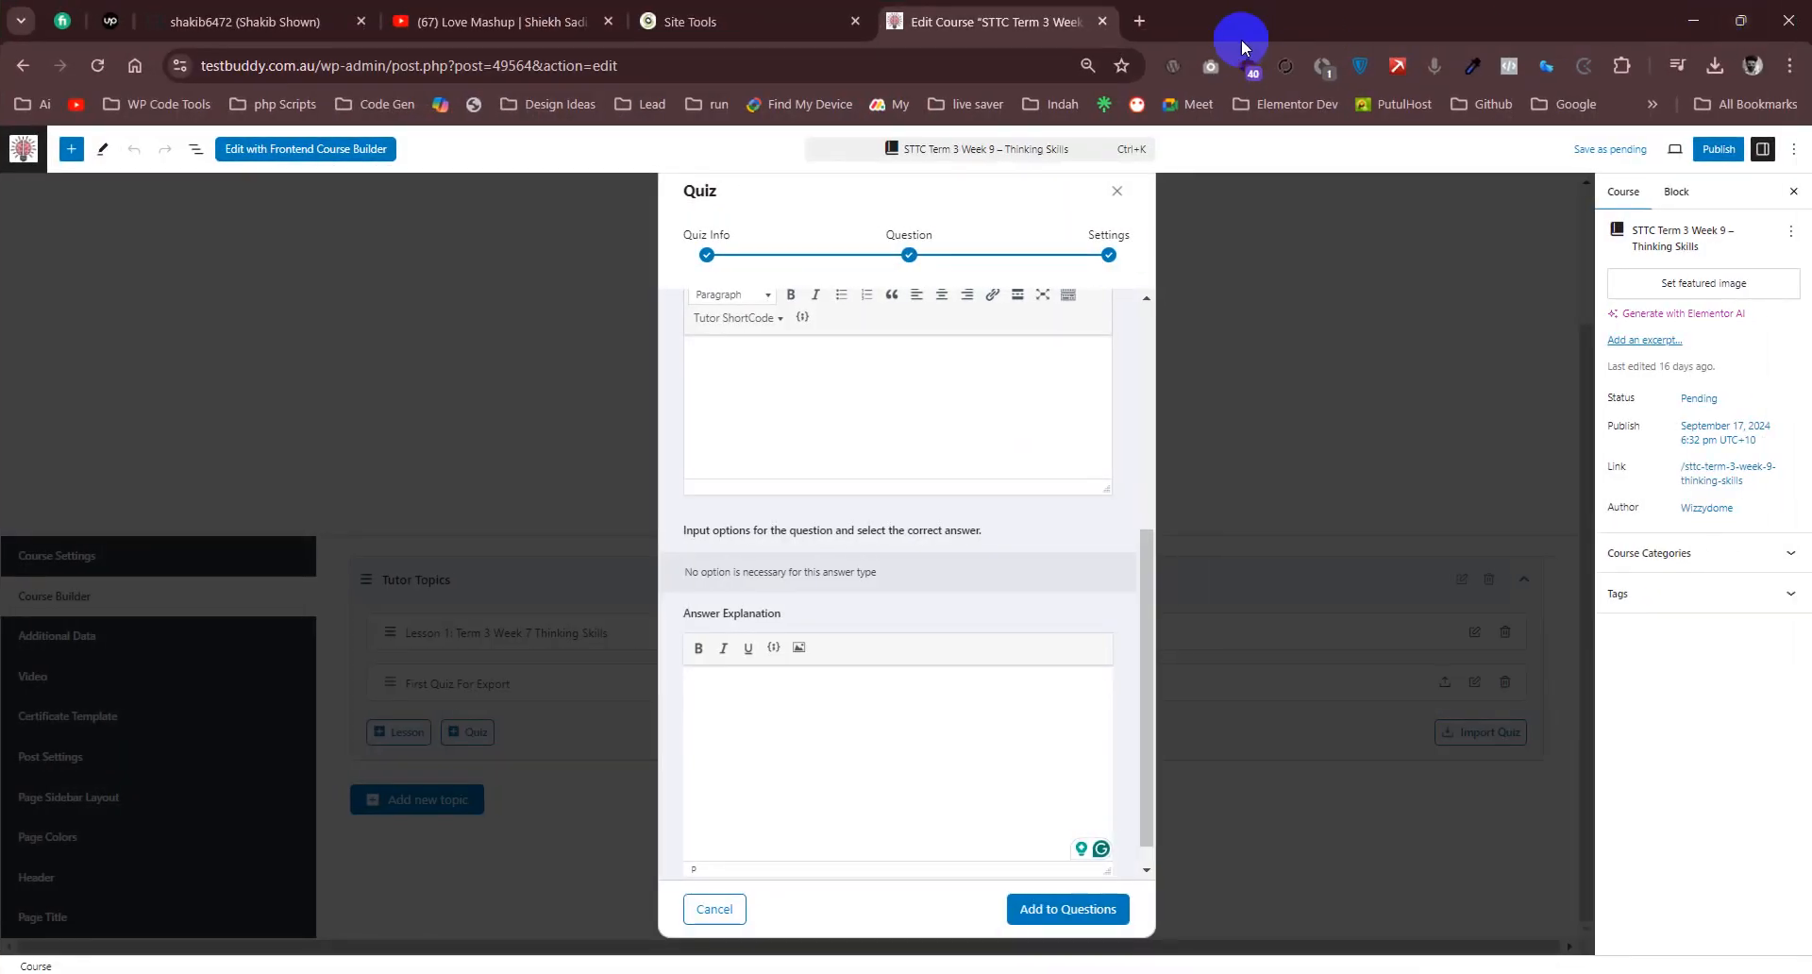
- Search the web for "online html editor" in a new browser tab
click(1136, 26)
text(onil)
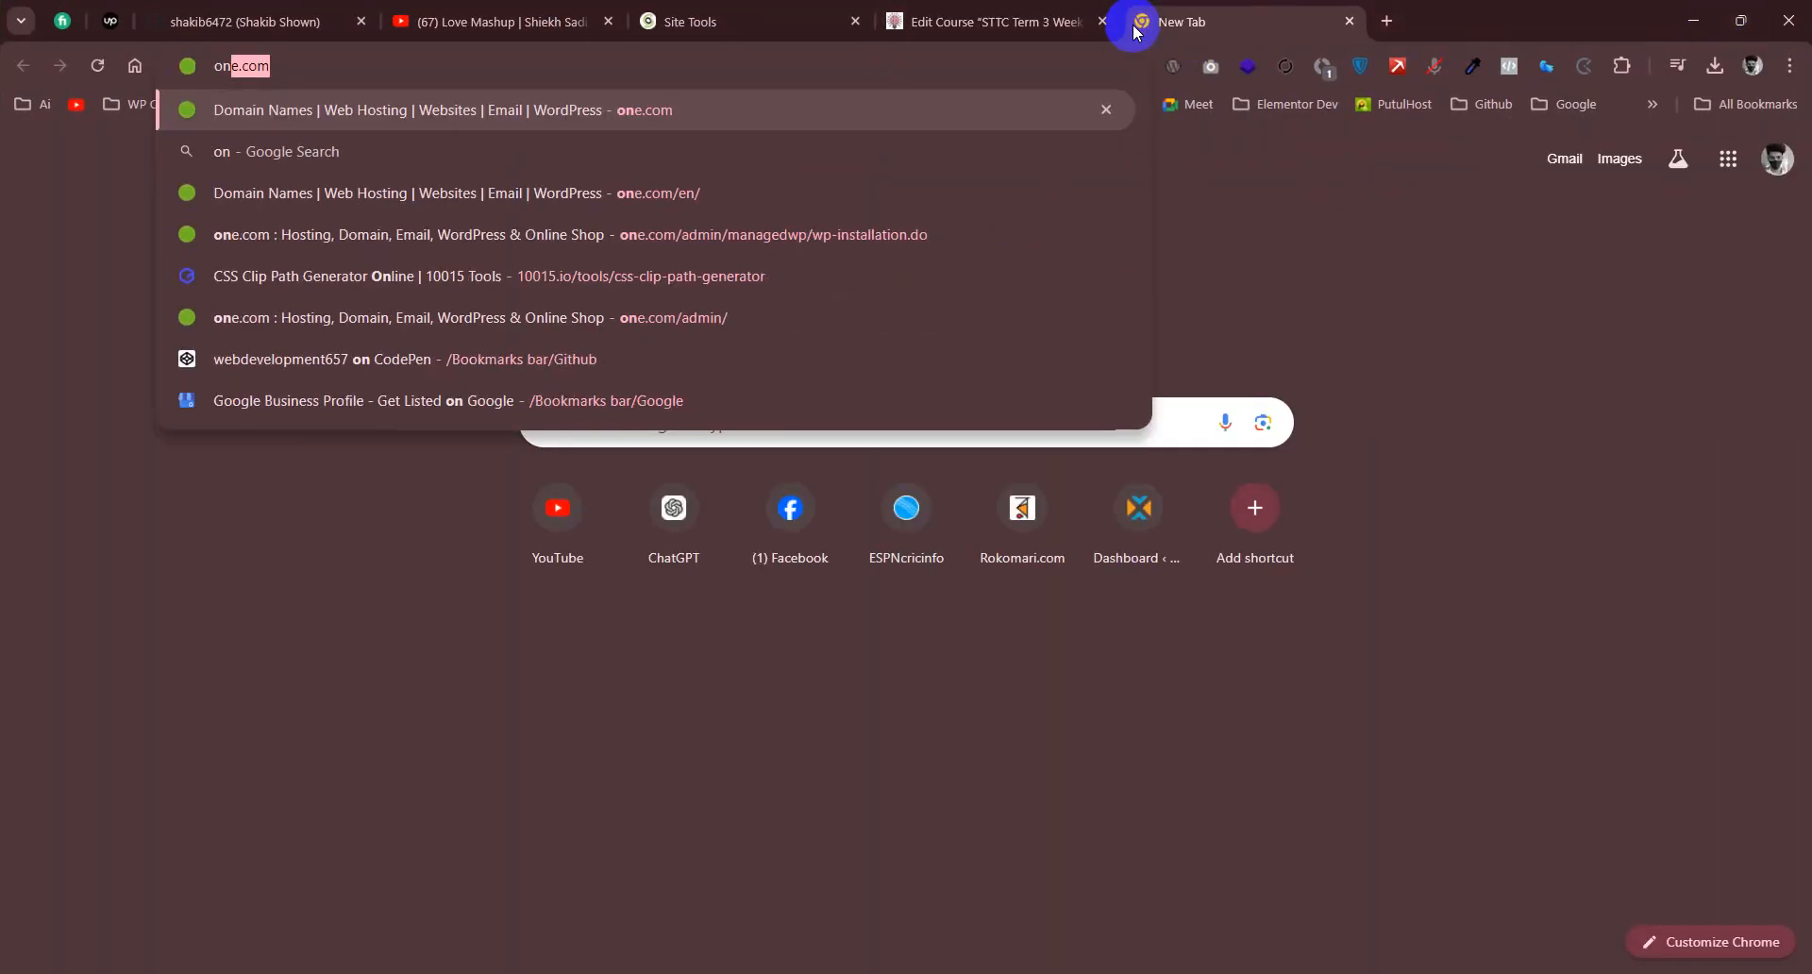
text(ne)
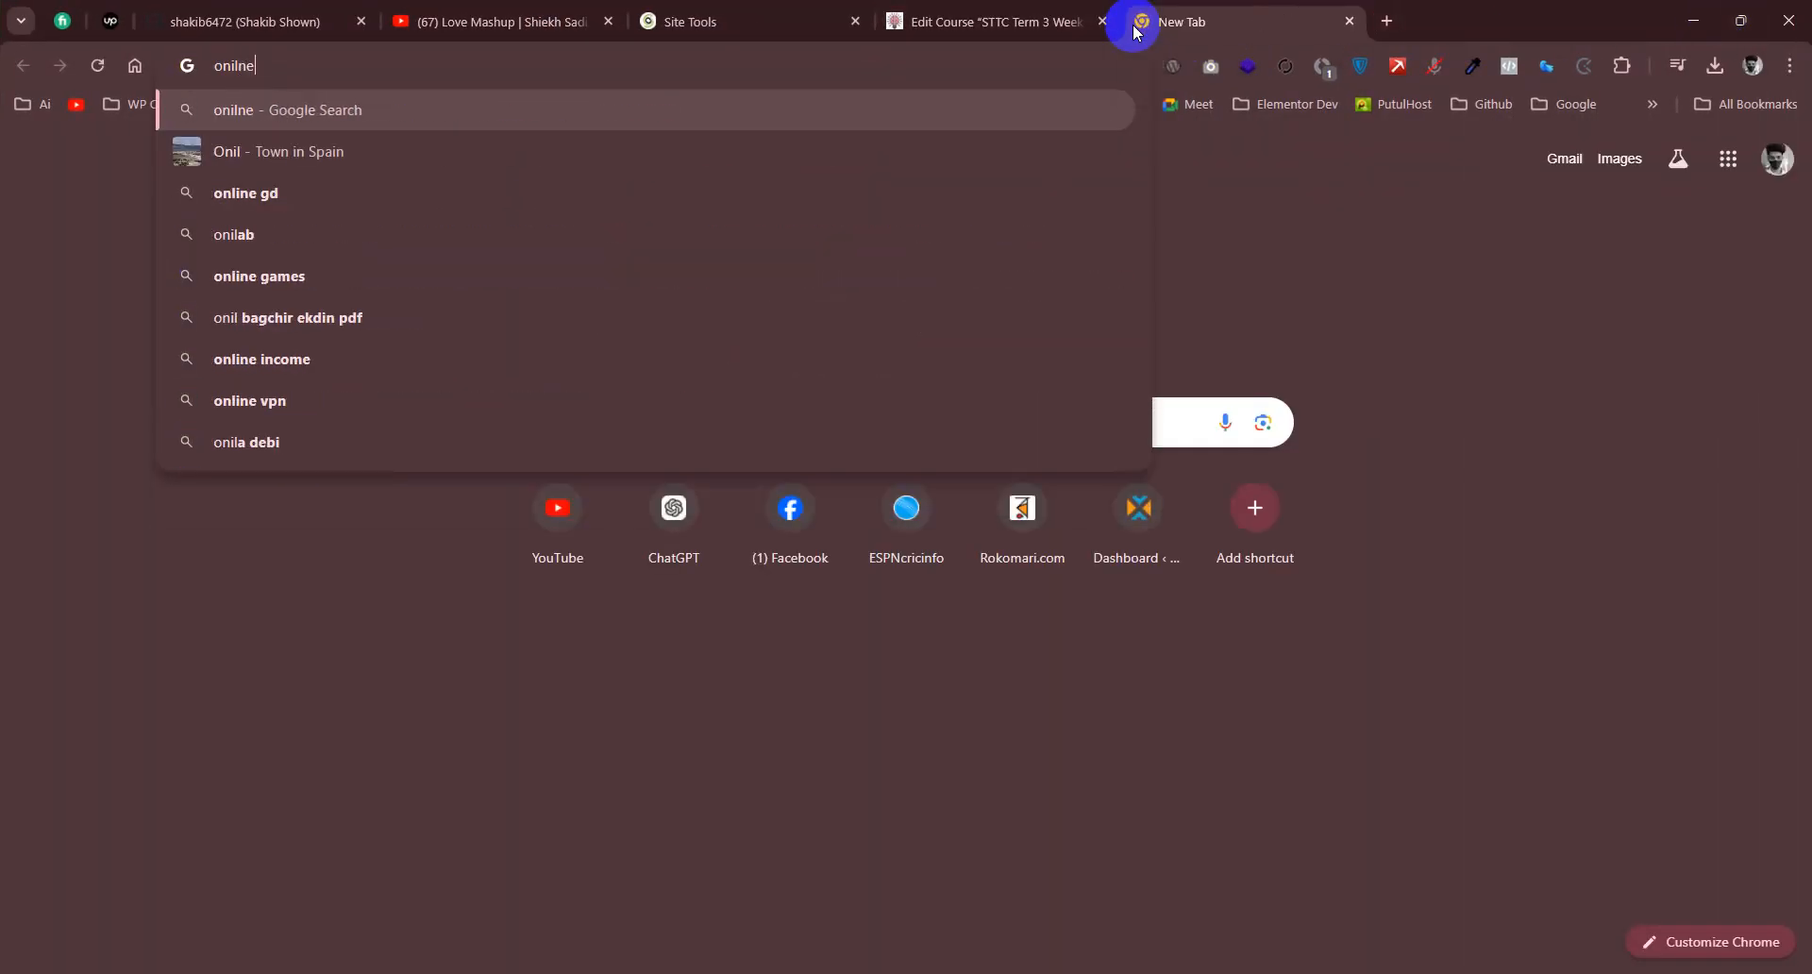
text( htrm)
key(BackSpace)
key(BackSpace)
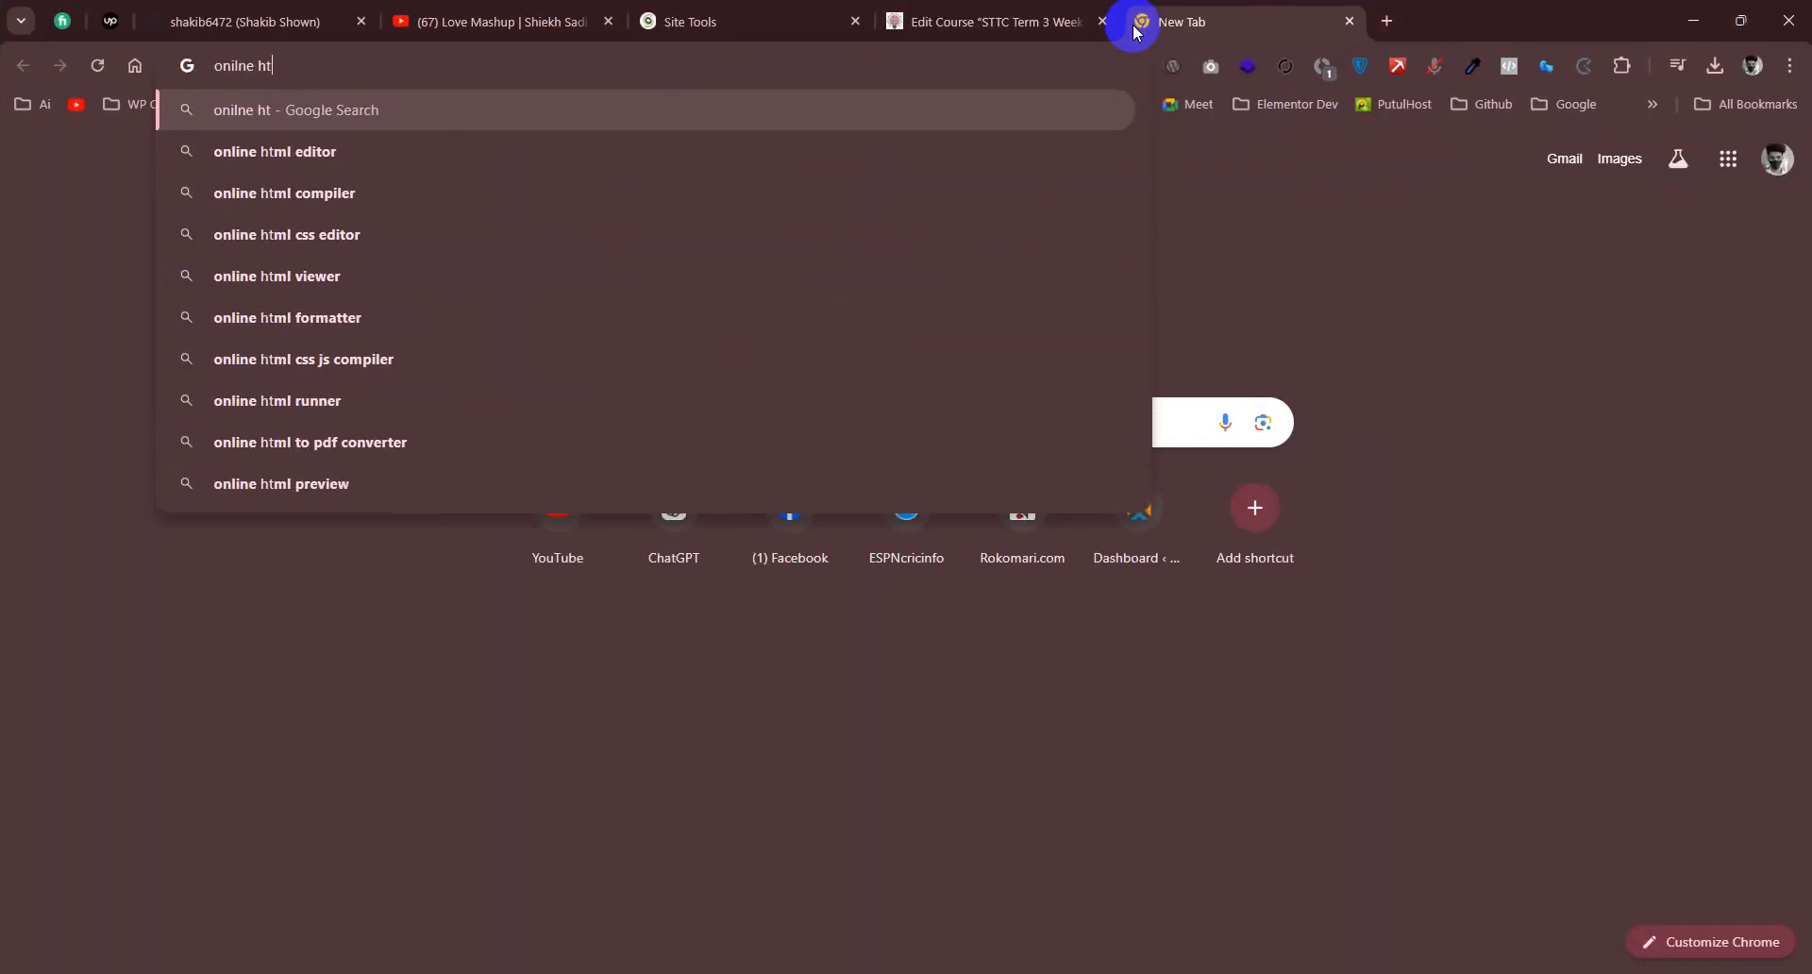
text(ml)
key(Down)
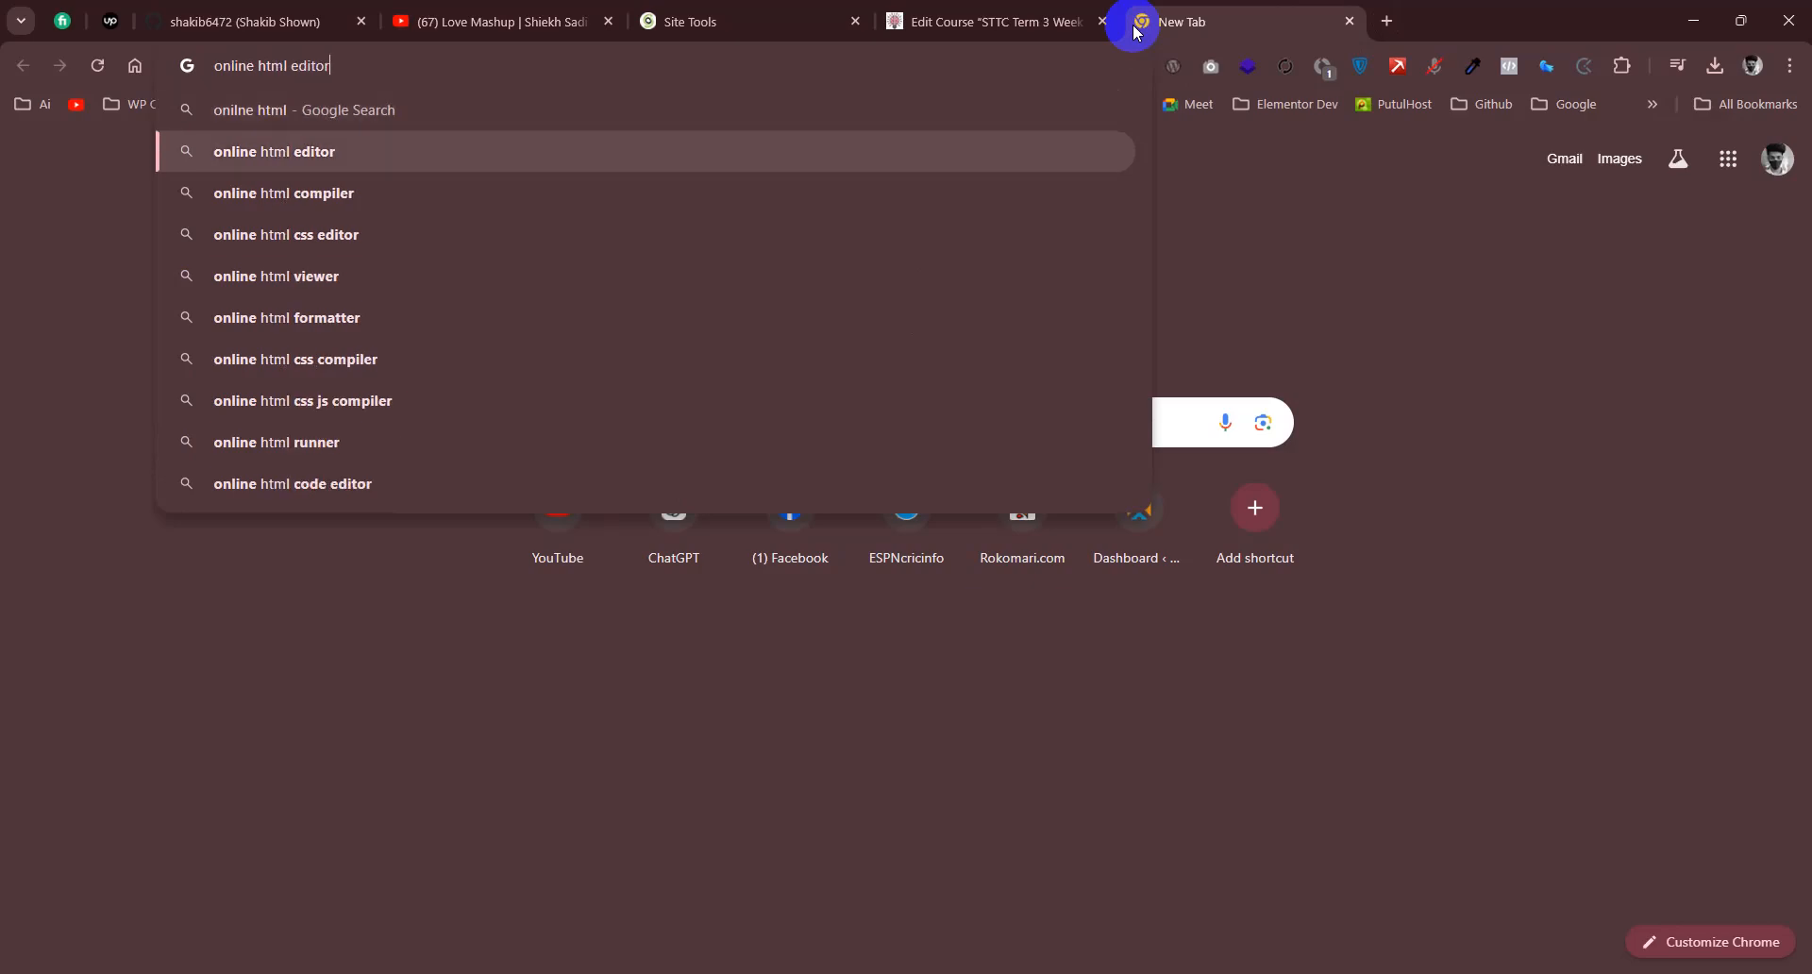
key(Return)
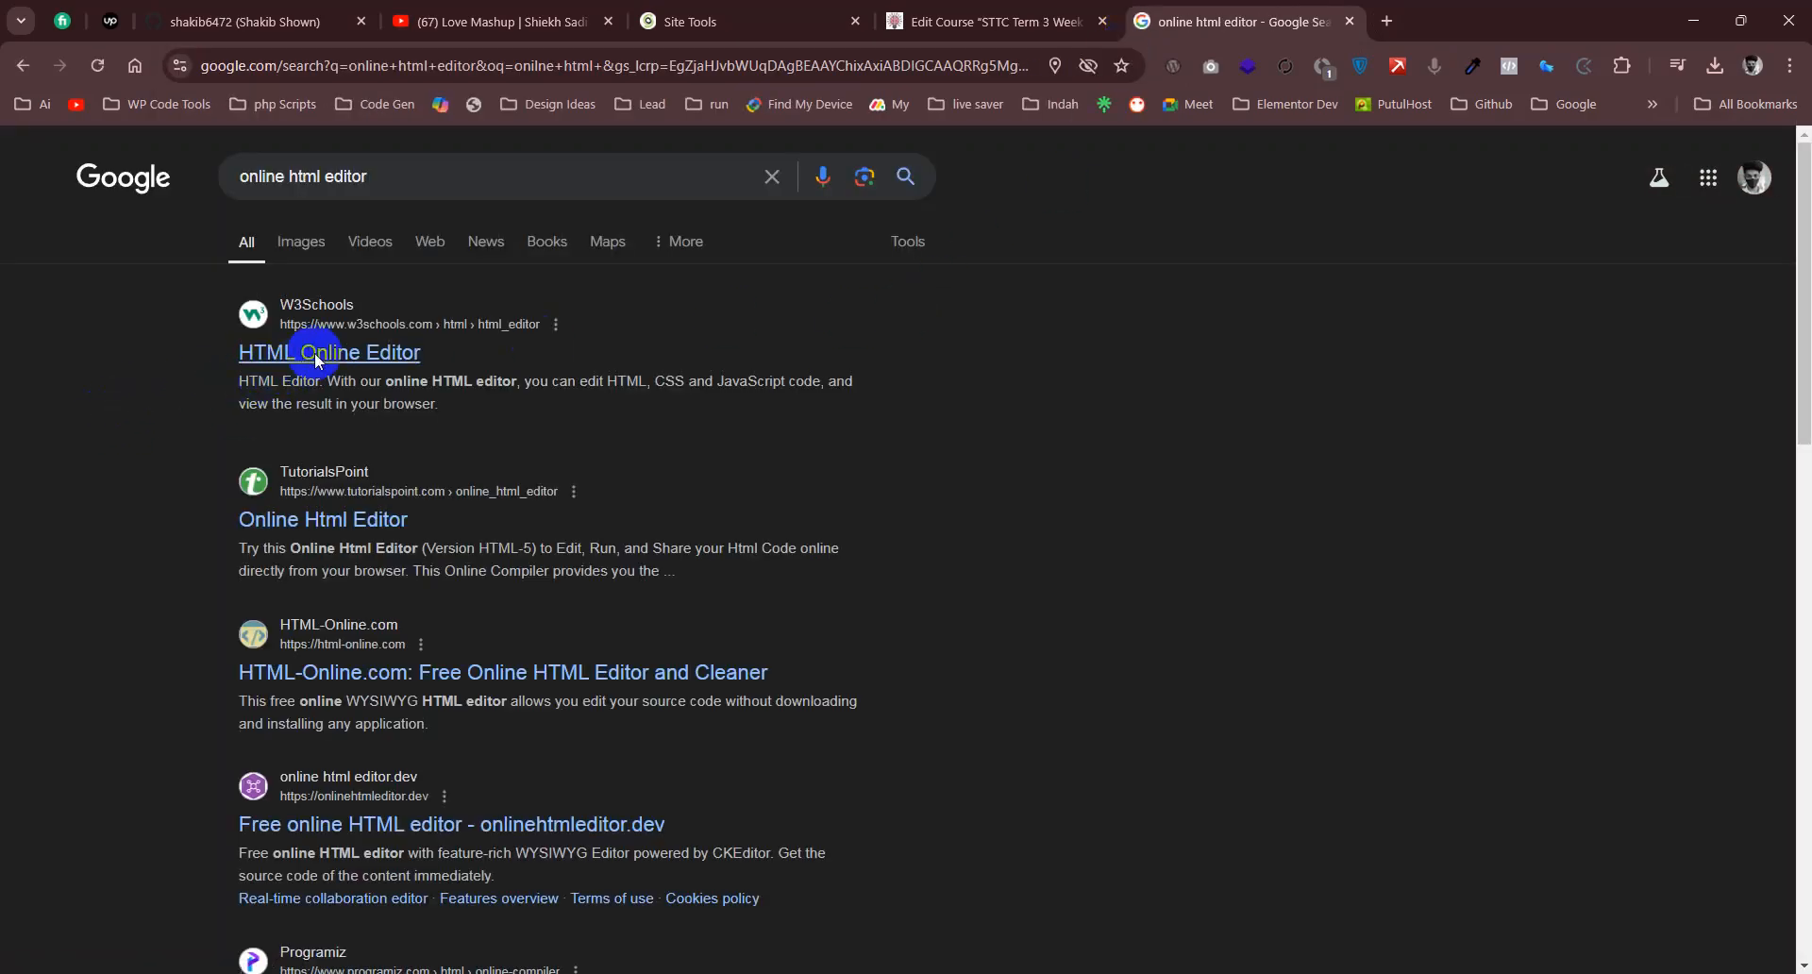
- Open the W3Schools HTML Online Editor result and launch its Try it Yourself editor
click(314, 353)
scroll(608, 611, down, 2)
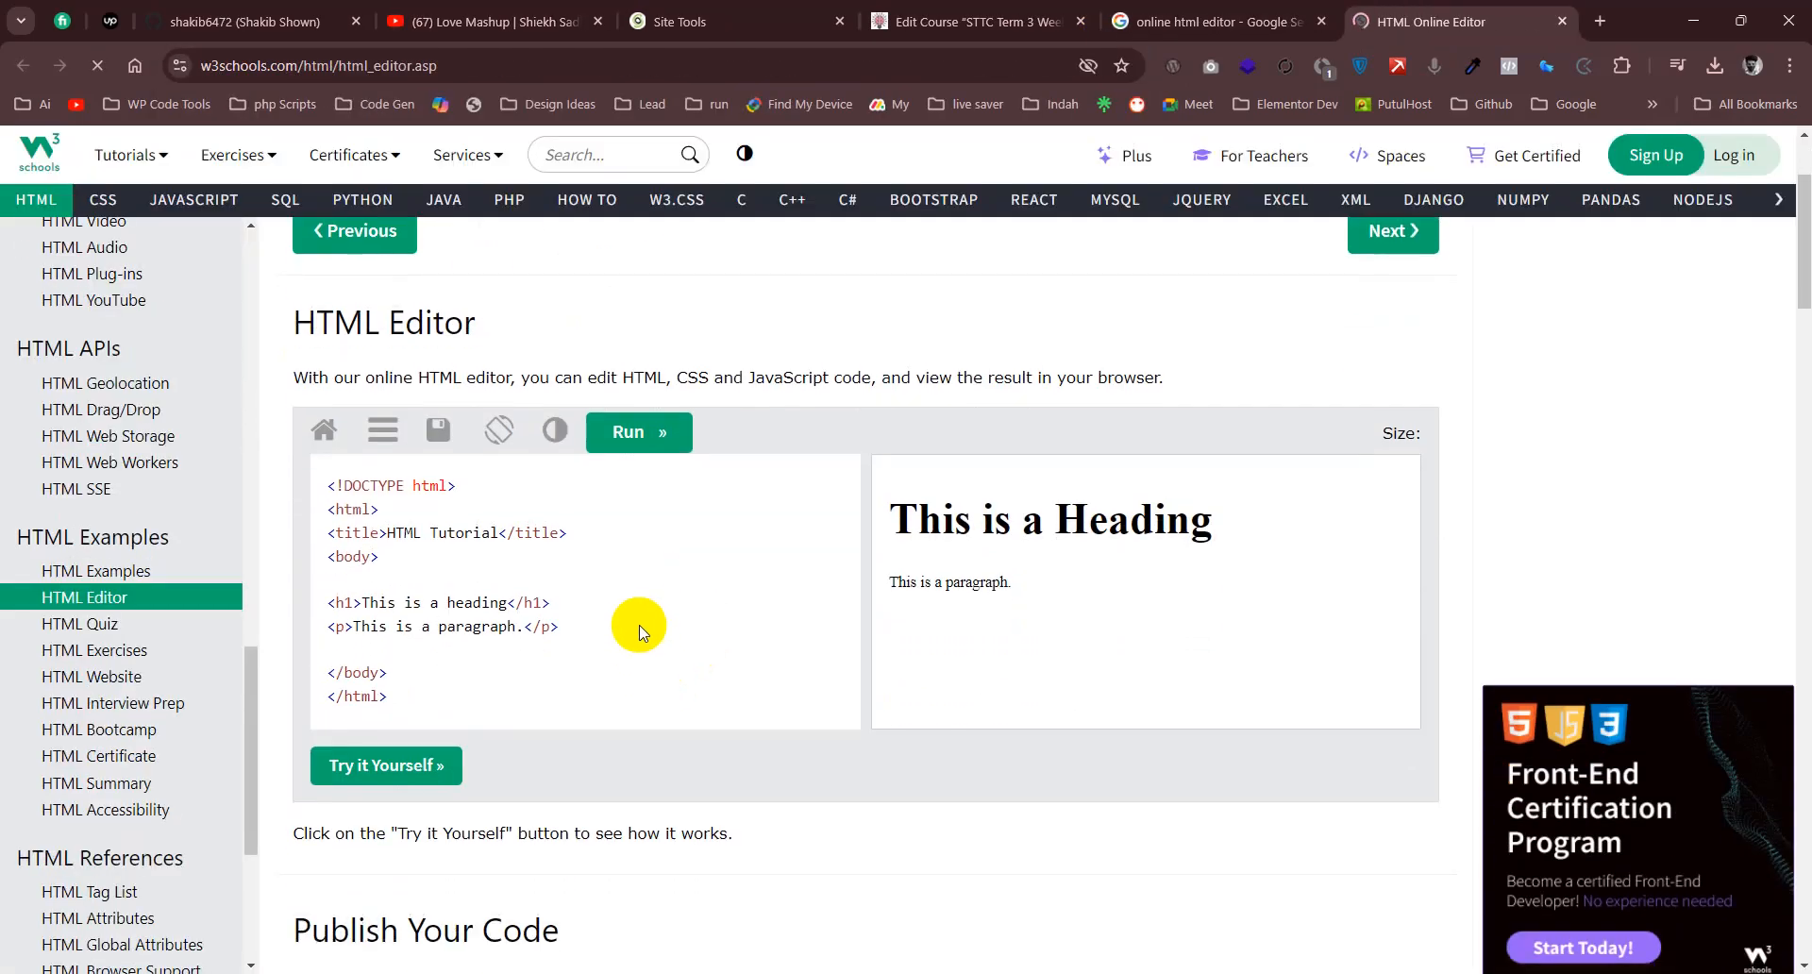
key(ctrl+a)
click(614, 507)
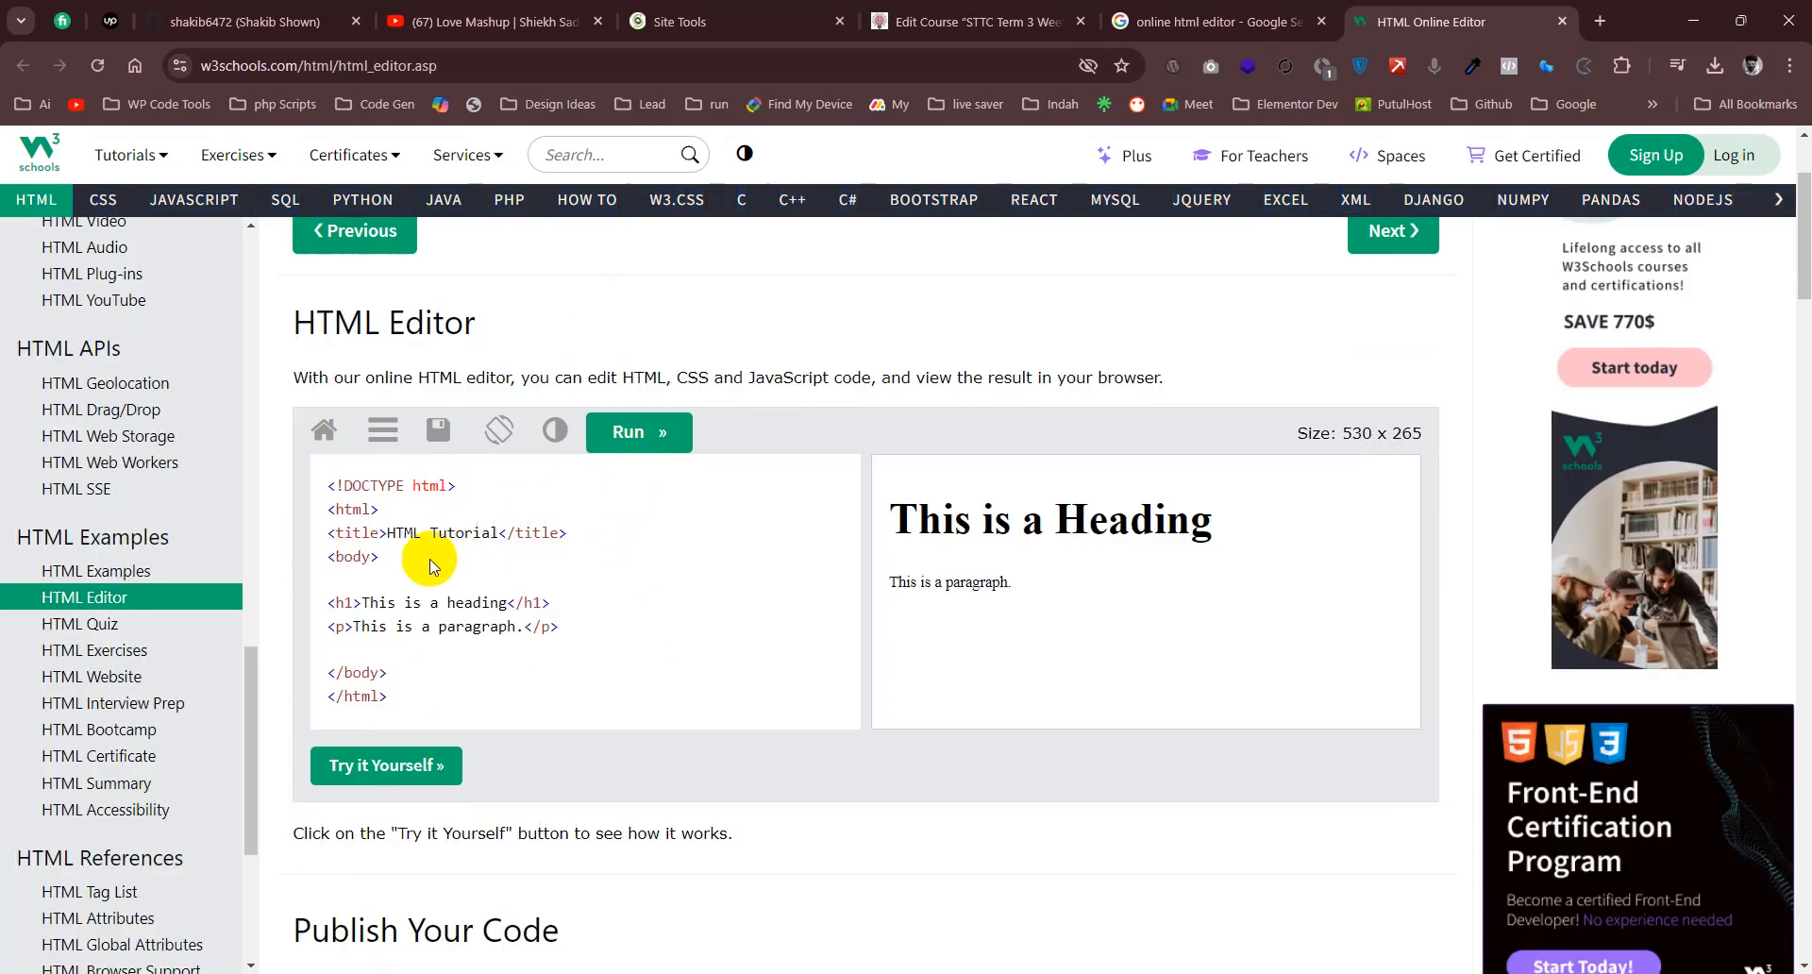
click(377, 762)
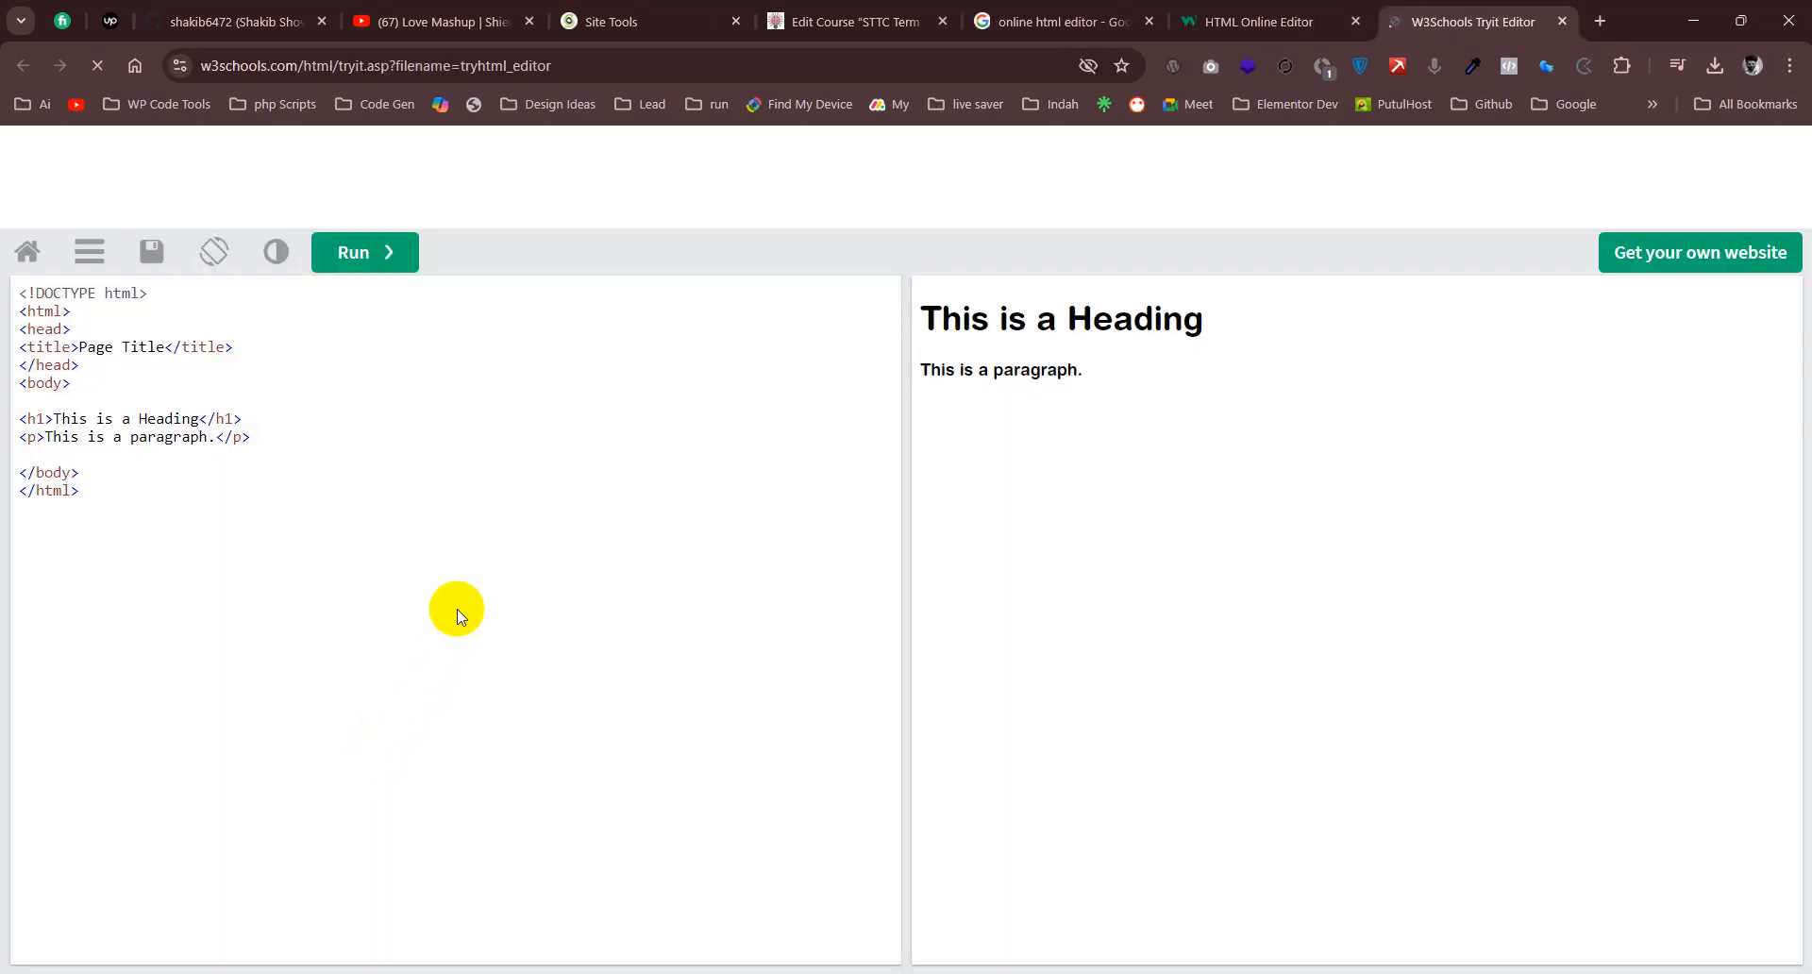
- Replace the sample heading and paragraph in the editor's body with the copied D2 HTML and run the code
drag(242, 418, 26, 457)
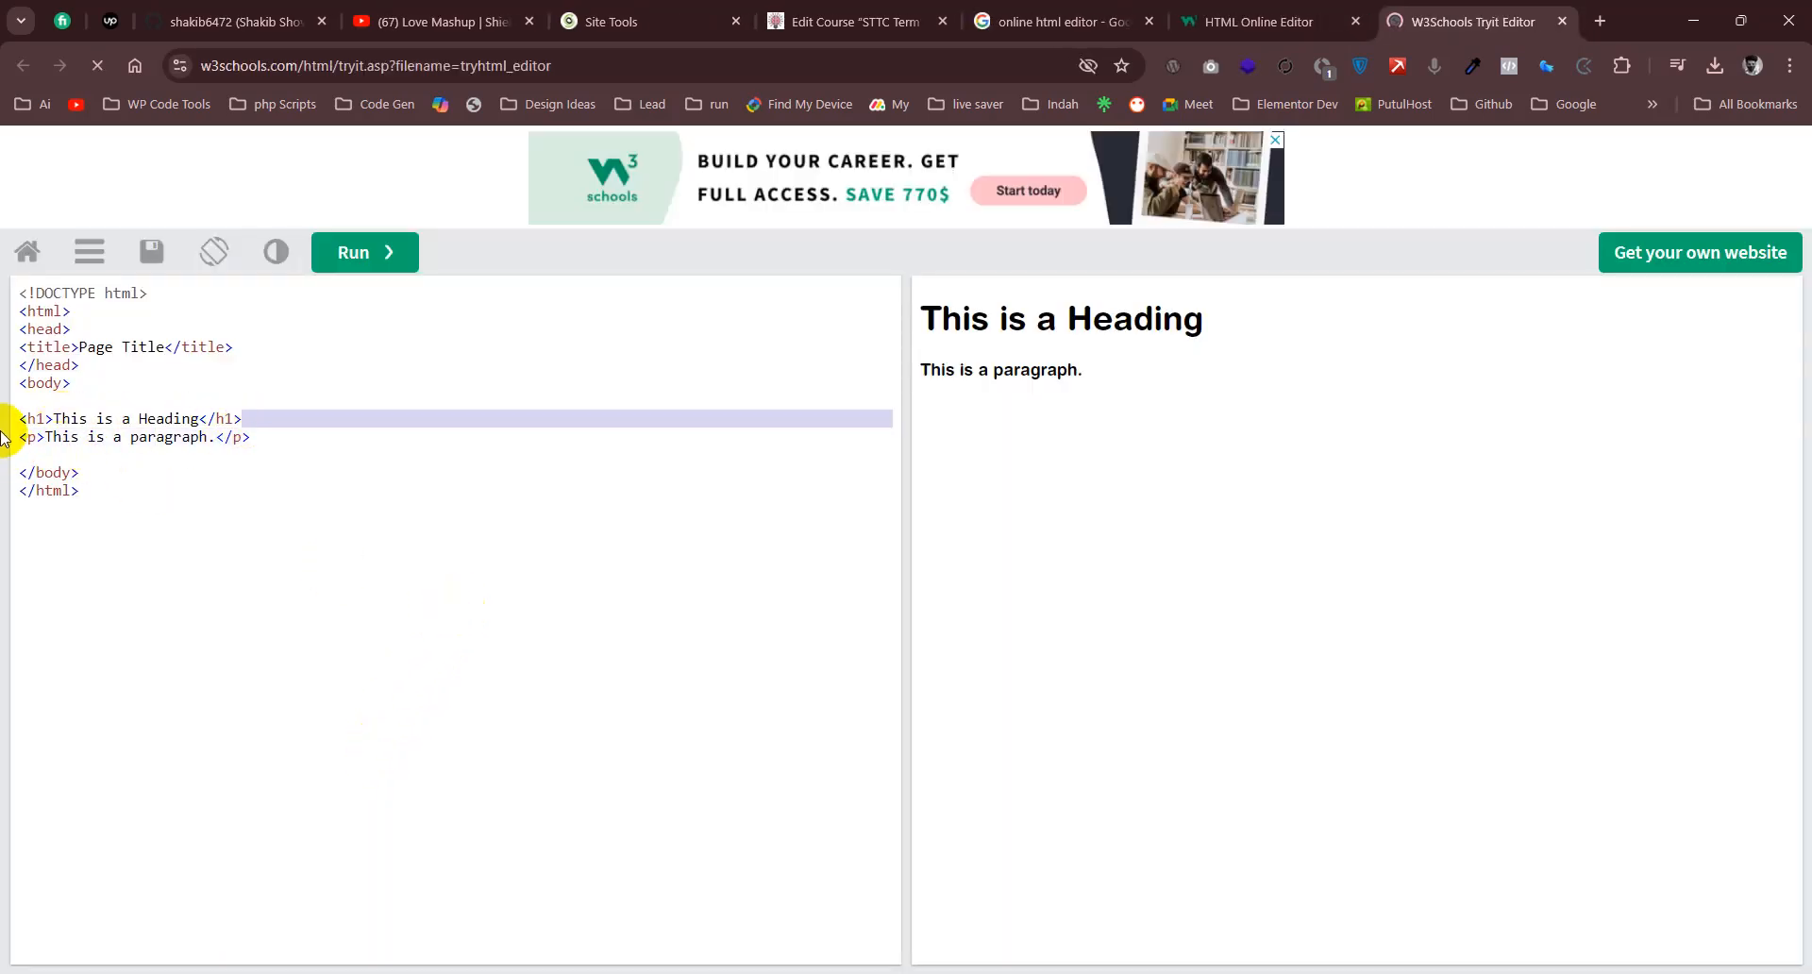
drag(281, 436, 3, 412)
text("description Like Images.Â </strong></p><p><img class=\"alignnone  wp-image-49482 aligncenter\" src=\"https://testbuddy.com.au/wp-content/uploads/2024/09/T3W9-TS-Q8.png\" alt=\"\" width=\"206\" height=\"176\" /></p>")
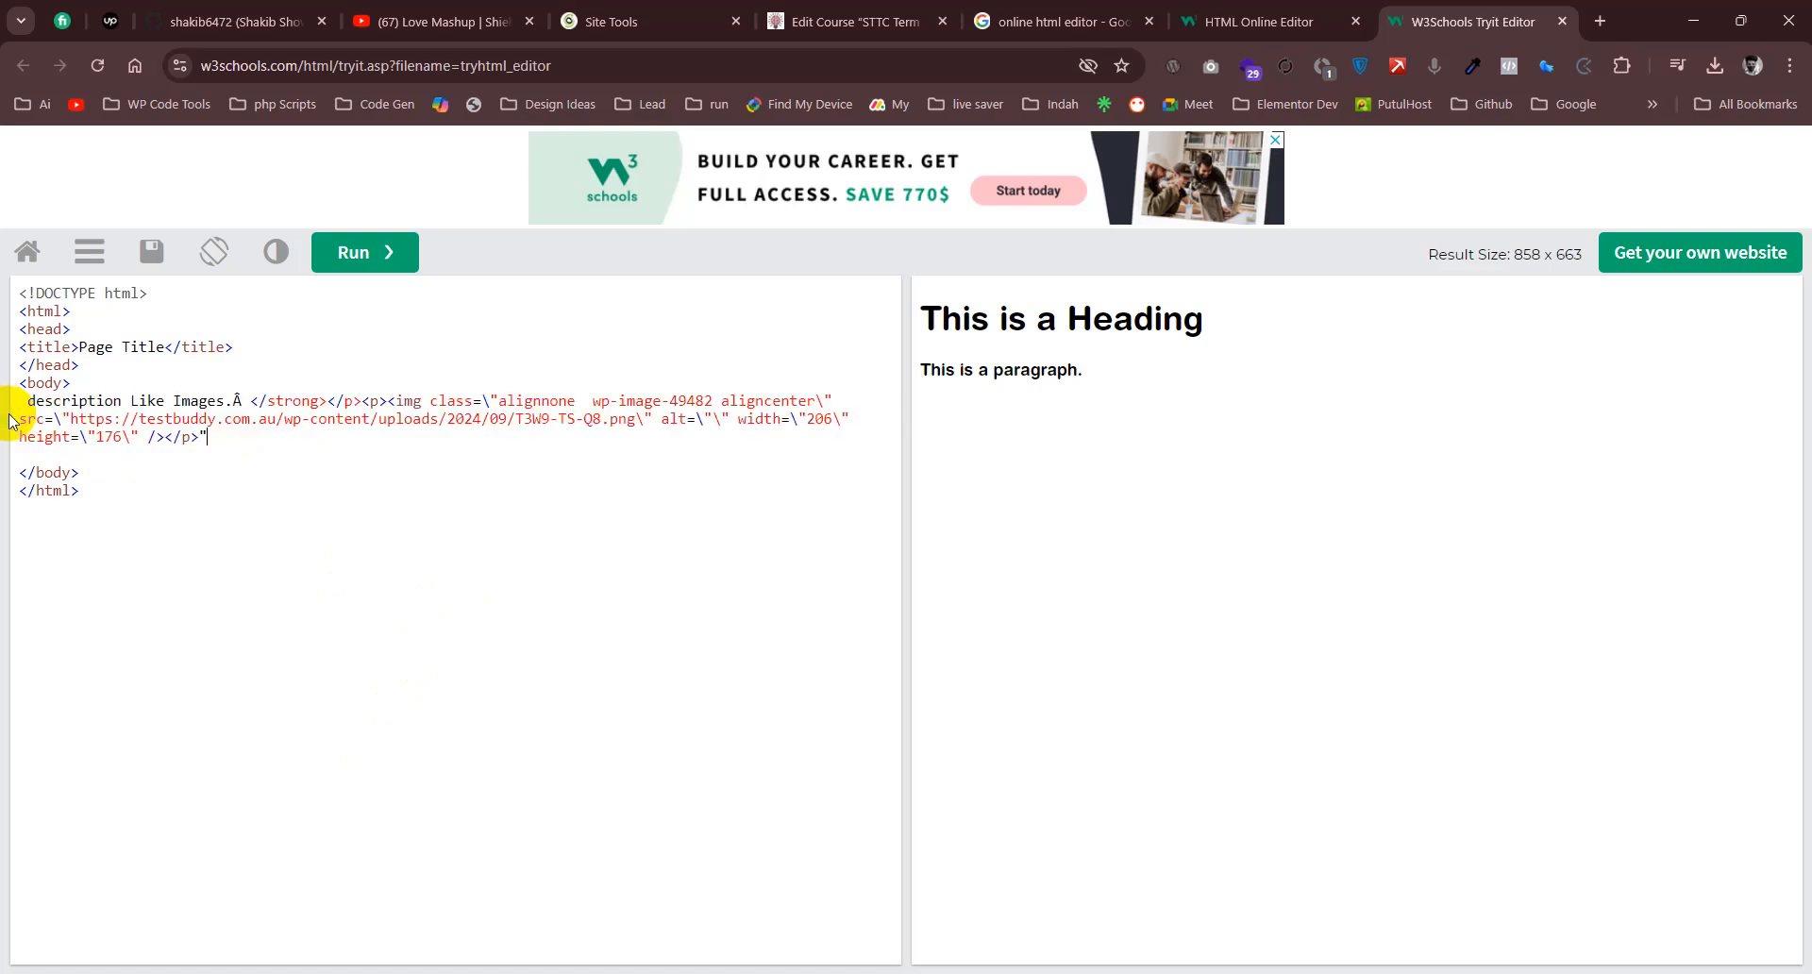
click(352, 255)
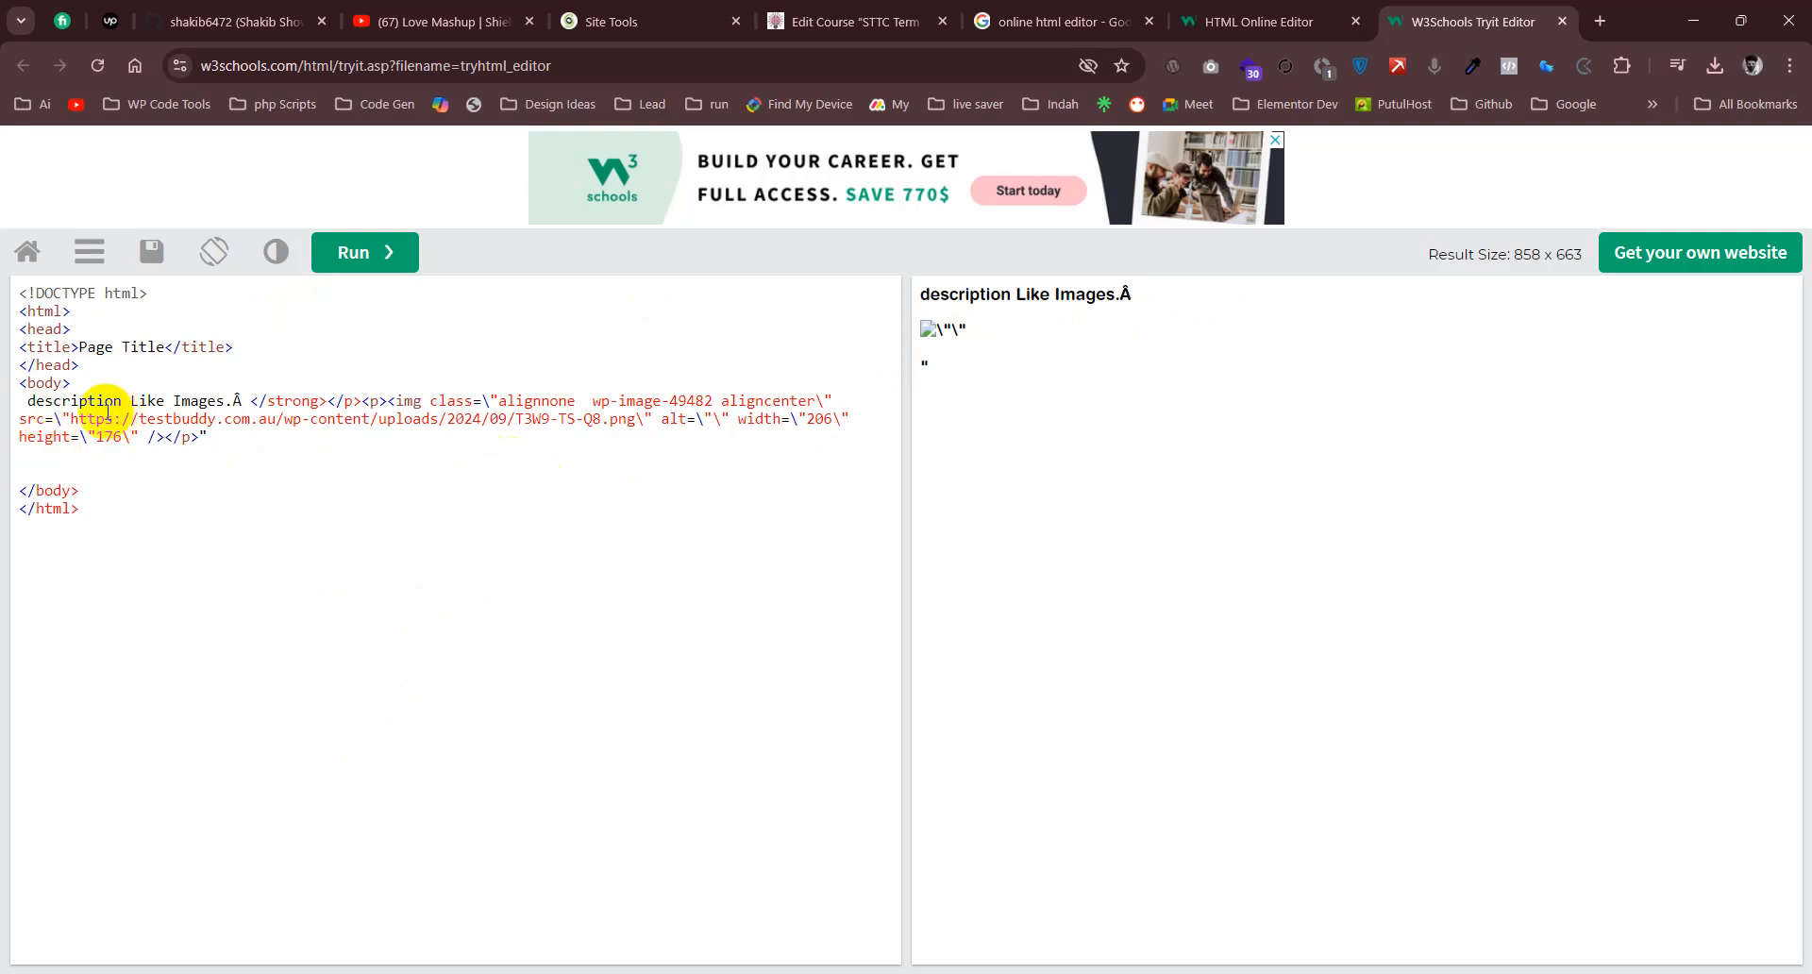
- Examine the backslash before the image URL, and replace the text of Work List.txt in Notepad with the copied D2 HTML
drag(62, 418, 55, 419)
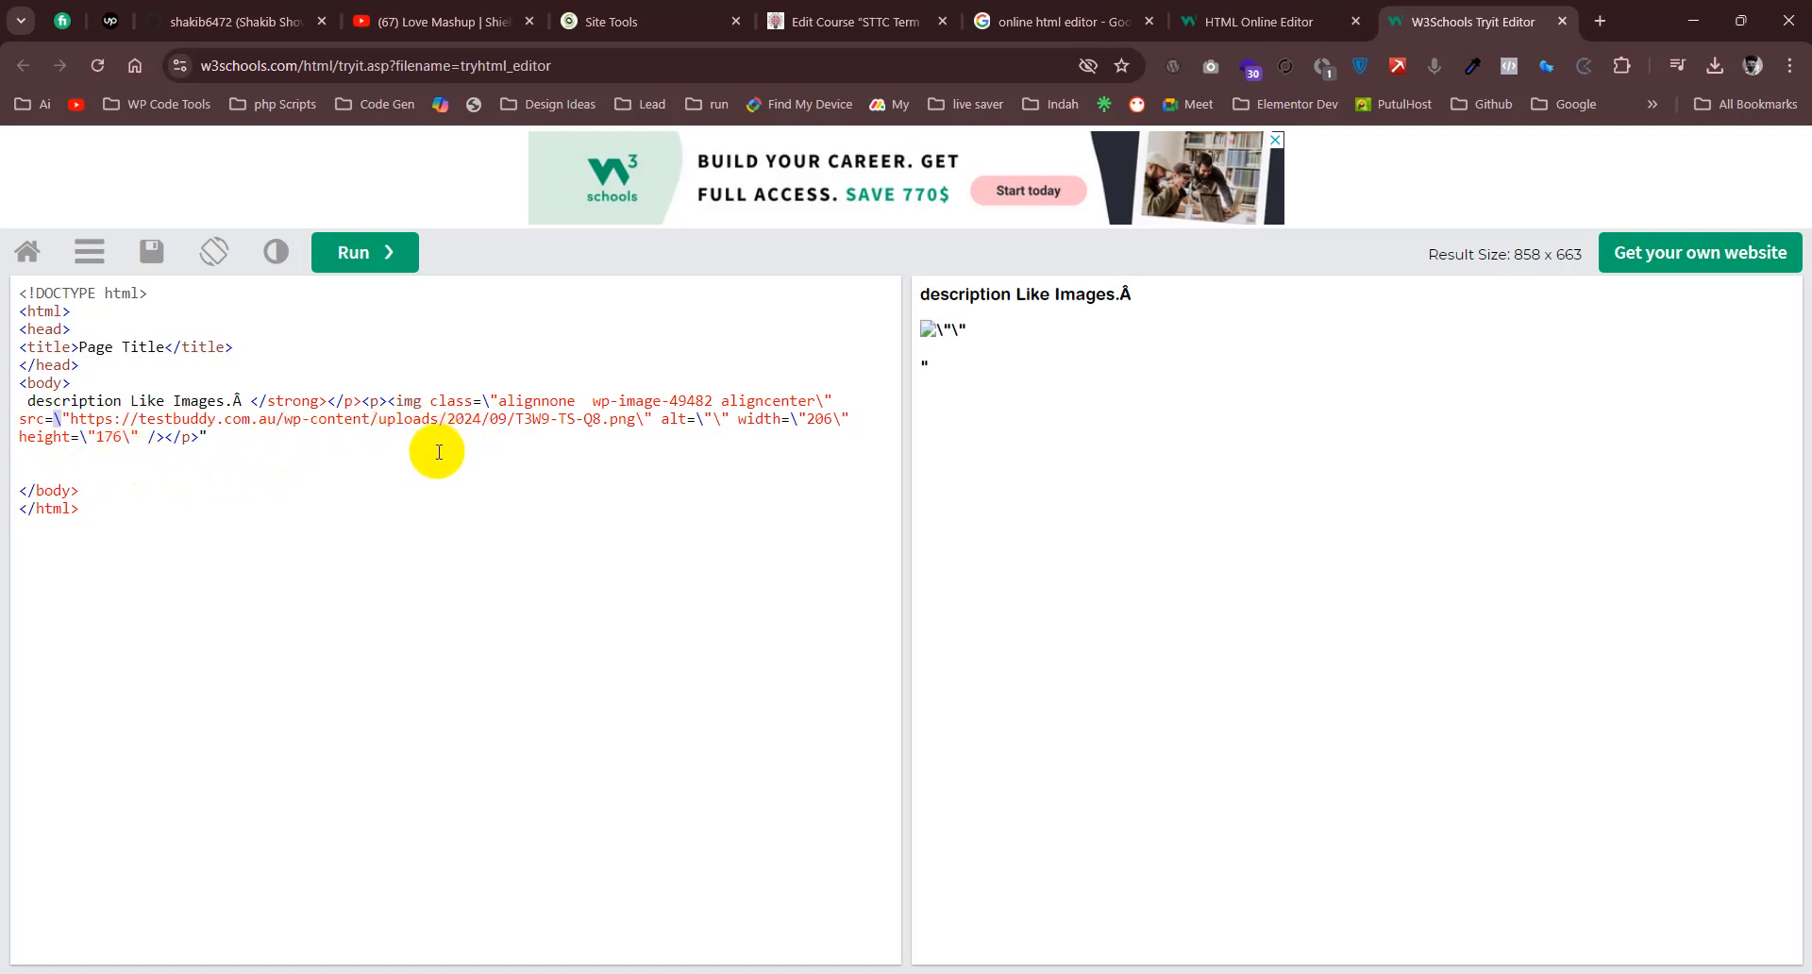
click(849, 973)
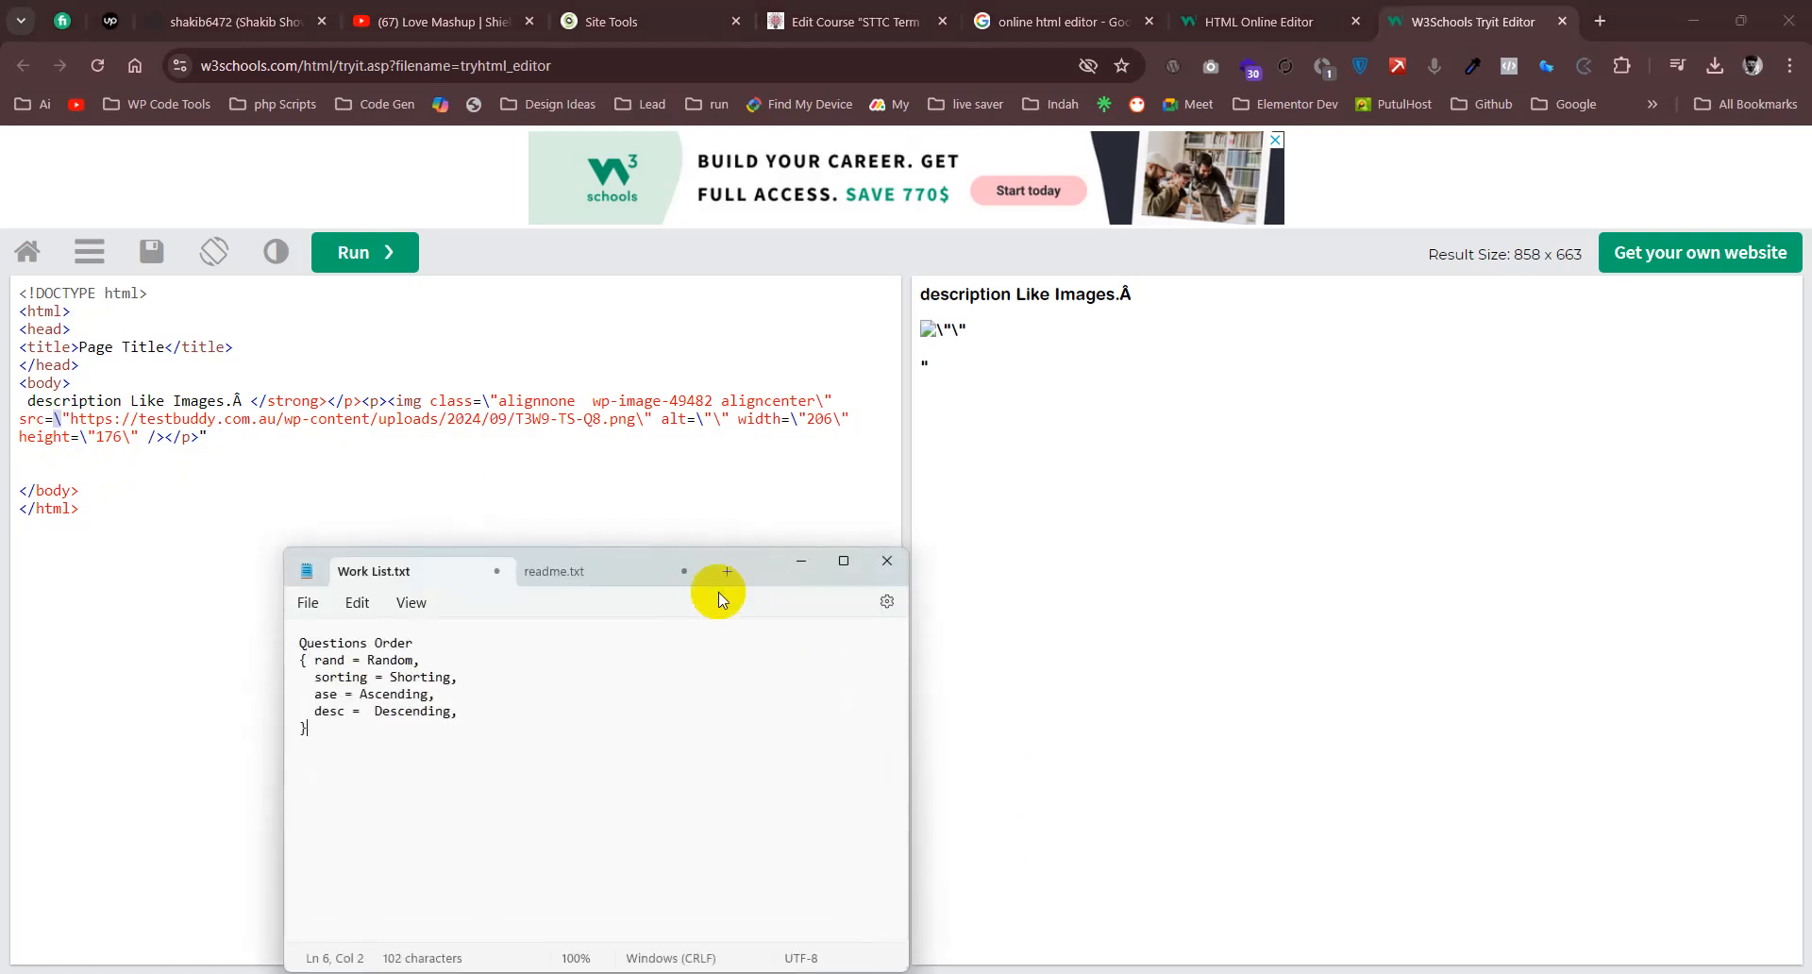
key(ctrl+a)
key(BackSpace)
key(ctrl+v)
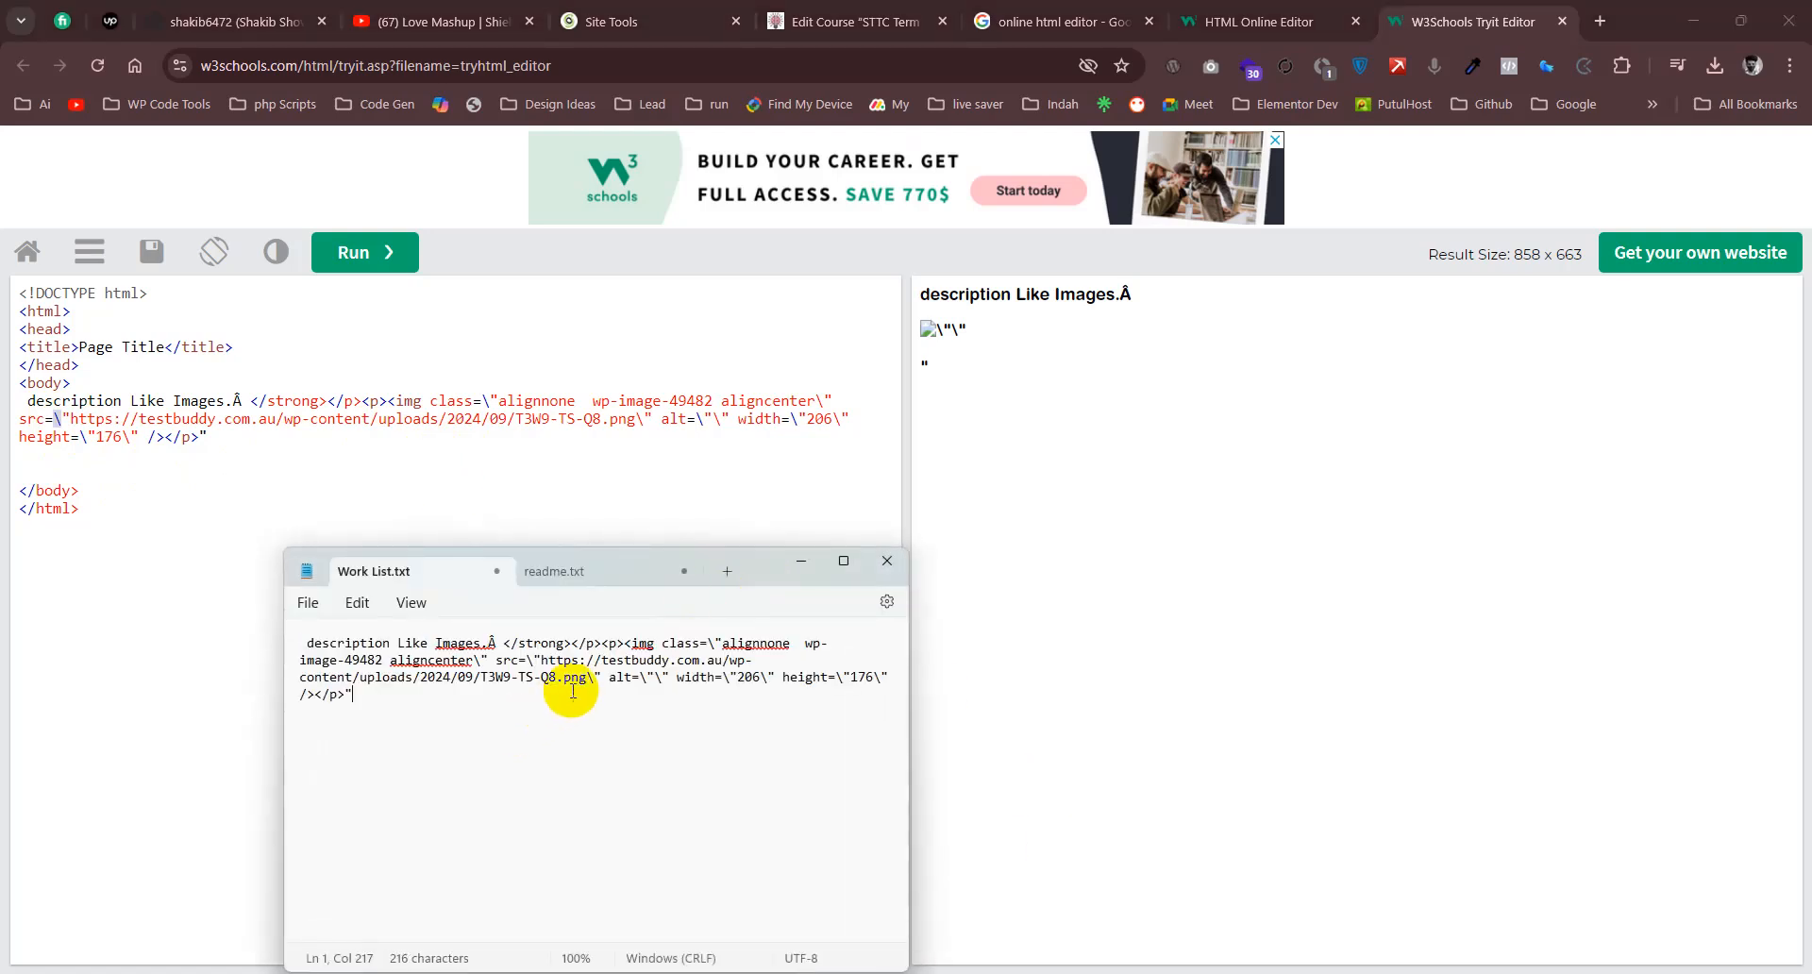
- Move the Notepad window nearer the screen's center and examine the description text before the closing strong tag
drag(765, 566, 1020, 489)
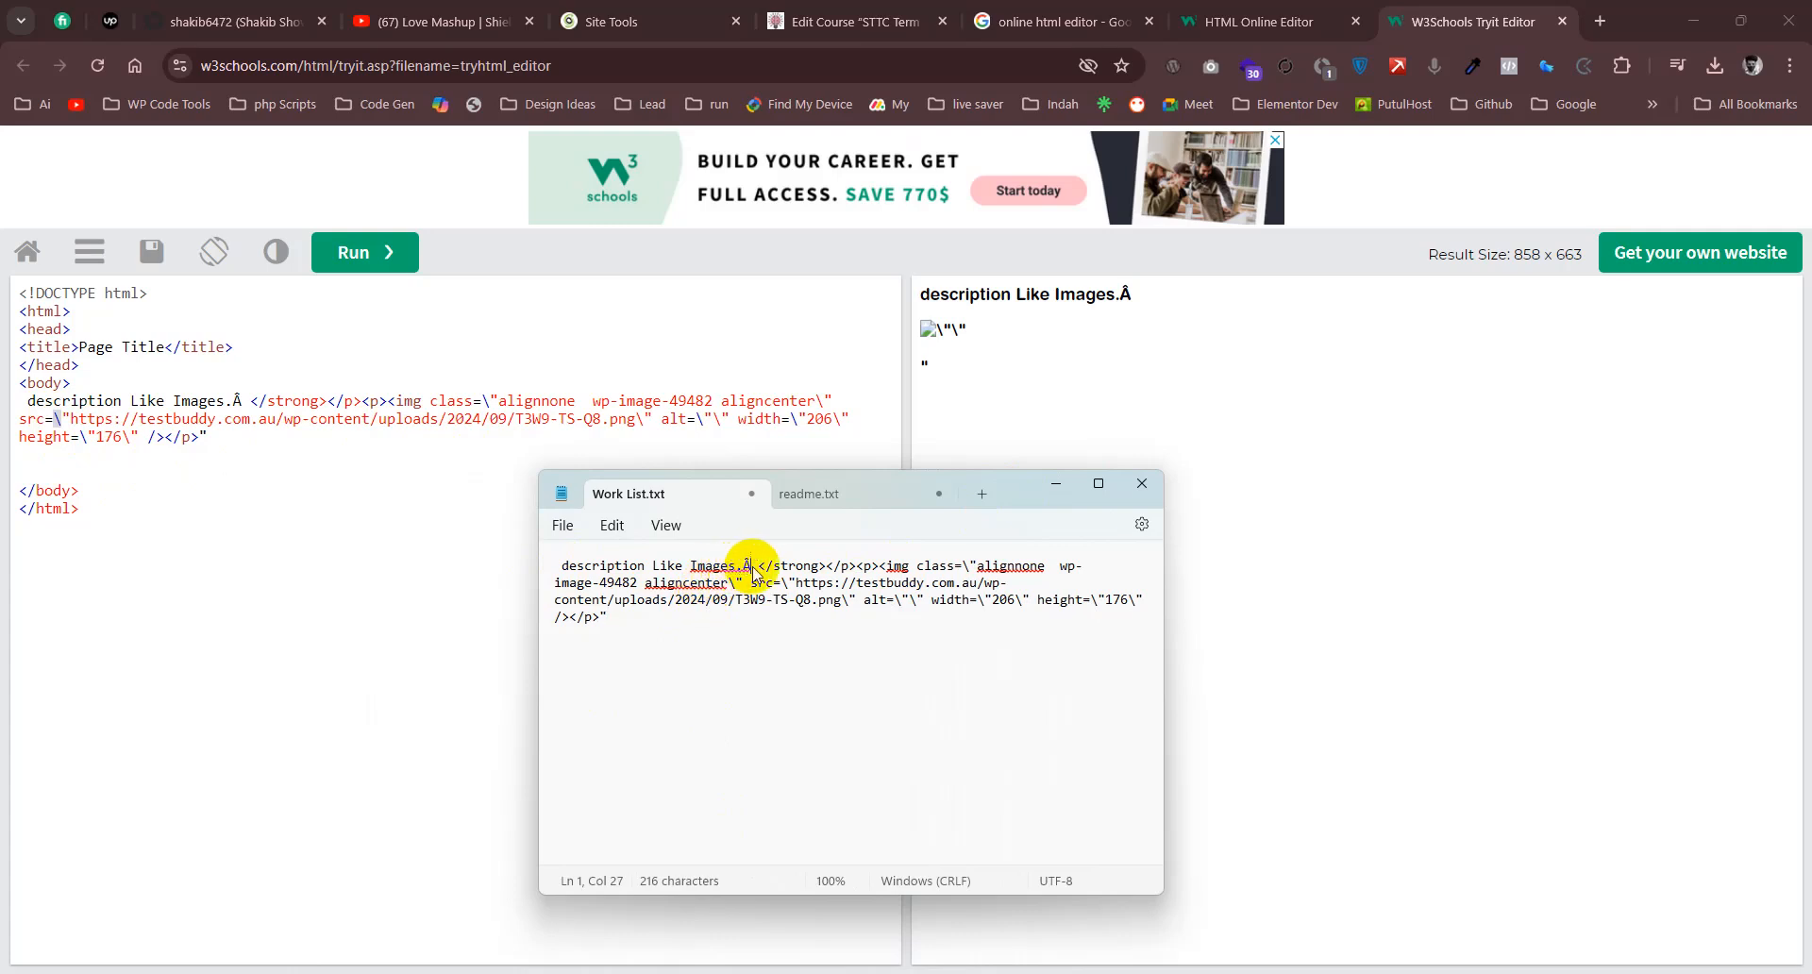
drag(752, 570, 555, 568)
click(782, 734)
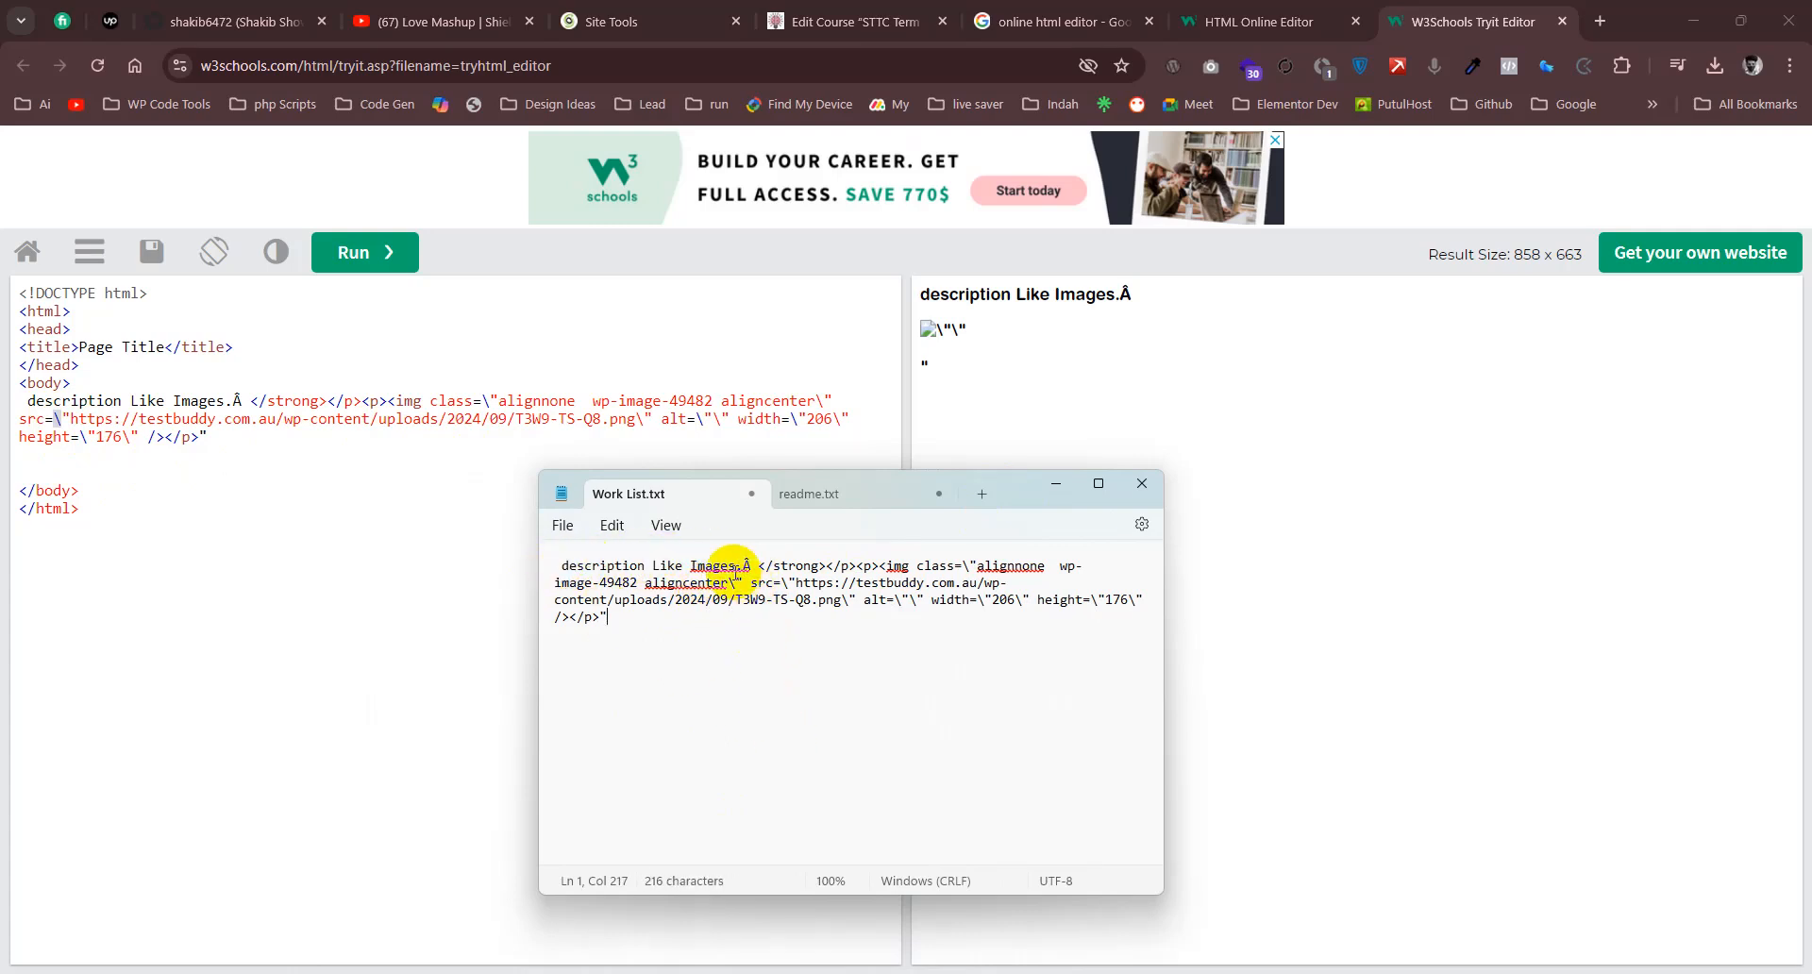
- Insert a space before the stray Â in Work List.txt and highlight the description text preceding it
click(740, 569)
click(766, 602)
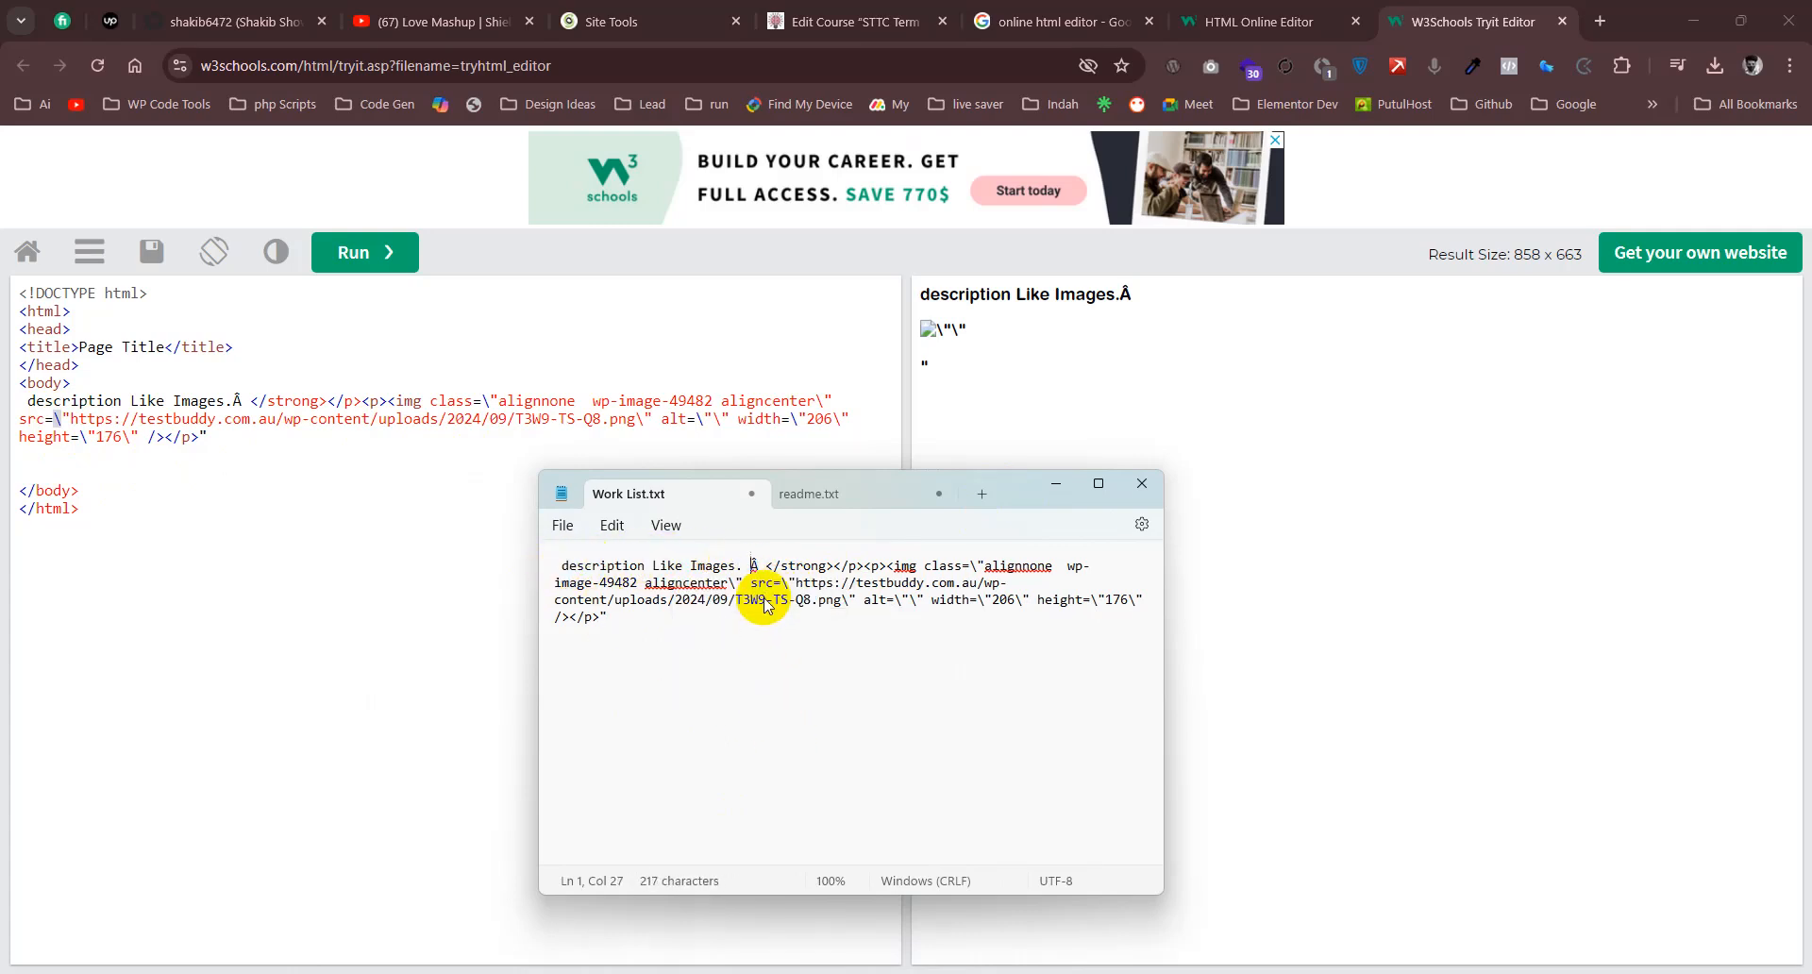
drag(742, 567, 555, 567)
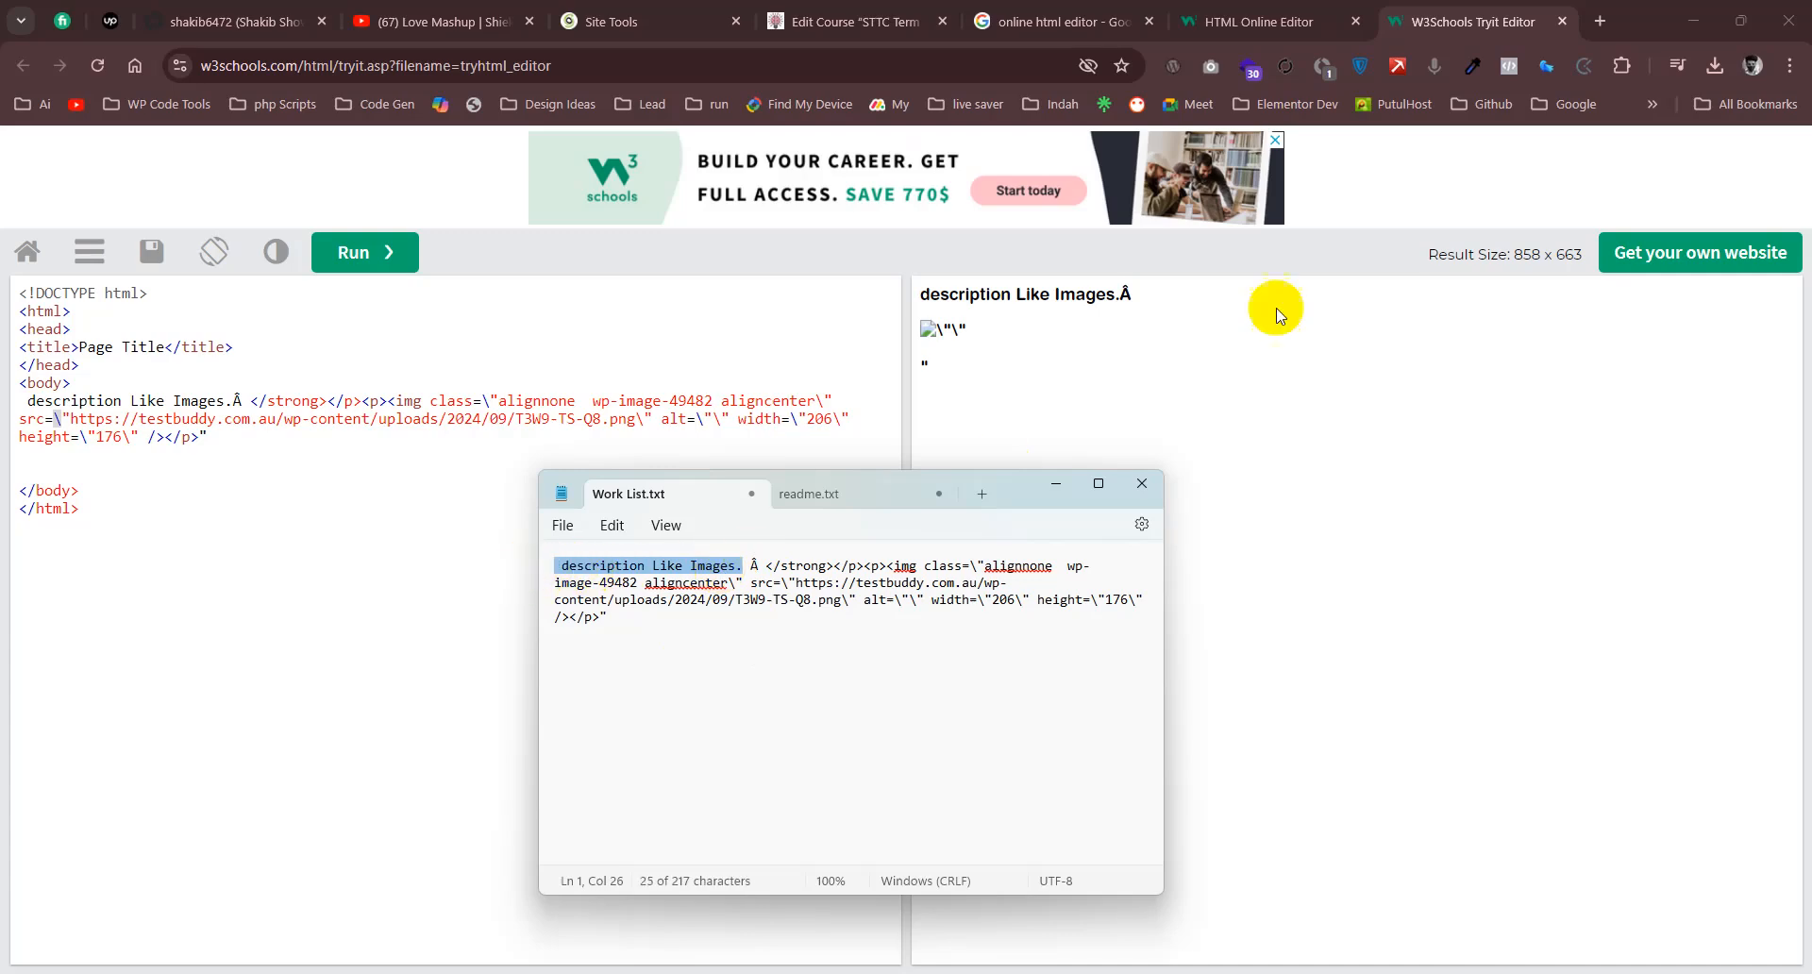
- Switch to the course editor in the browser, look through the Question 7461 form and cancel it without adding the question
click(853, 13)
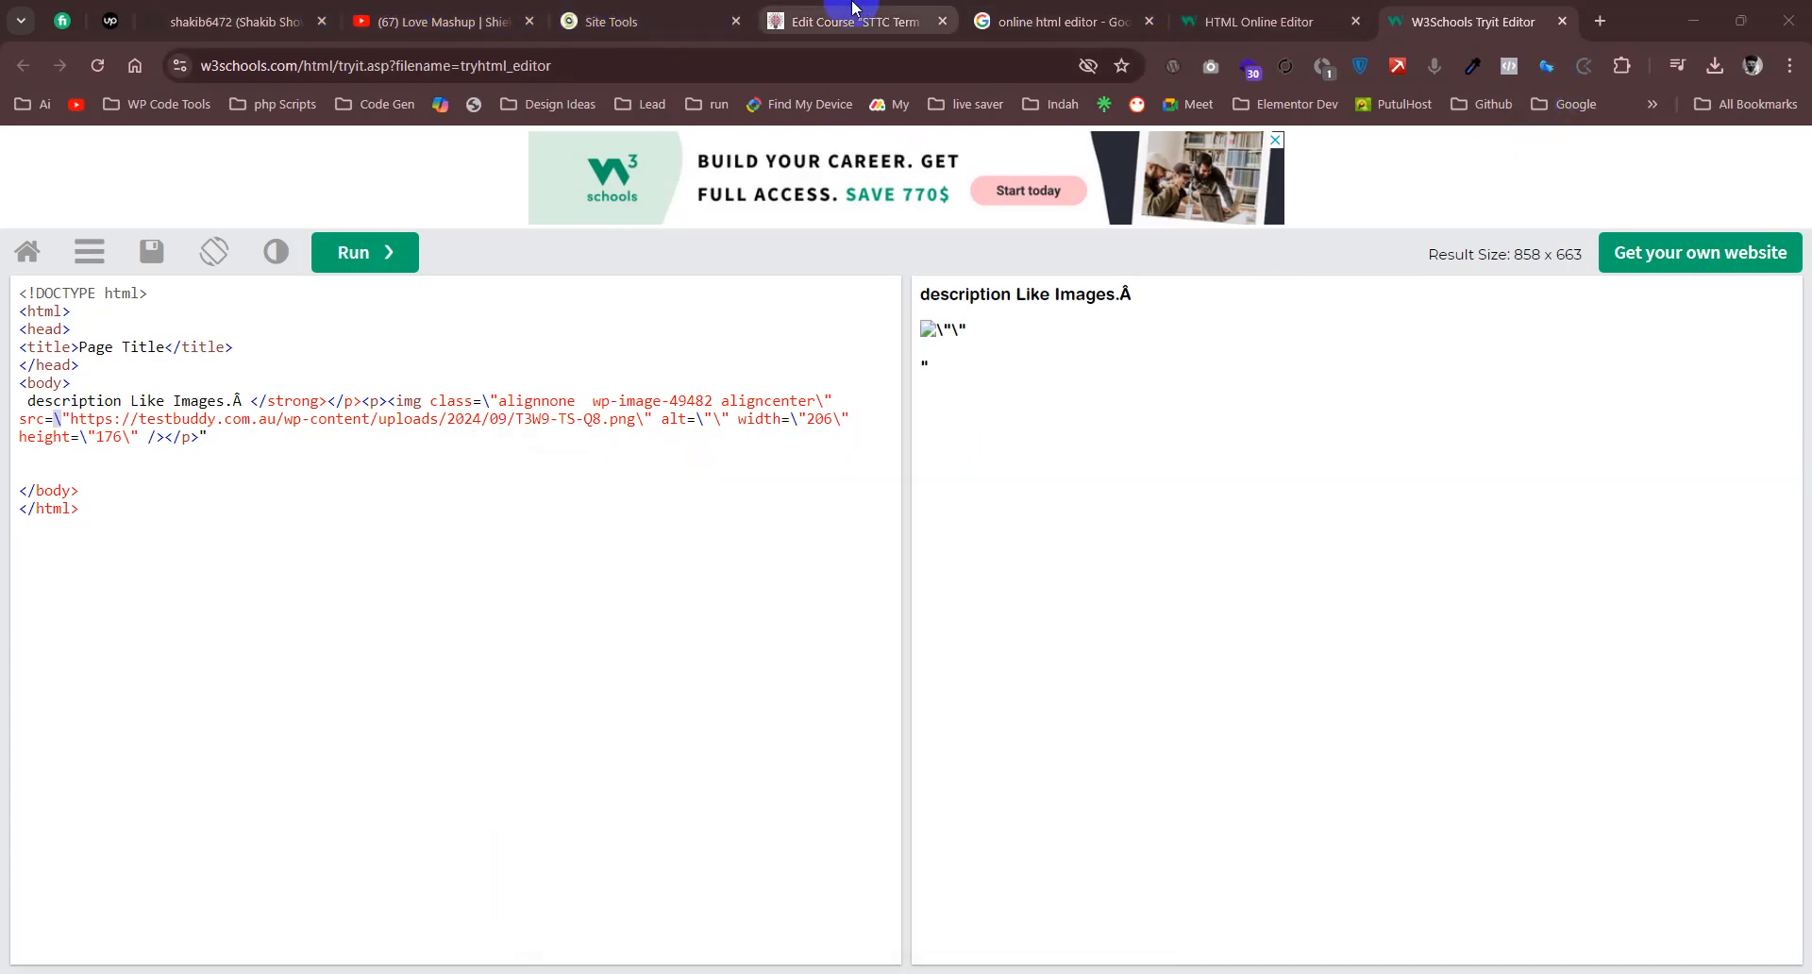
scroll(754, 613, up, 5)
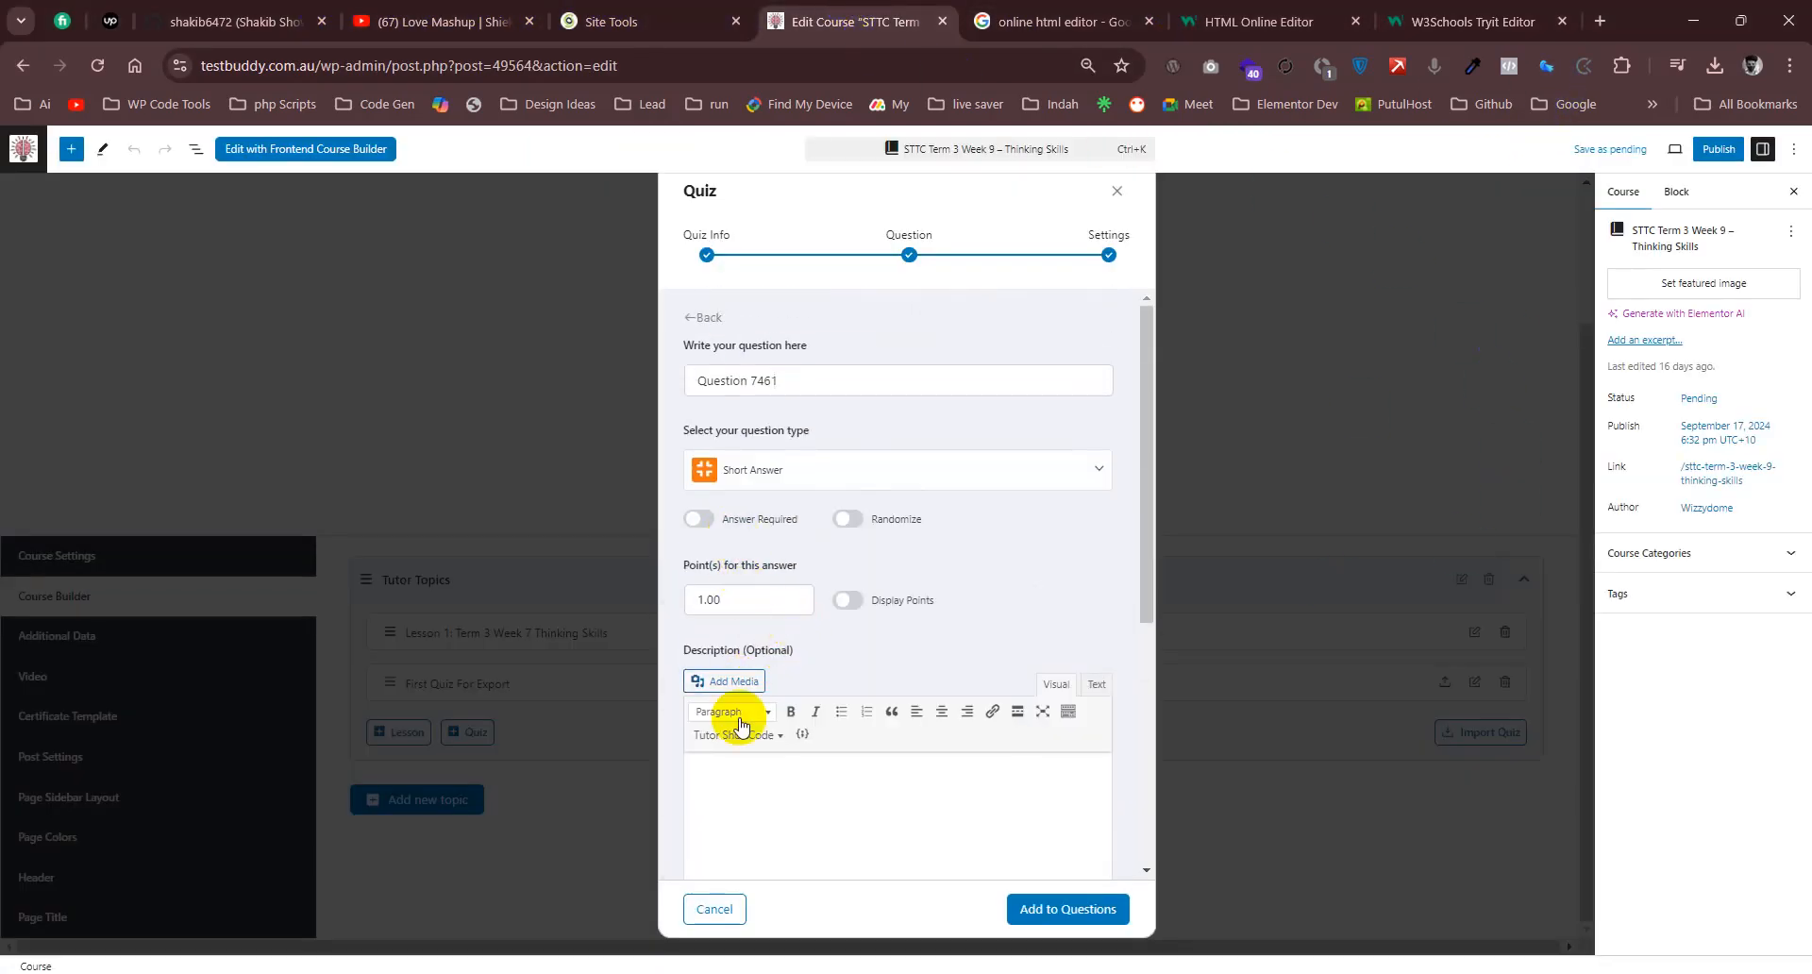
scroll(1015, 840, down, 10)
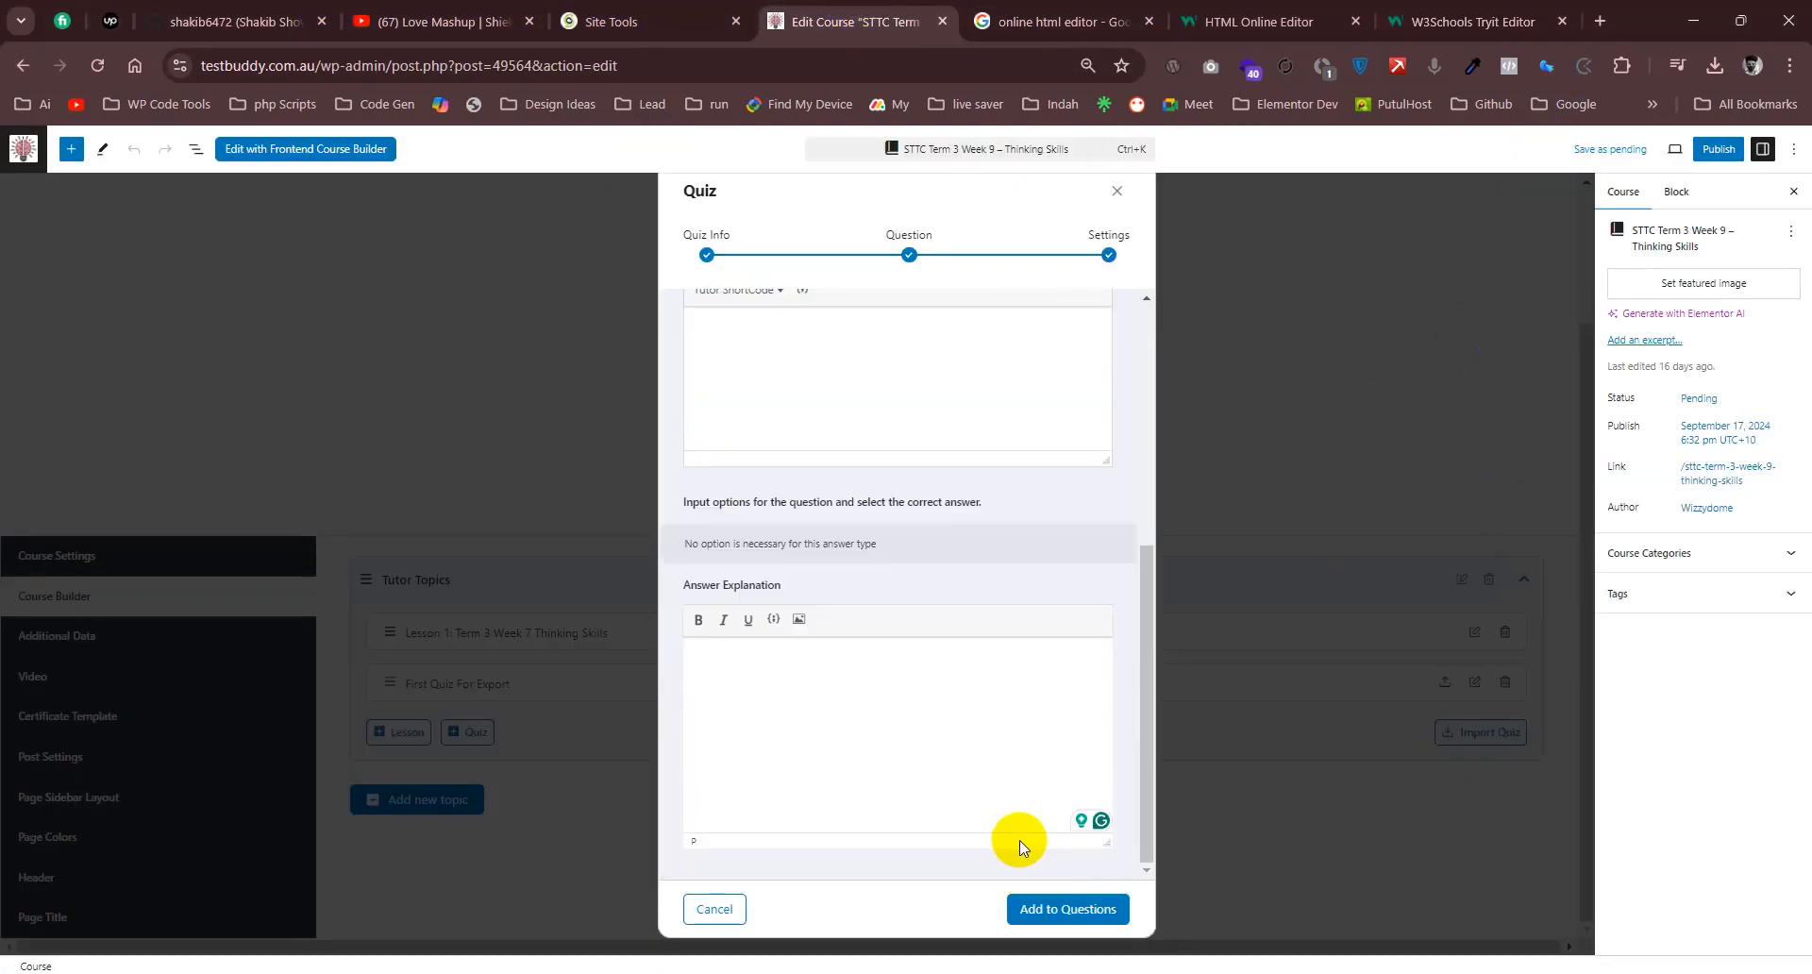
scroll(756, 687, up, 10)
click(714, 908)
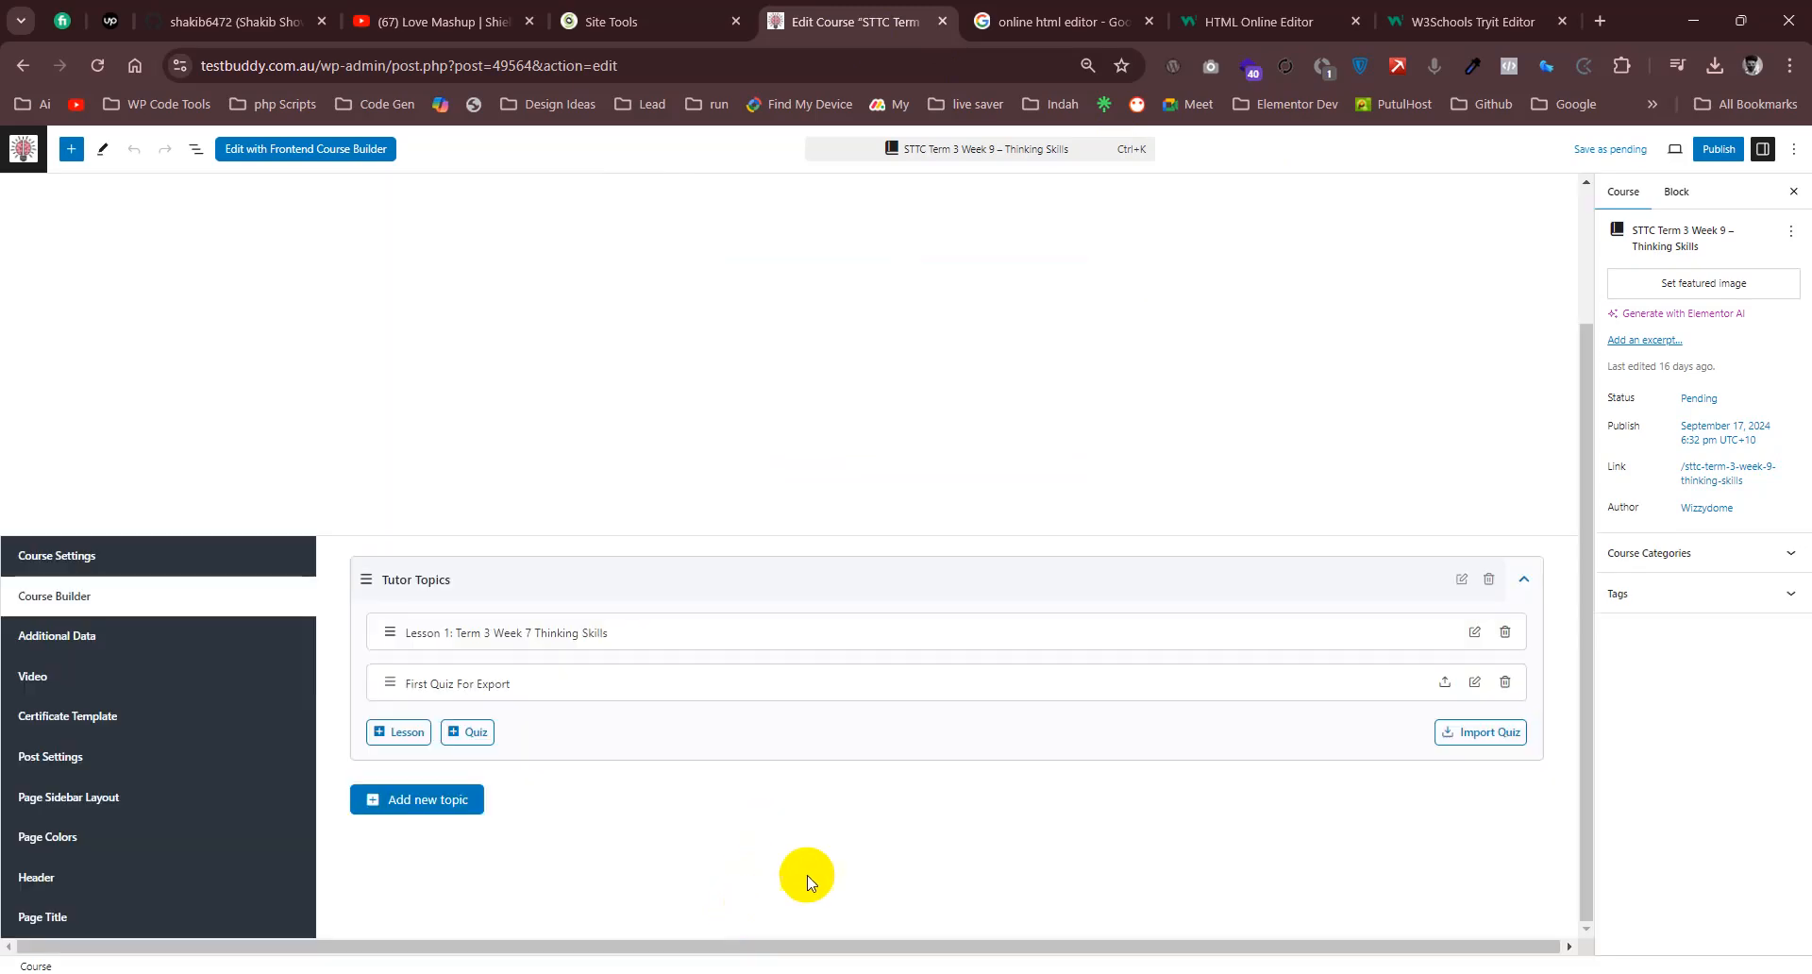
- Open First Question in the First Quiz For Export quiz and examine the bold sentence in its description
click(1474, 683)
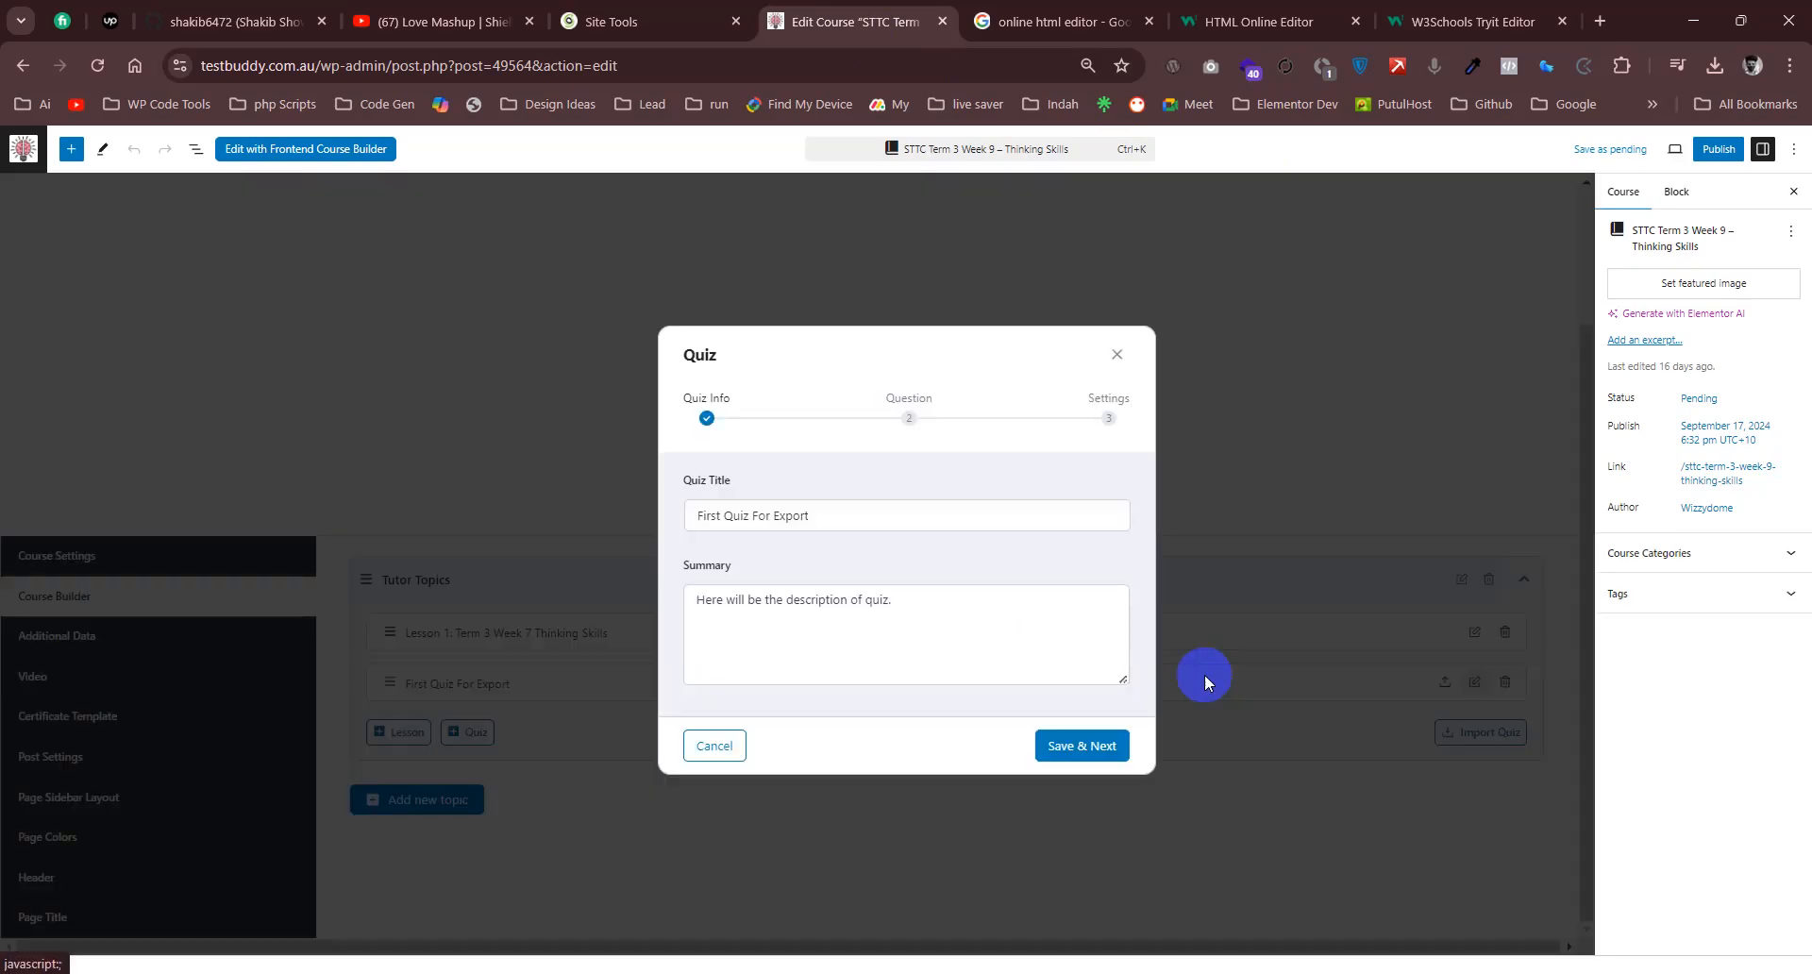
click(1080, 744)
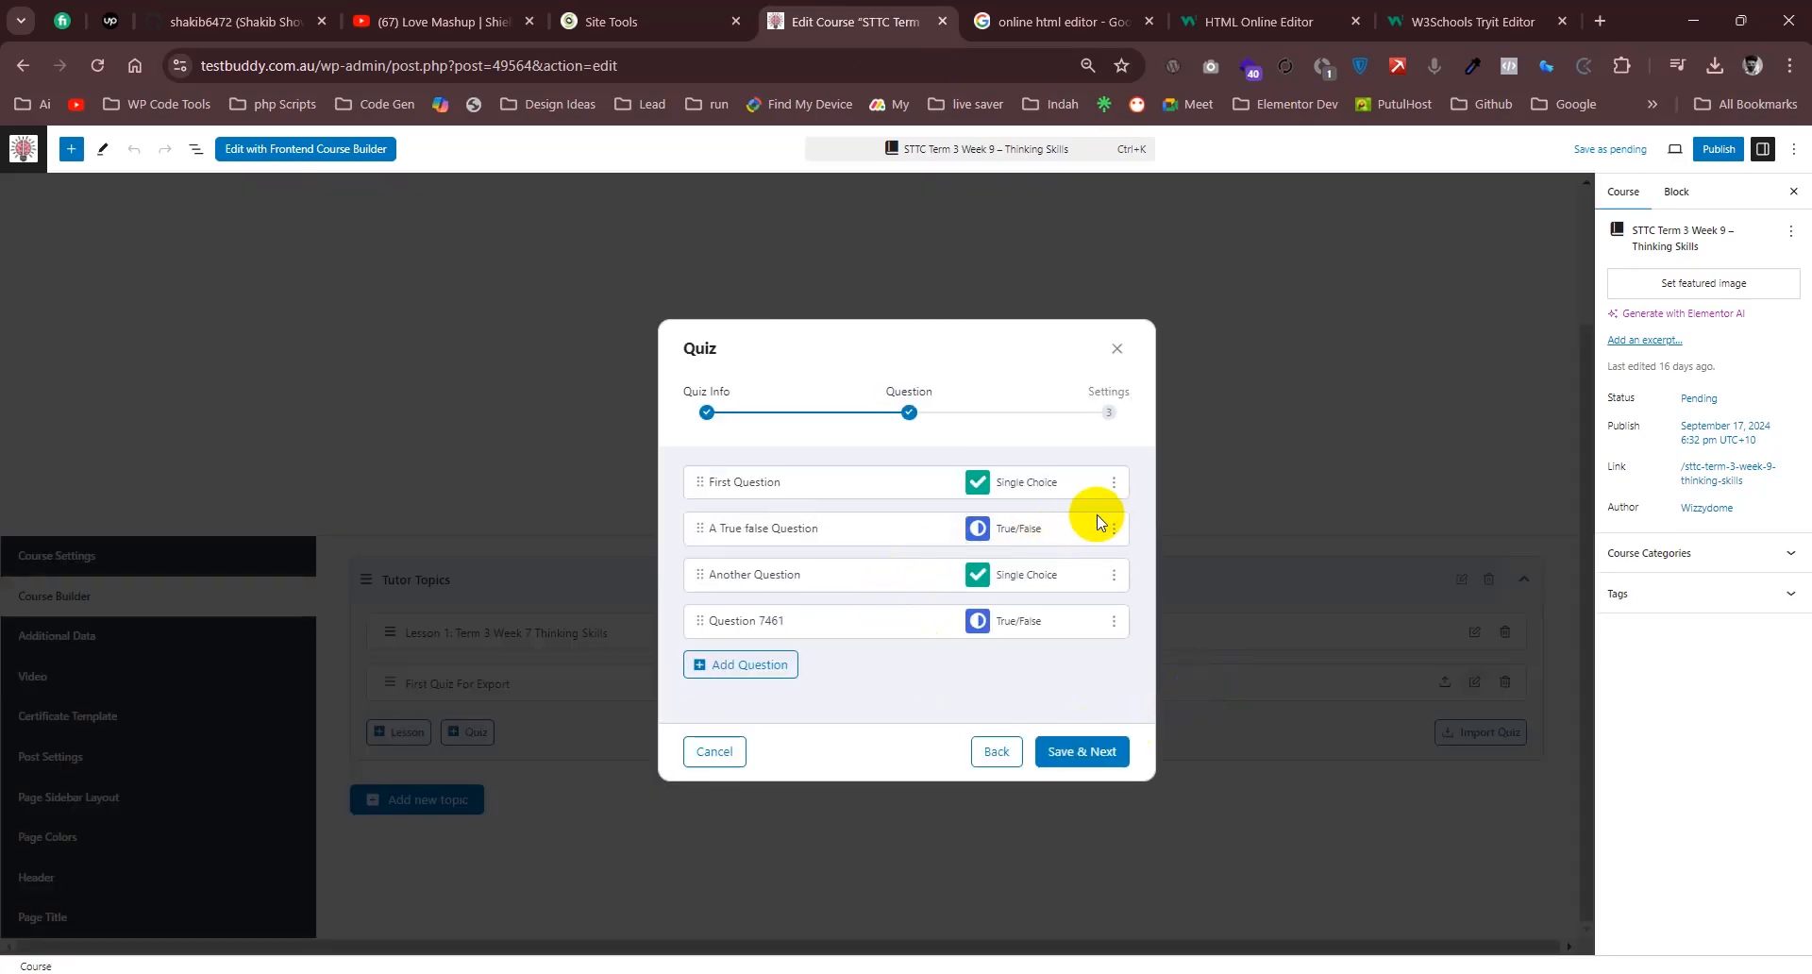
click(1114, 482)
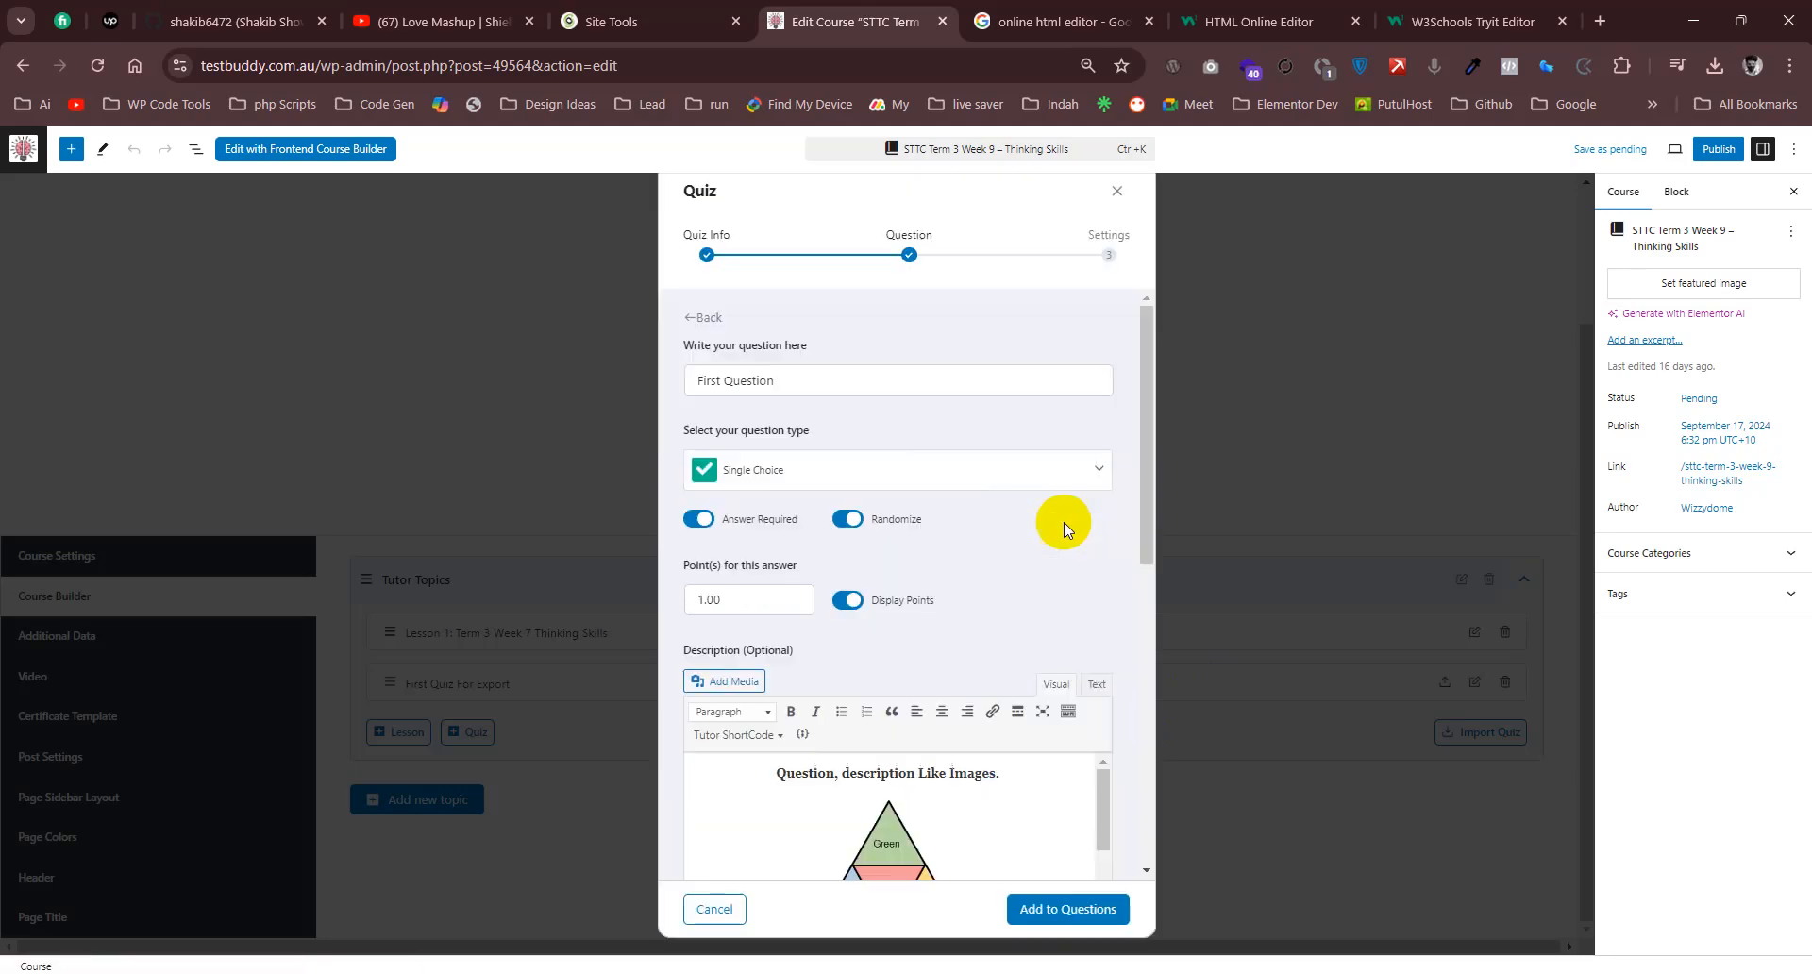
scroll(894, 528, down, 5)
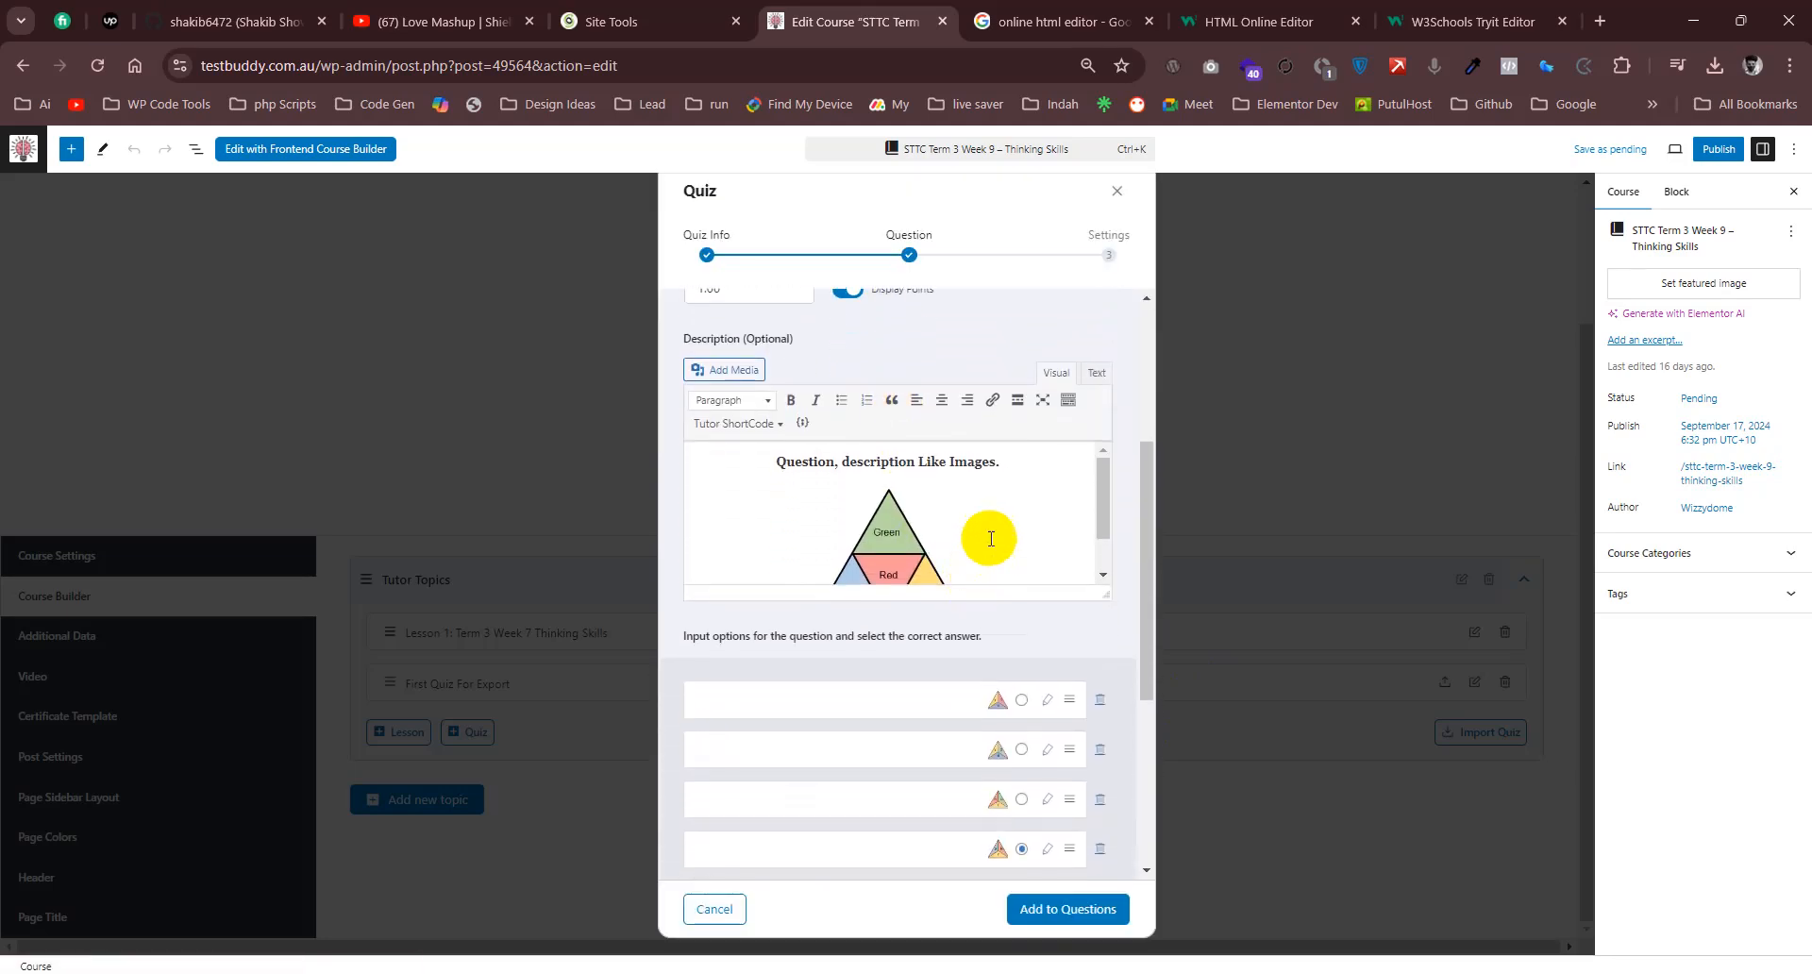
drag(1003, 462, 752, 458)
click(1028, 460)
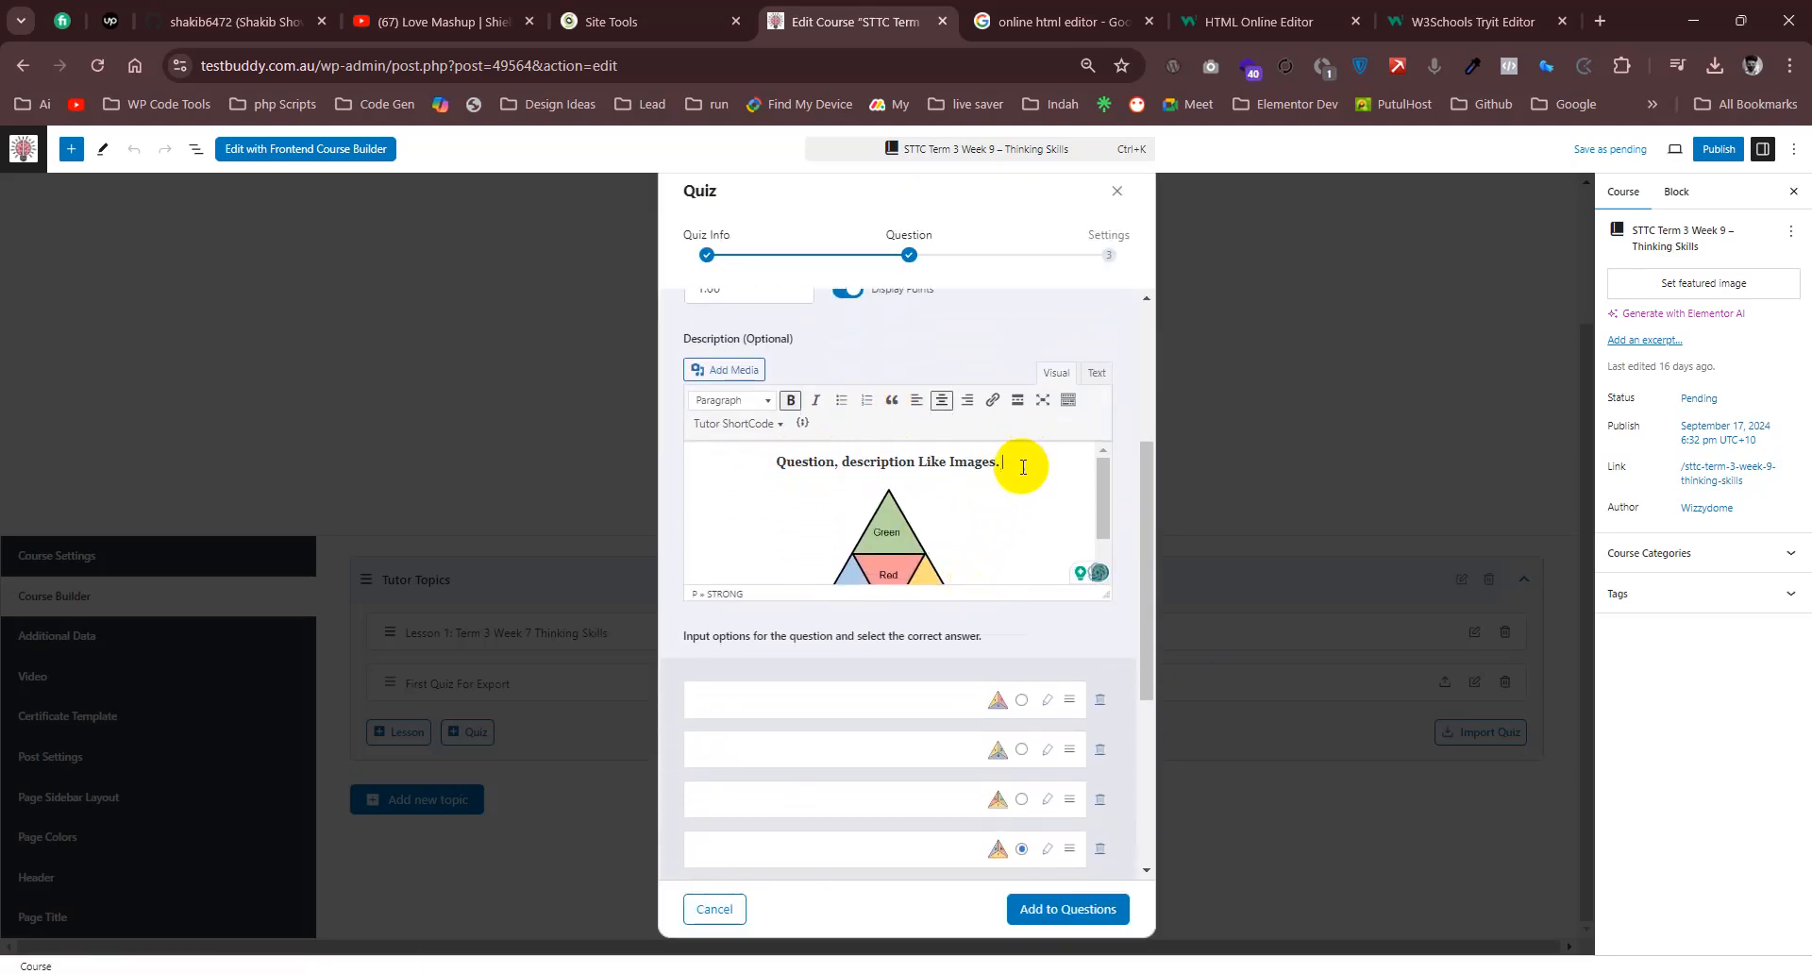
drag(1001, 462, 757, 462)
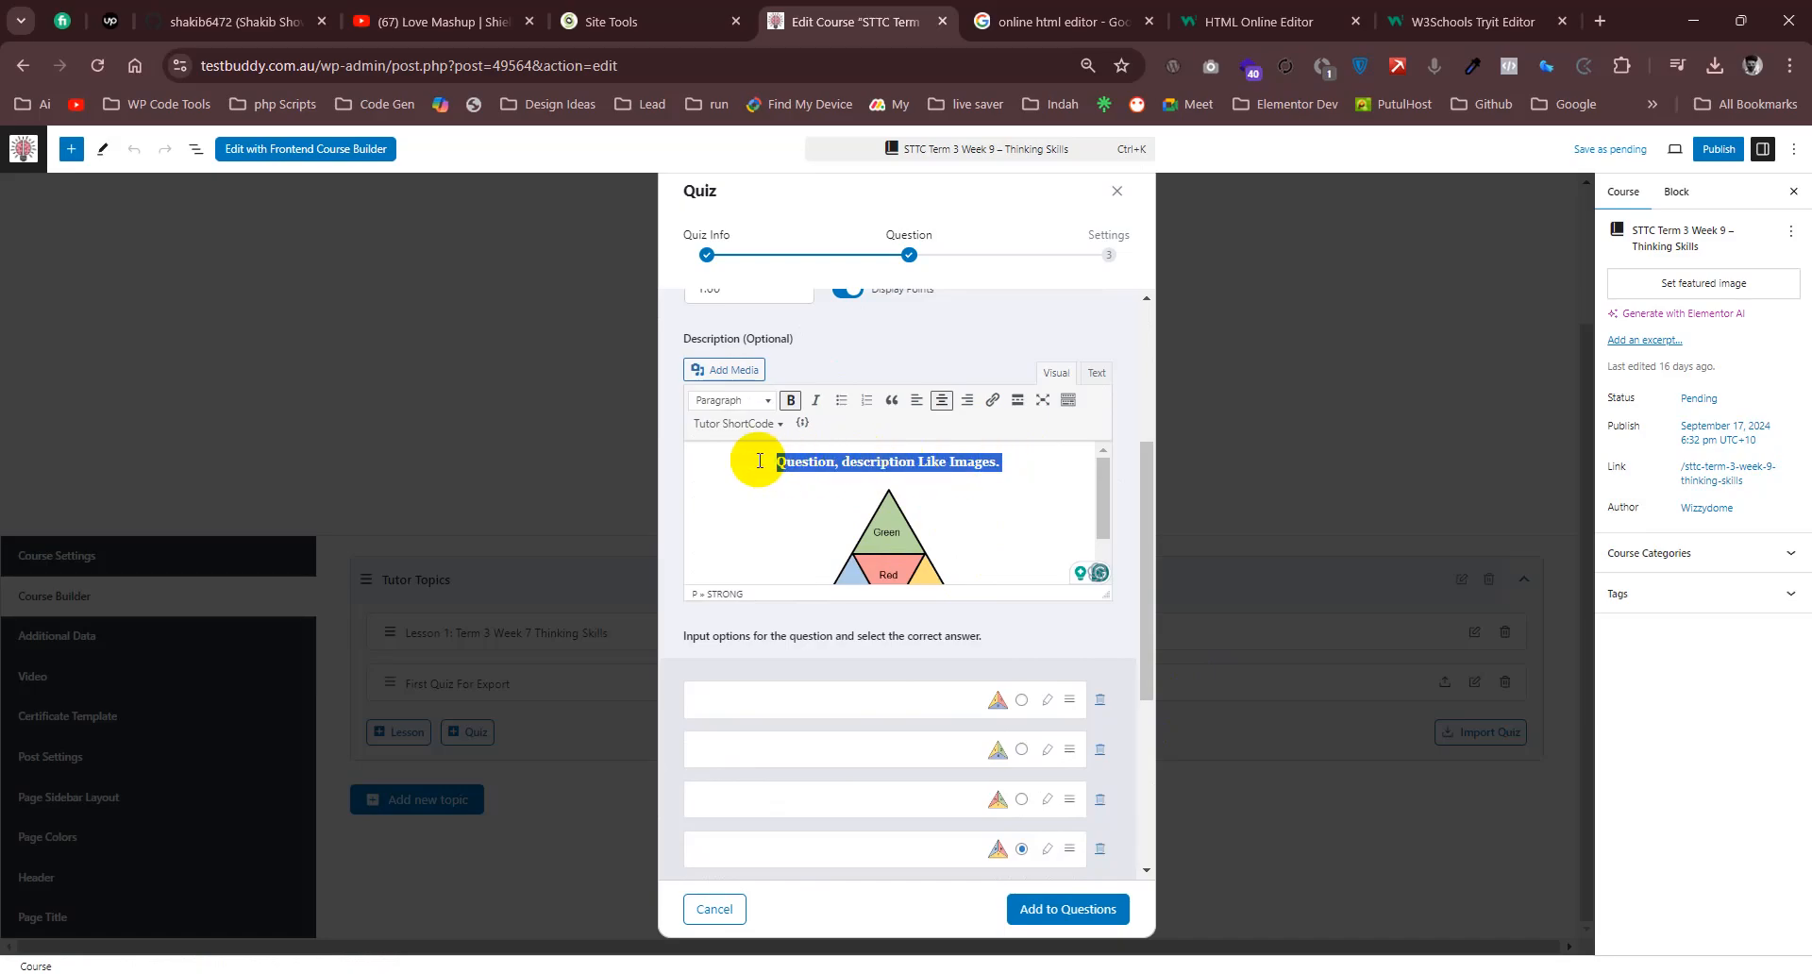
- Place the course editor and Work List.txt side by side and compare the description sentence with the one in the exported HTML
drag(1637, 12, 1810, 165)
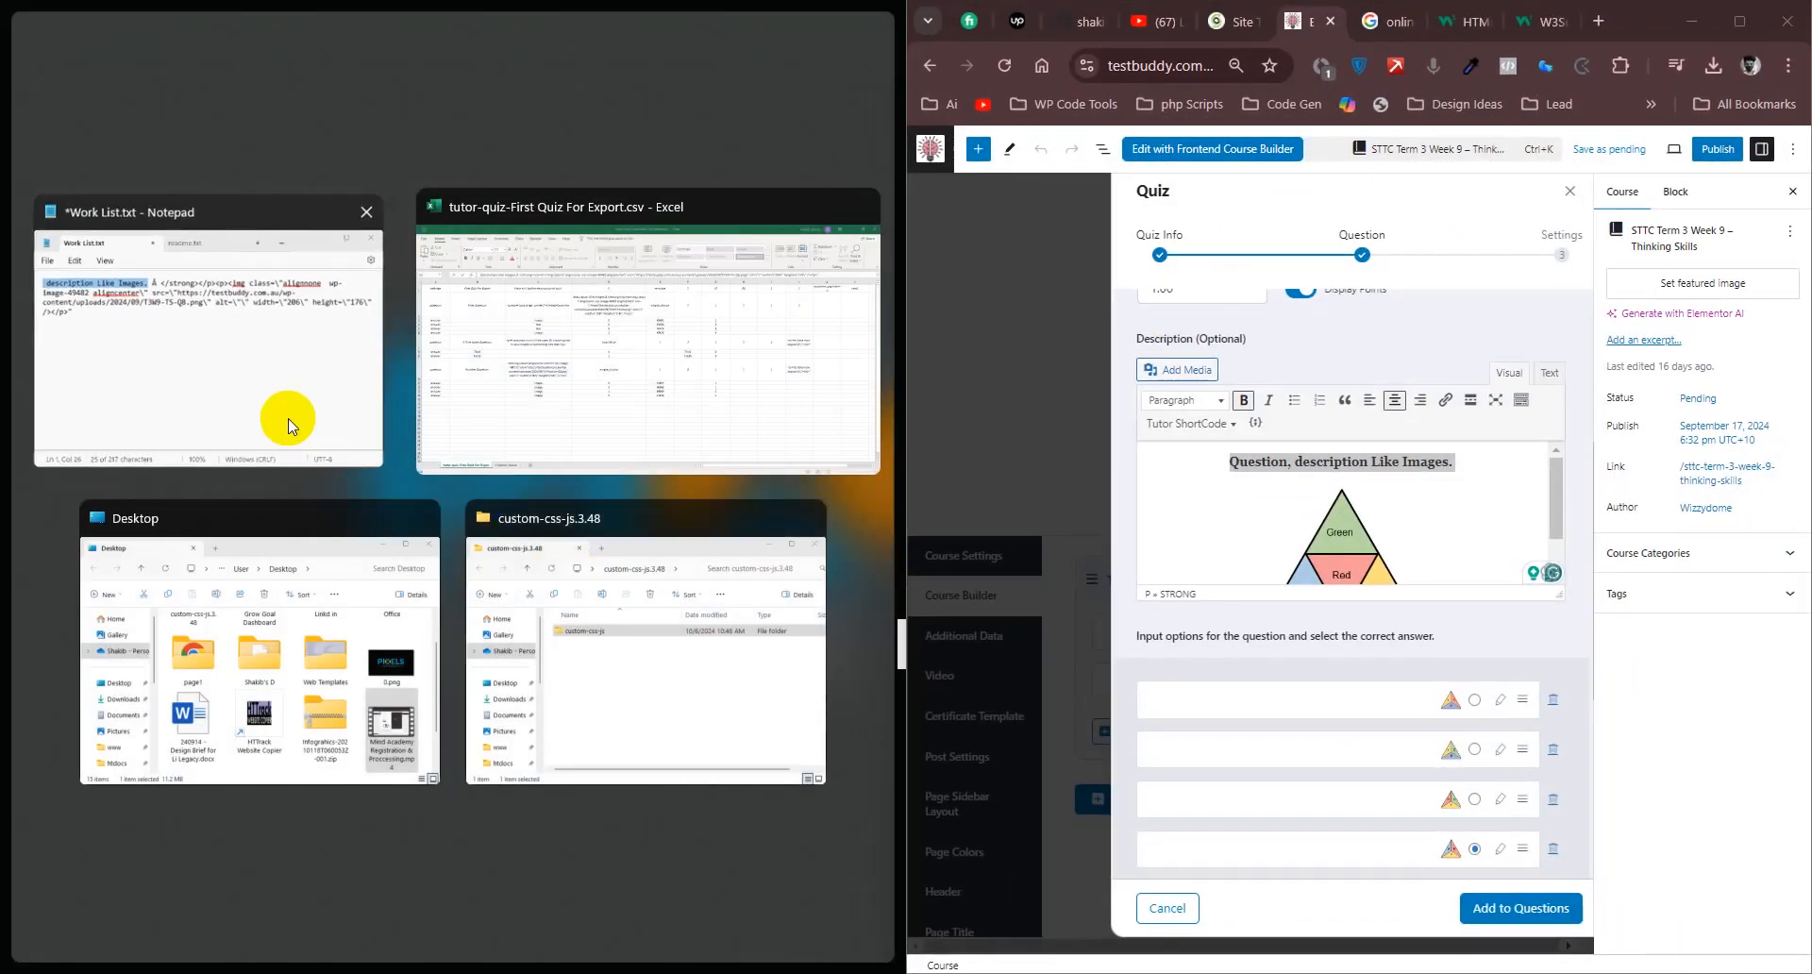
click(283, 416)
click(179, 170)
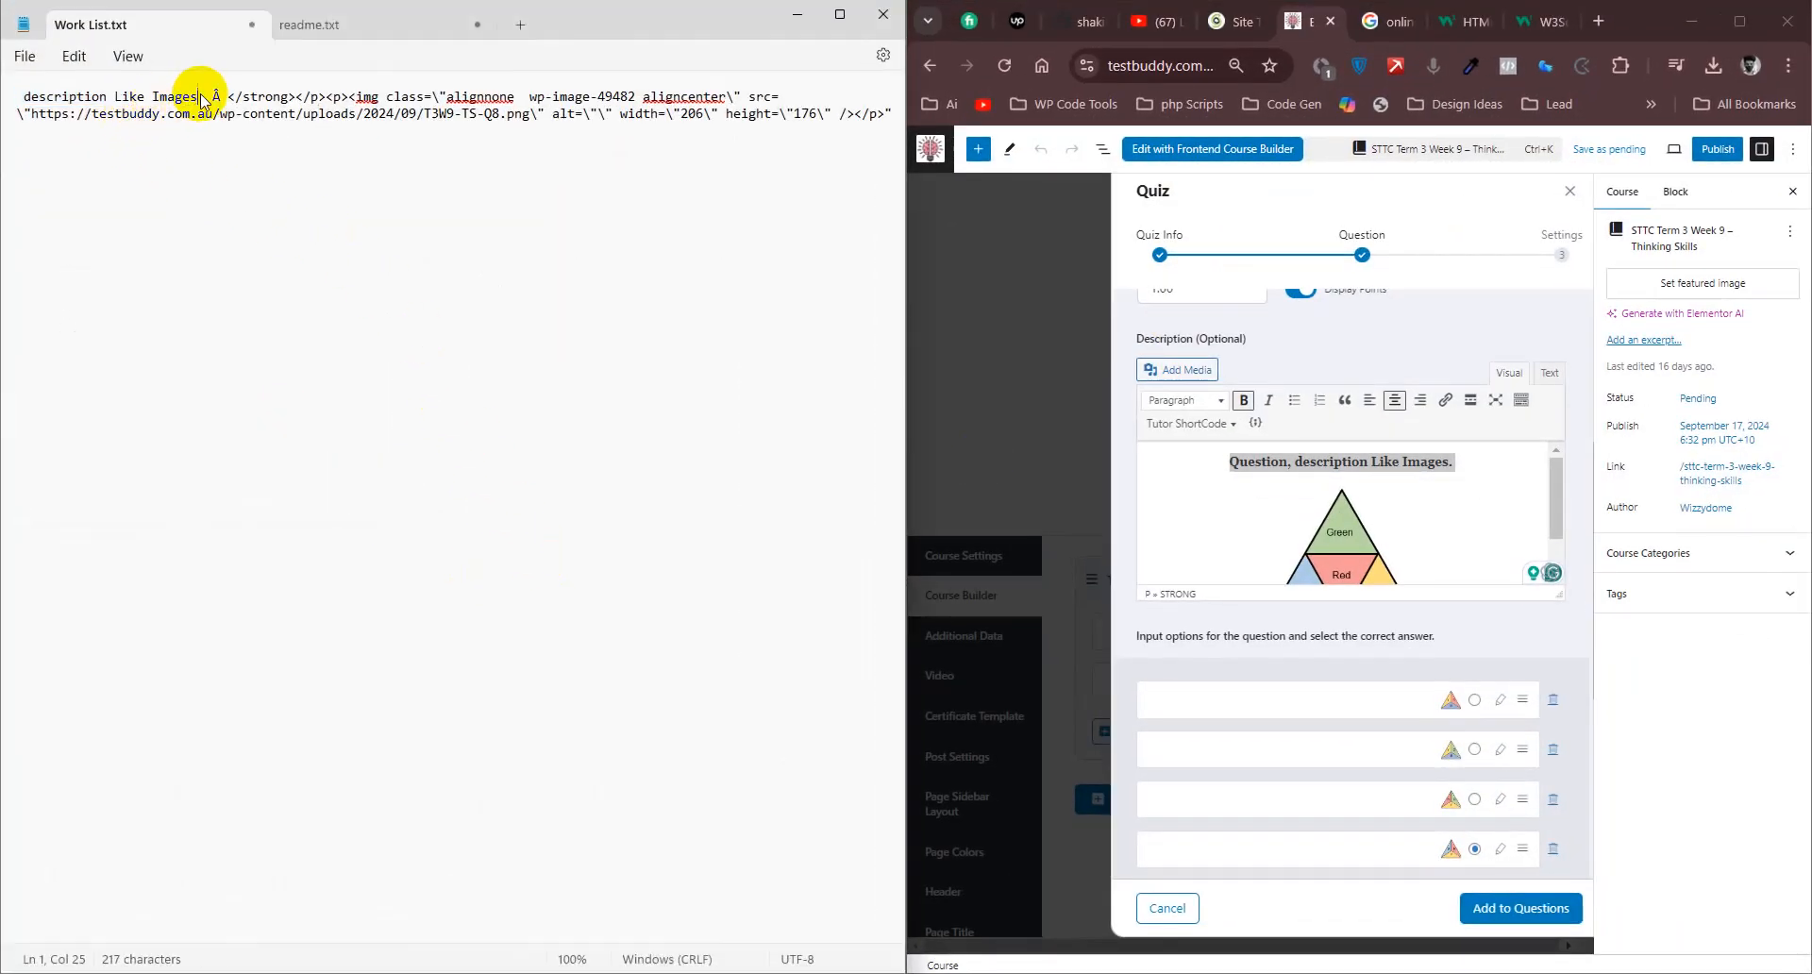
drag(201, 98, 14, 96)
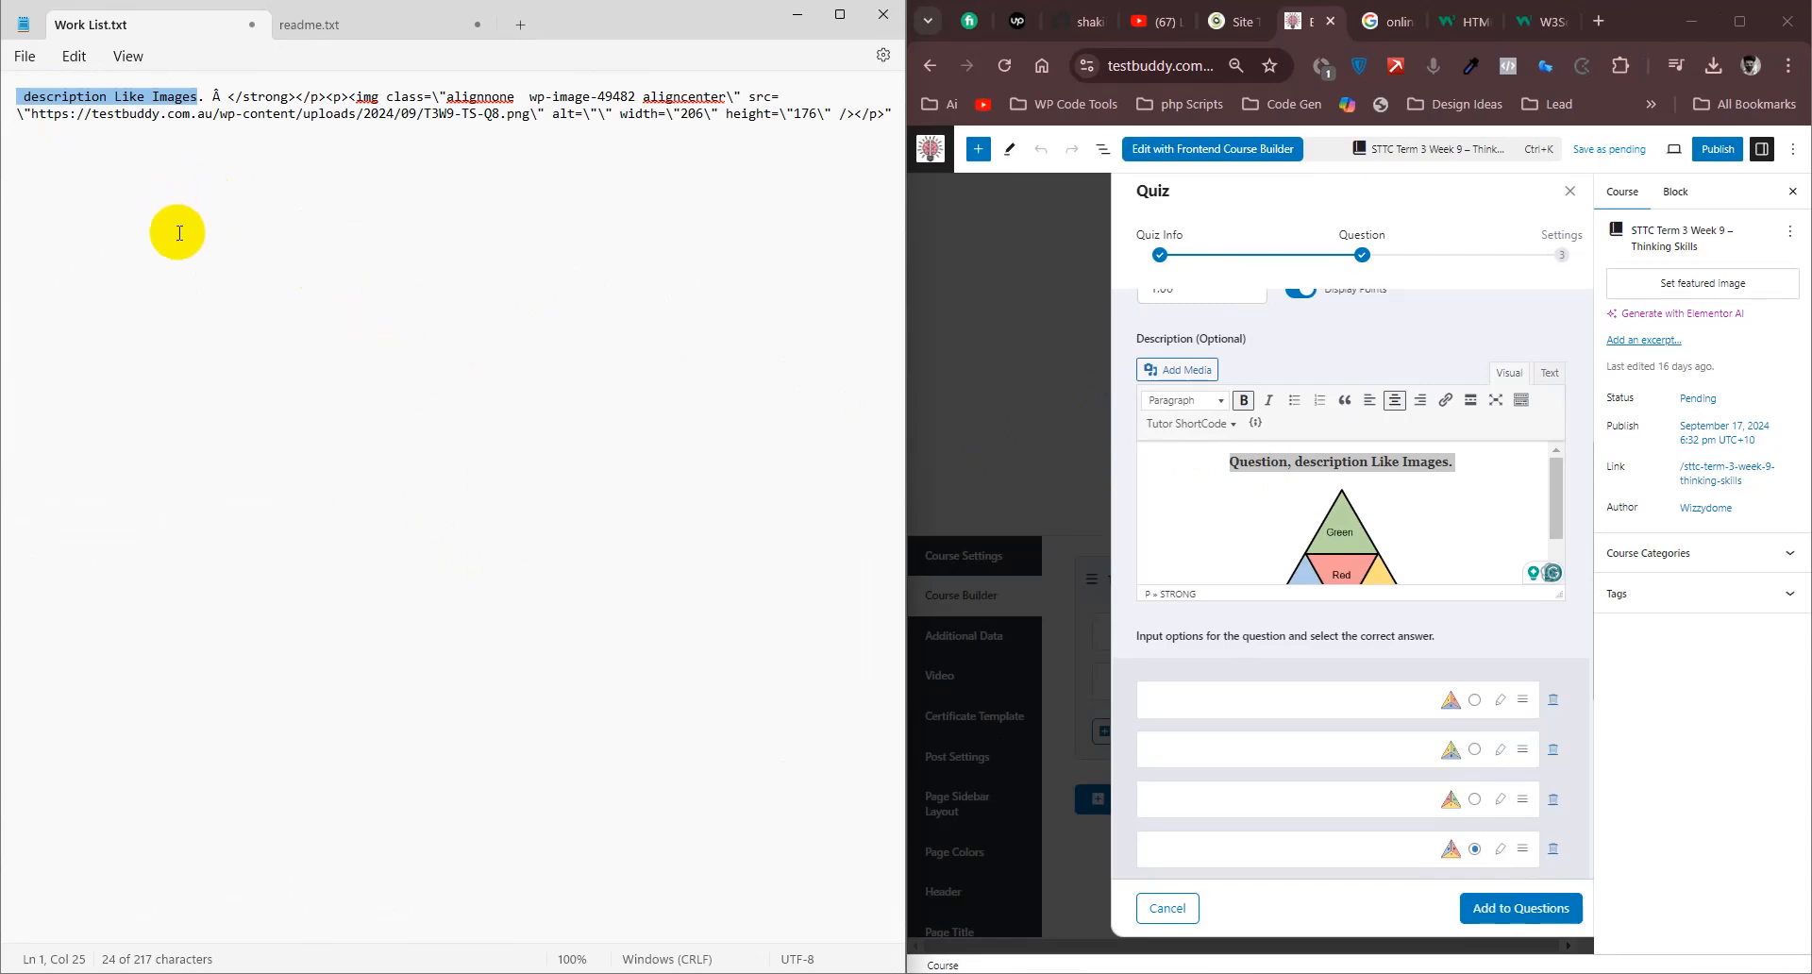
drag(651, 25, 1185, 436)
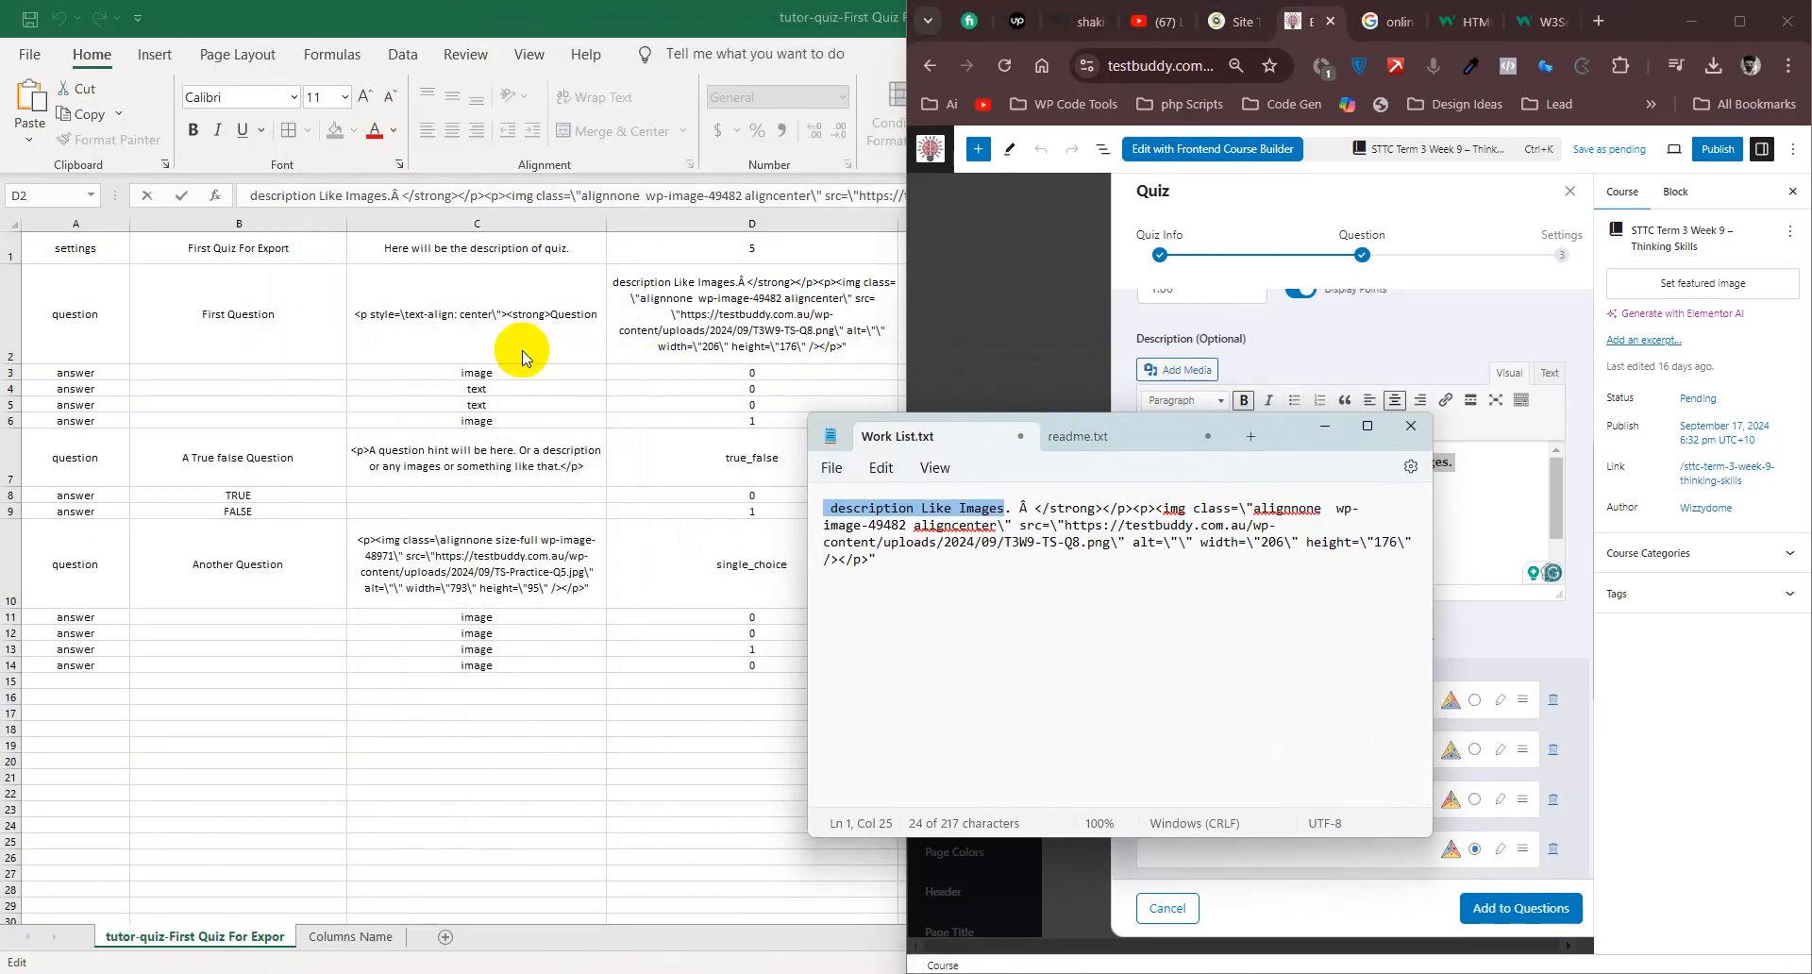
- Examine the full content of cell D2 in the Excel export beside Work List.txt, and restore Excel to full size
click(674, 331)
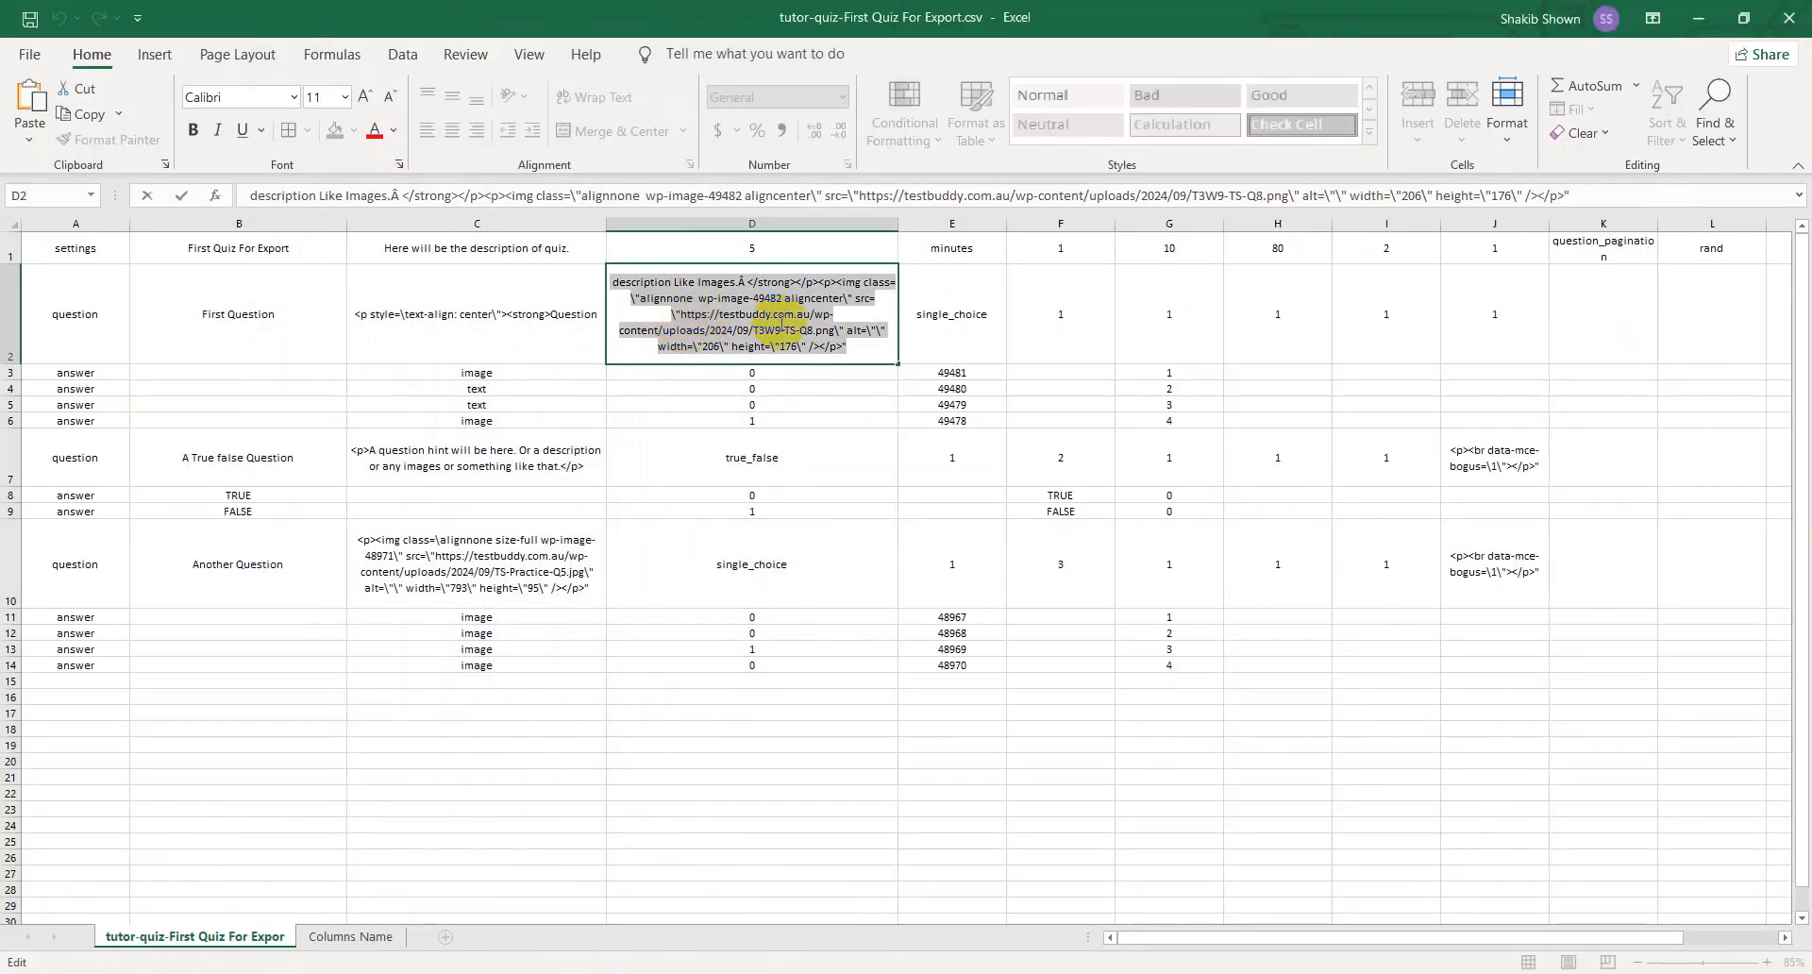
triple_click(344, 193)
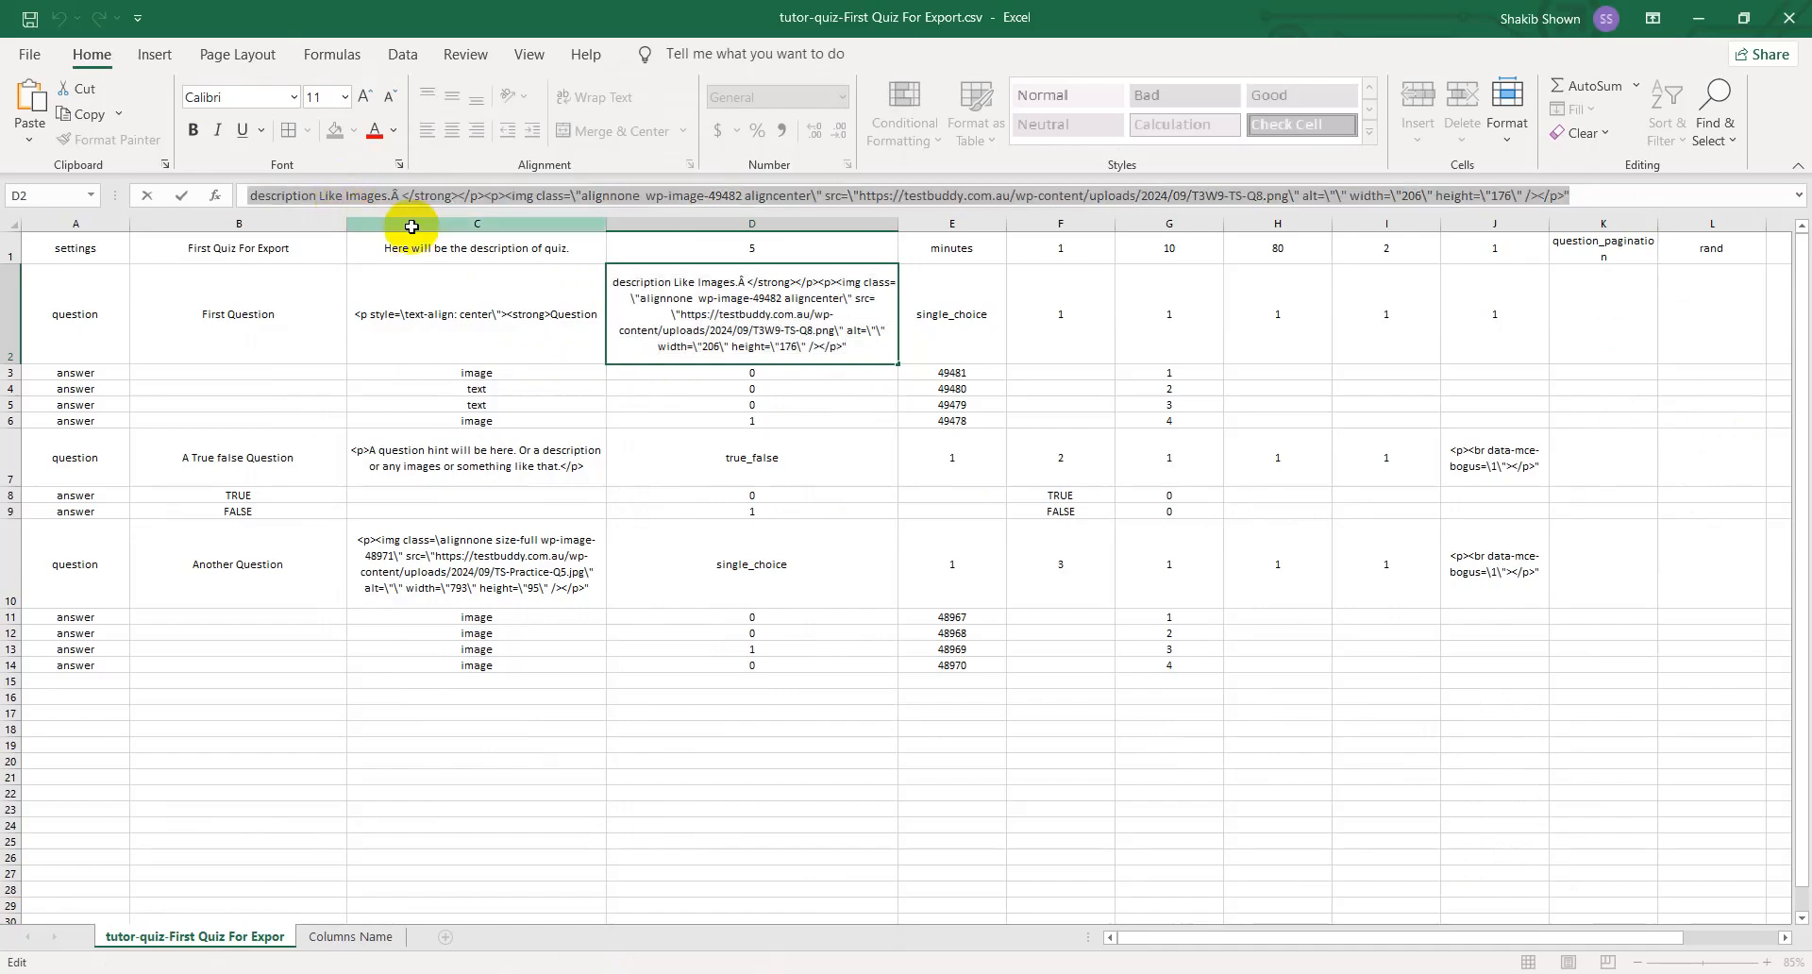
key(super+Left)
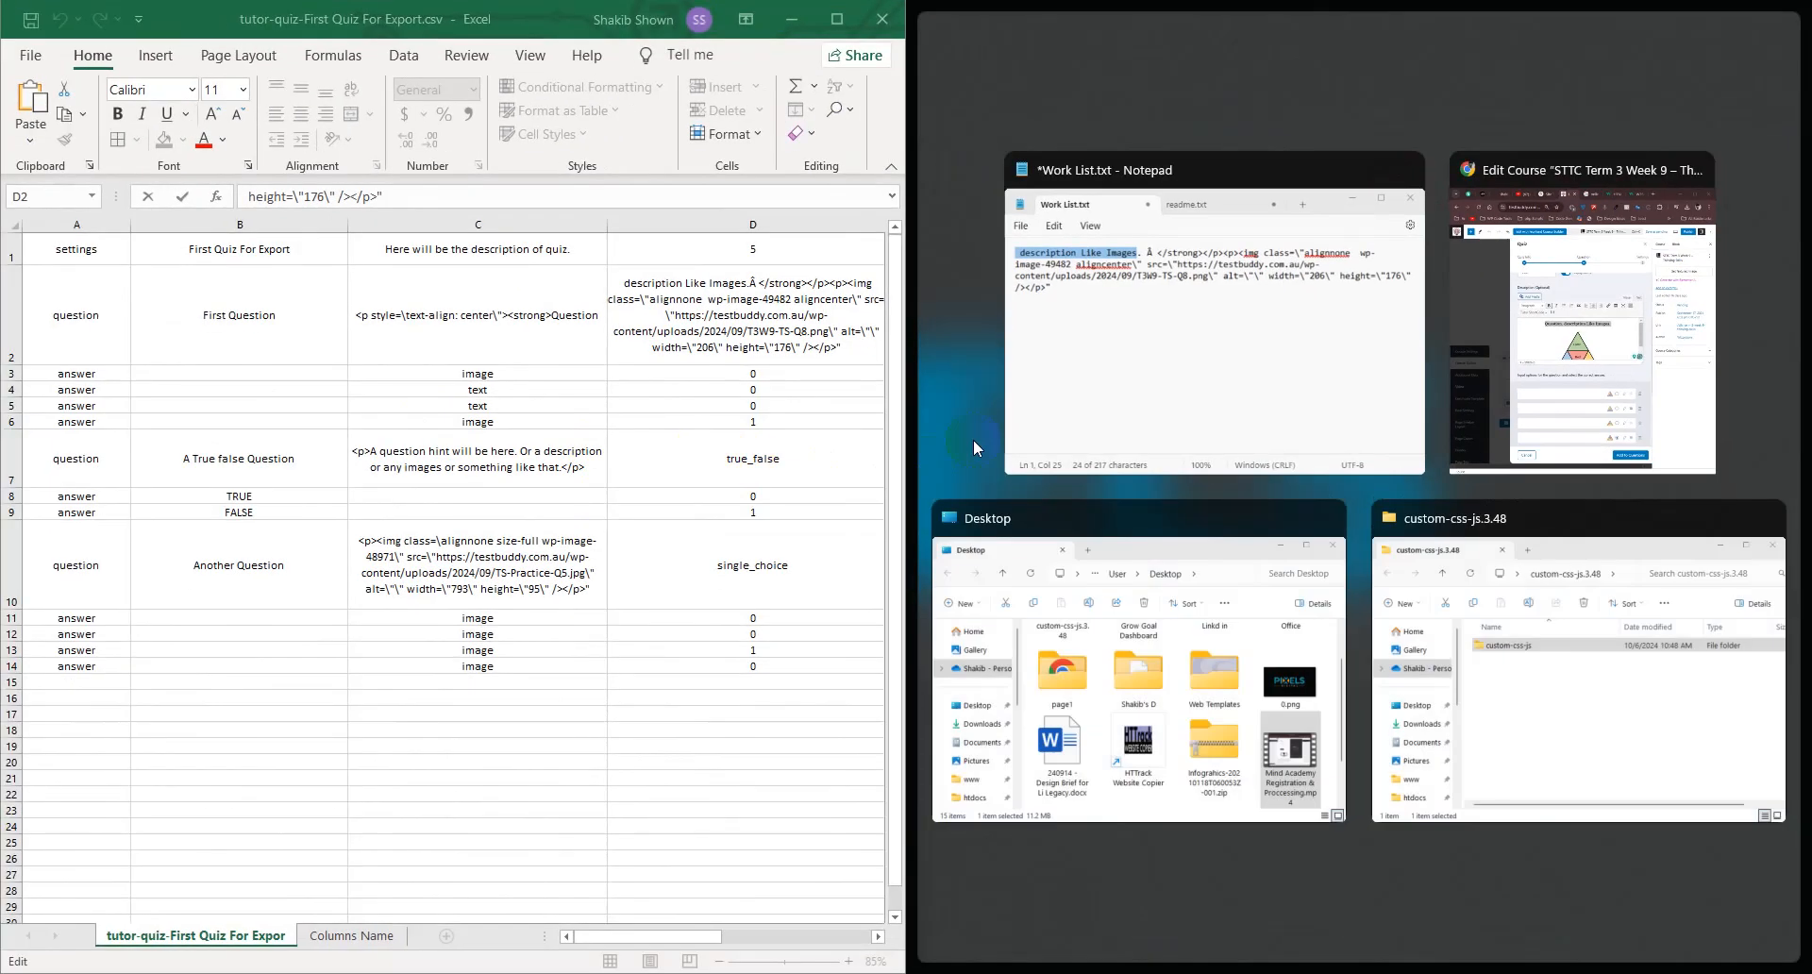
click(1093, 355)
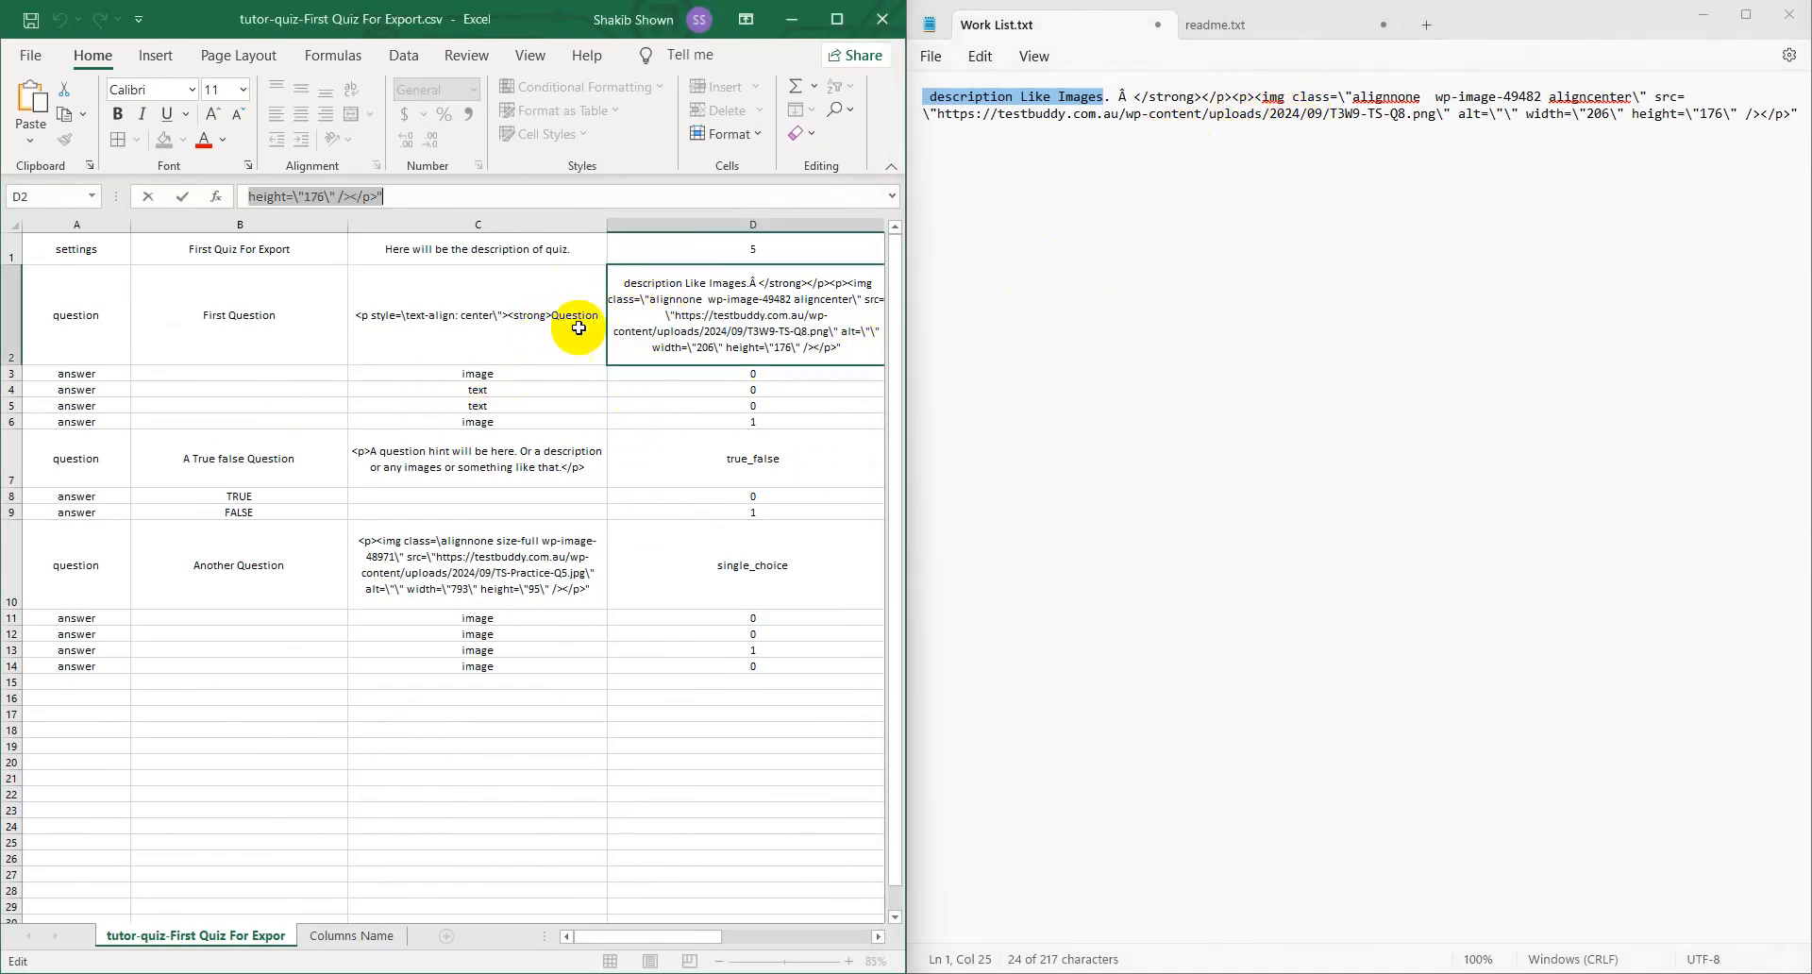
click(838, 18)
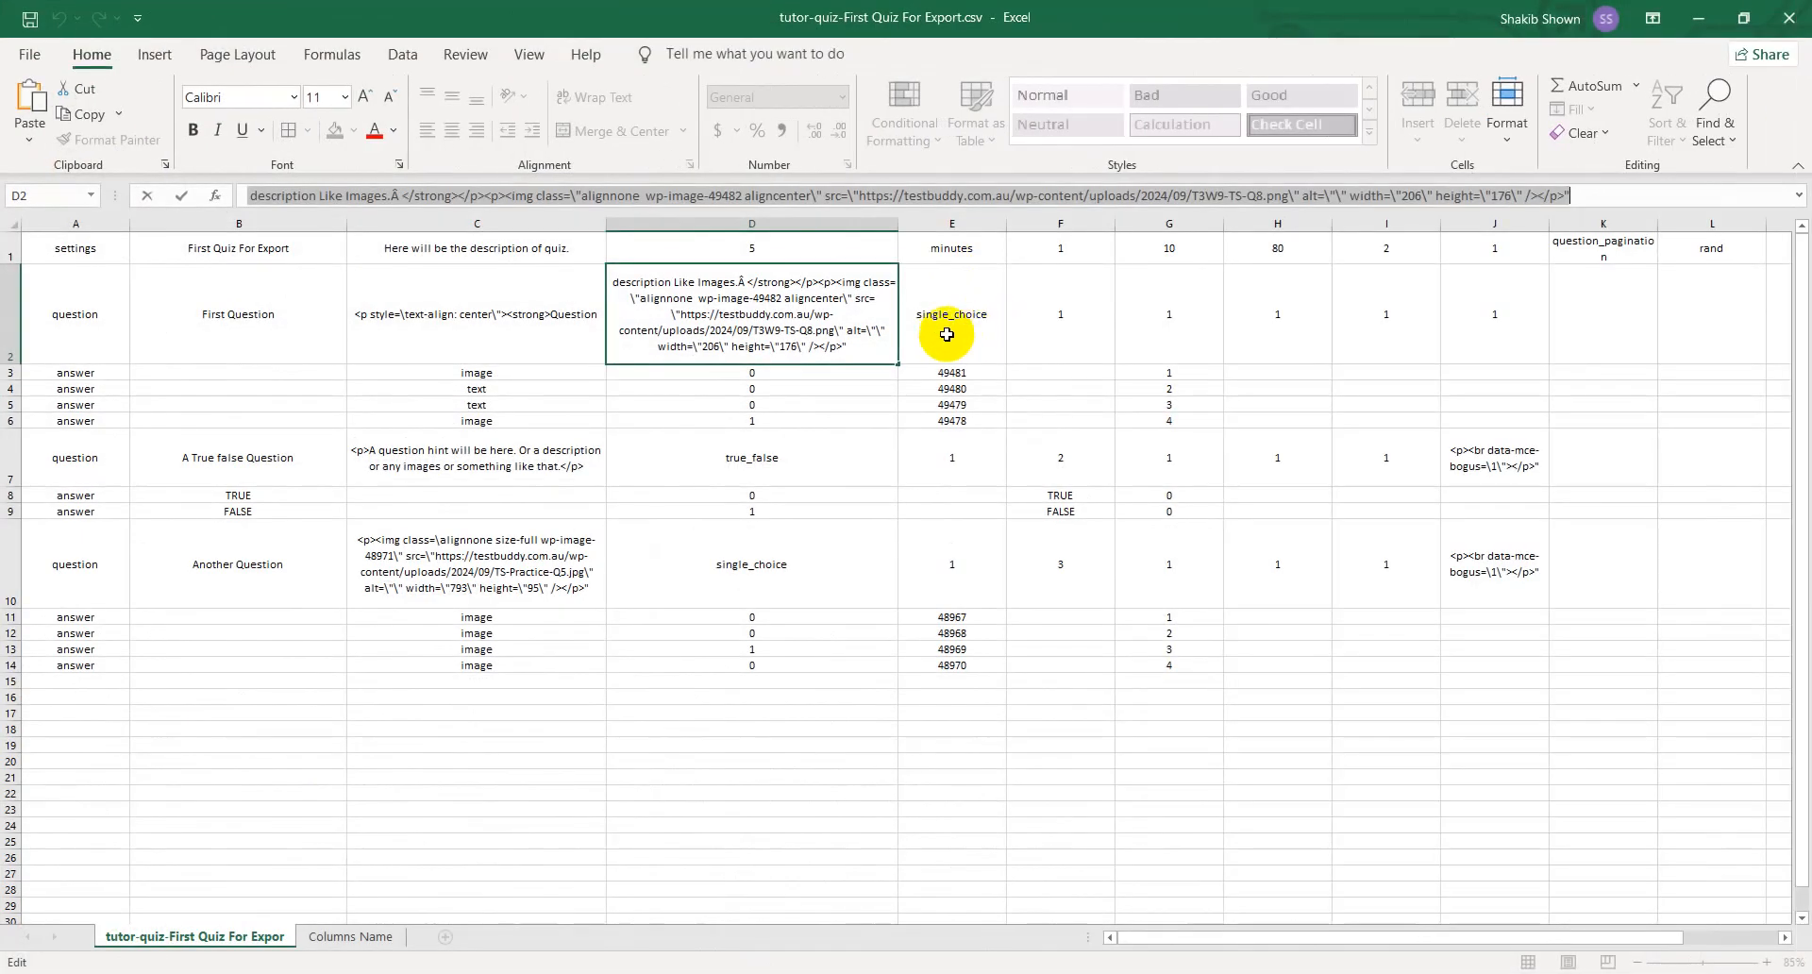
- Show First Question's description as HTML source in the course editor and copy all of the code
key(alt+Tab)
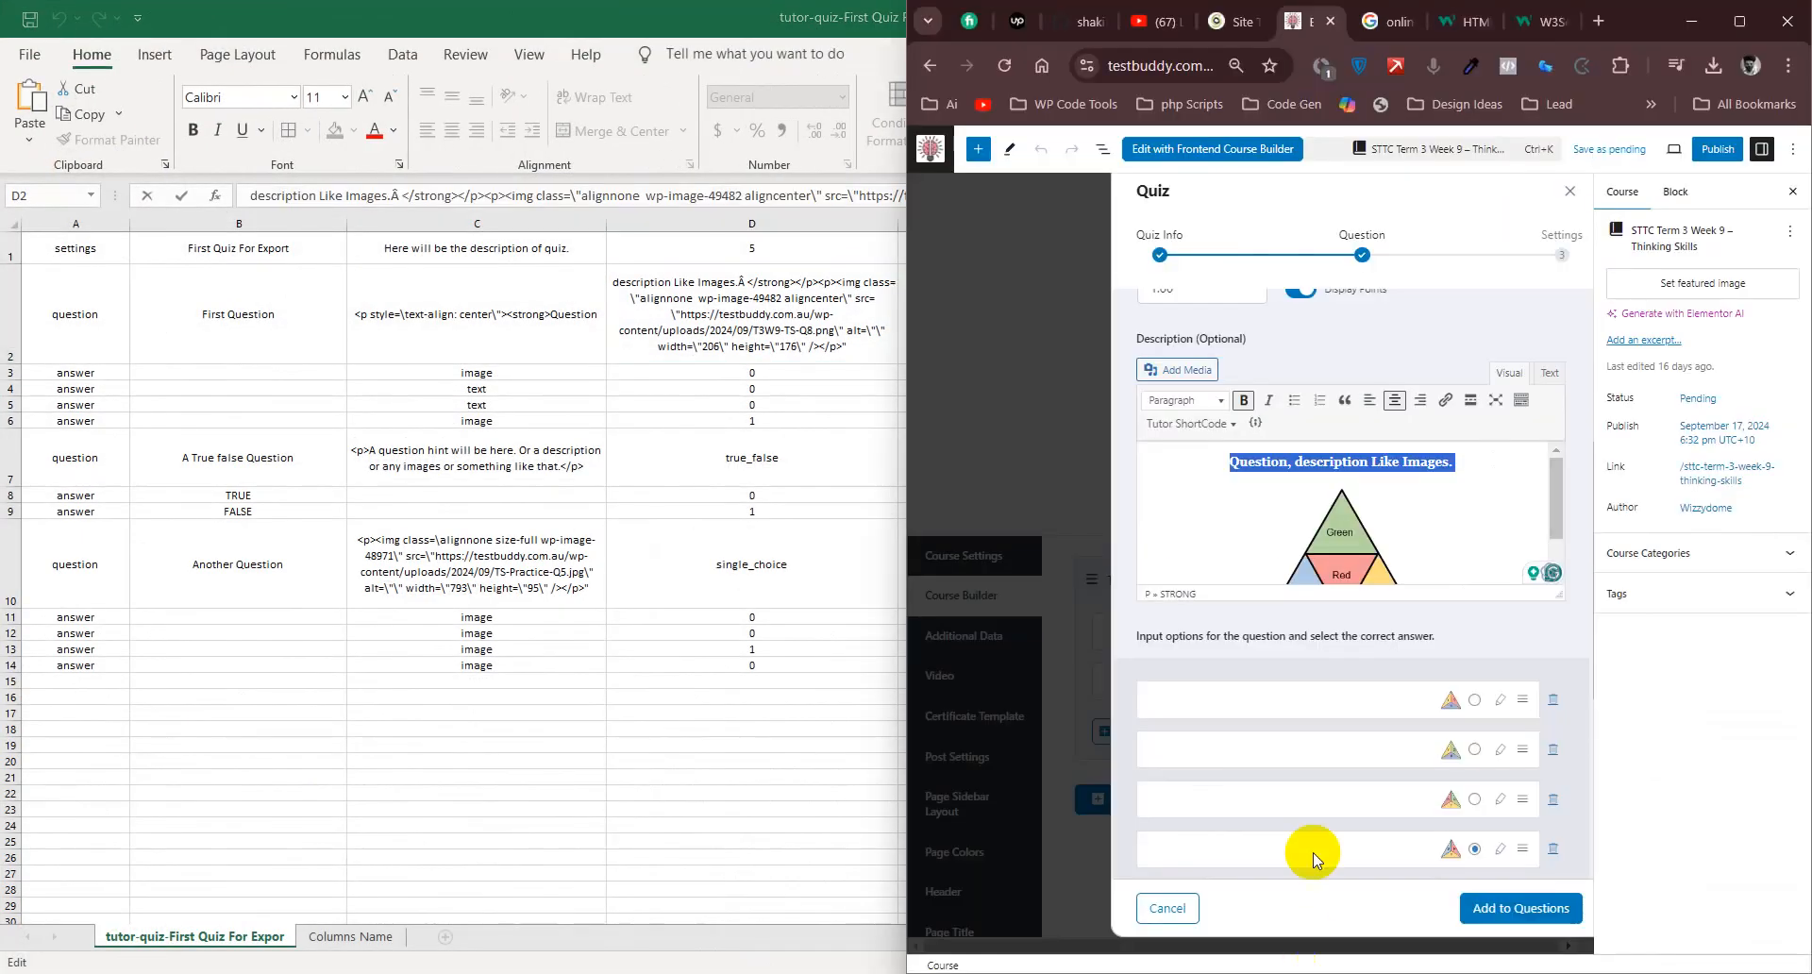
click(1550, 377)
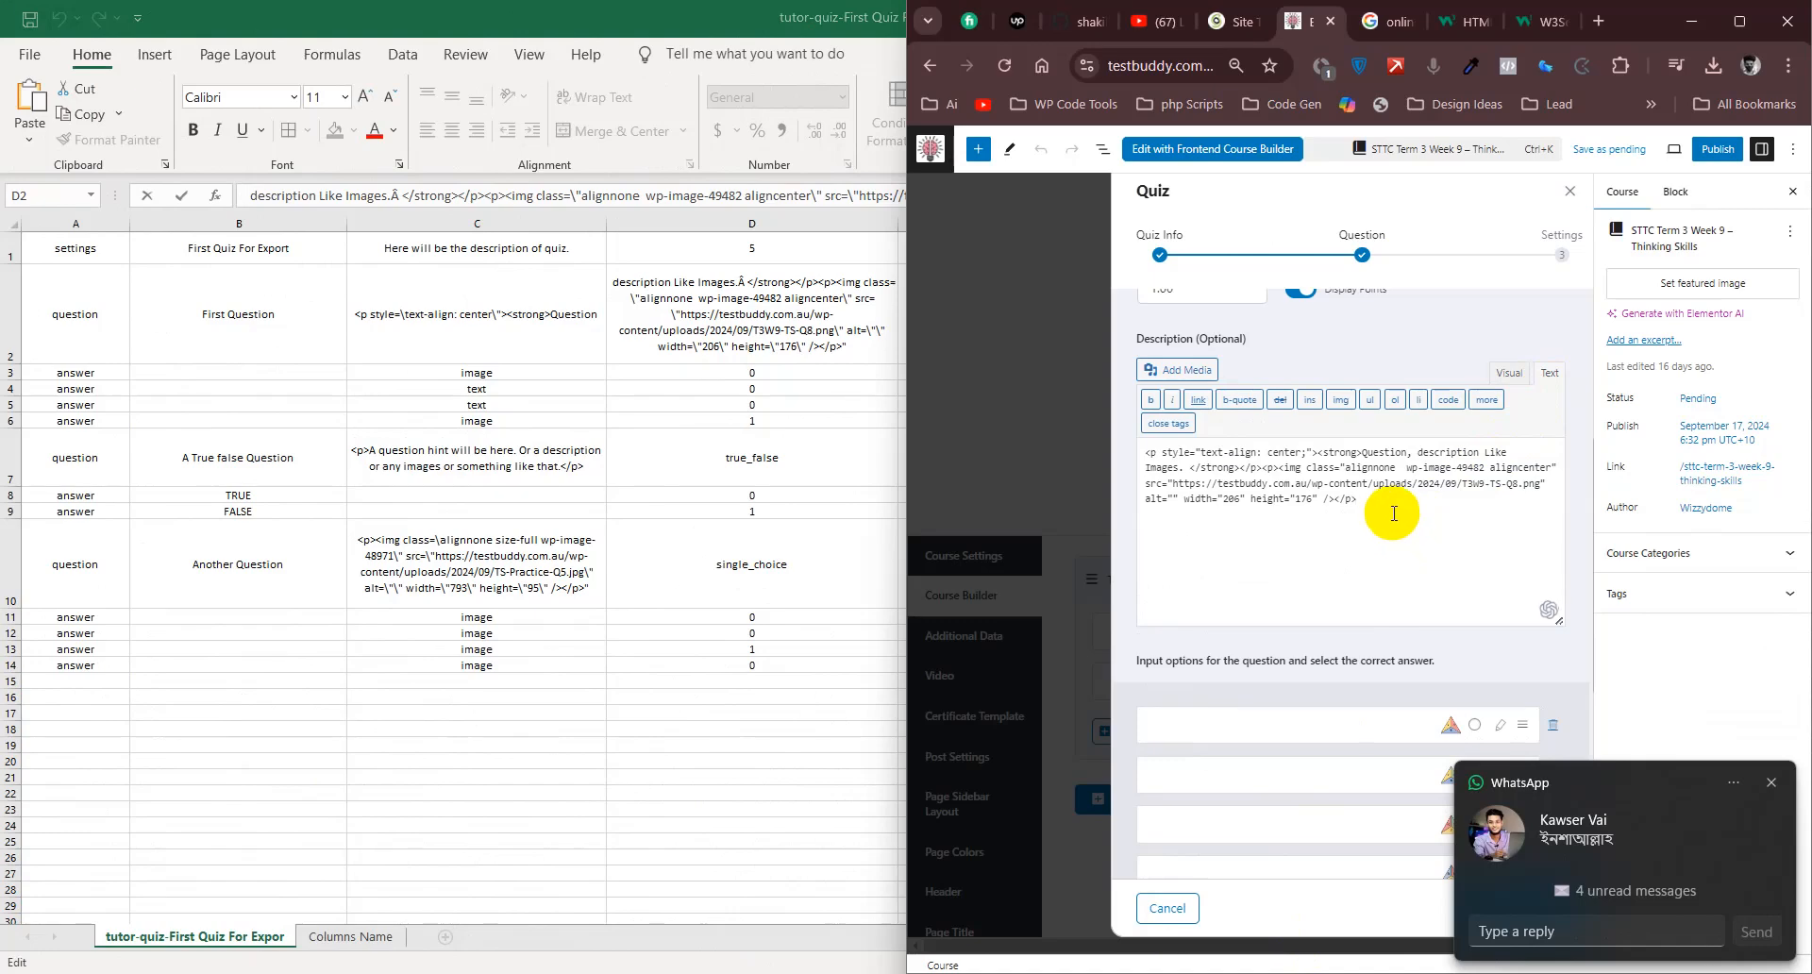
key(ctrl+a)
click(1447, 512)
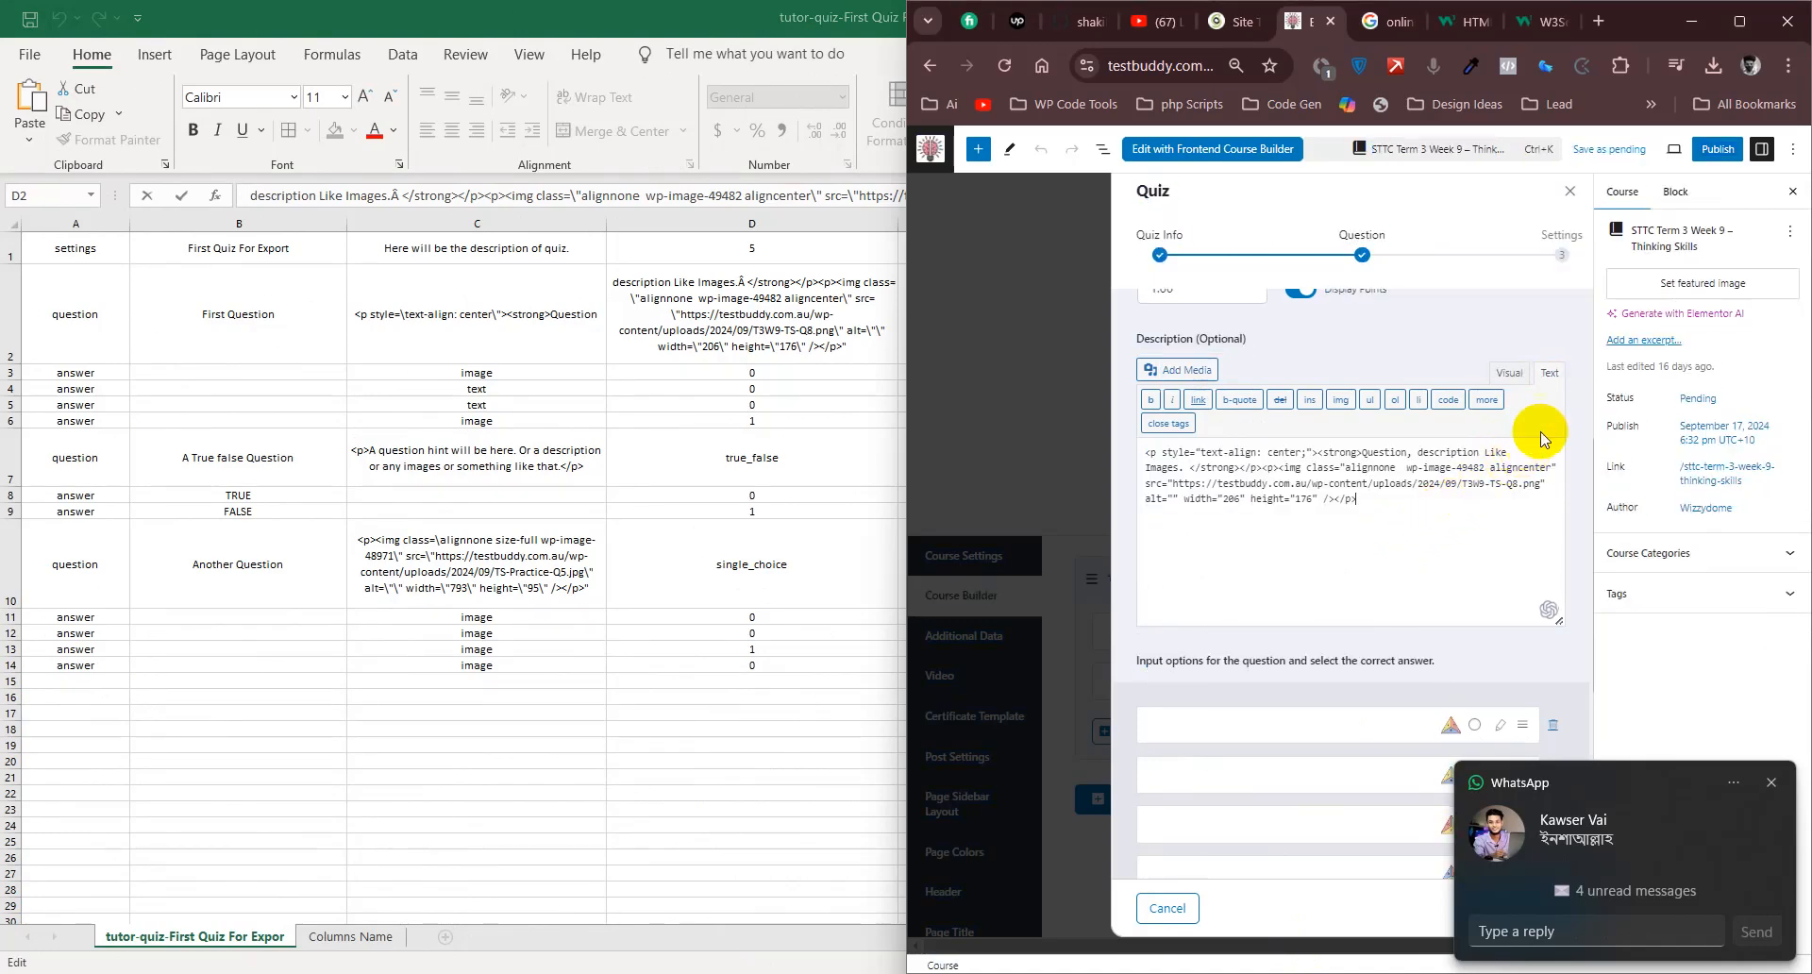
key(ctrl+a)
key(ctrl+c)
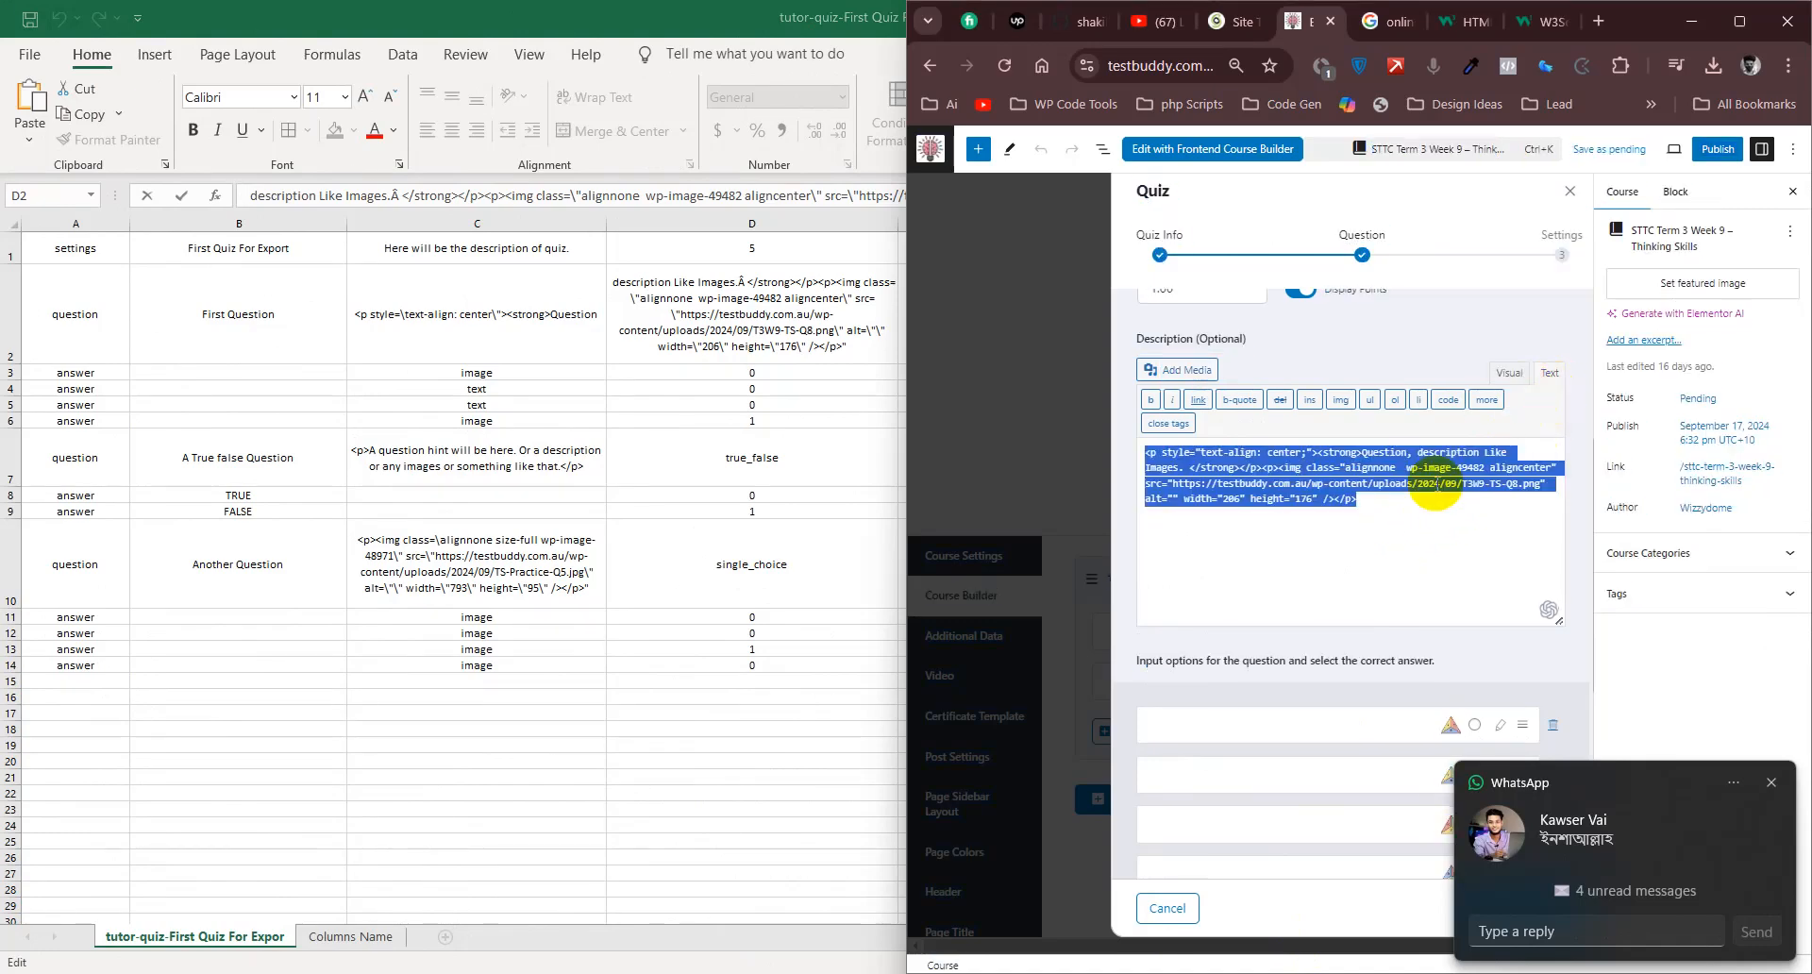
- Replace the entire content of cell D2 in the Excel export with the copied description HTML
click(751, 312)
click(832, 194)
key(ctrl+a)
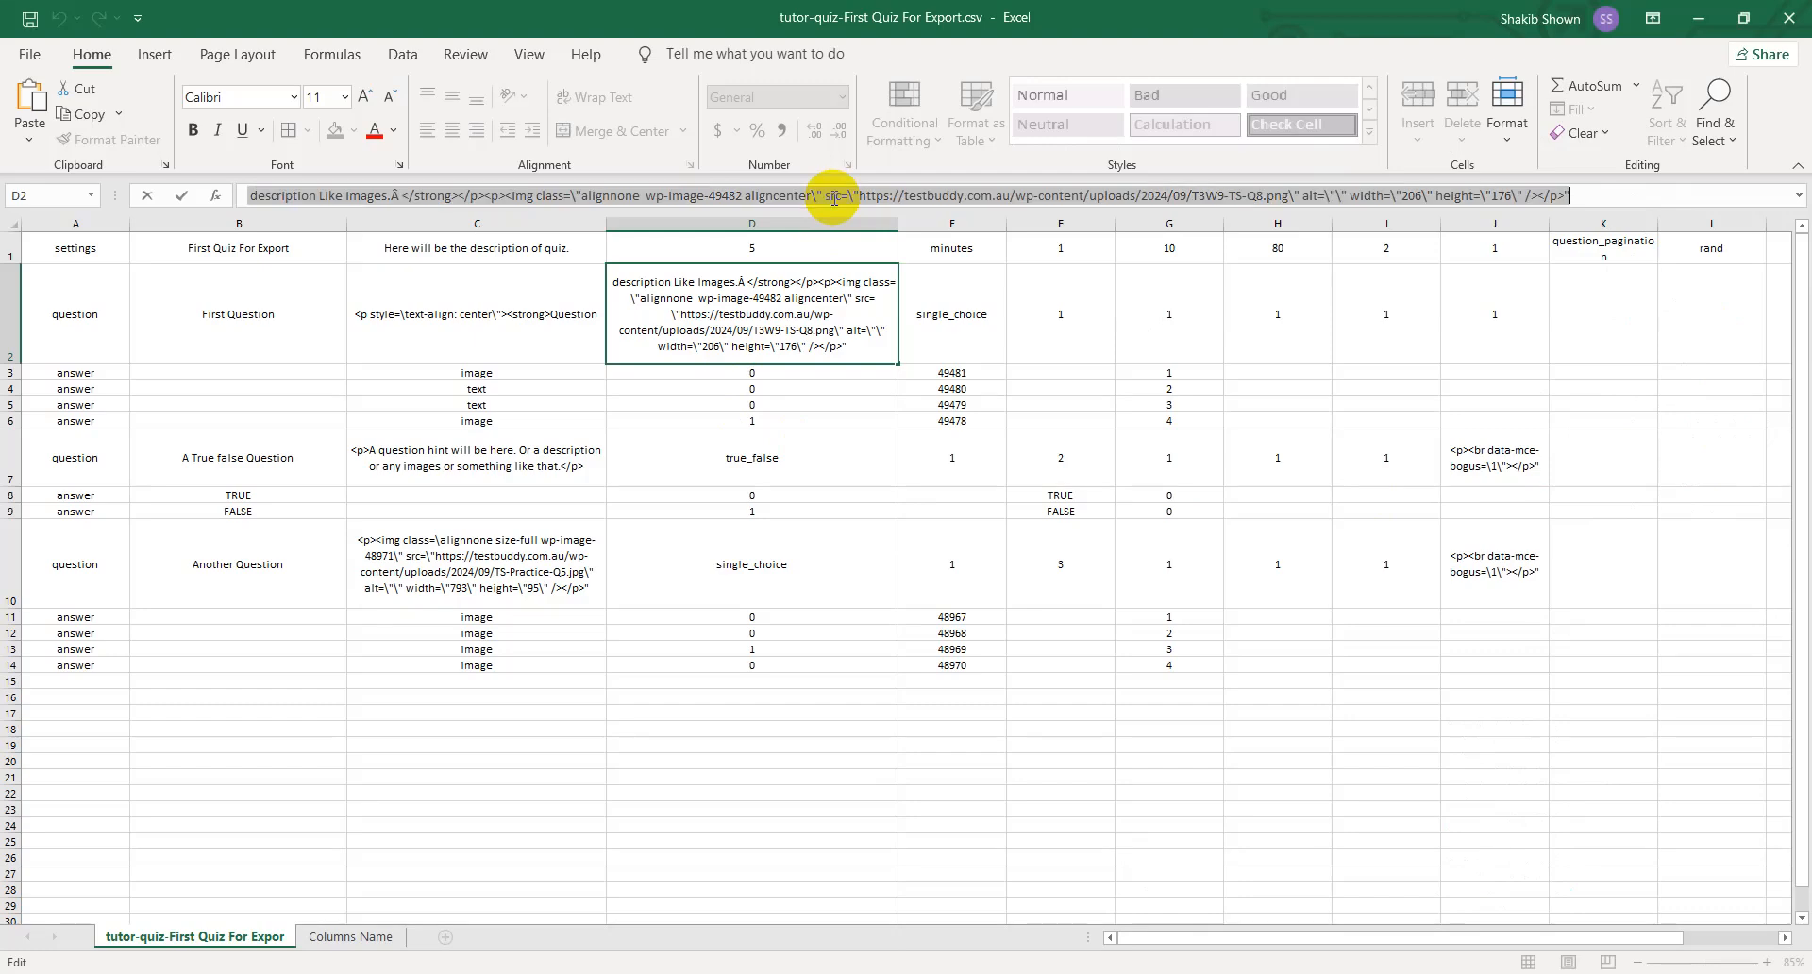
key(BackSpace)
key(ctrl+v)
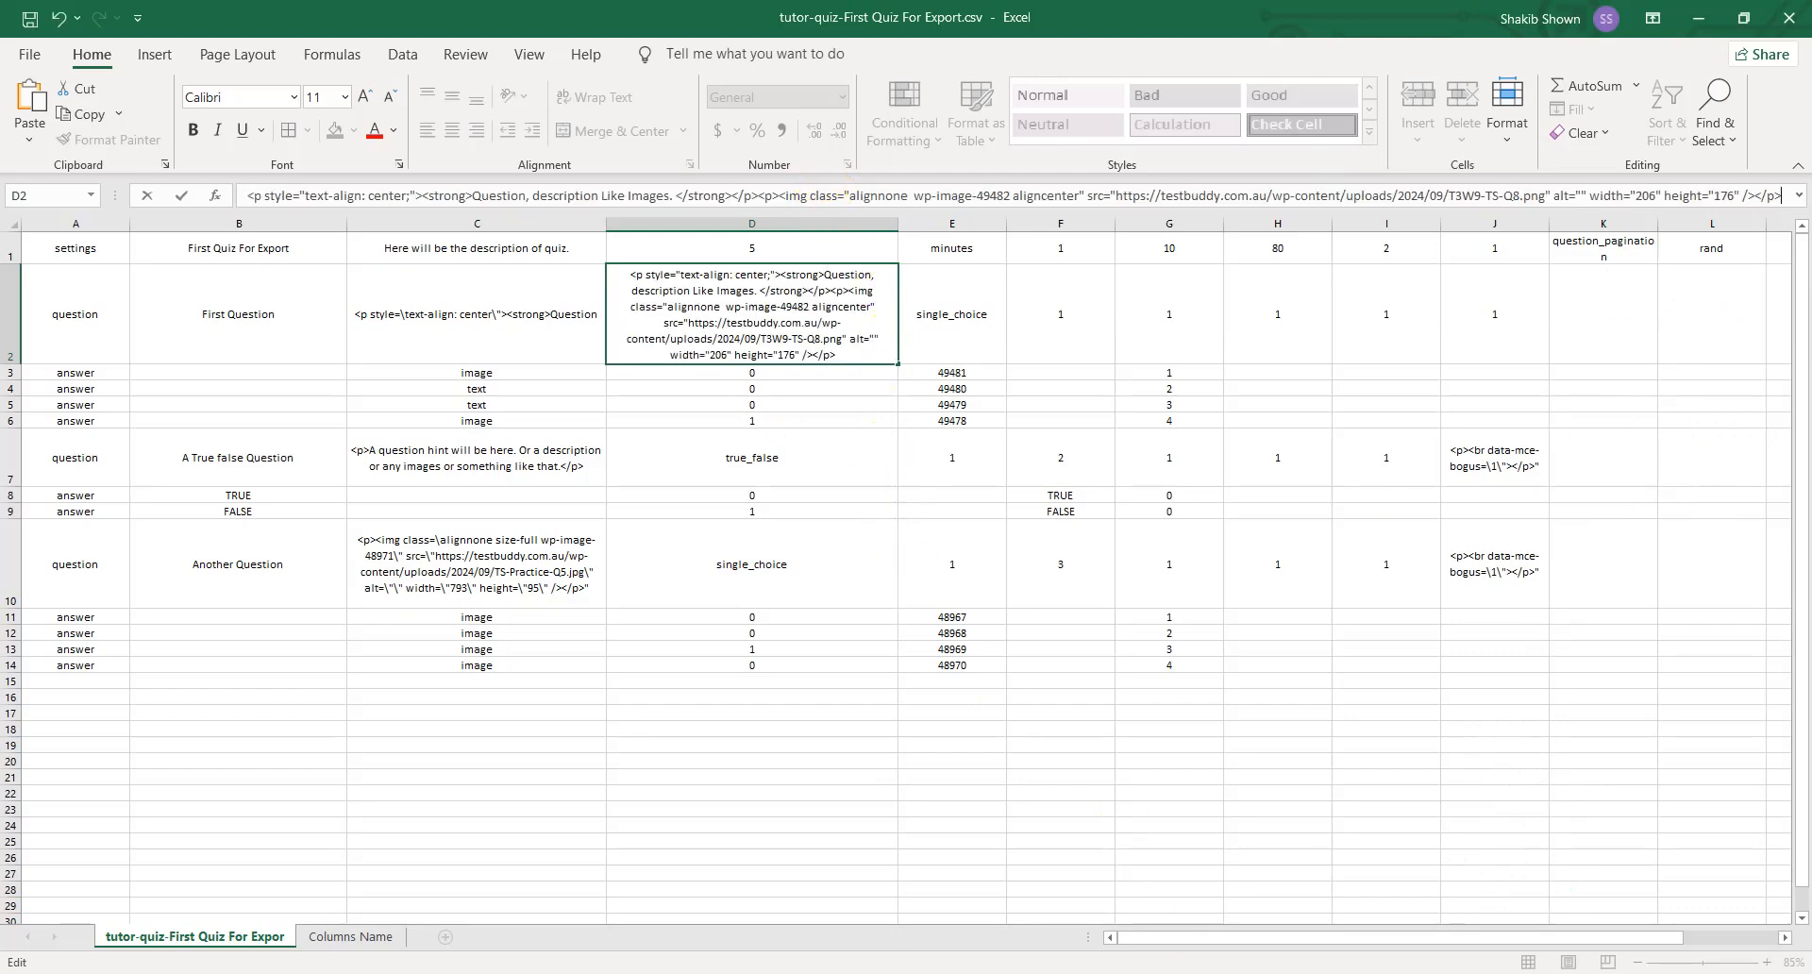
- Switch to Notepad and replace all text in Work List.txt with the copied description HTML
key(alt+Tab)
key(ctrl+a)
key(ctrl+v)
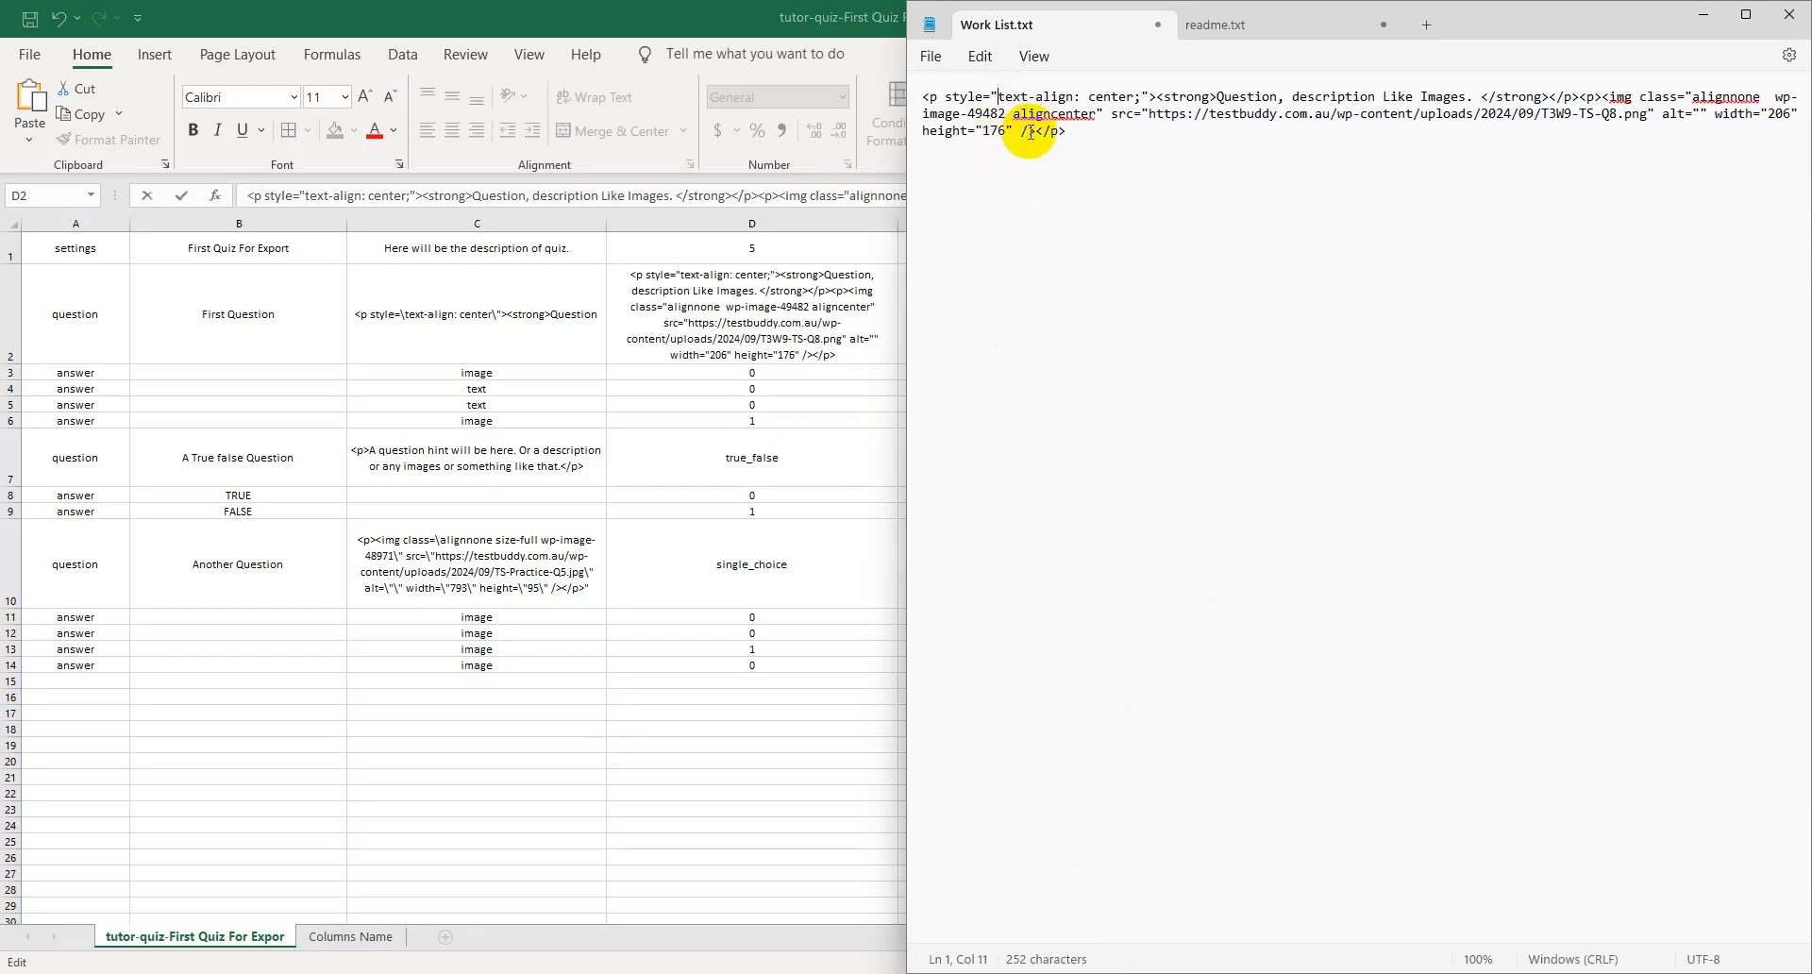
- Escape the quotation marks around the style, class, src, alt, width and height values with backslashes in Work List.txt
text(\)
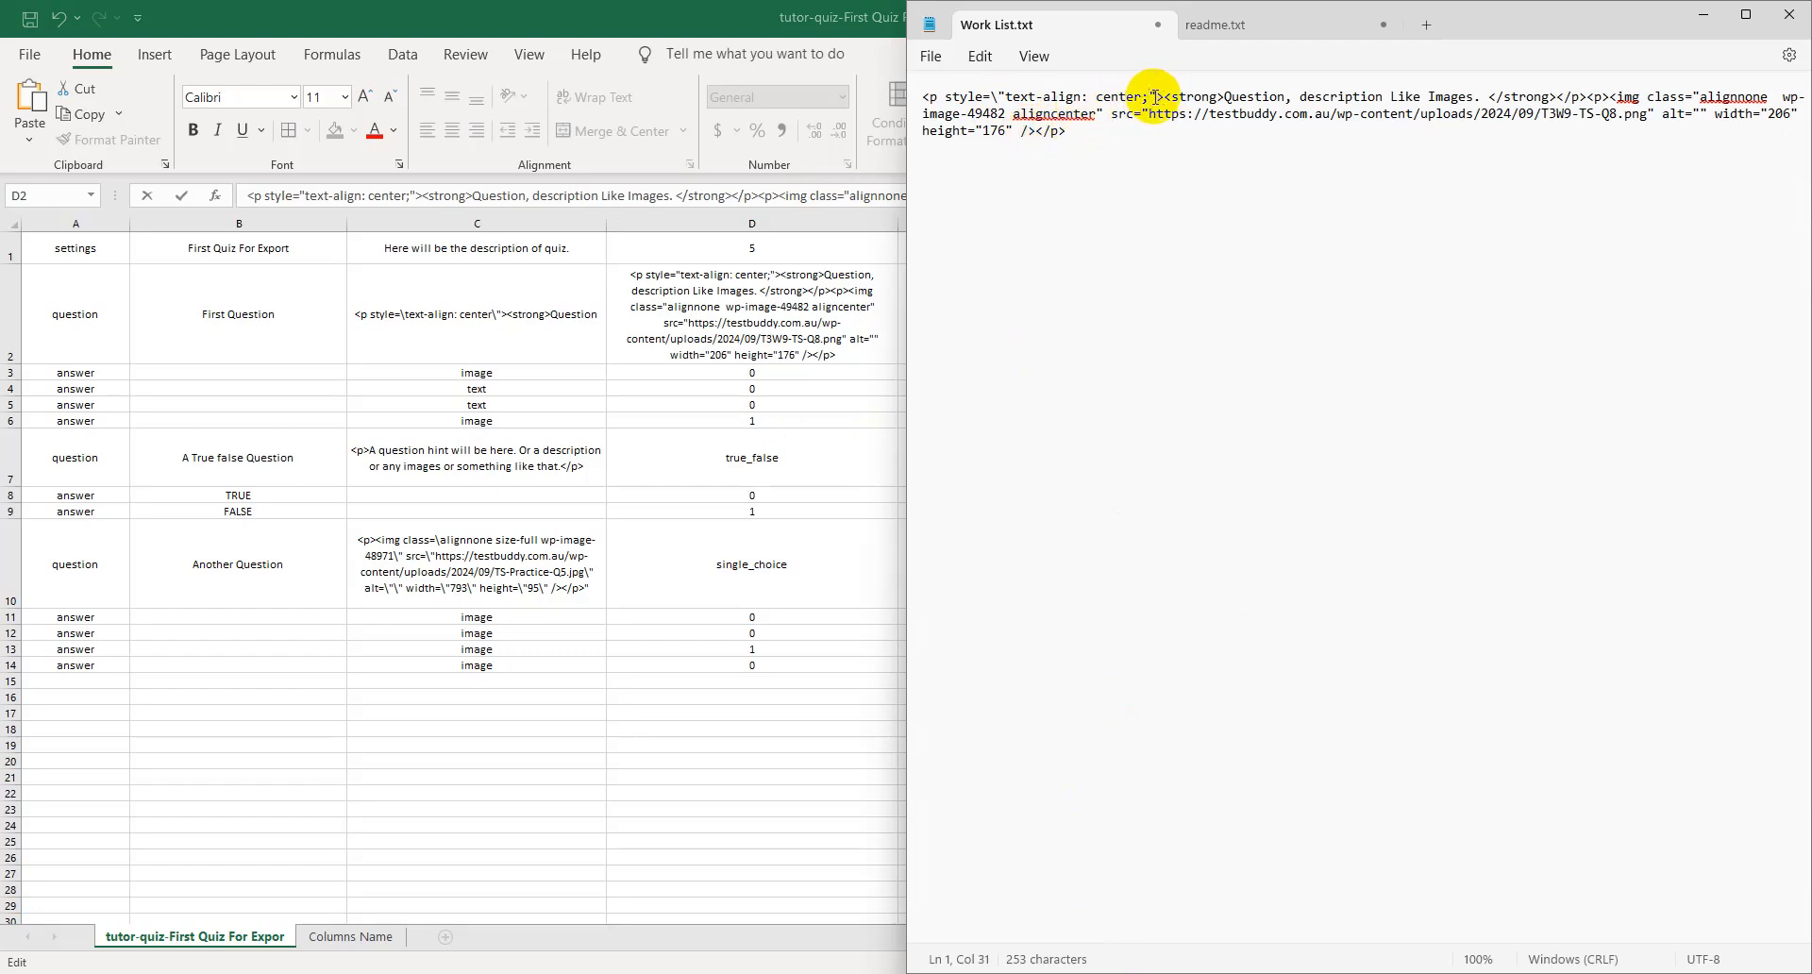
text(\)
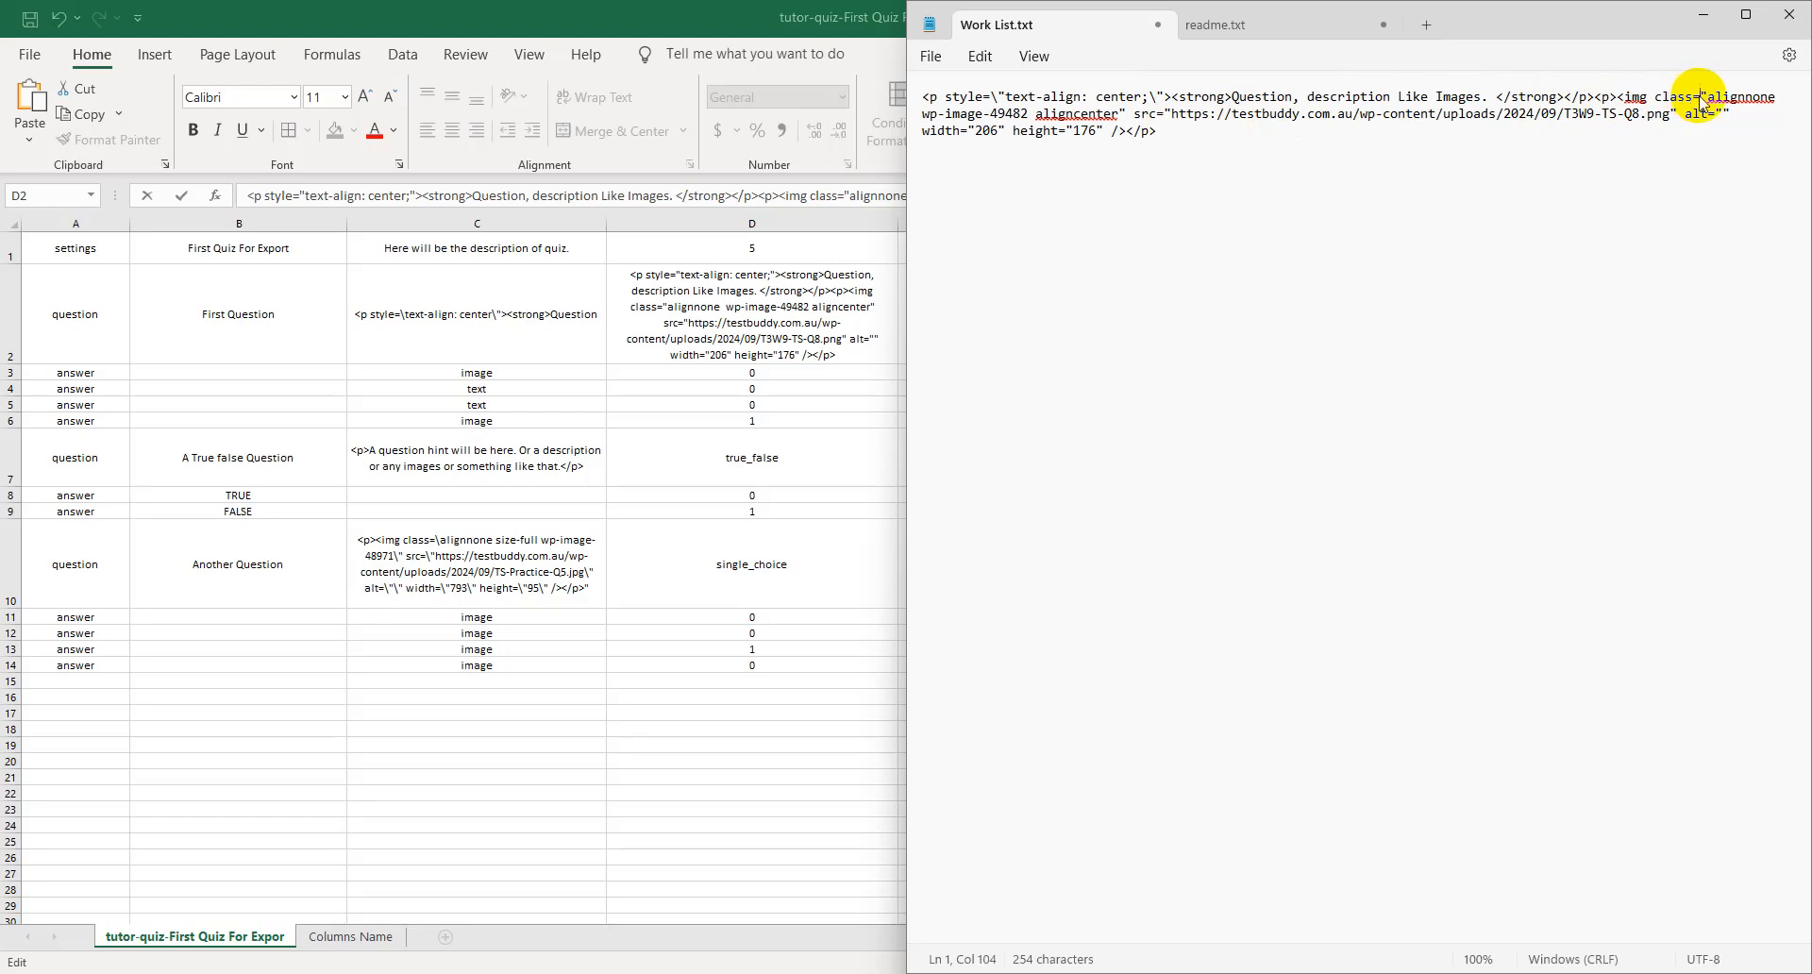
text(\)
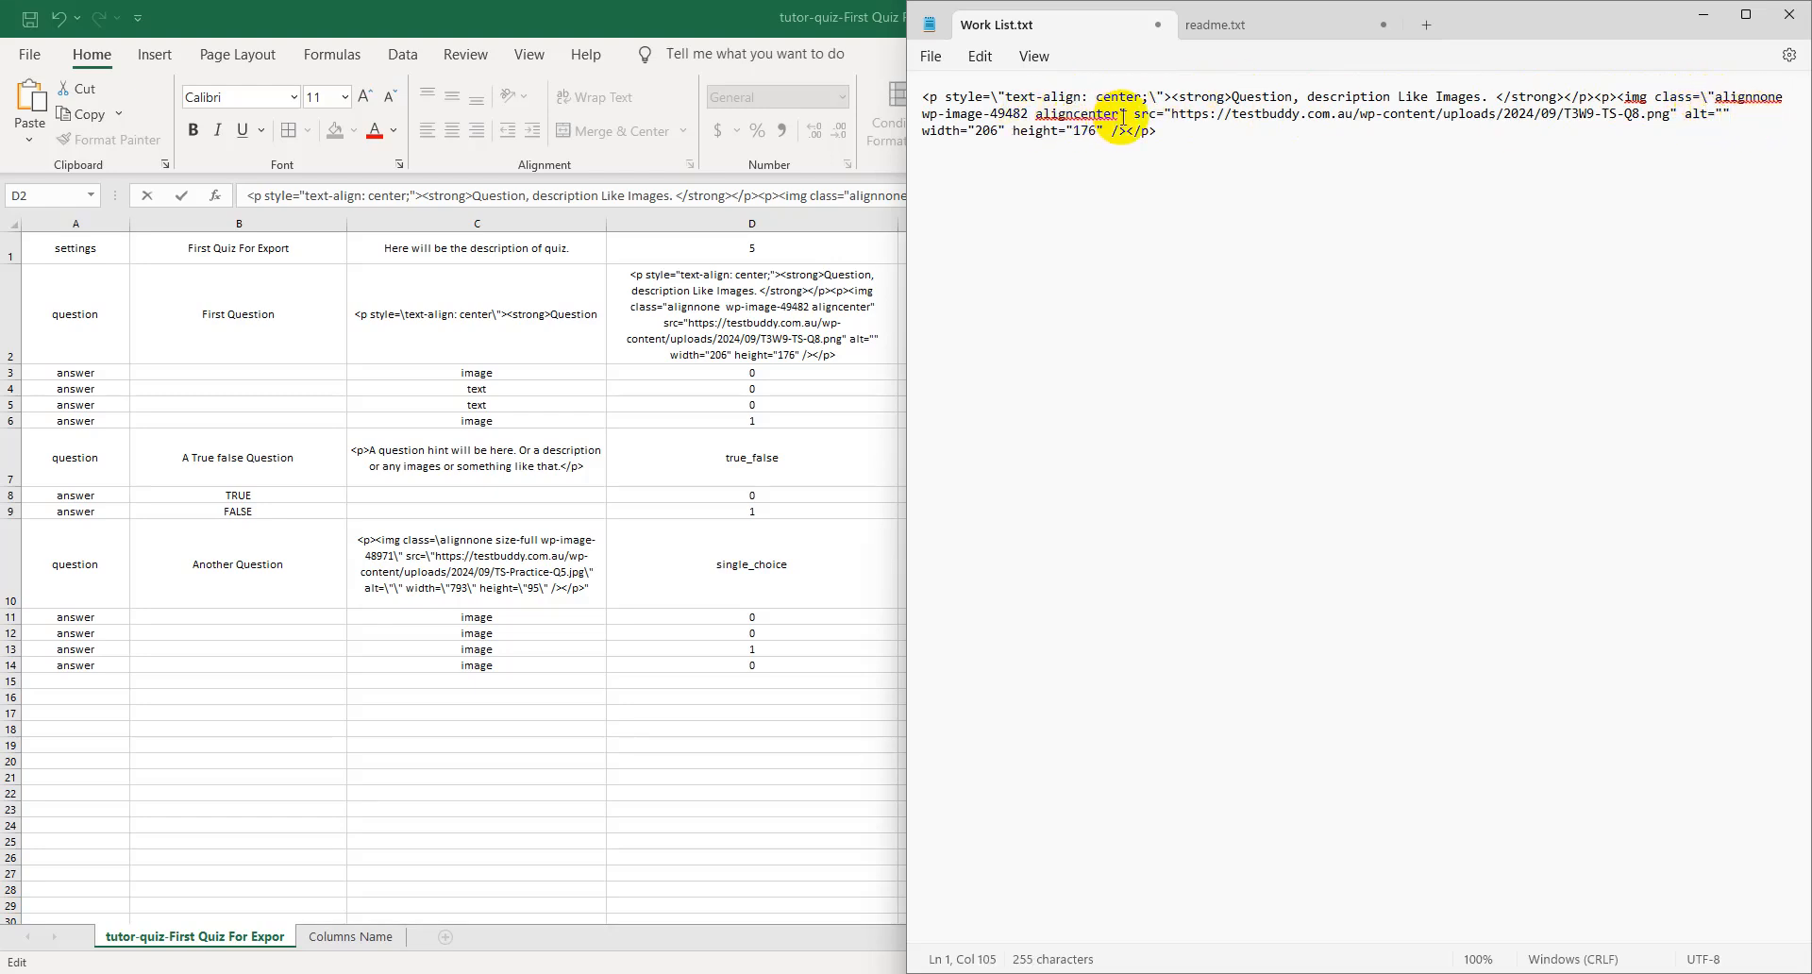
text(\)
click(1172, 115)
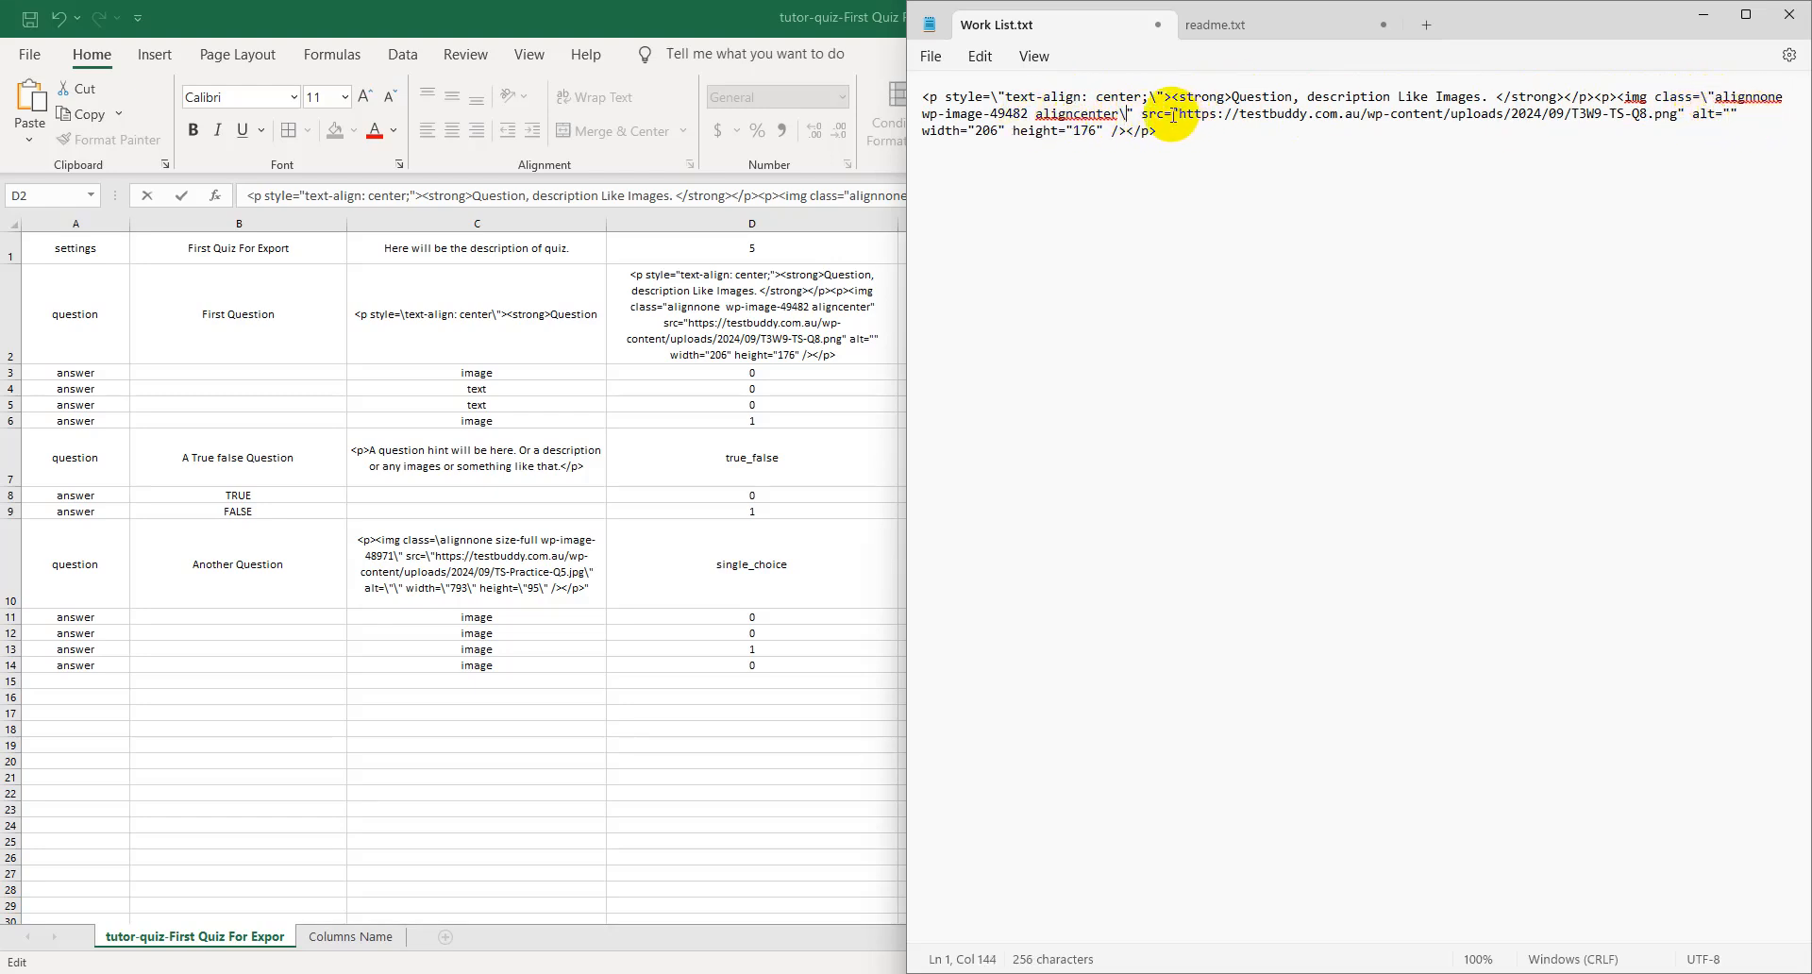
text(\)
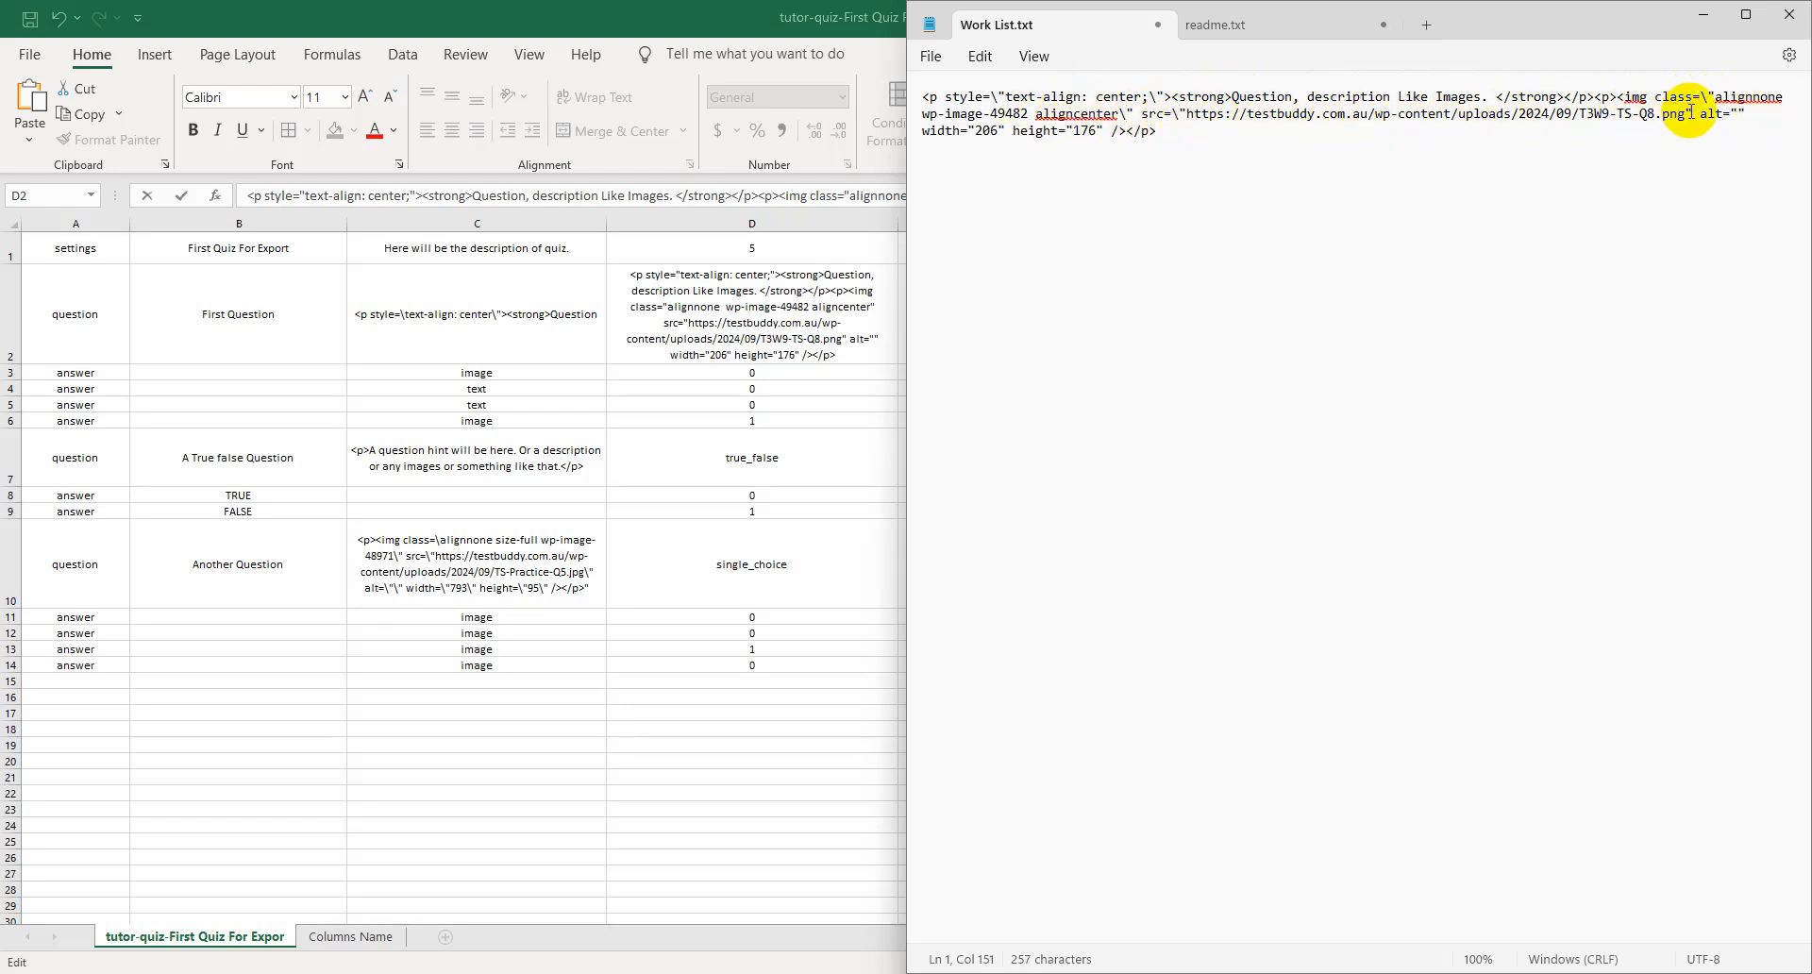
text(\)
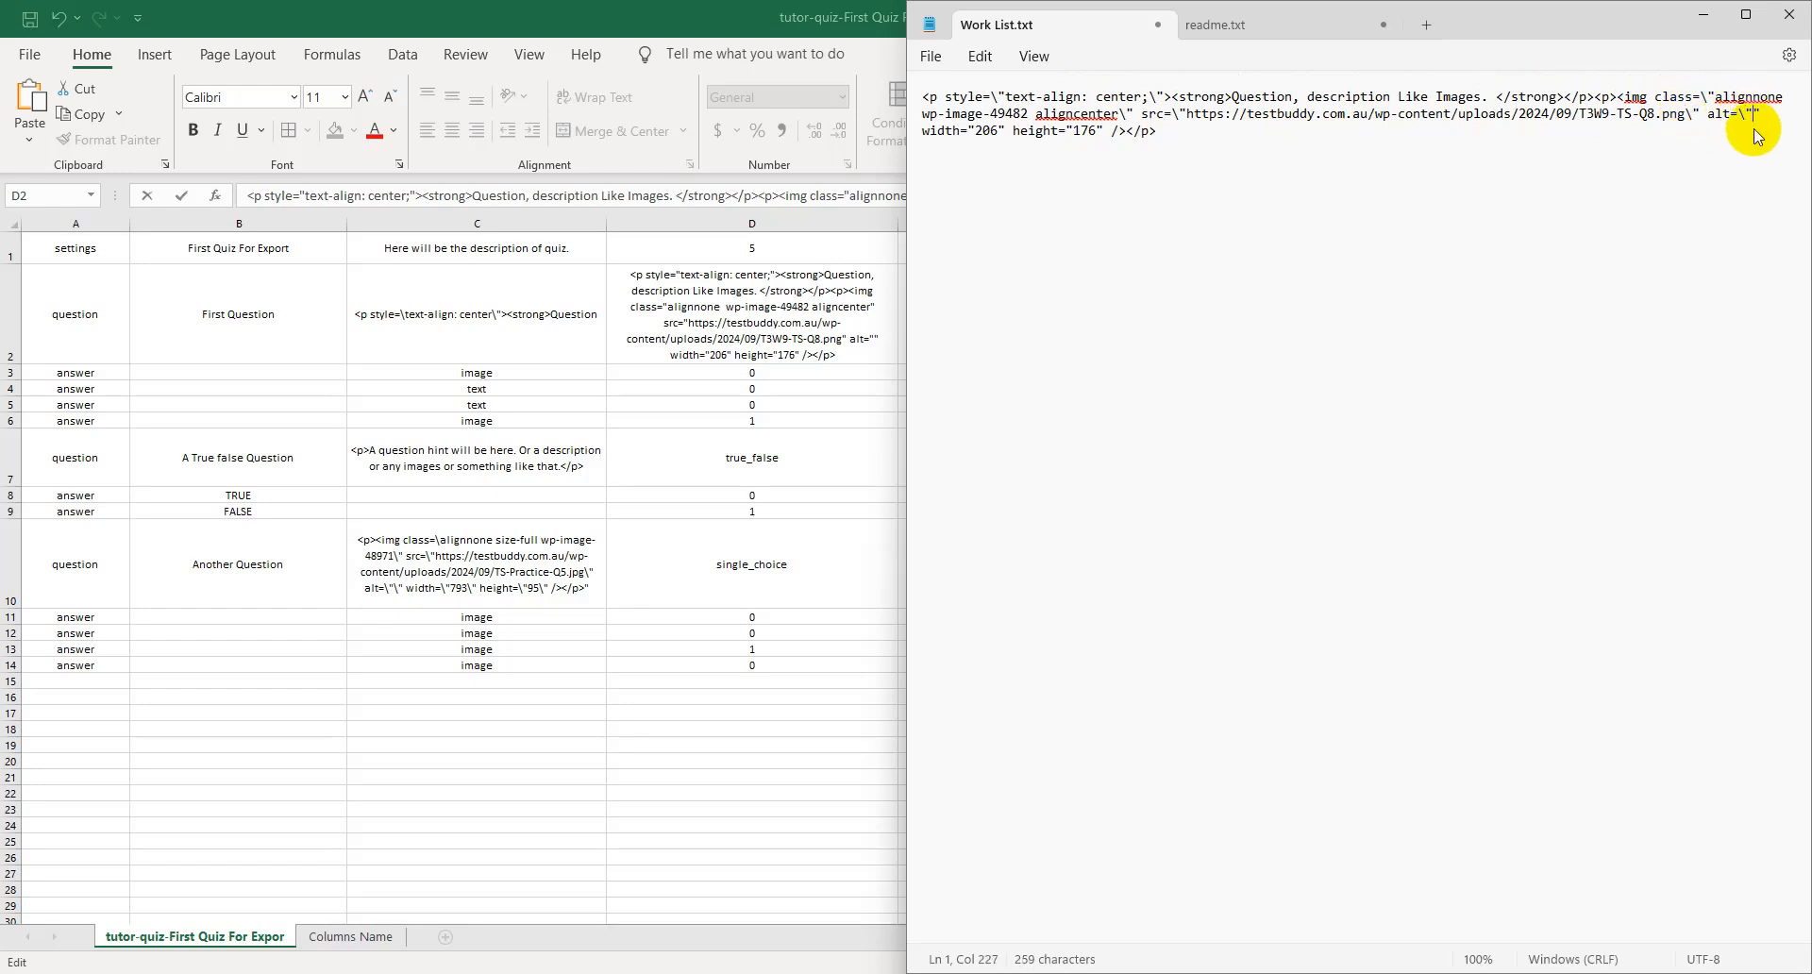
text(\)
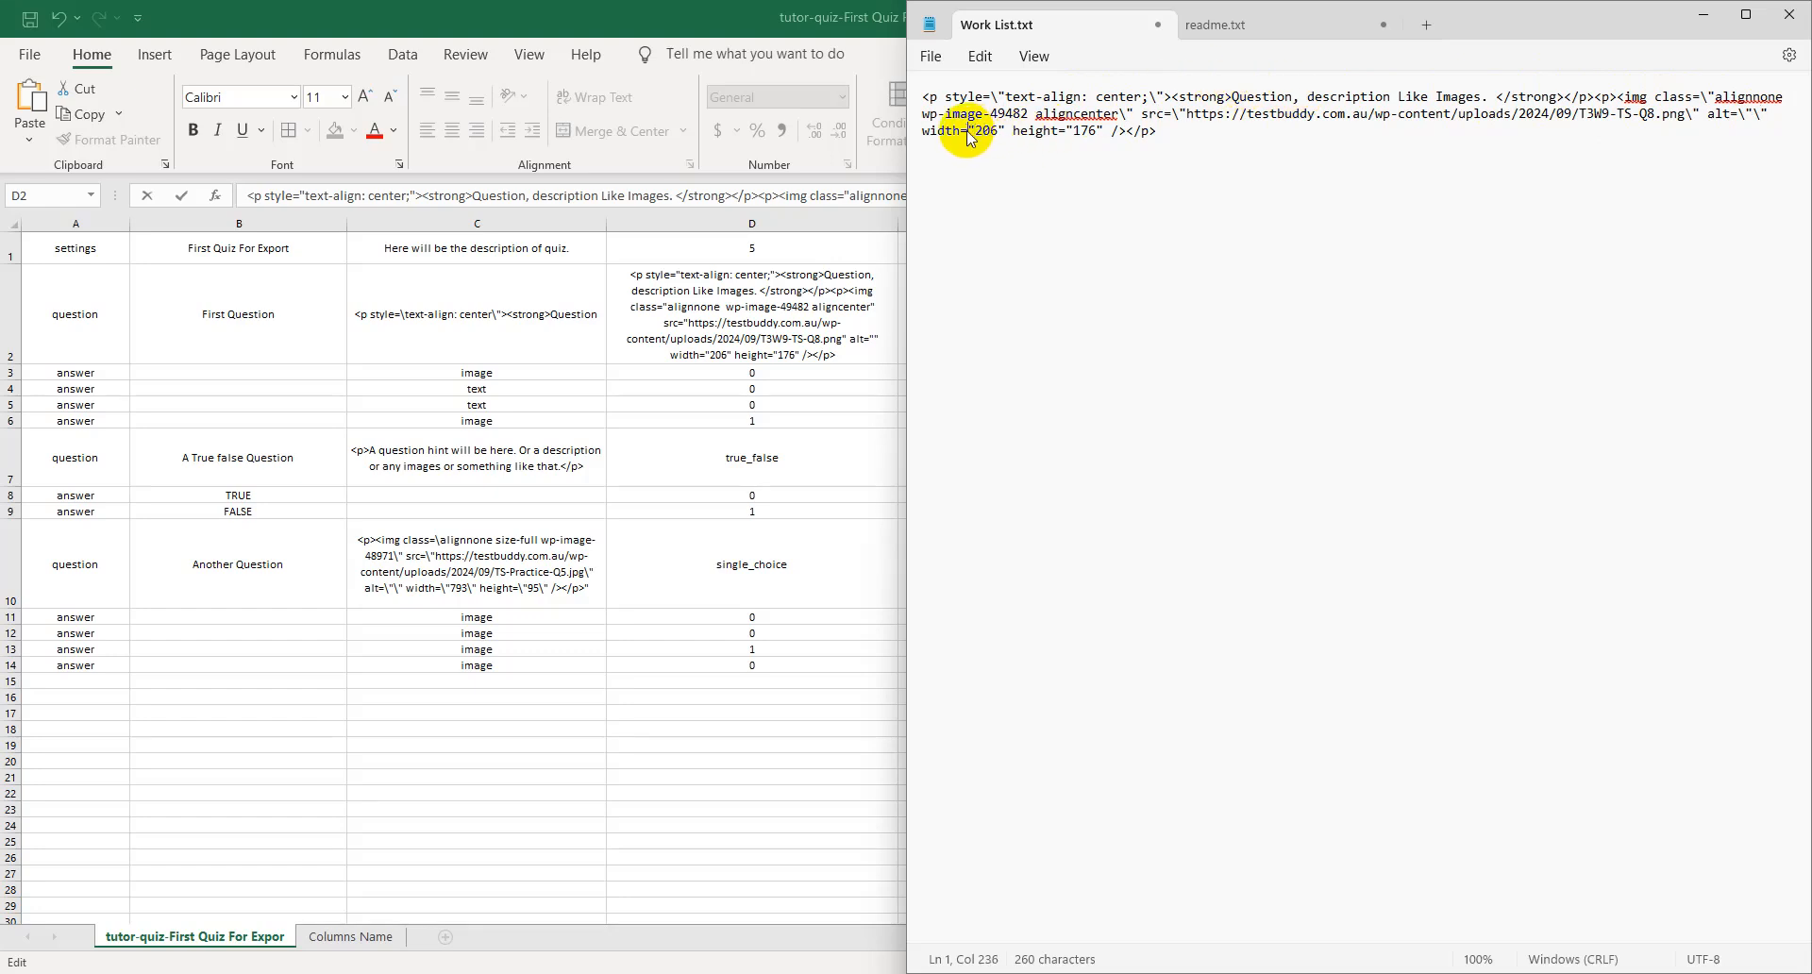
text(\)
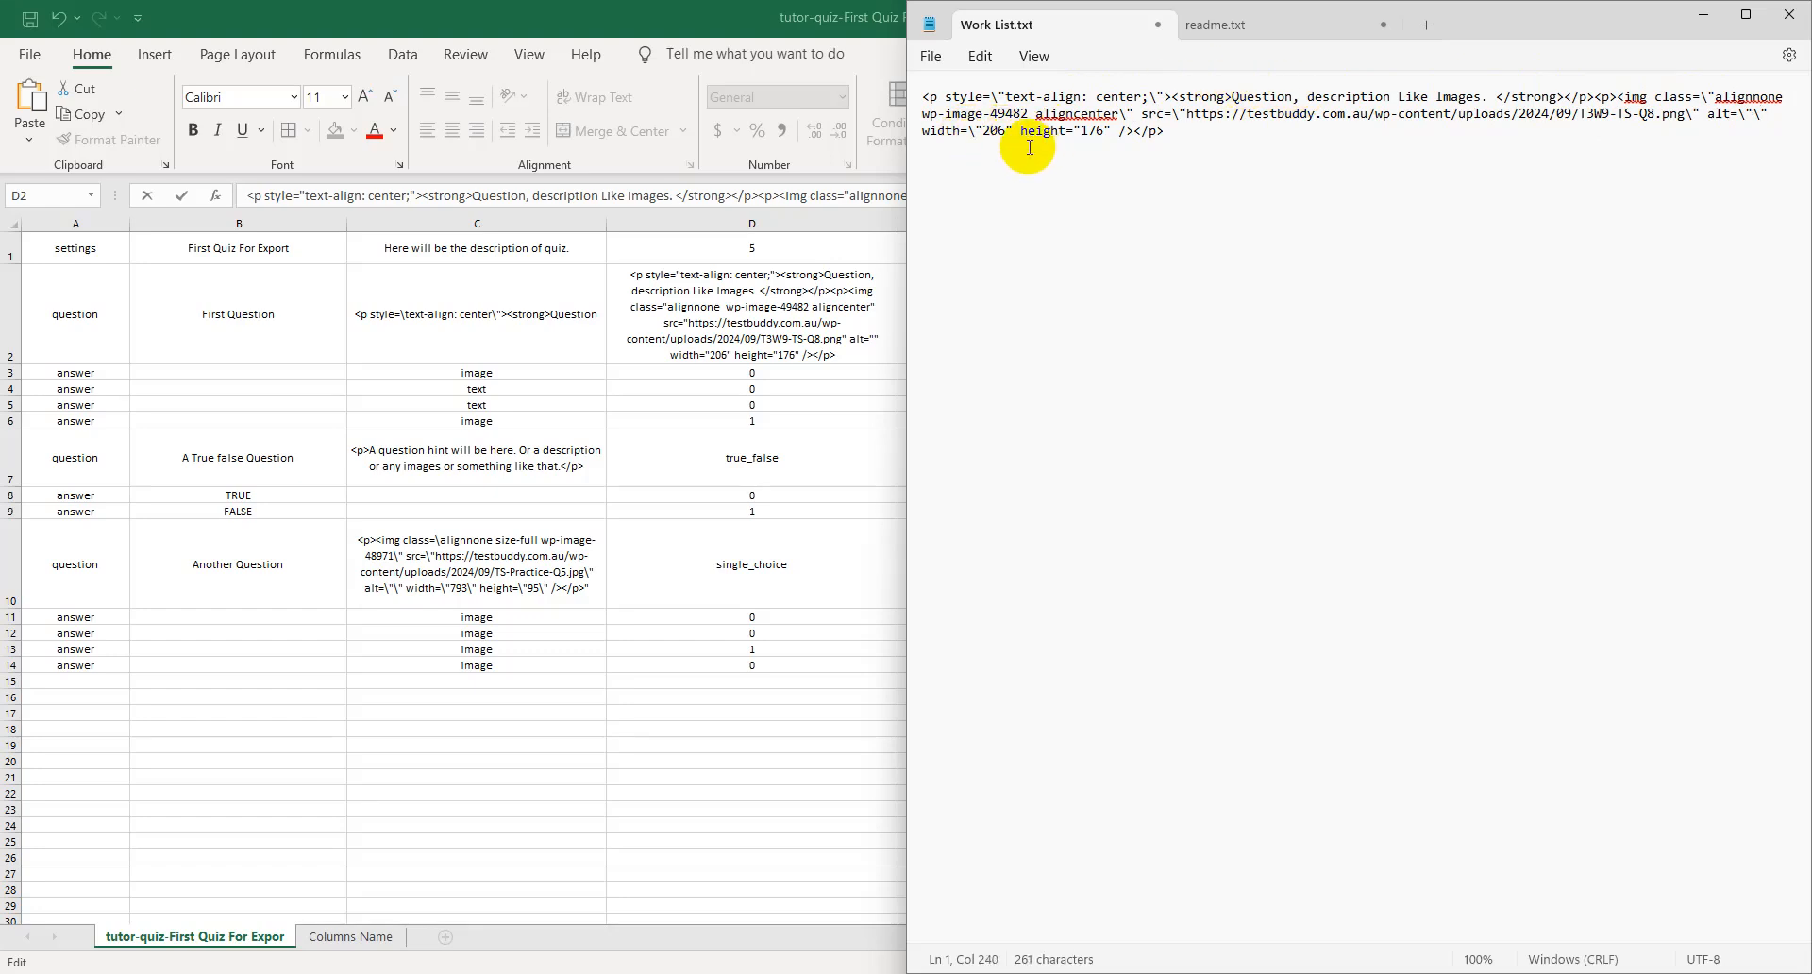
text(\)
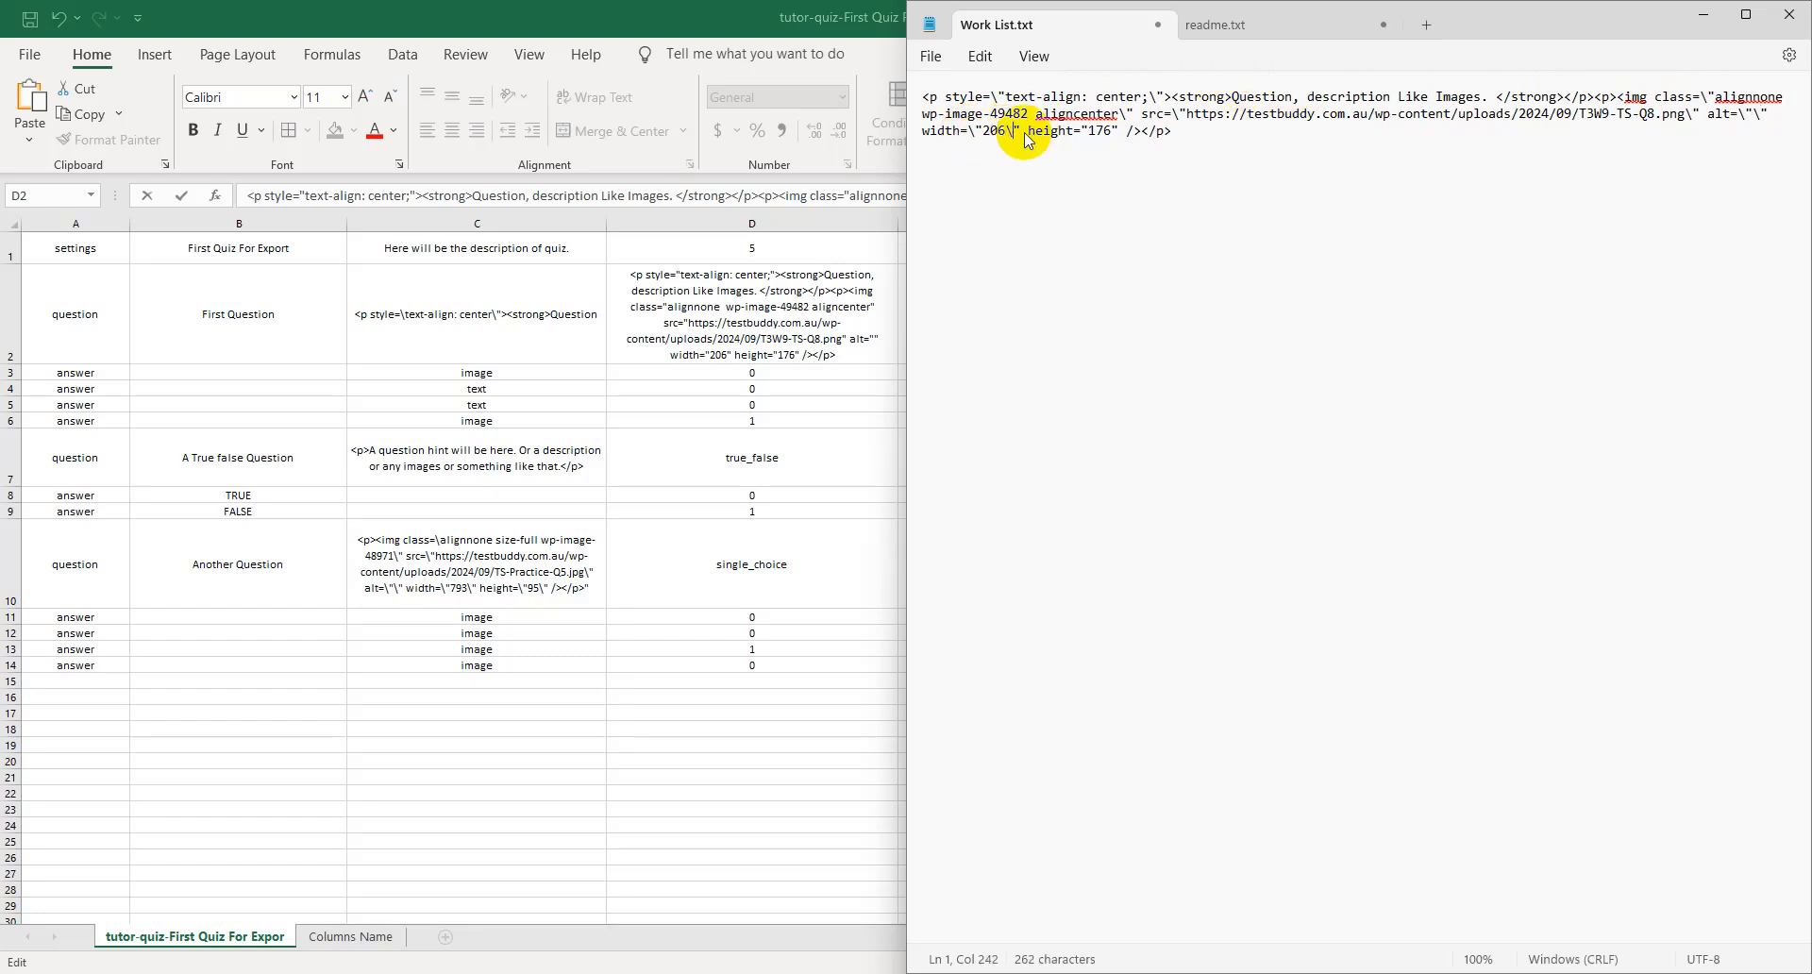
click(1087, 133)
text(\)
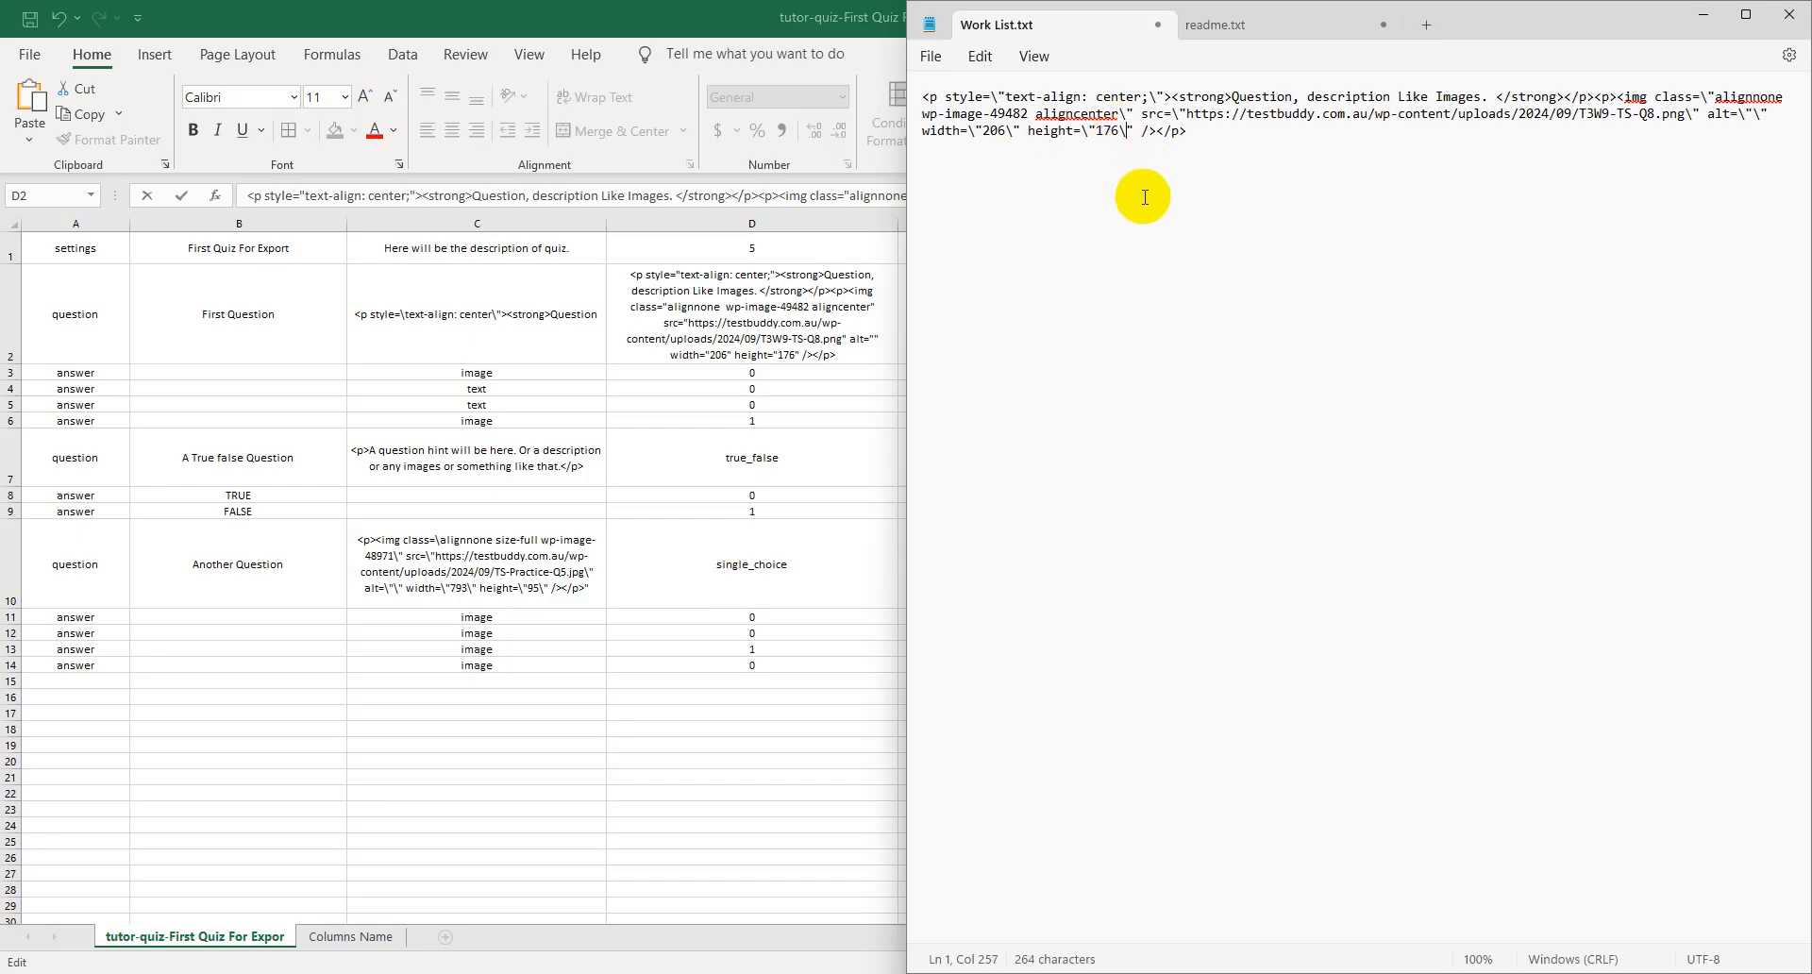
- Copy the unescaped HTML from cell D2 and paste it below the escaped code in Work List.txt
click(806, 343)
key(ctrl+a)
click(807, 343)
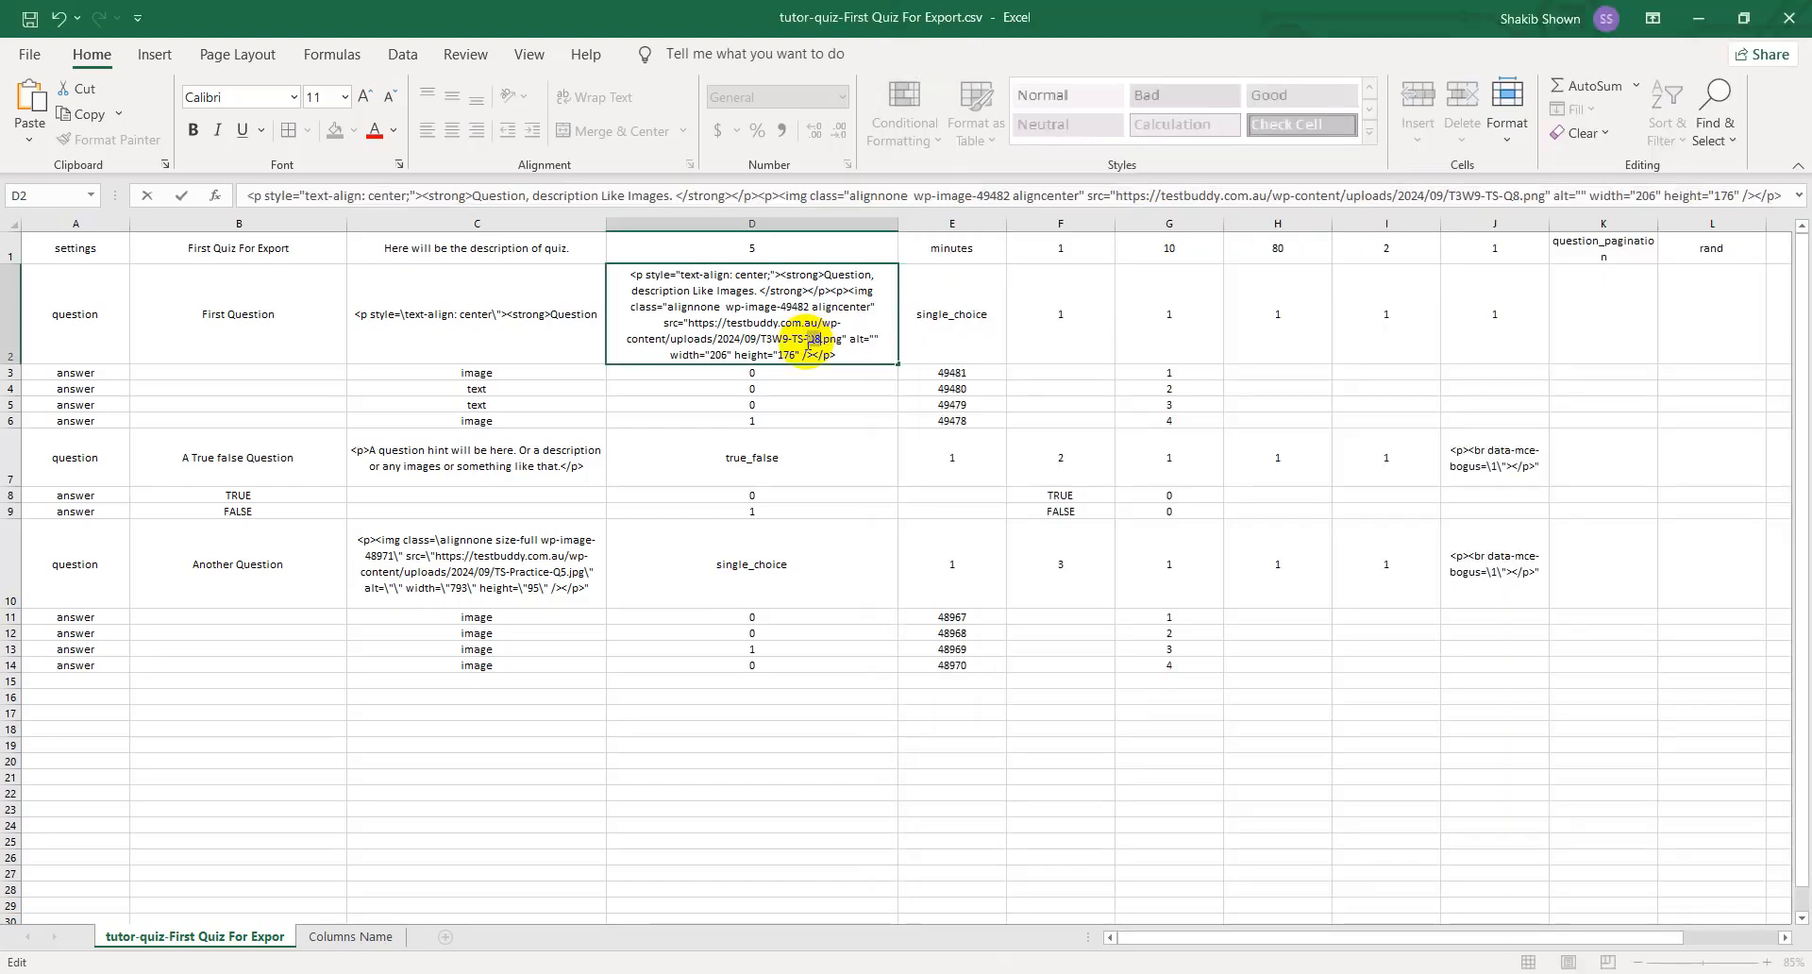
key(ctrl+a)
key(ctrl+c)
key(alt+Tab)
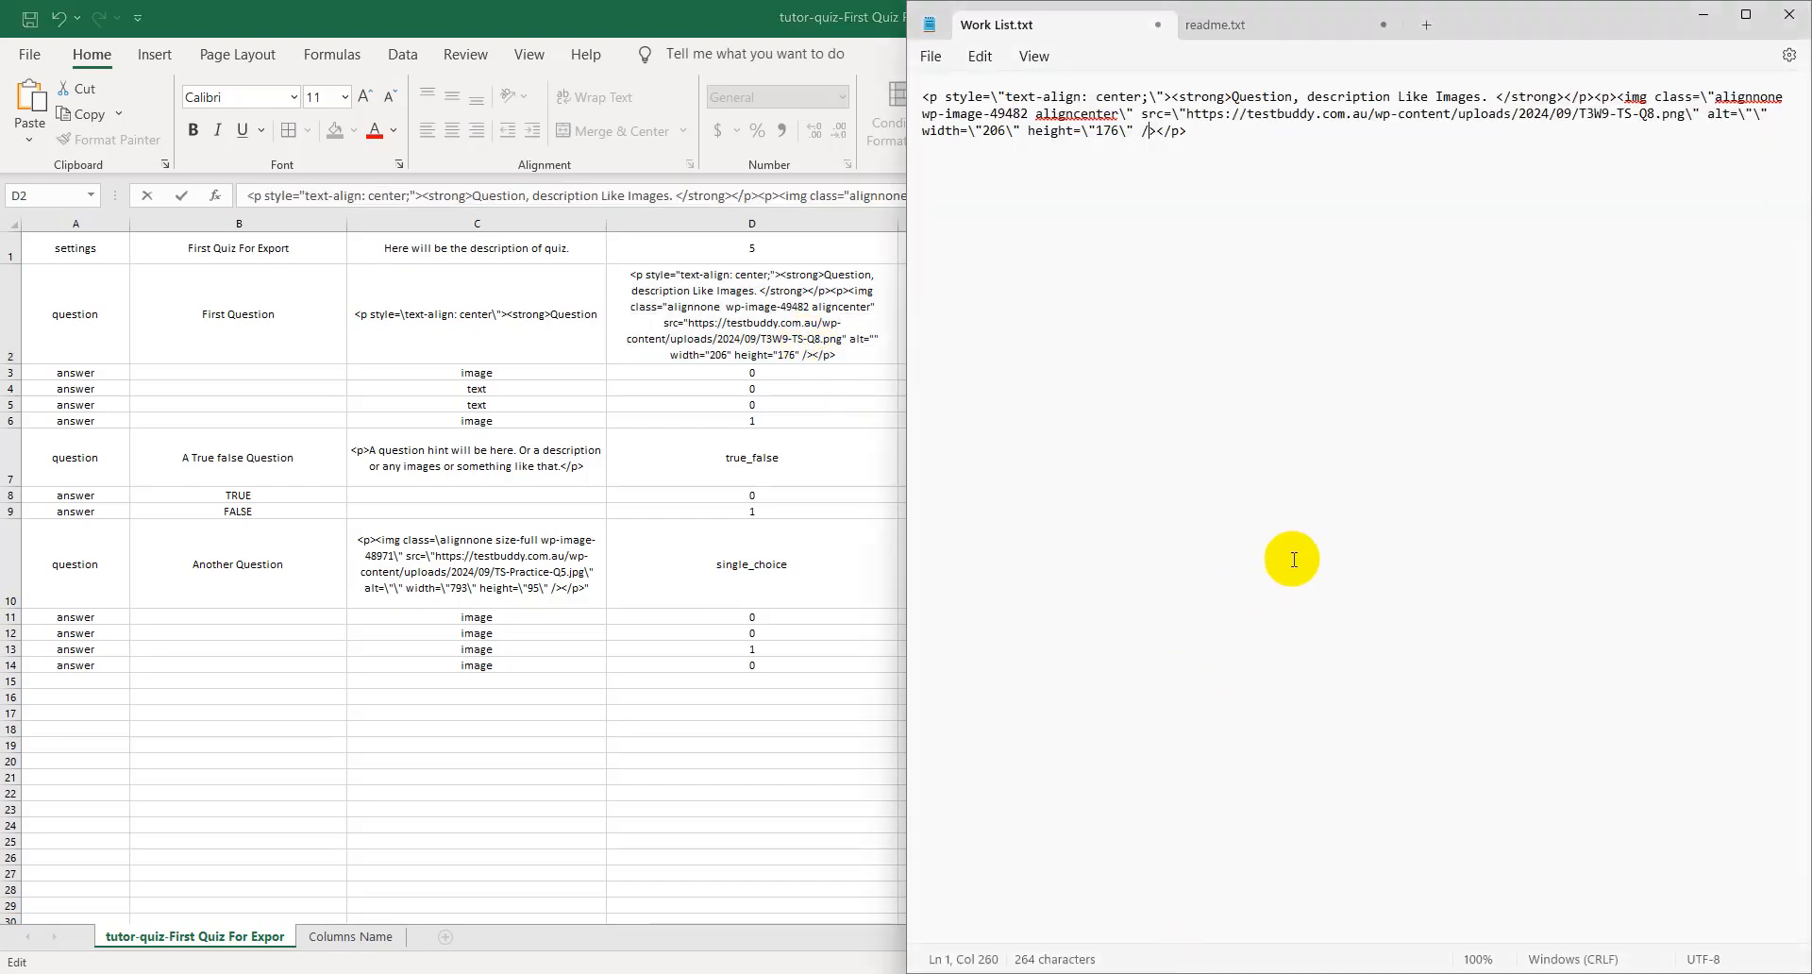
key(ctrl+v)
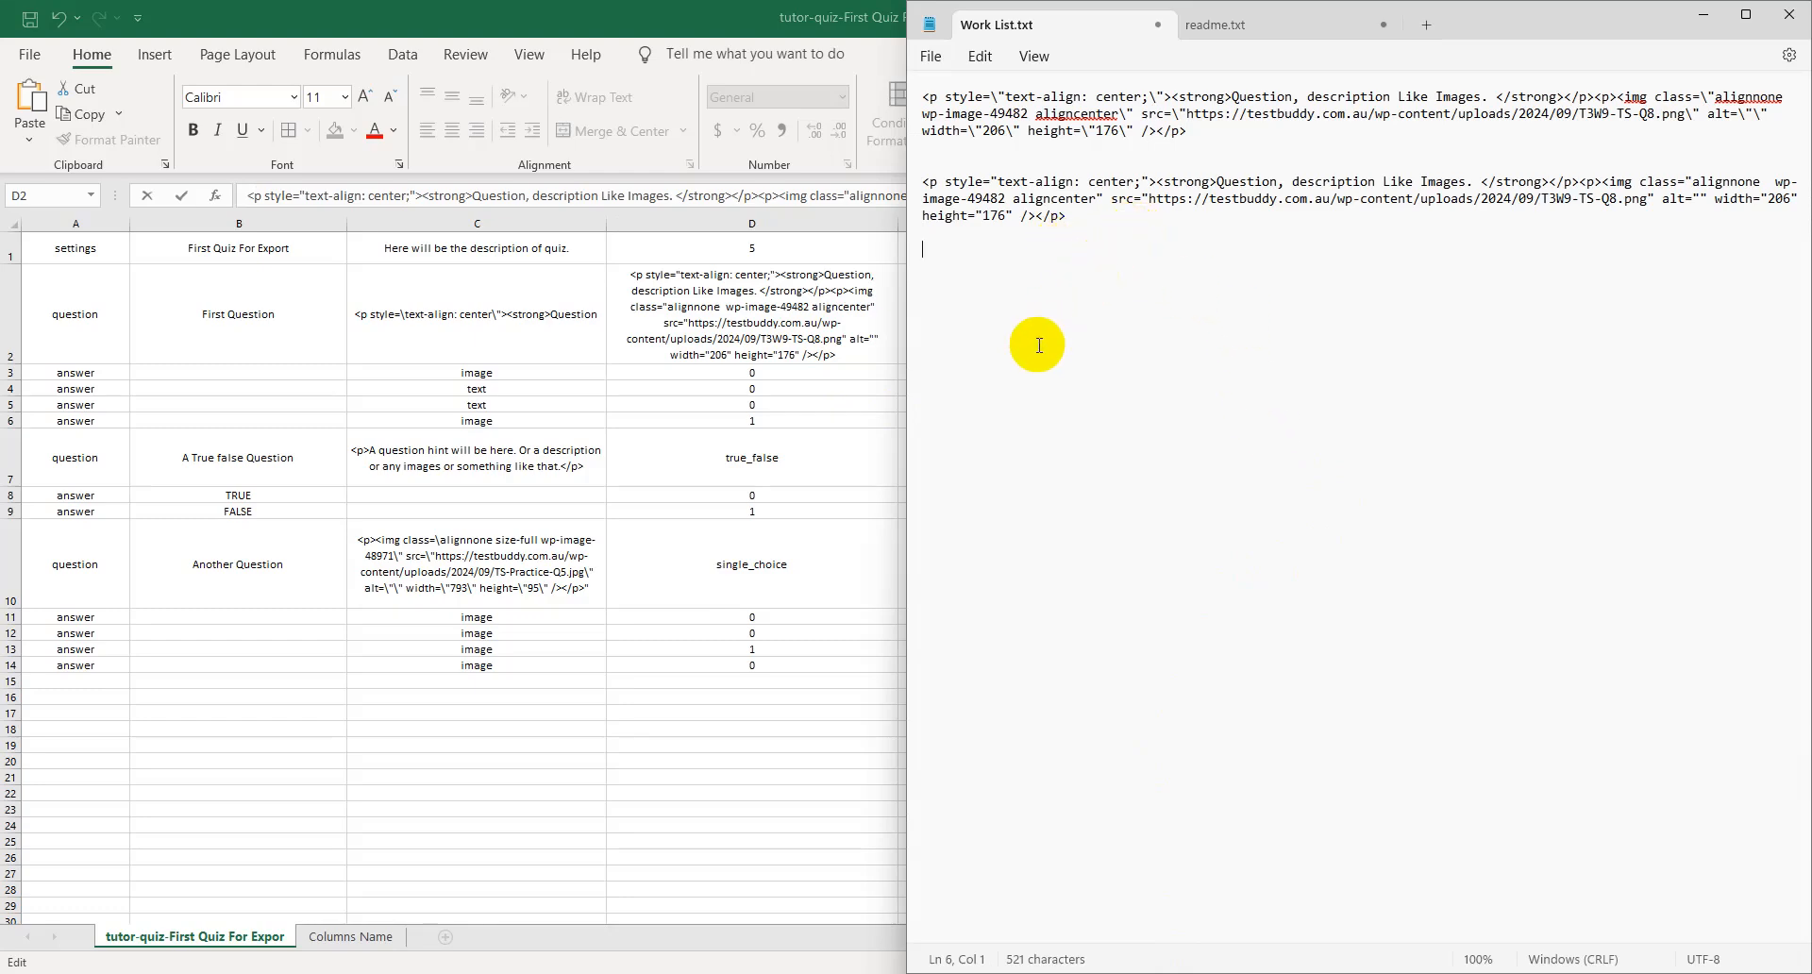
- Replace the unescaped copy with the earlier escaped excerpt from the clipboard history for comparison, and delete that excerpt from Work List.txt
key(super)
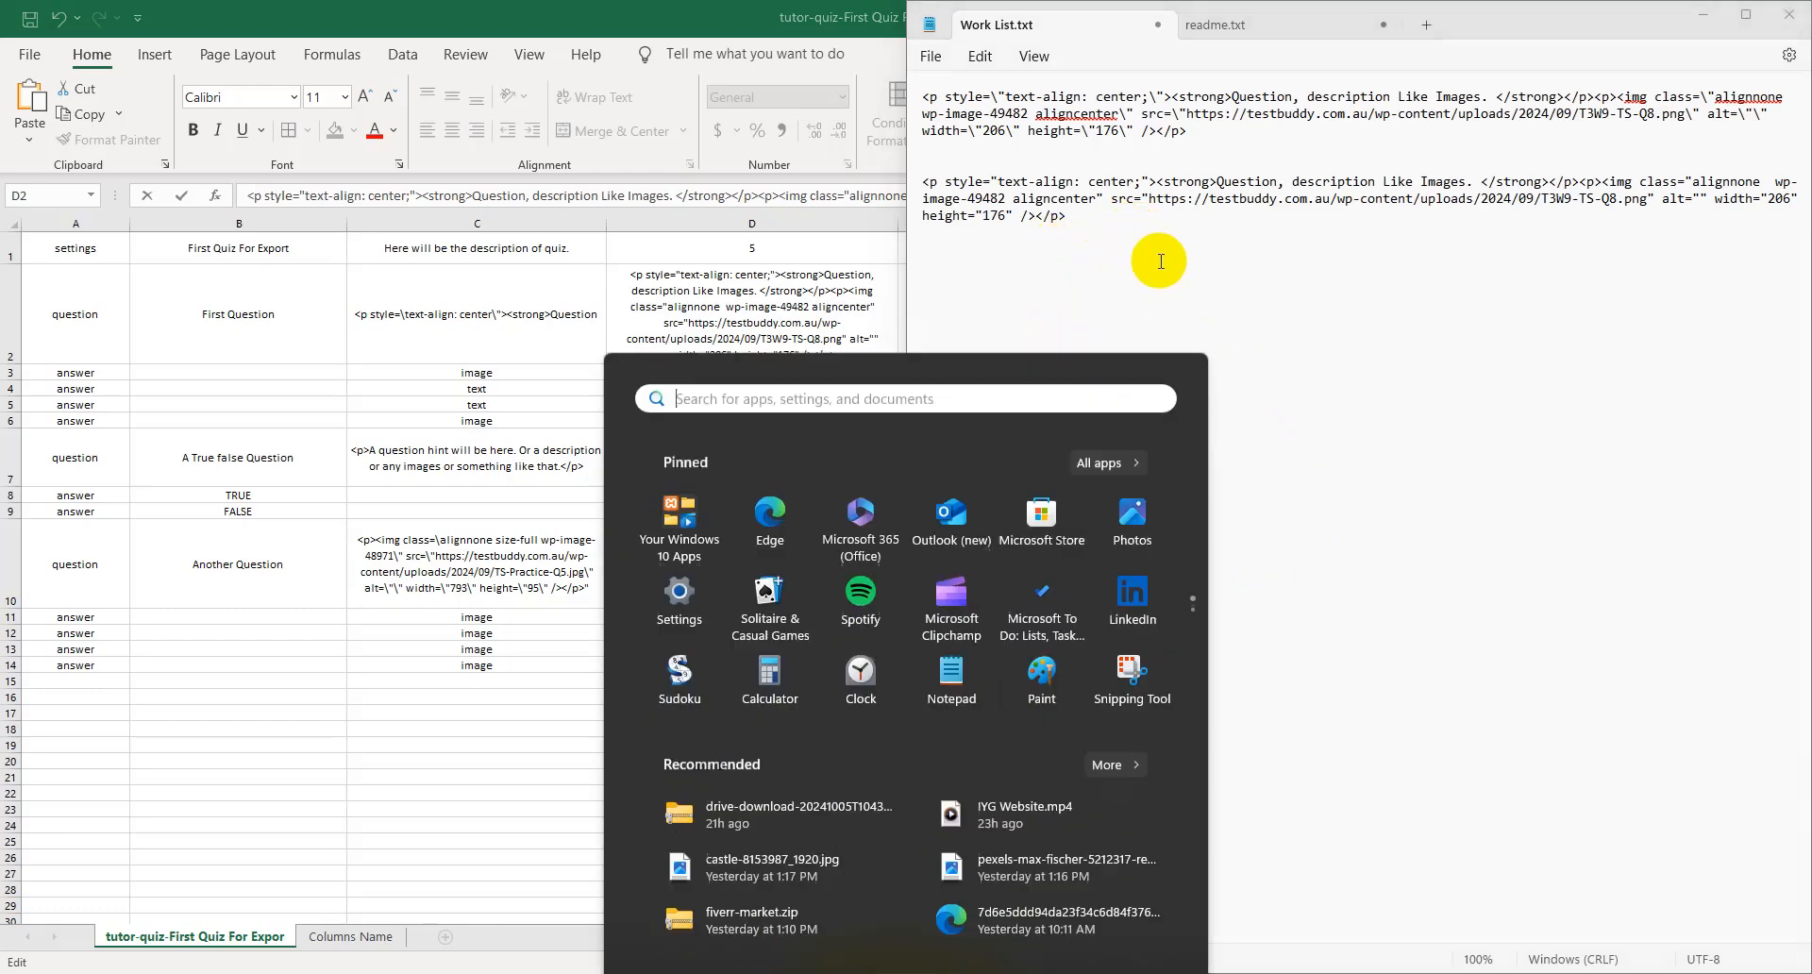
triple_click(914, 193)
key(super+v)
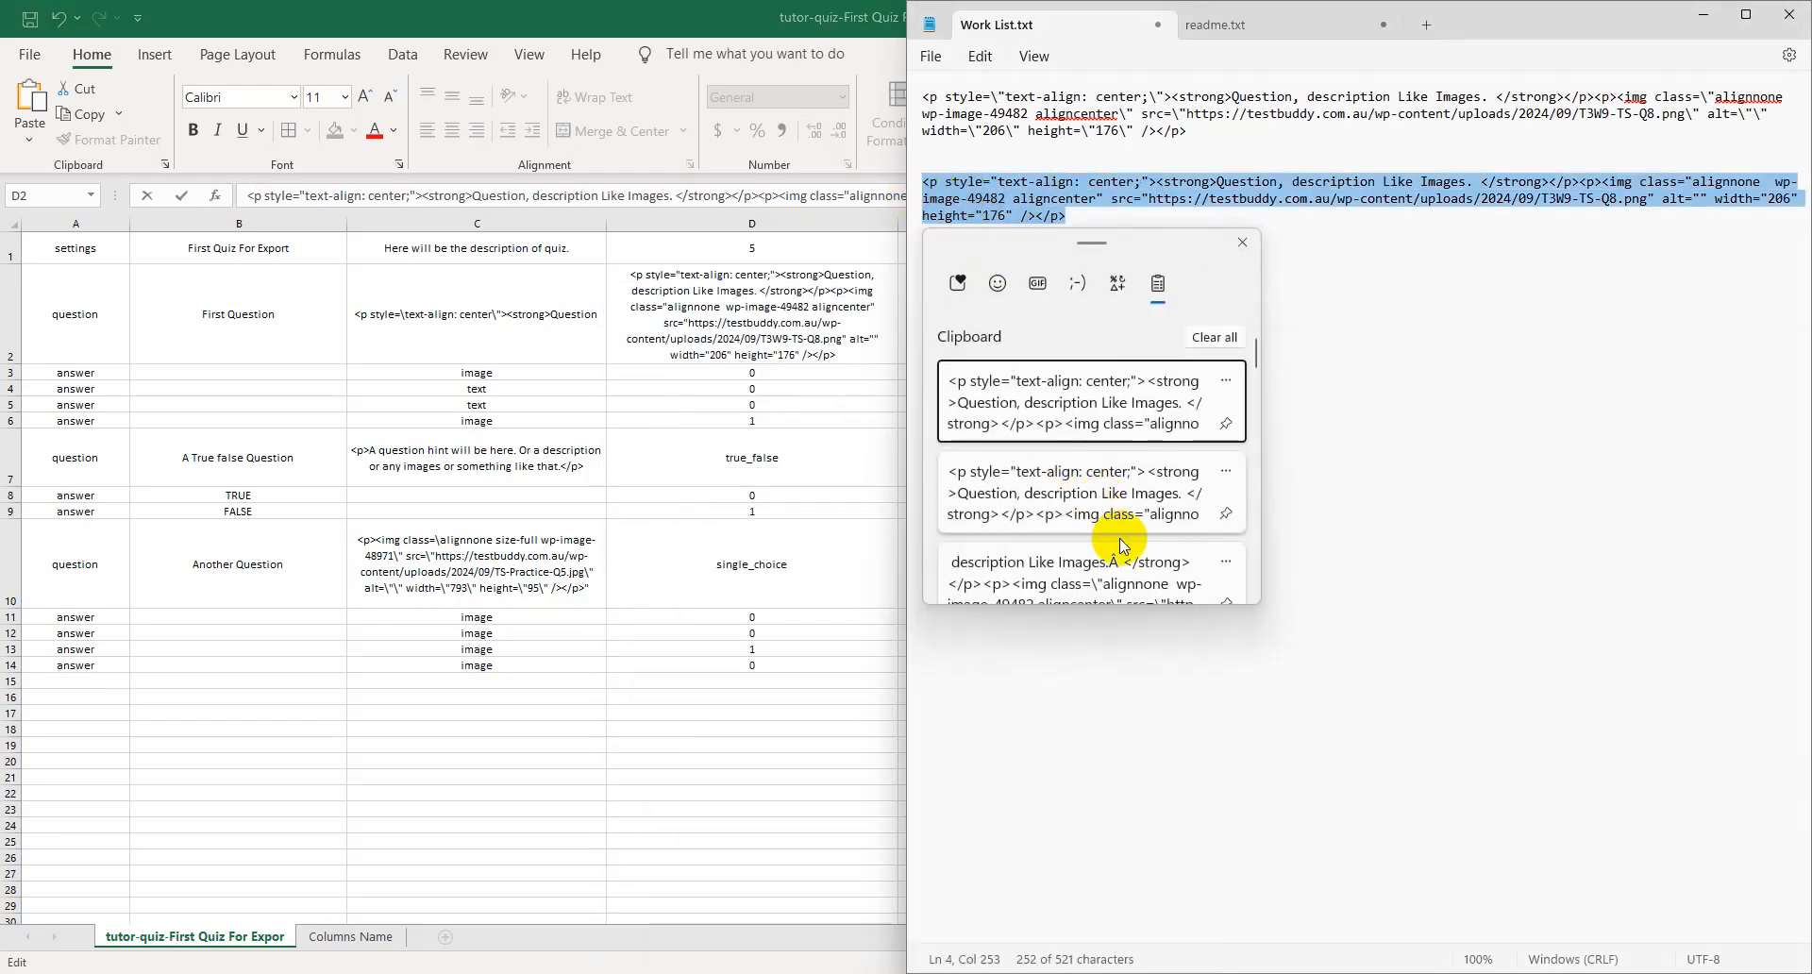
scroll(1060, 478, down, 1)
click(1185, 496)
click(1463, 375)
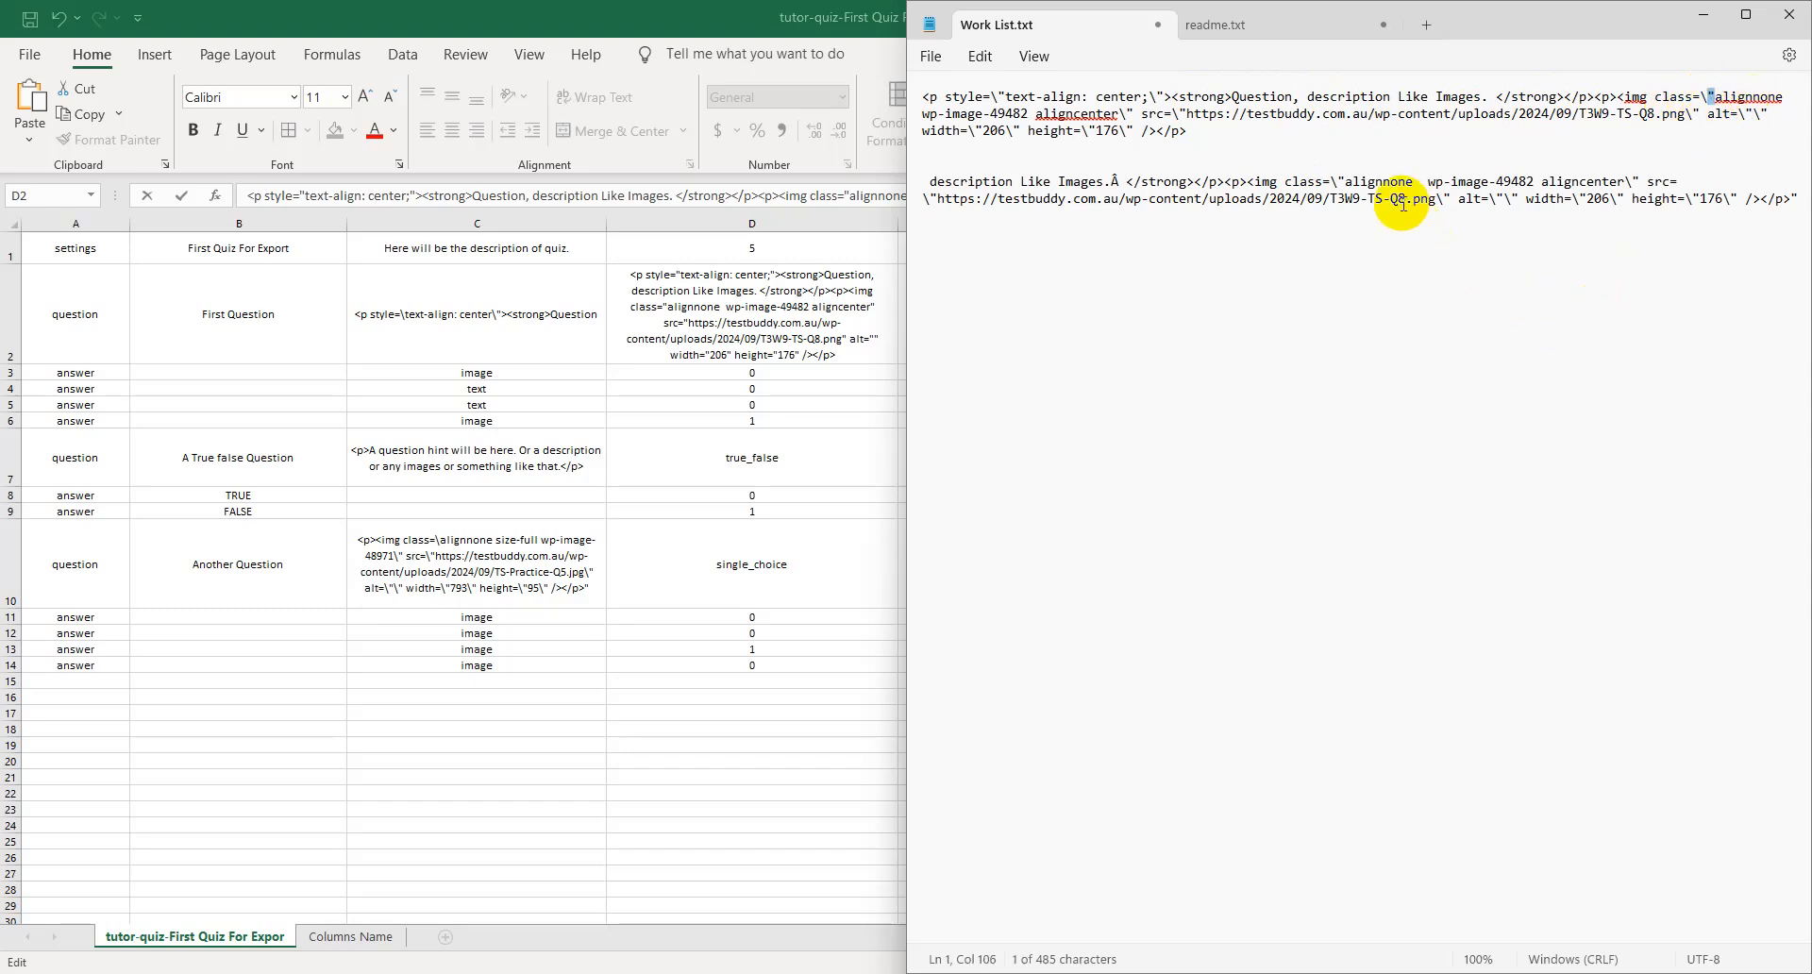
click(1338, 180)
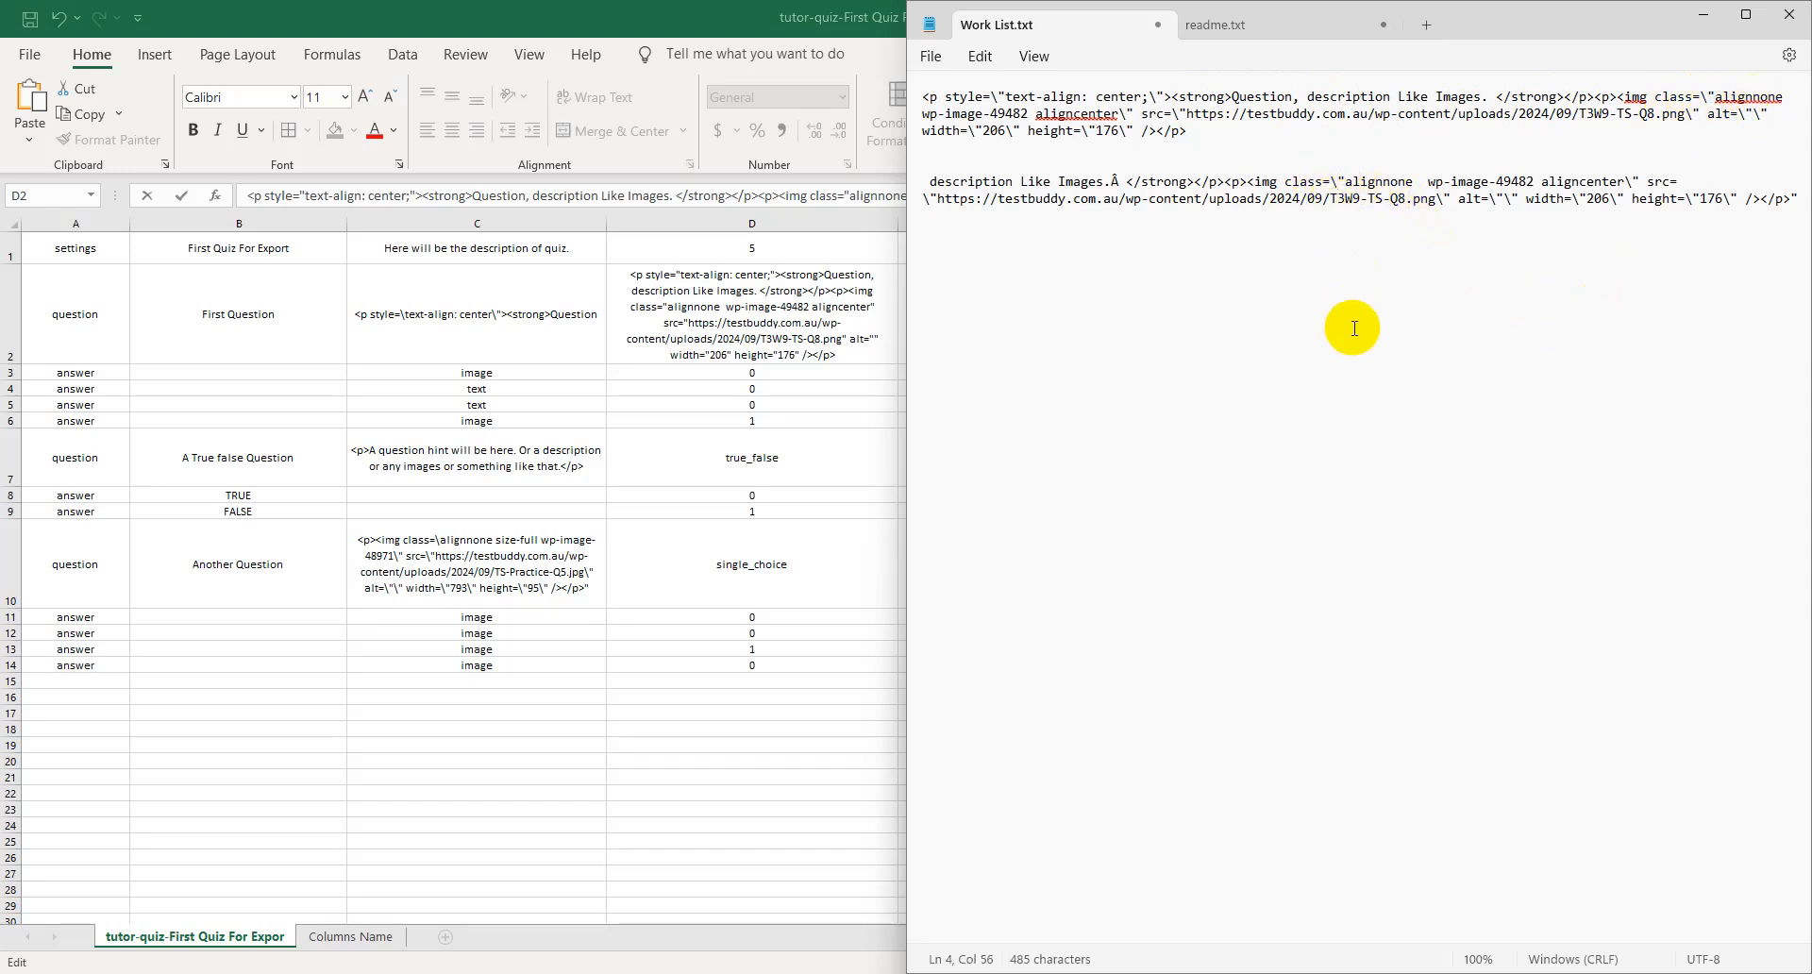
triple_click(925, 201)
drag(925, 194, 897, 178)
key(Delete)
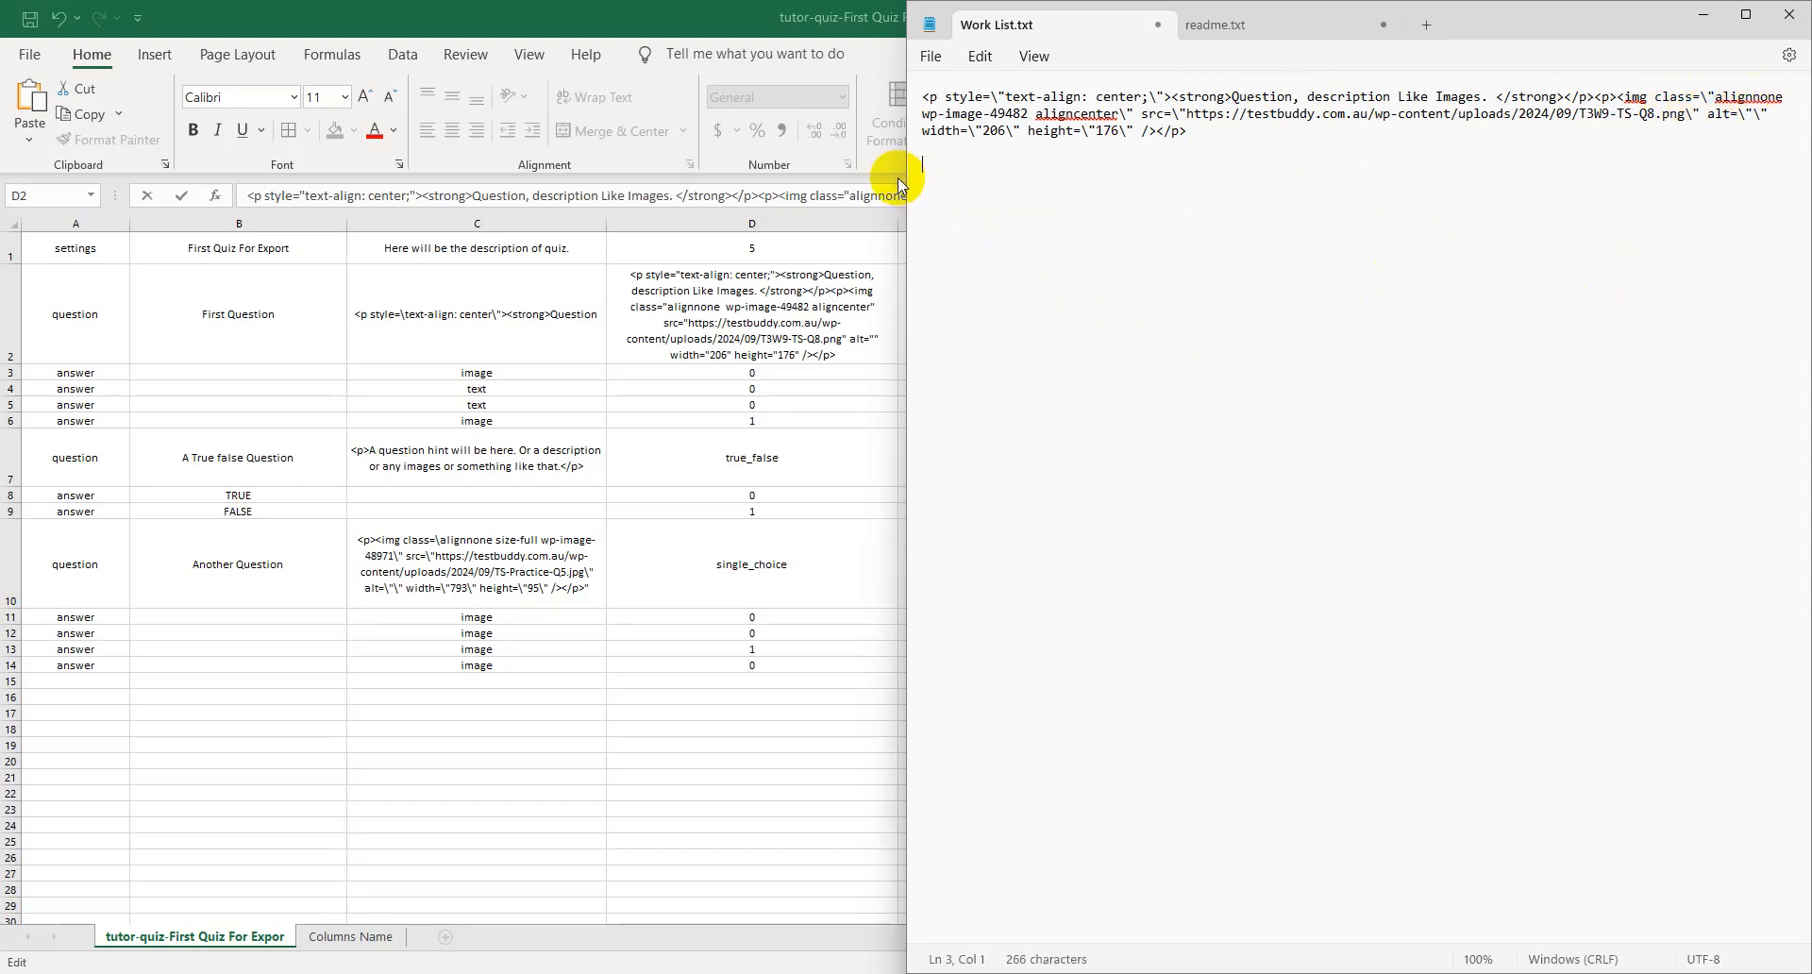
- Place the Excel export beside the browser's course editor and look through First Question's settings, answer options and answer explanation
click(895, 343)
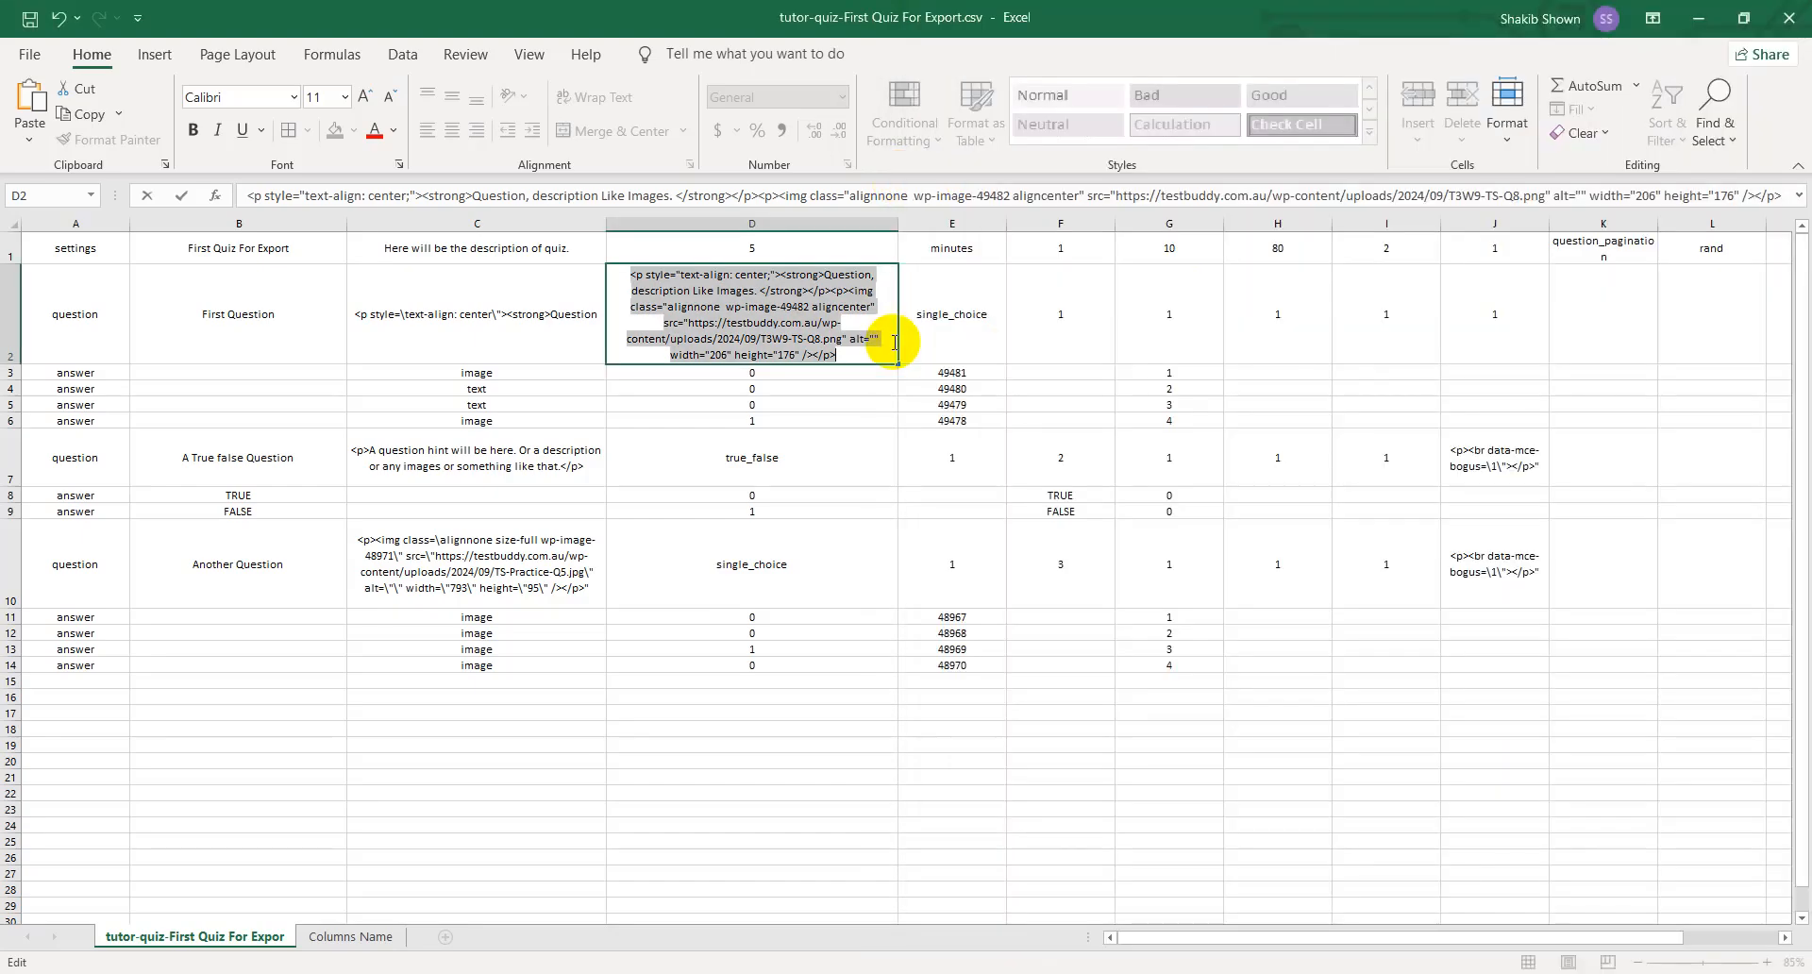
click(949, 331)
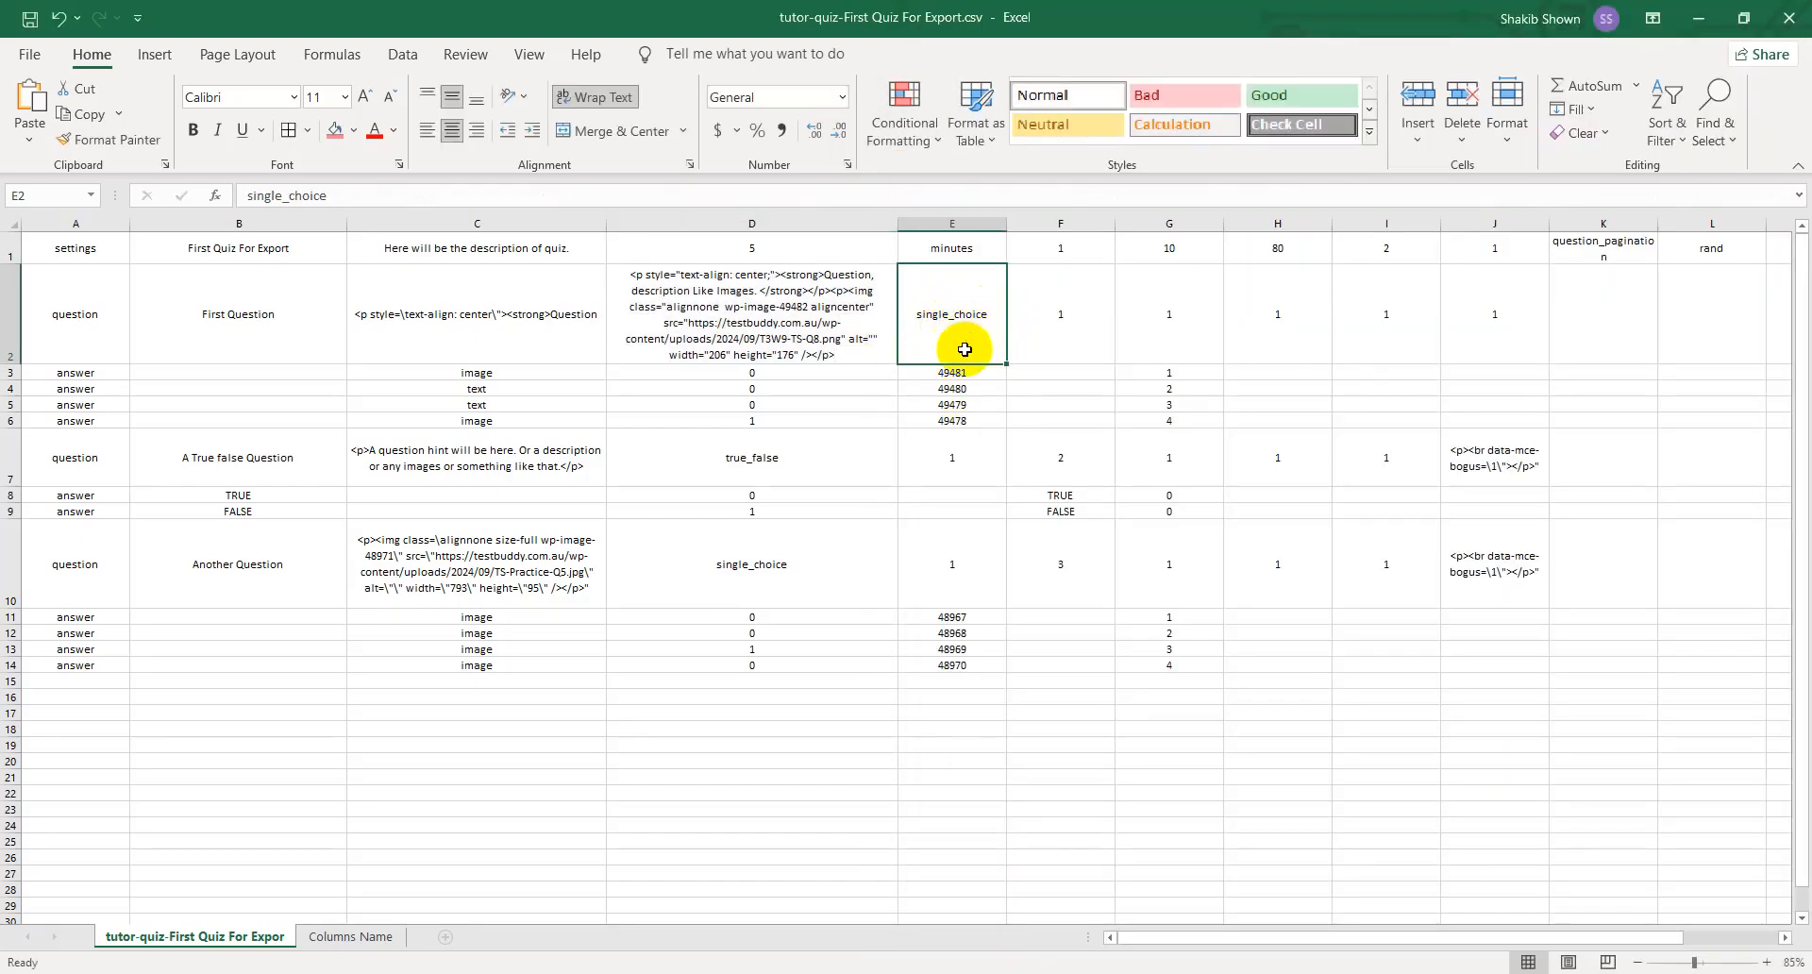
click(1059, 328)
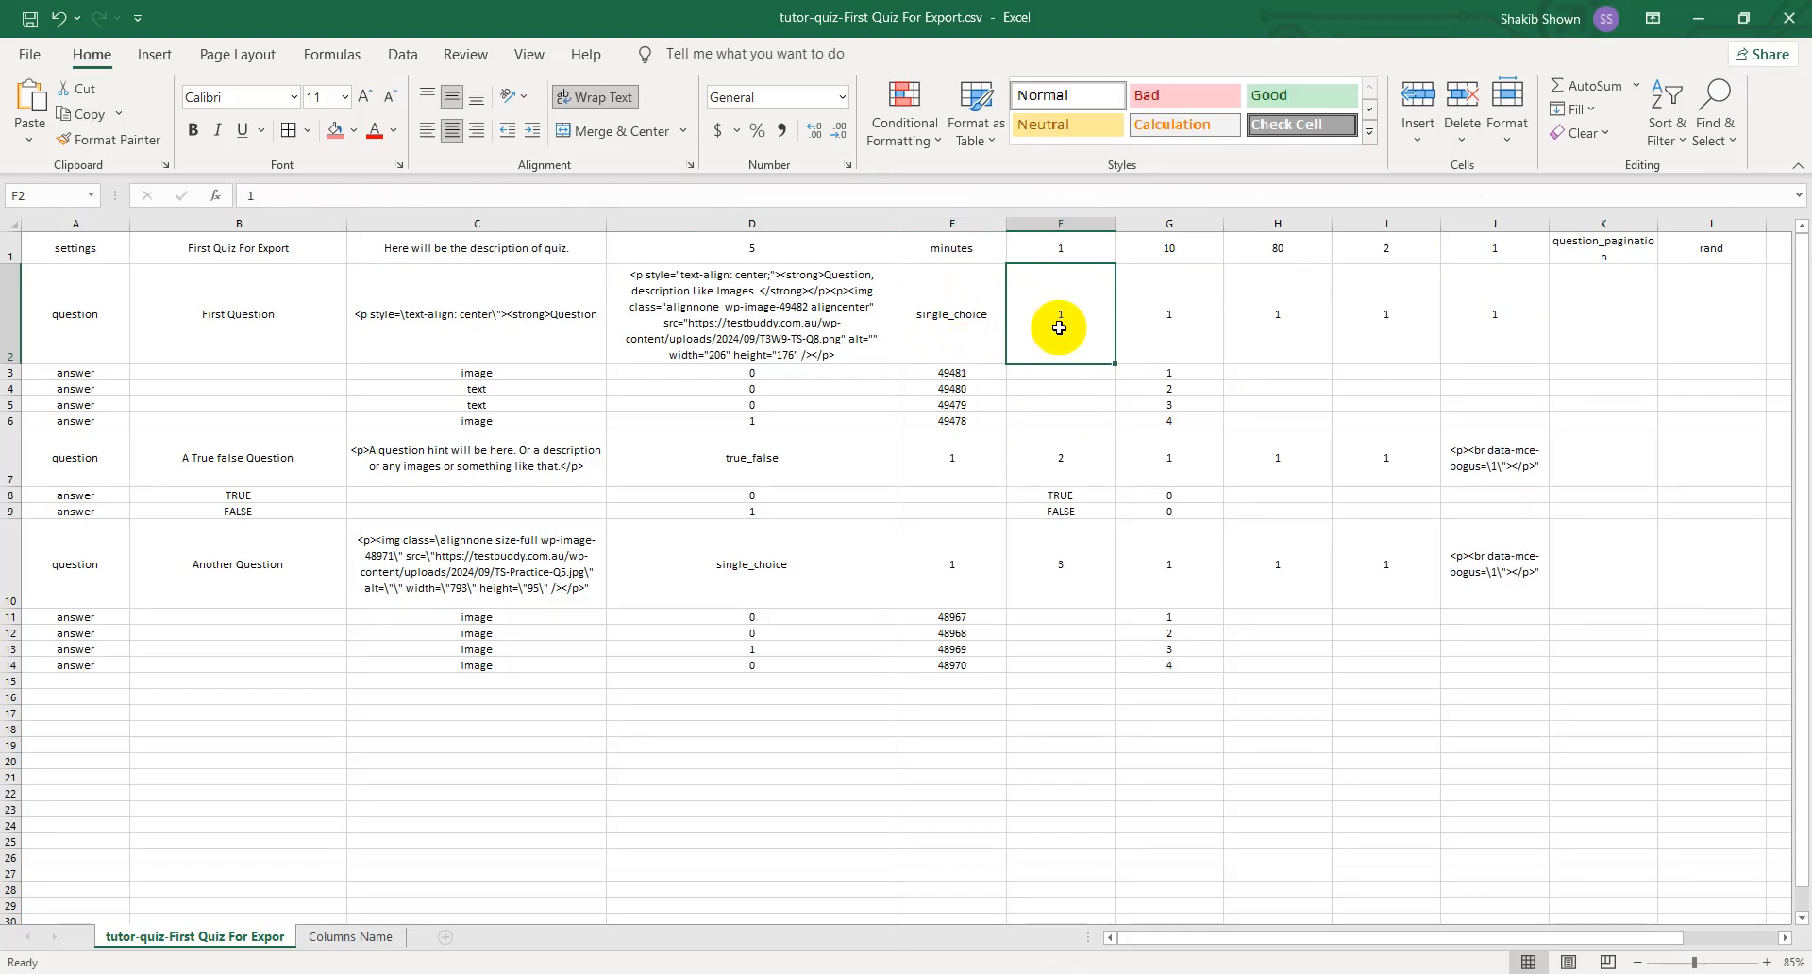
drag(1368, 4, 1, 358)
click(1703, 14)
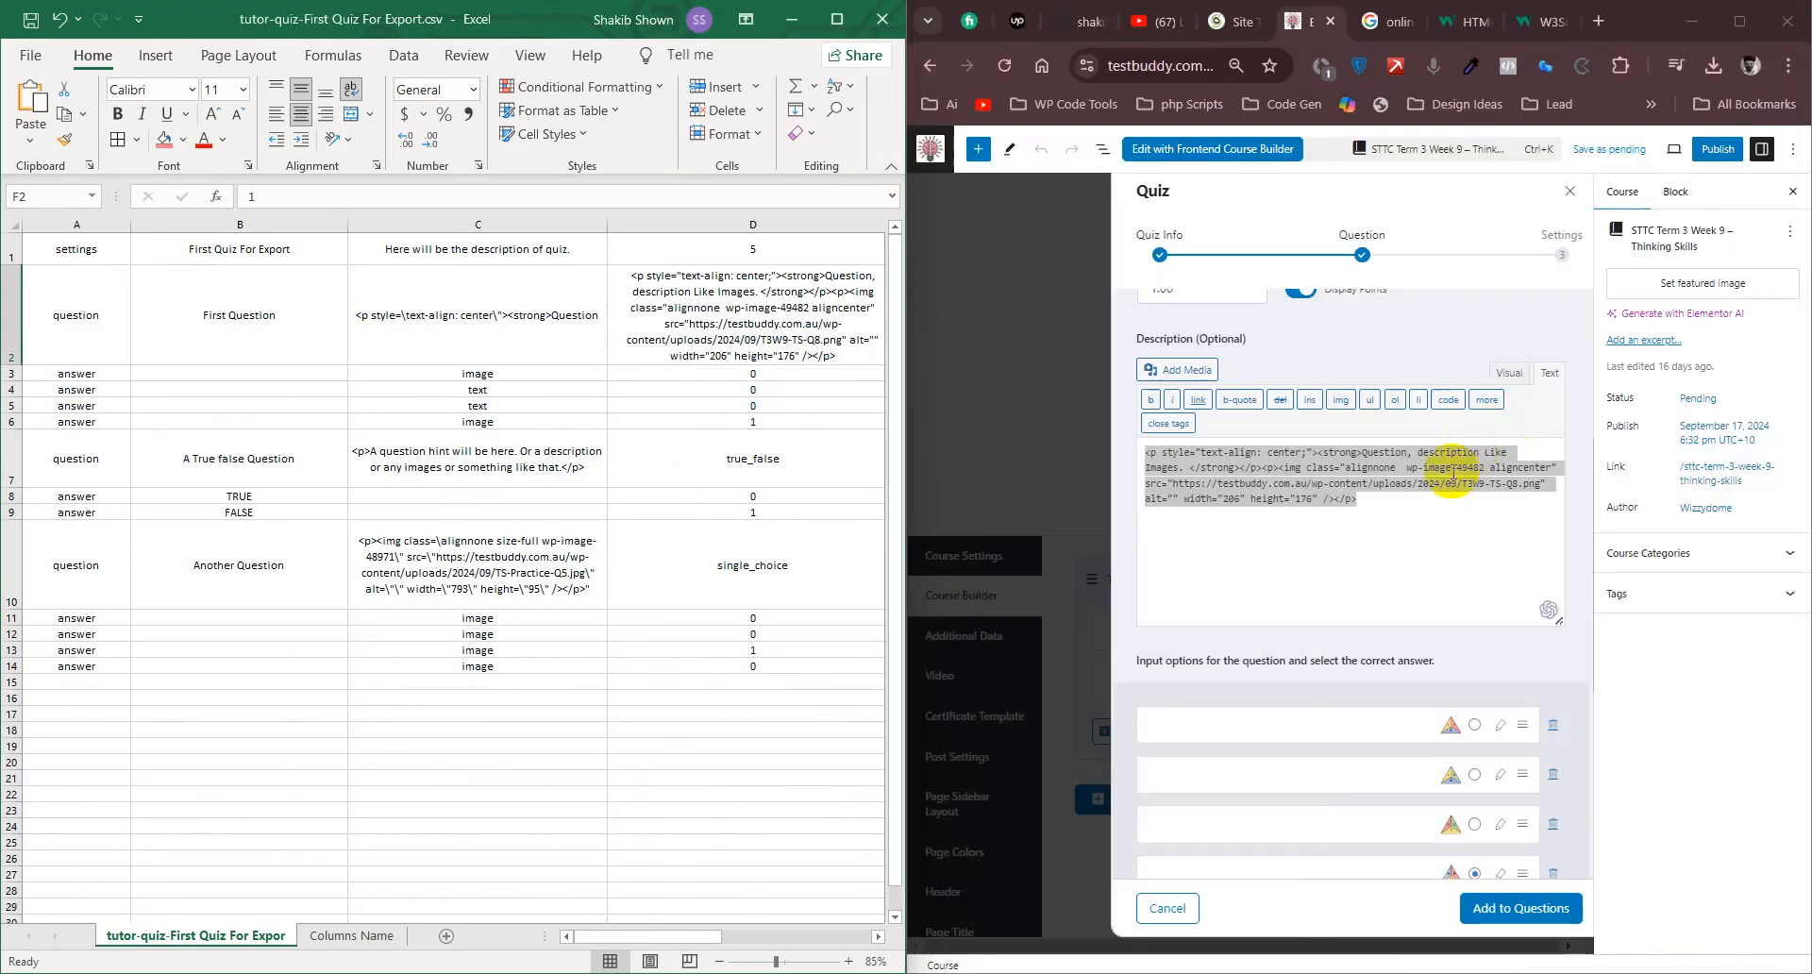
click(1425, 613)
scroll(1432, 594, down, 4)
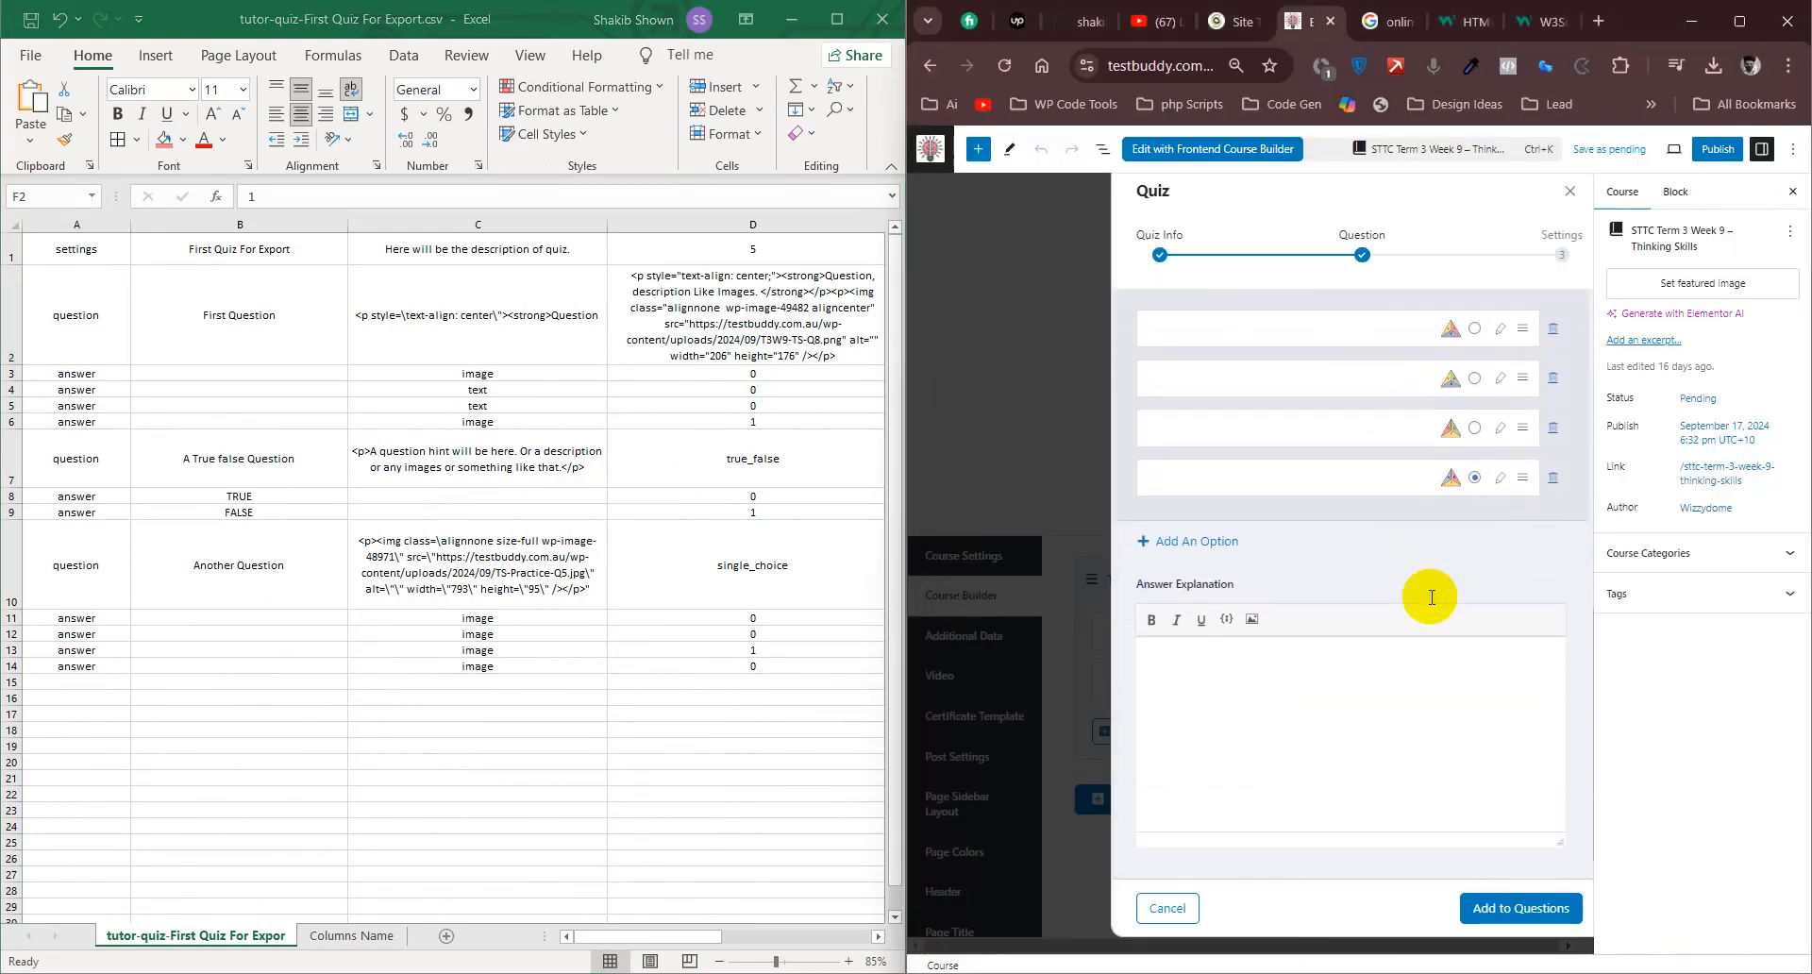
scroll(1428, 596, up, 4)
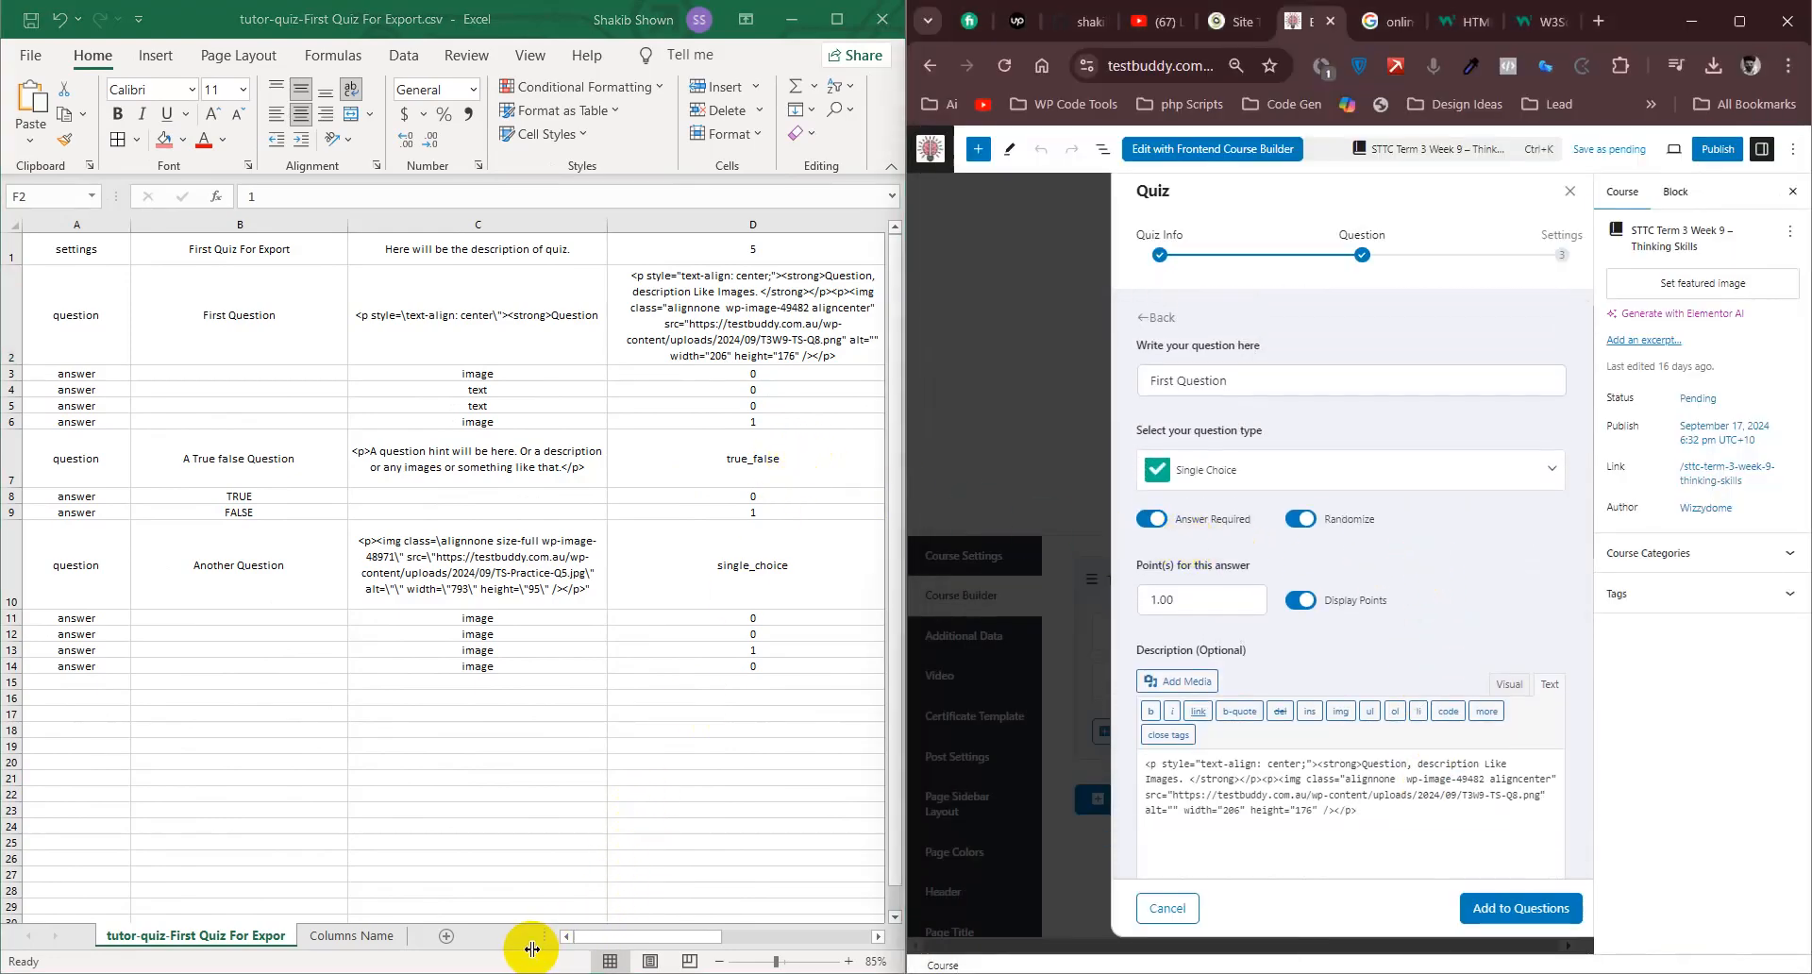
- In First Question's row of the export, set F2 to 0, G2 to 1, H2 to 5 and I2 to 0
click(614, 937)
drag(666, 936, 729, 938)
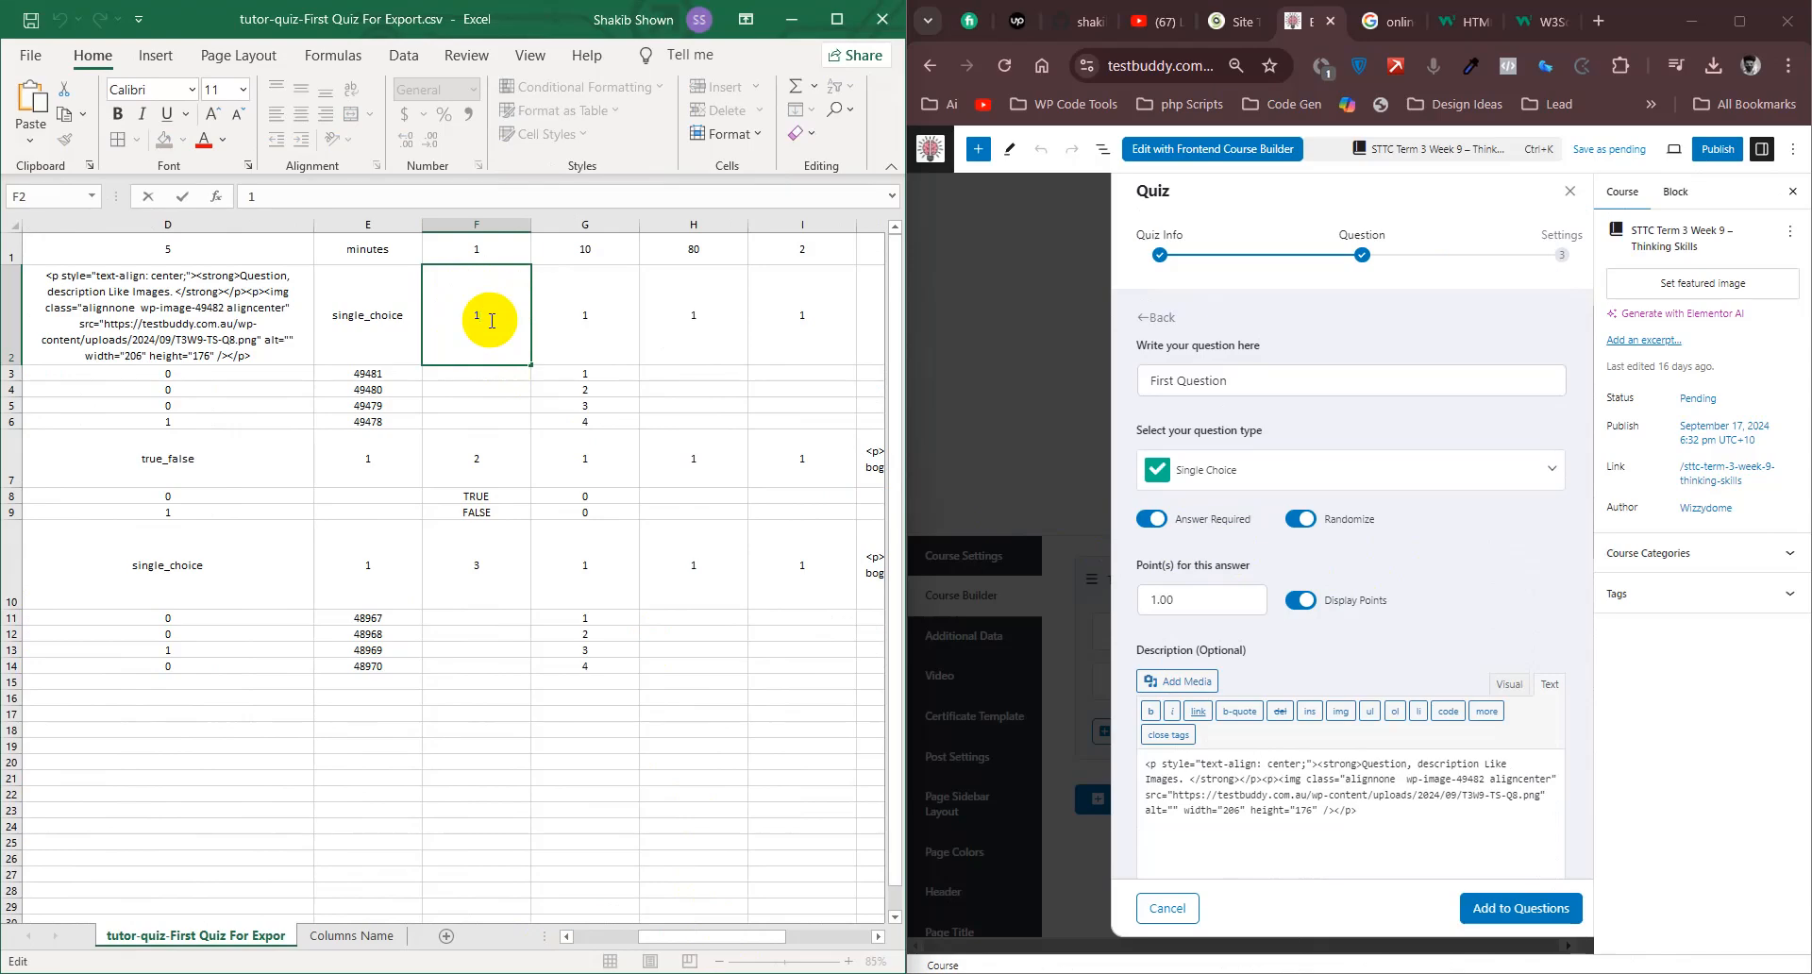
click(576, 321)
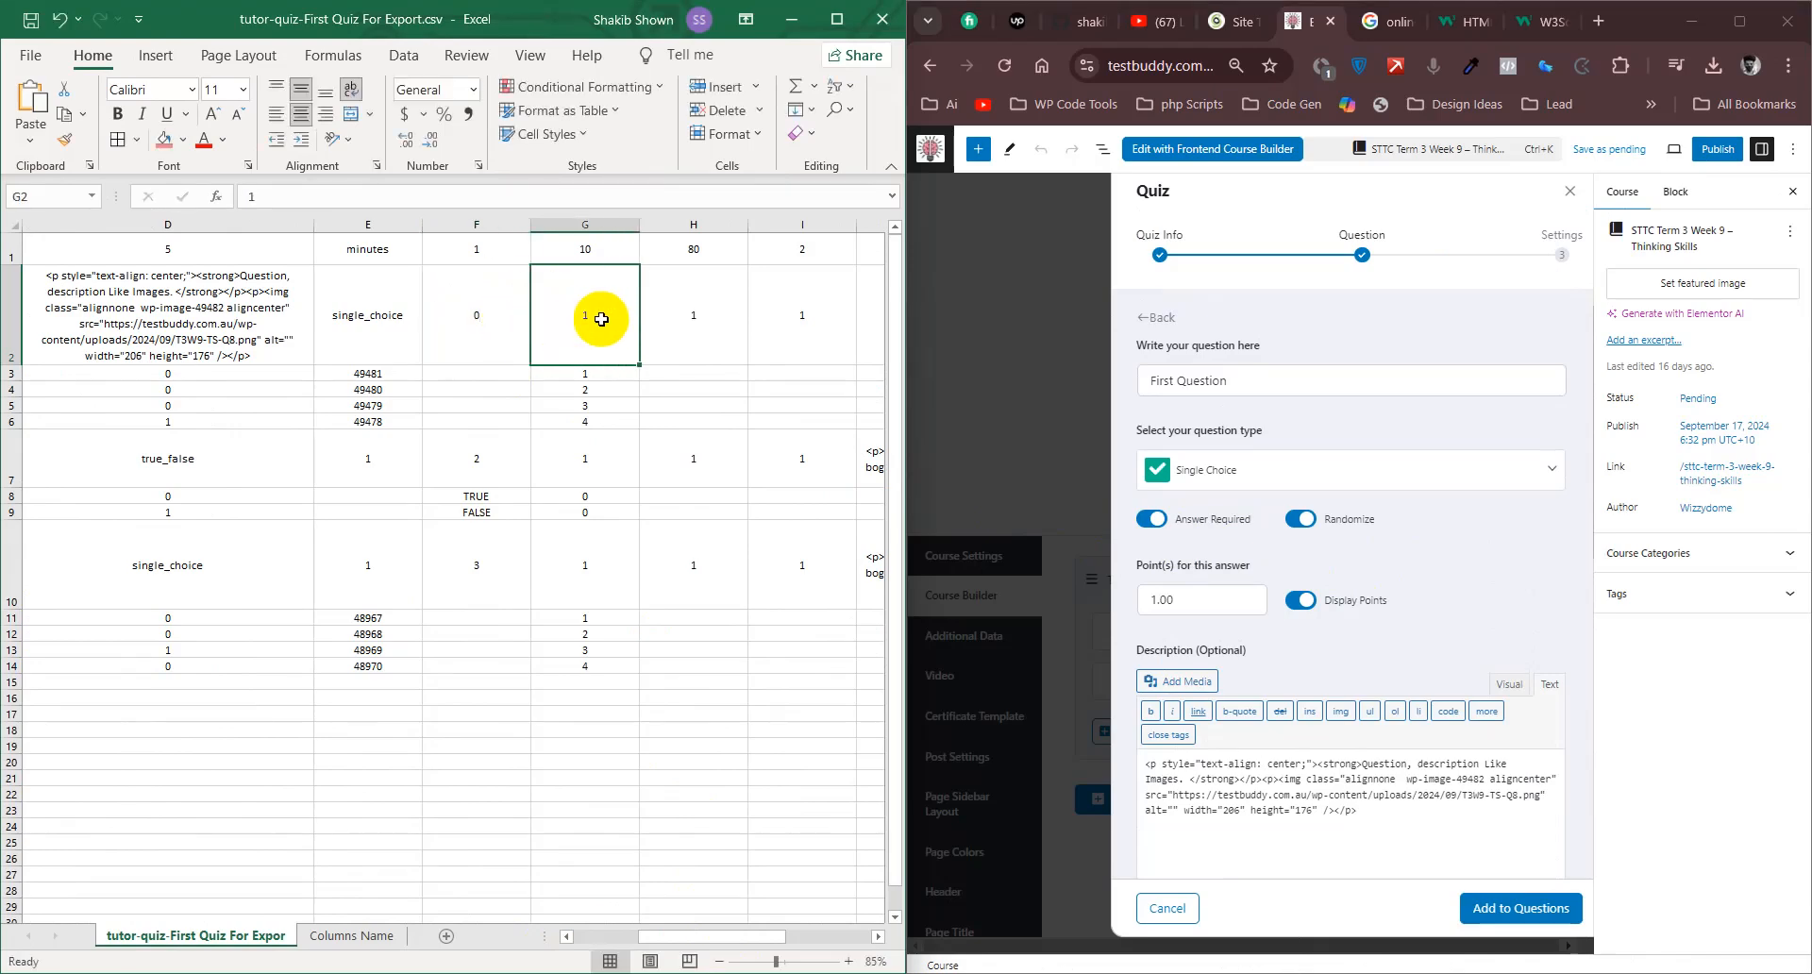
double_click(606, 325)
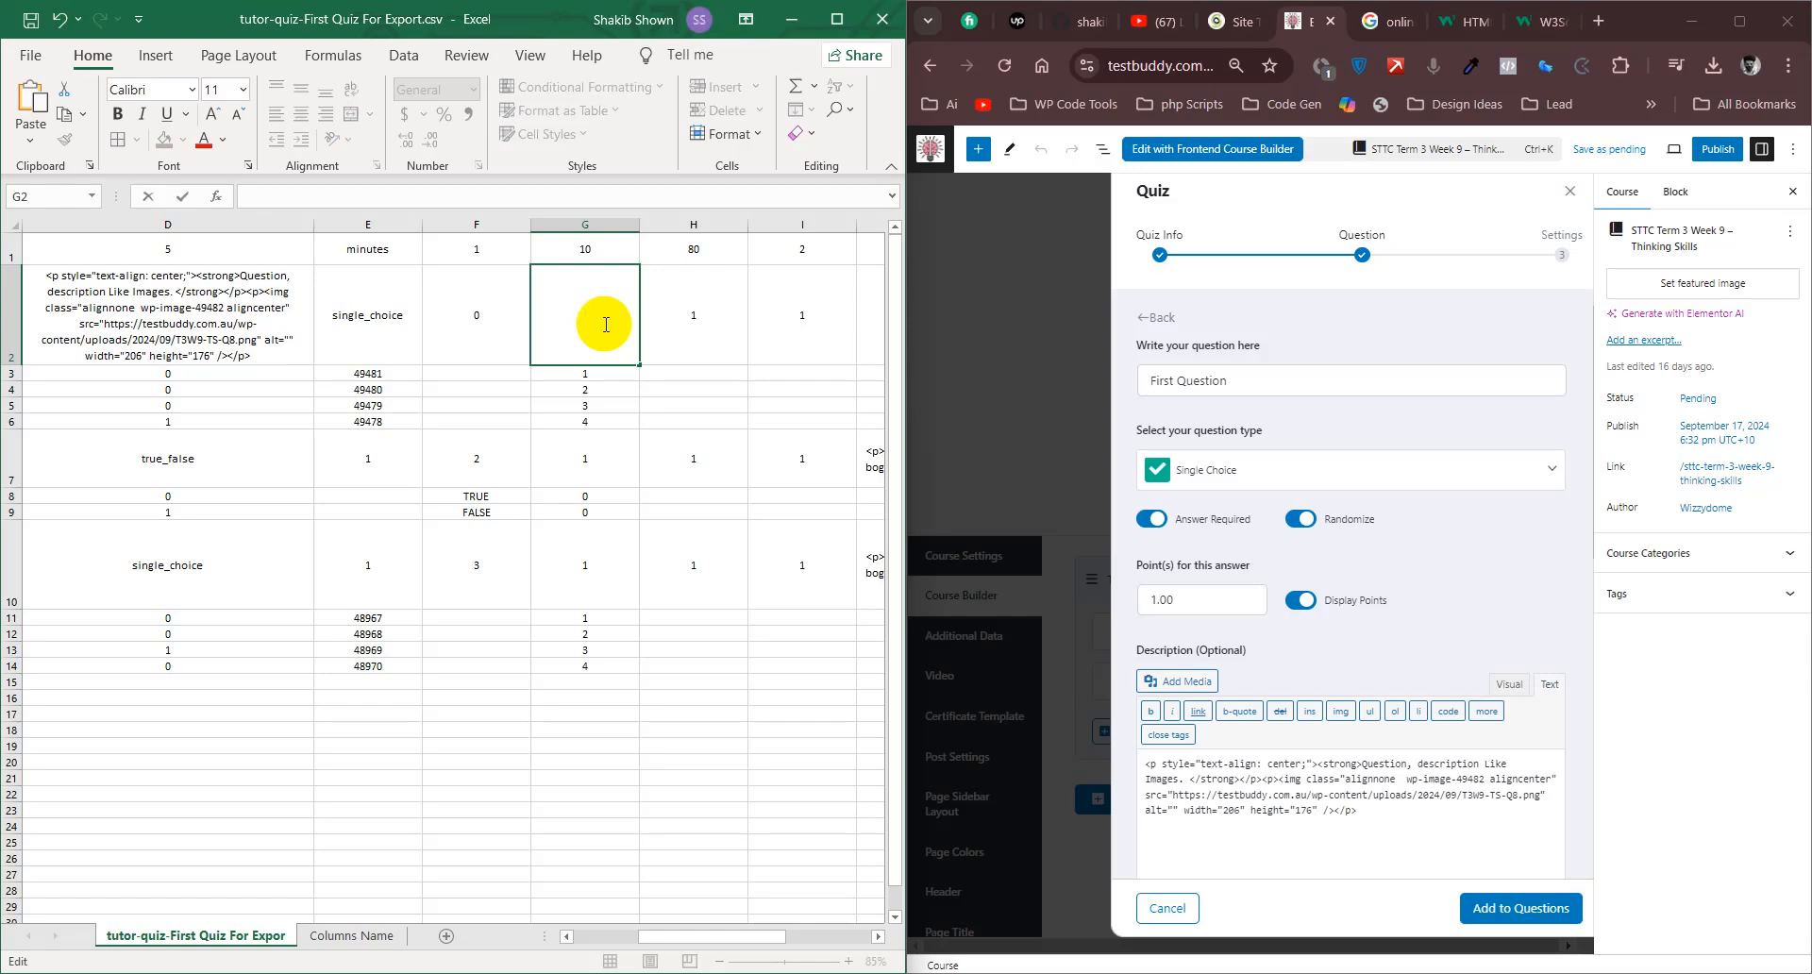
click(742, 346)
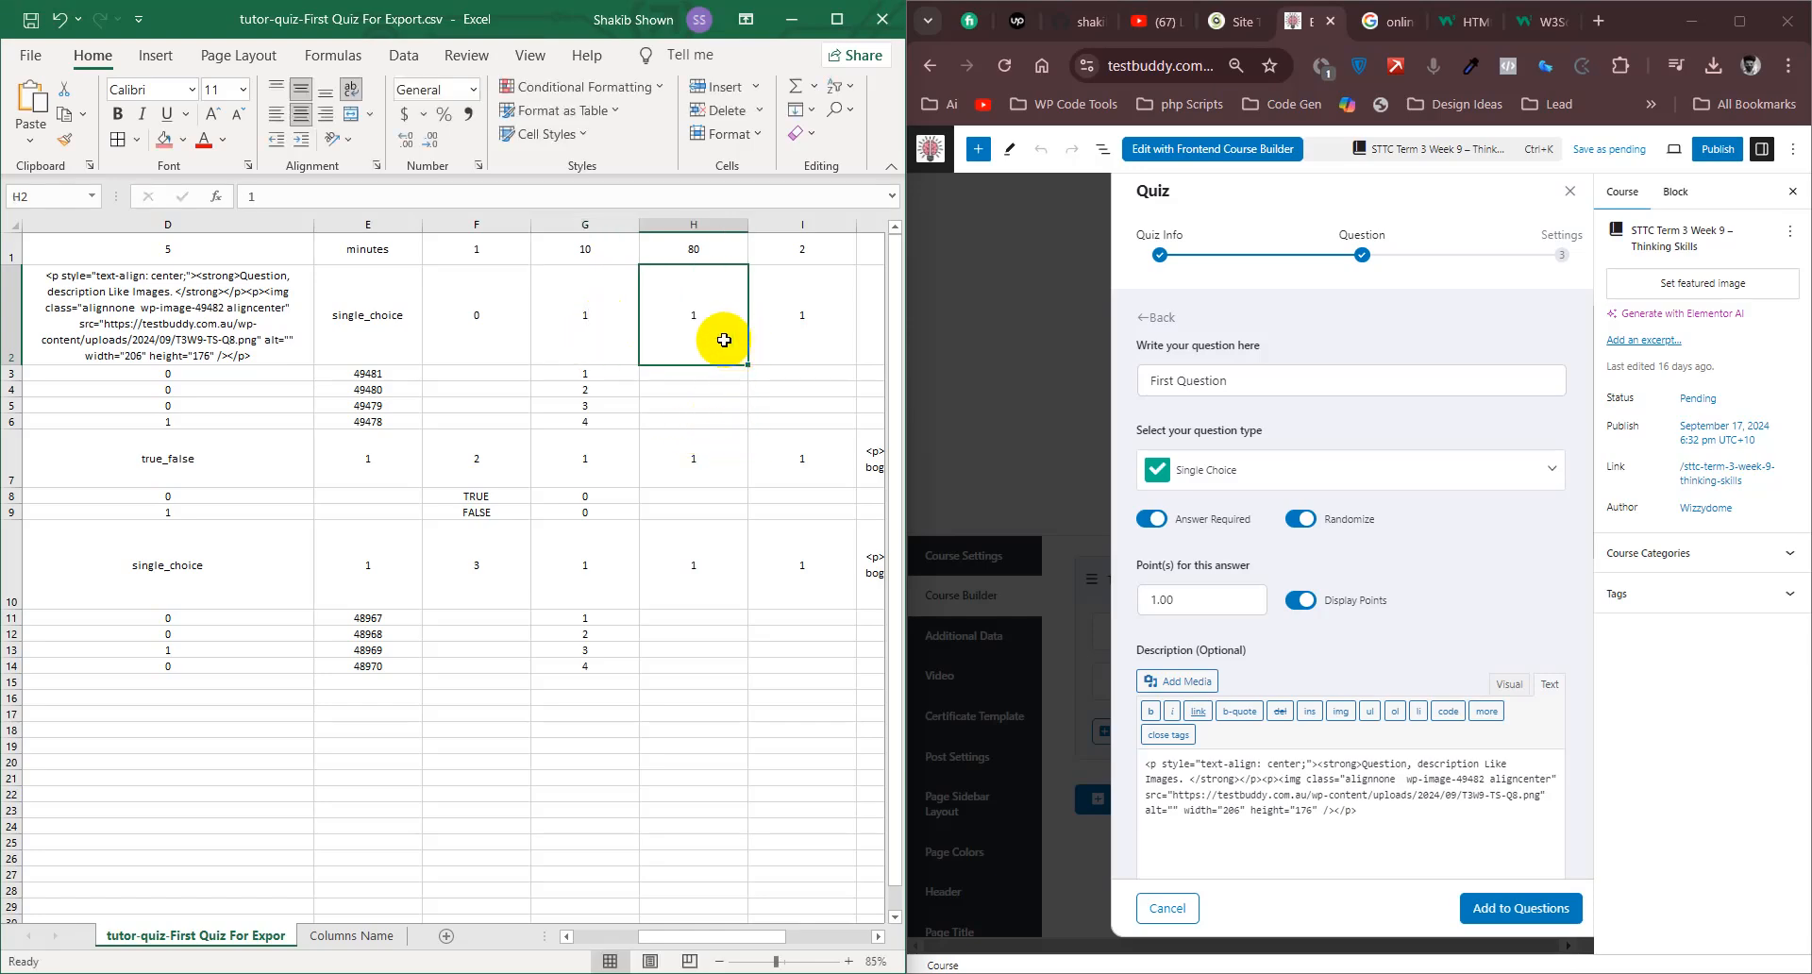
double_click(710, 341)
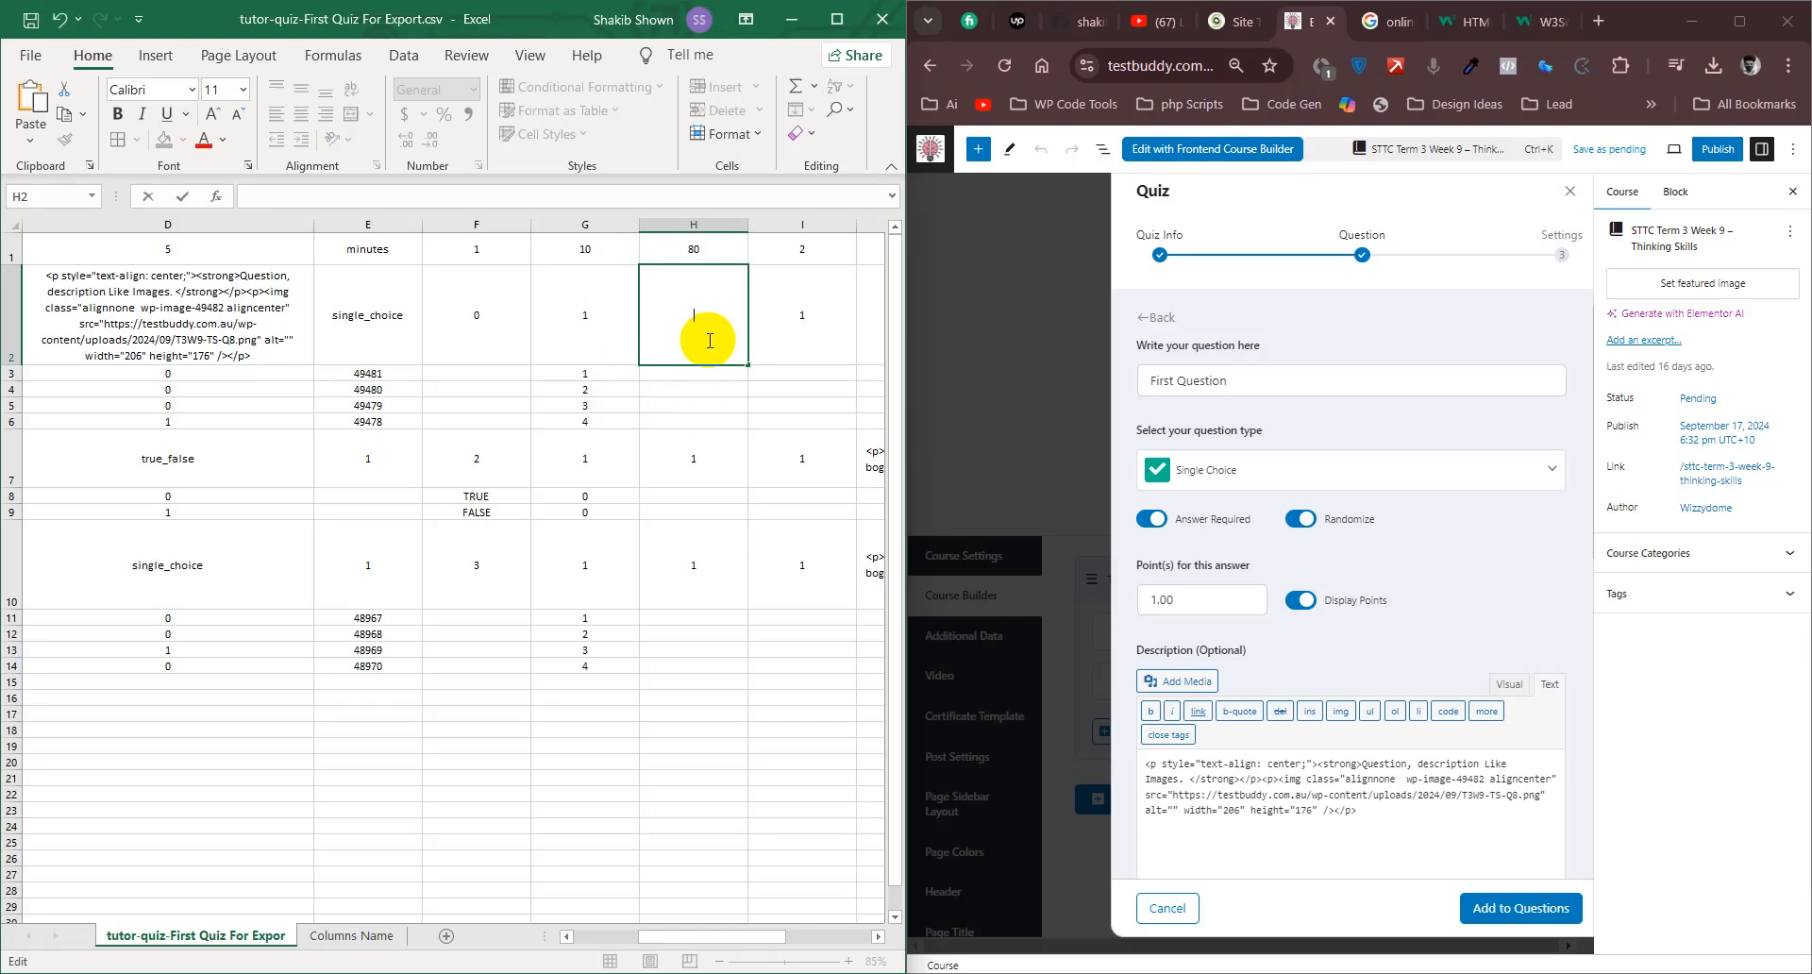
double_click(817, 326)
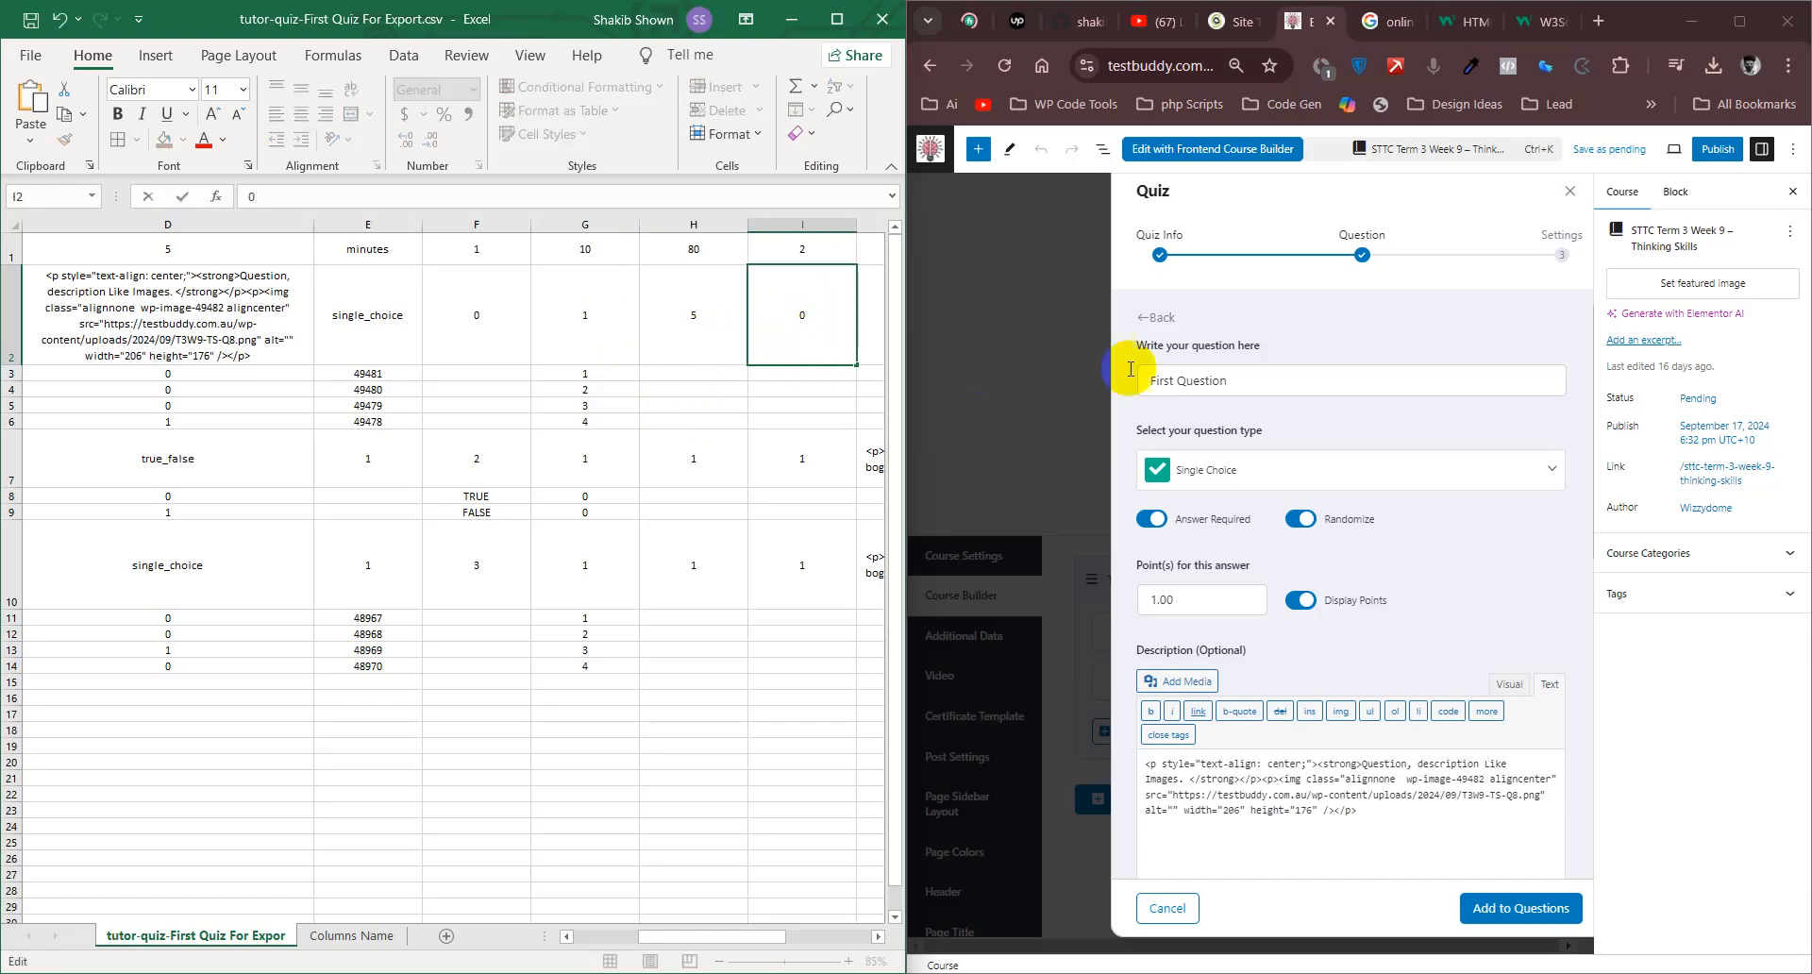
- Check First Question's form from the point settings to the answer options against the export's remaining columns, and select cell J2
drag(671, 944, 755, 938)
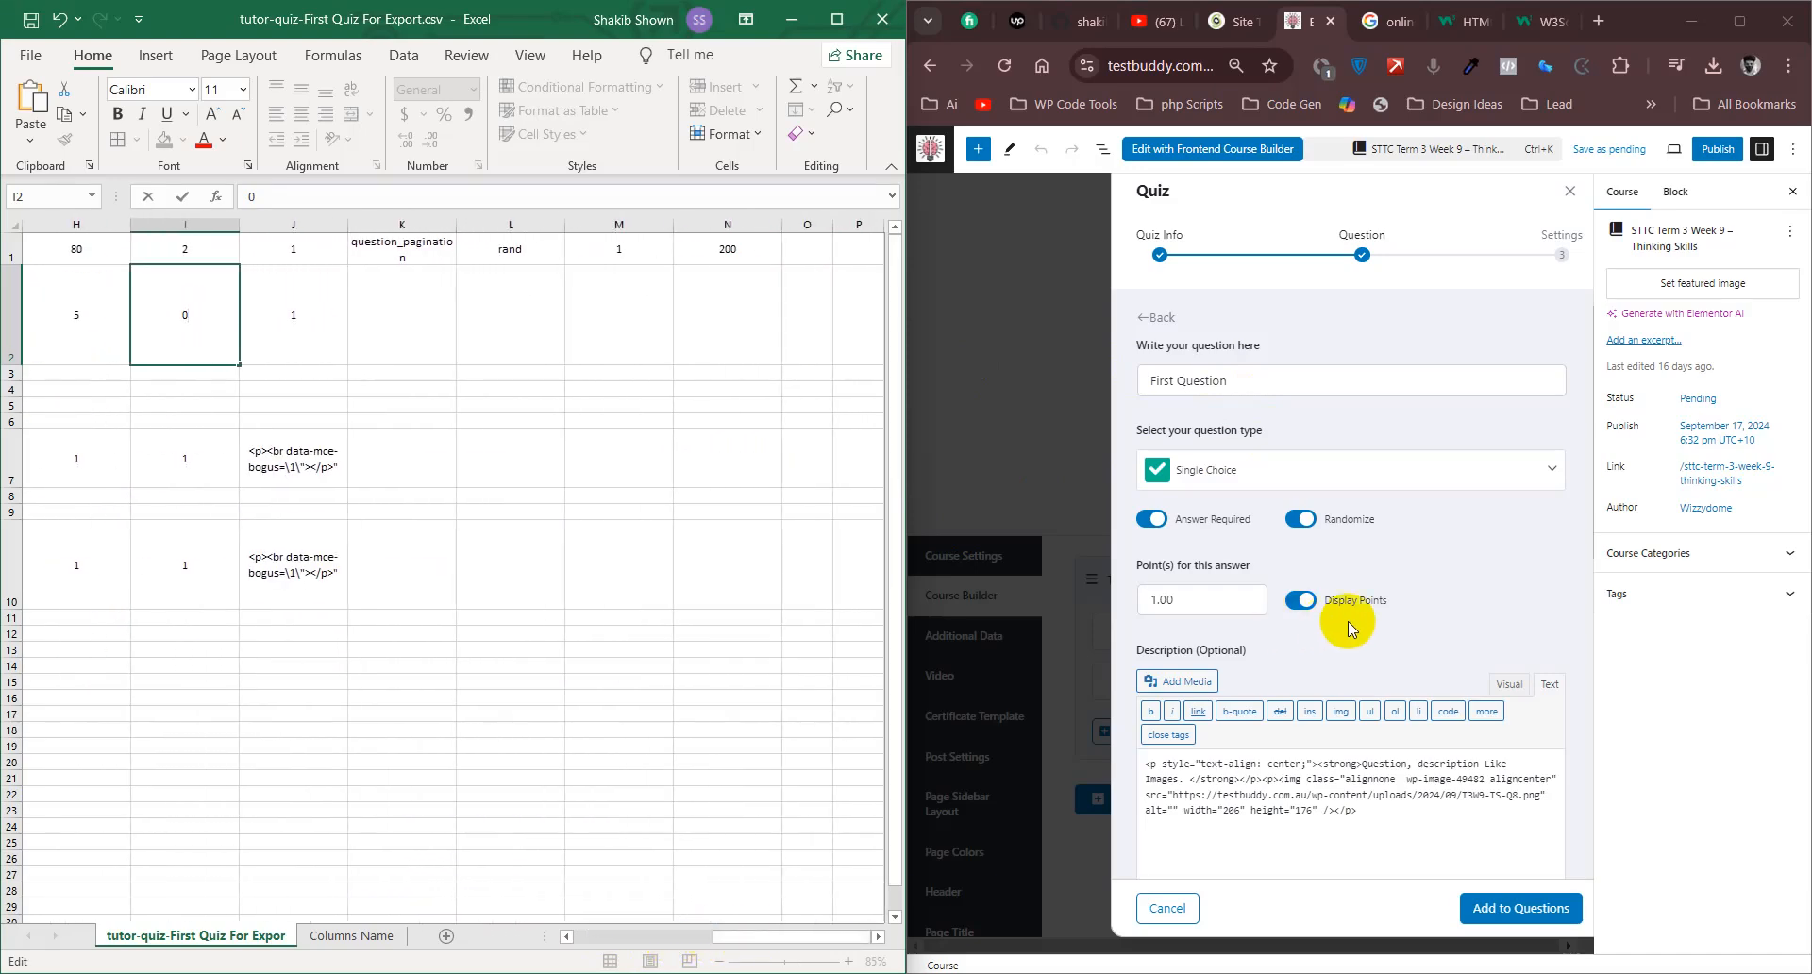
scroll(1349, 621, down, 5)
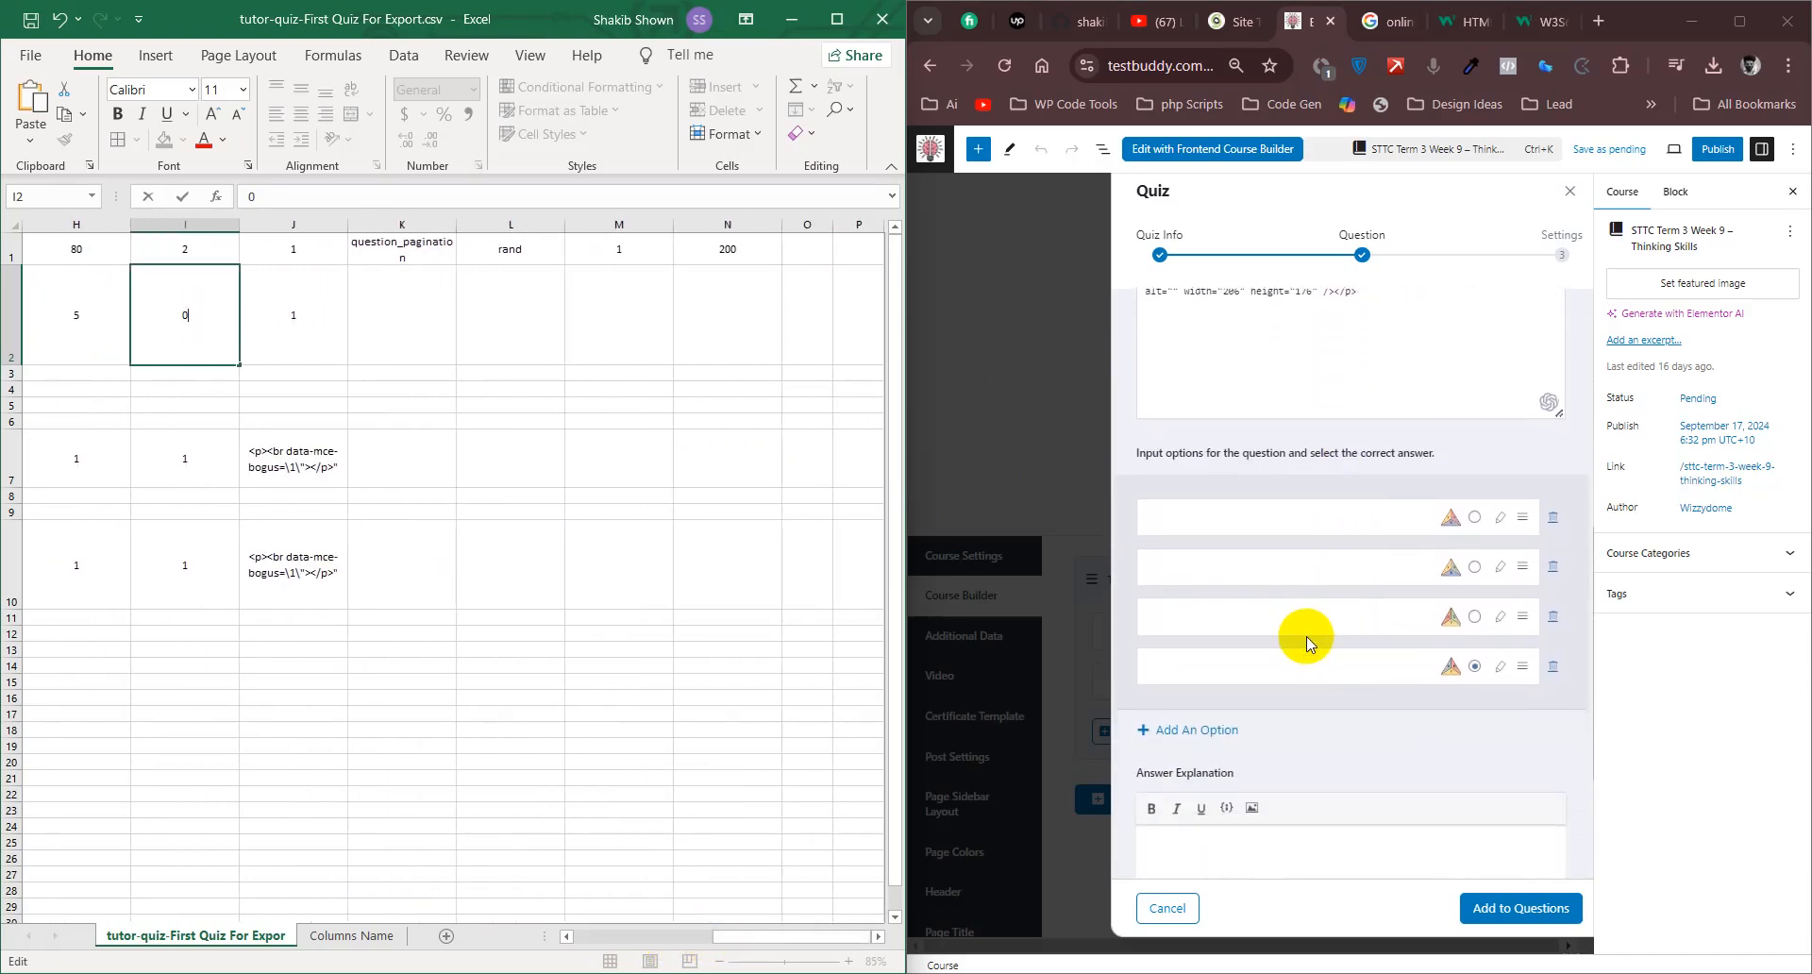
scroll(1306, 636, down, 2)
scroll(1306, 636, up, 3)
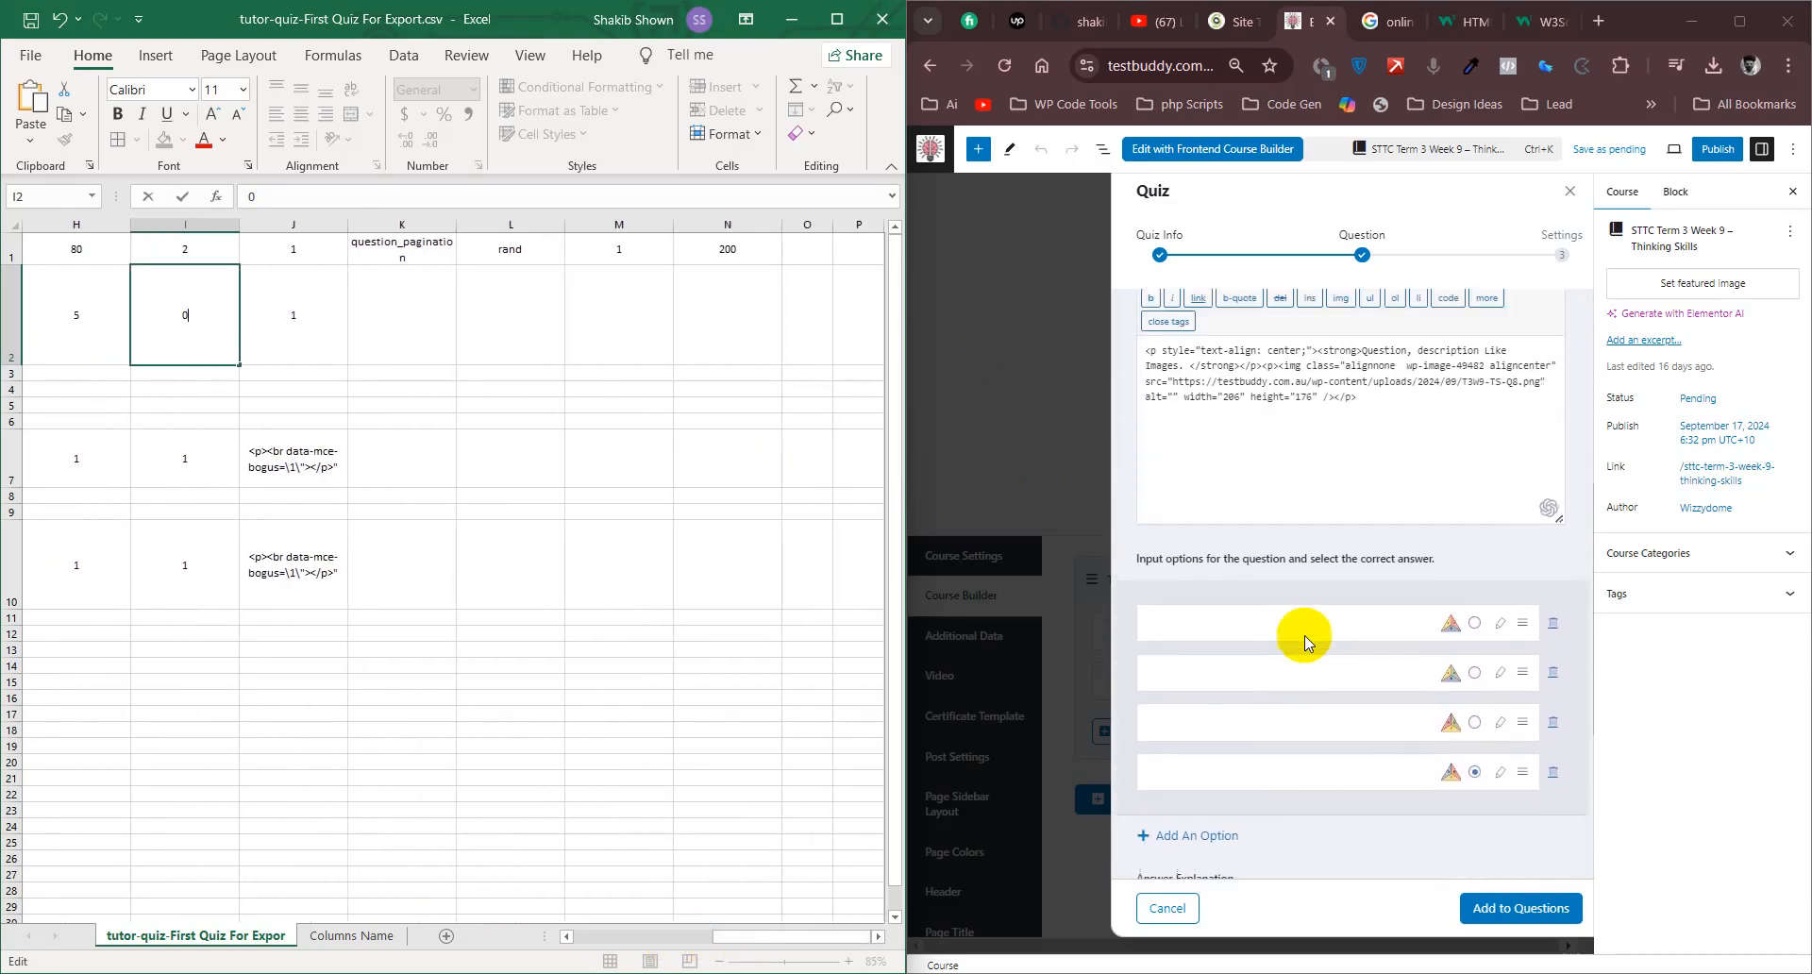
scroll(1304, 636, up, 2)
scroll(1304, 636, up, 4)
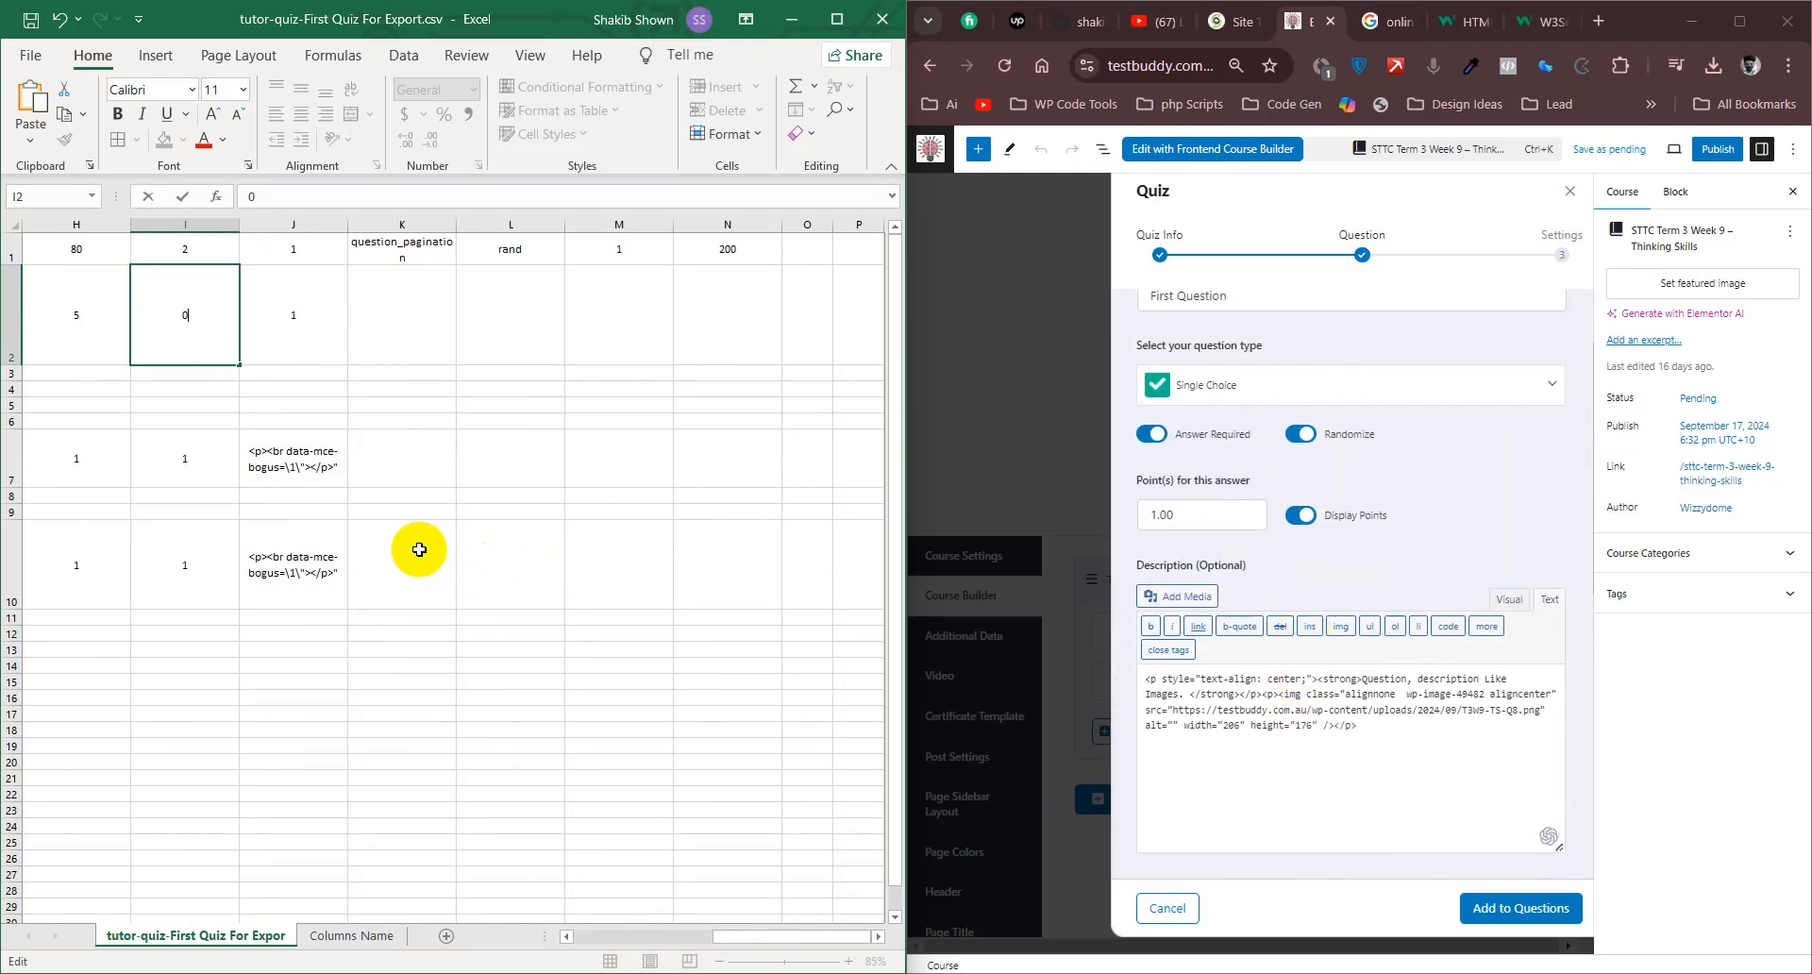
click(301, 324)
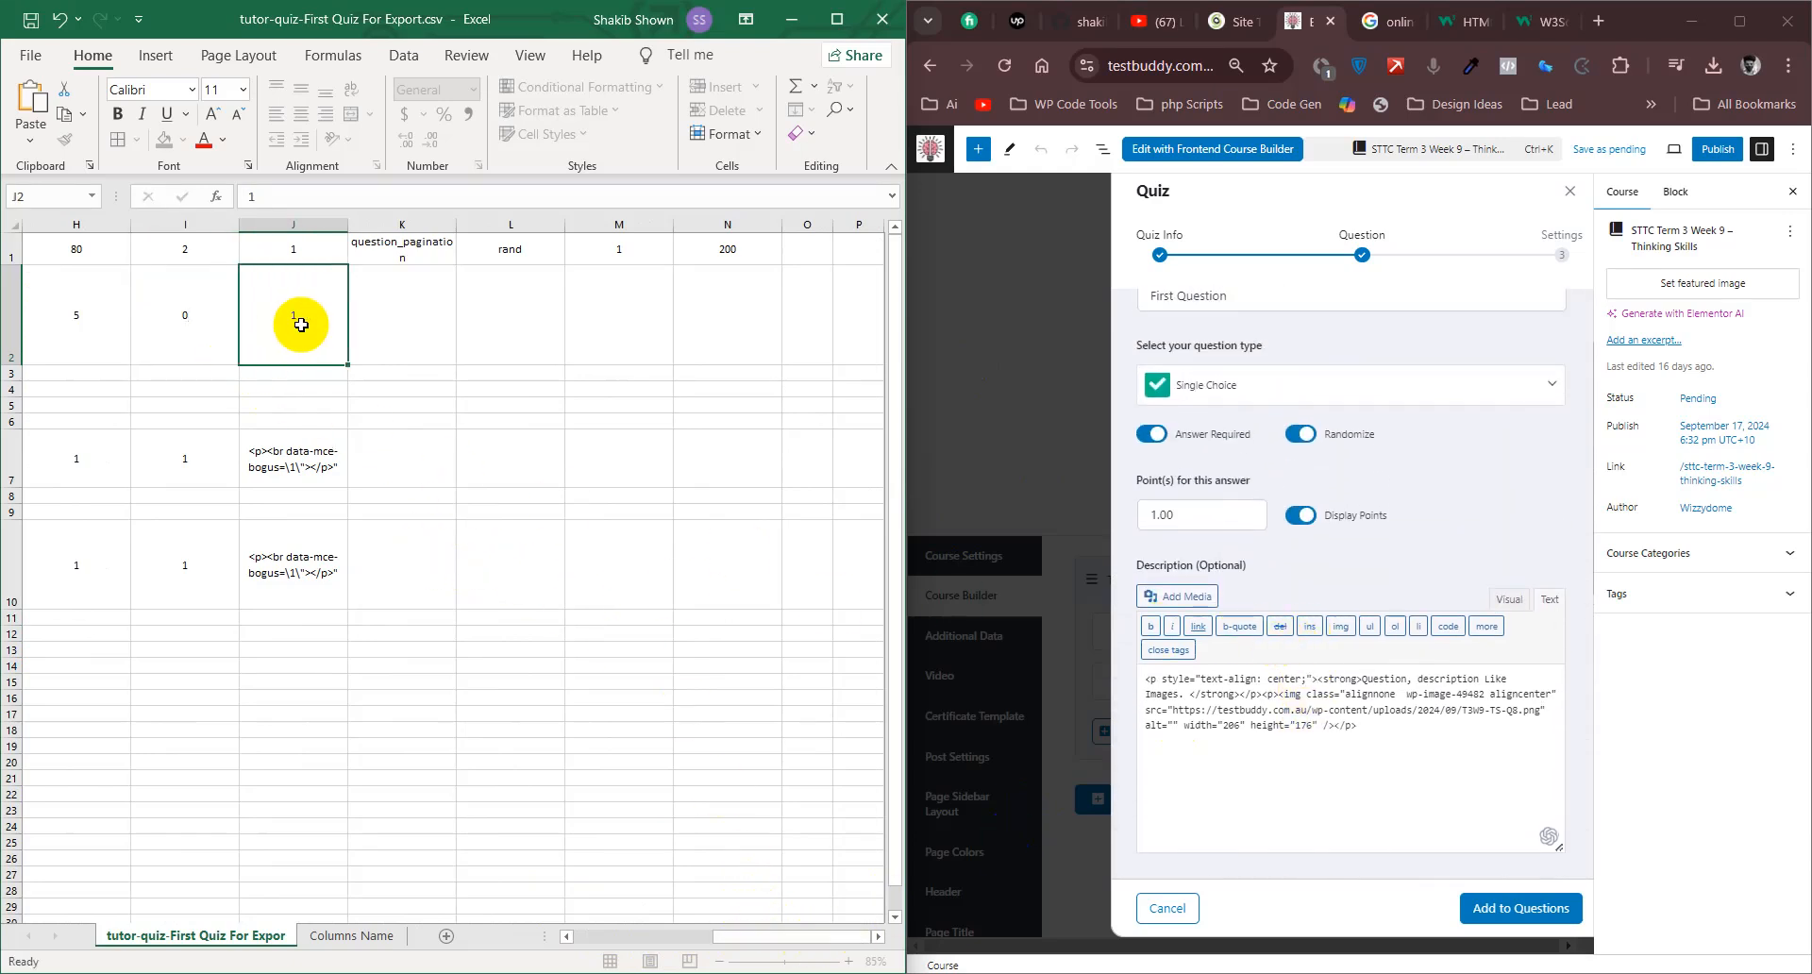
- Open cell J2 in First Question's row and compare it with the settings and description in the question form
double_click(301, 324)
scroll(1376, 525, up, 2)
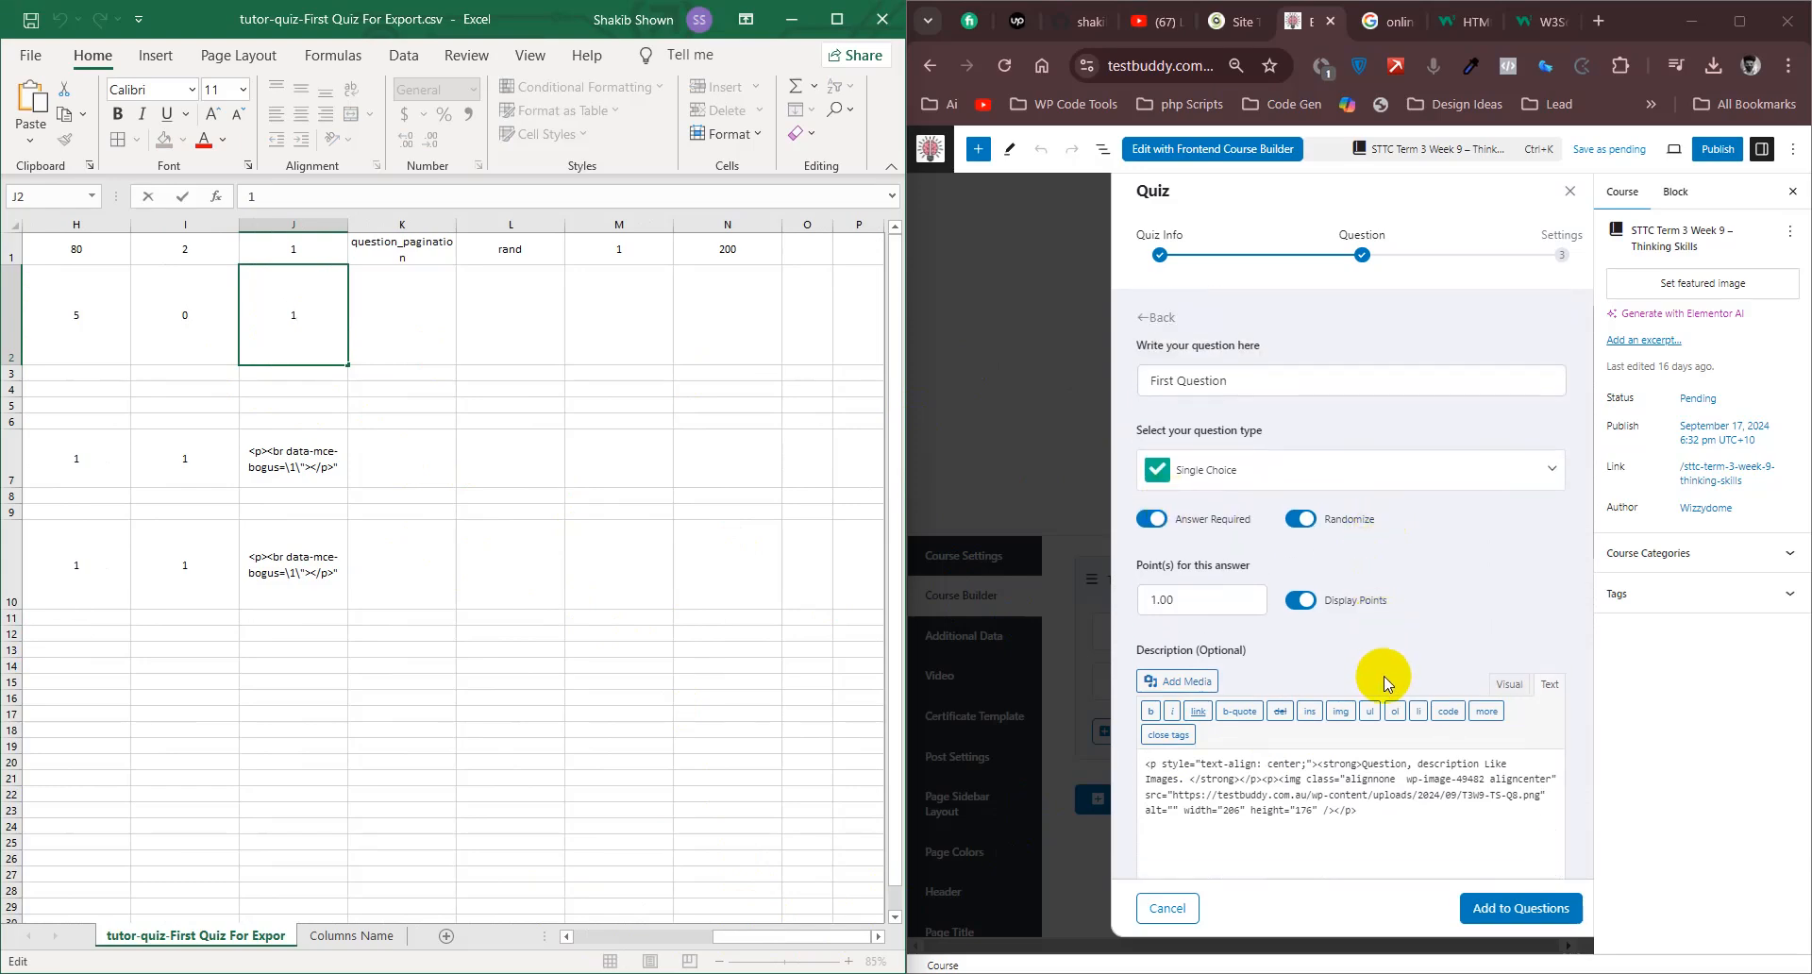
scroll(1383, 672, down, 2)
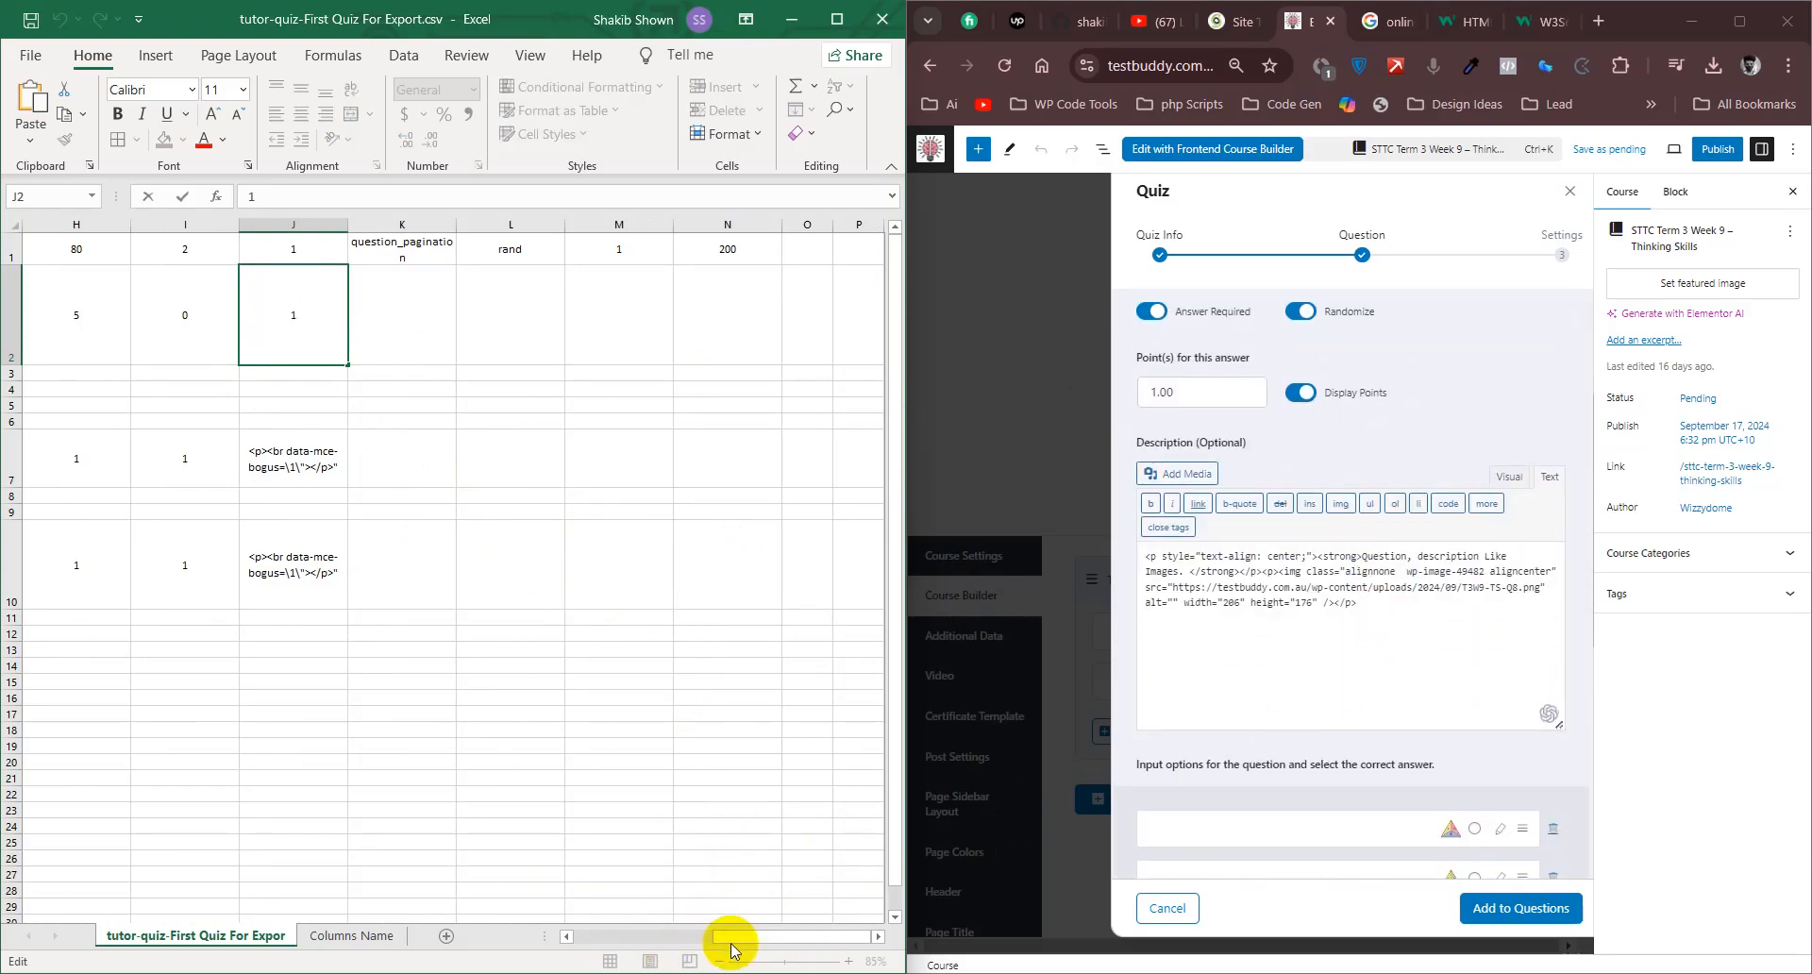
- Fill the value "image" from C3 down to C6 in First Question's answer rows
drag(728, 942, 525, 943)
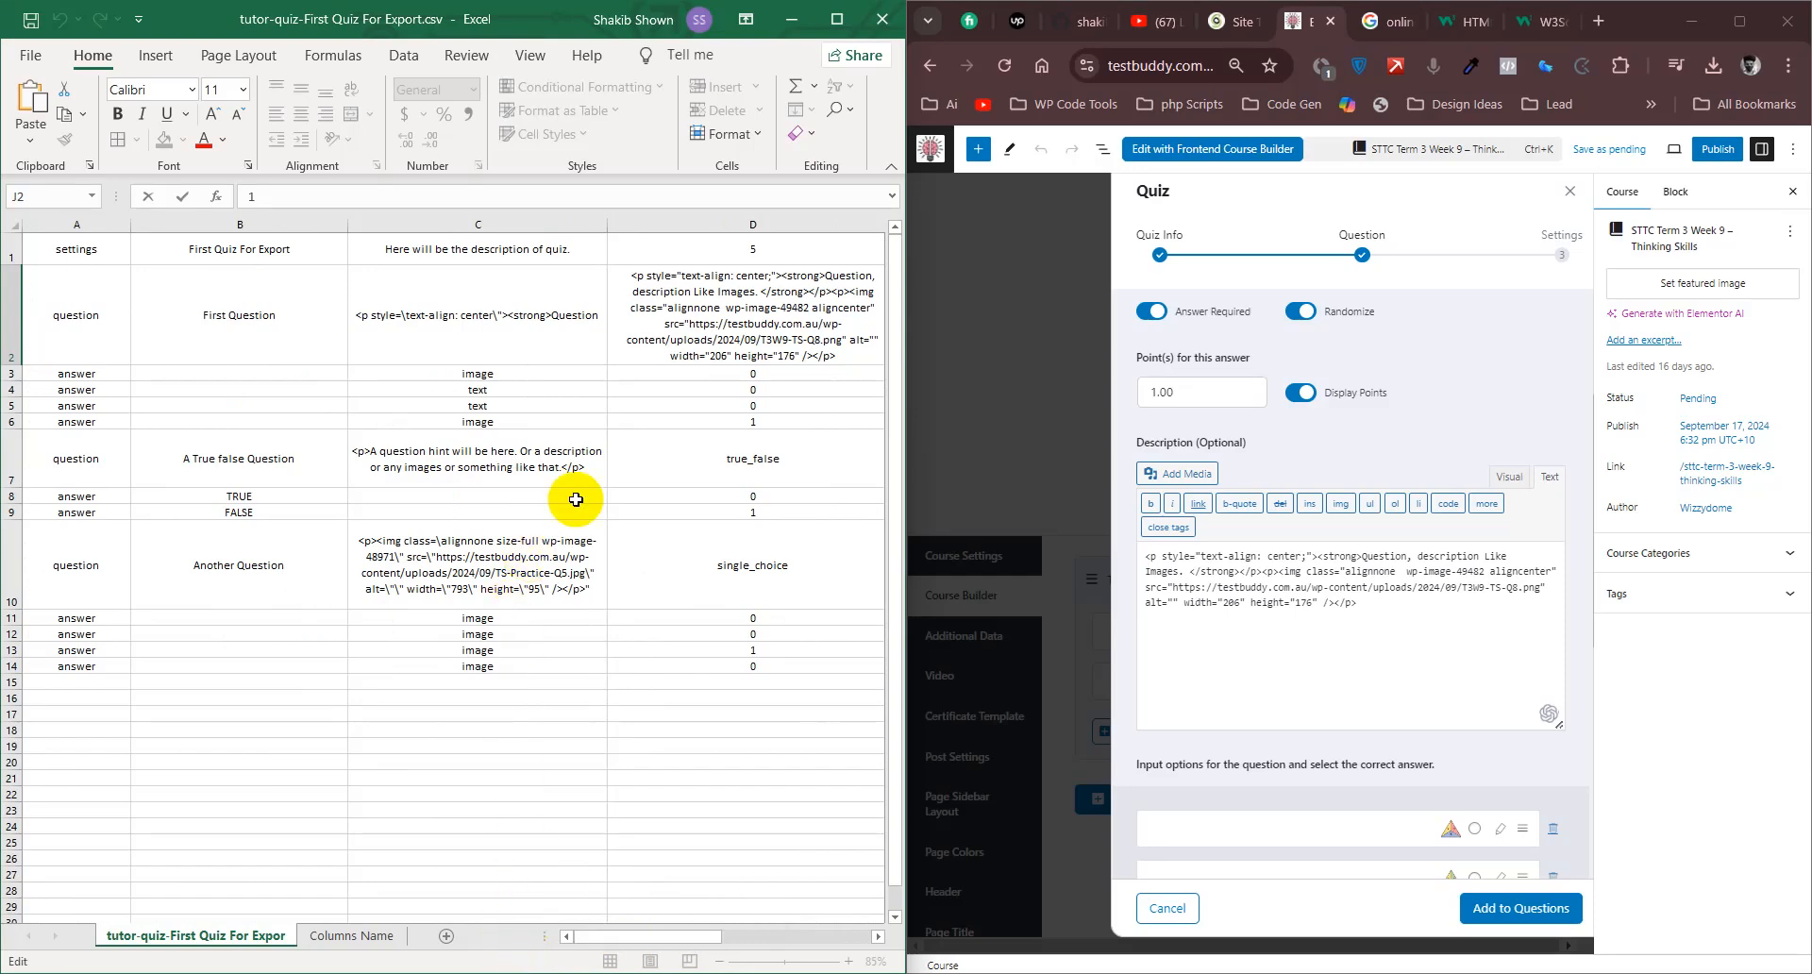
click(14, 377)
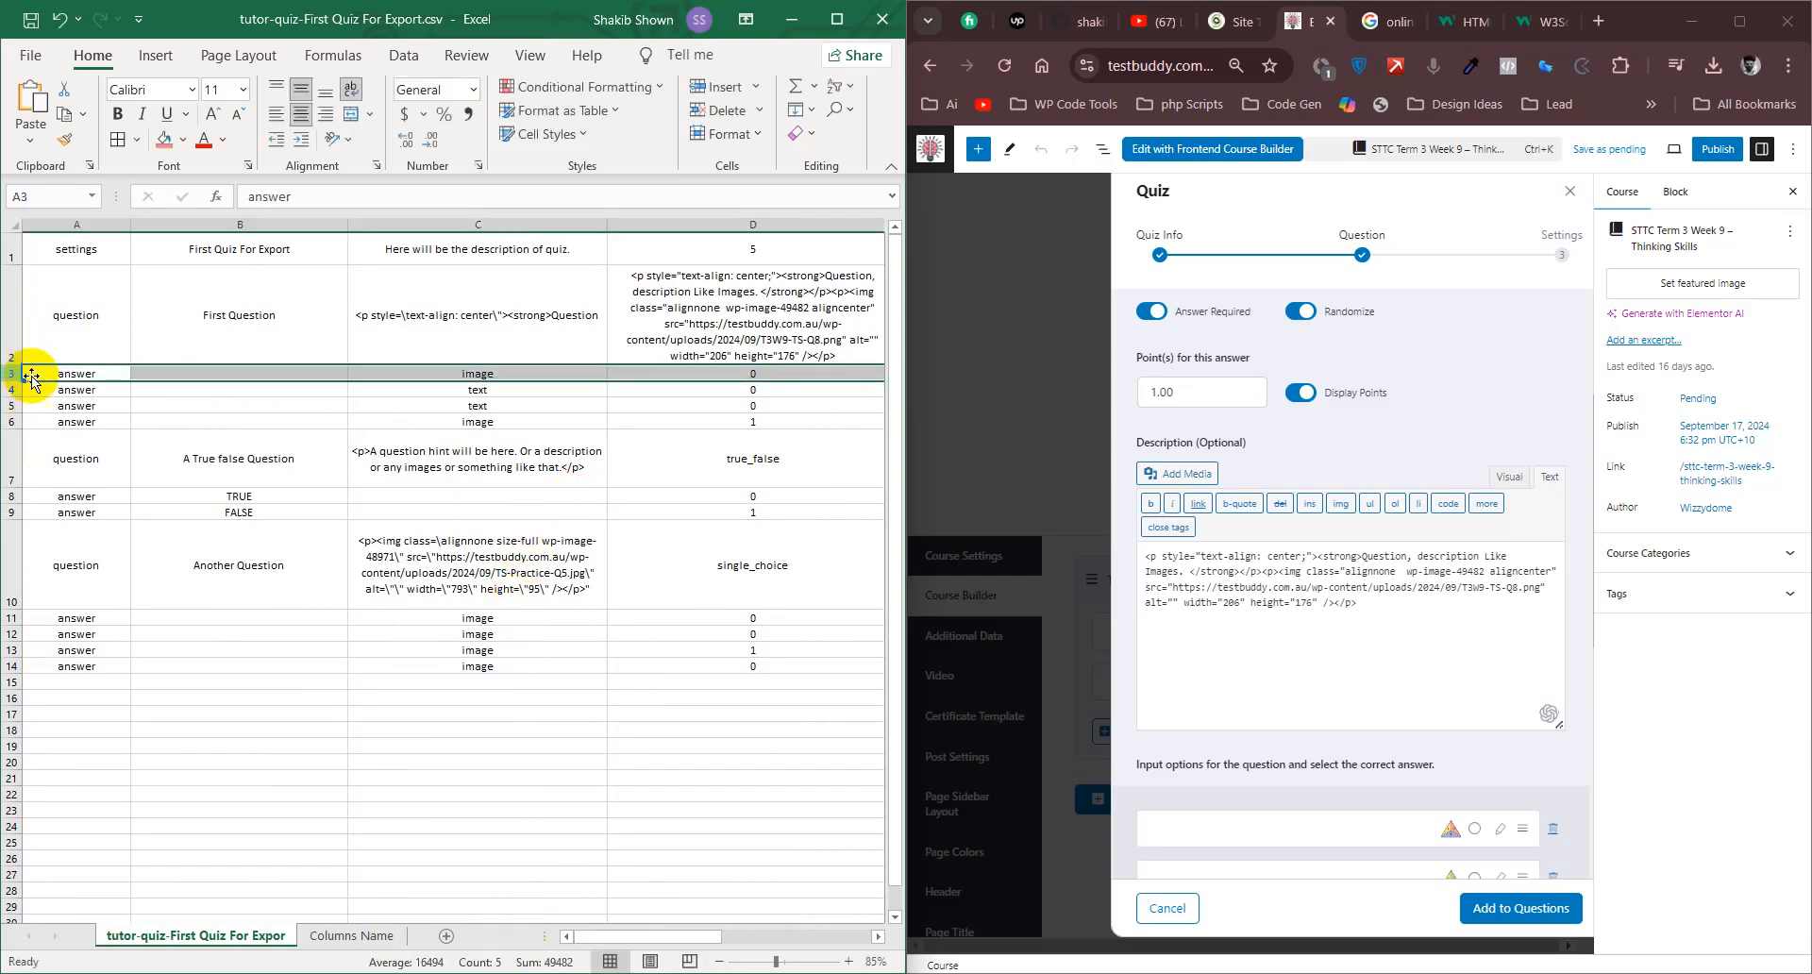
click(552, 375)
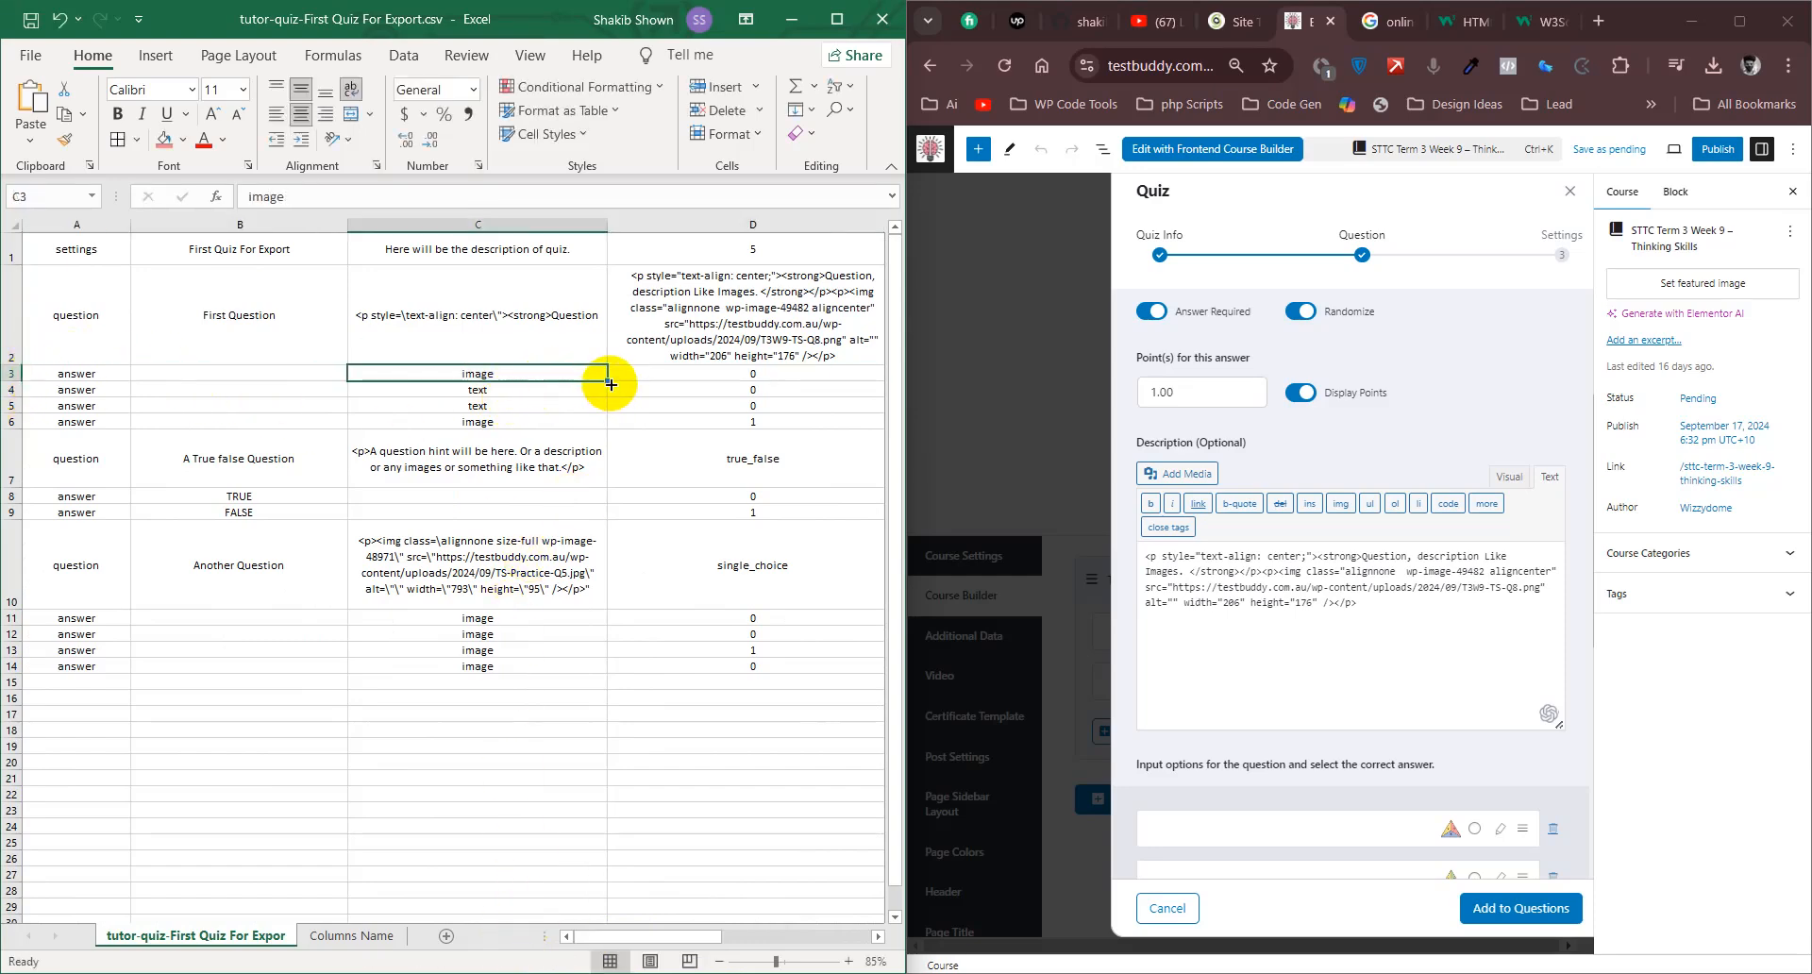
drag(610, 384, 610, 426)
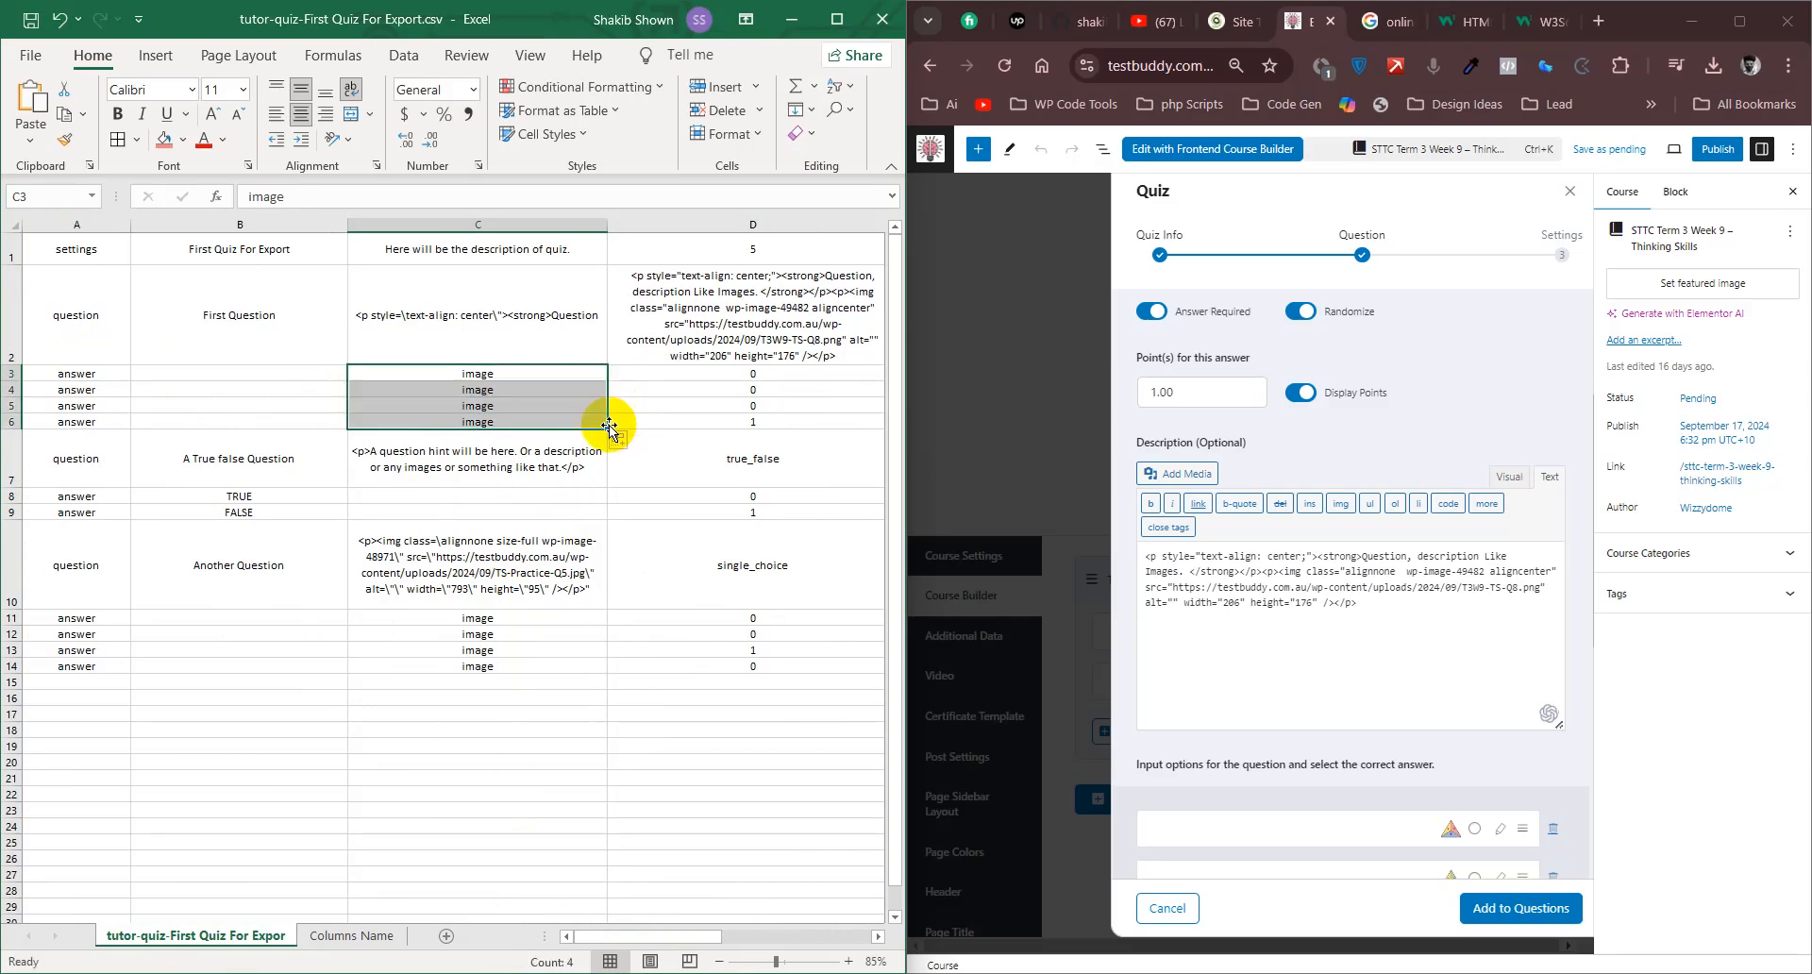
click(535, 403)
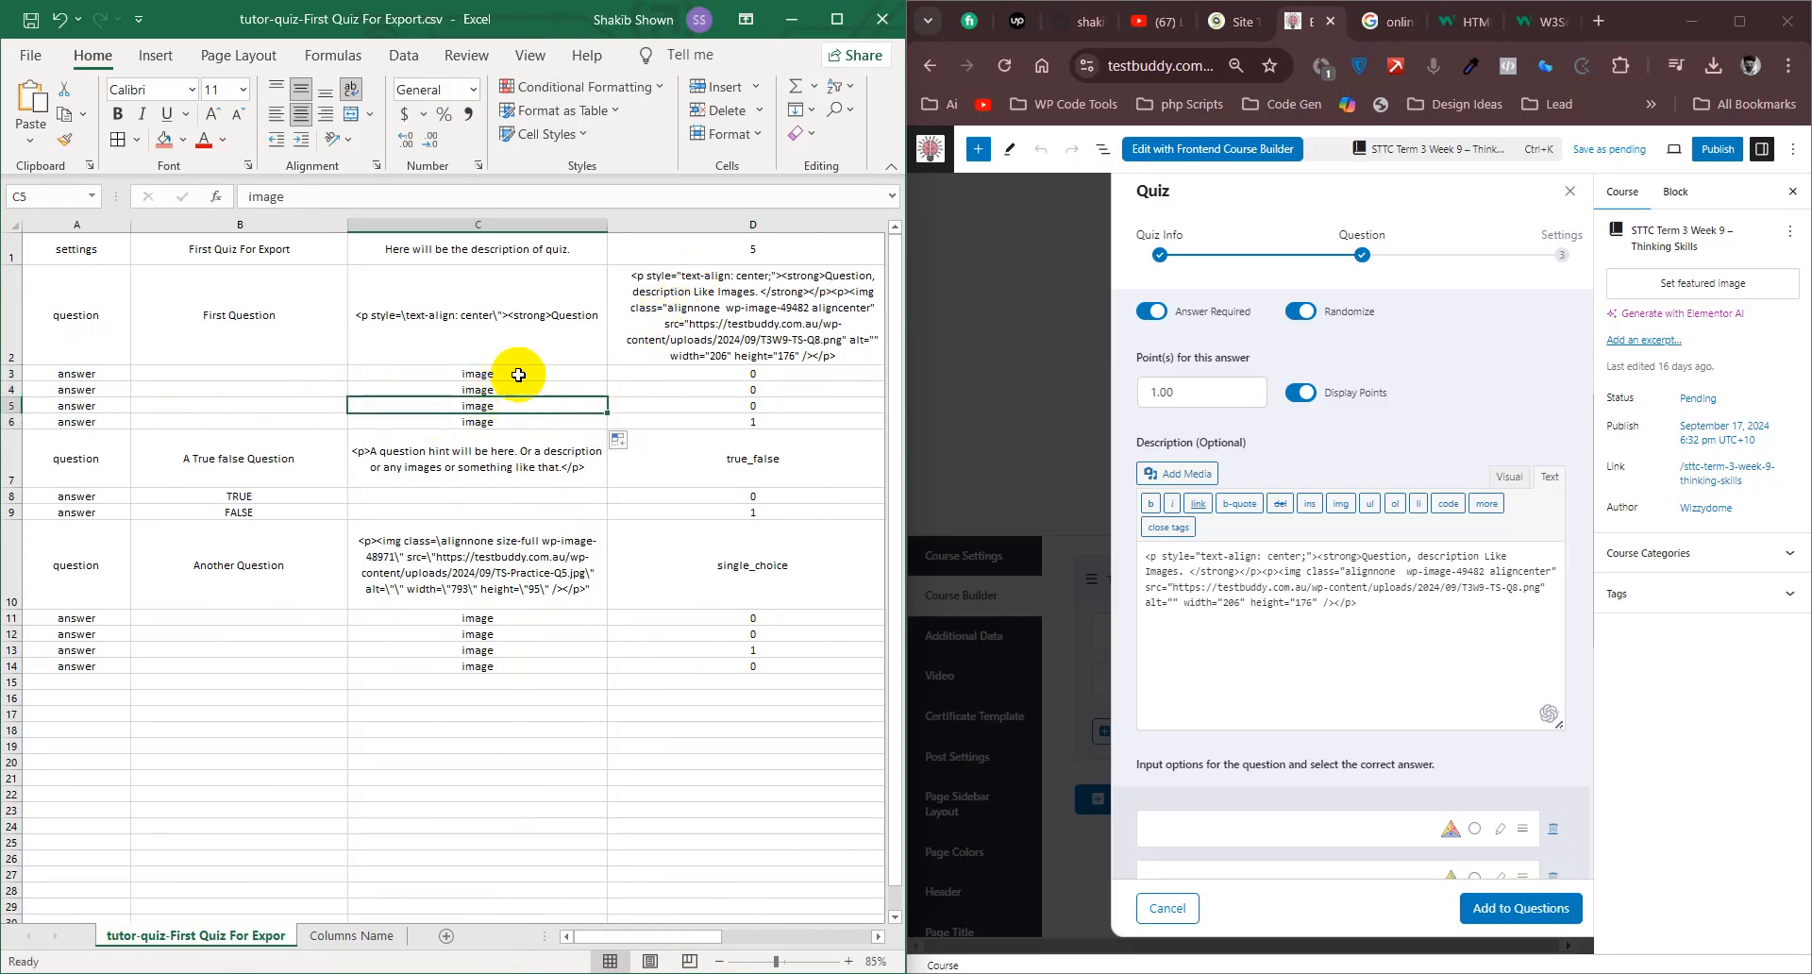
- Set the display format of First Question's second and third answer options to Only Image, updating each answer
scroll(1478, 752, down, 4)
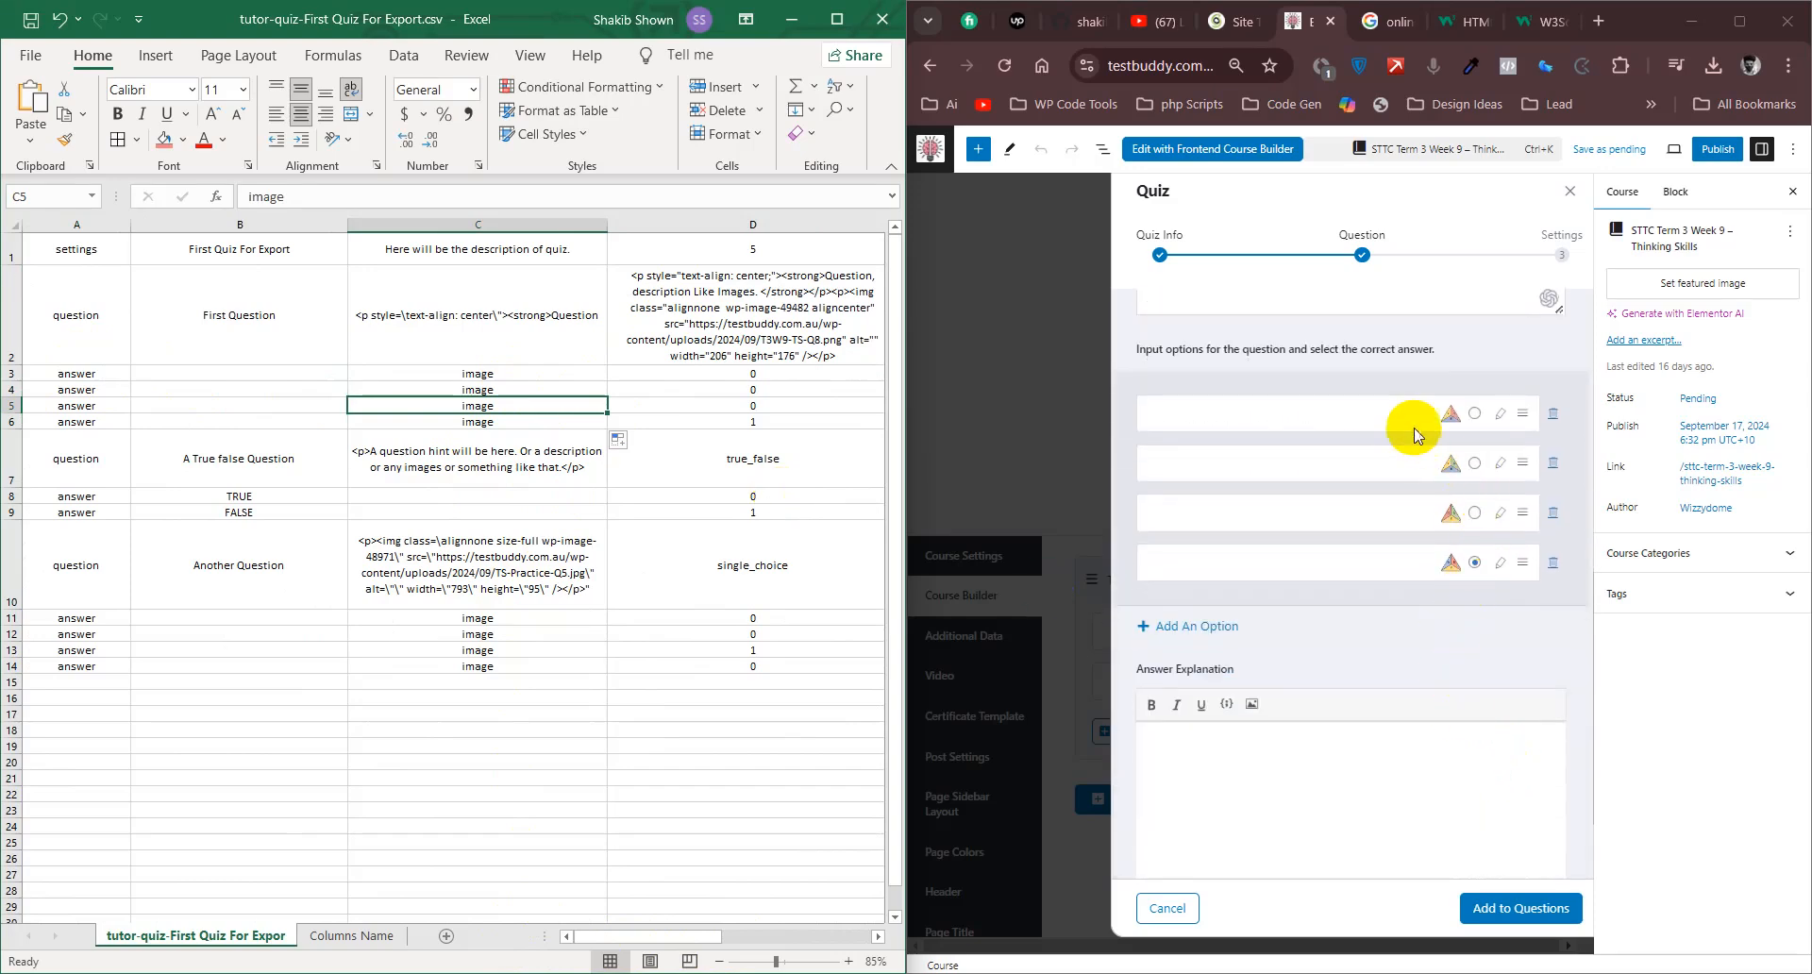
click(1501, 469)
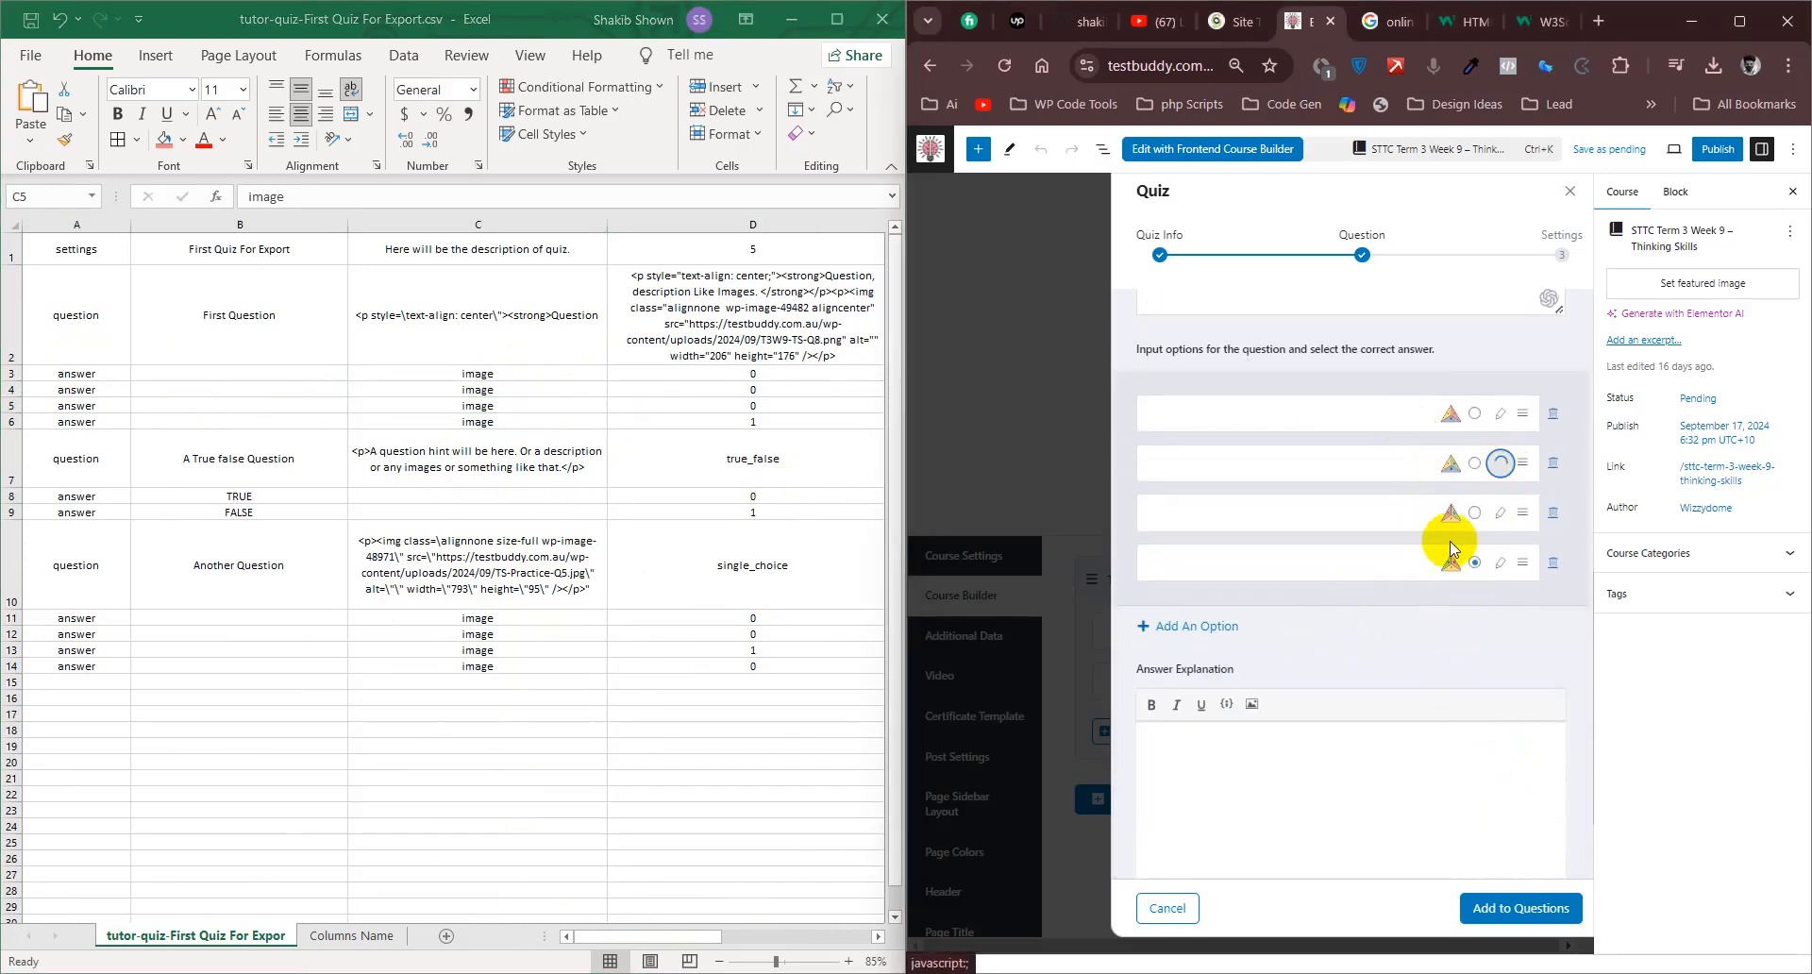
scroll(1340, 604, down, 4)
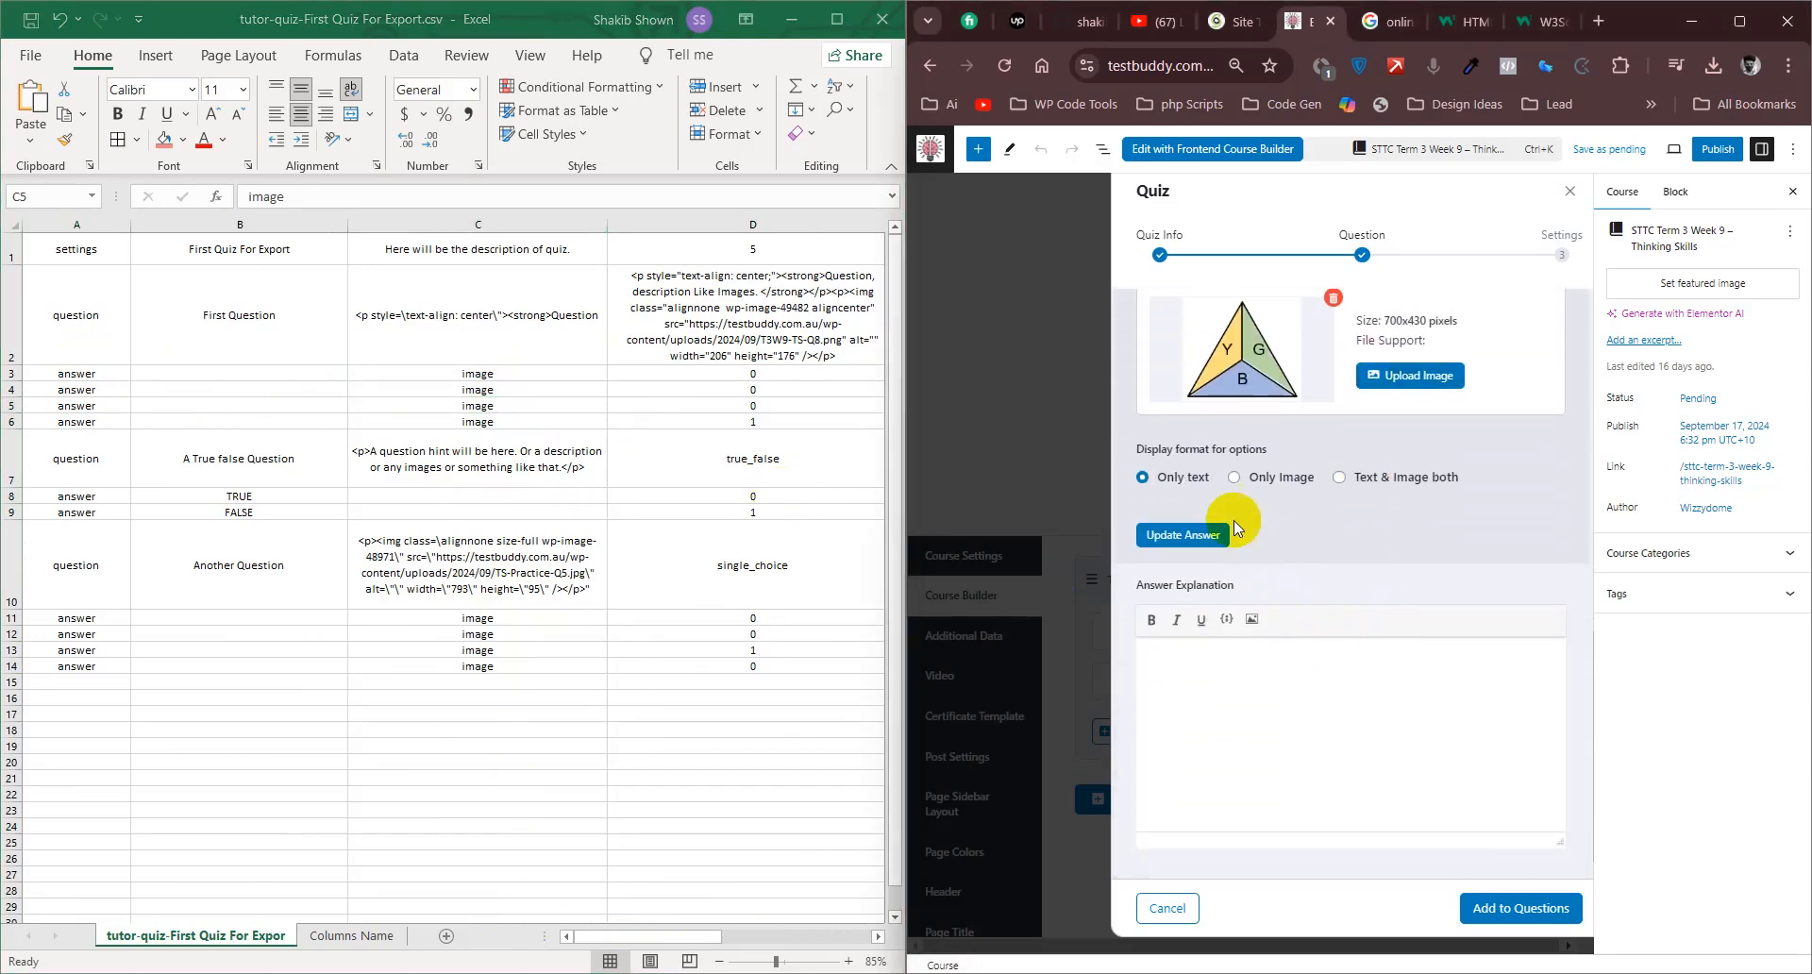
click(1195, 535)
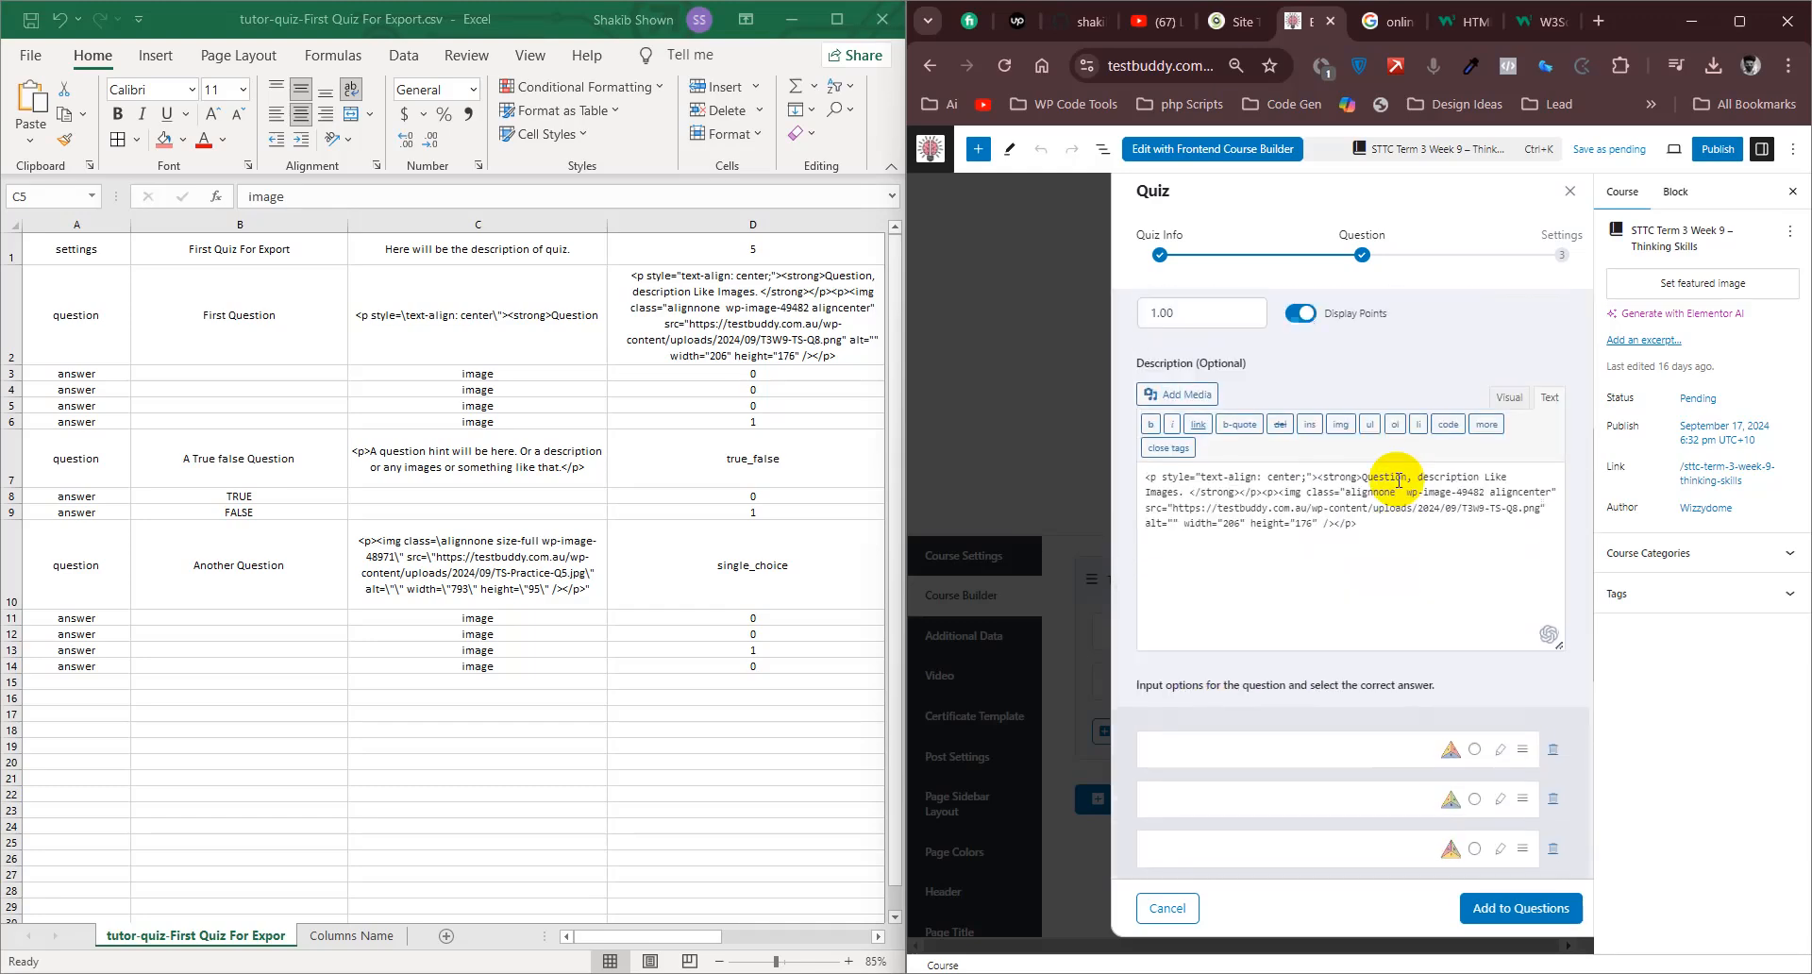
scroll(1396, 613, down, 2)
click(1501, 703)
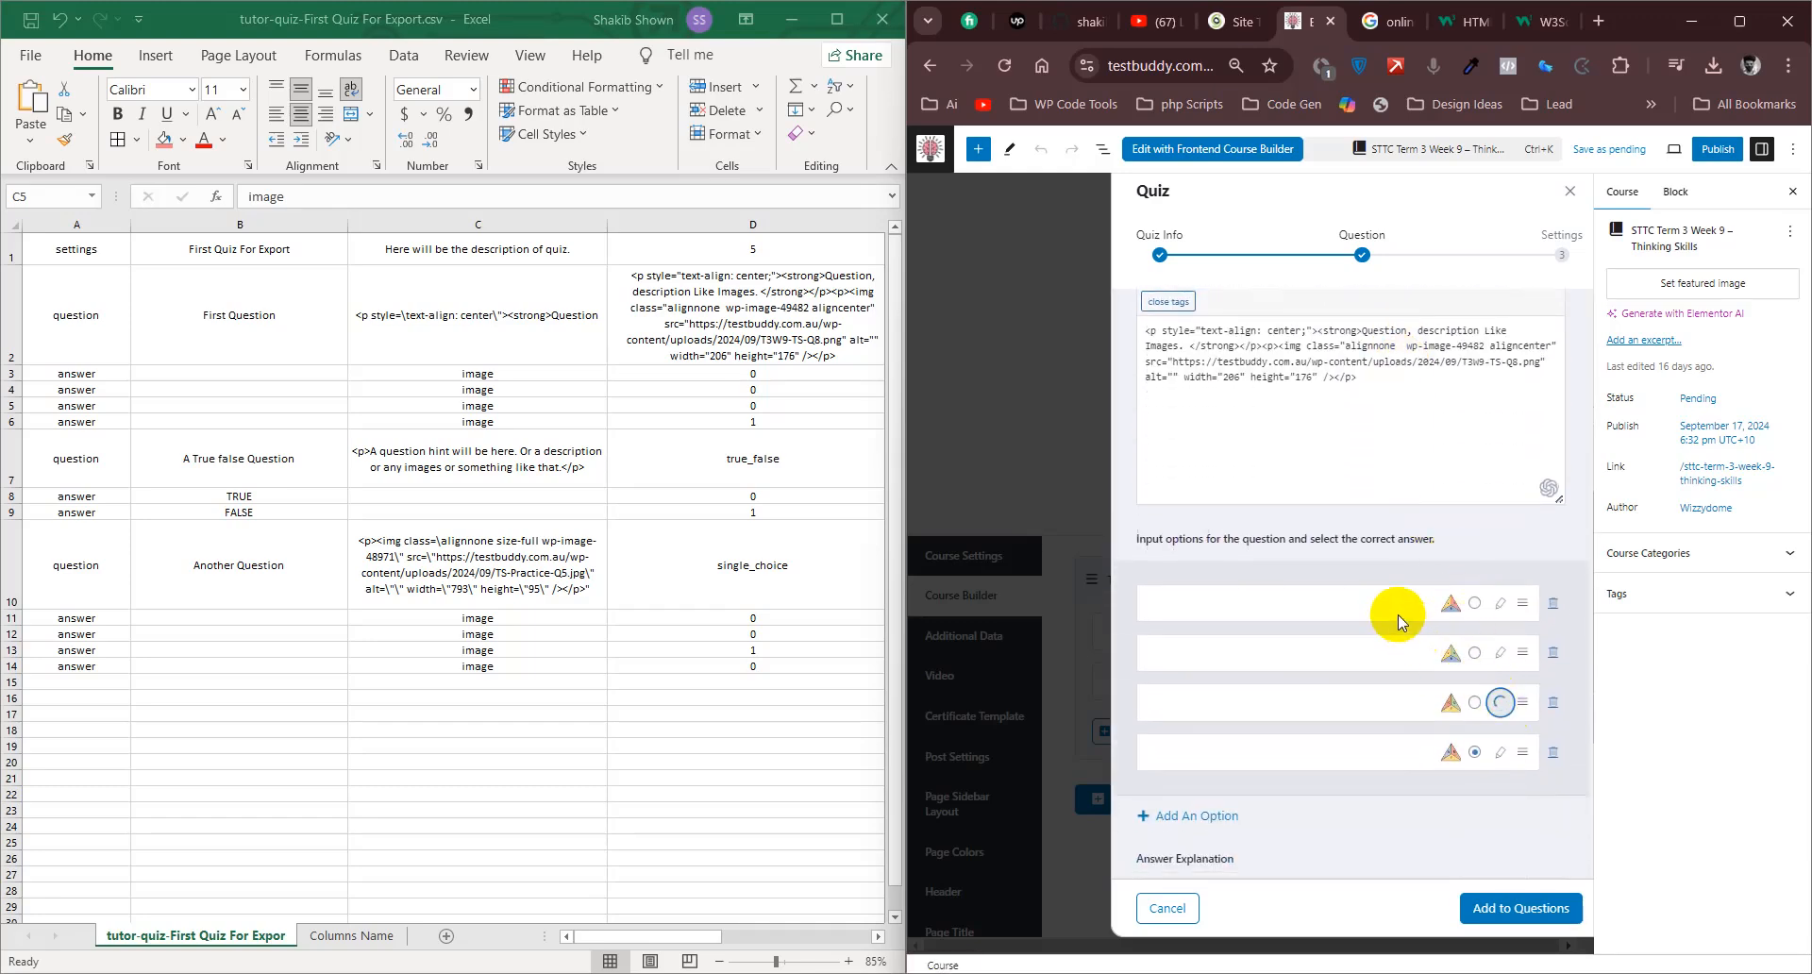
click(1256, 583)
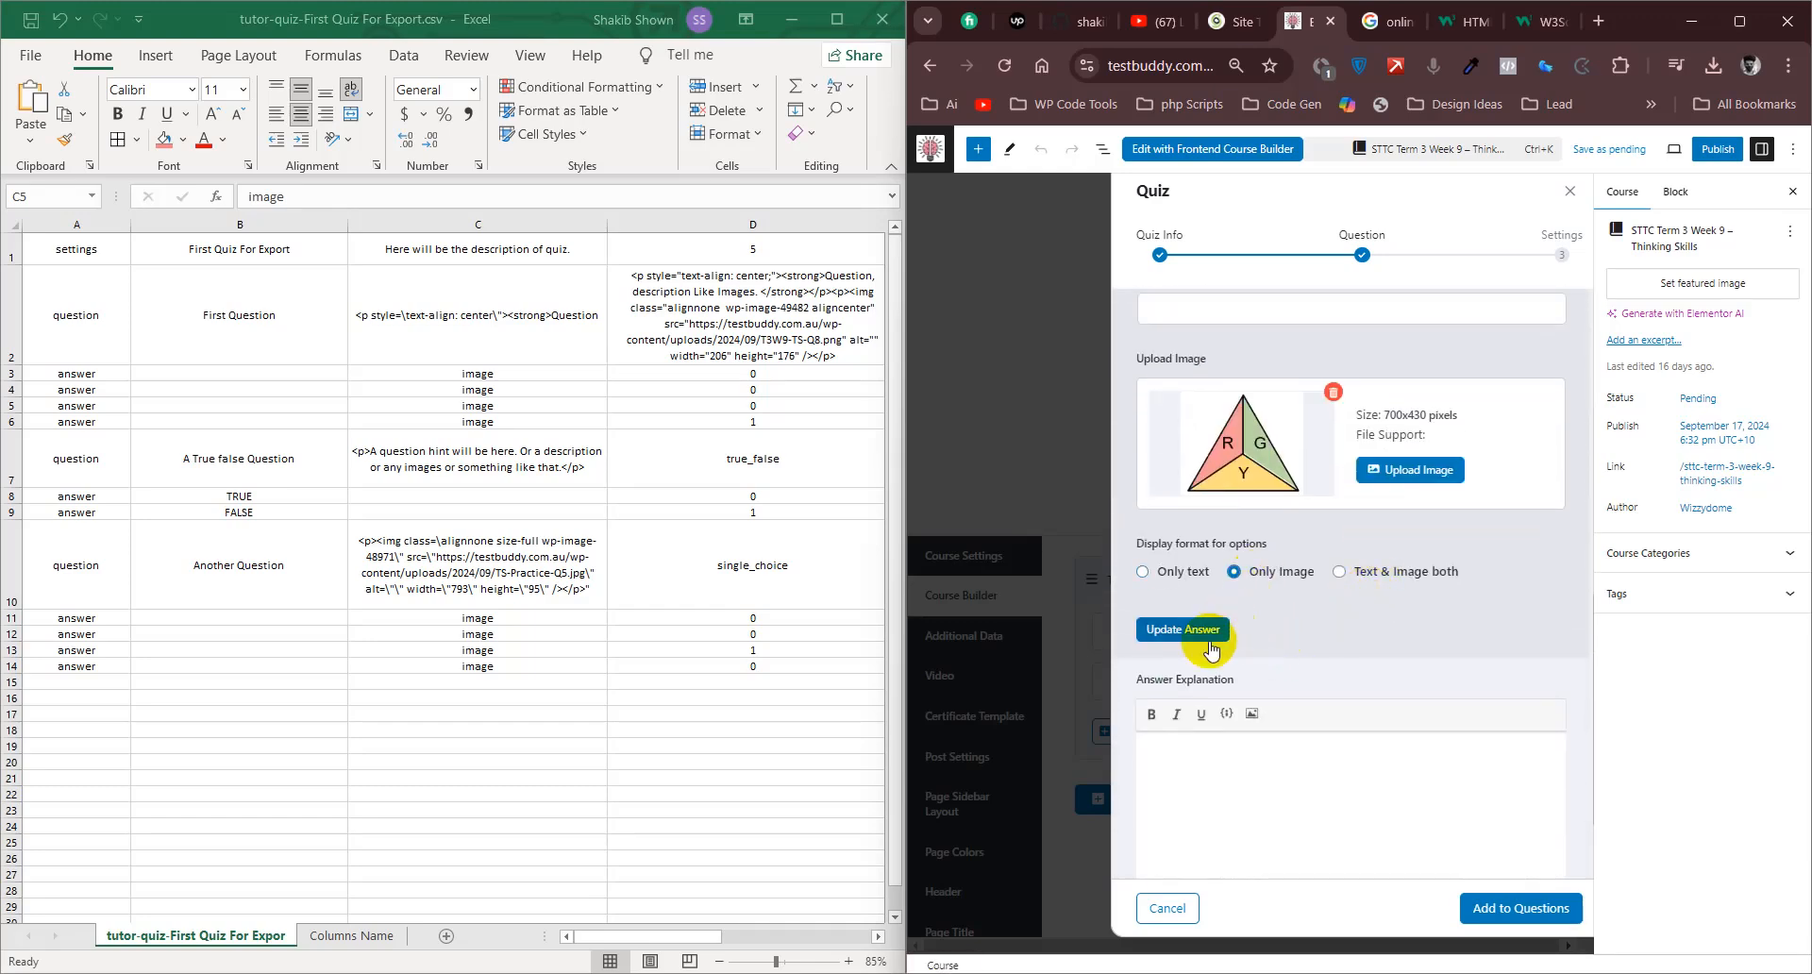
click(1190, 629)
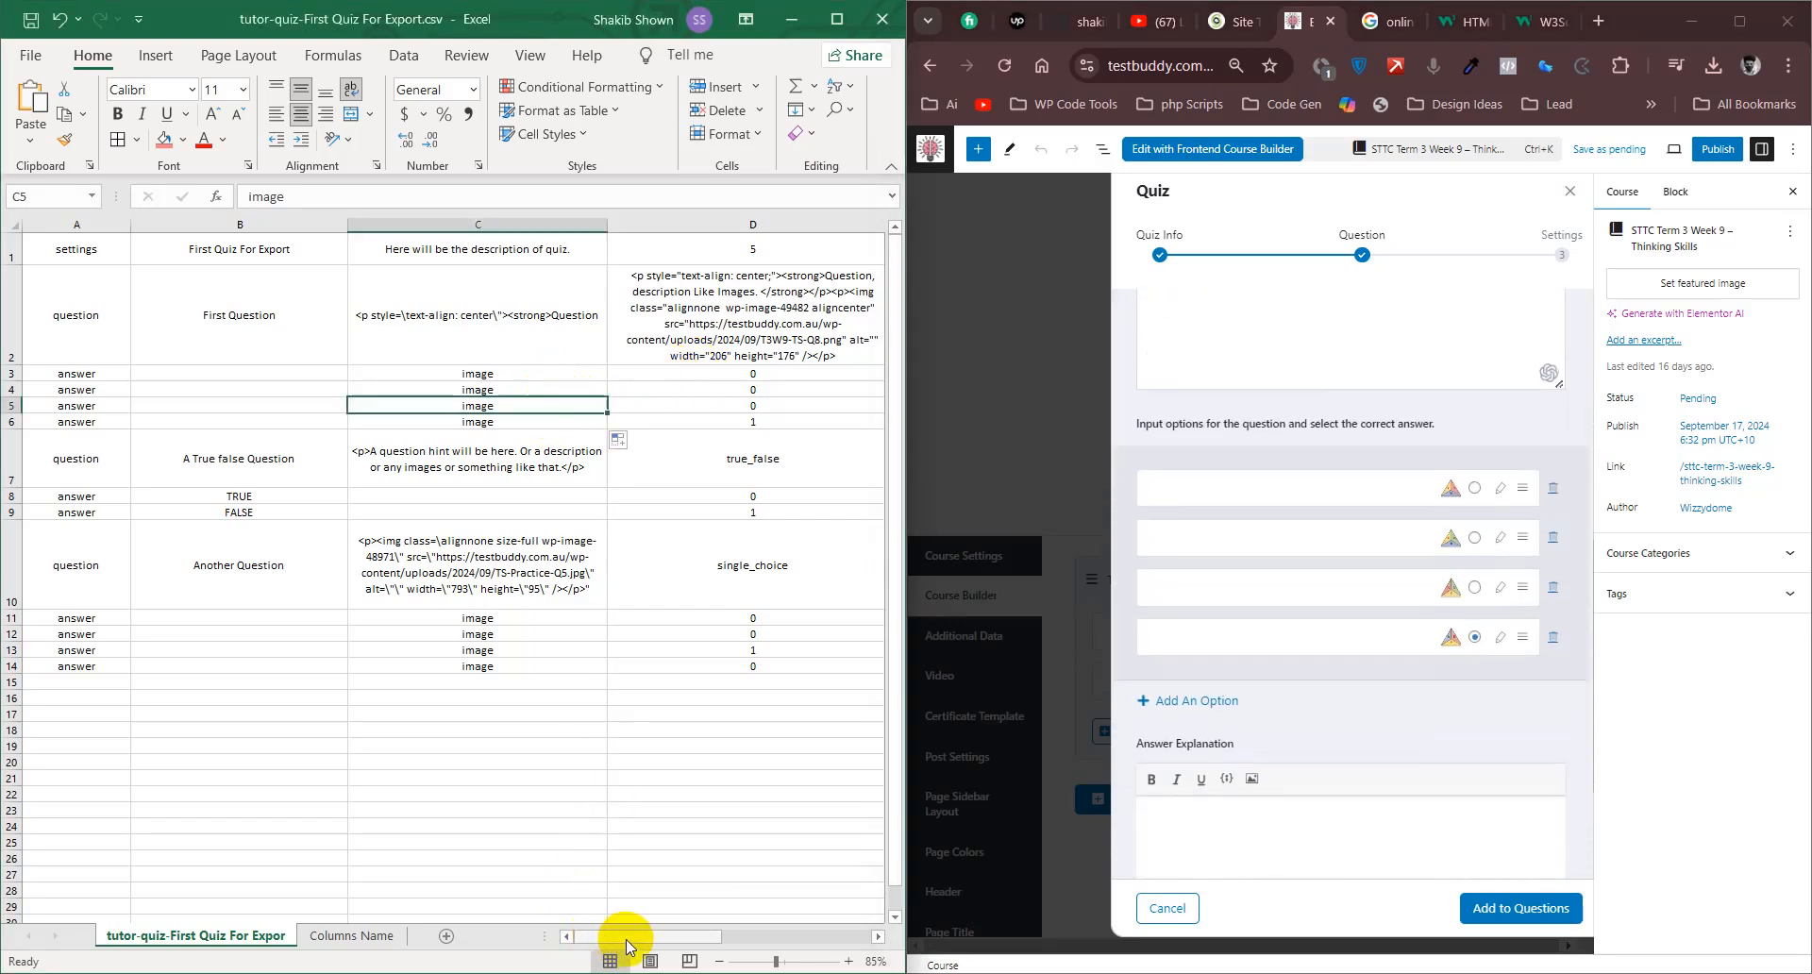
- Check the correct-answer flags in D3:D6 against the option marked correct in the question form
drag(627, 936, 679, 944)
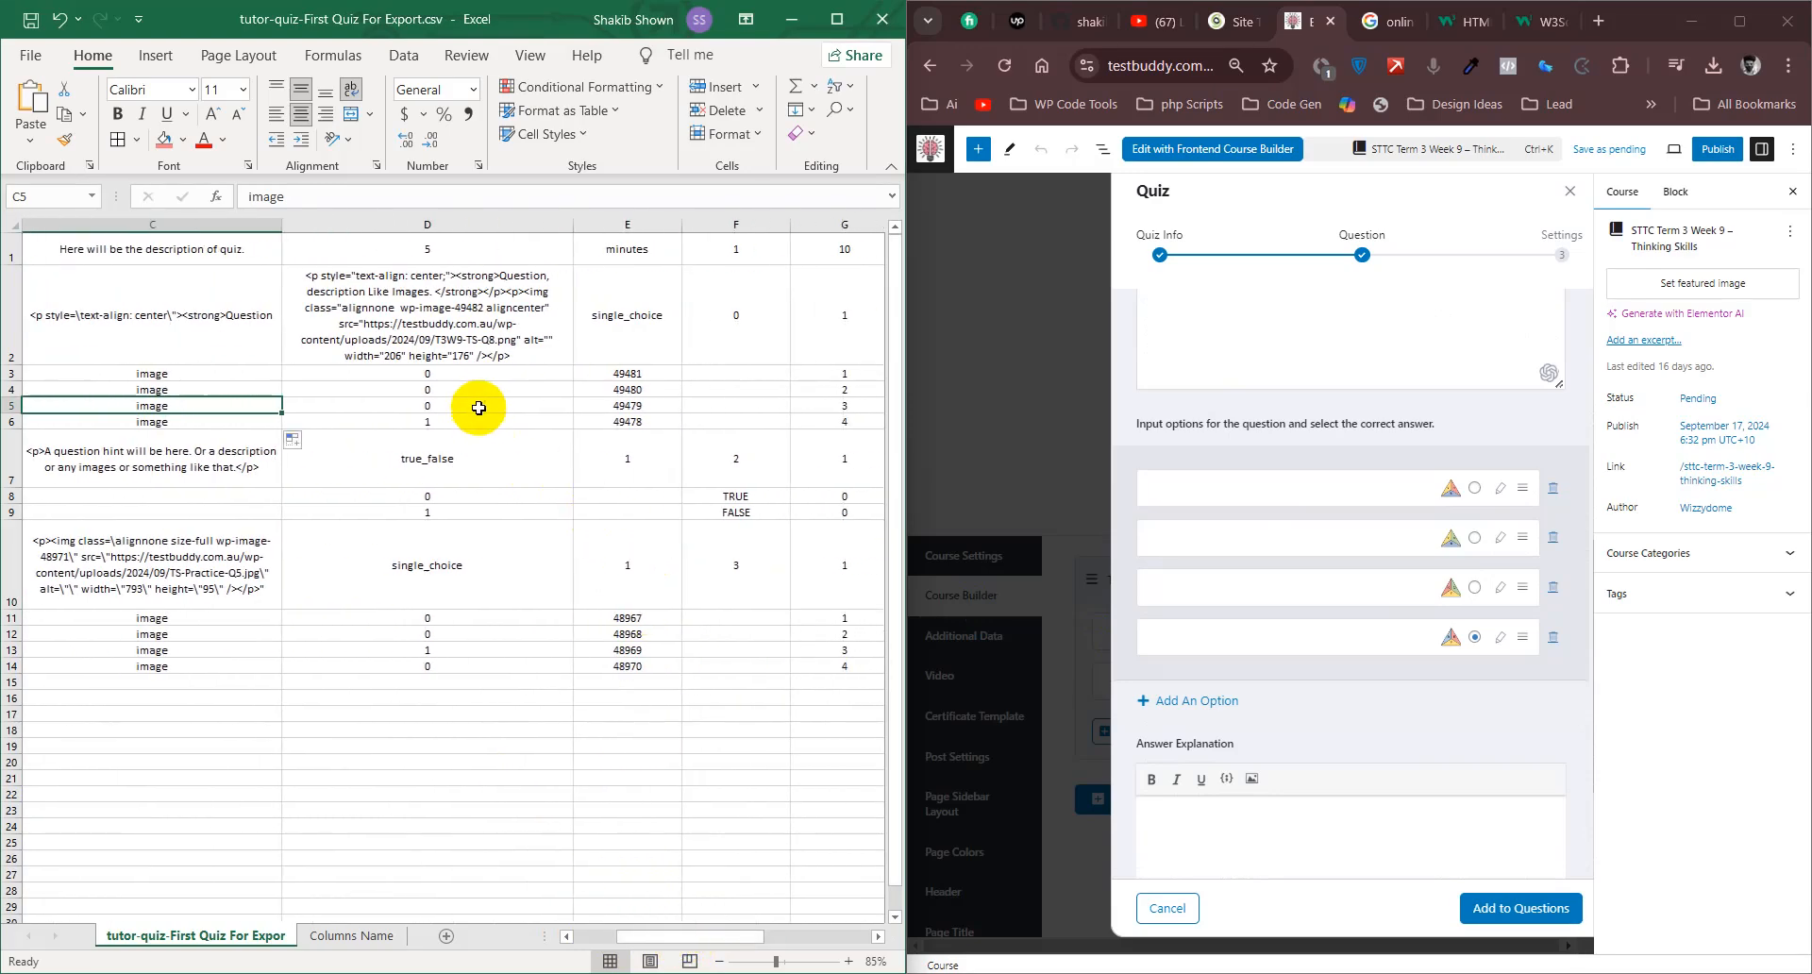
drag(492, 376, 481, 419)
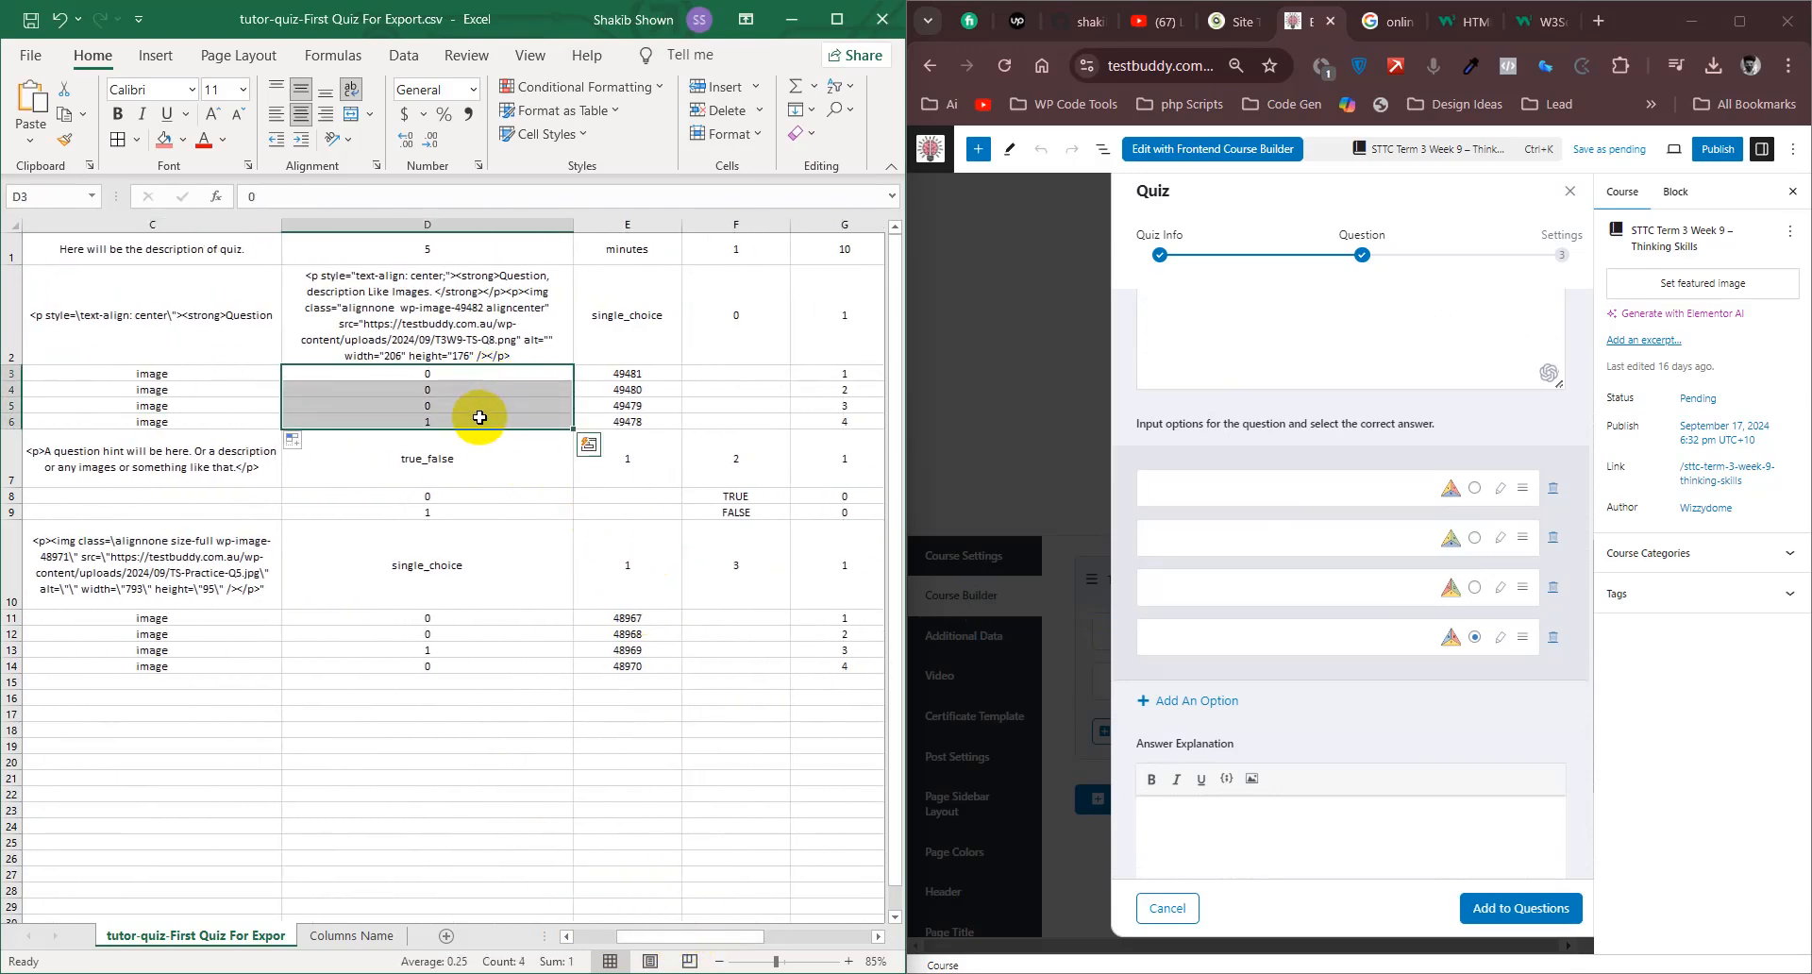
click(469, 419)
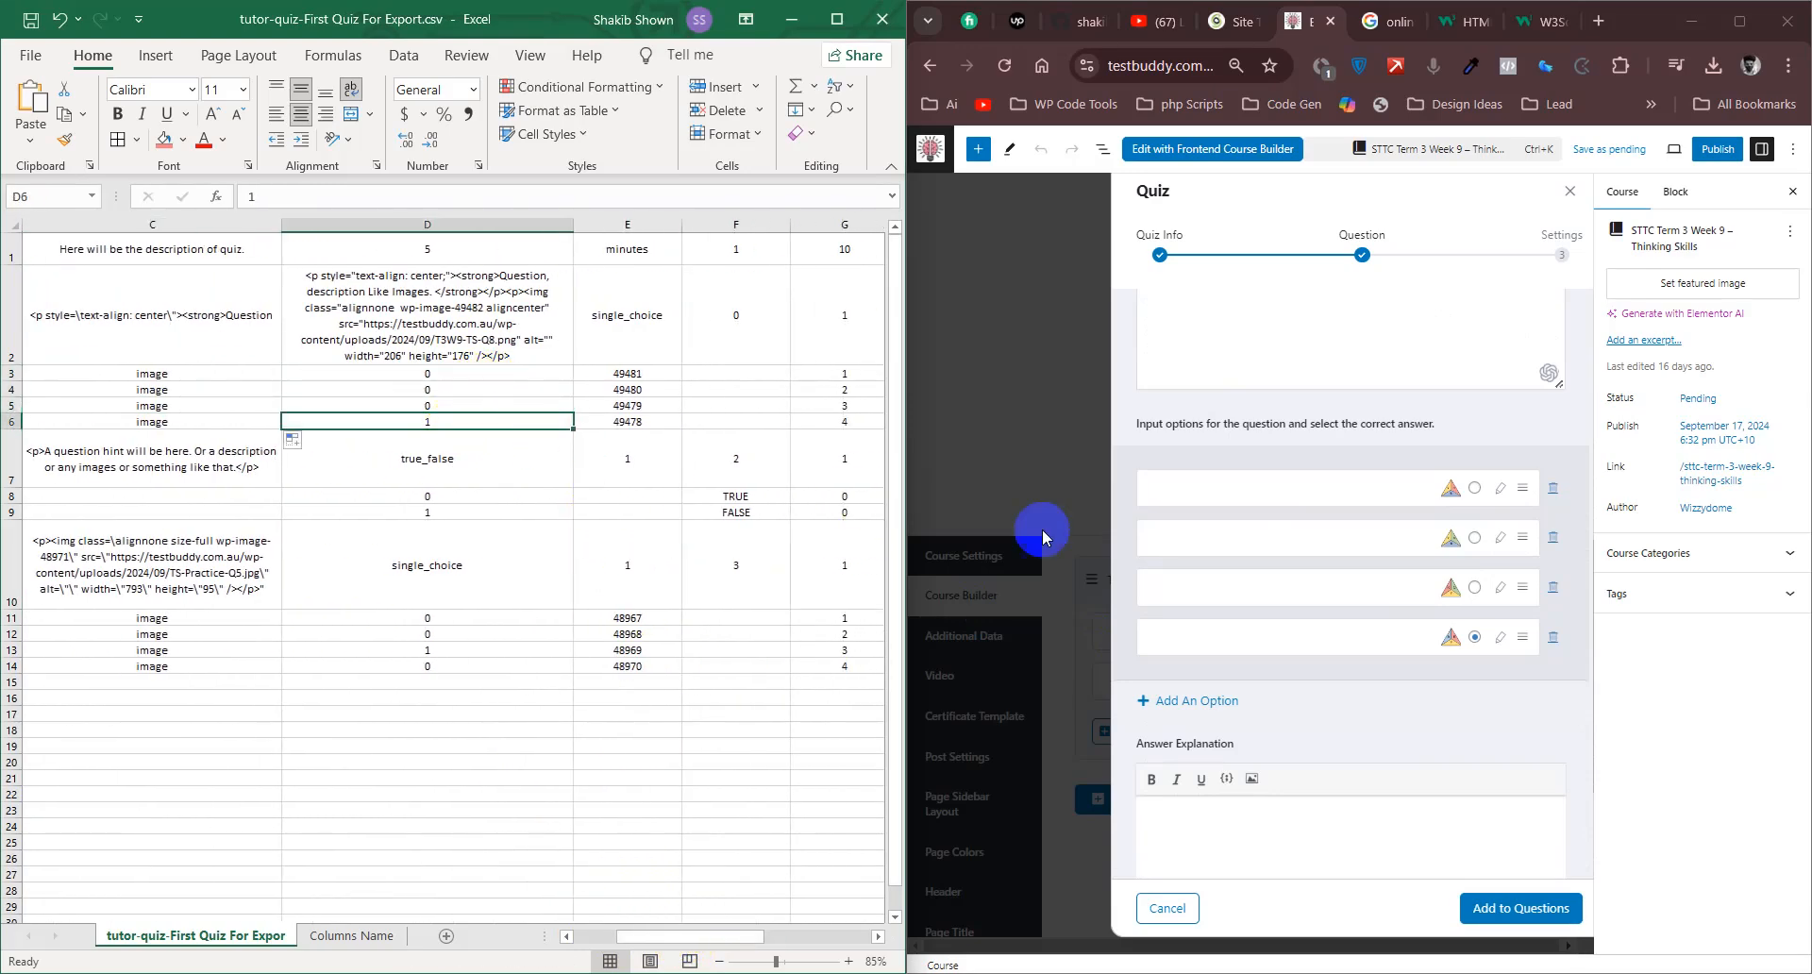
- Try filling the image ID in E3 down to E6, and undo the fill
click(661, 378)
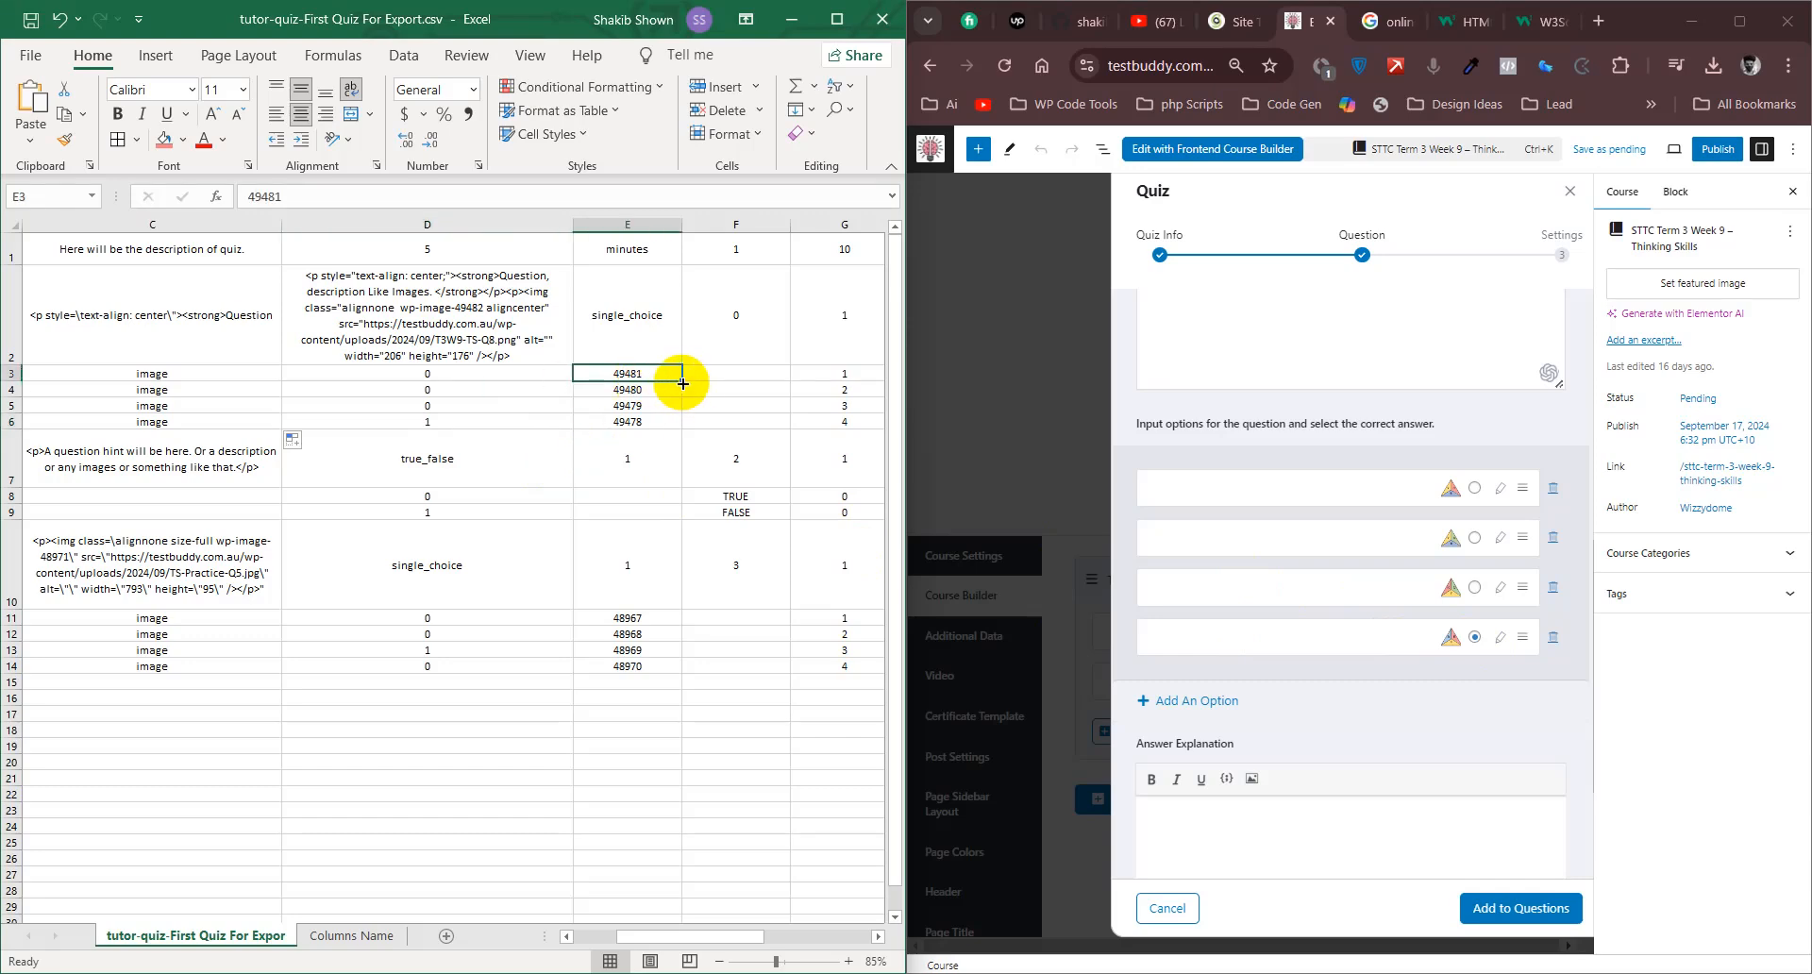
drag(682, 382, 686, 418)
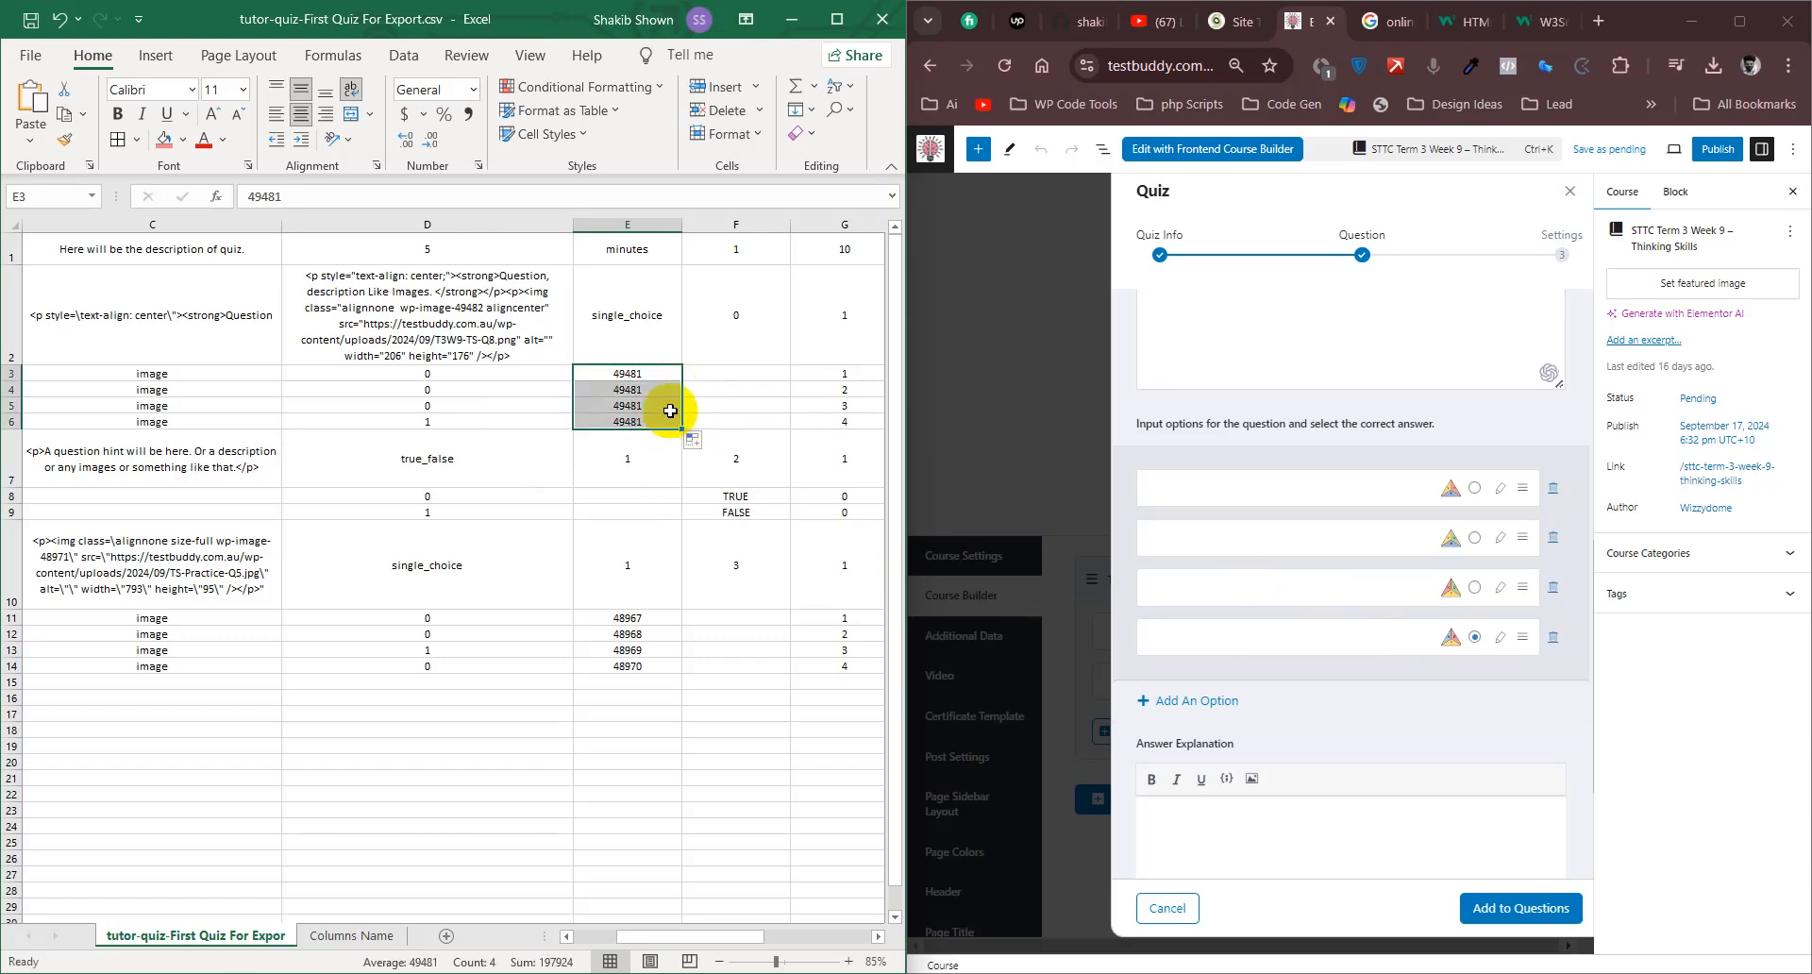
key(ctrl+z)
click(673, 434)
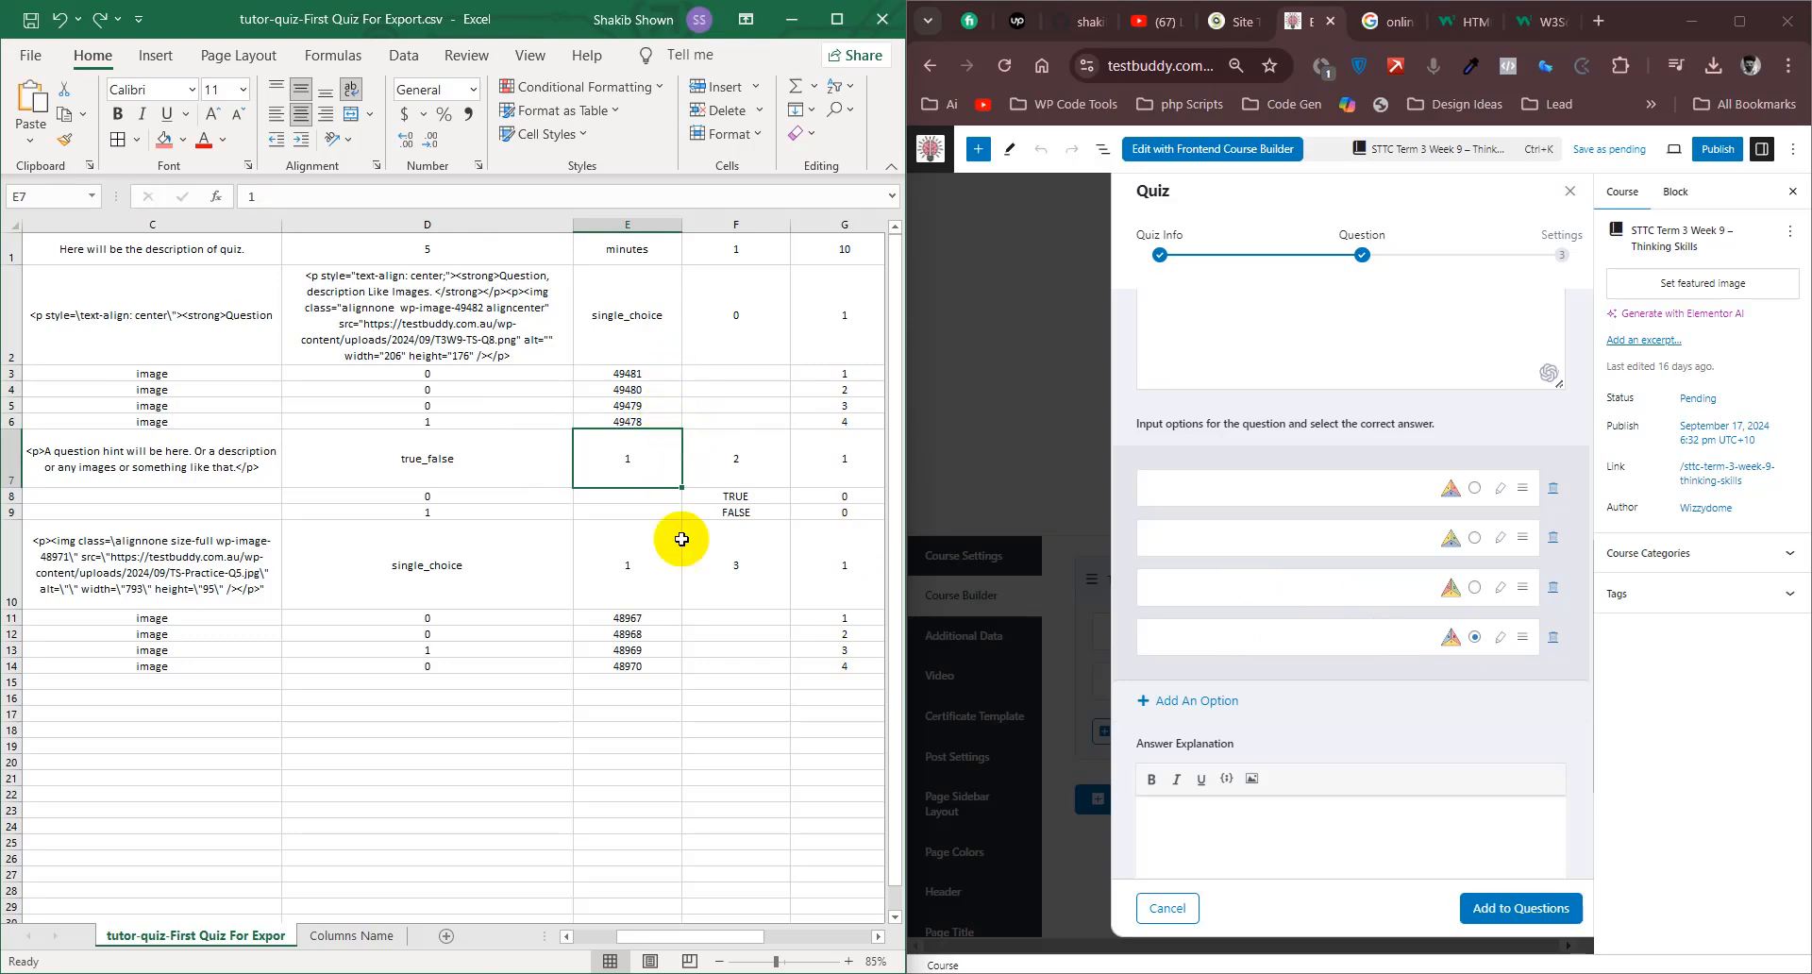
- Review the answer order numbers in G3:G6 together with the image IDs in E3:E6
drag(712, 940, 736, 938)
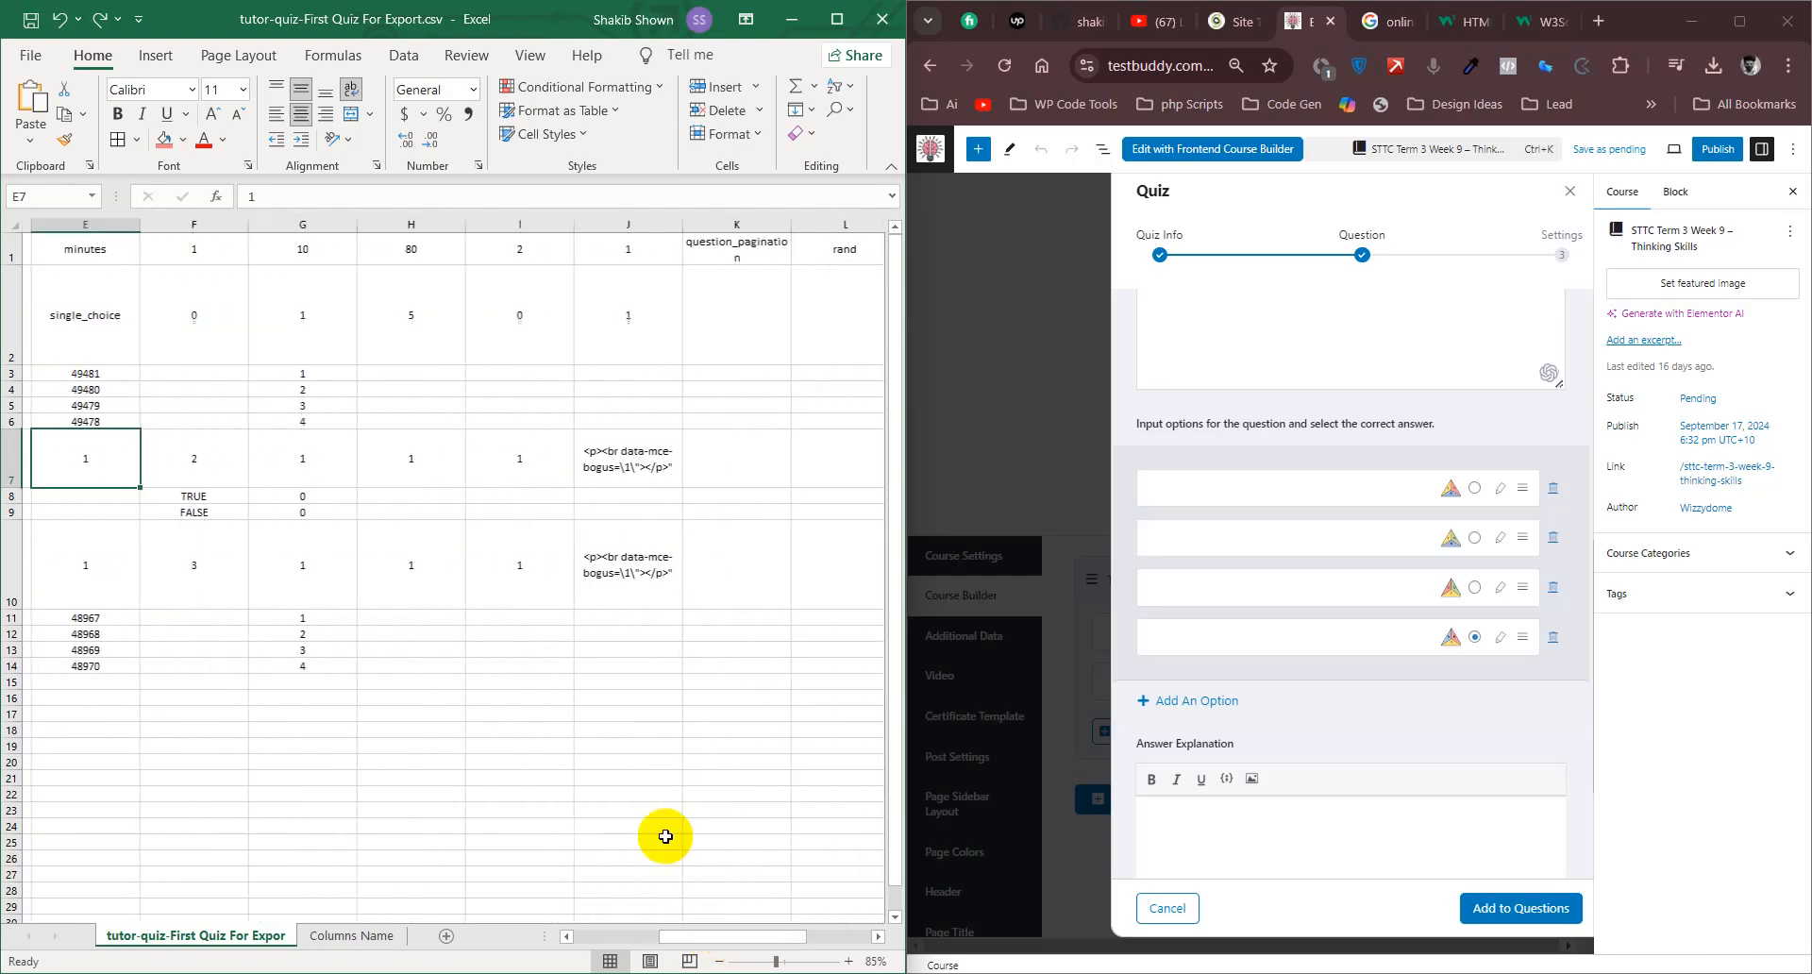
click(329, 374)
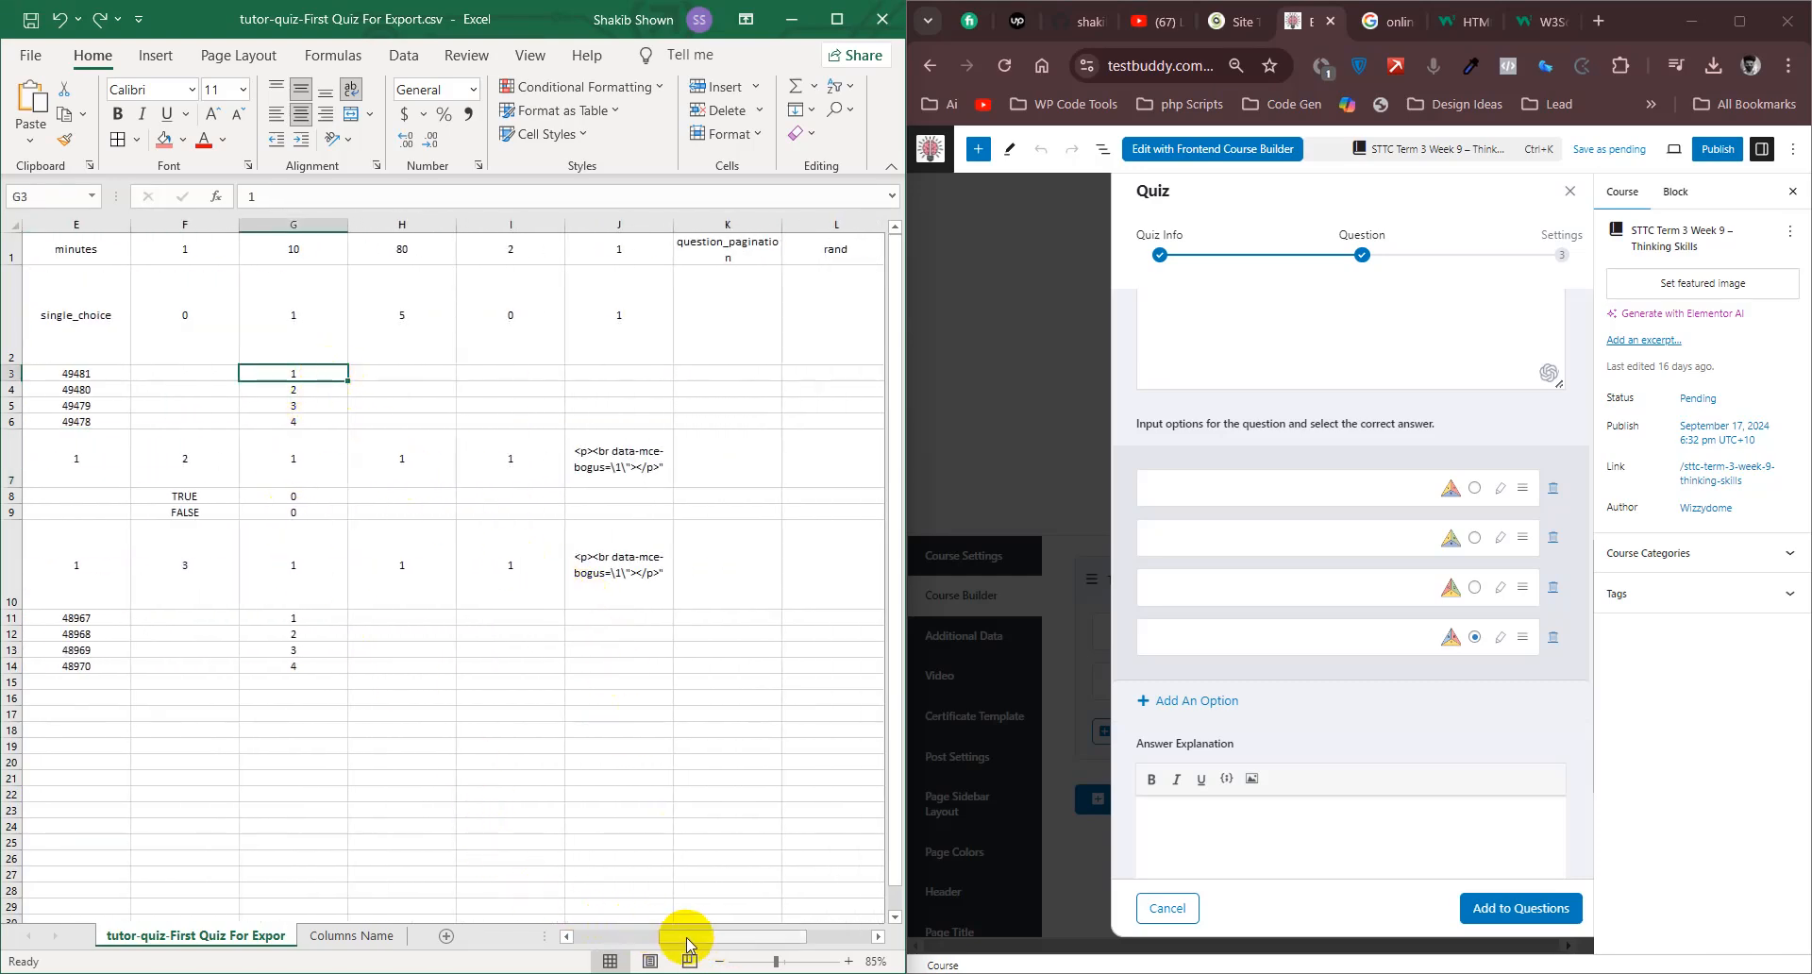
drag(679, 937, 660, 937)
click(411, 373)
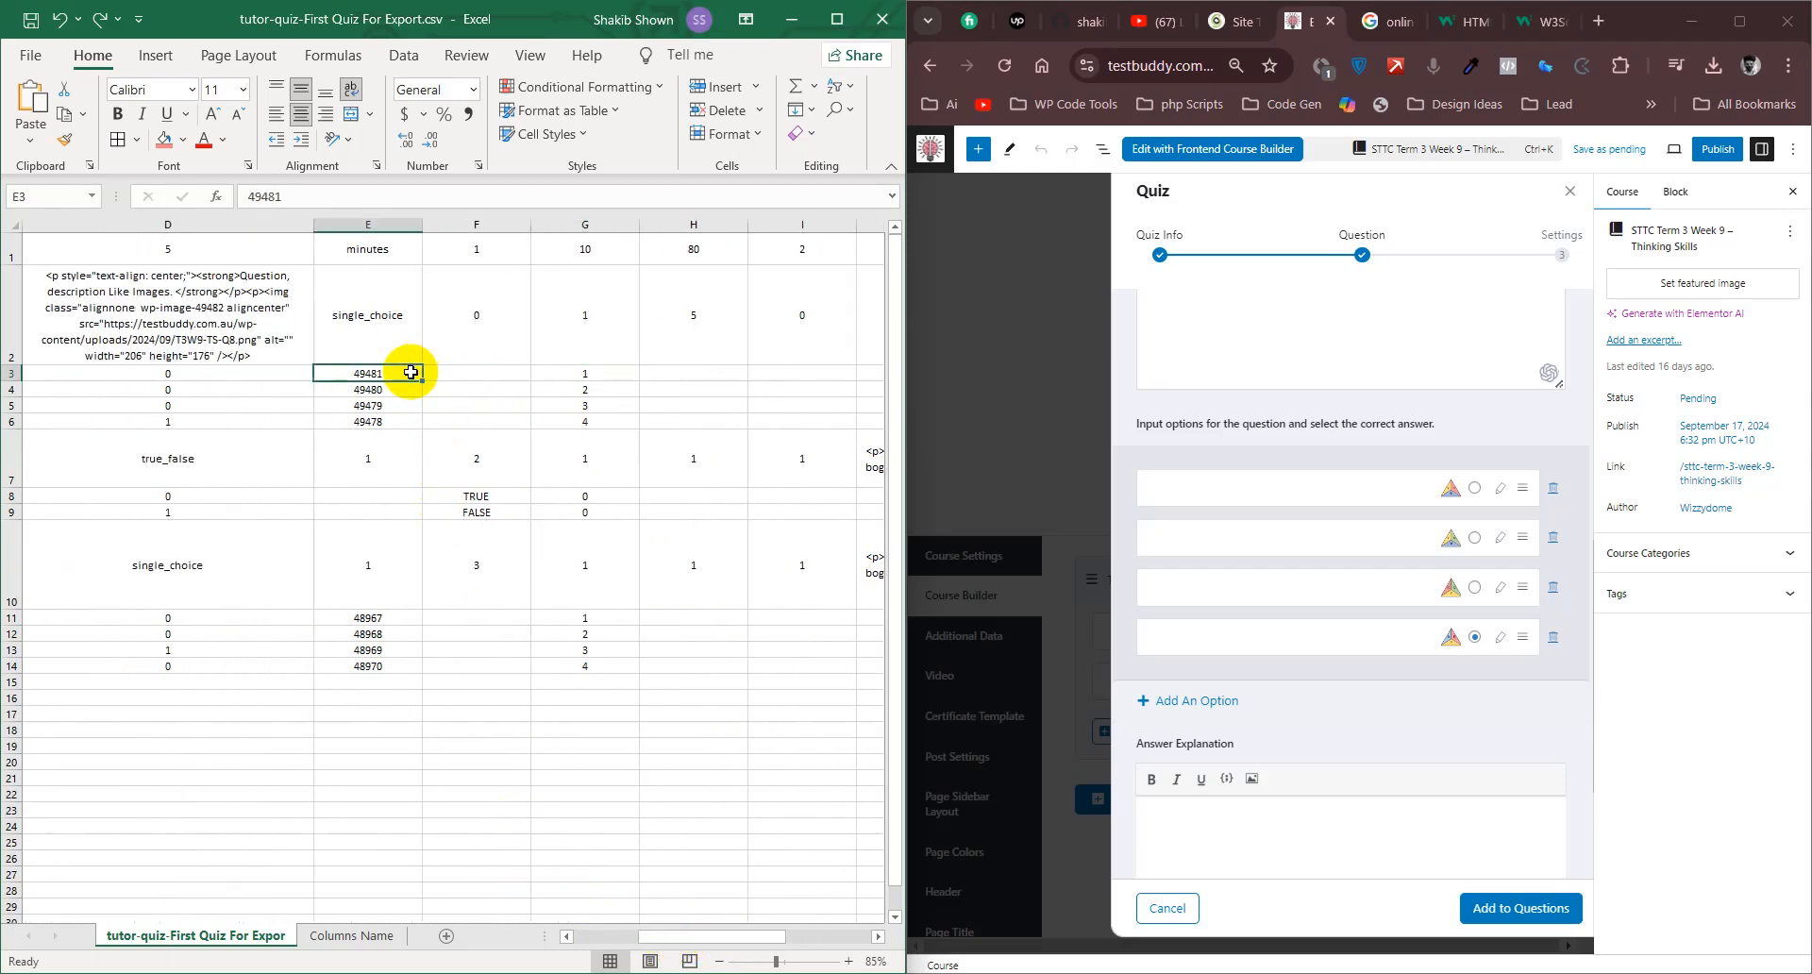
click(403, 422)
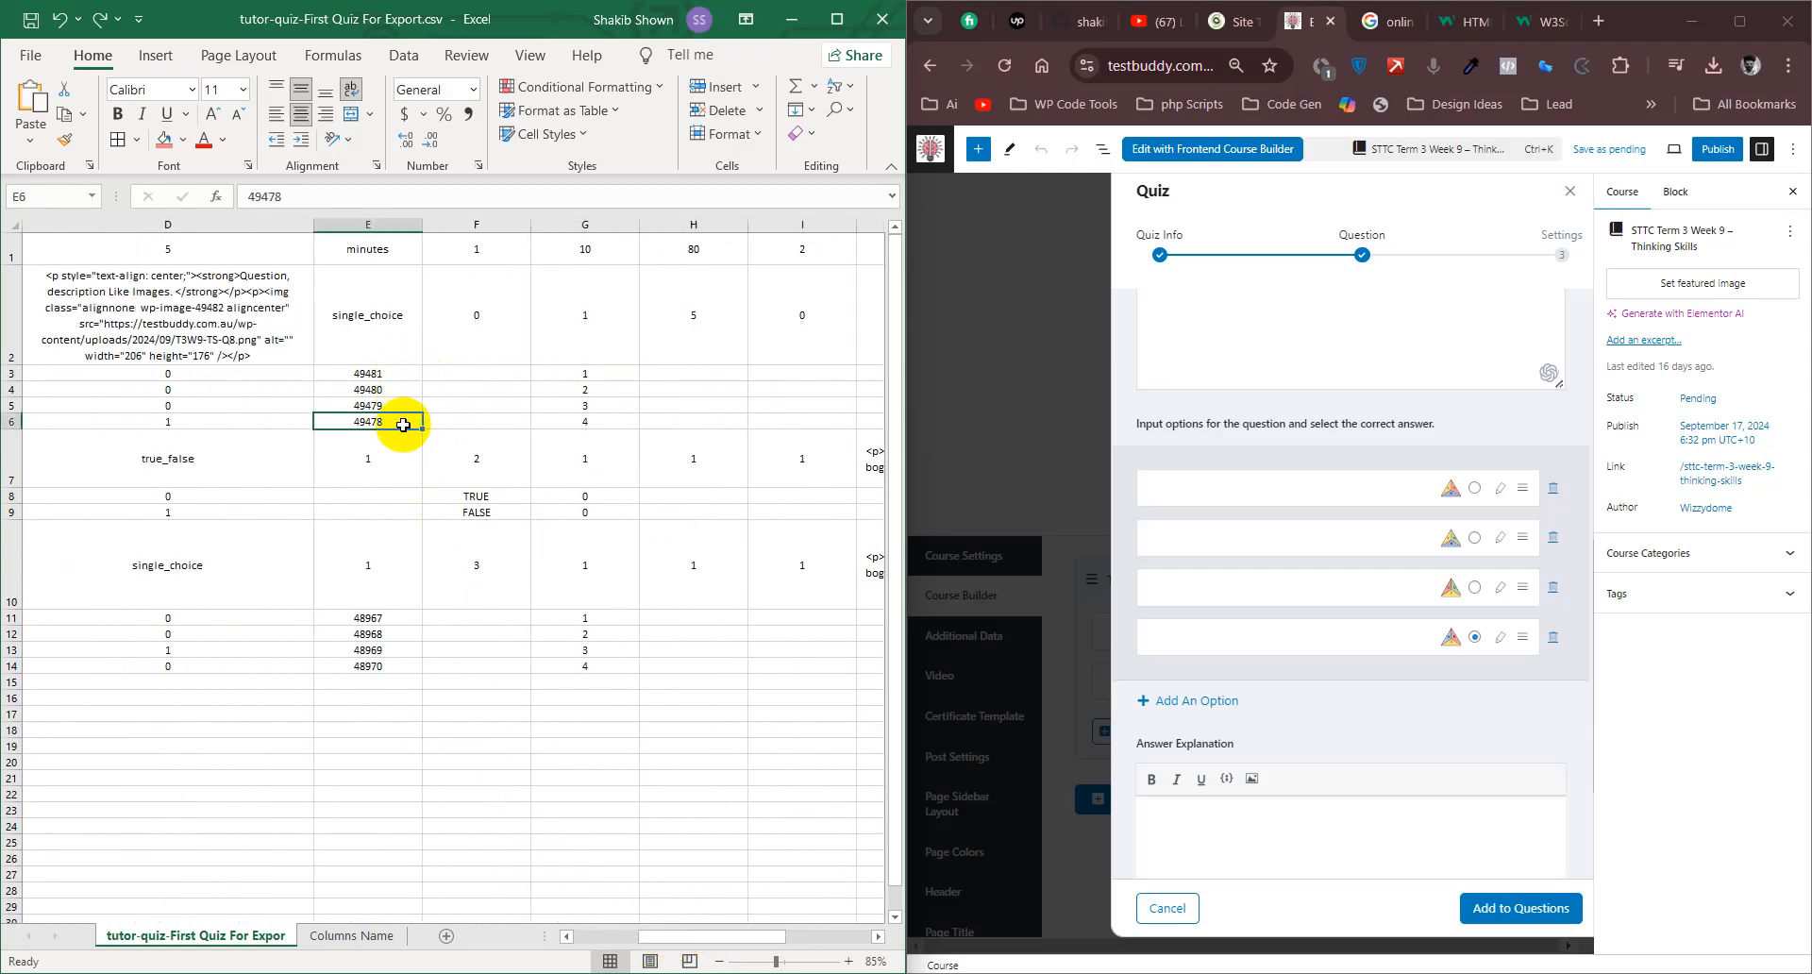
drag(396, 418, 398, 375)
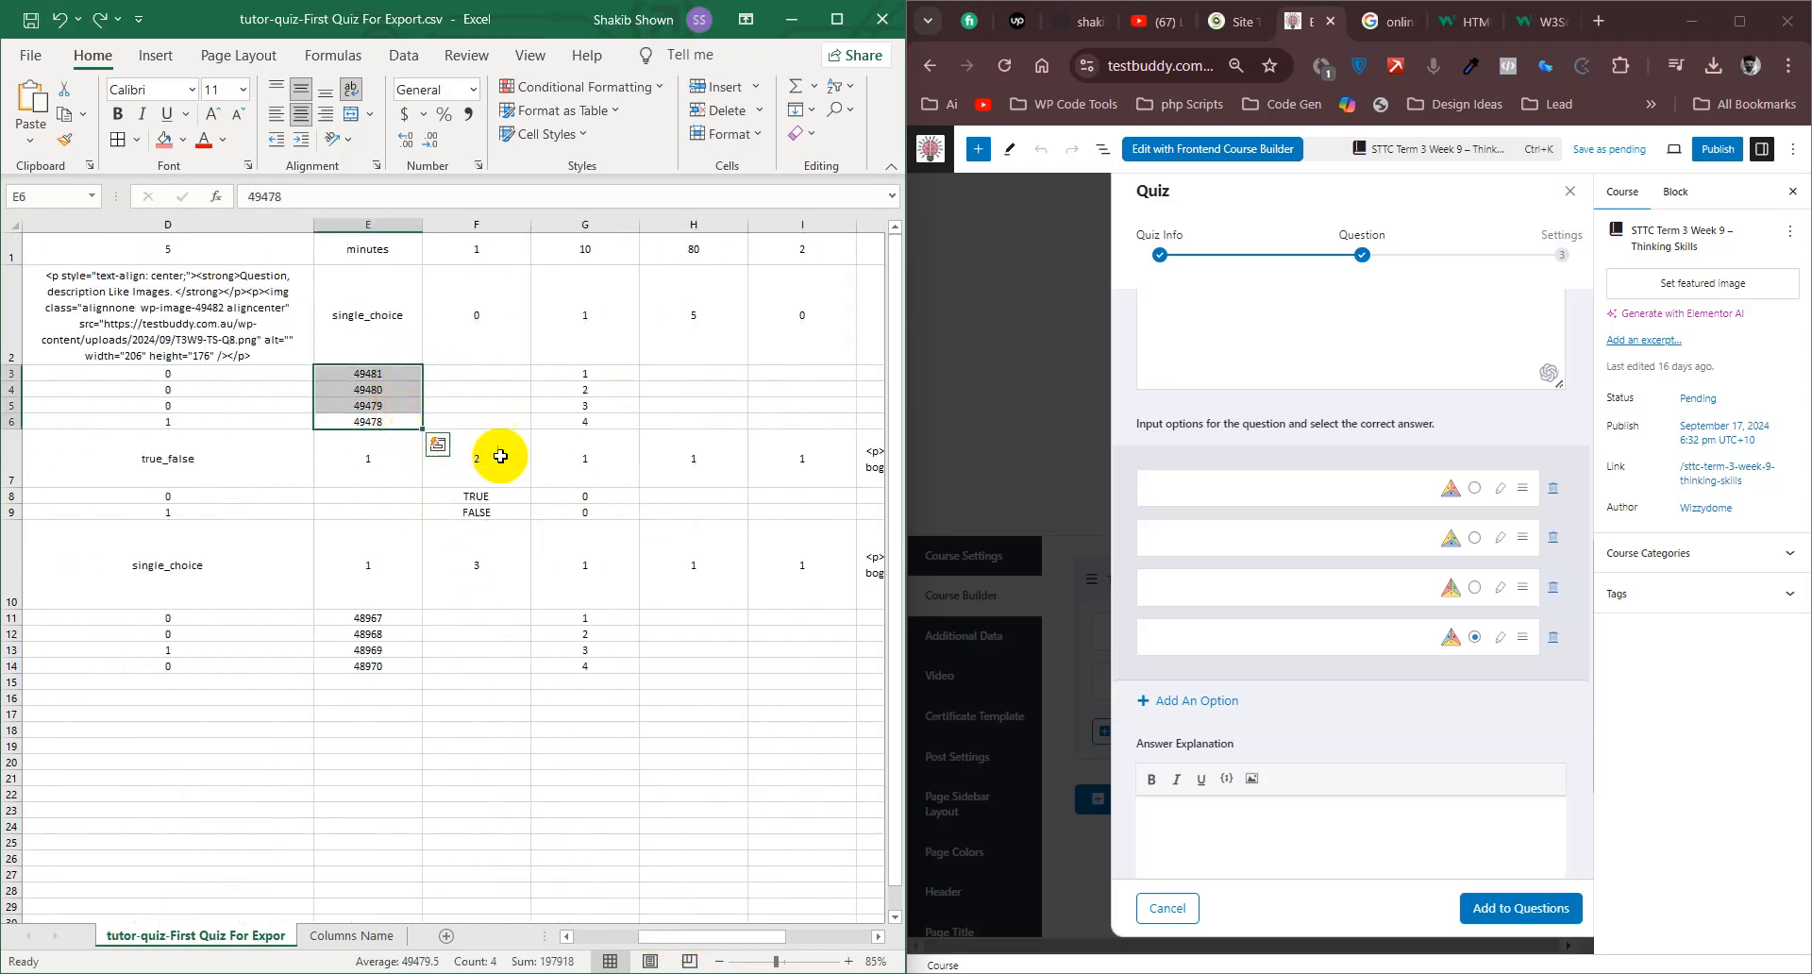
click(539, 417)
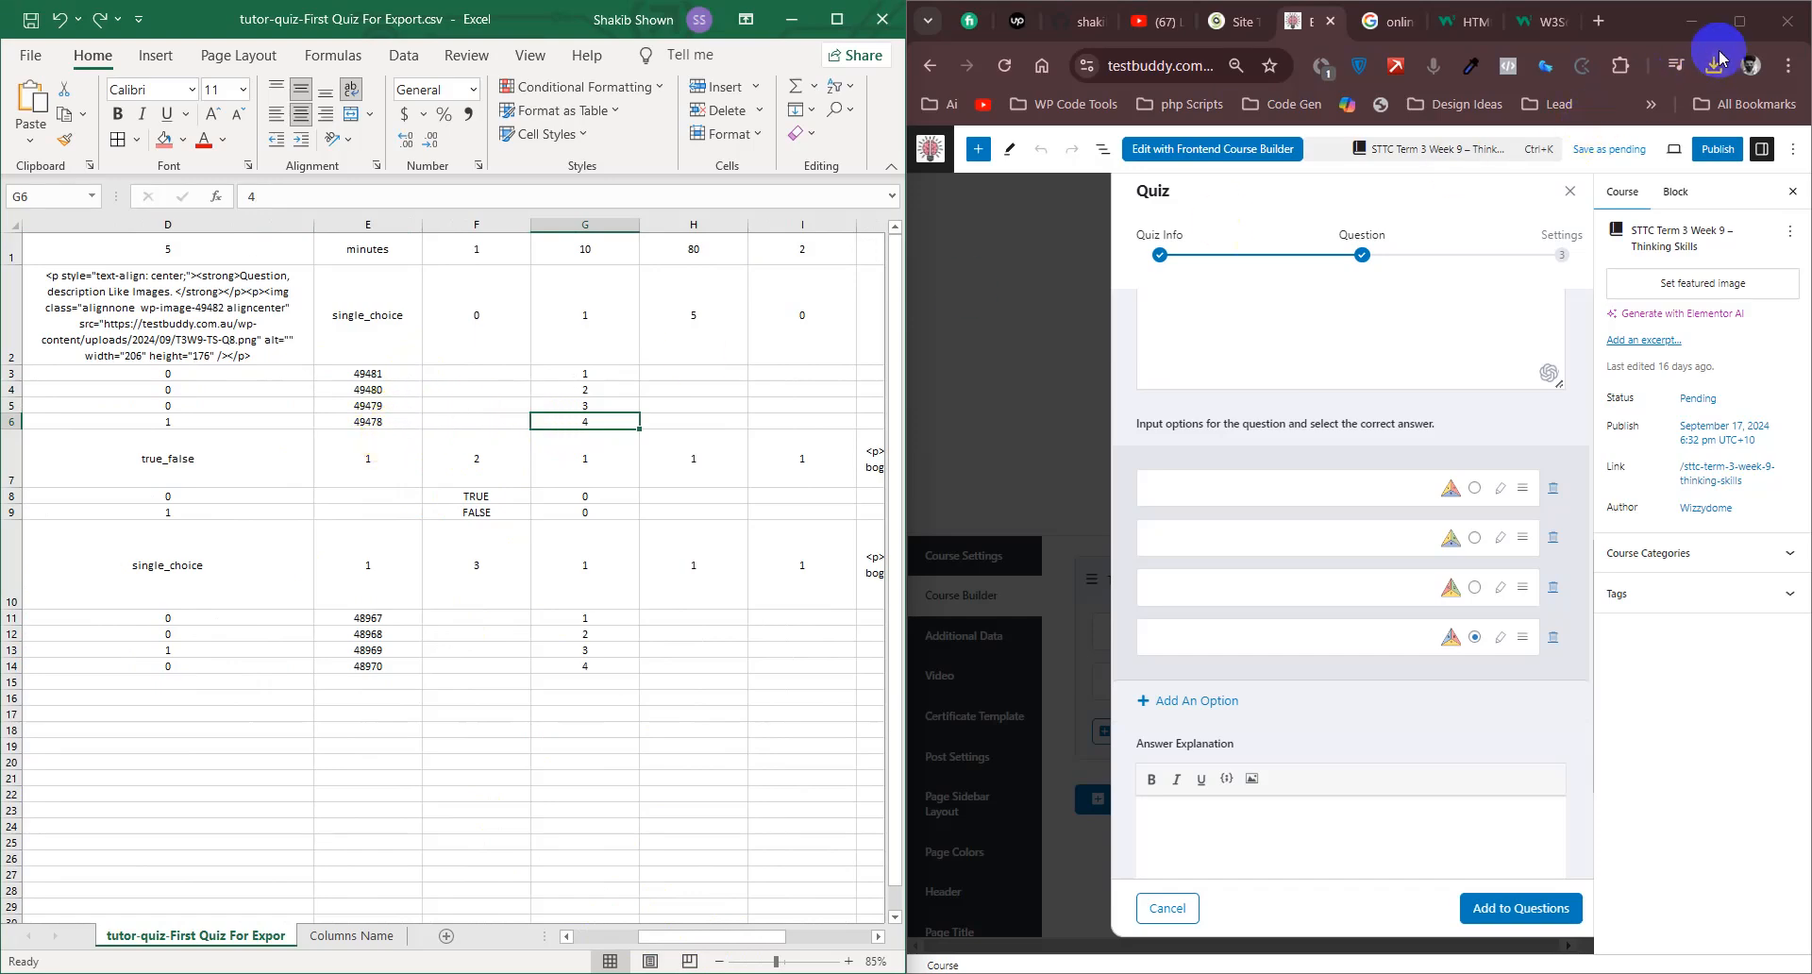
- Open the site's Courses list in a new browser tab beside the export, and review the image IDs in E3:E6
click(1739, 21)
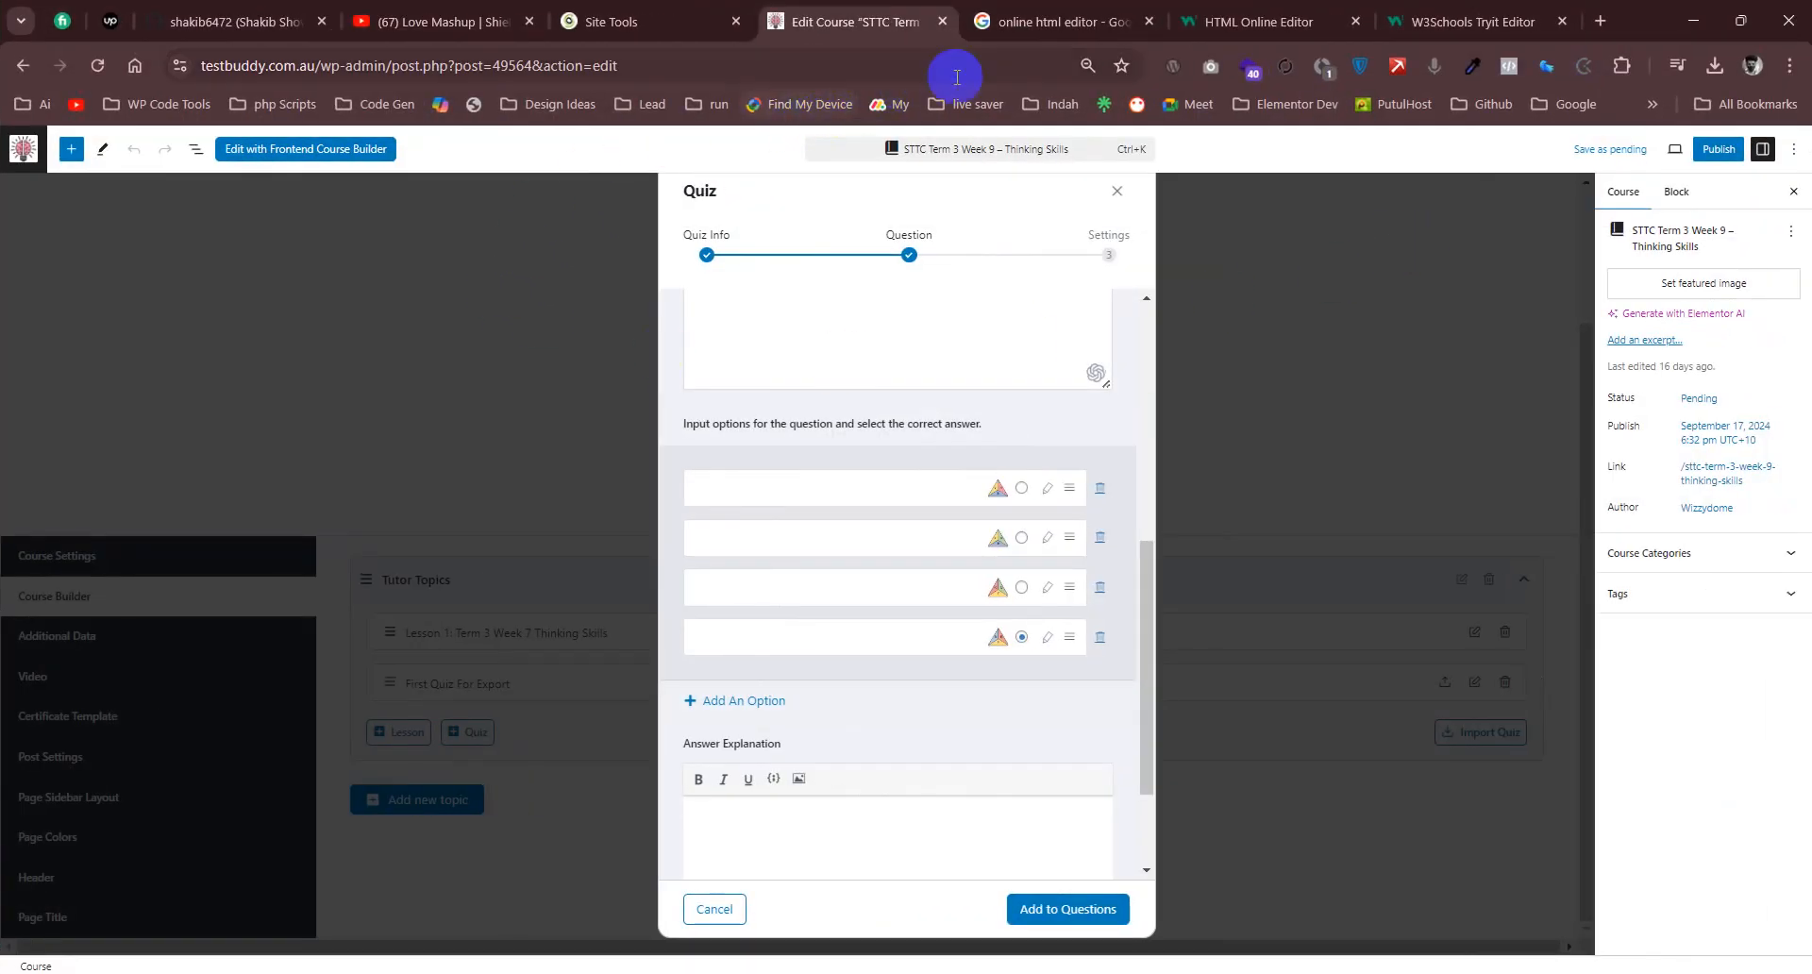
click(21, 150)
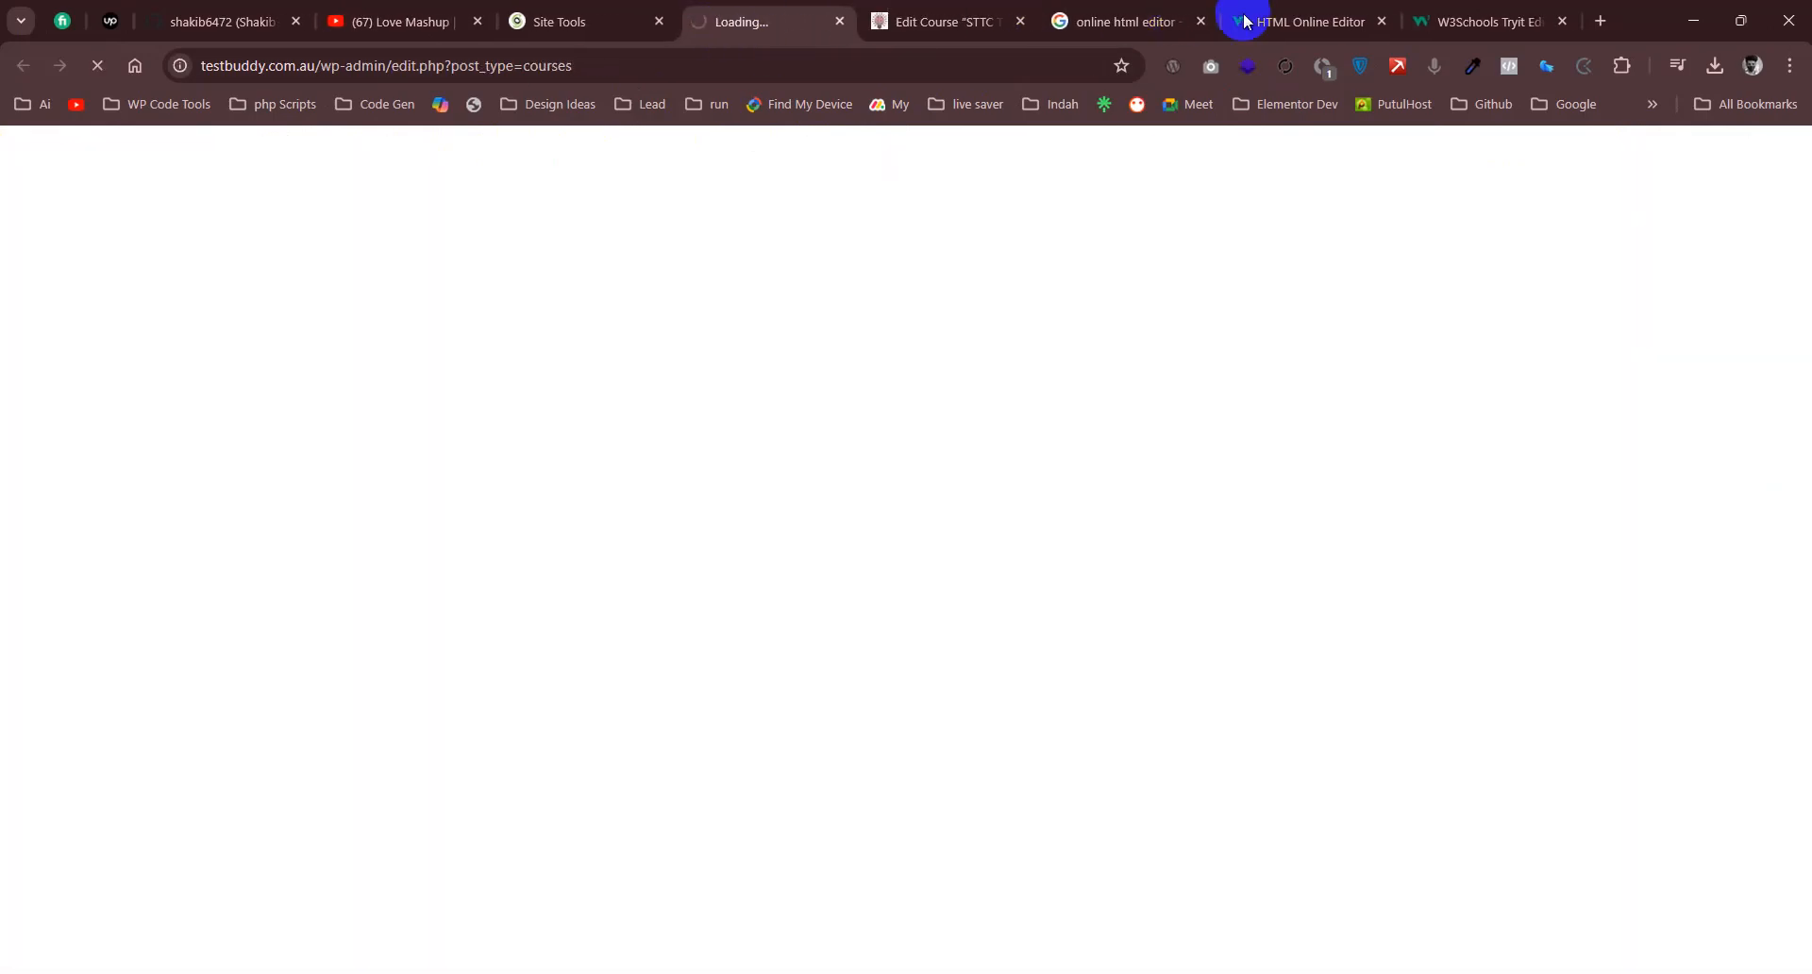
double_click(1653, 29)
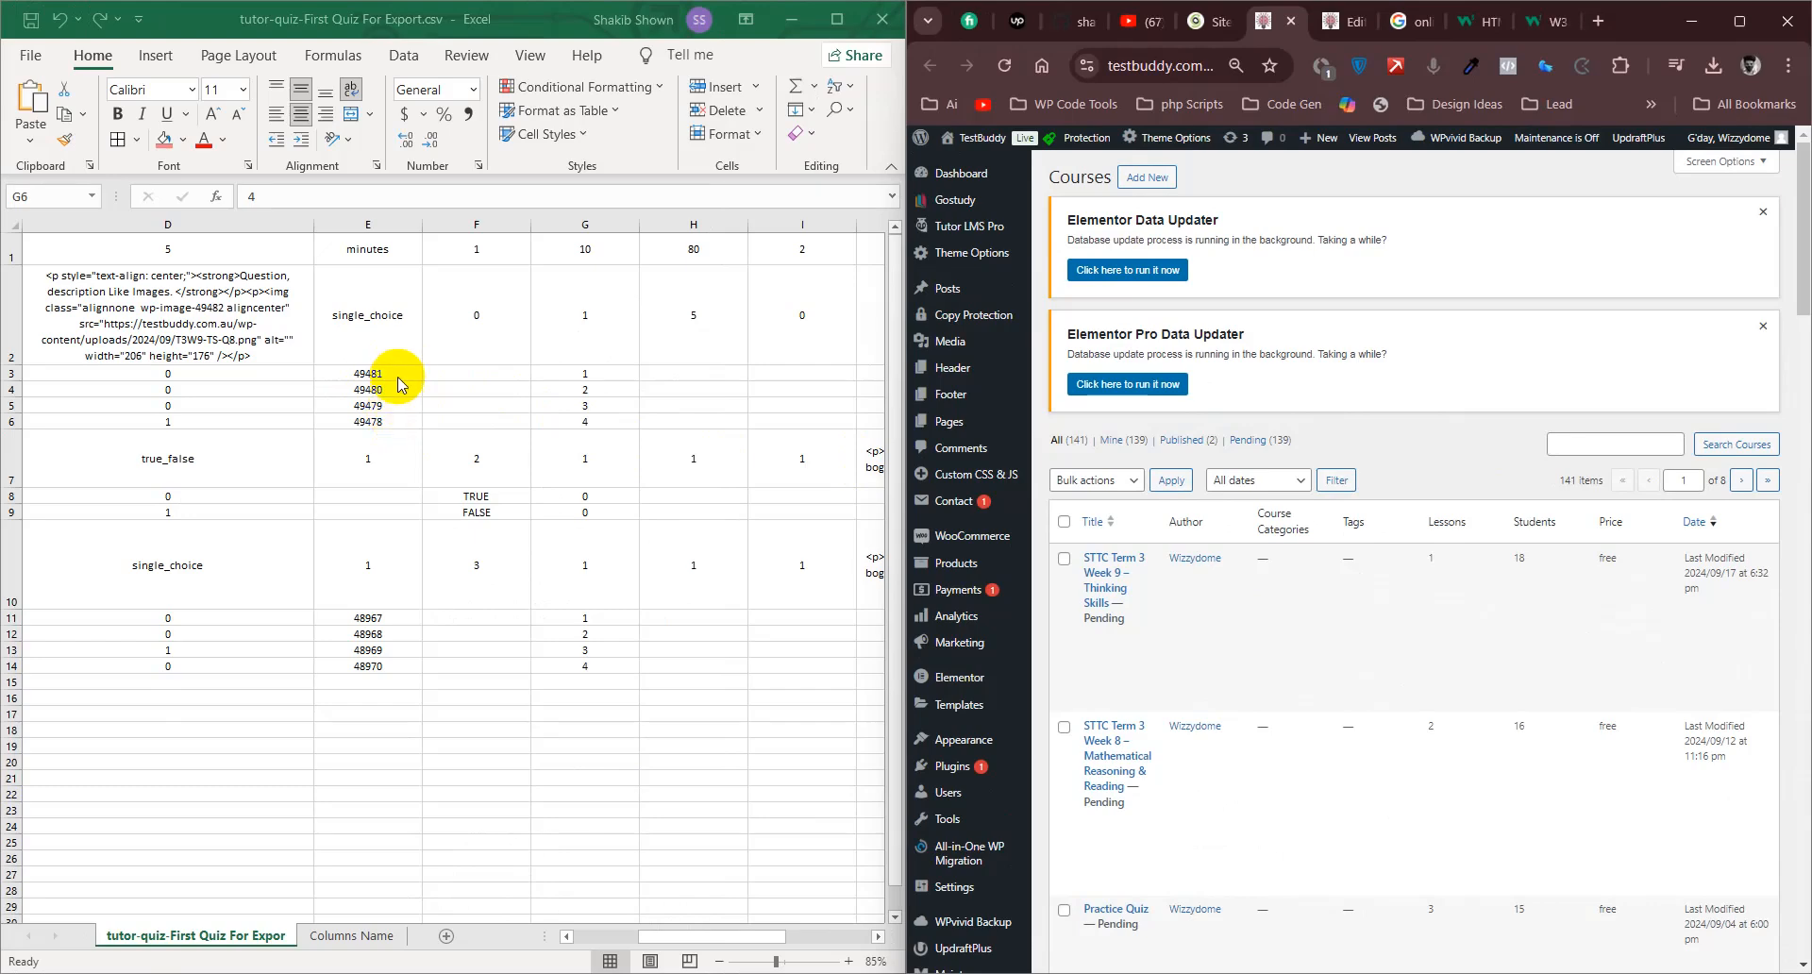
click(408, 371)
drag(408, 369, 405, 437)
click(396, 458)
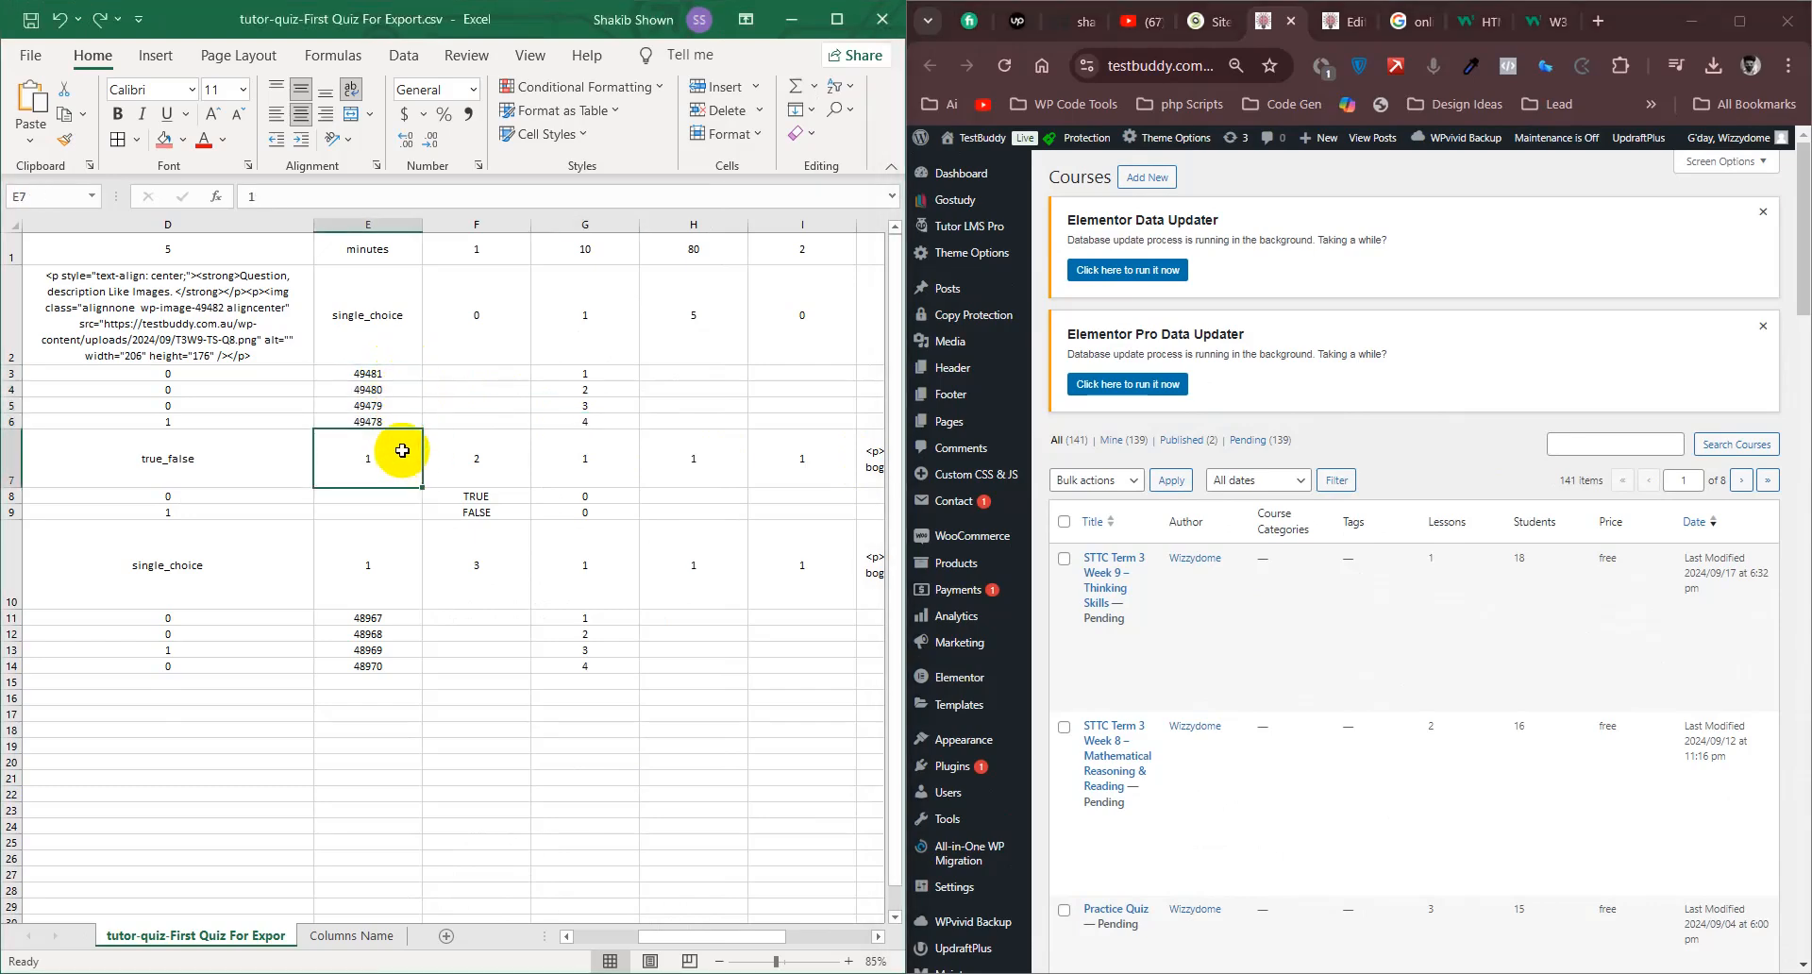
- Zoom the admin page to 67% and open the WordPress Media Library in a new tab
scroll(1356, 456, down, 1)
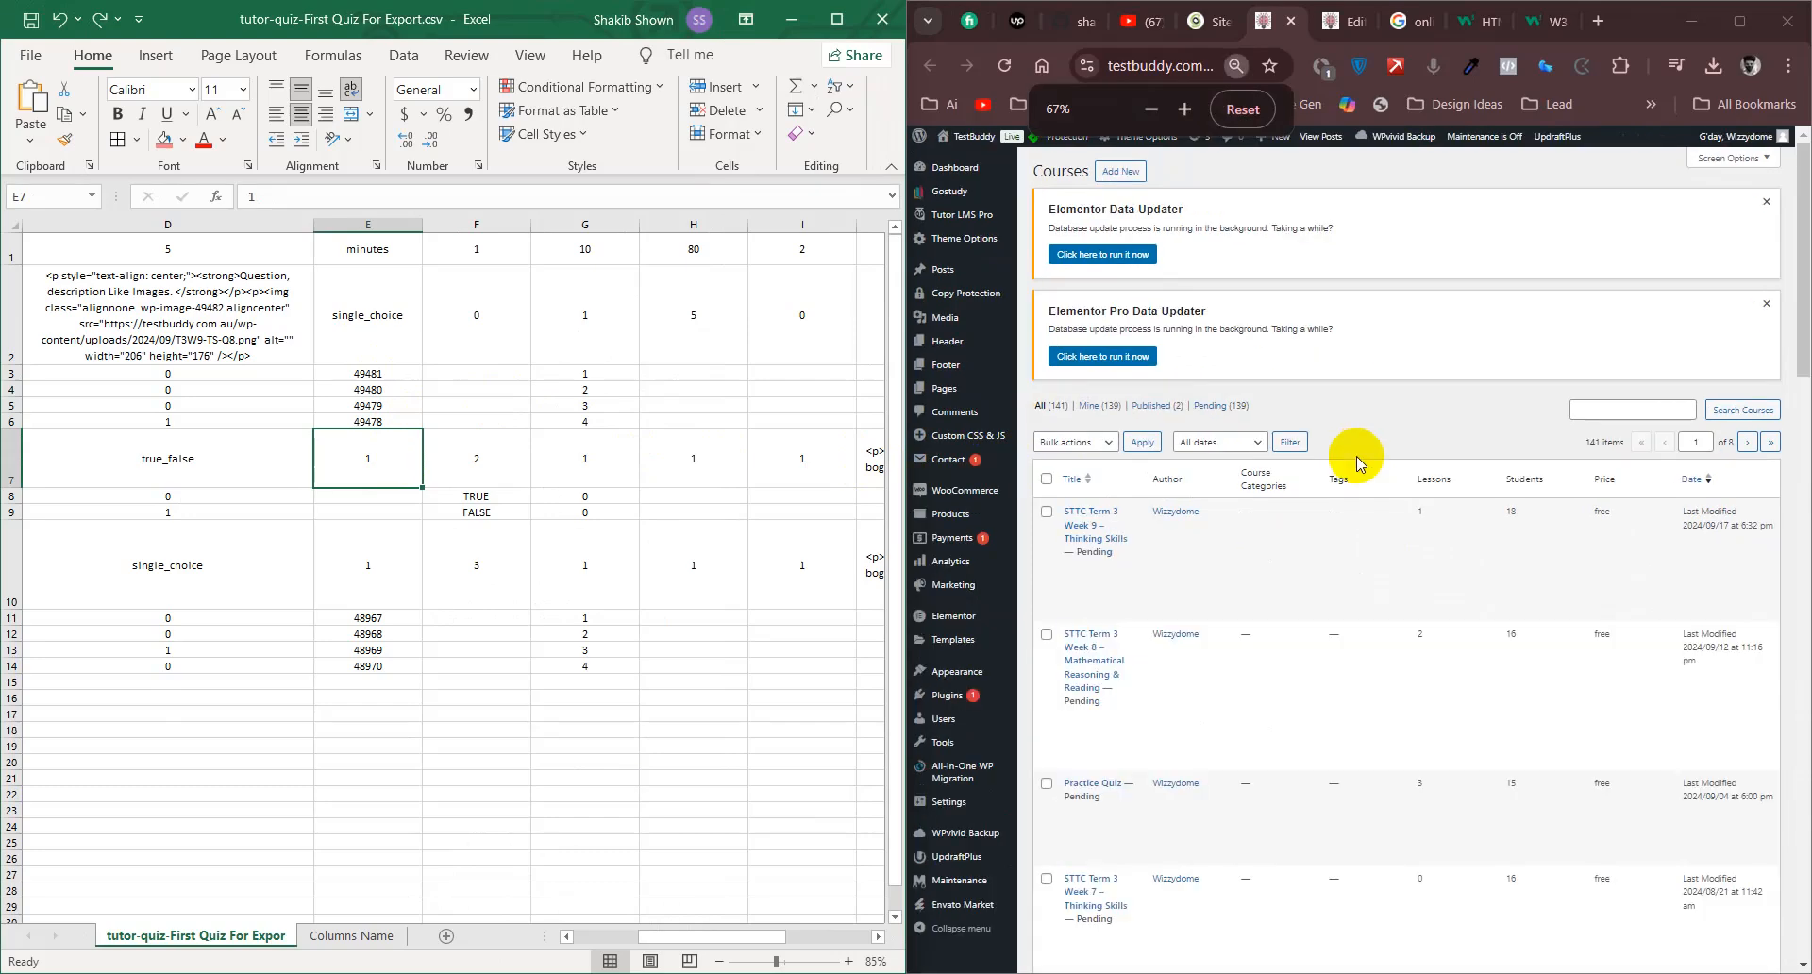
scroll(1356, 456, down, 1)
scroll(1356, 456, up, 1)
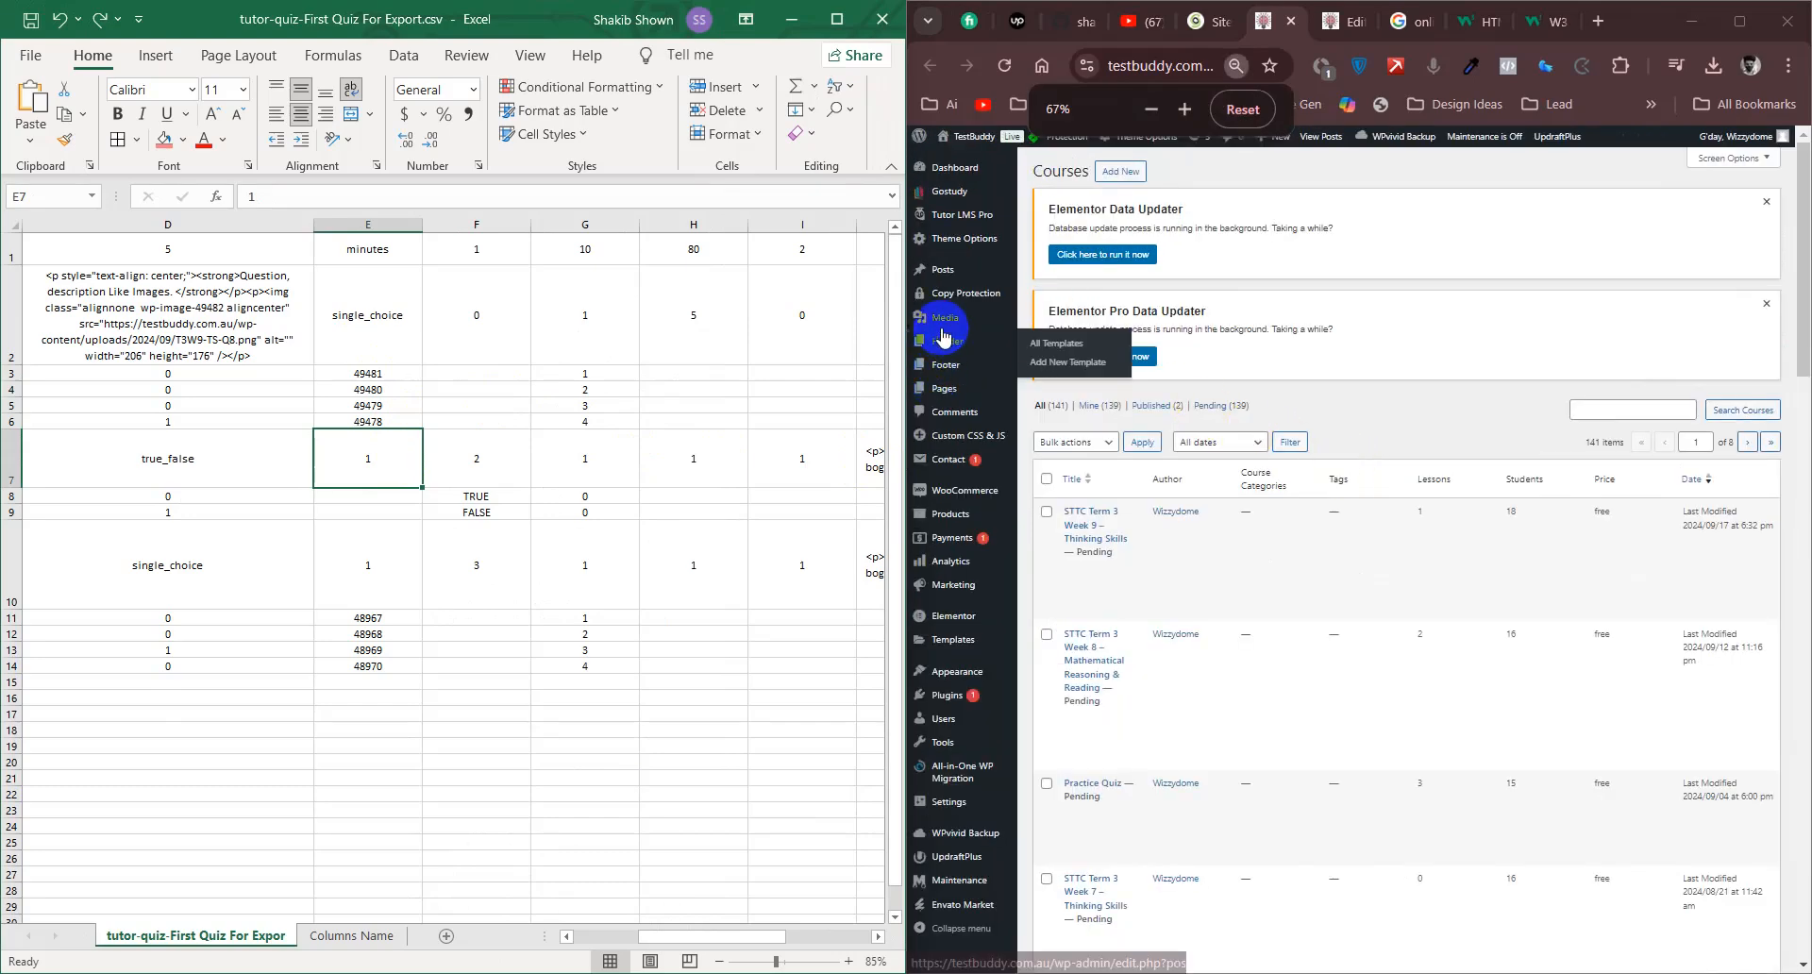
mouse_move(946, 320)
middle_click(1070, 337)
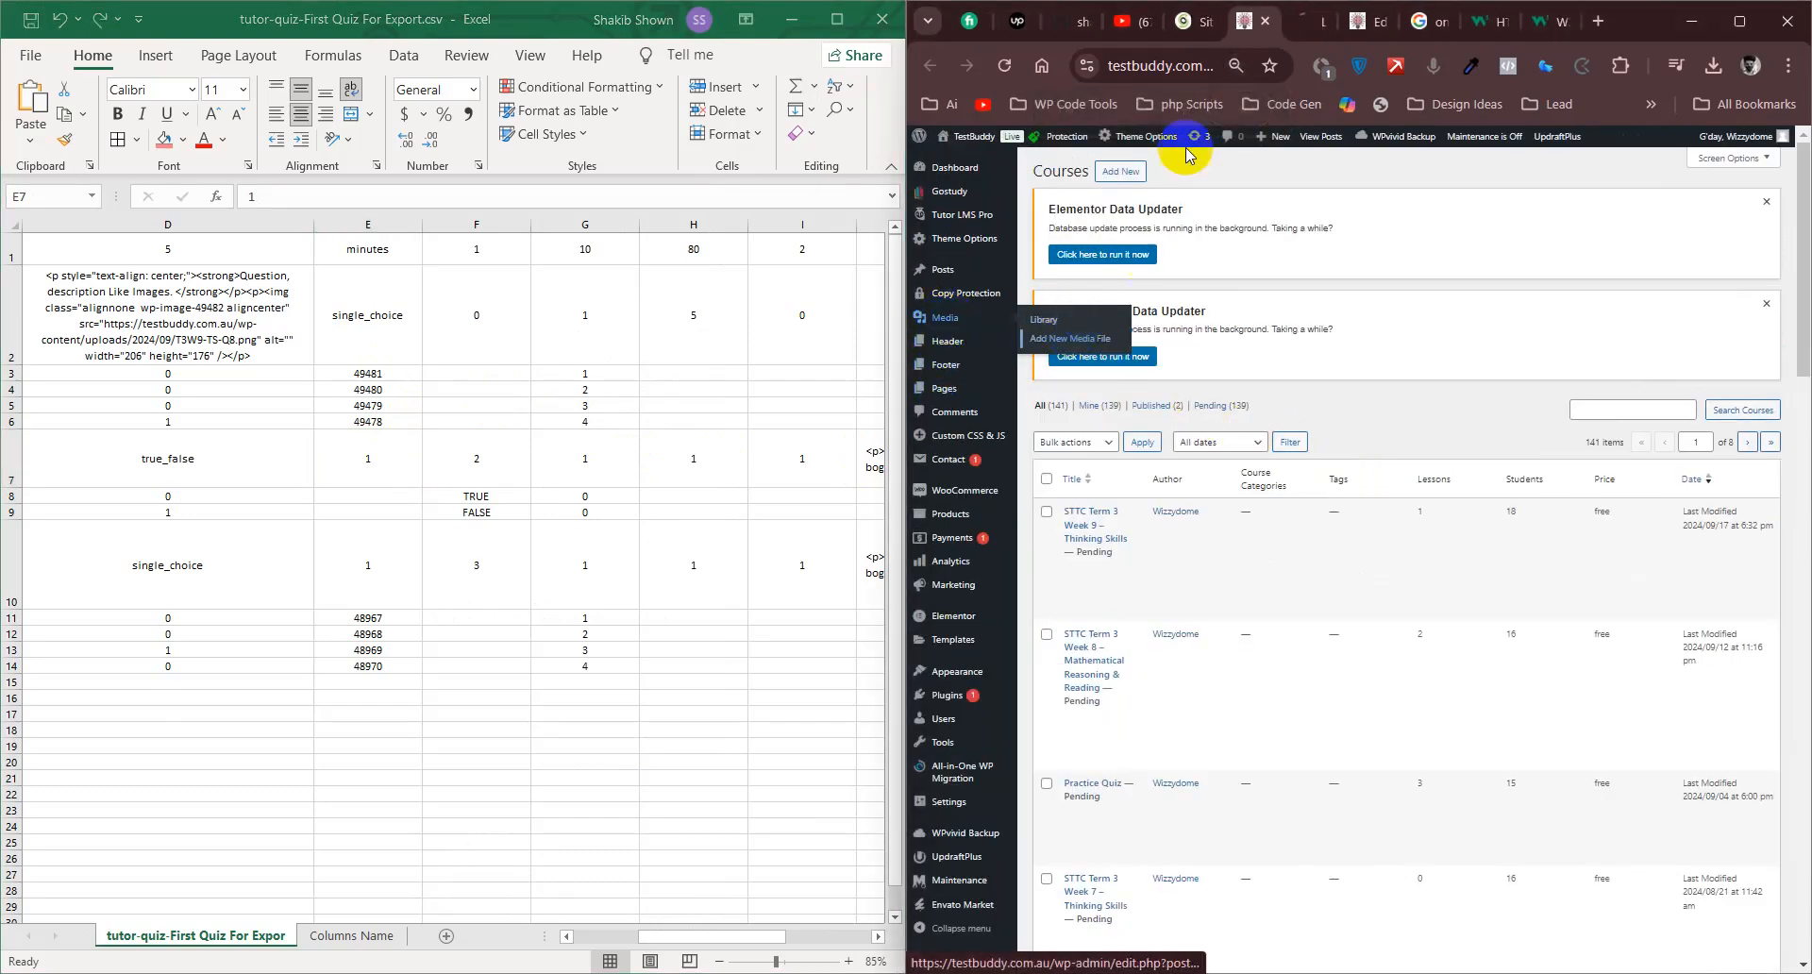
click(1307, 21)
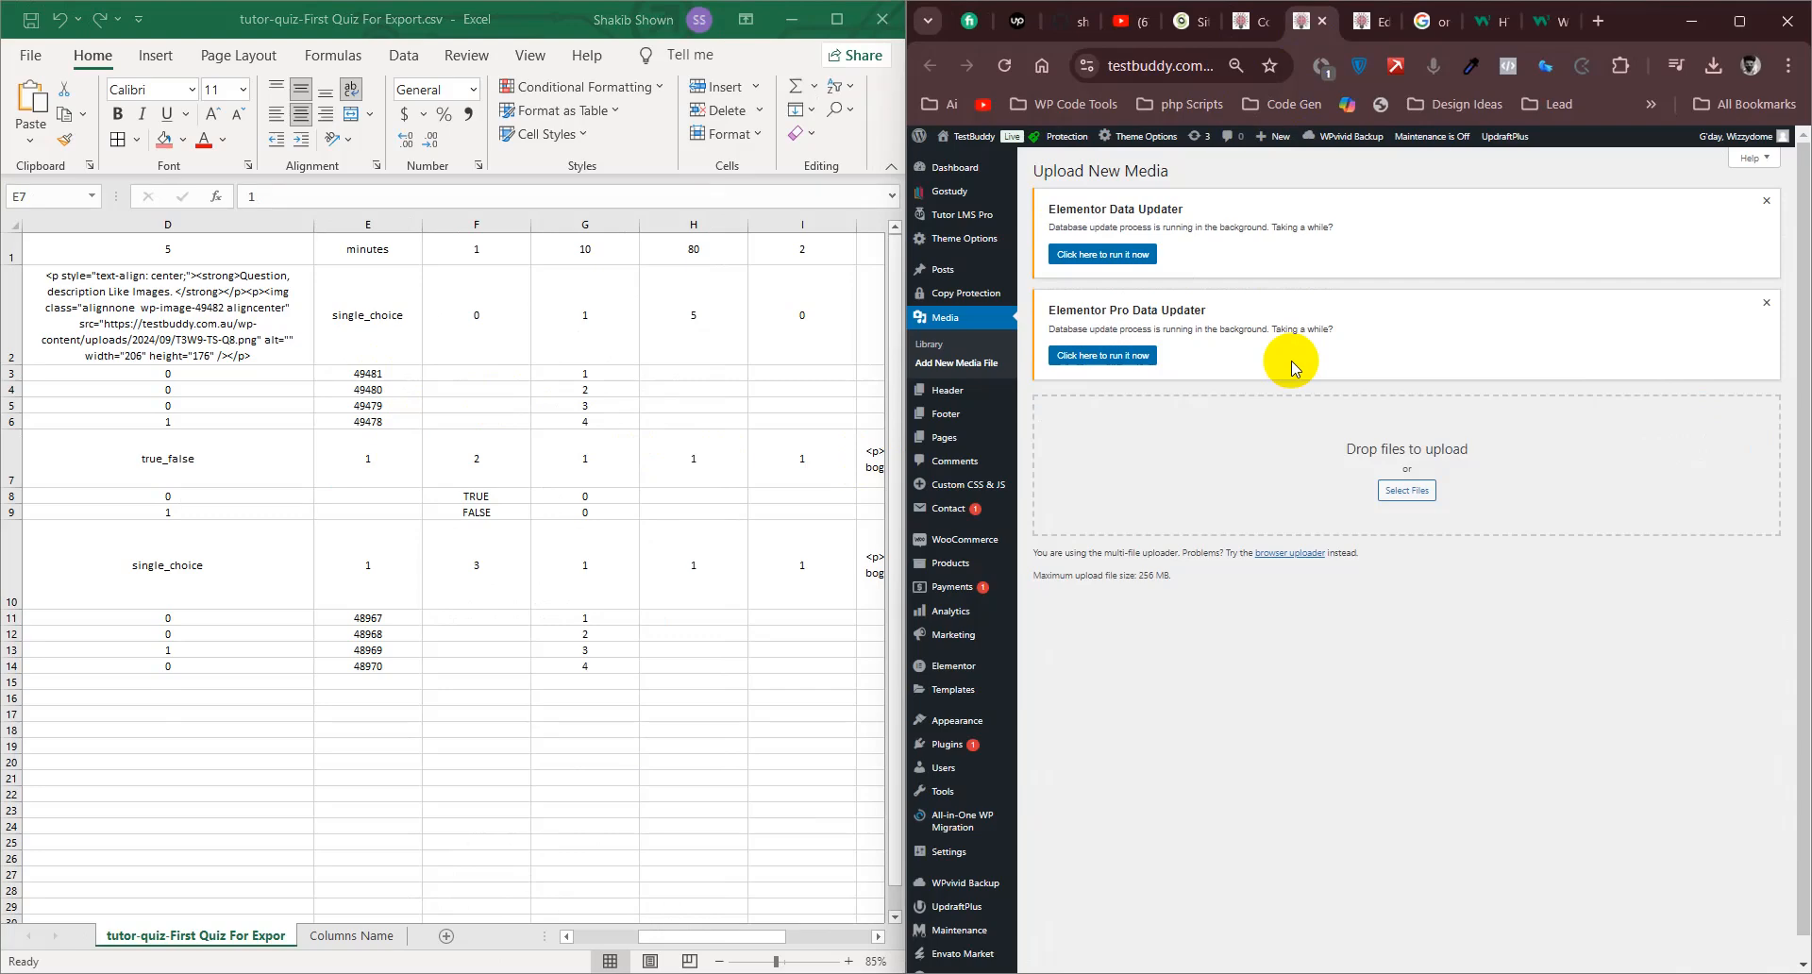
click(953, 351)
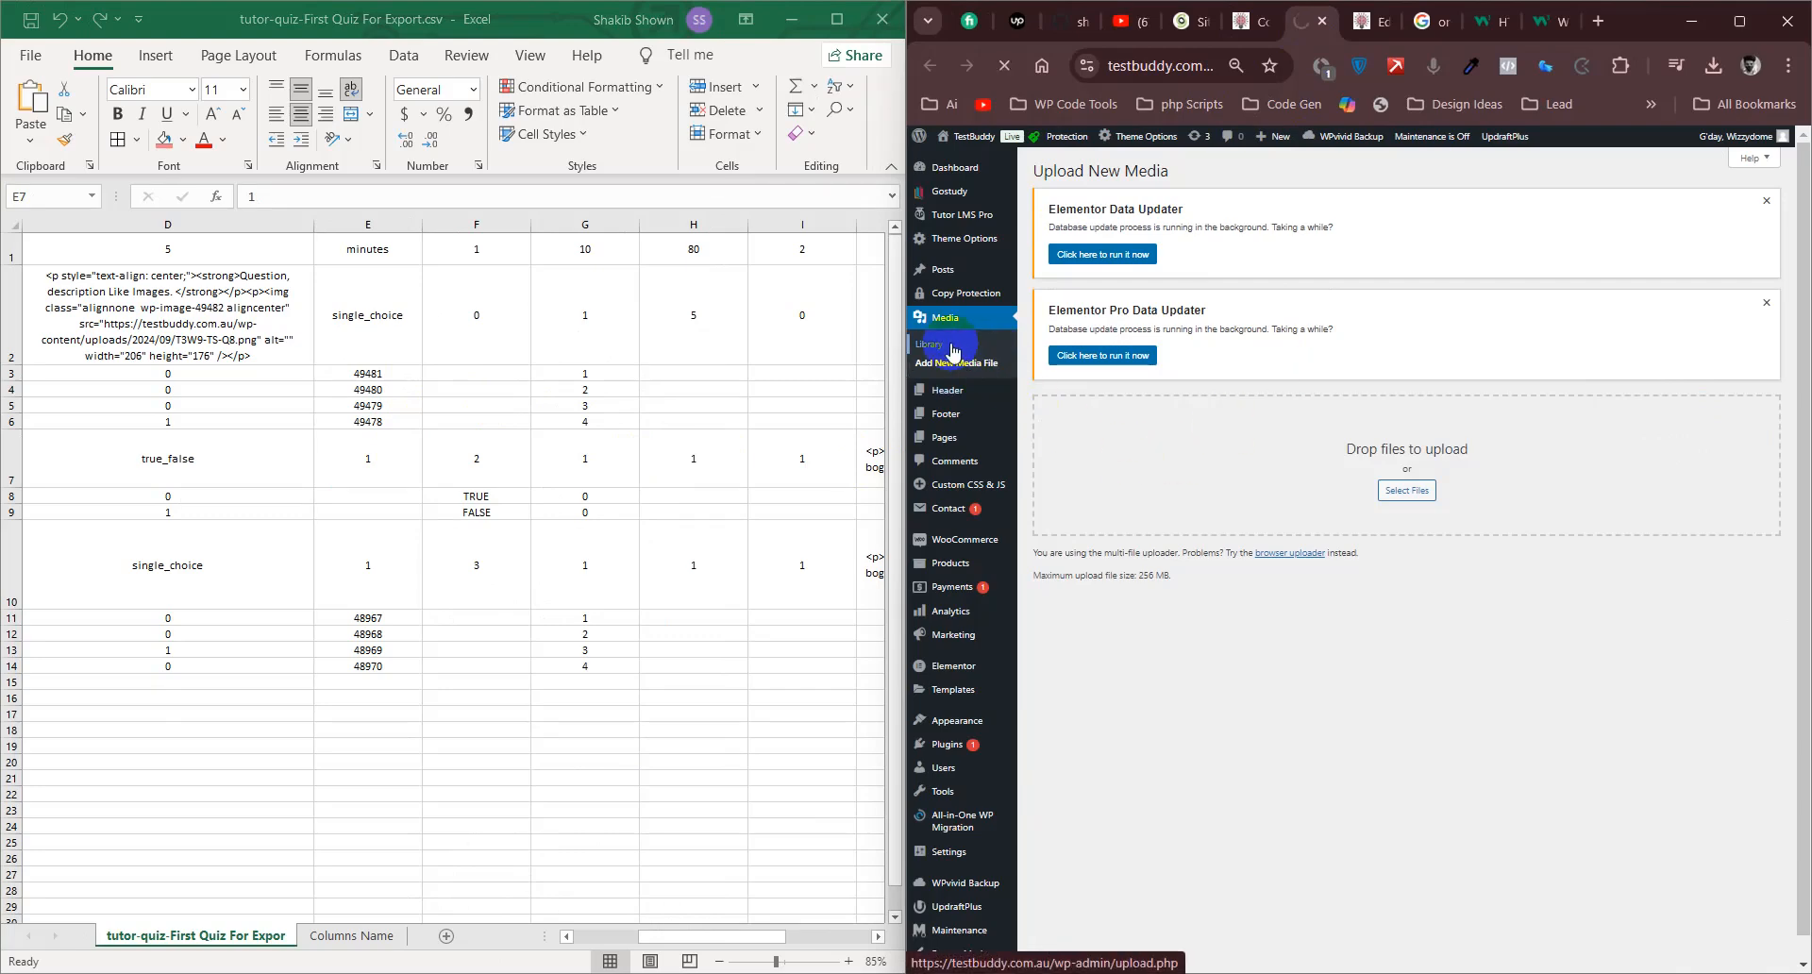
- Find the T3W9 TS – Q8 D image in the Media Library, mark the ID in its edit link with a red arrow, and compare it with E6
scroll(1227, 585, down, 4)
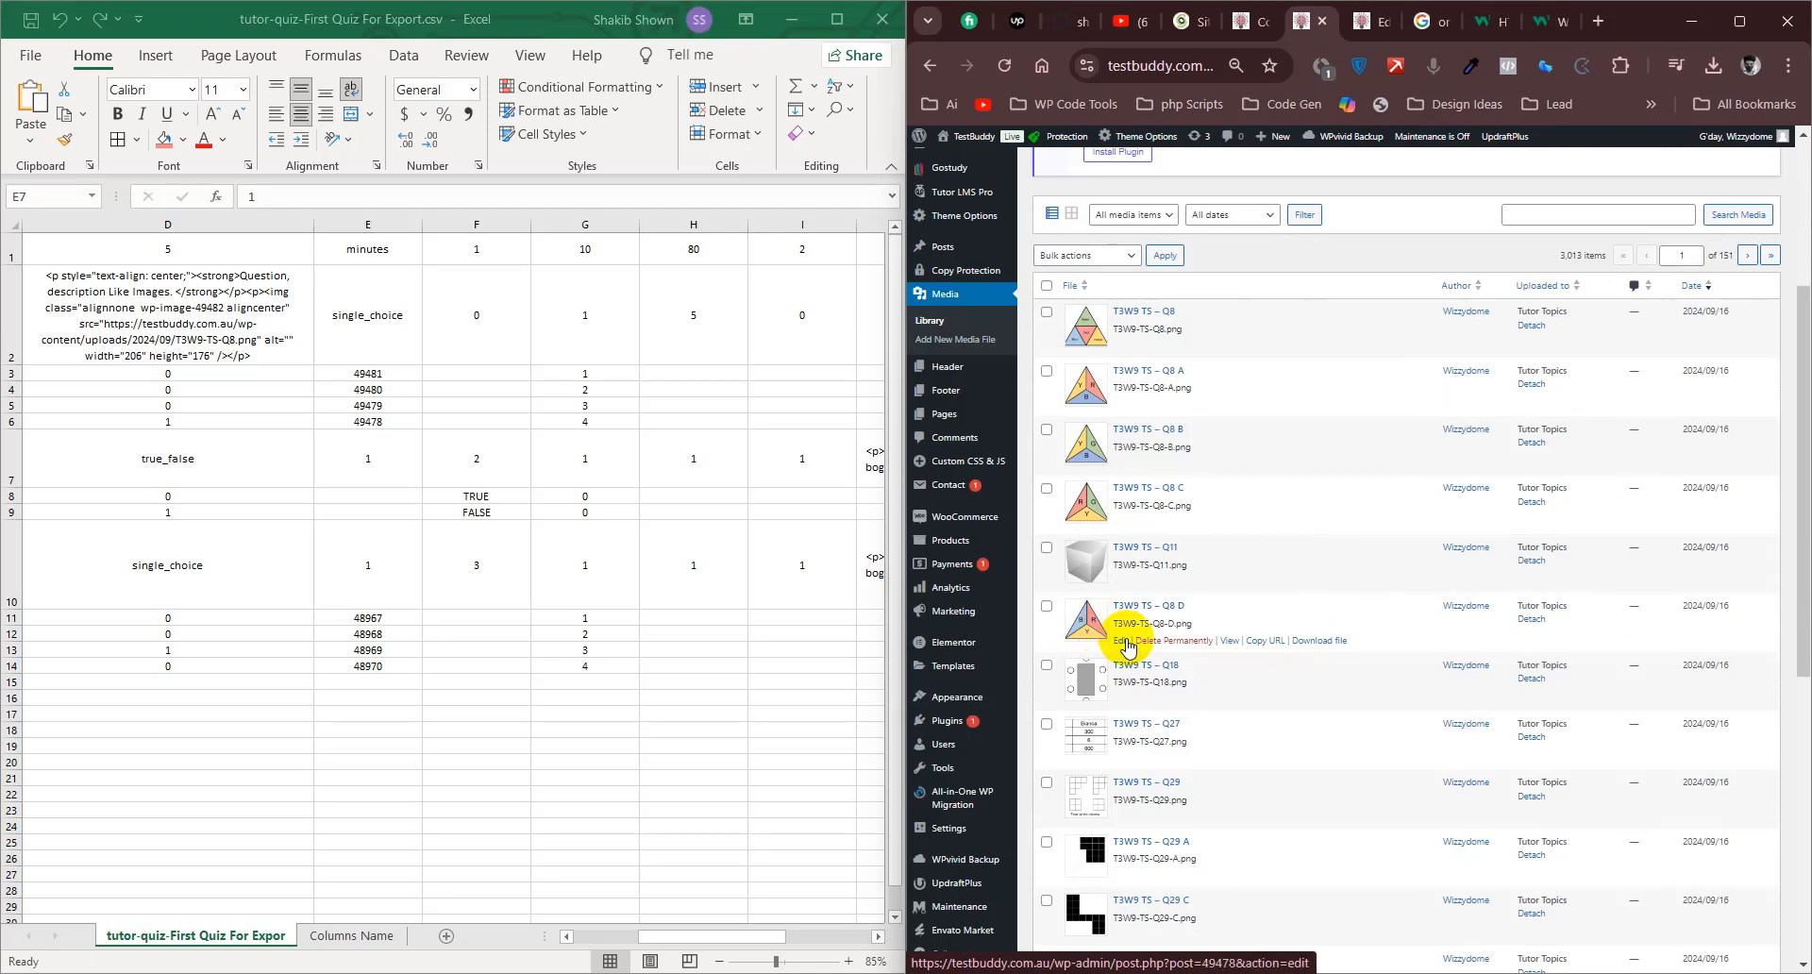
key(Print)
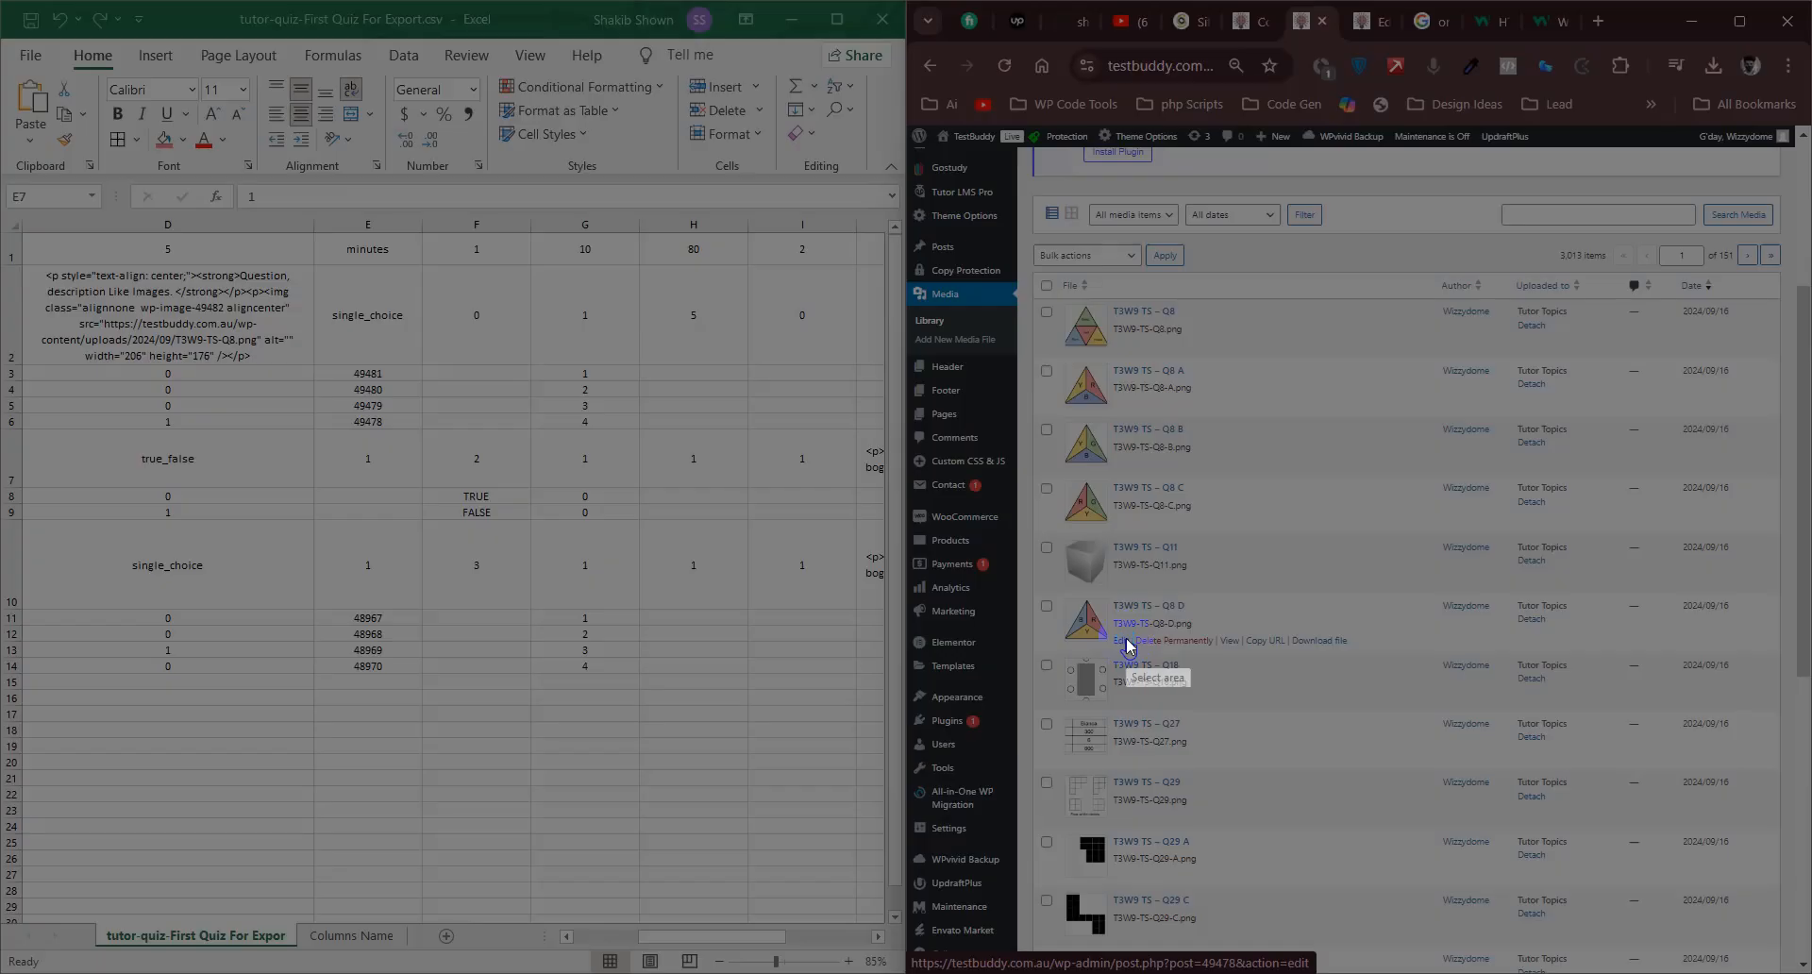
drag(668, 351, 1519, 972)
click(1536, 849)
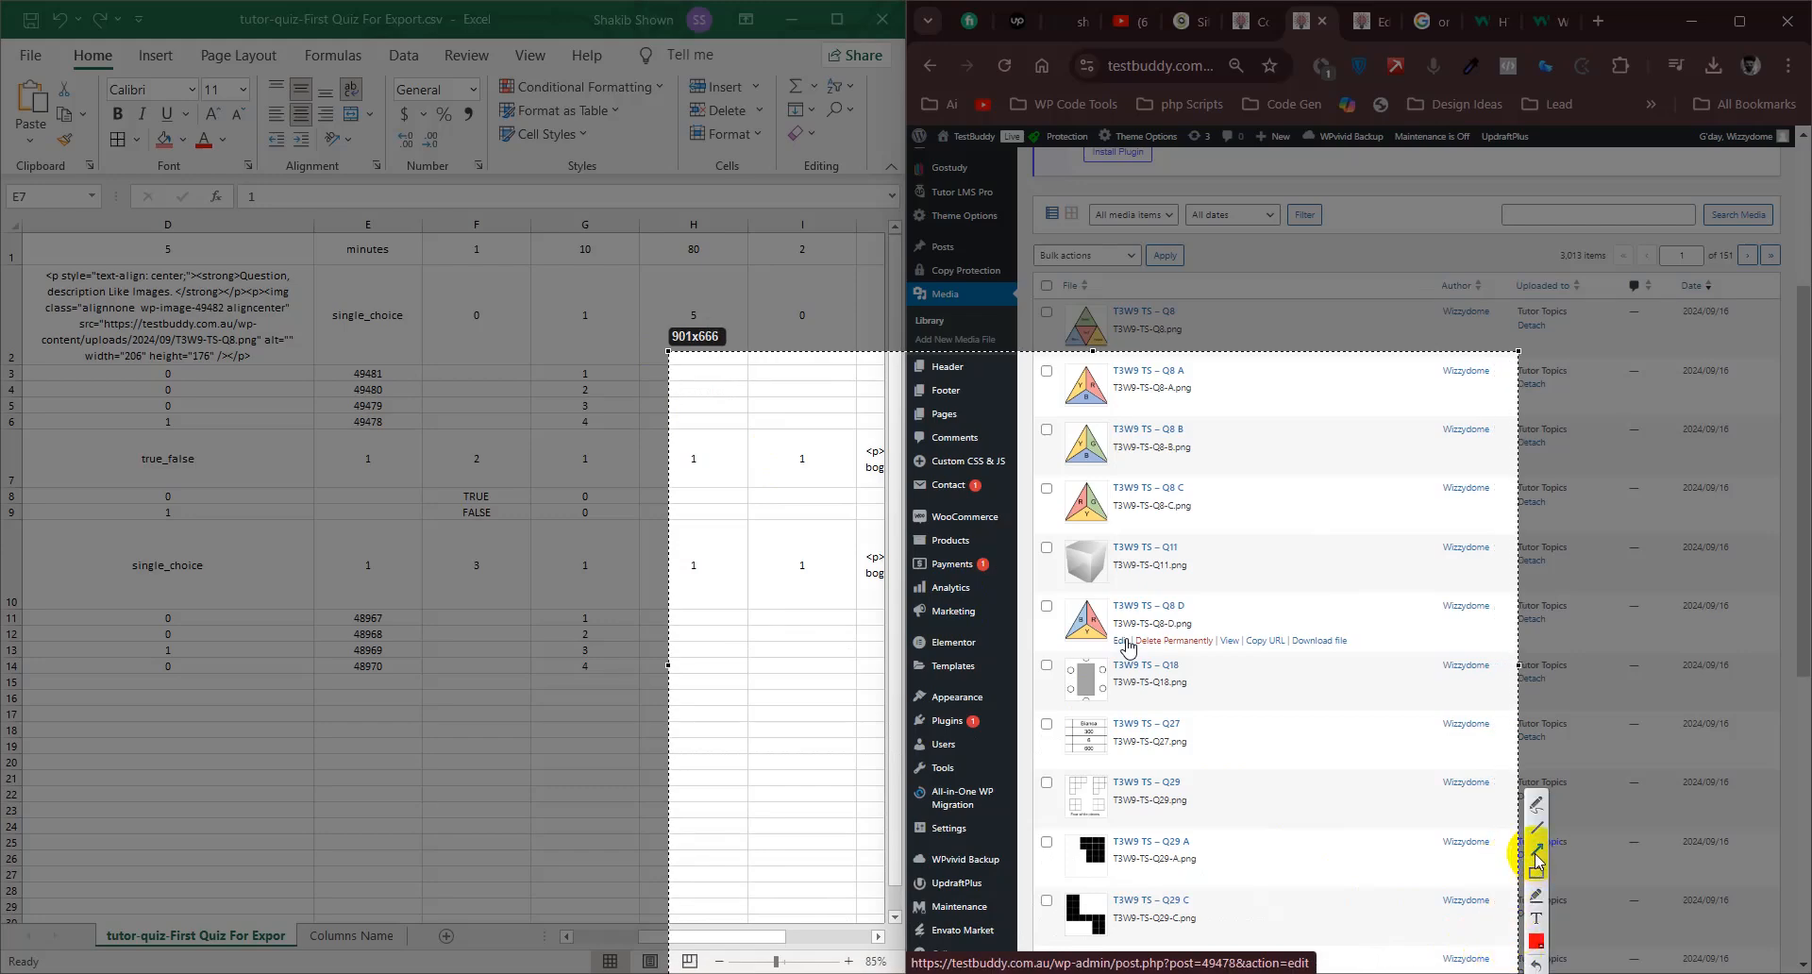
drag(1407, 781, 1238, 951)
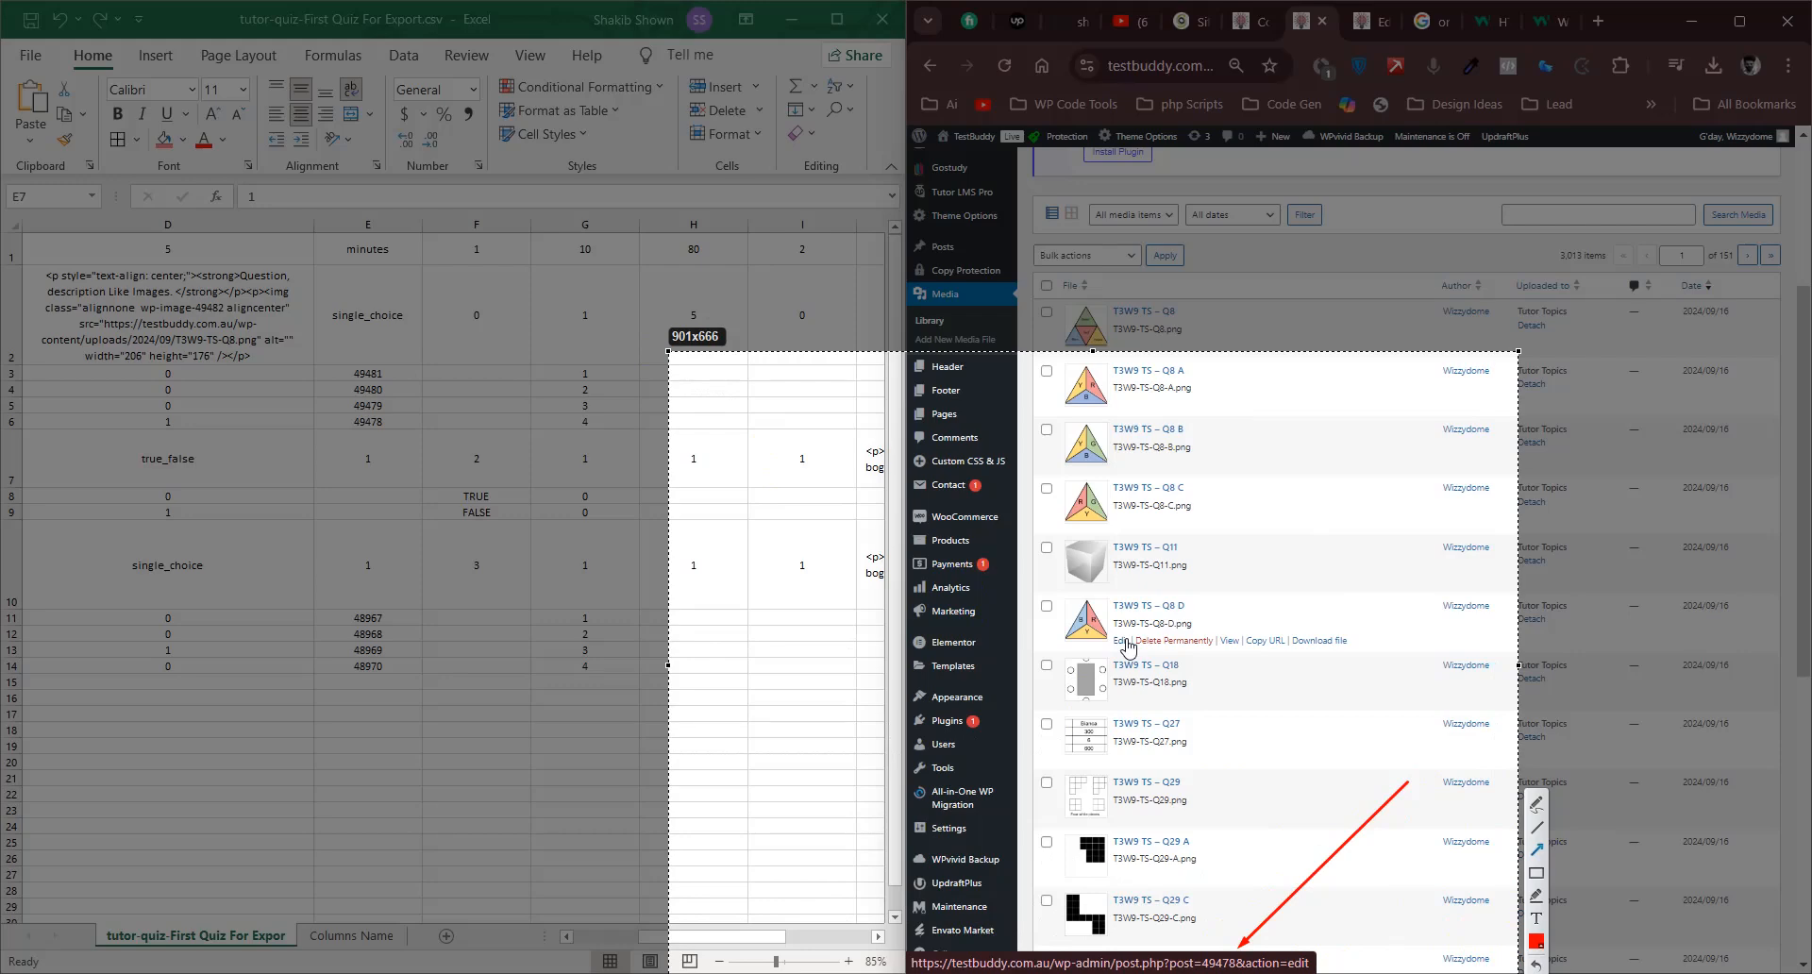
key(Escape)
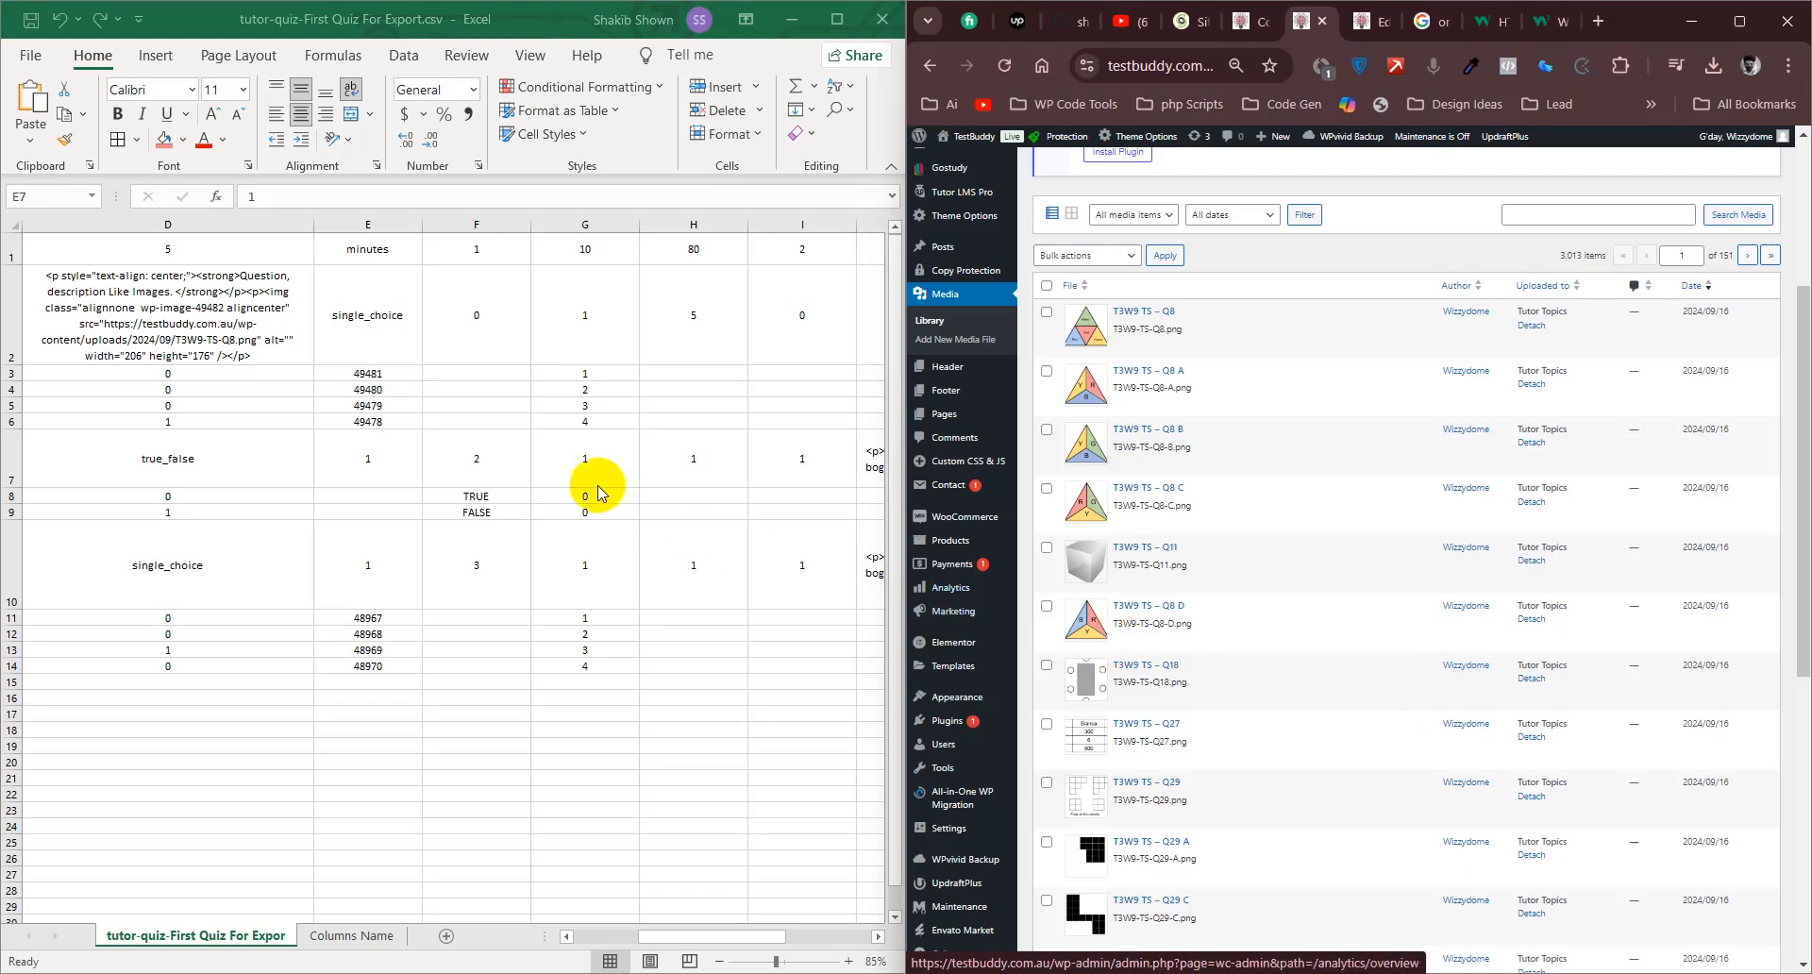
click(398, 426)
click(398, 420)
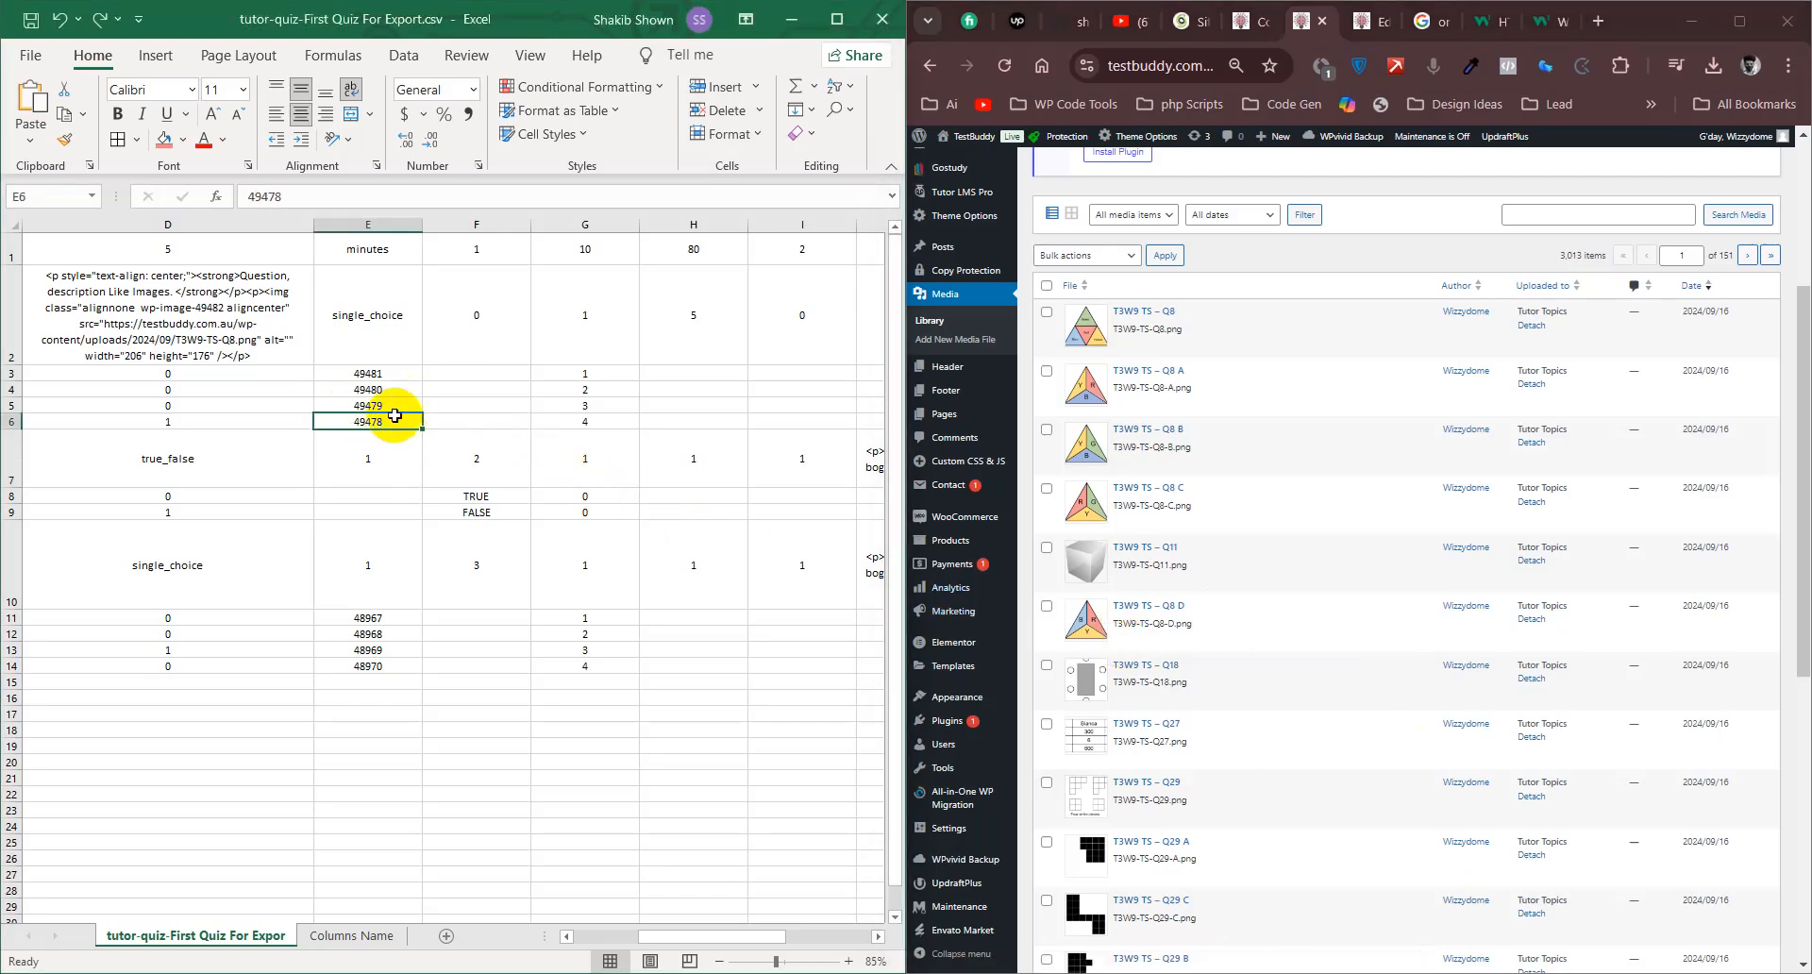
- Maximize the spreadsheet window and review the answer order numbers in G3:G6 with the export's first columns in view
click(836, 19)
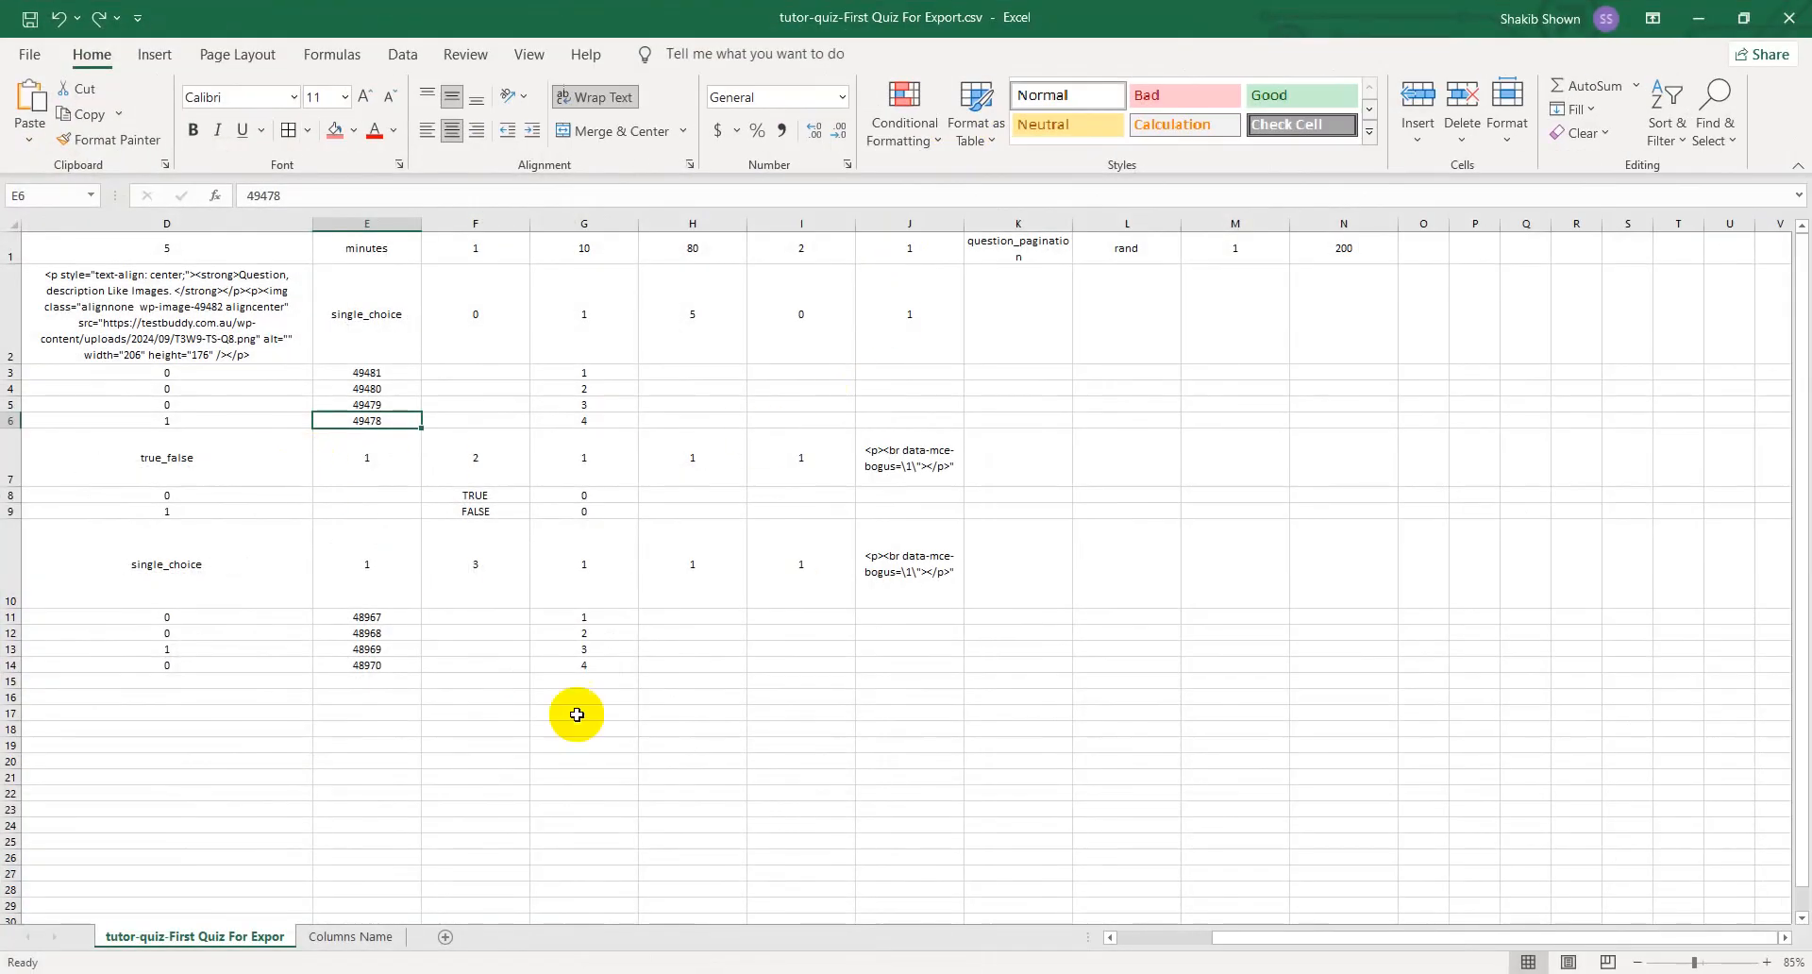
drag(1237, 942, 1133, 944)
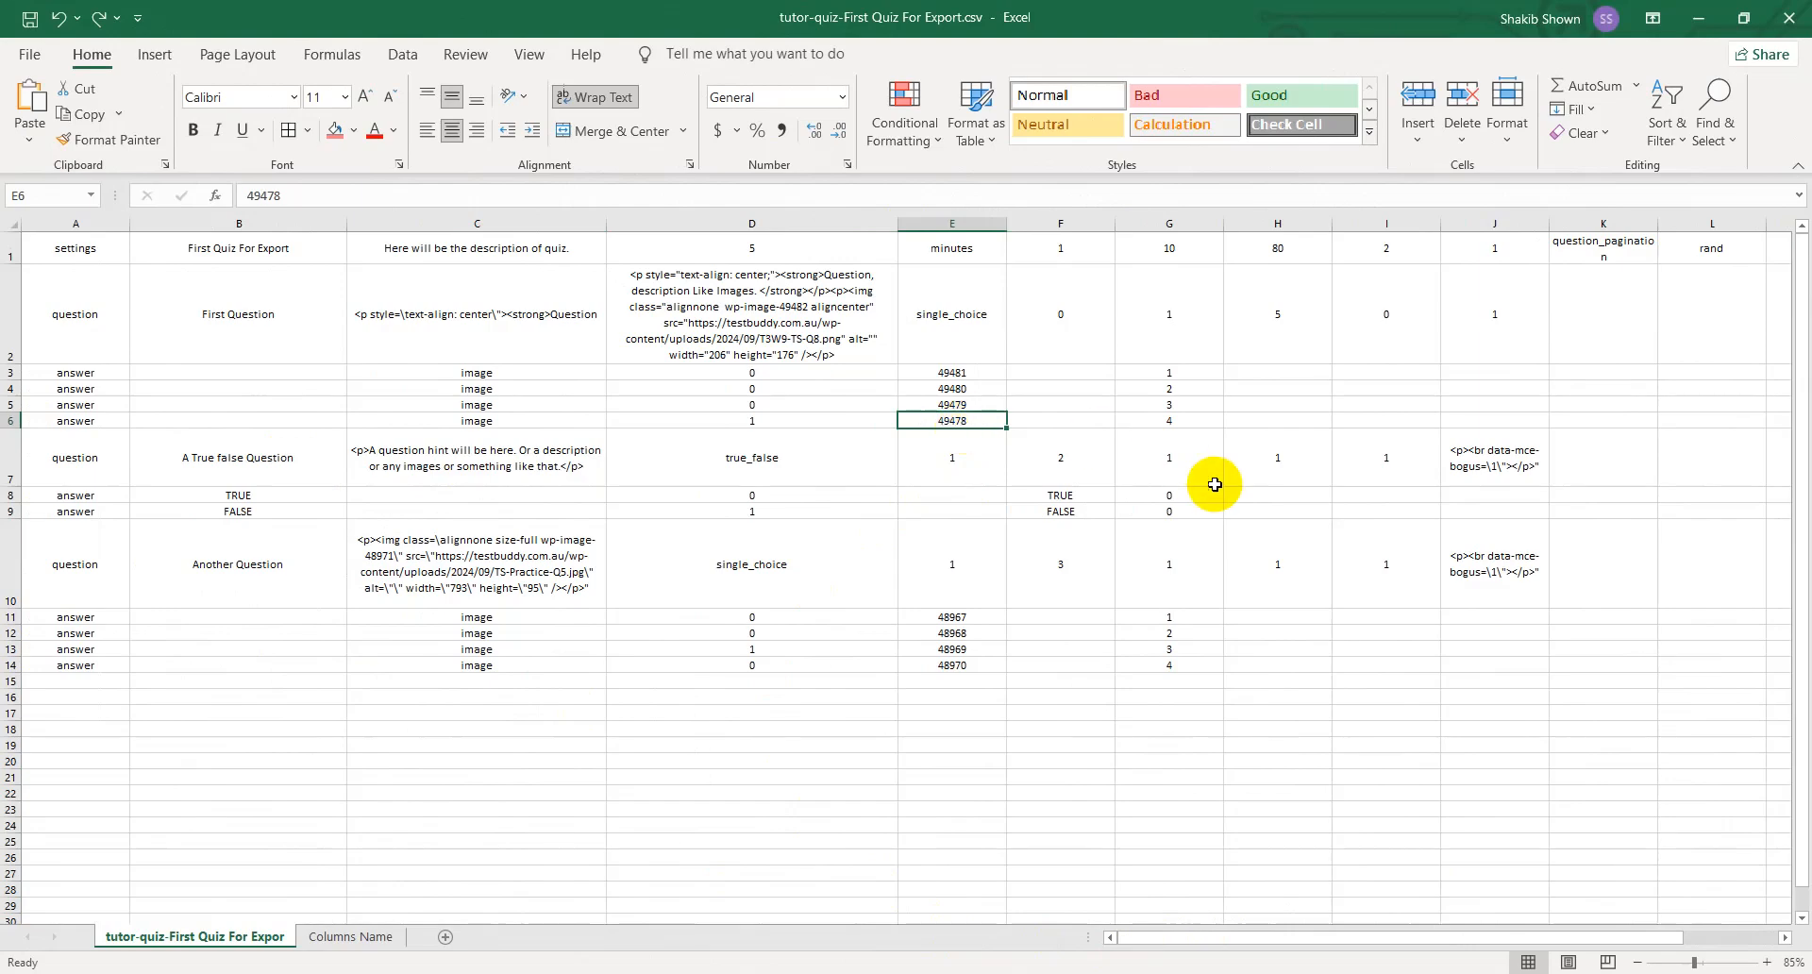
drag(1194, 374, 1197, 416)
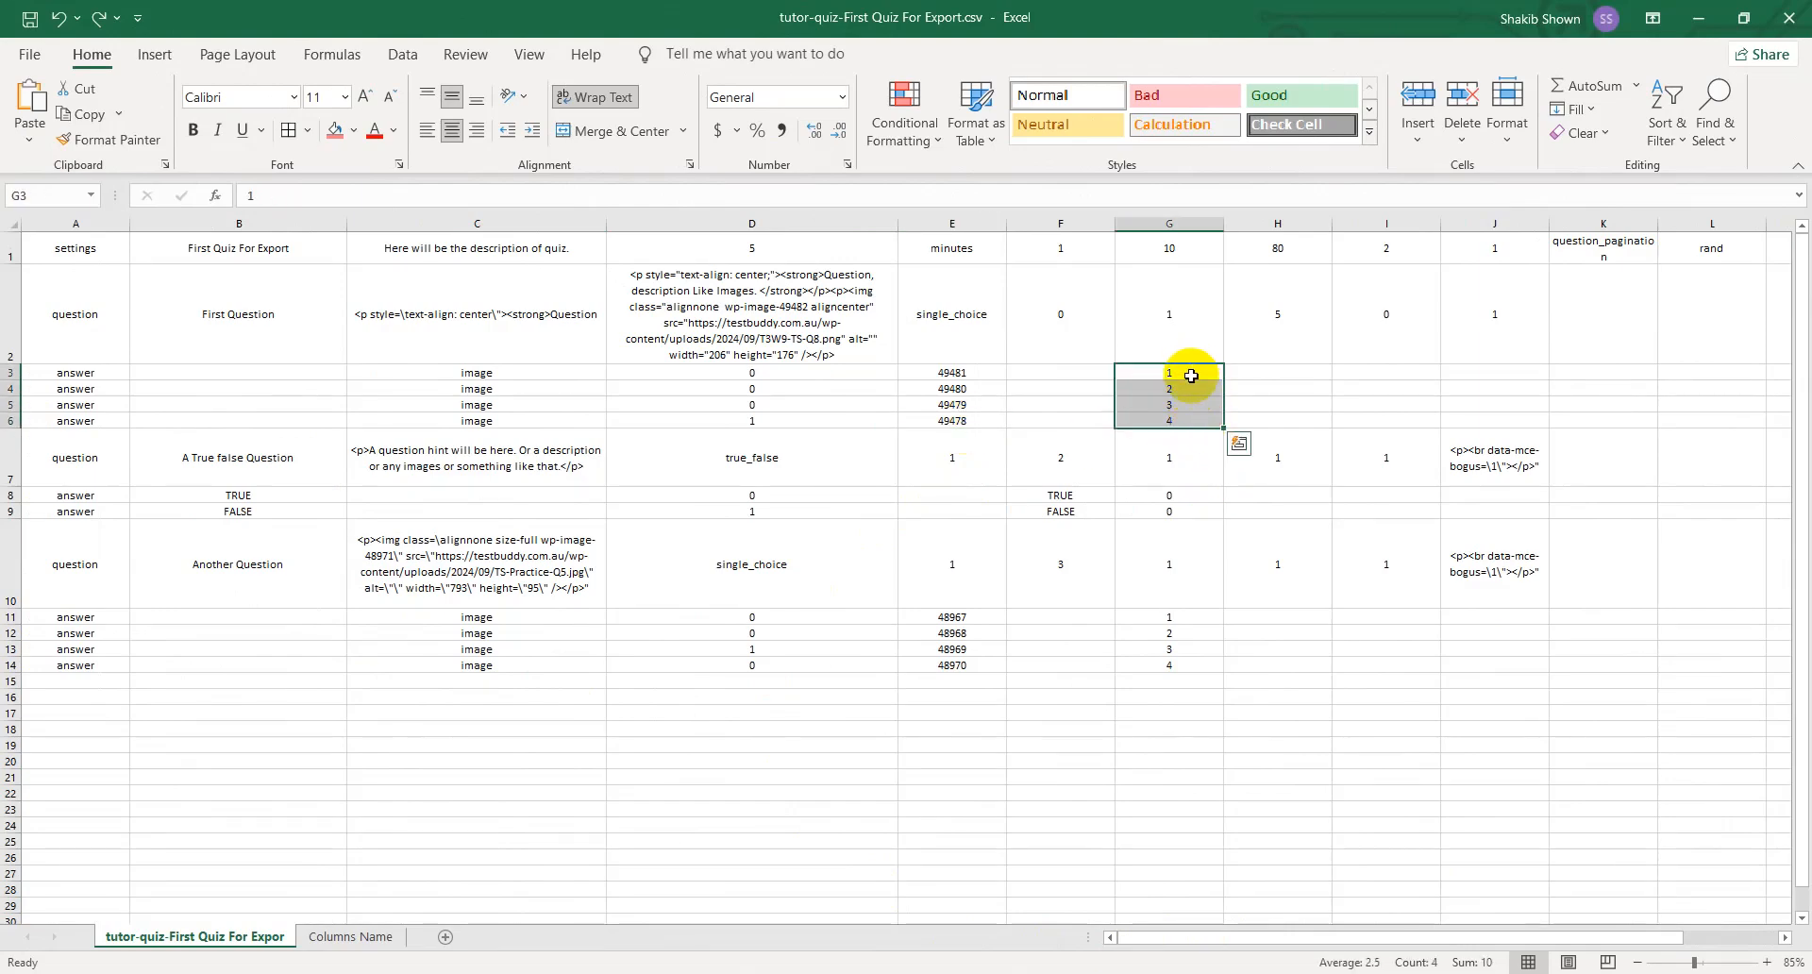
click(1193, 459)
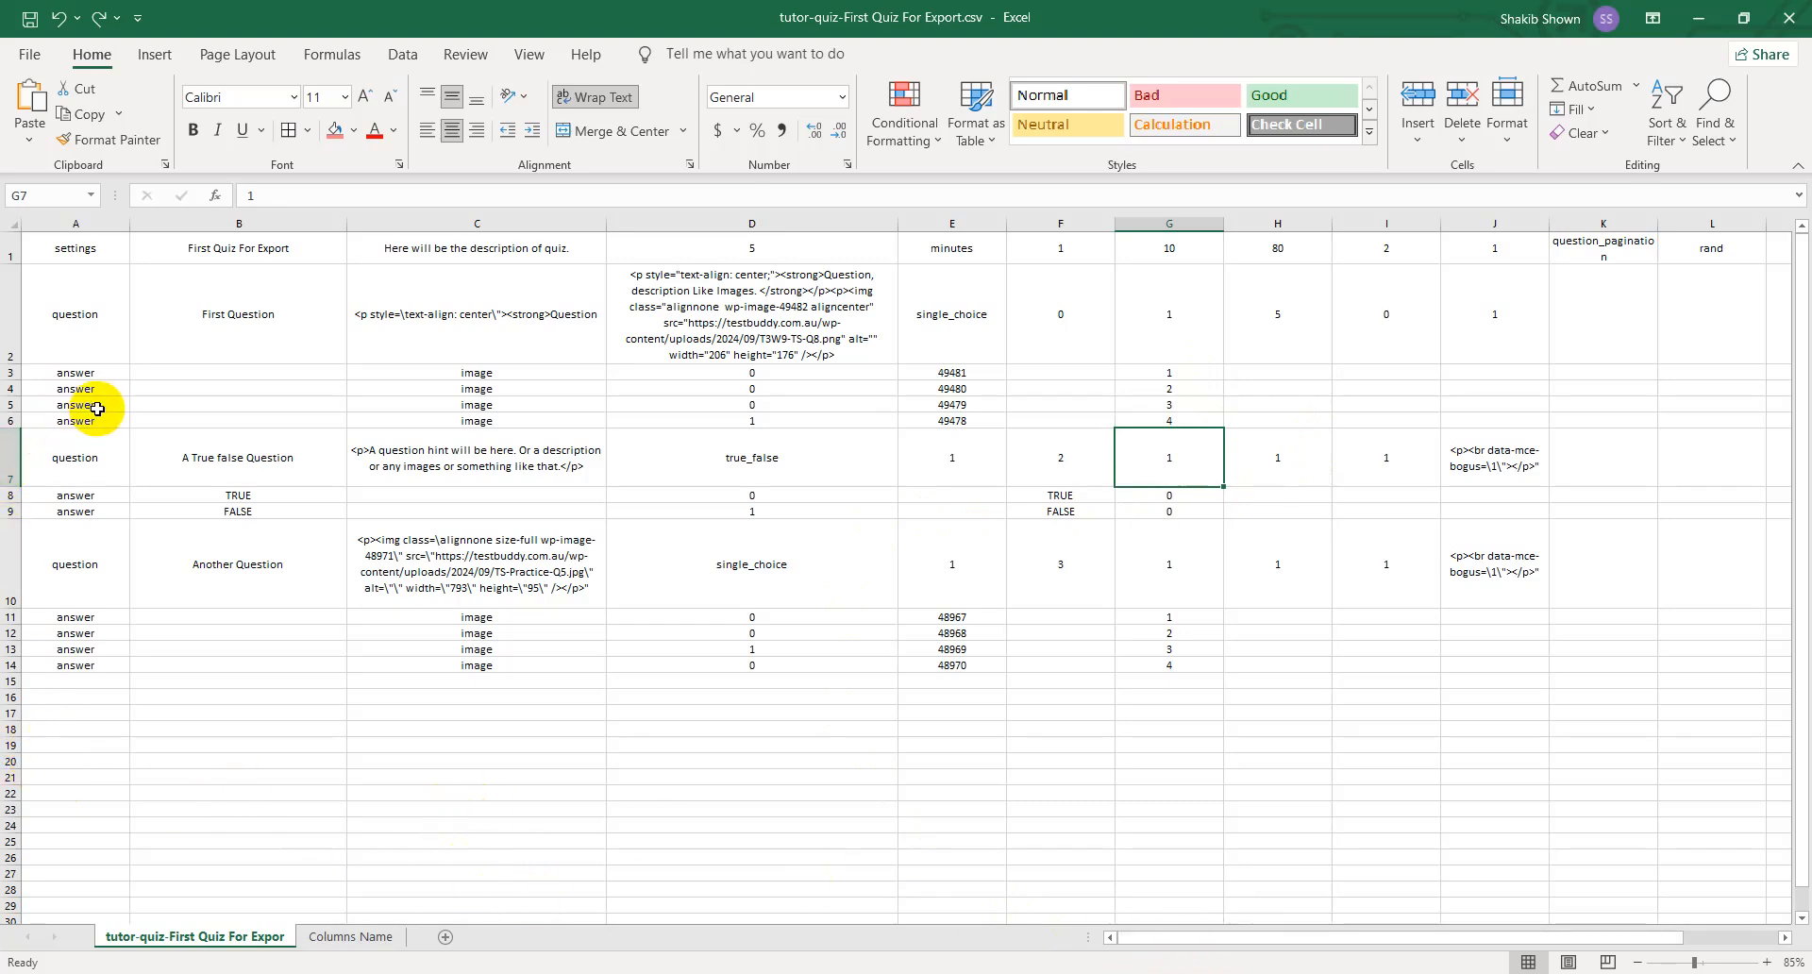
- Review the true/false question's row type, title, description and question type in A7:D7
click(97, 469)
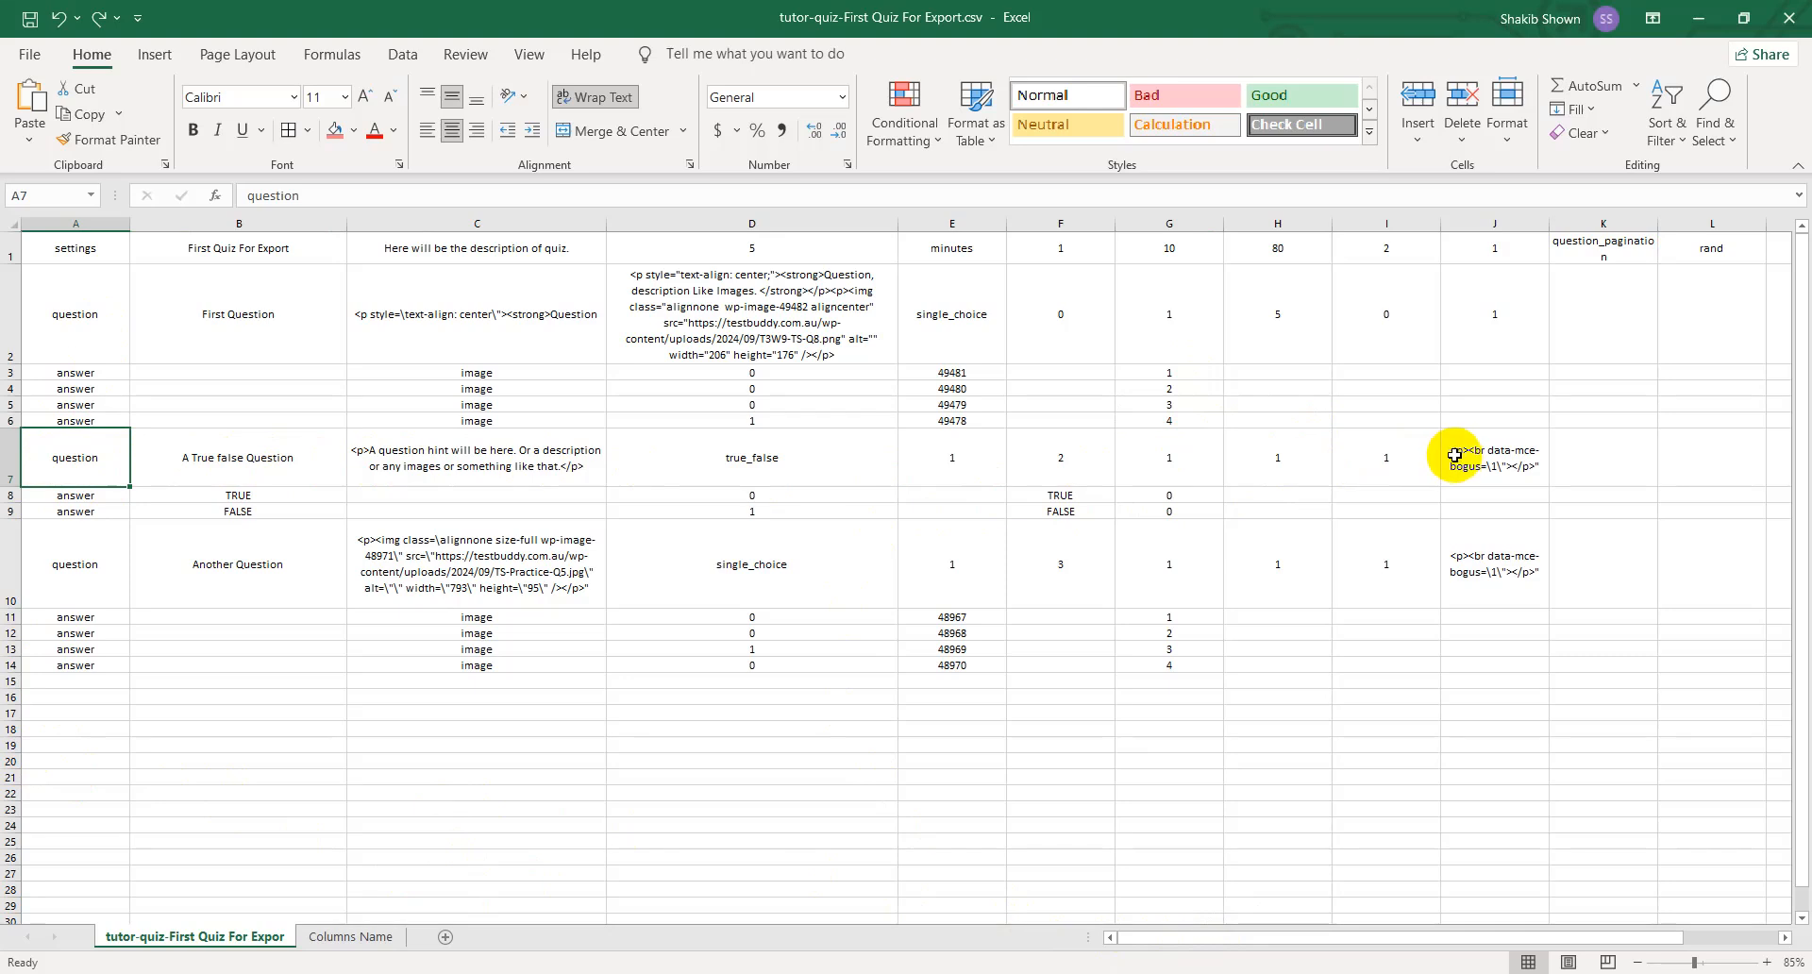
click(256, 477)
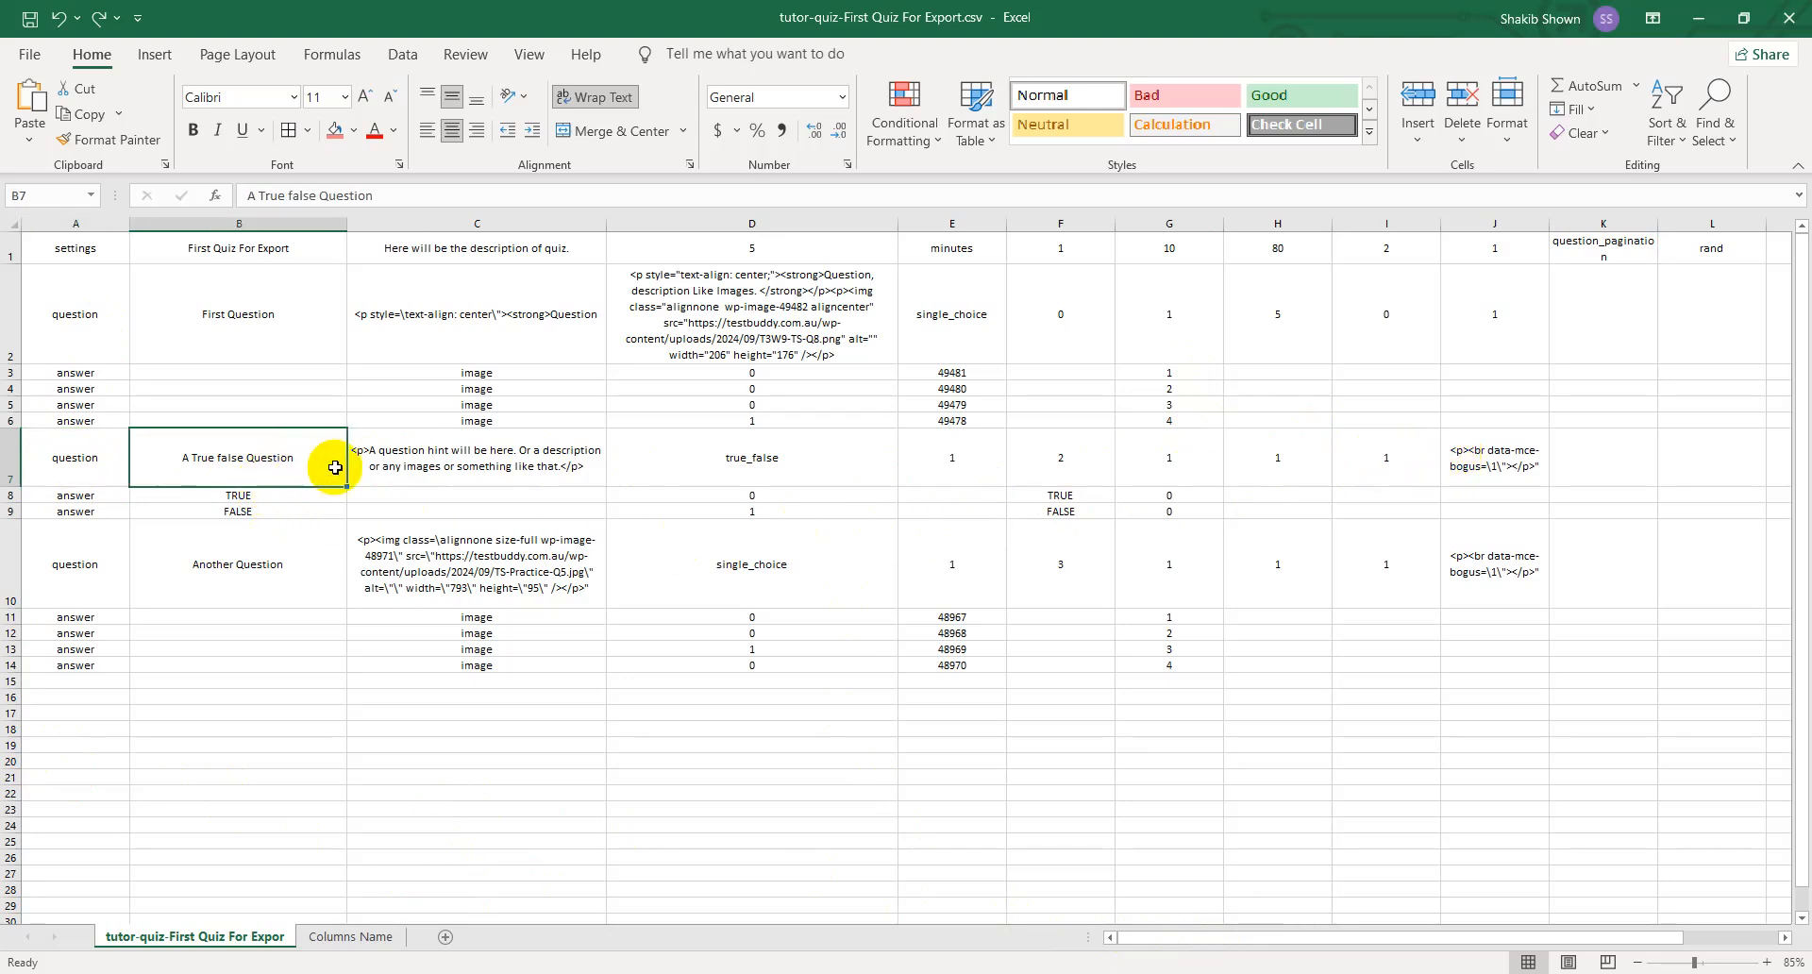
click(463, 461)
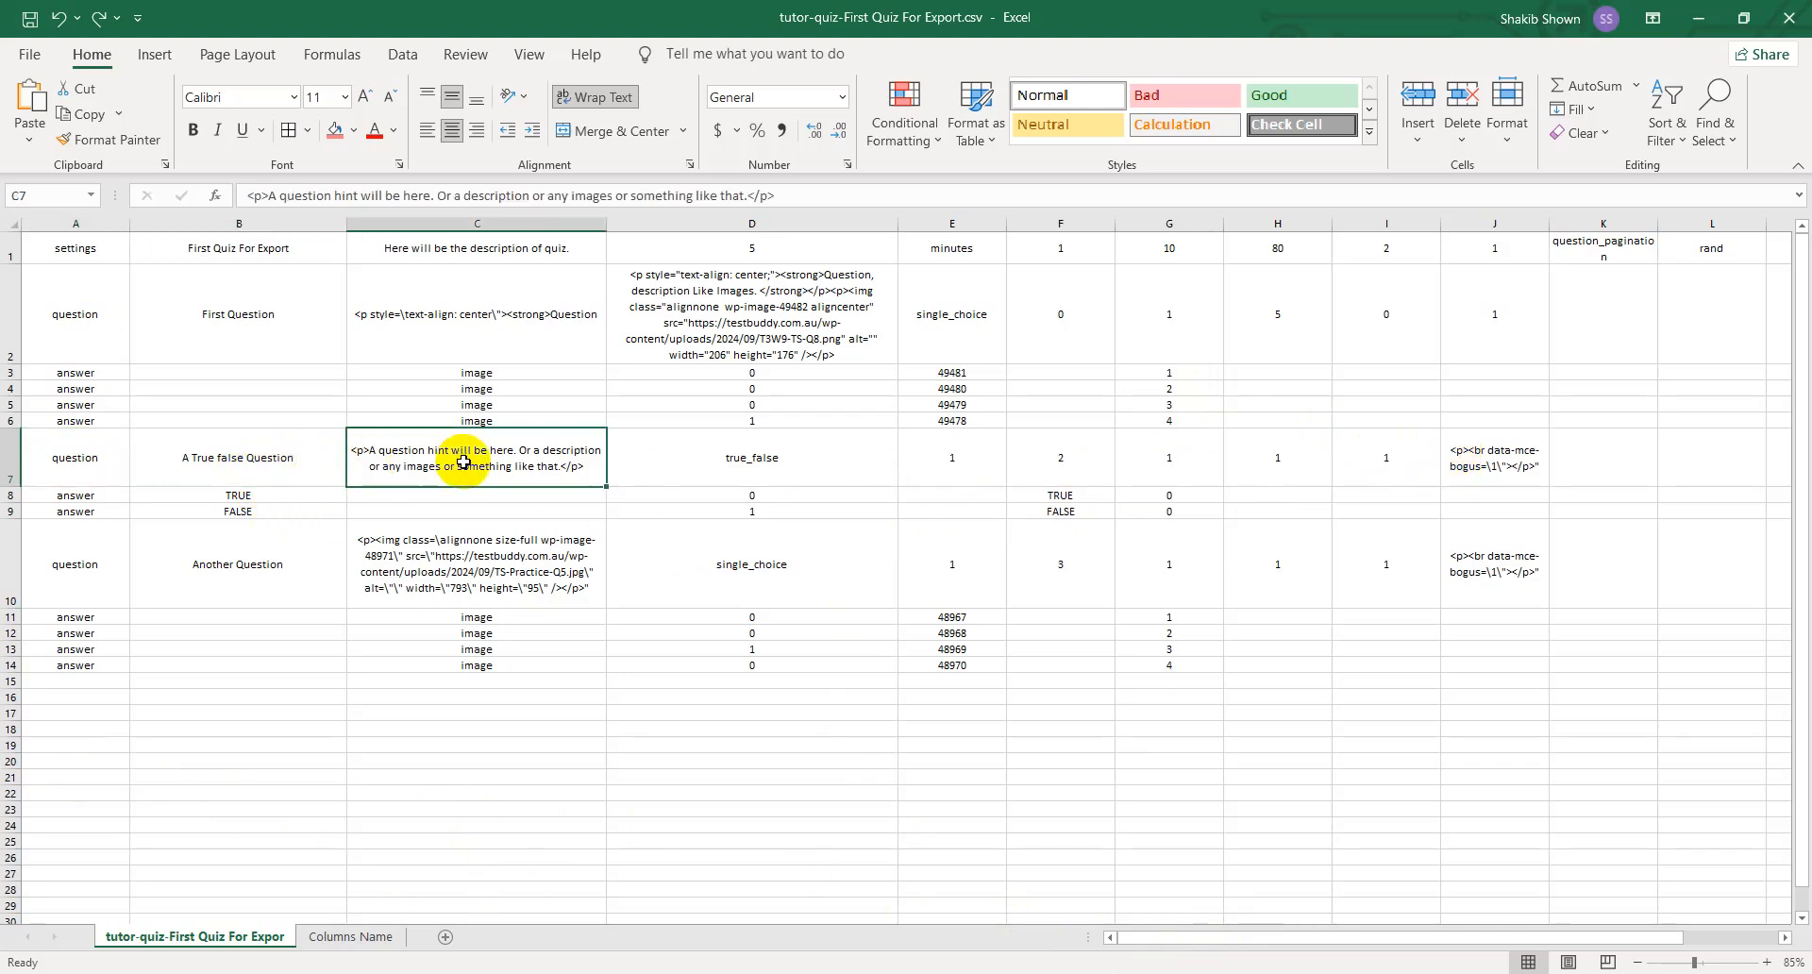
click(808, 459)
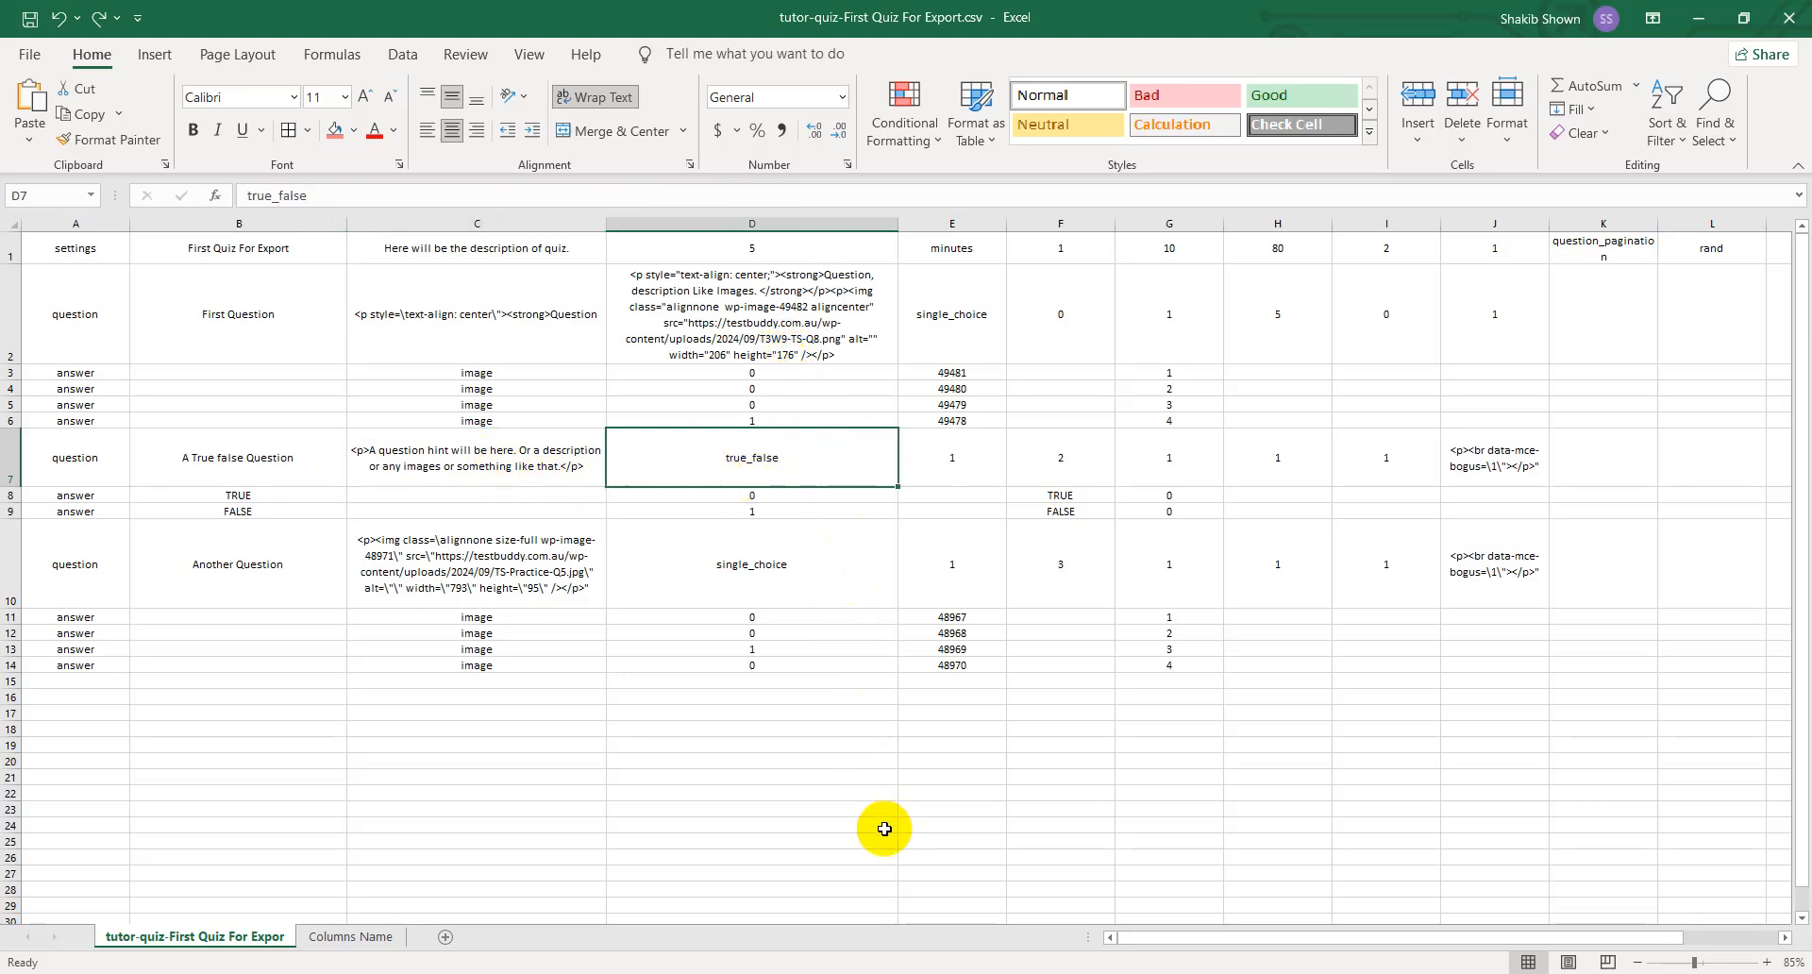
click(812, 760)
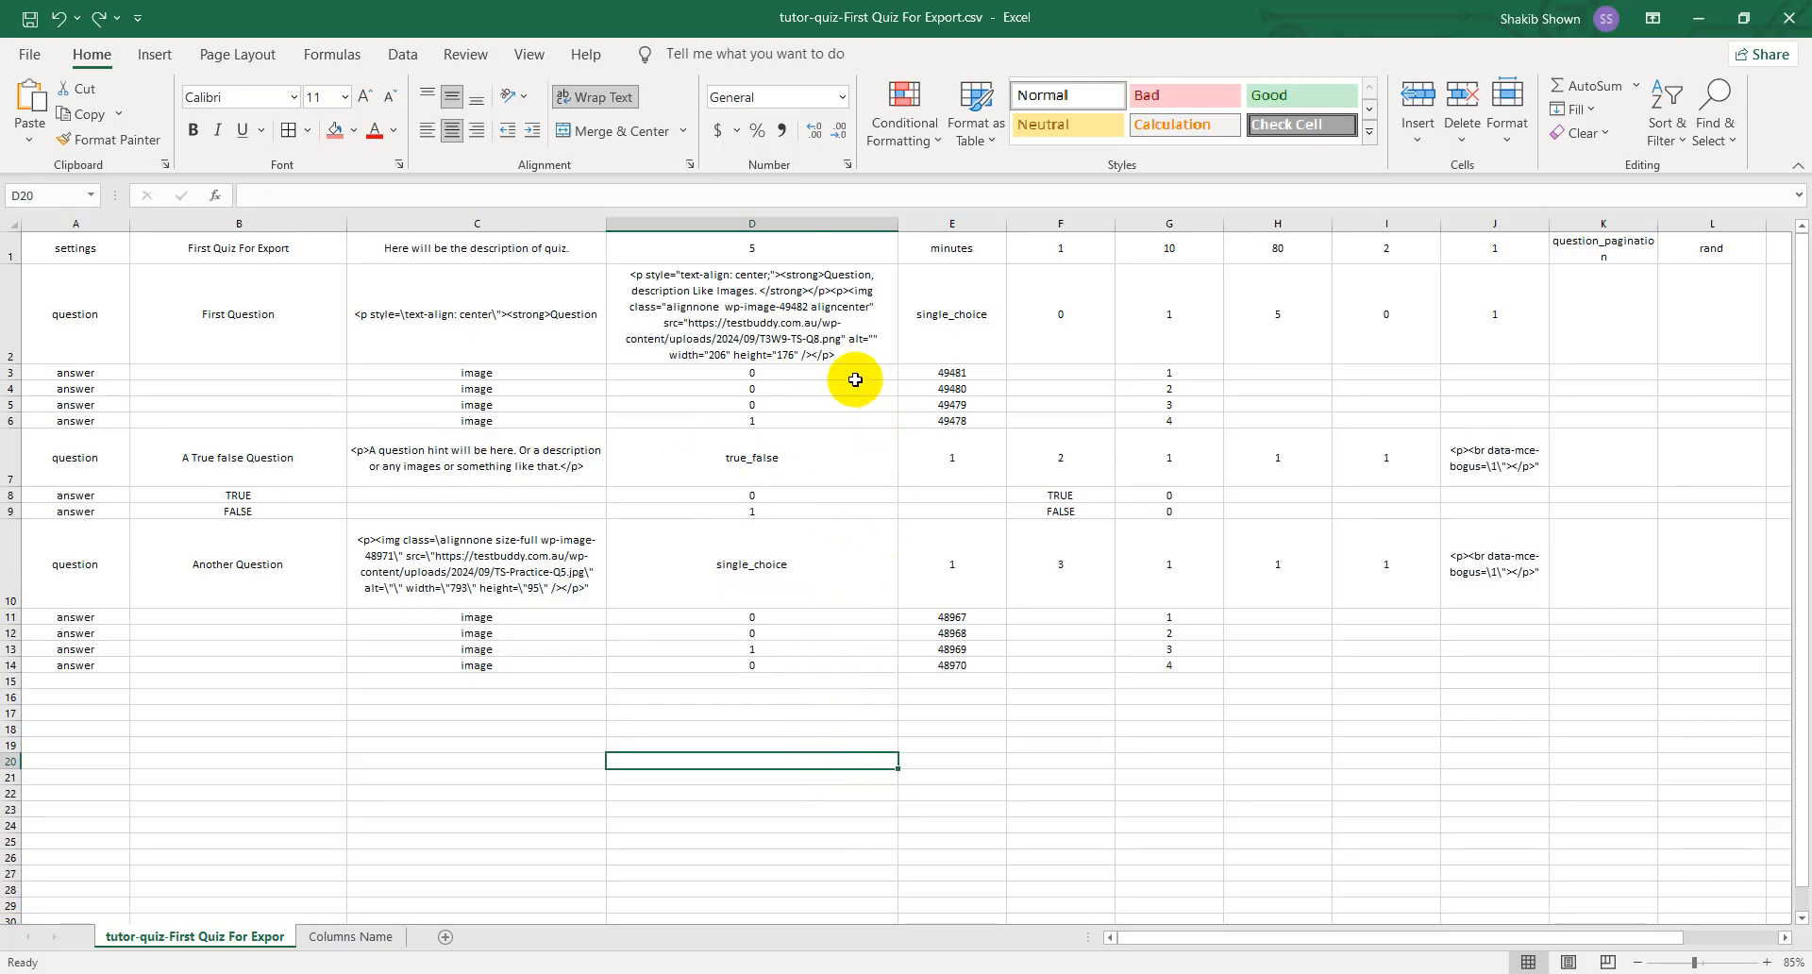
- Move the full HTML description of First Question from D2 into C2, replacing the truncated text there
click(688, 321)
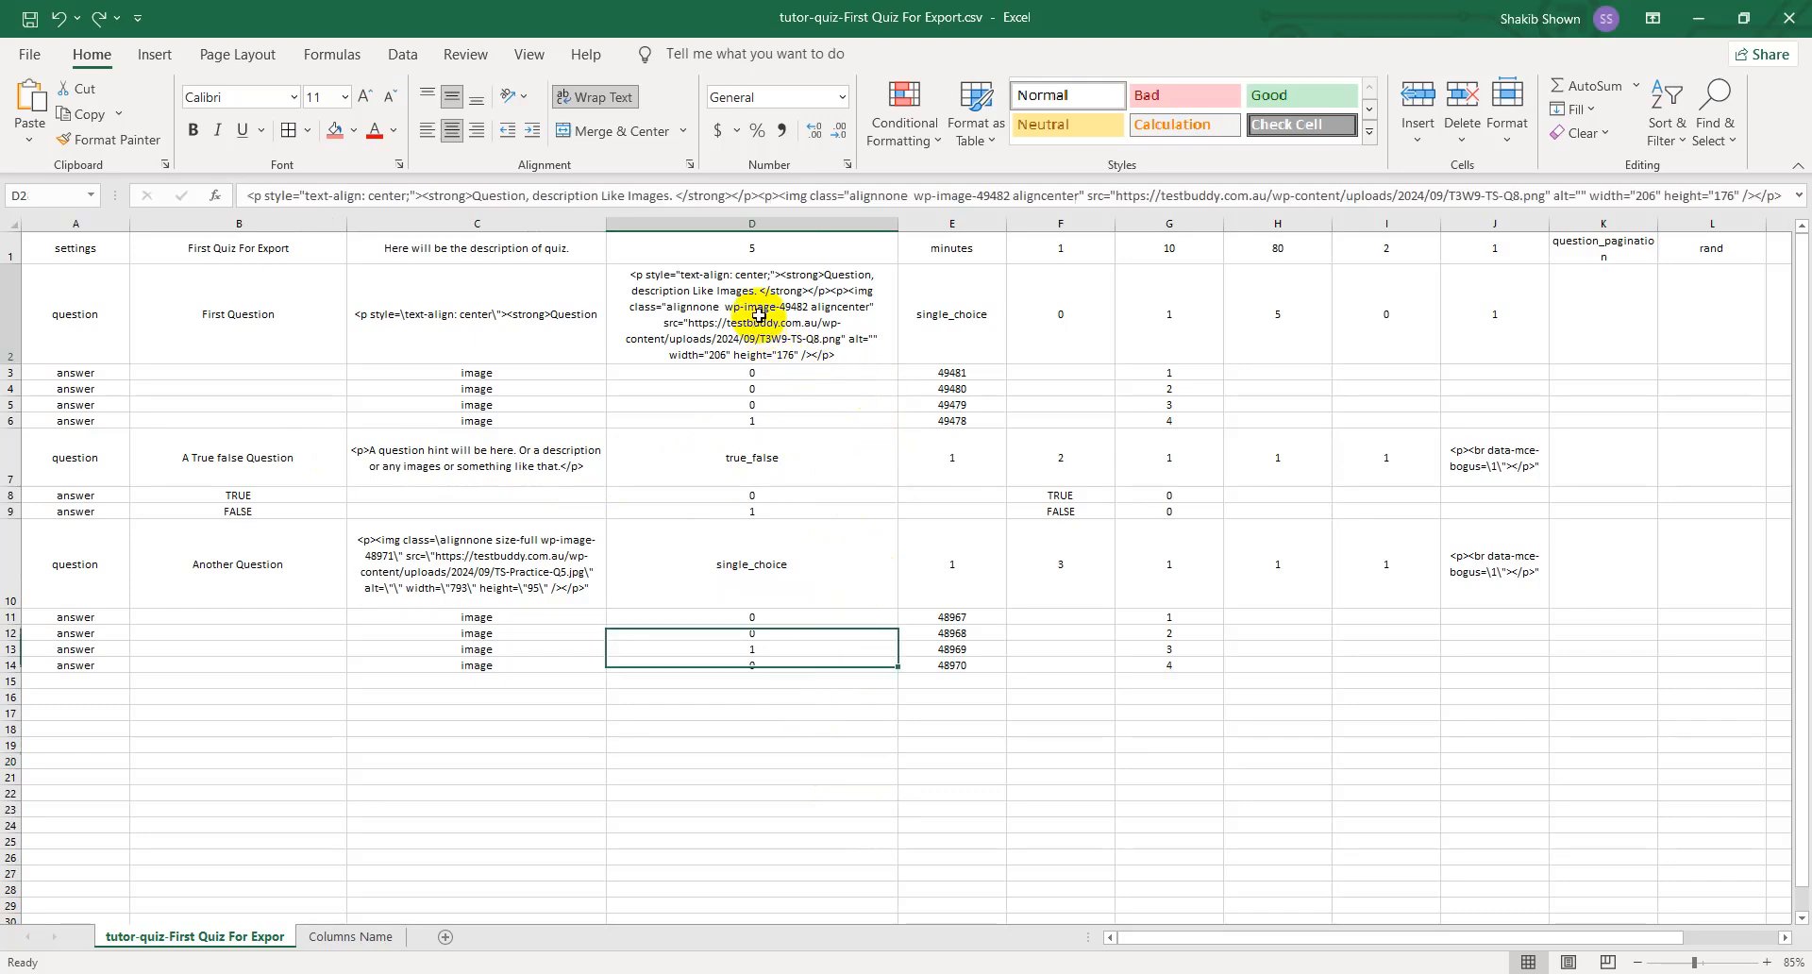
double_click(745, 307)
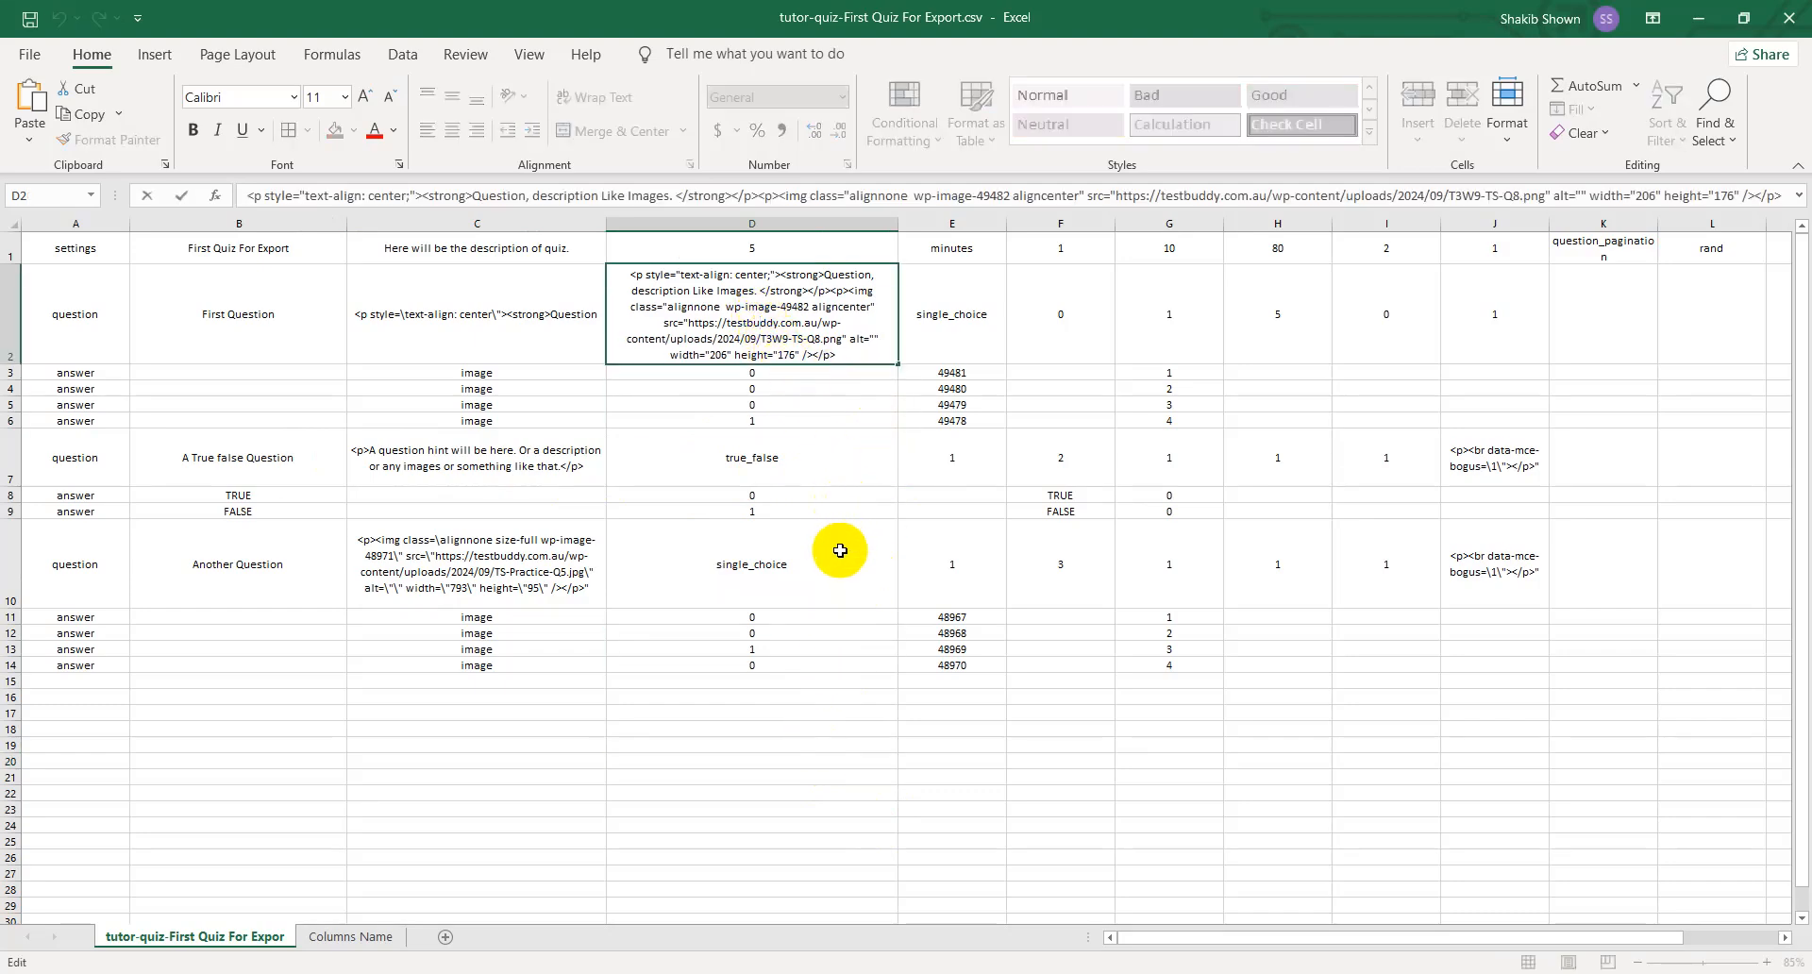
drag(1803, 847, 1804, 708)
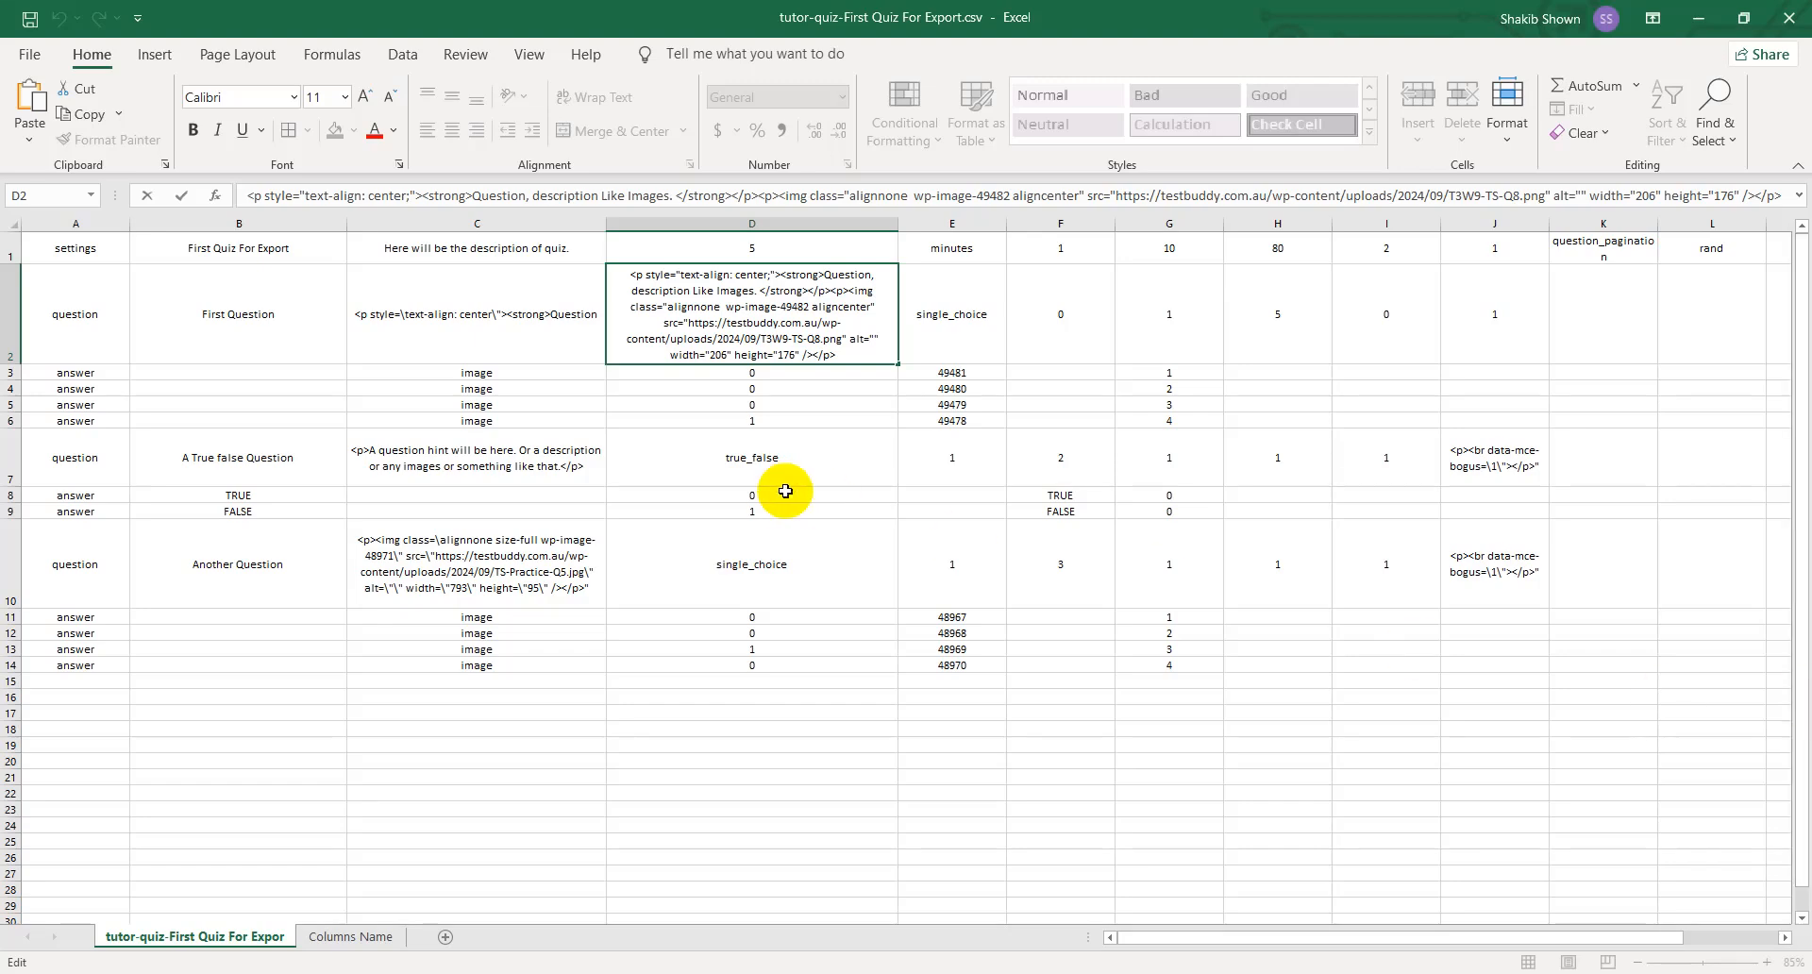
click(532, 317)
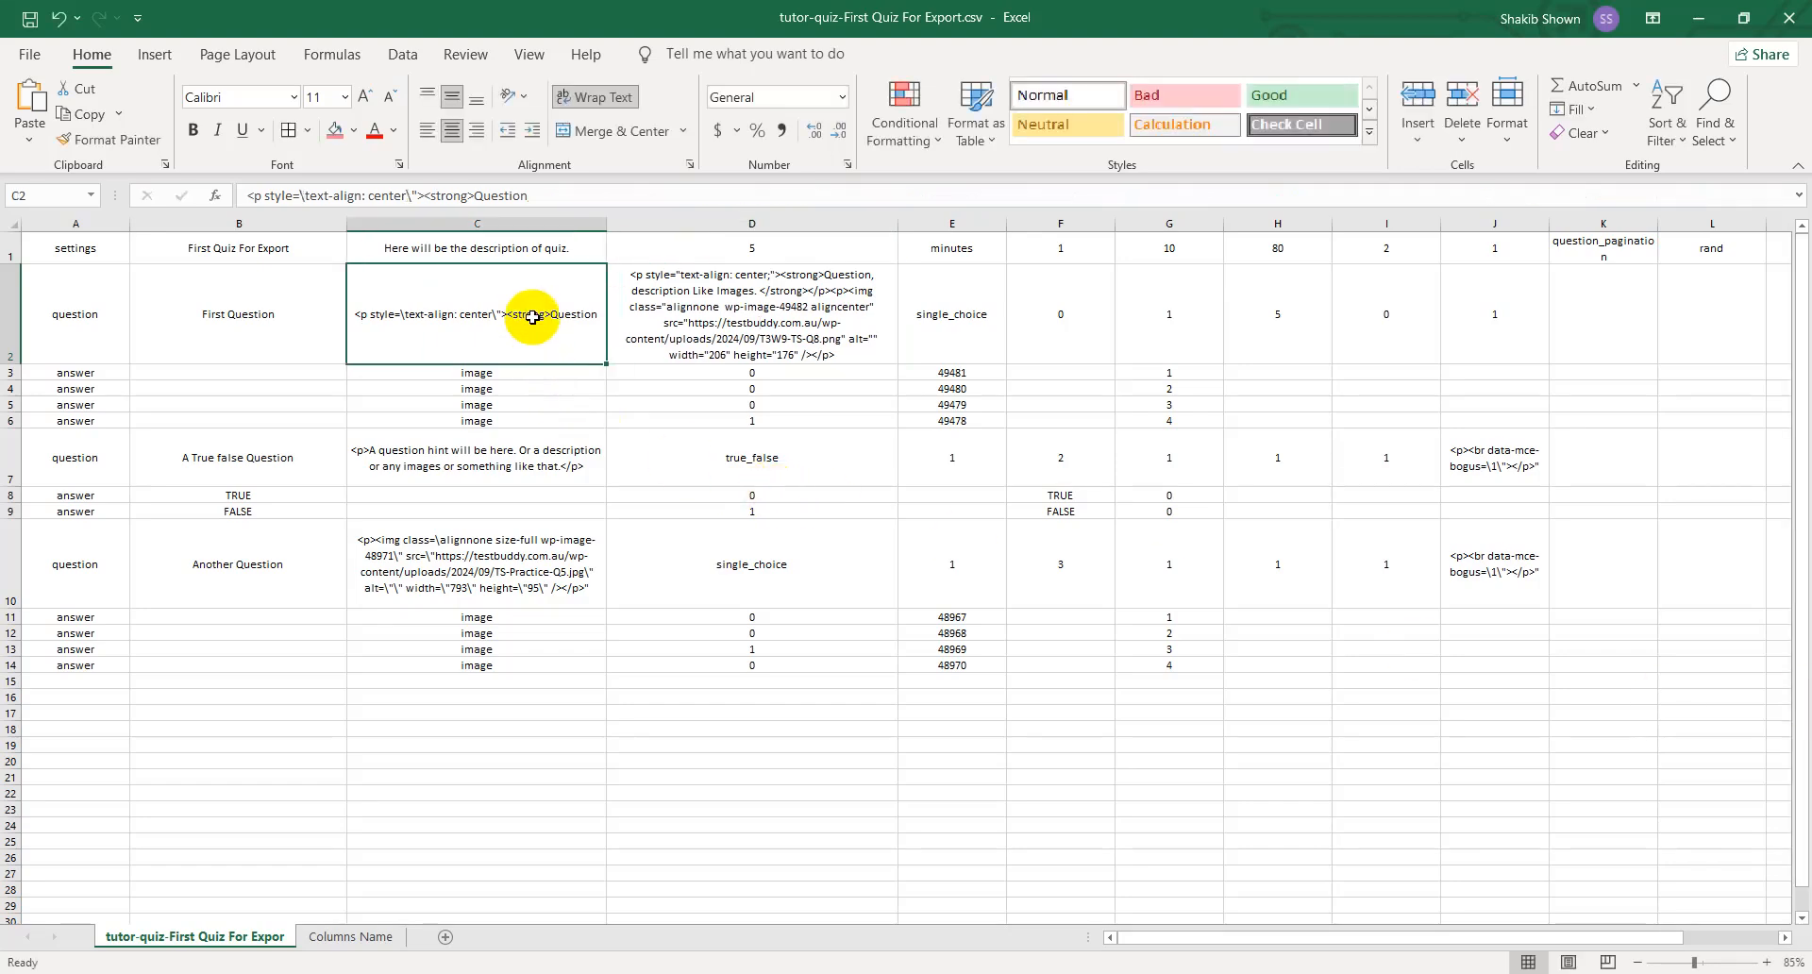
double_click(723, 328)
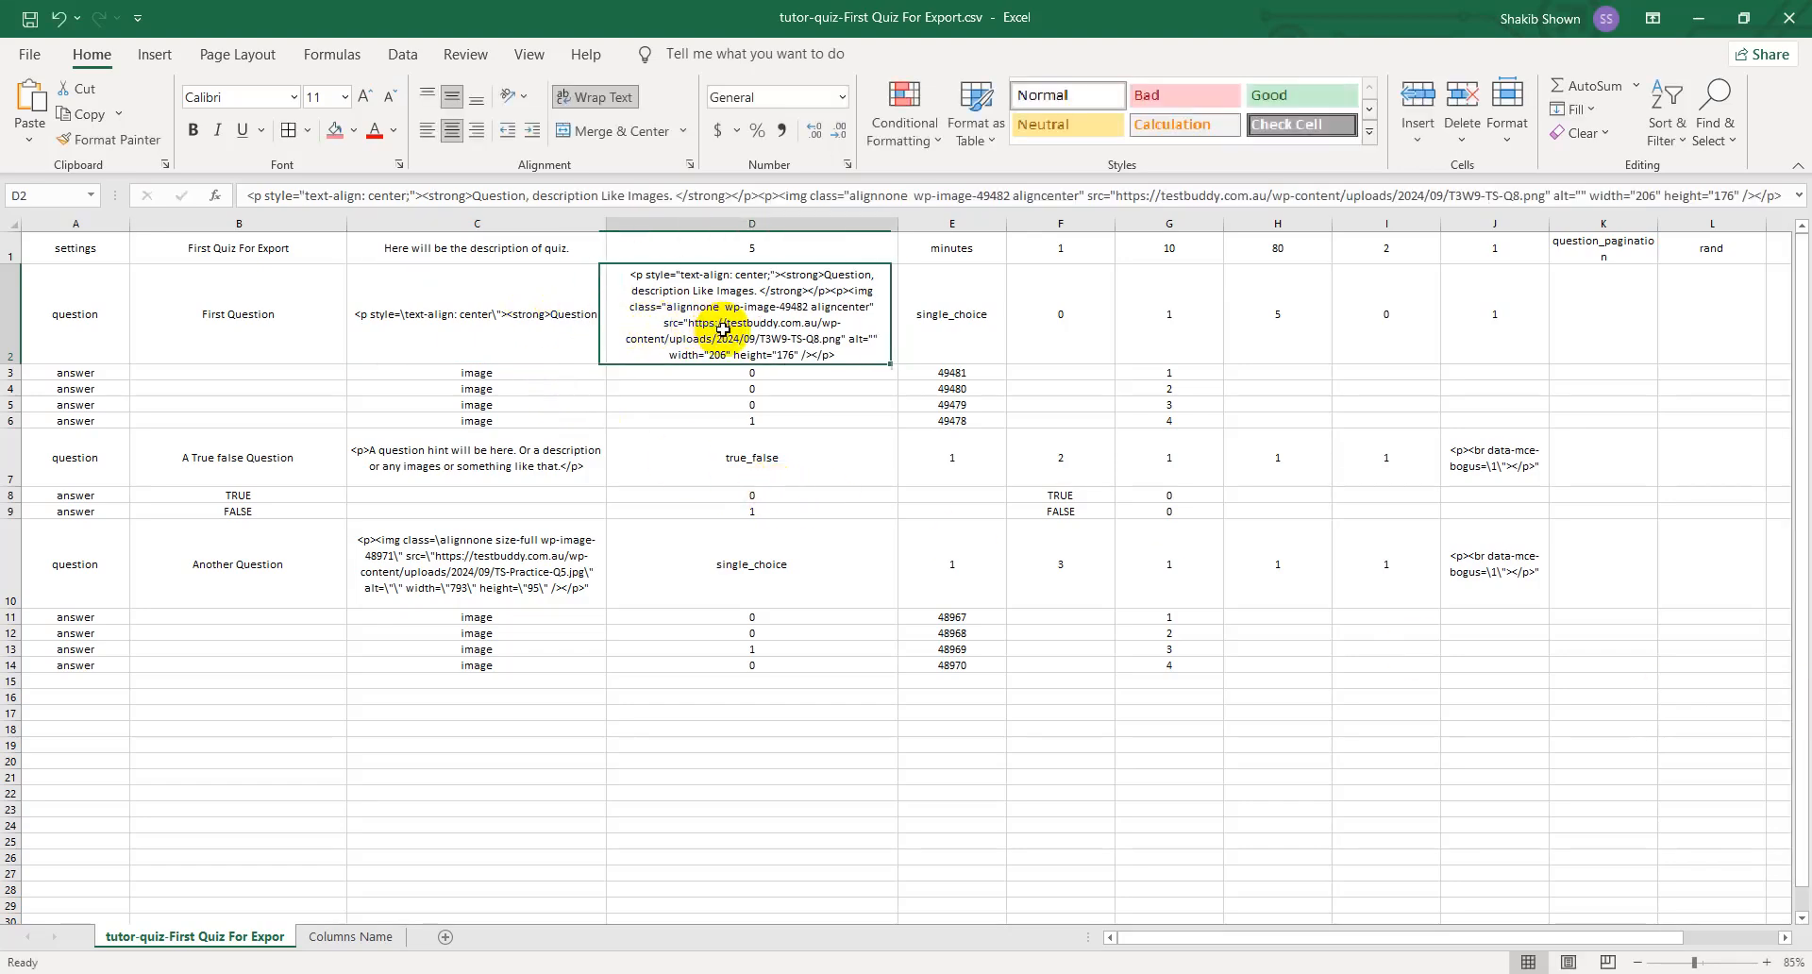
key(ctrl+a)
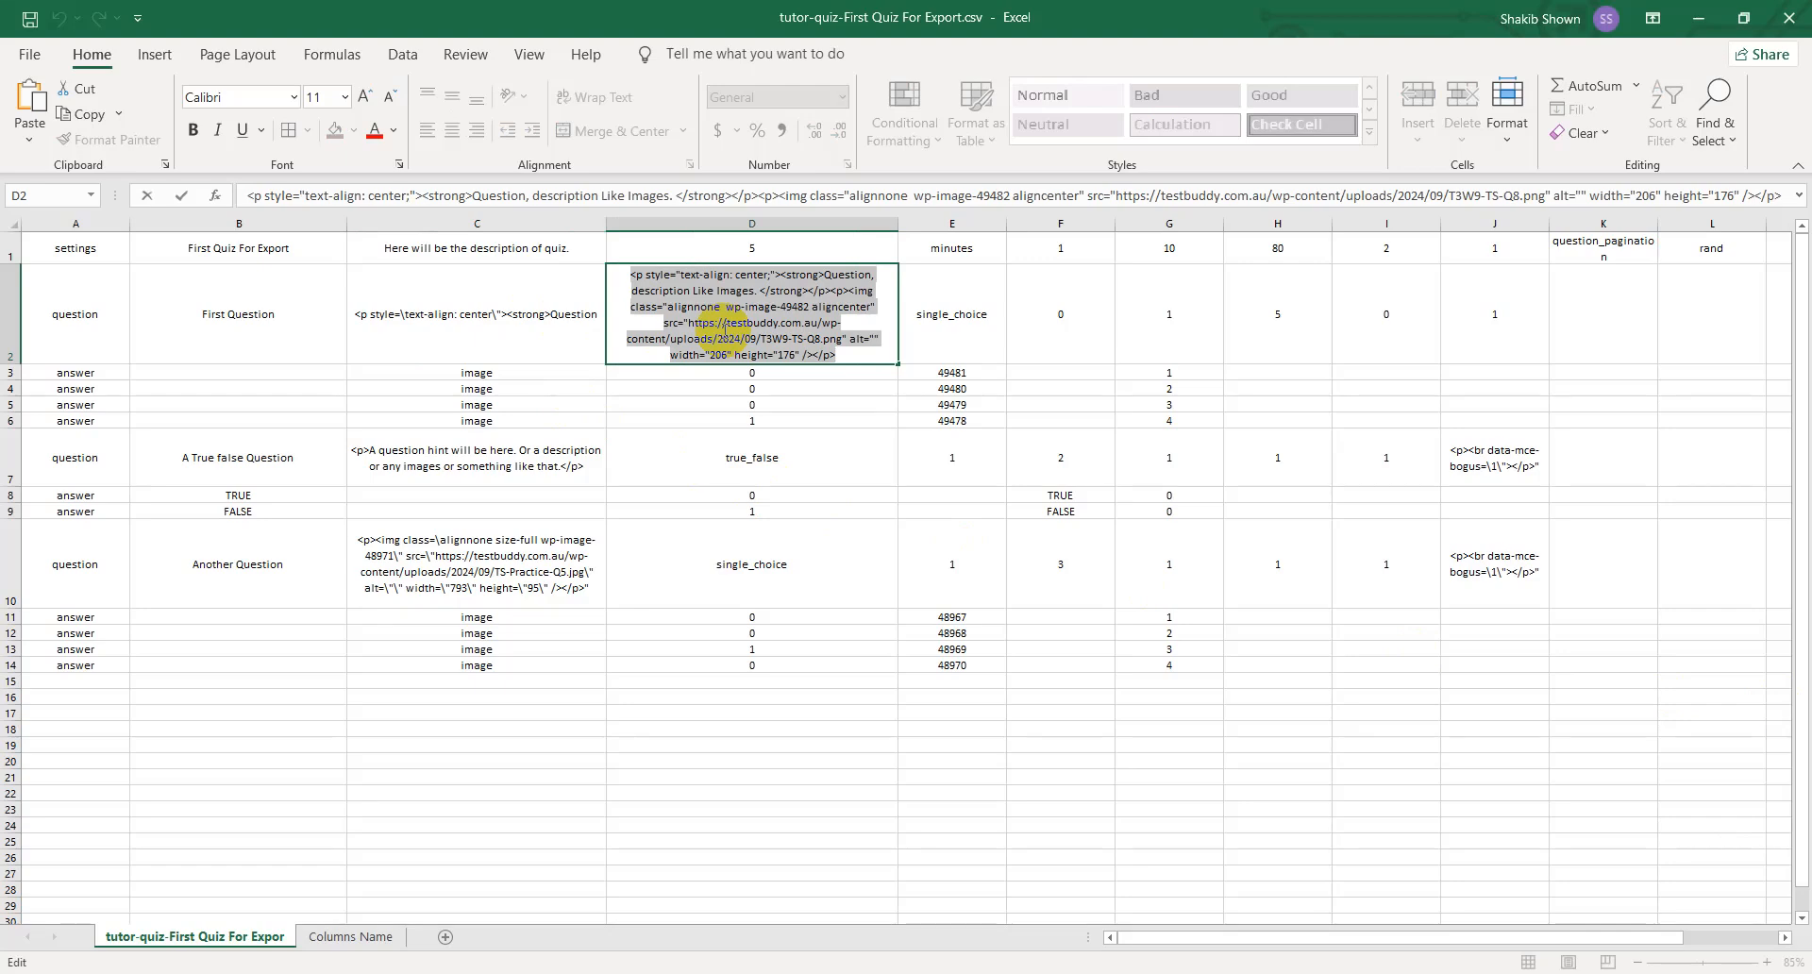
key(ctrl+x)
click(585, 323)
double_click(550, 323)
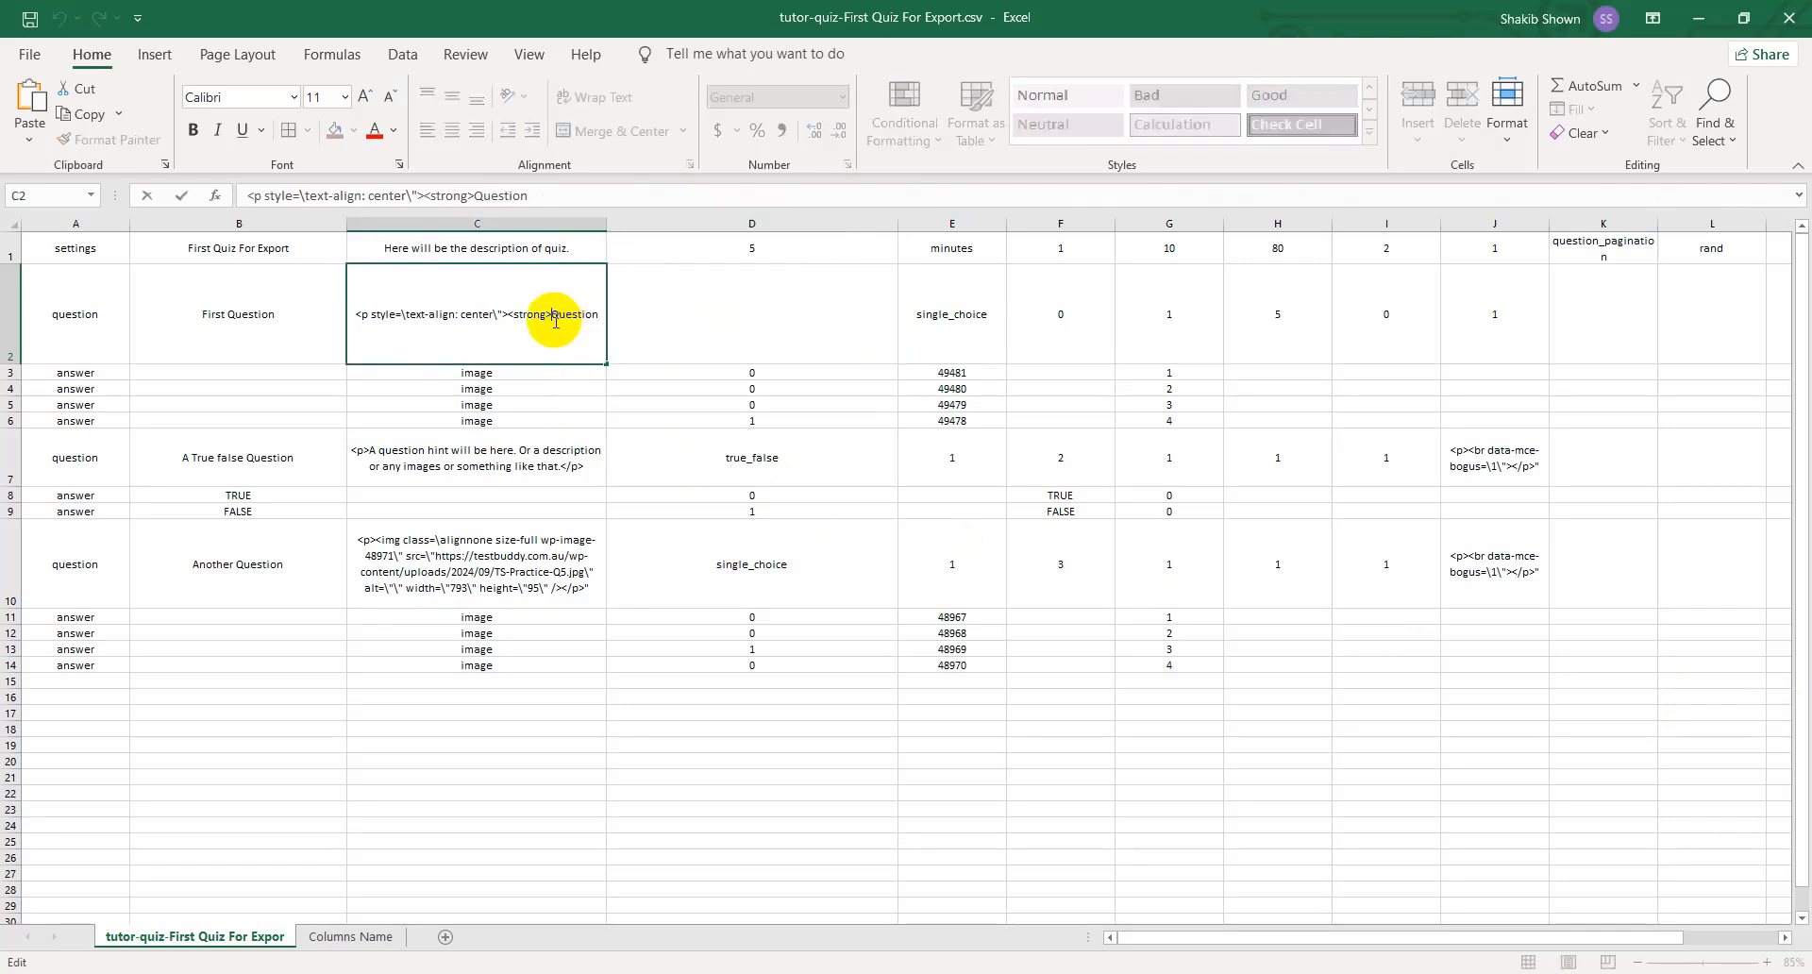
drag(563, 195, 194, 195)
key(ctrl+v)
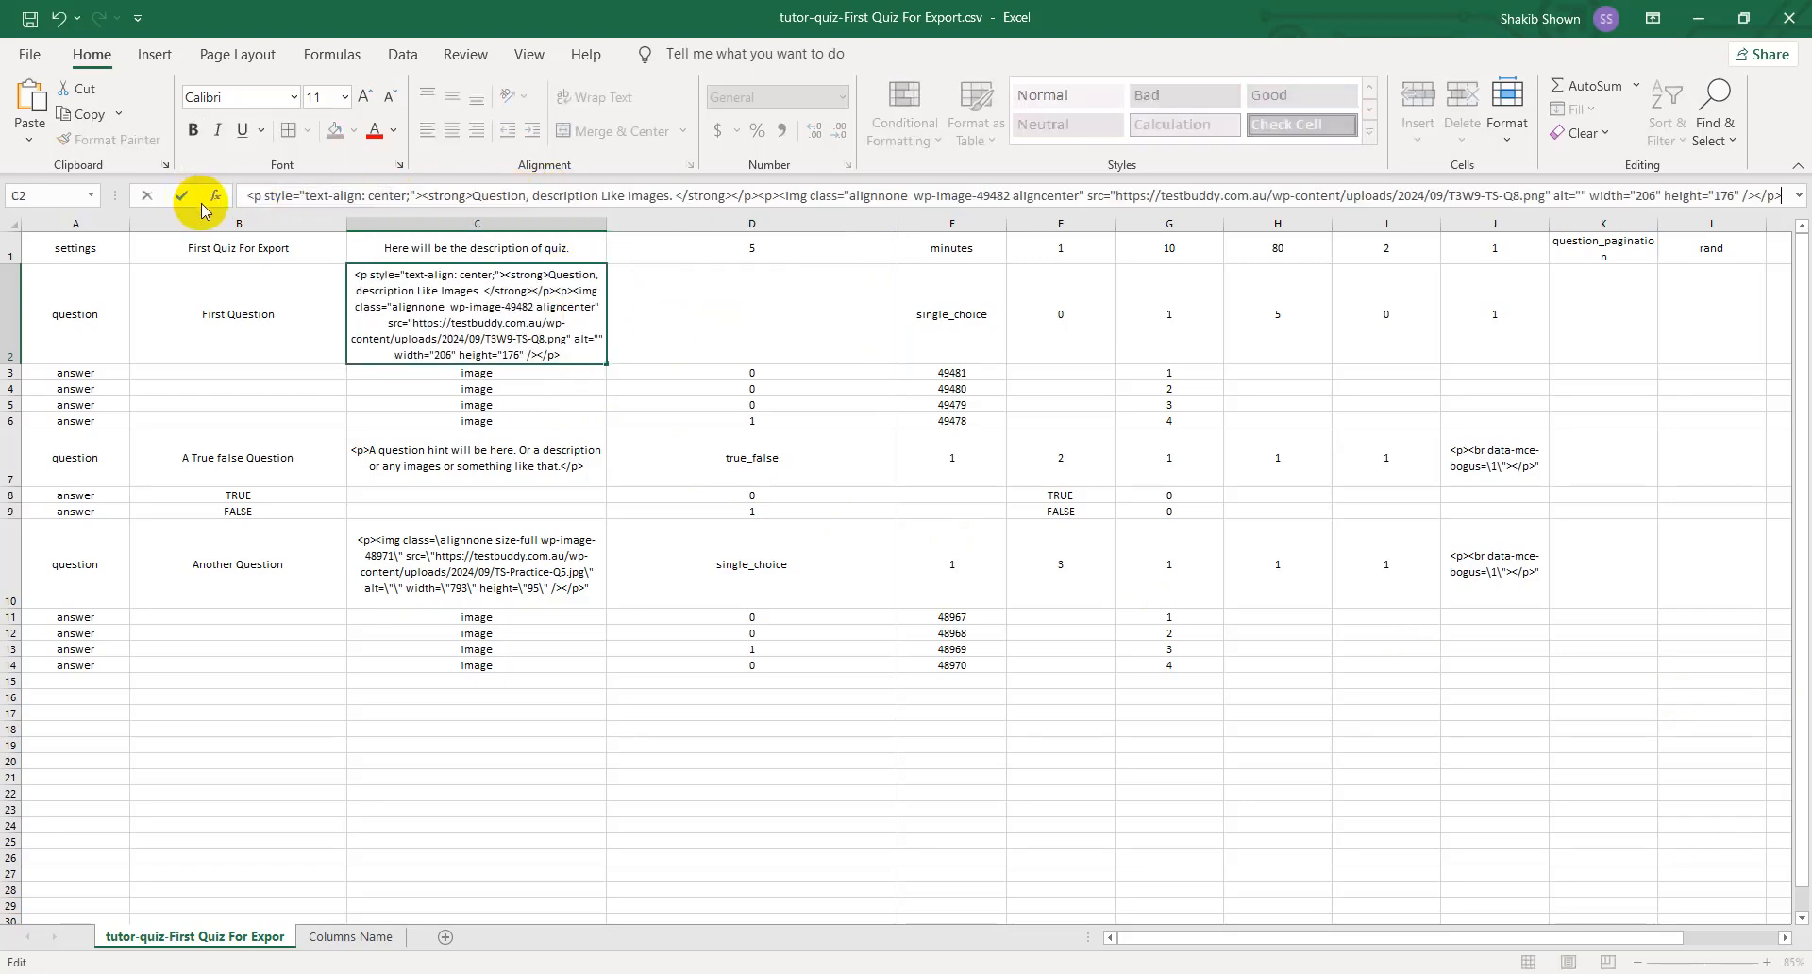
- Shift First Question's remaining values in E2:J2 one column over so they start in the emptied D2
click(708, 324)
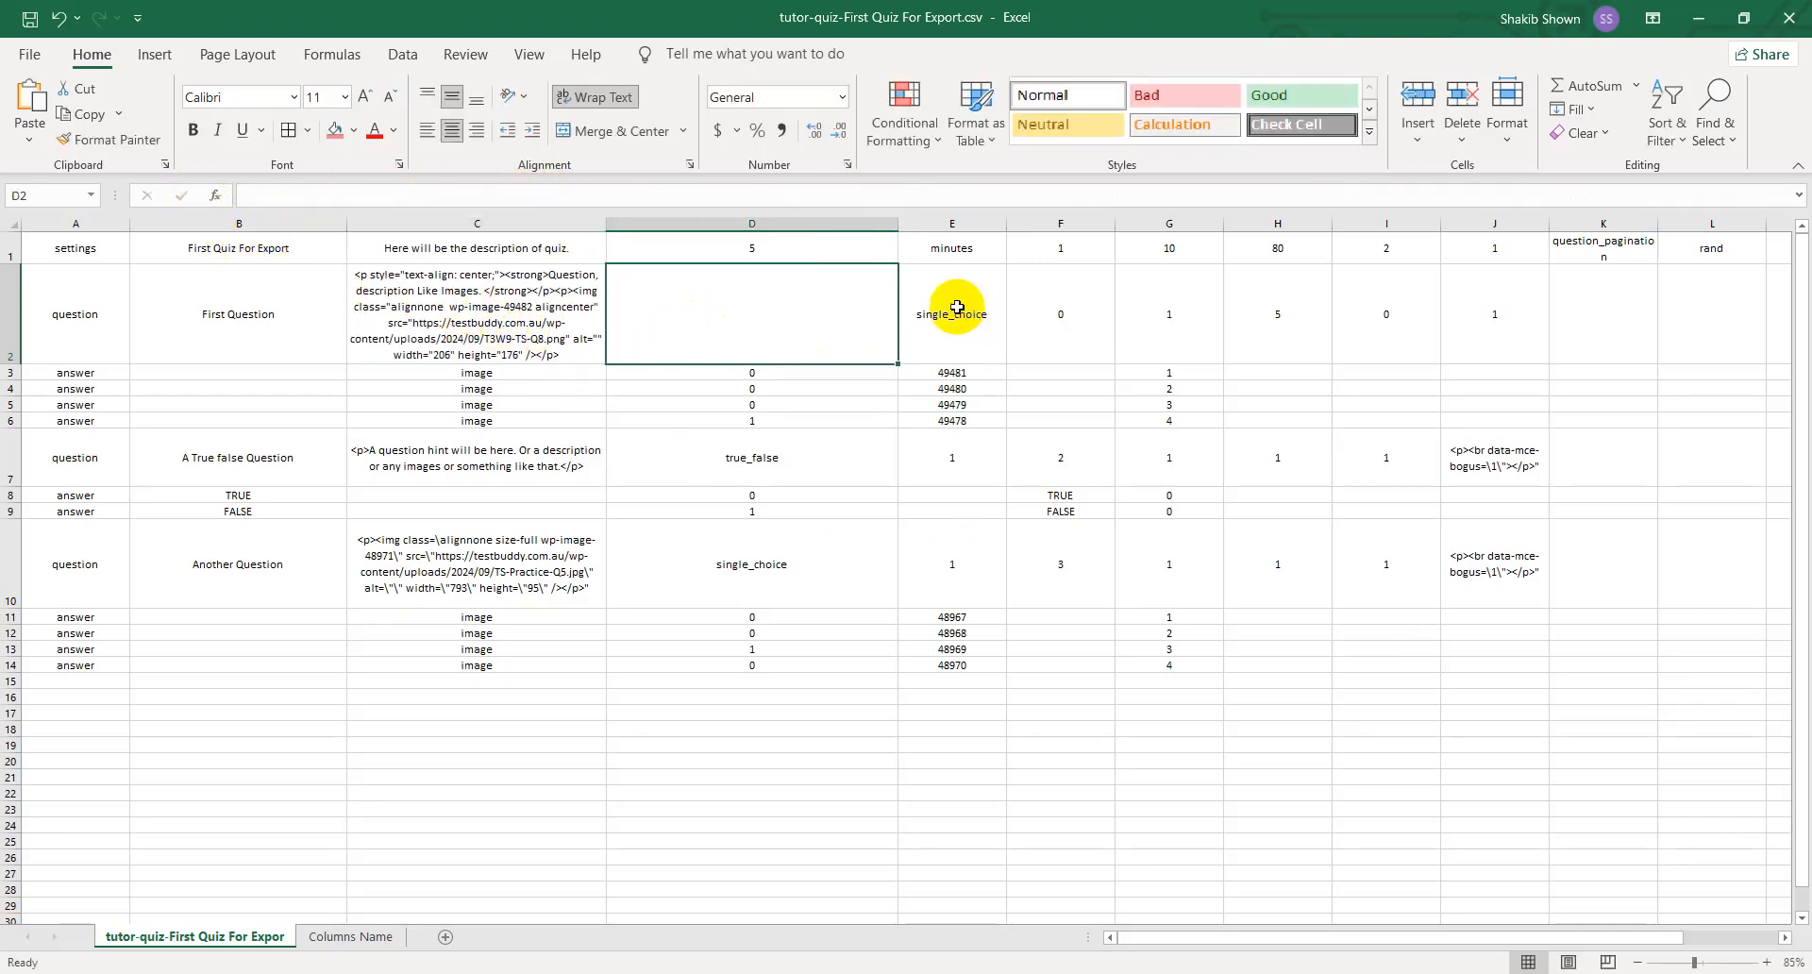
drag(958, 302, 1494, 321)
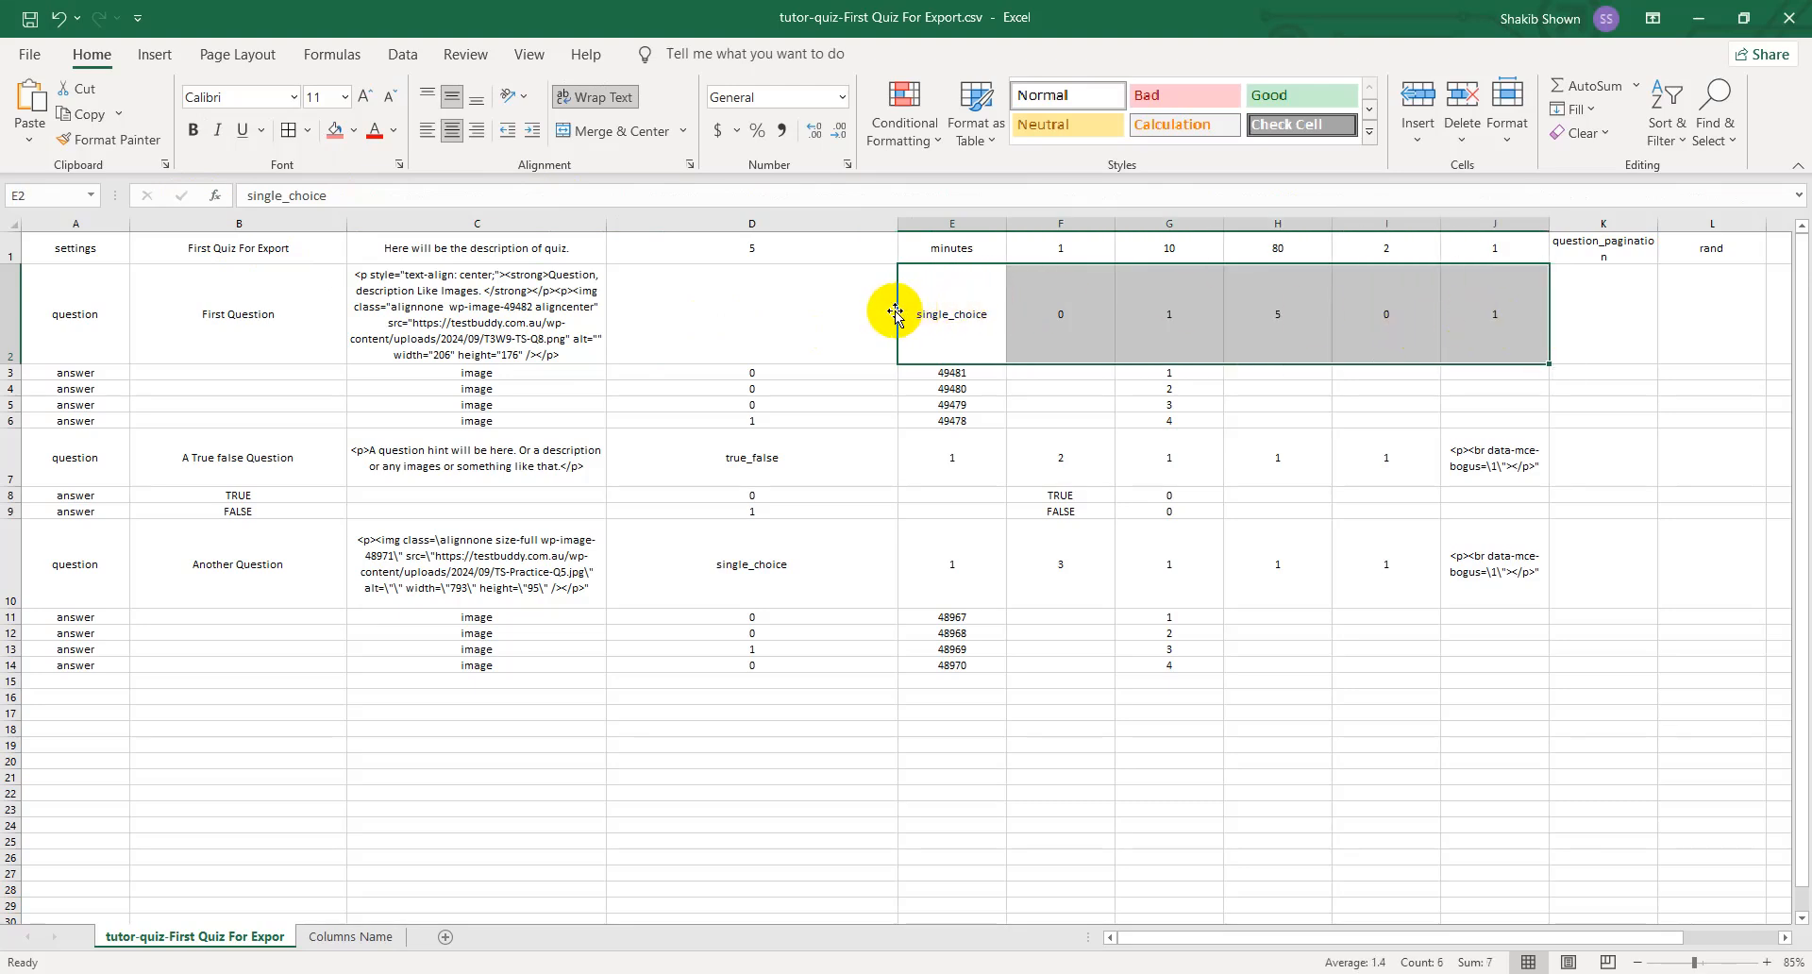
drag(886, 316, 830, 310)
click(901, 790)
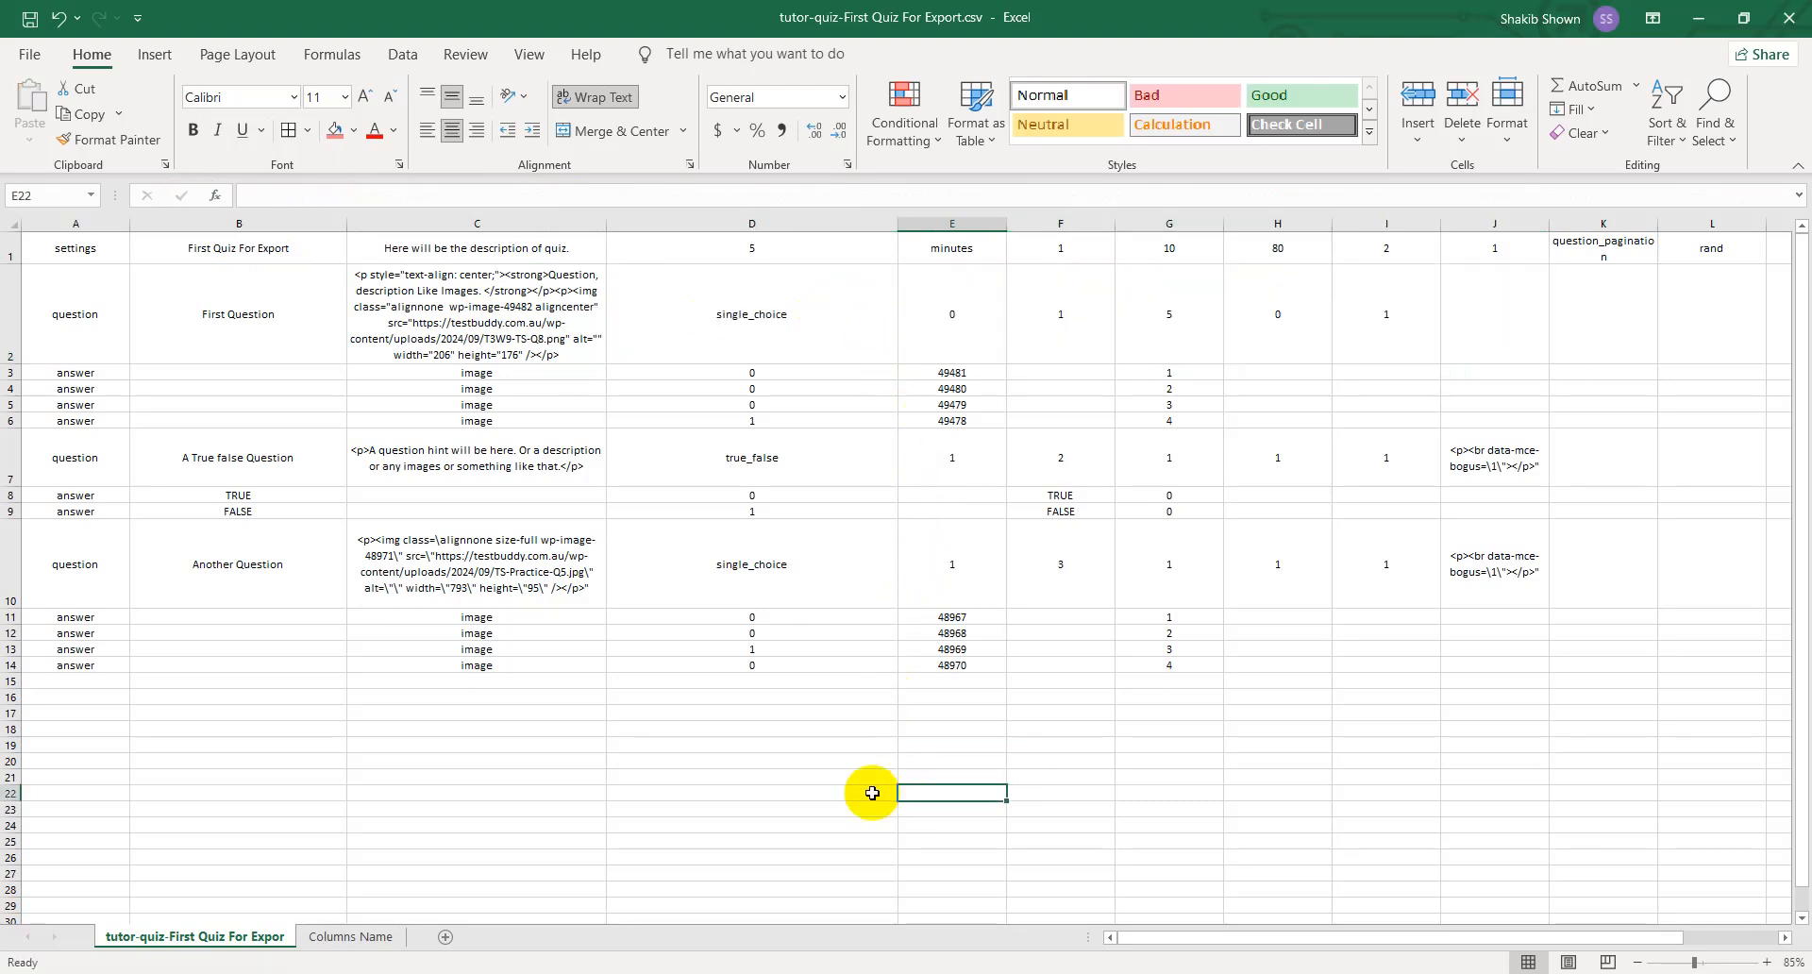
- Check First Question's description, type and next value in C2:E2 against its question settings in the quiz editor, placed beside the sheet
click(780, 335)
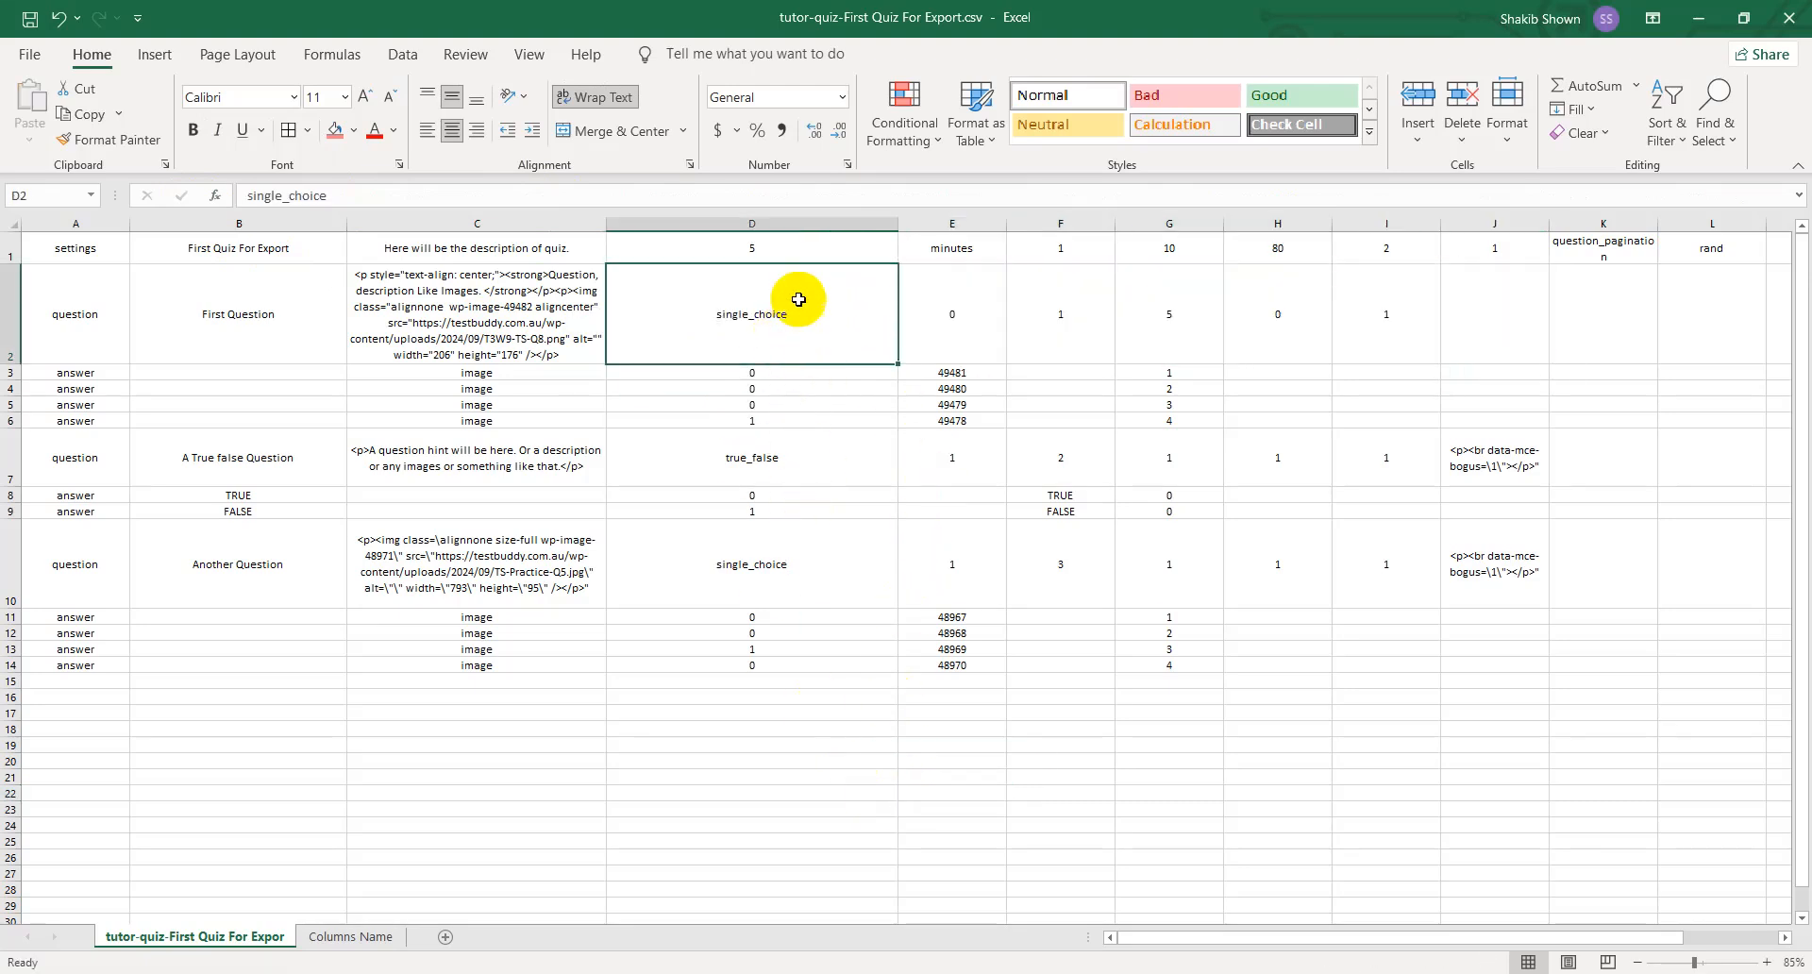
click(516, 312)
click(745, 316)
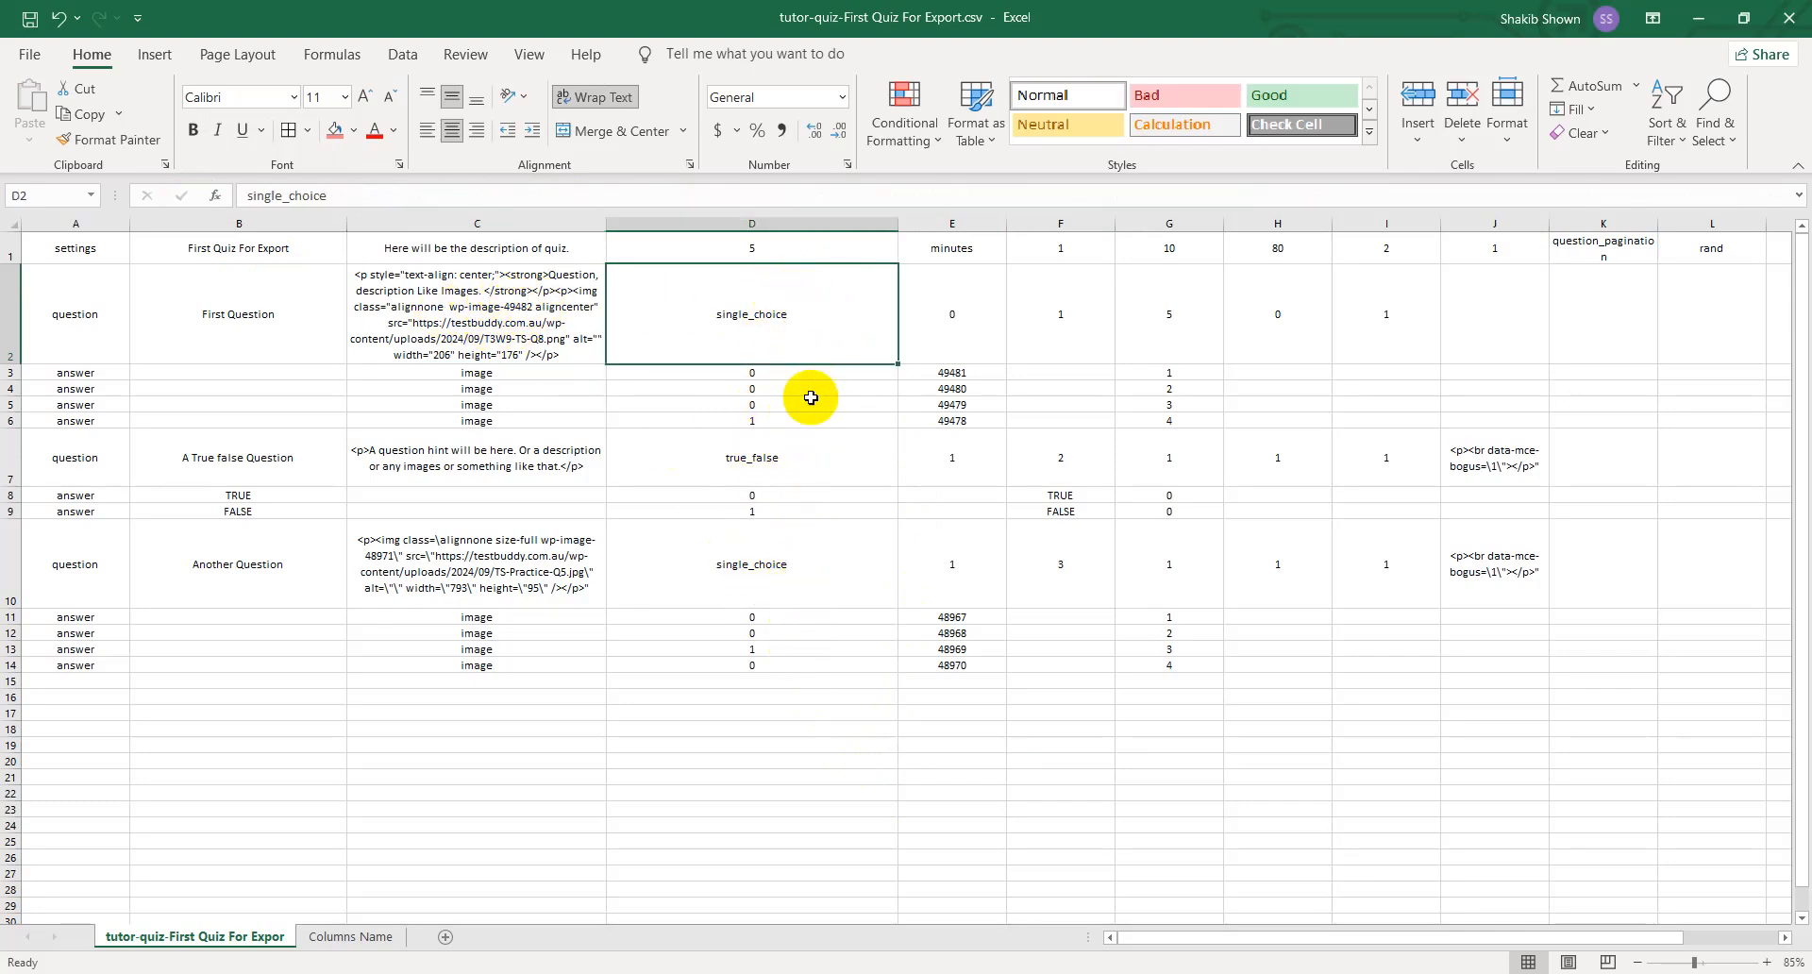
click(958, 314)
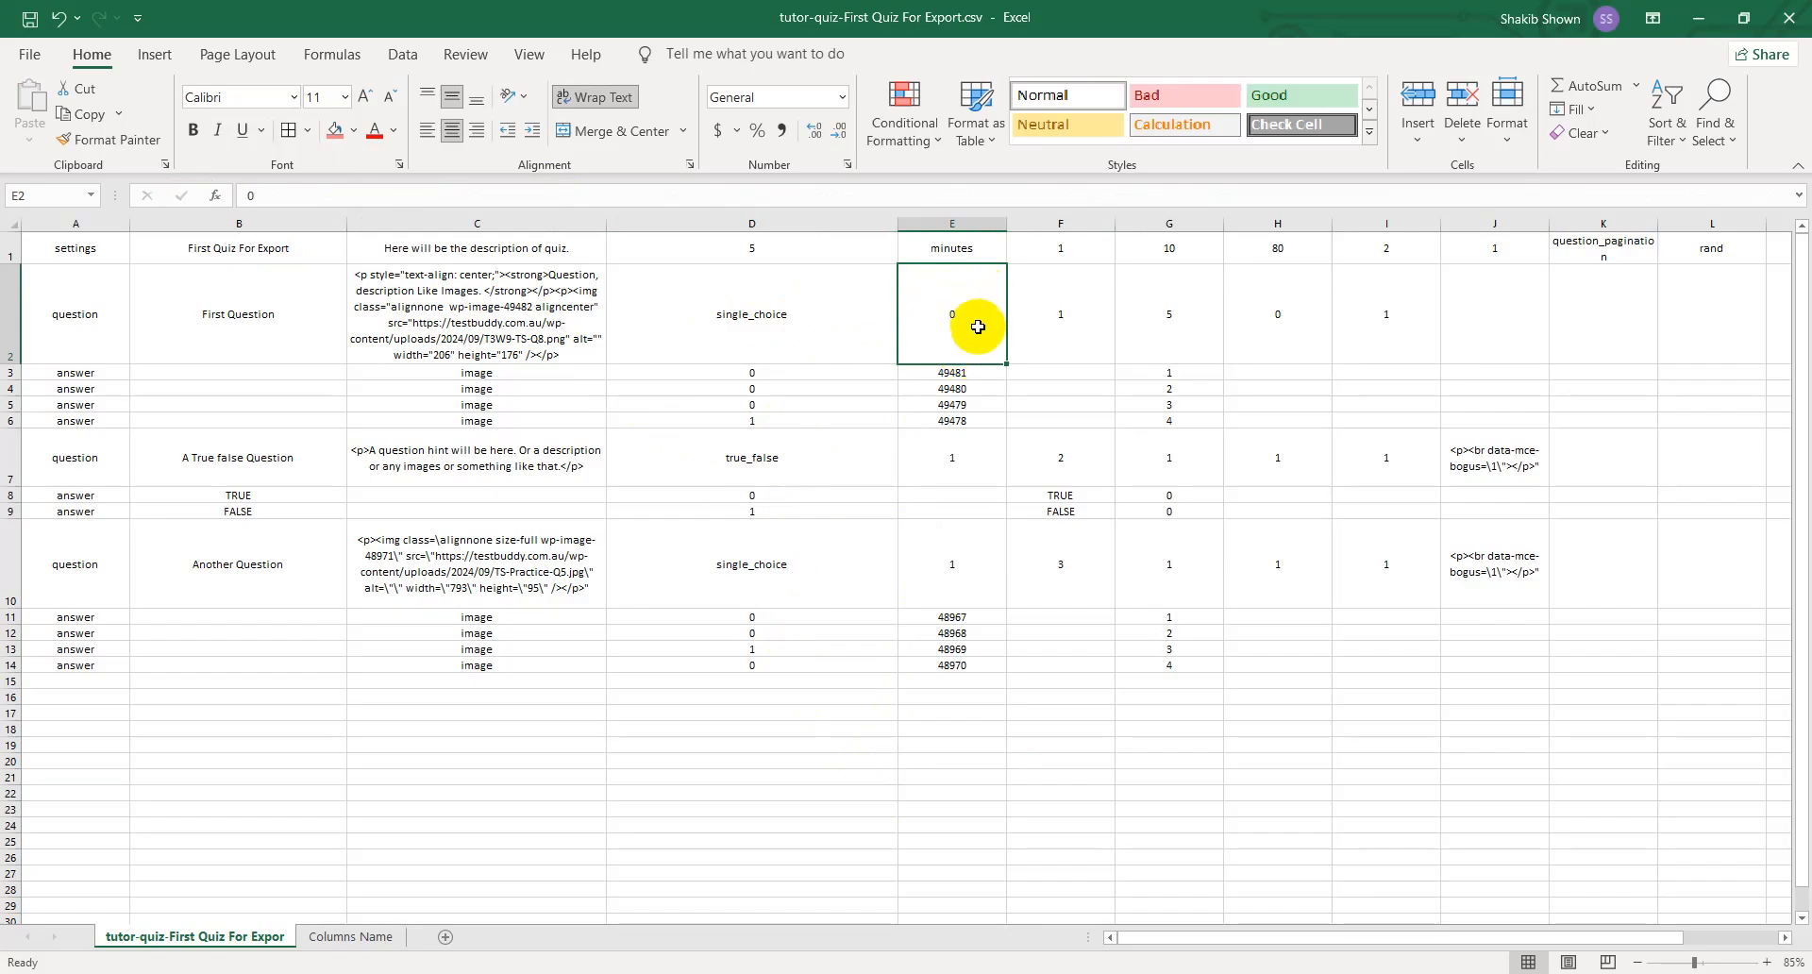
drag(1296, 5, 2, 340)
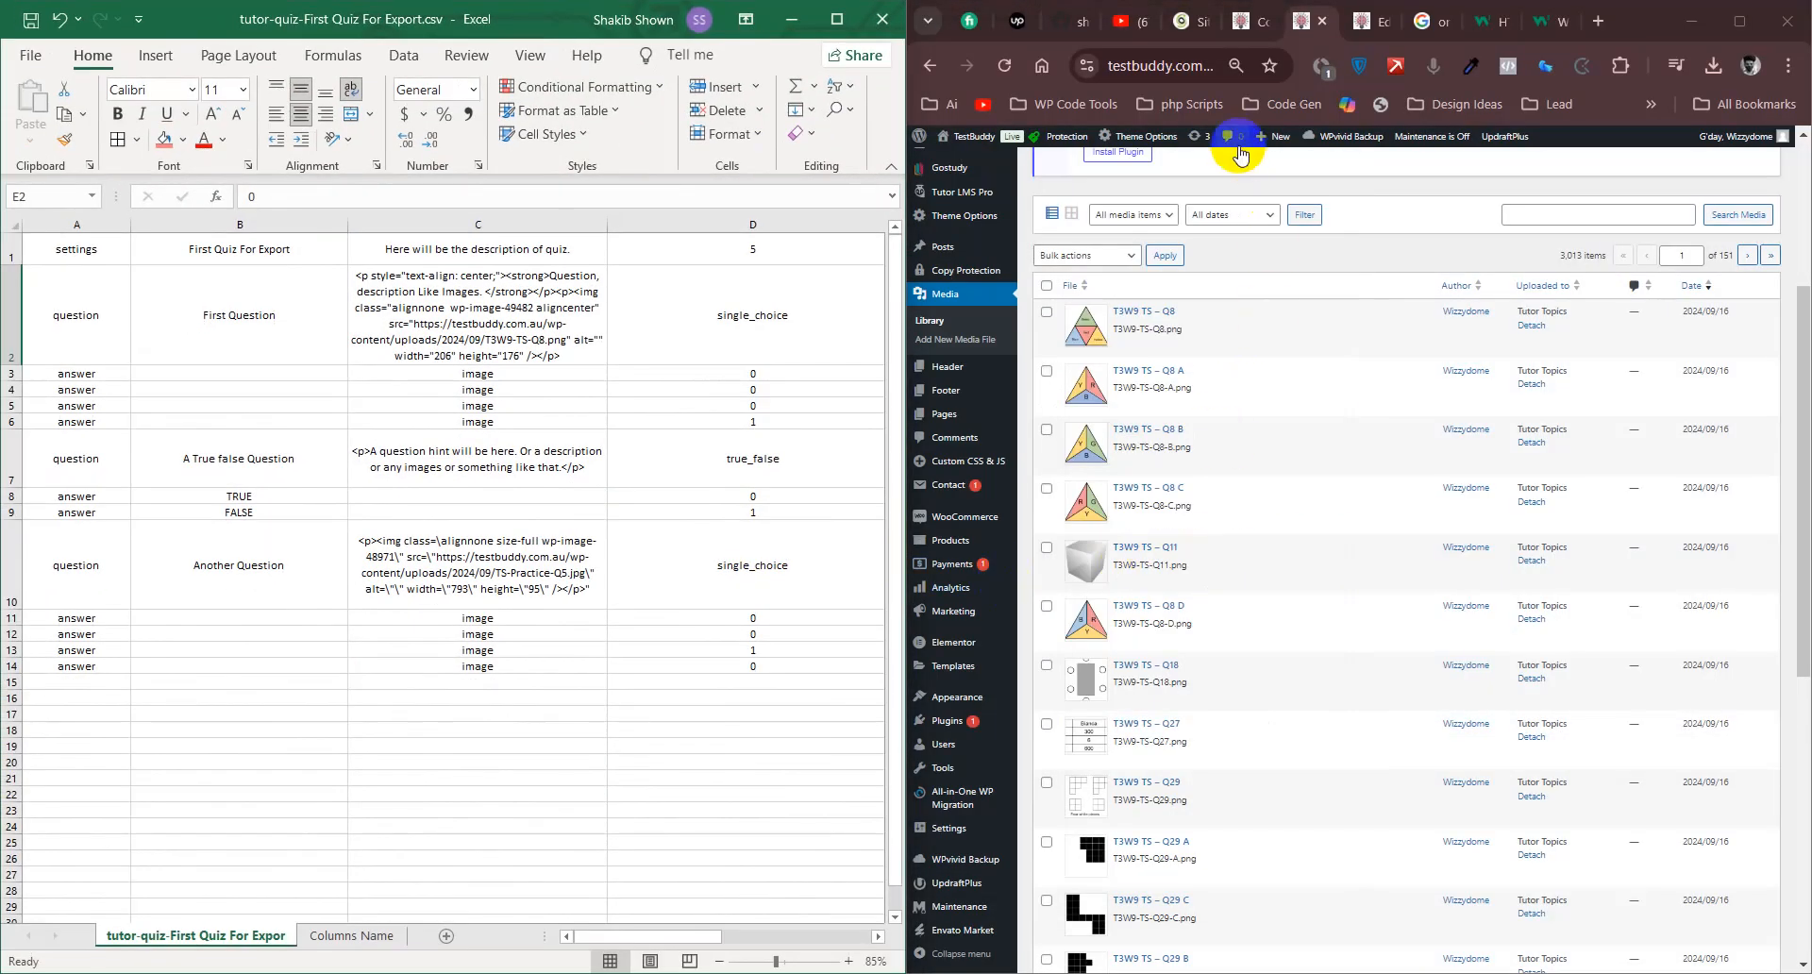
click(1360, 37)
scroll(1336, 506, up, 6)
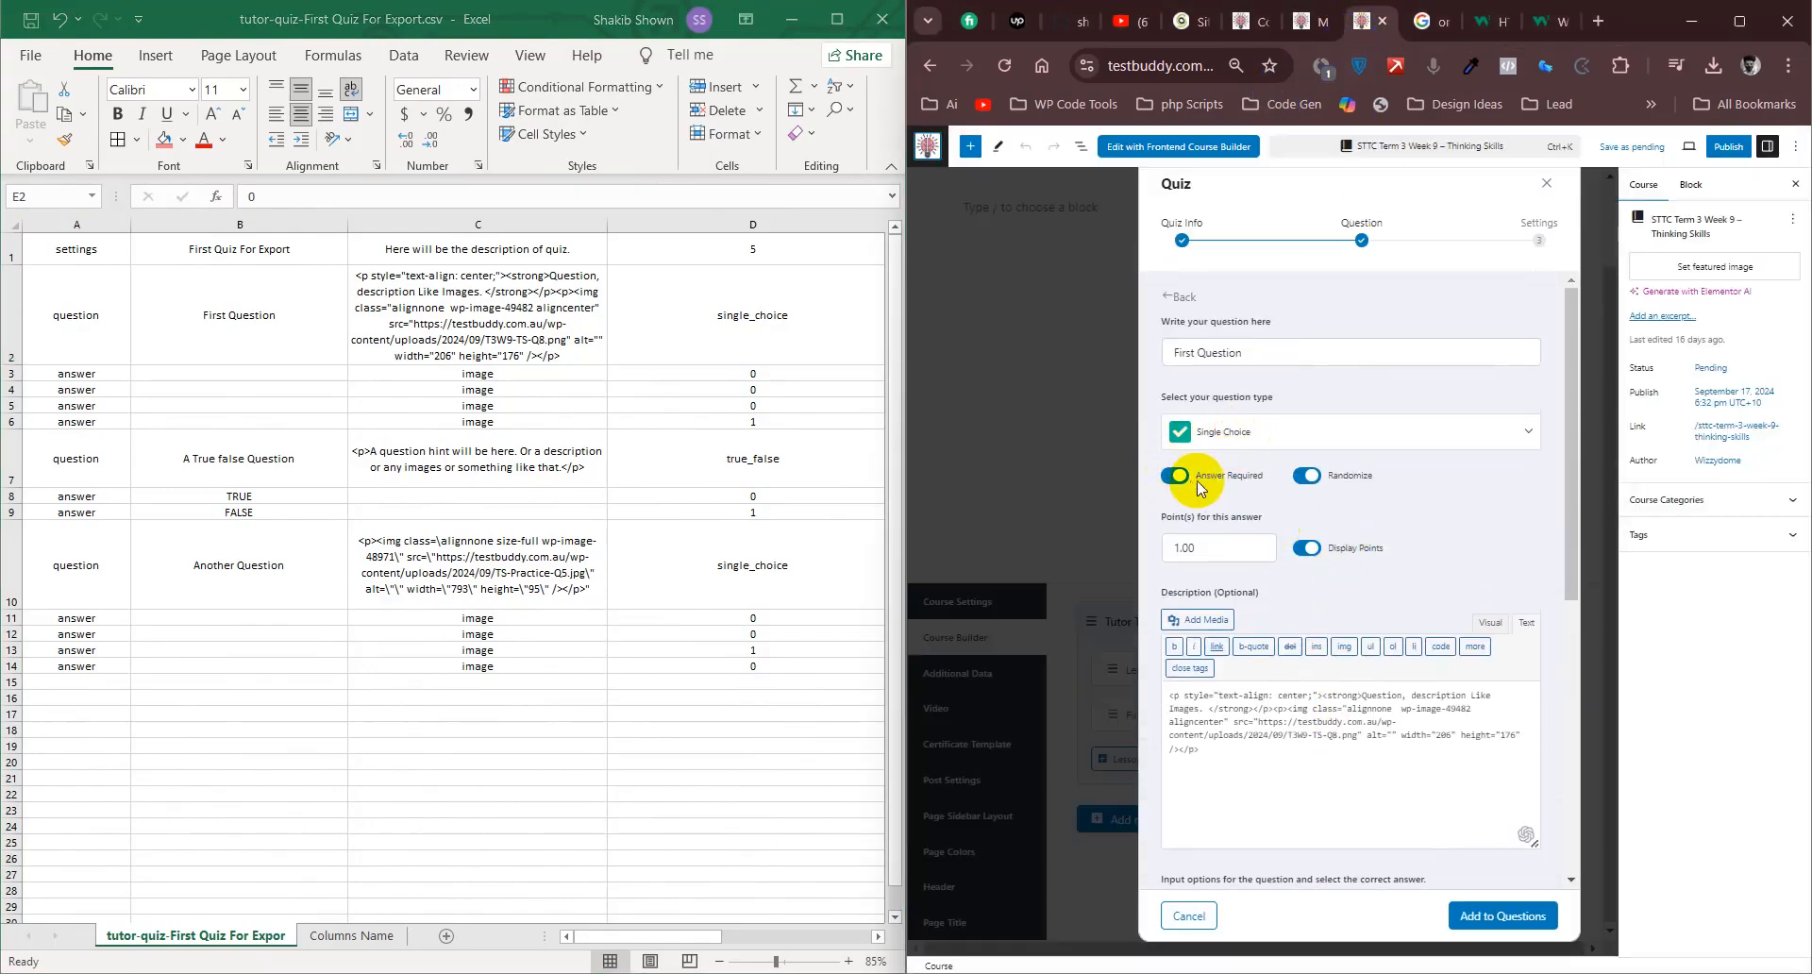
- Review the true/false question's values in D7:F7 in the maximized sheet, and return the sheet beside the quiz editor
click(836, 19)
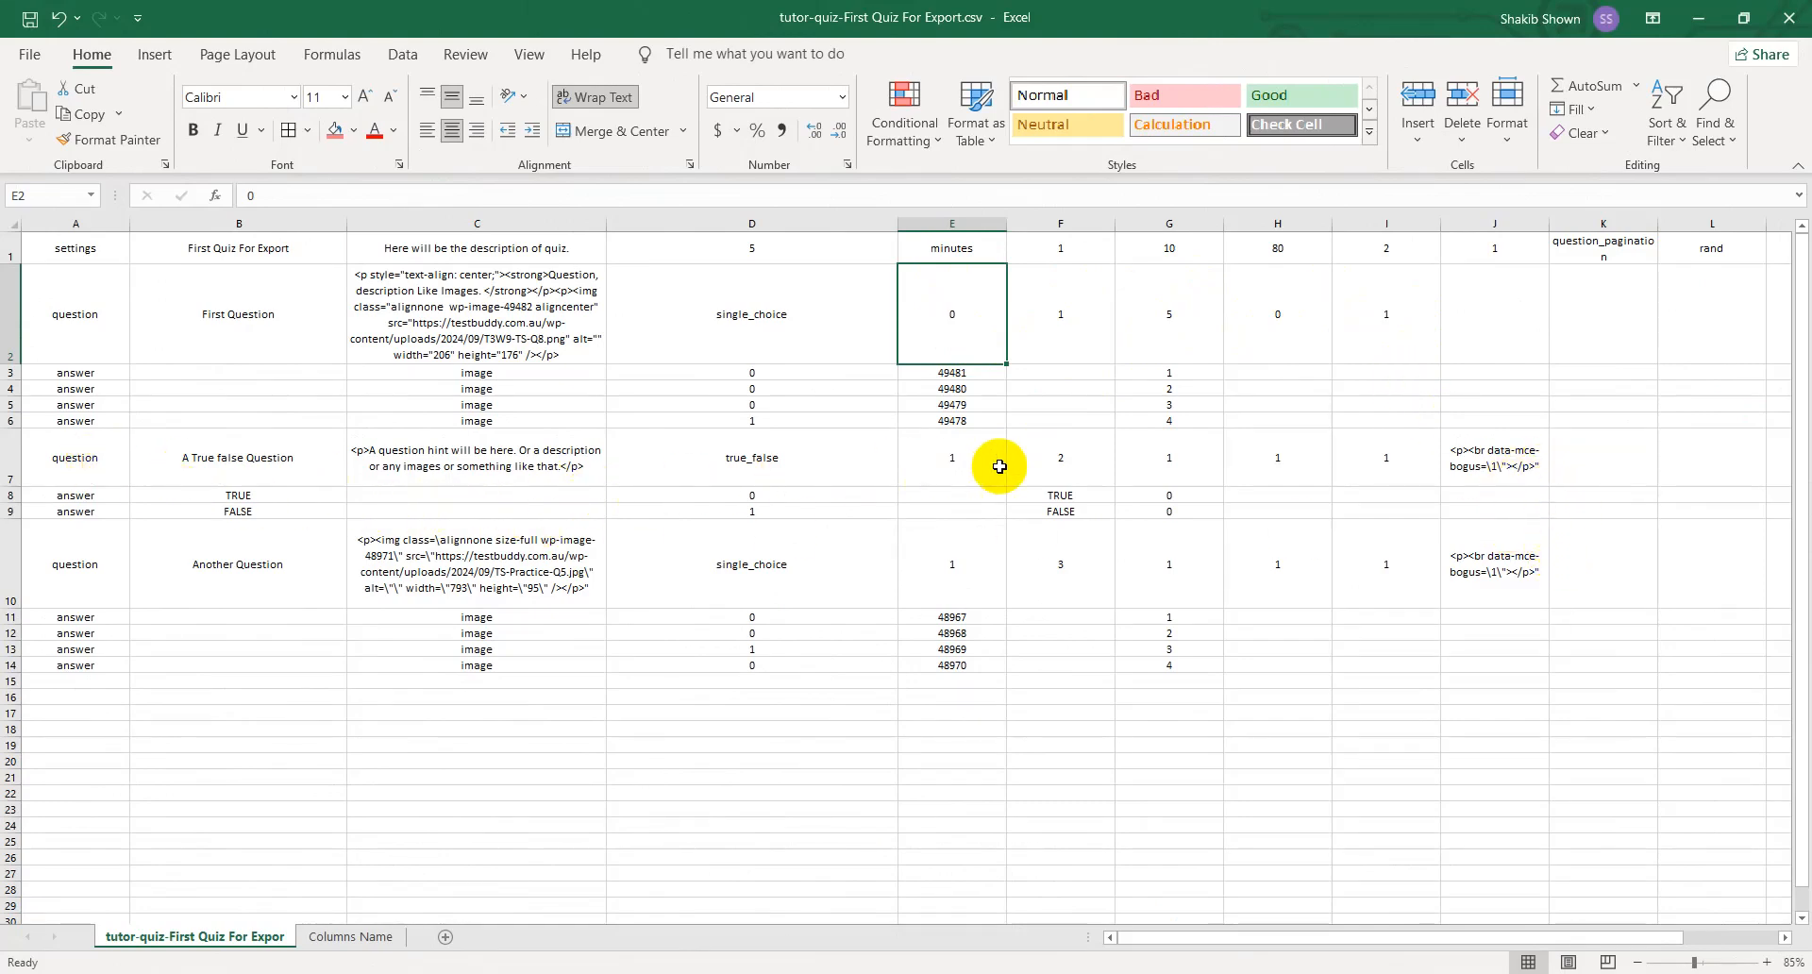
click(761, 470)
click(966, 456)
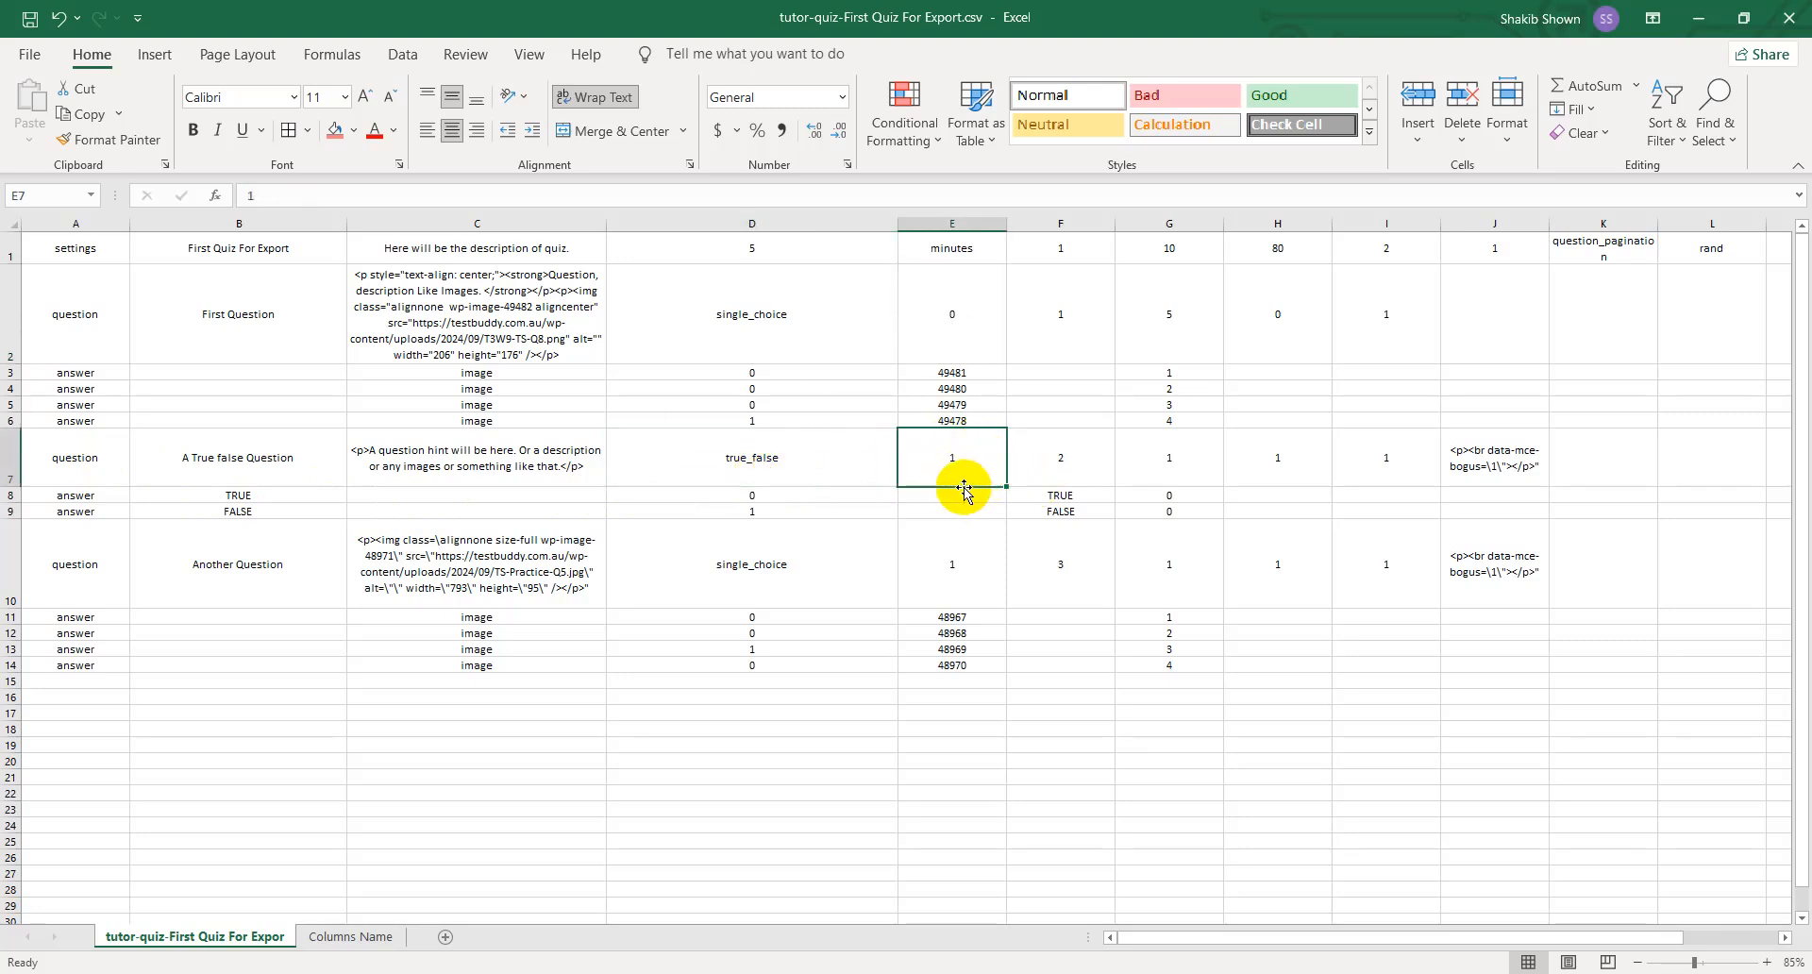
click(1060, 463)
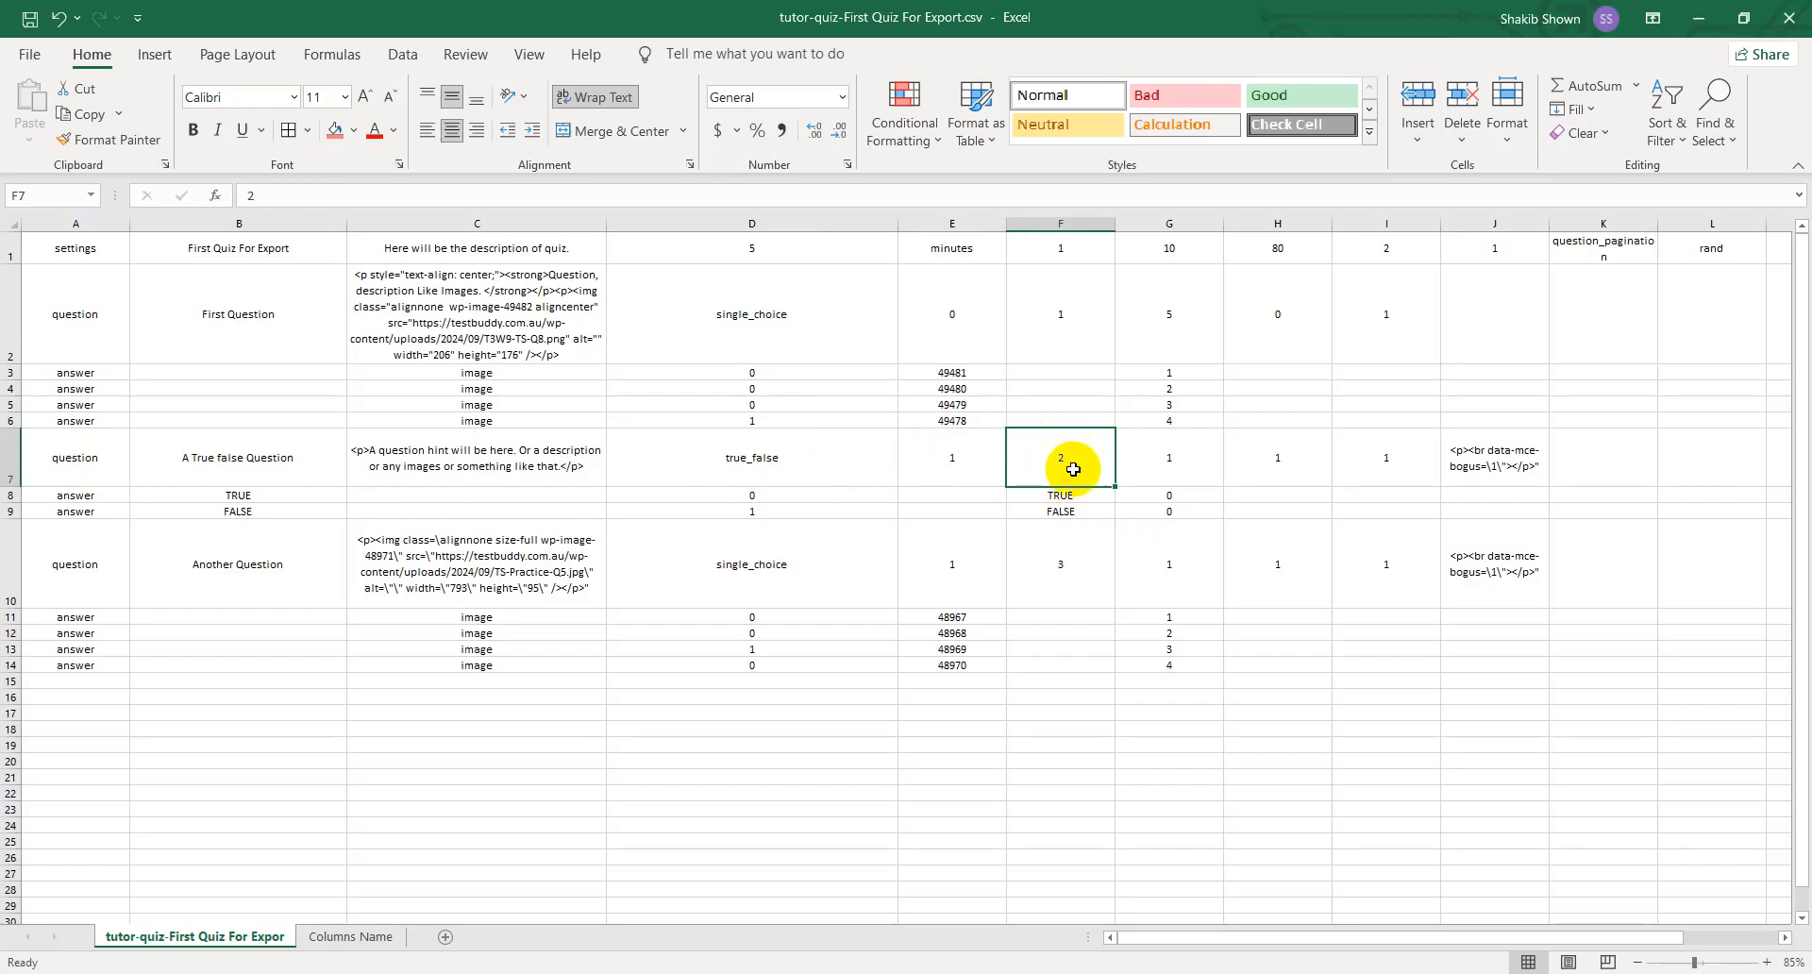
drag(1406, 8, 8, 526)
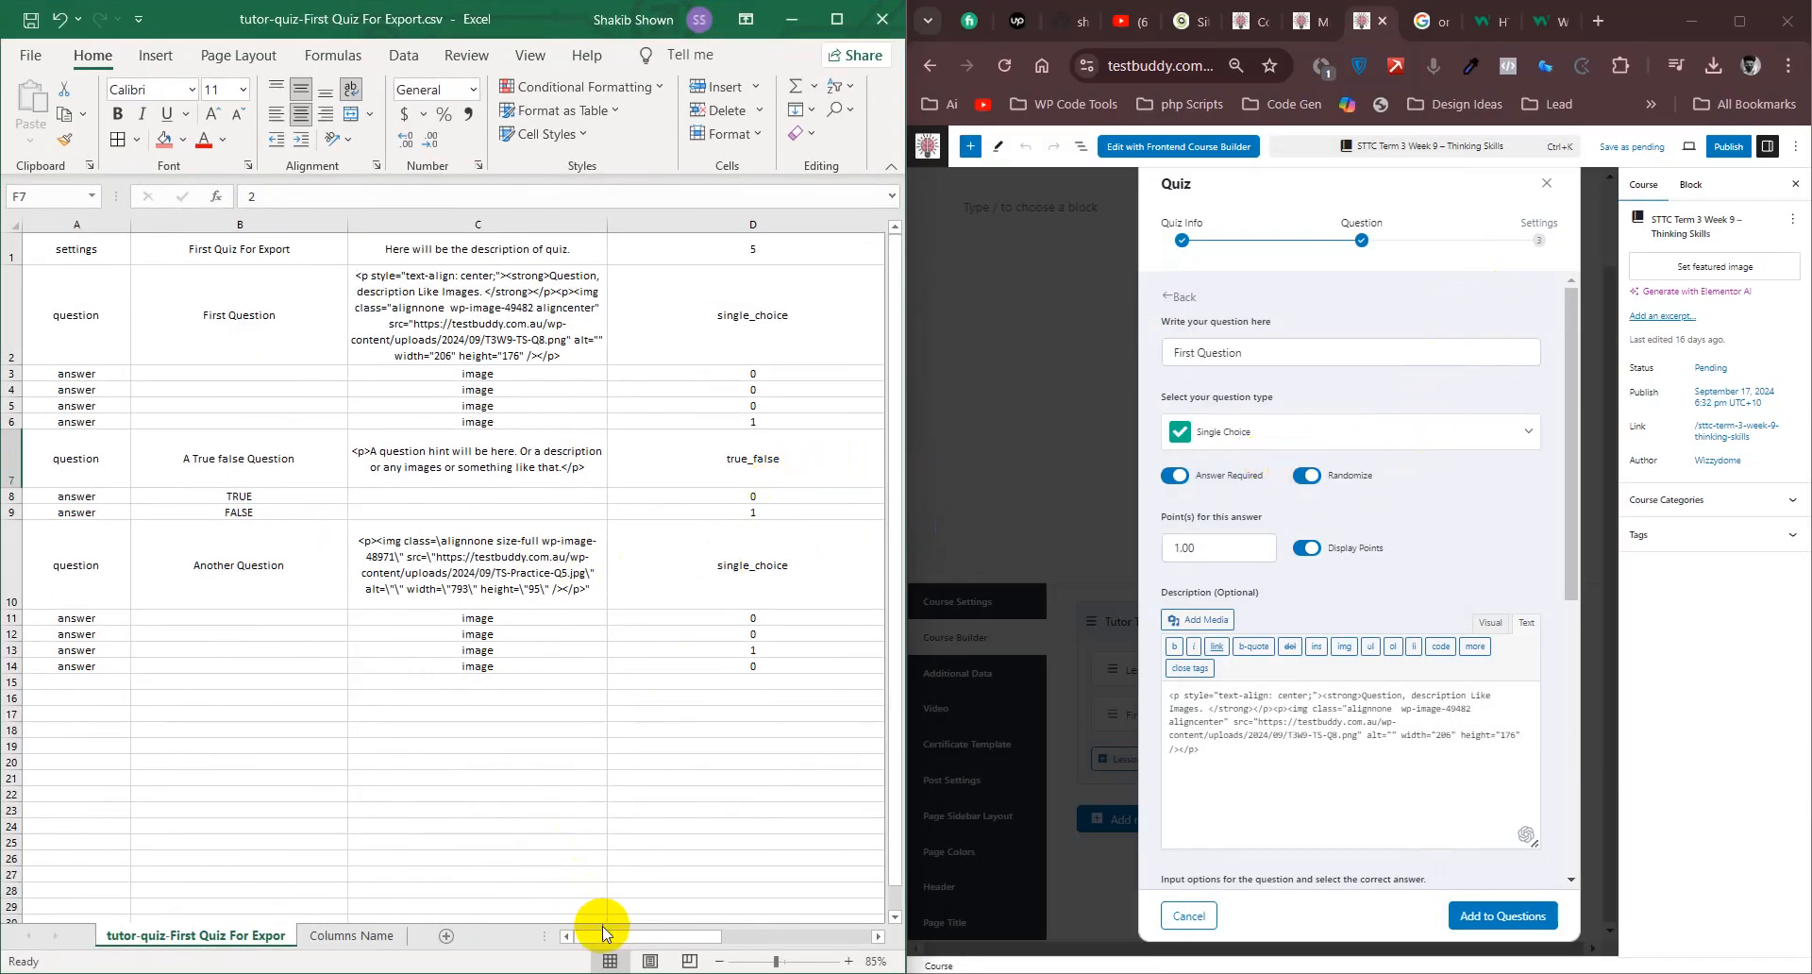
- Check the true/false question's values in G7 and H7 against the question settings in the quiz editor
drag(604, 935, 670, 949)
click(592, 456)
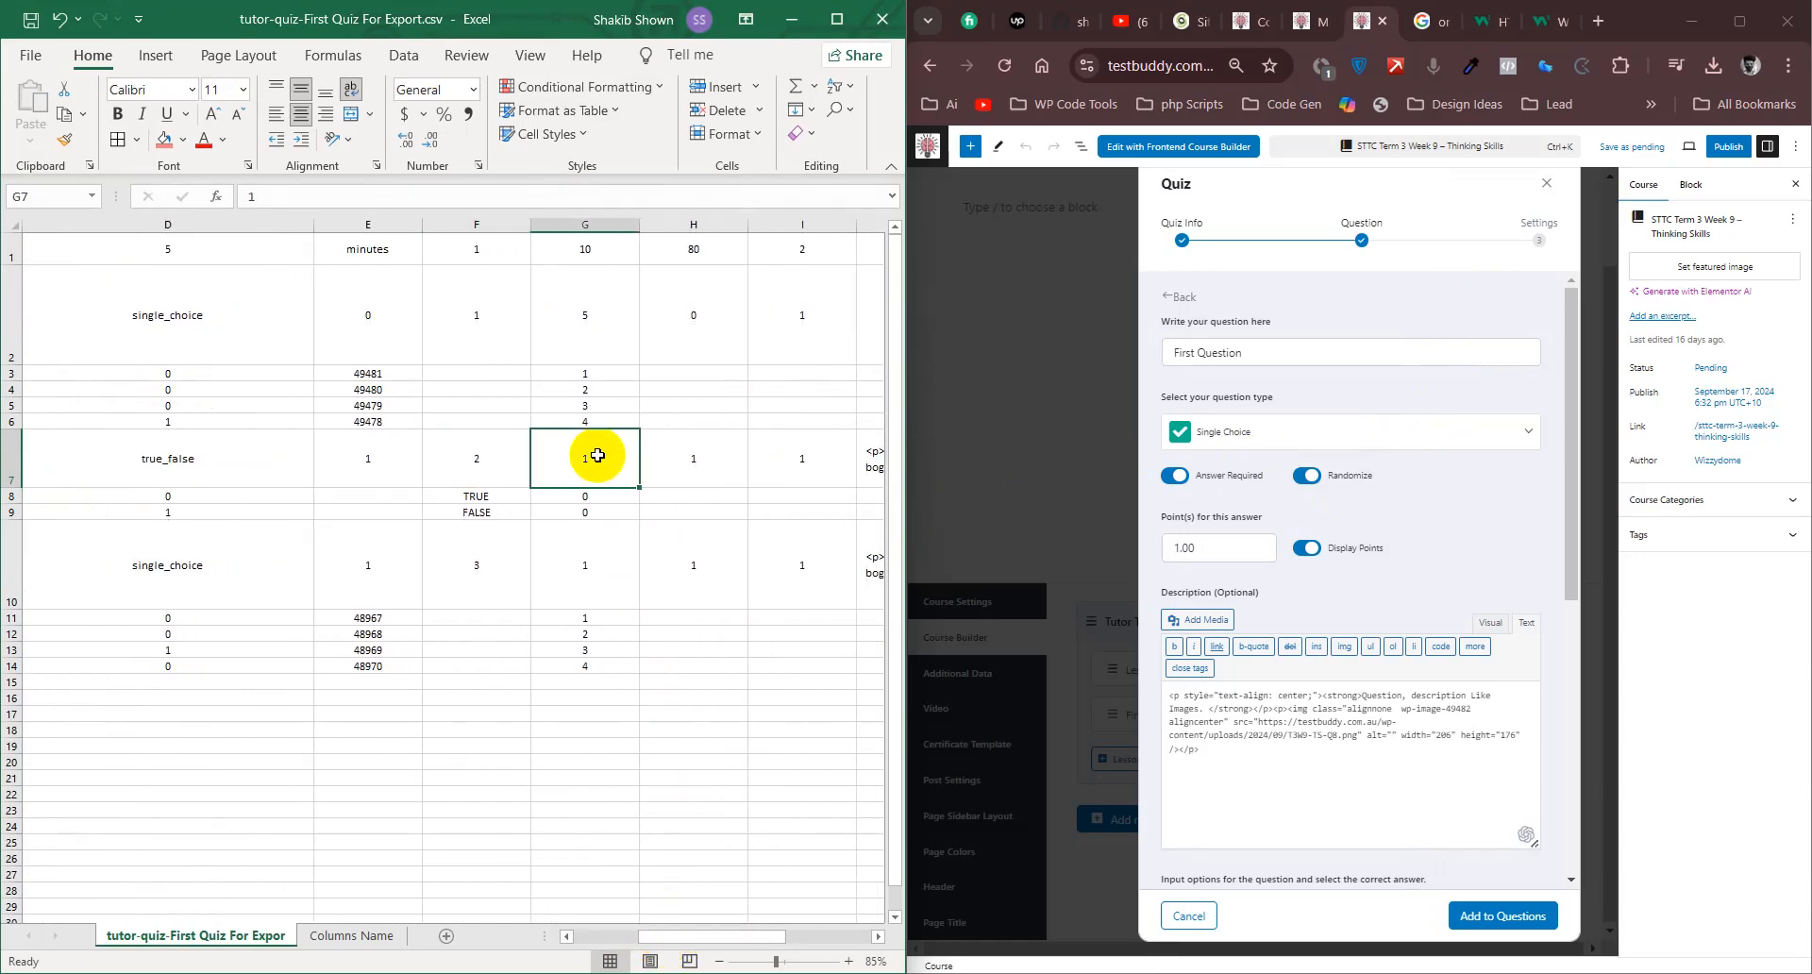
click(706, 460)
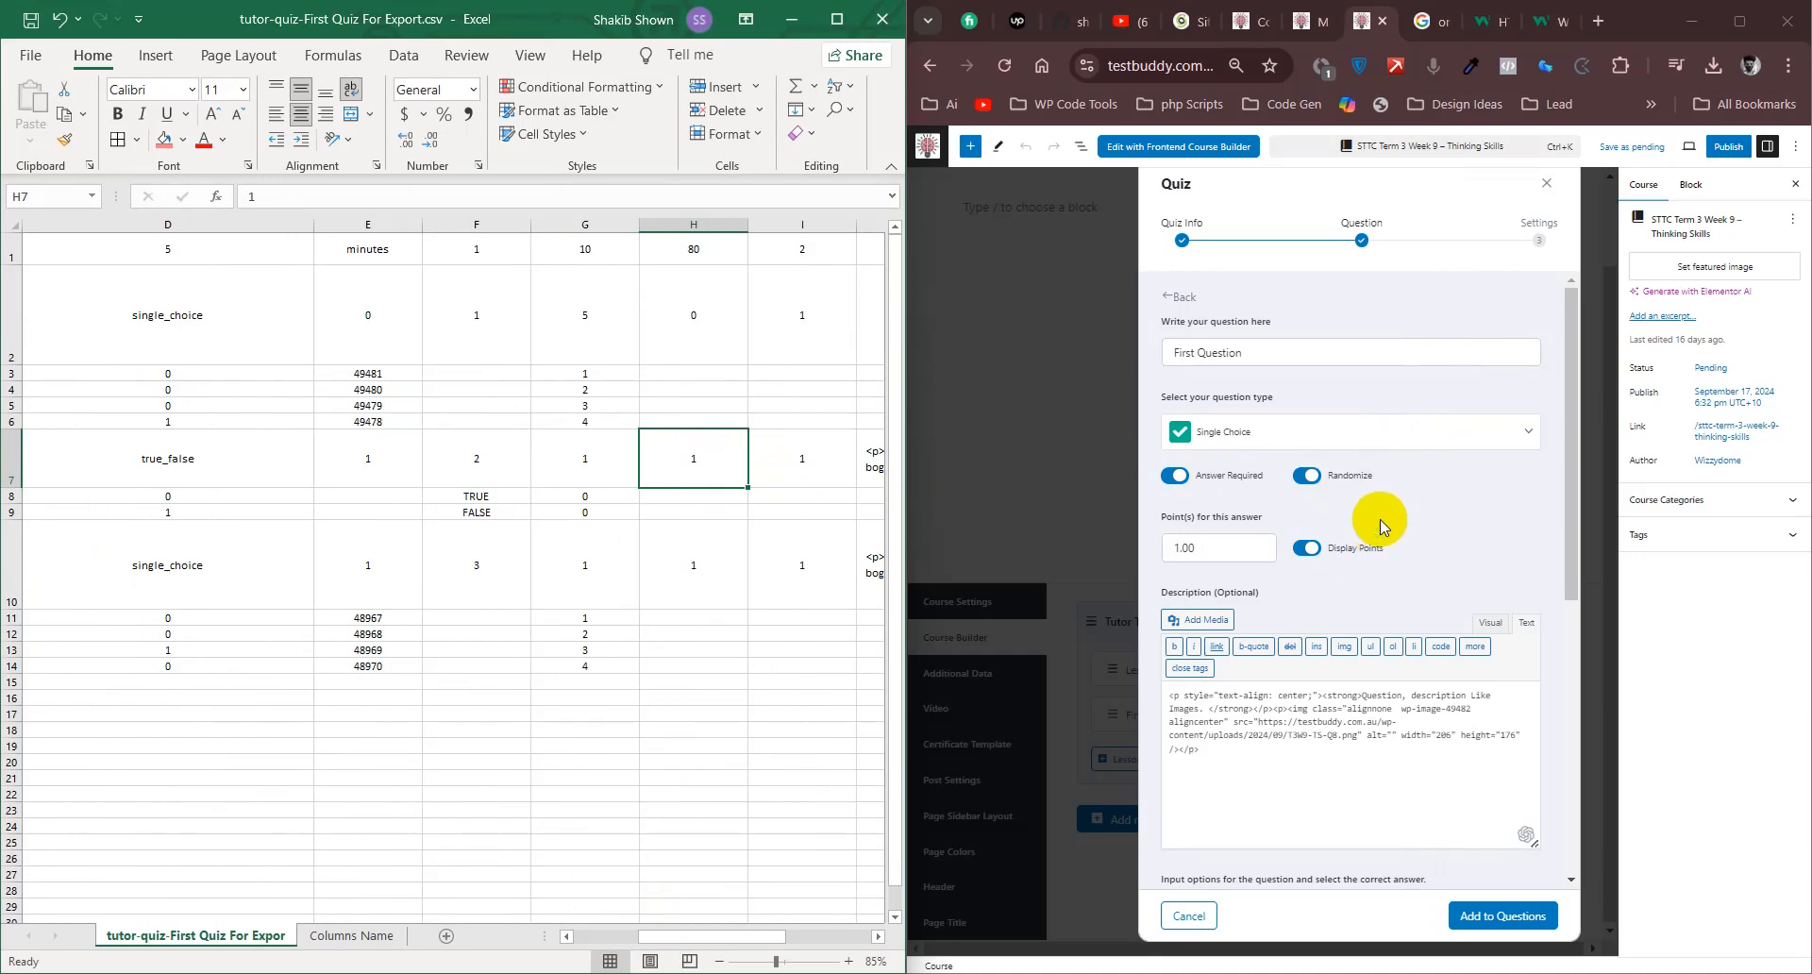
- Match the Answer Explanation field in the quiz editor to column J, inspecting J7, J10 and J2 with the sheet maximized
drag(748, 935, 756, 938)
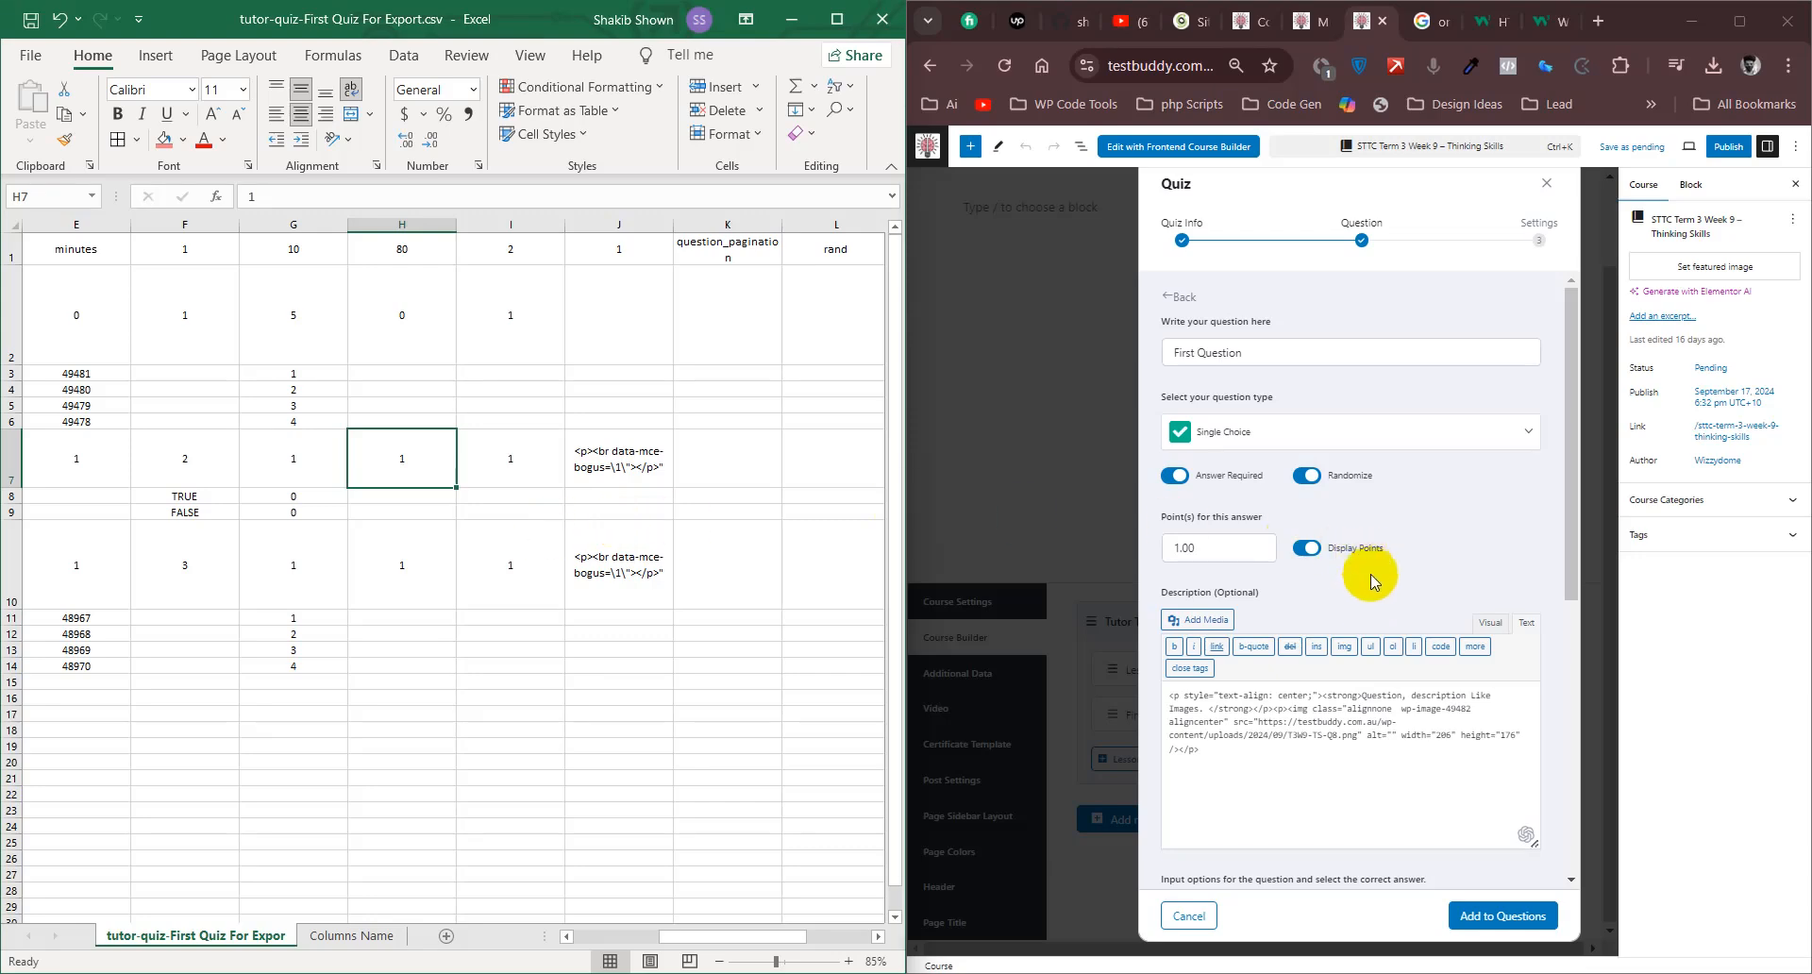
scroll(1368, 580, down, 5)
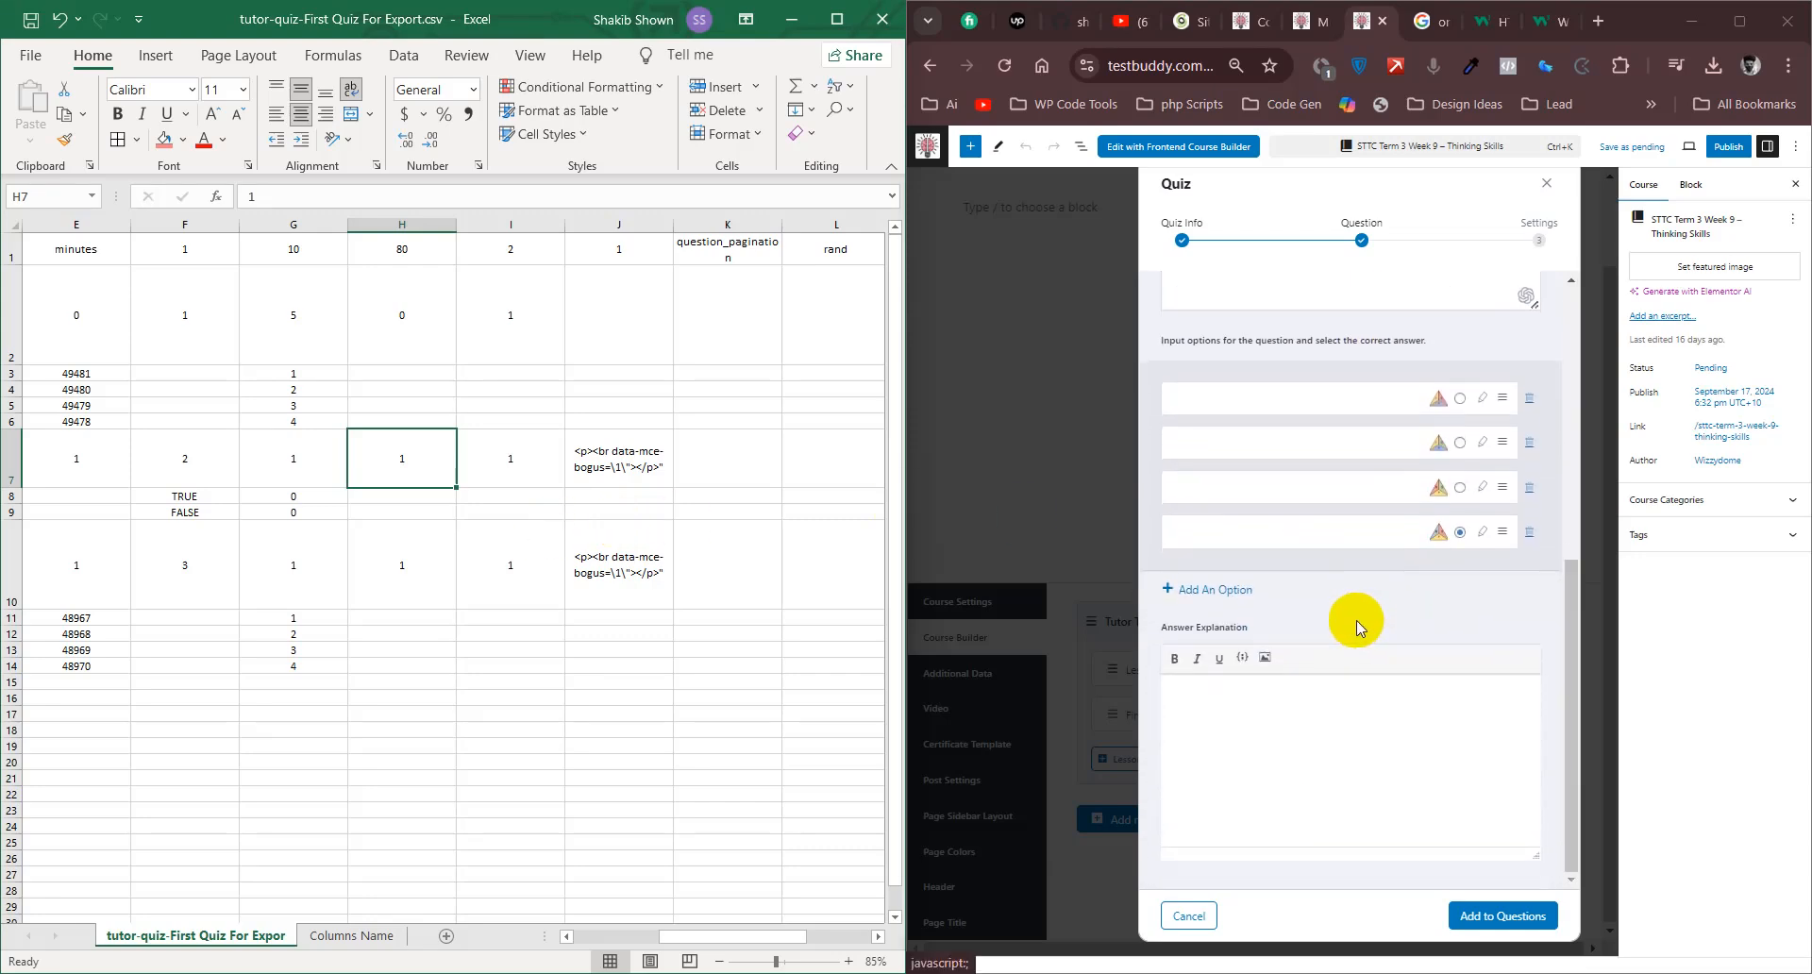
scroll(1358, 604, up, 3)
scroll(1349, 370, up, 1)
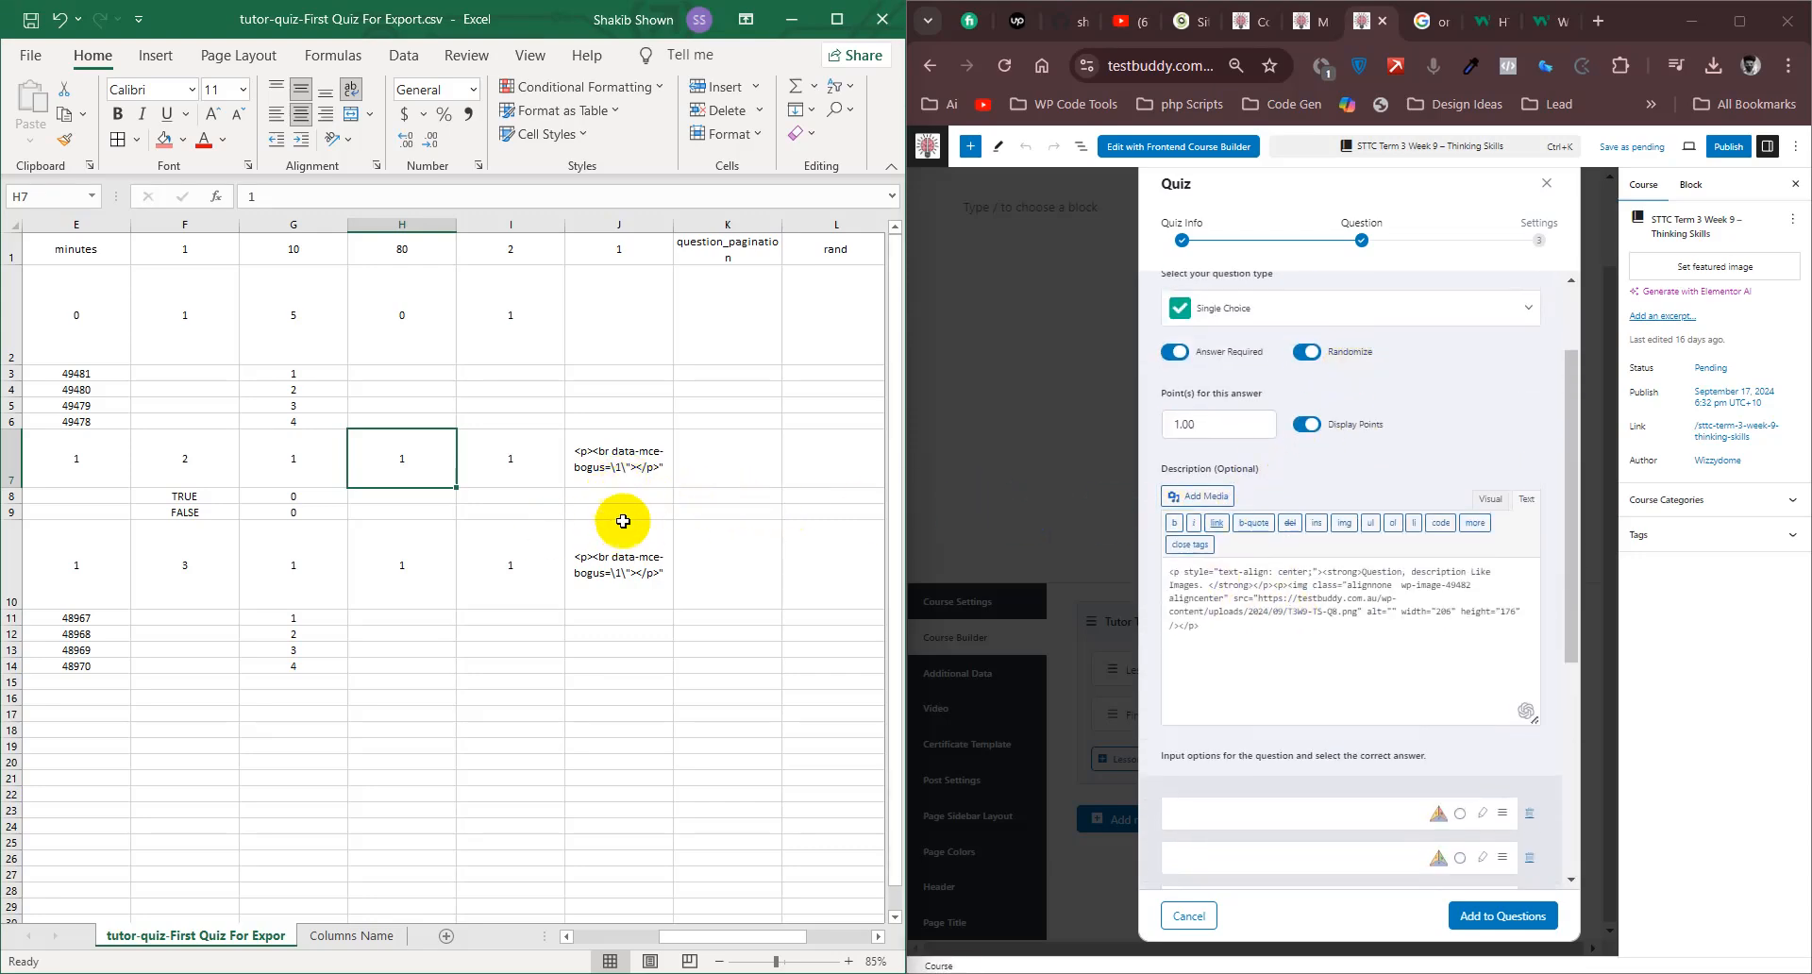
click(645, 487)
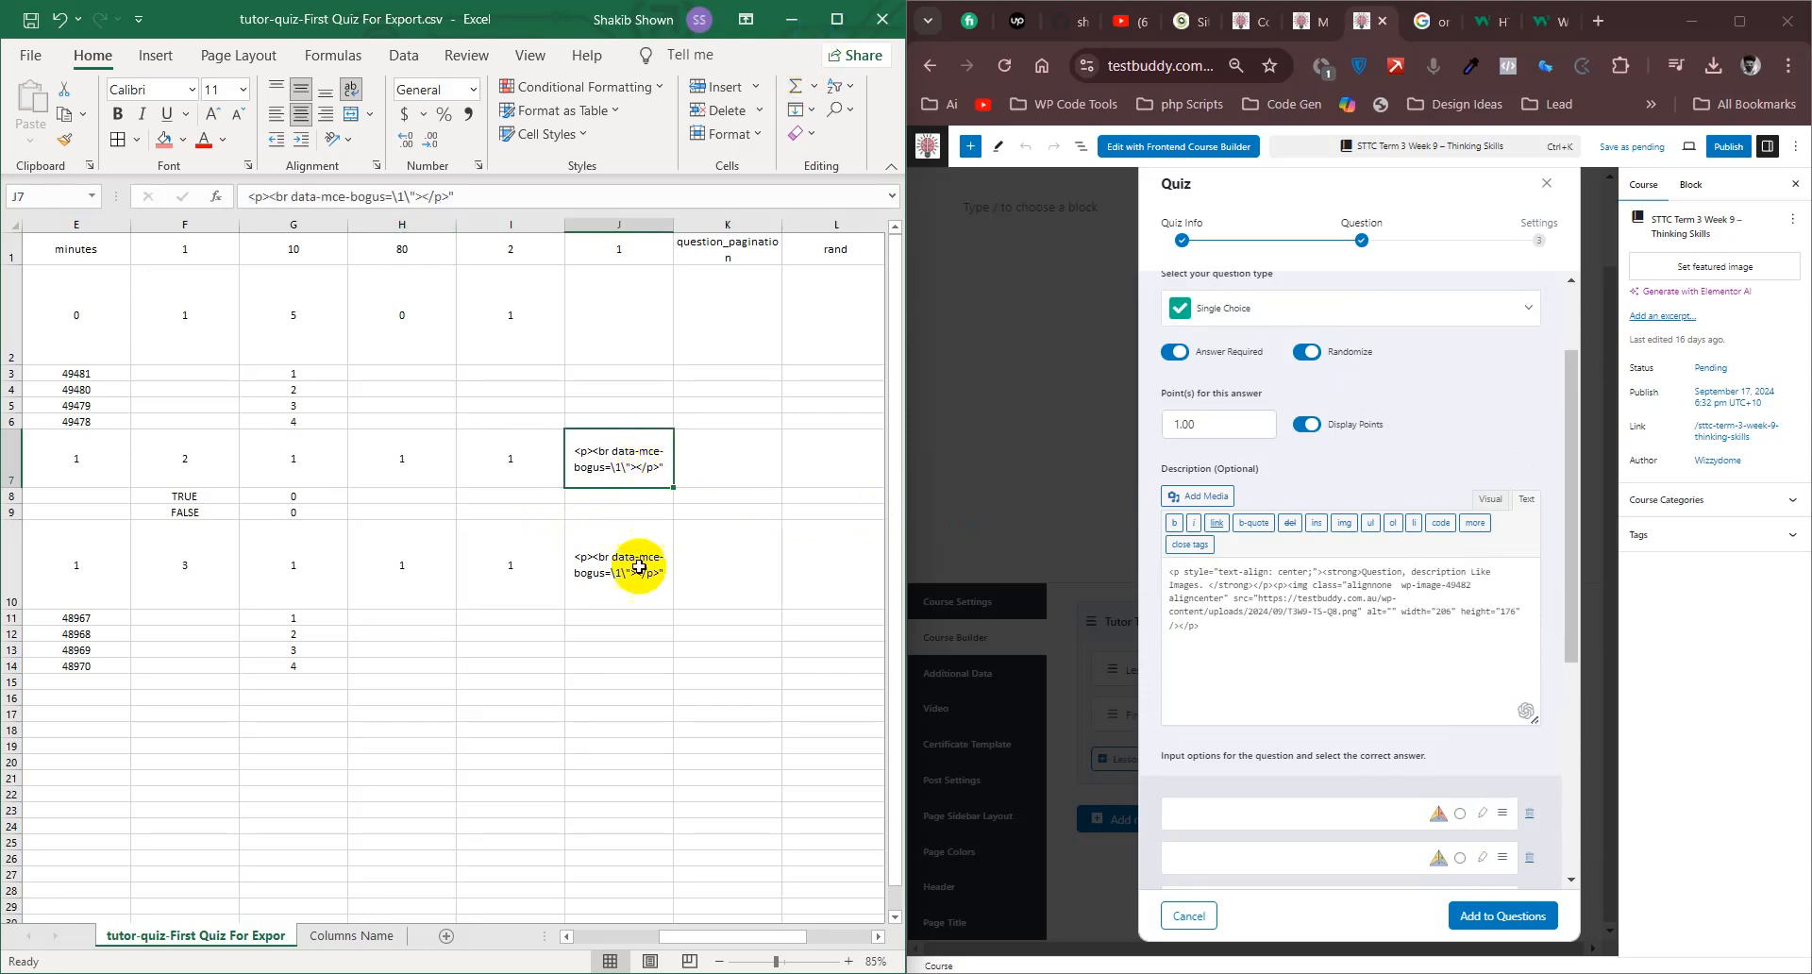
click(651, 574)
click(829, 31)
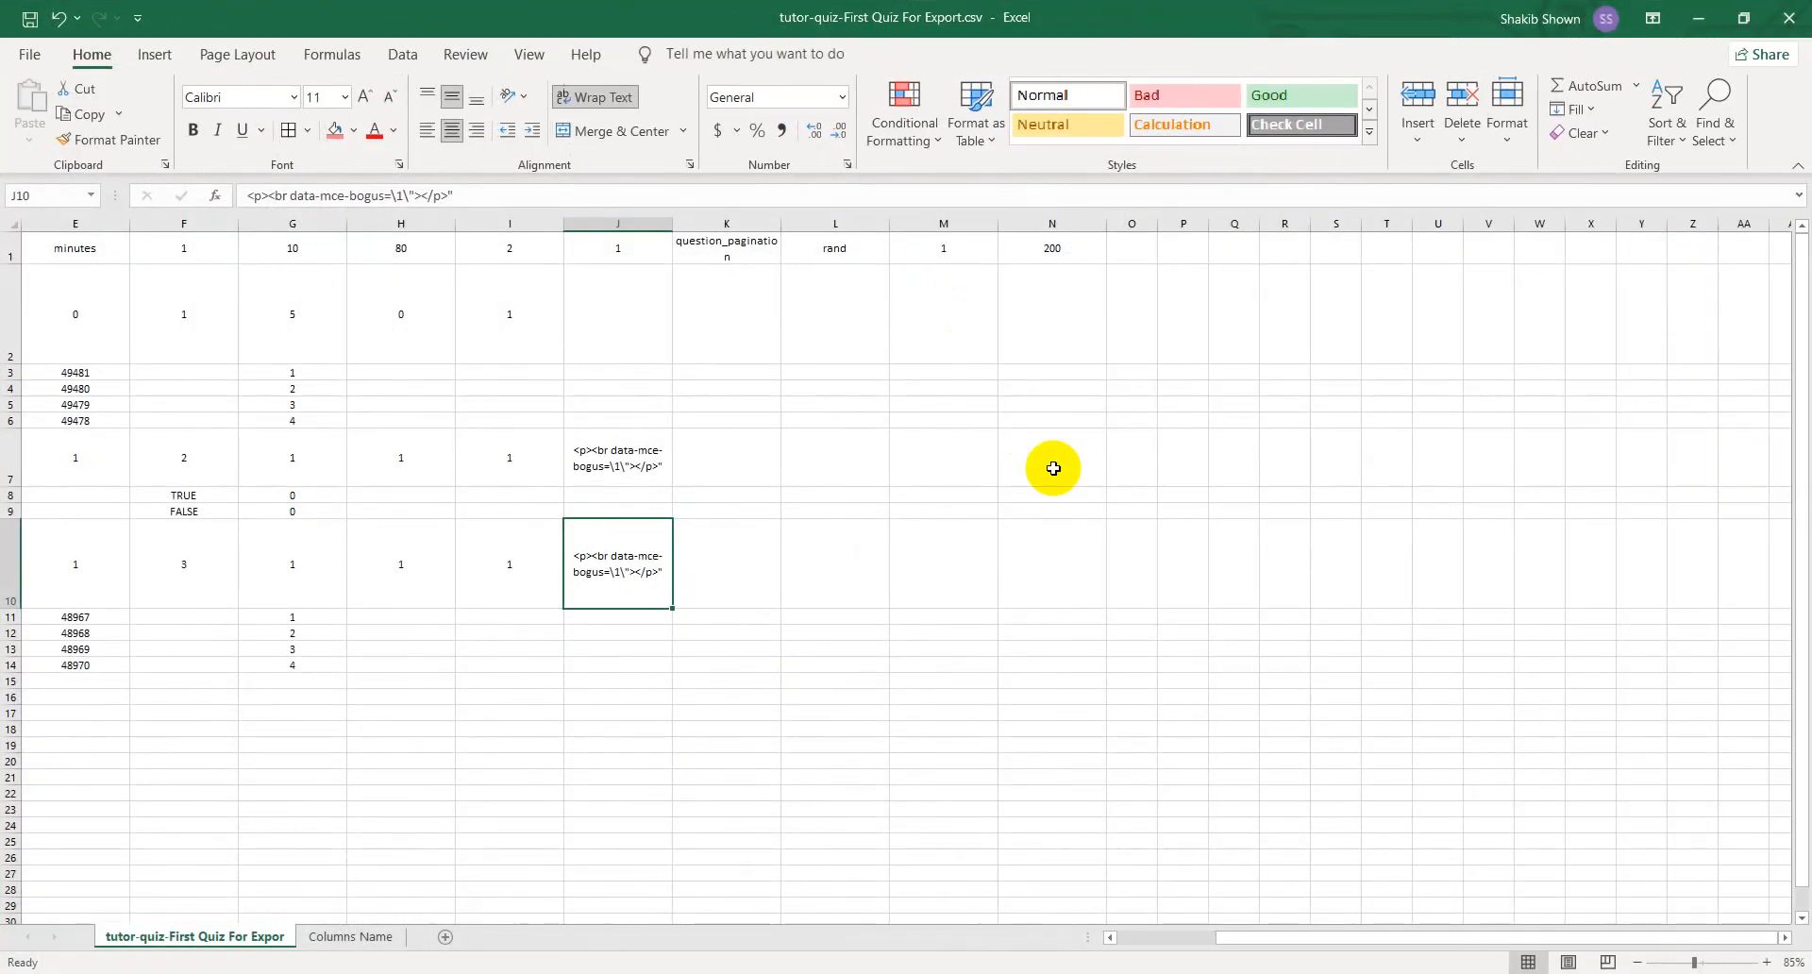
drag(1261, 937, 1126, 953)
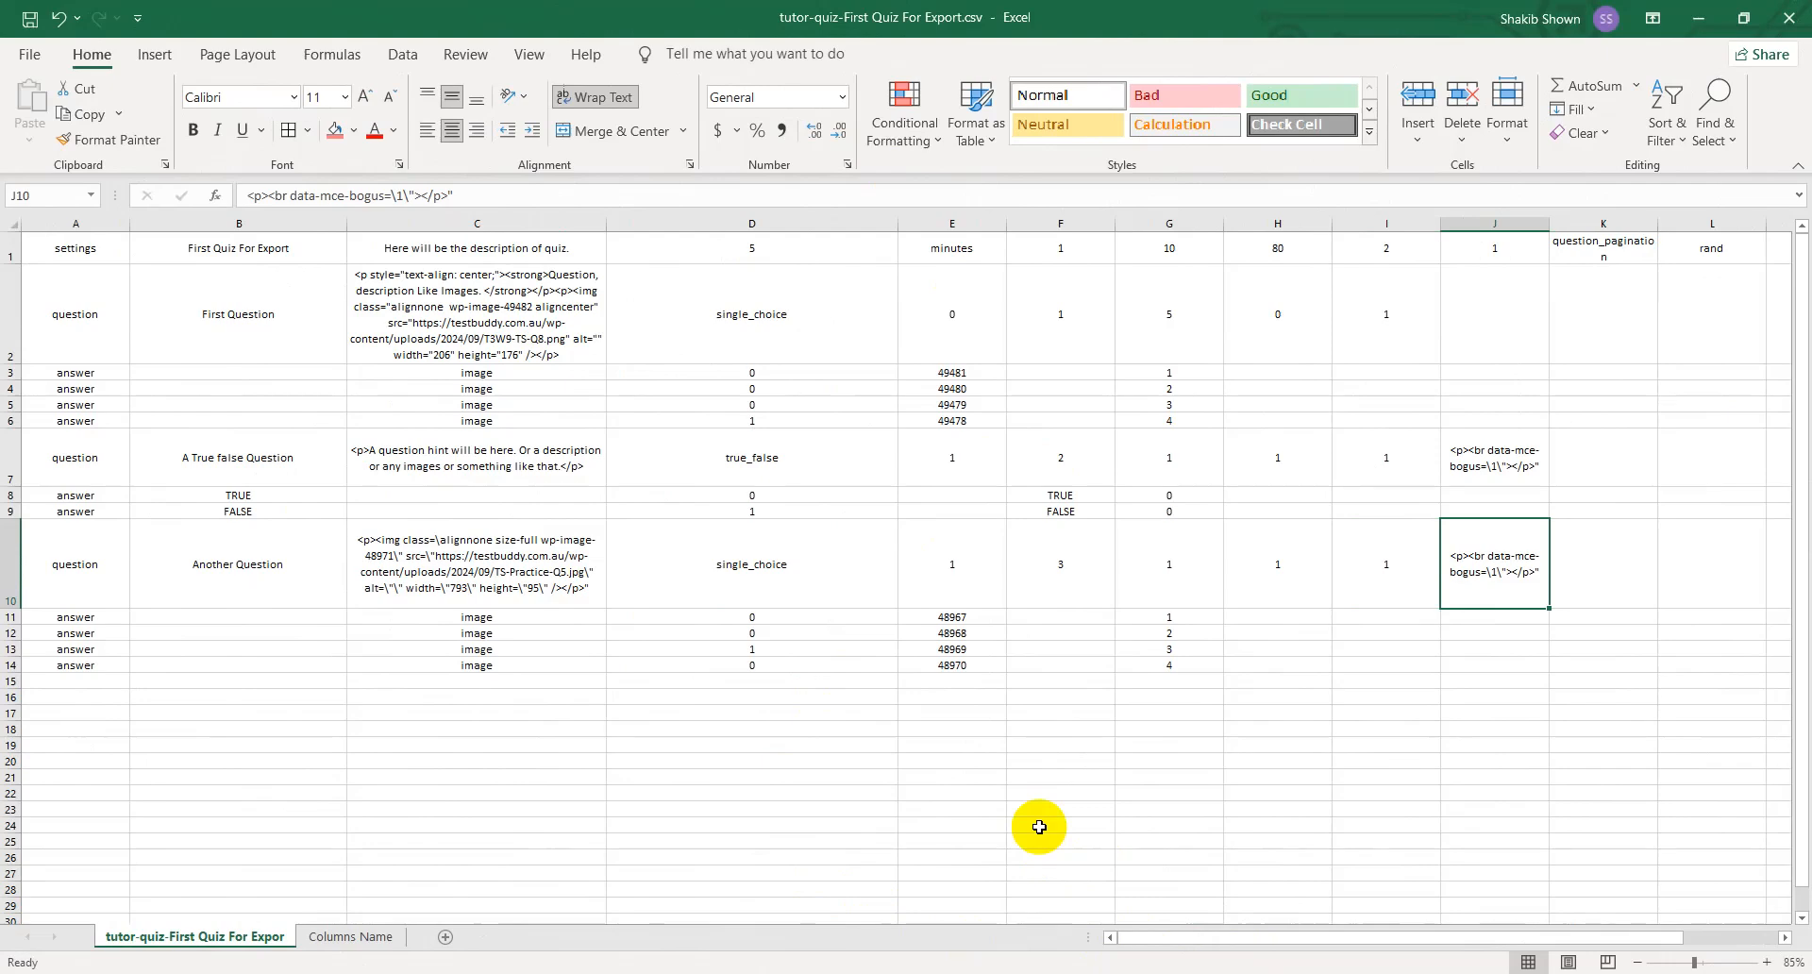
click(1465, 332)
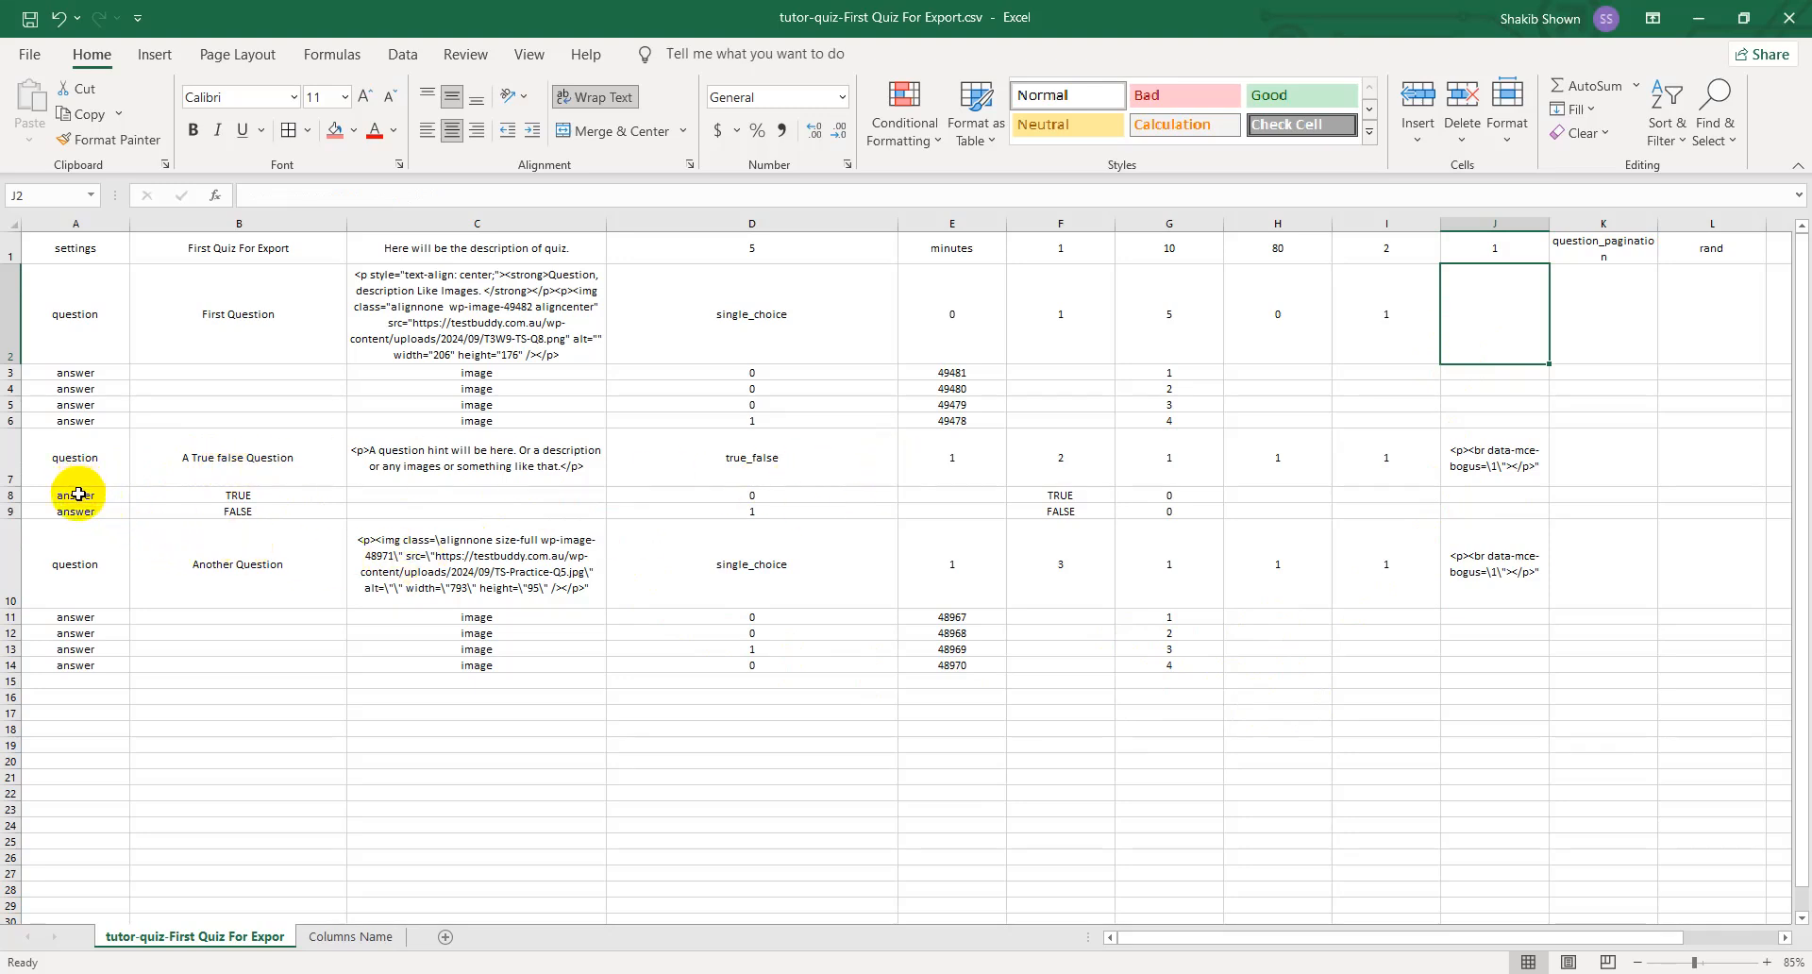
- Review the answer row labels in A8:A9 and compare the answer titles in B8:B9 with the blank ones in B3:B6
drag(78, 493, 79, 512)
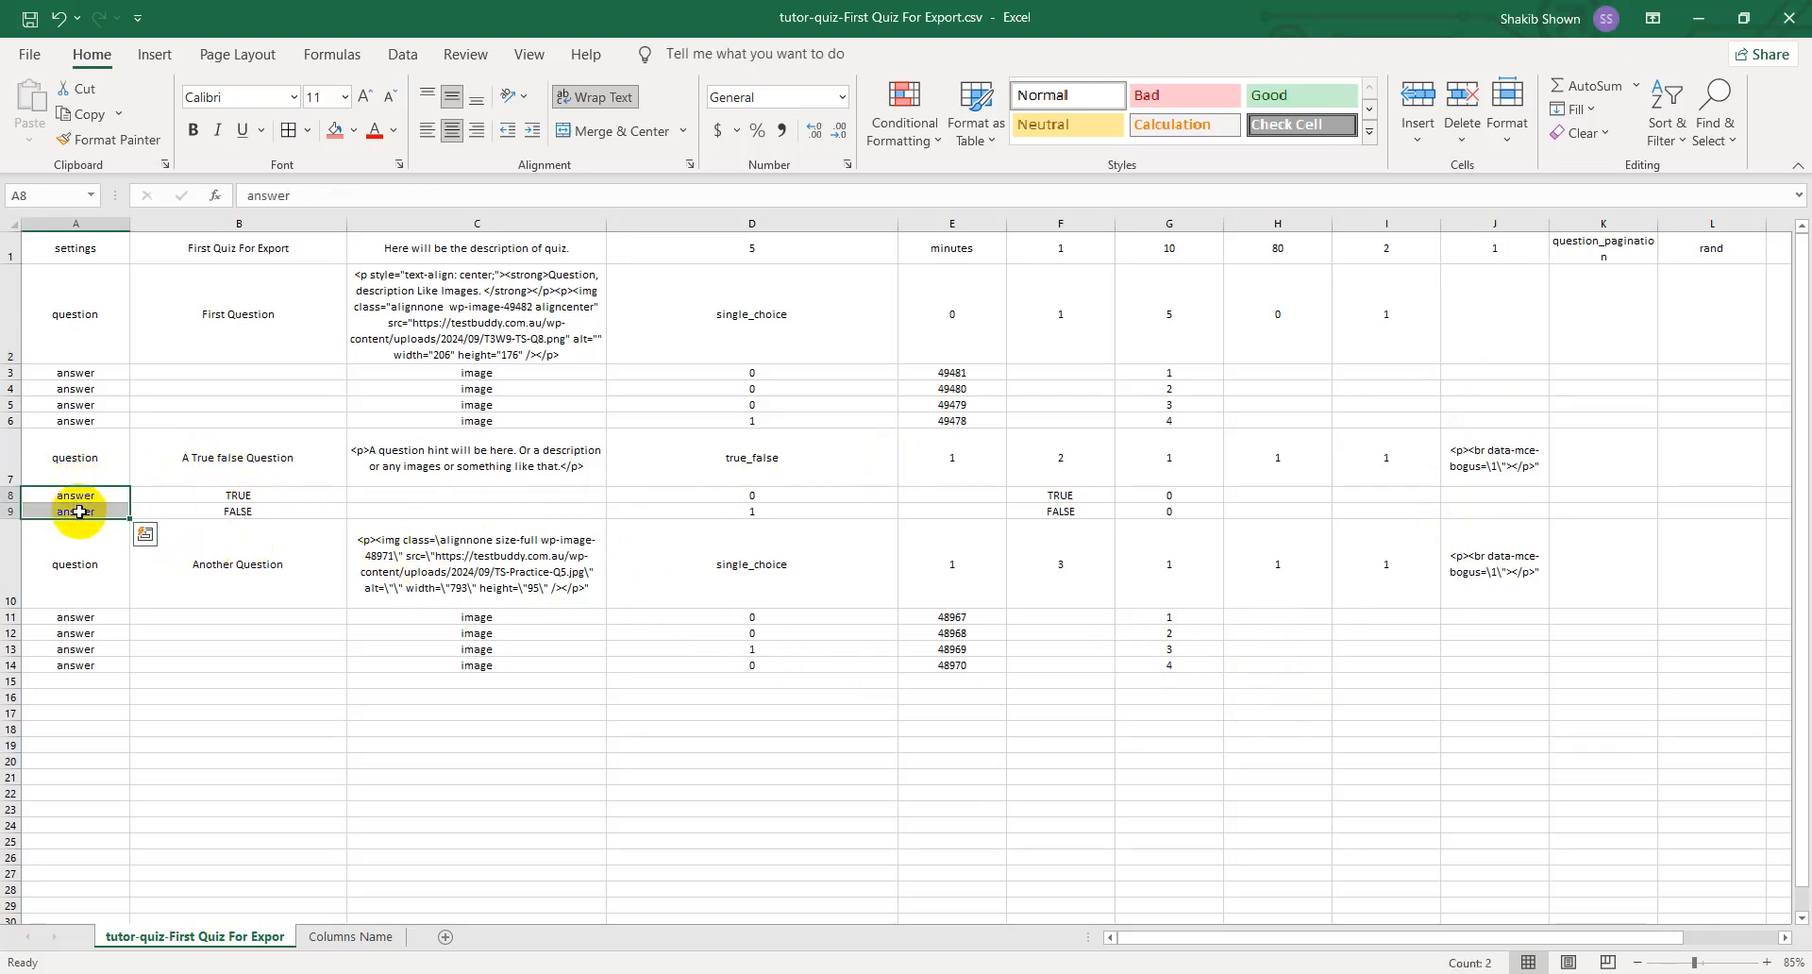
click(396, 727)
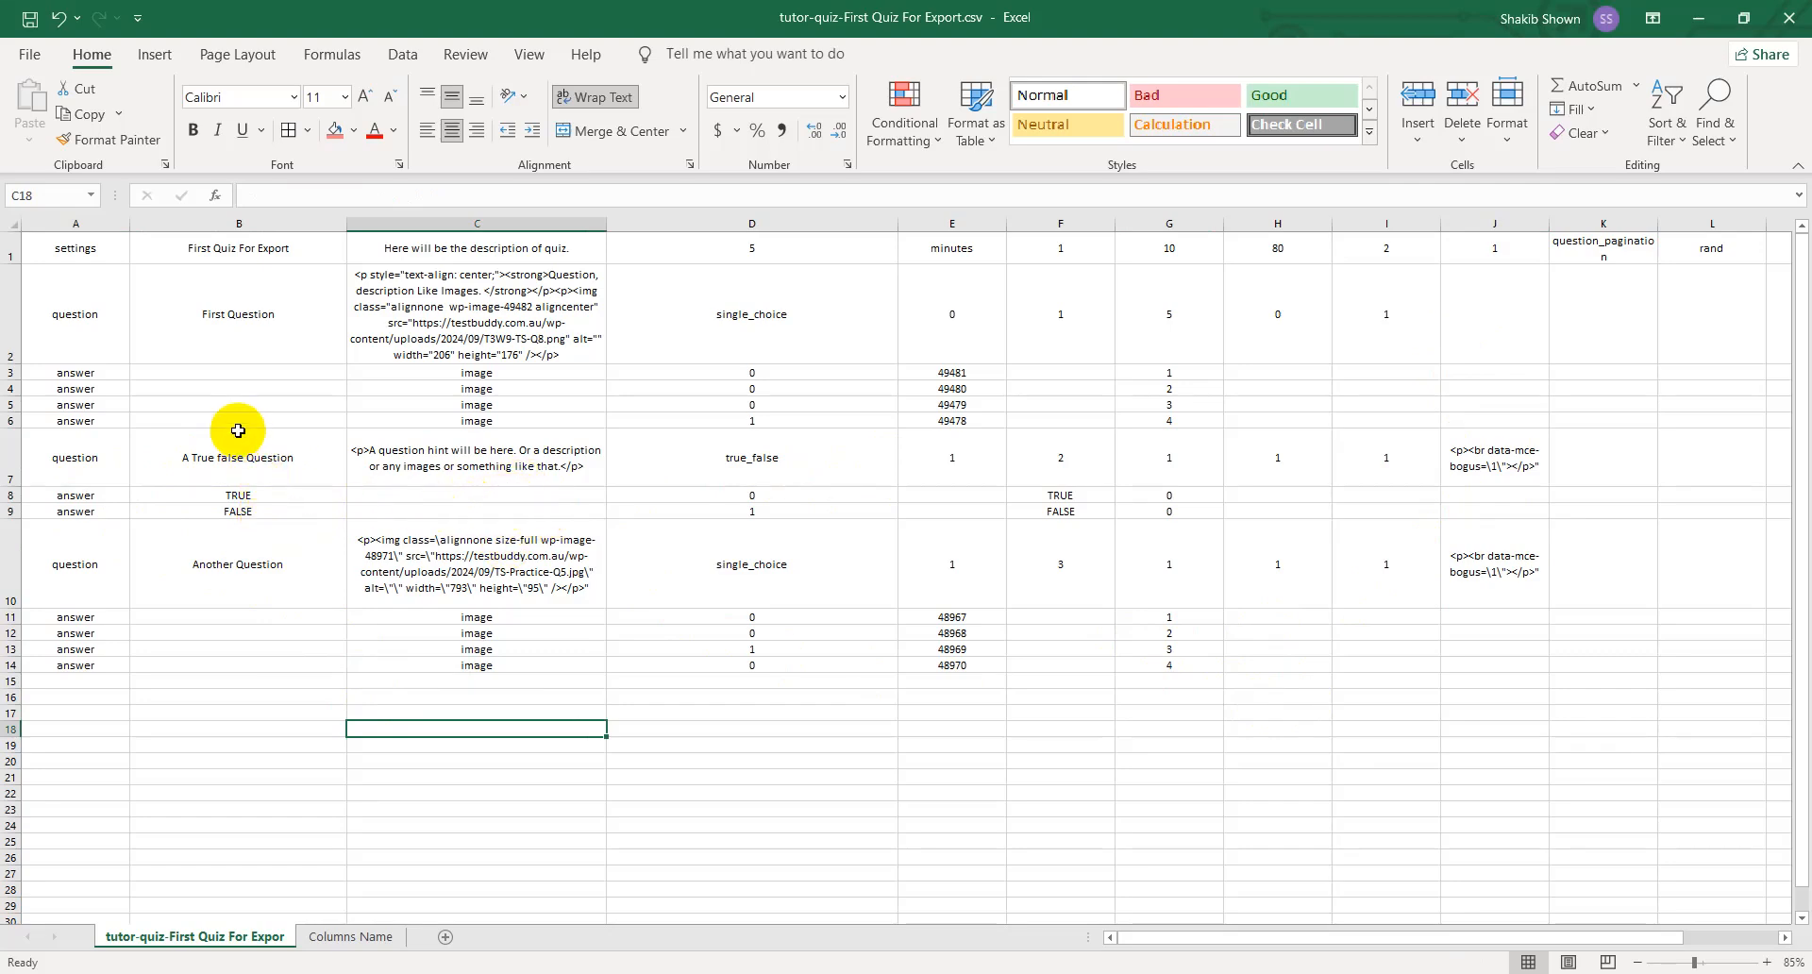
drag(202, 372, 219, 421)
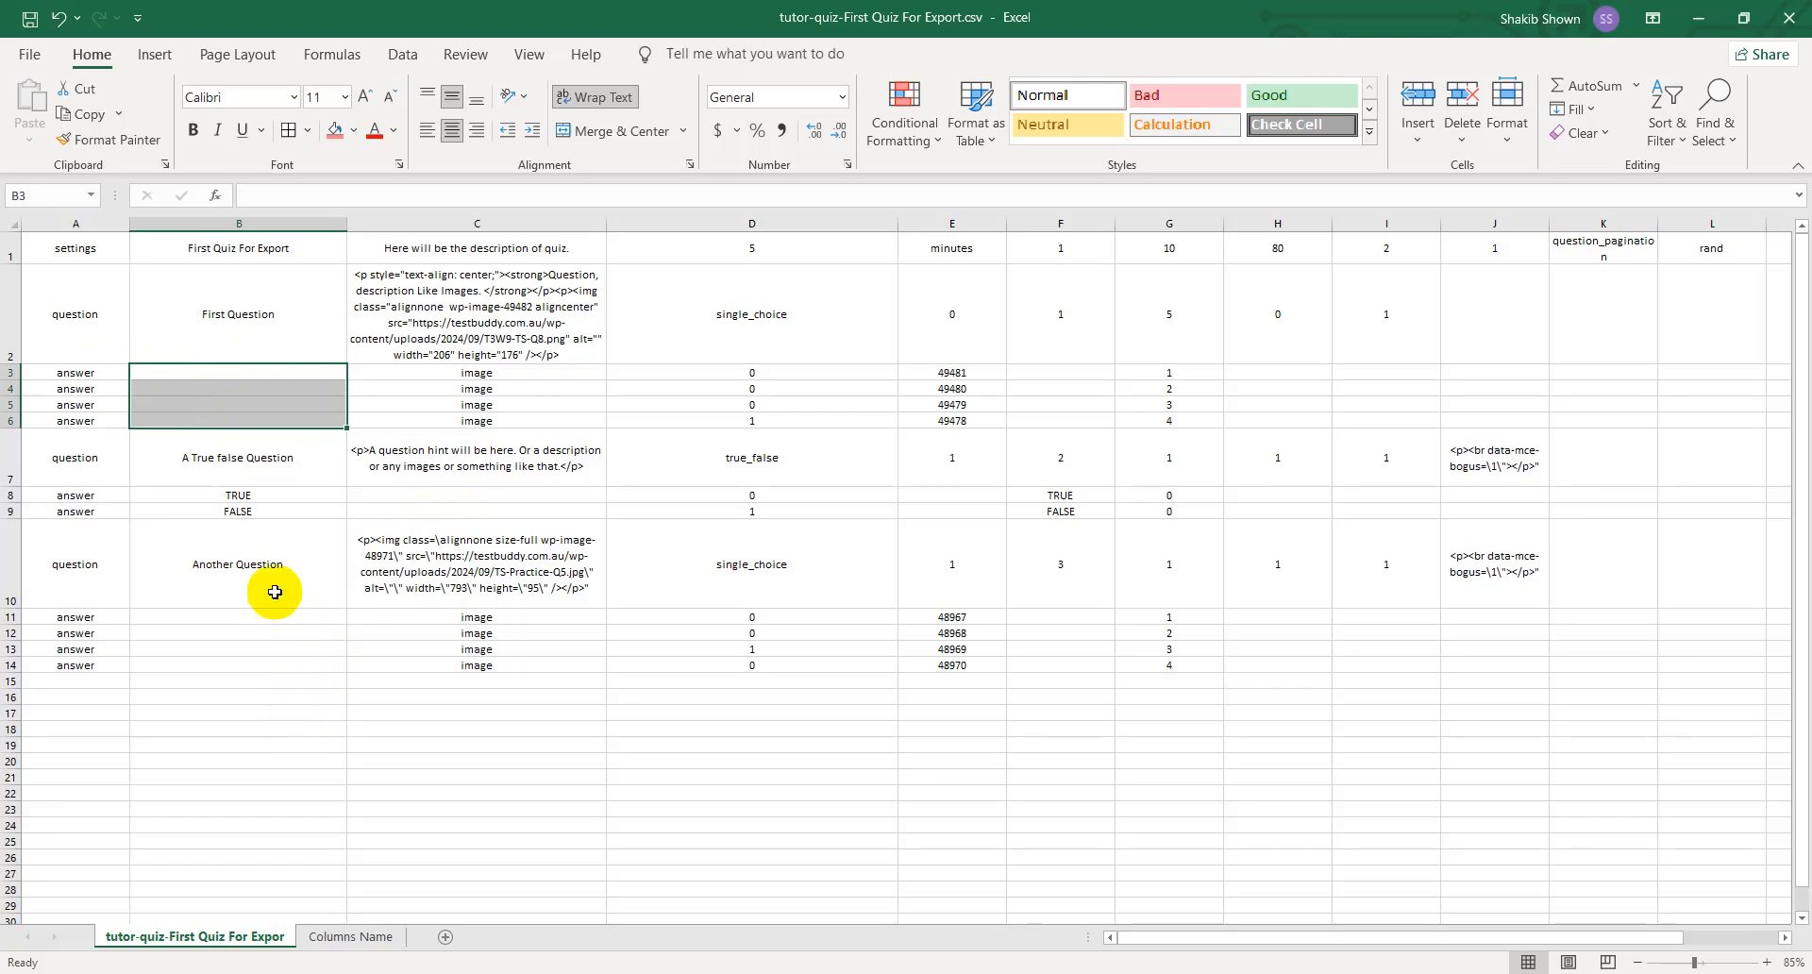
click(274, 509)
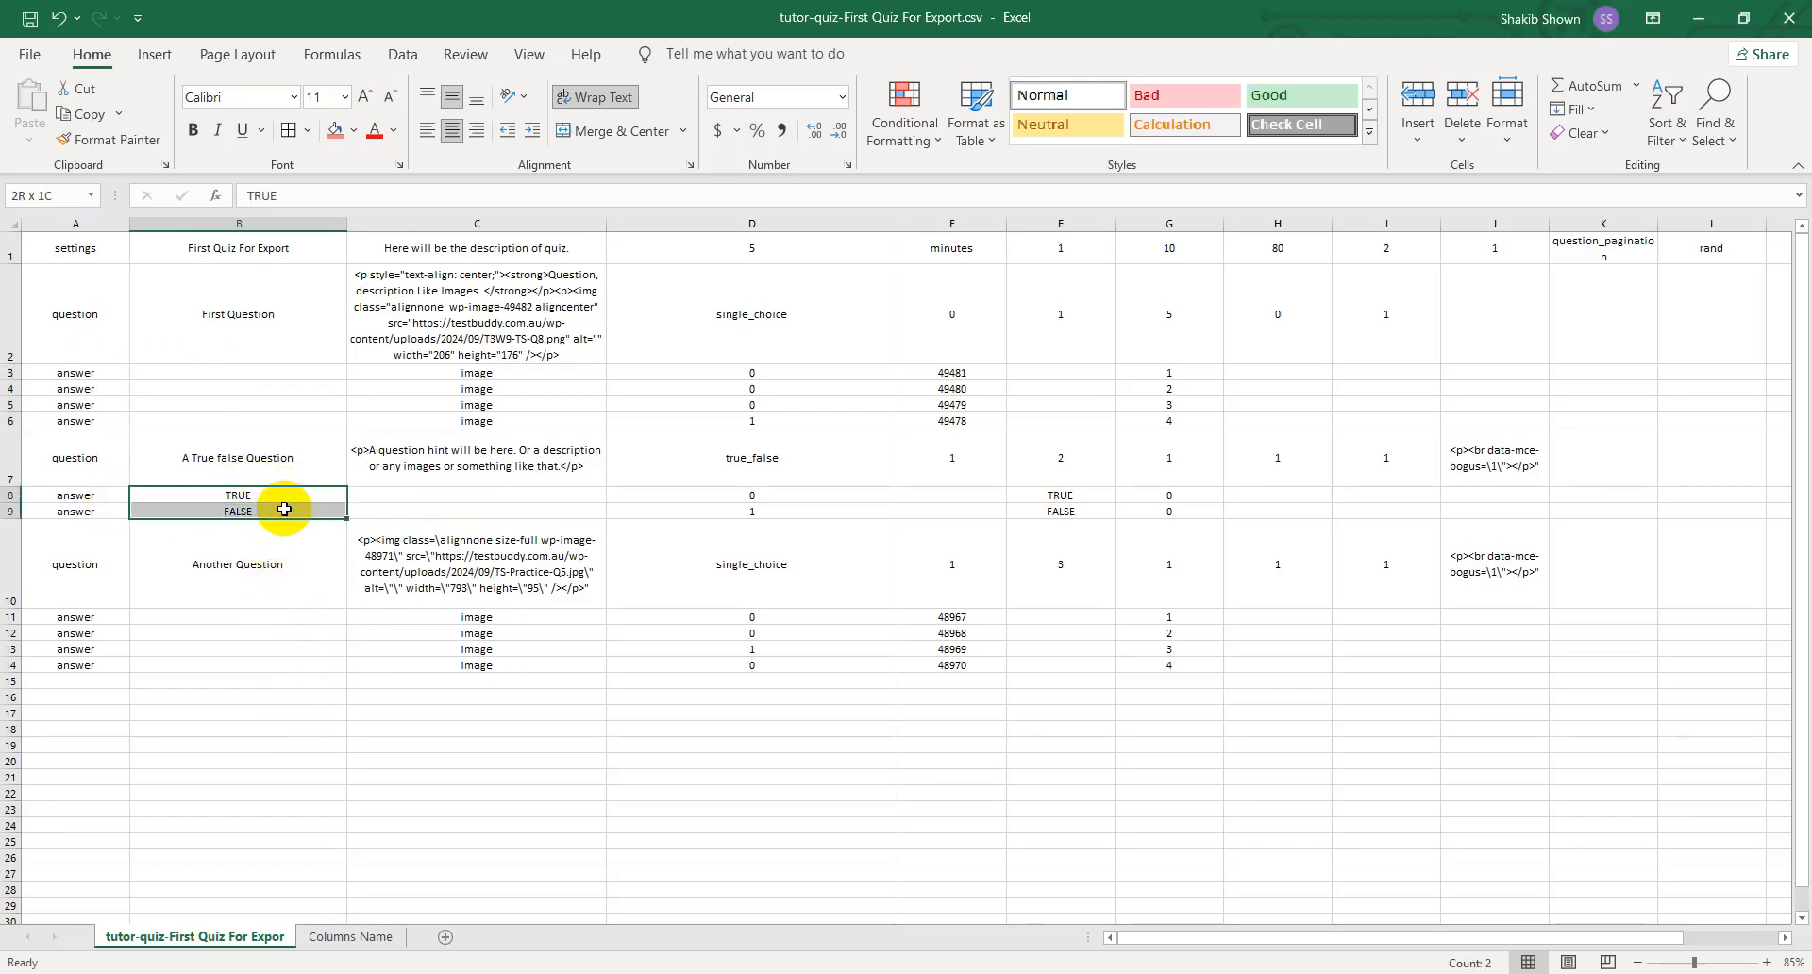
click(303, 679)
drag(316, 369, 315, 416)
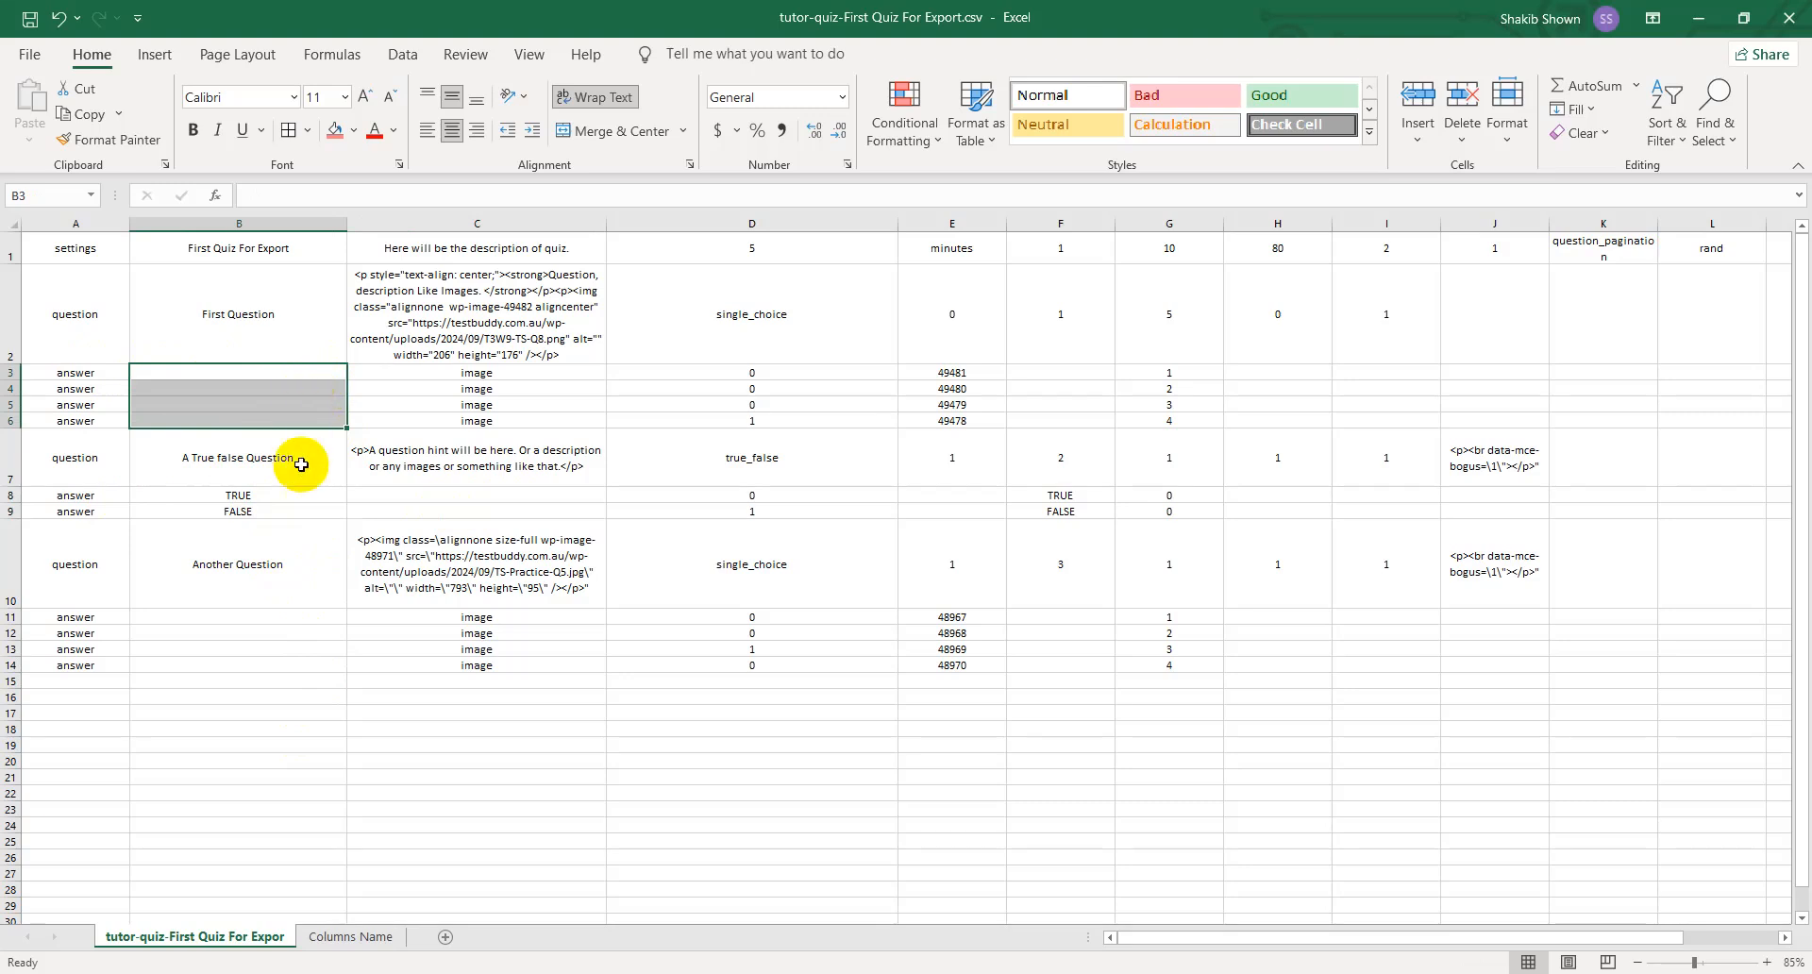
click(257, 406)
drag(278, 373, 275, 417)
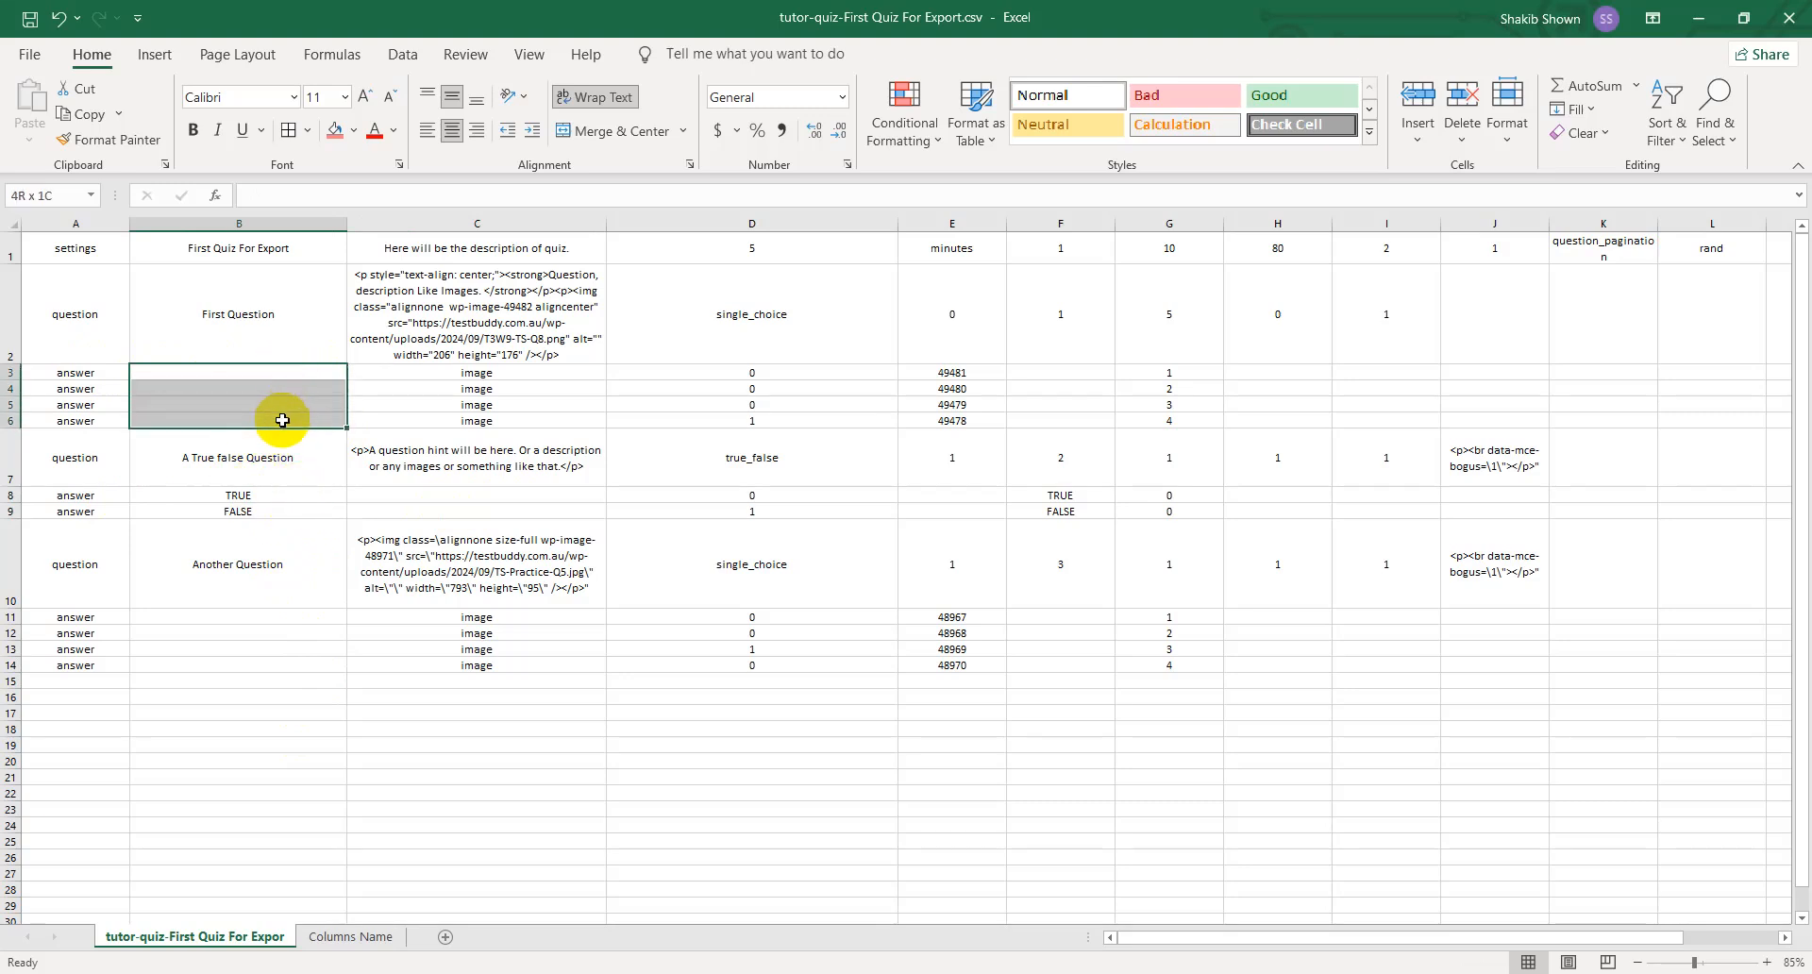
click(253, 371)
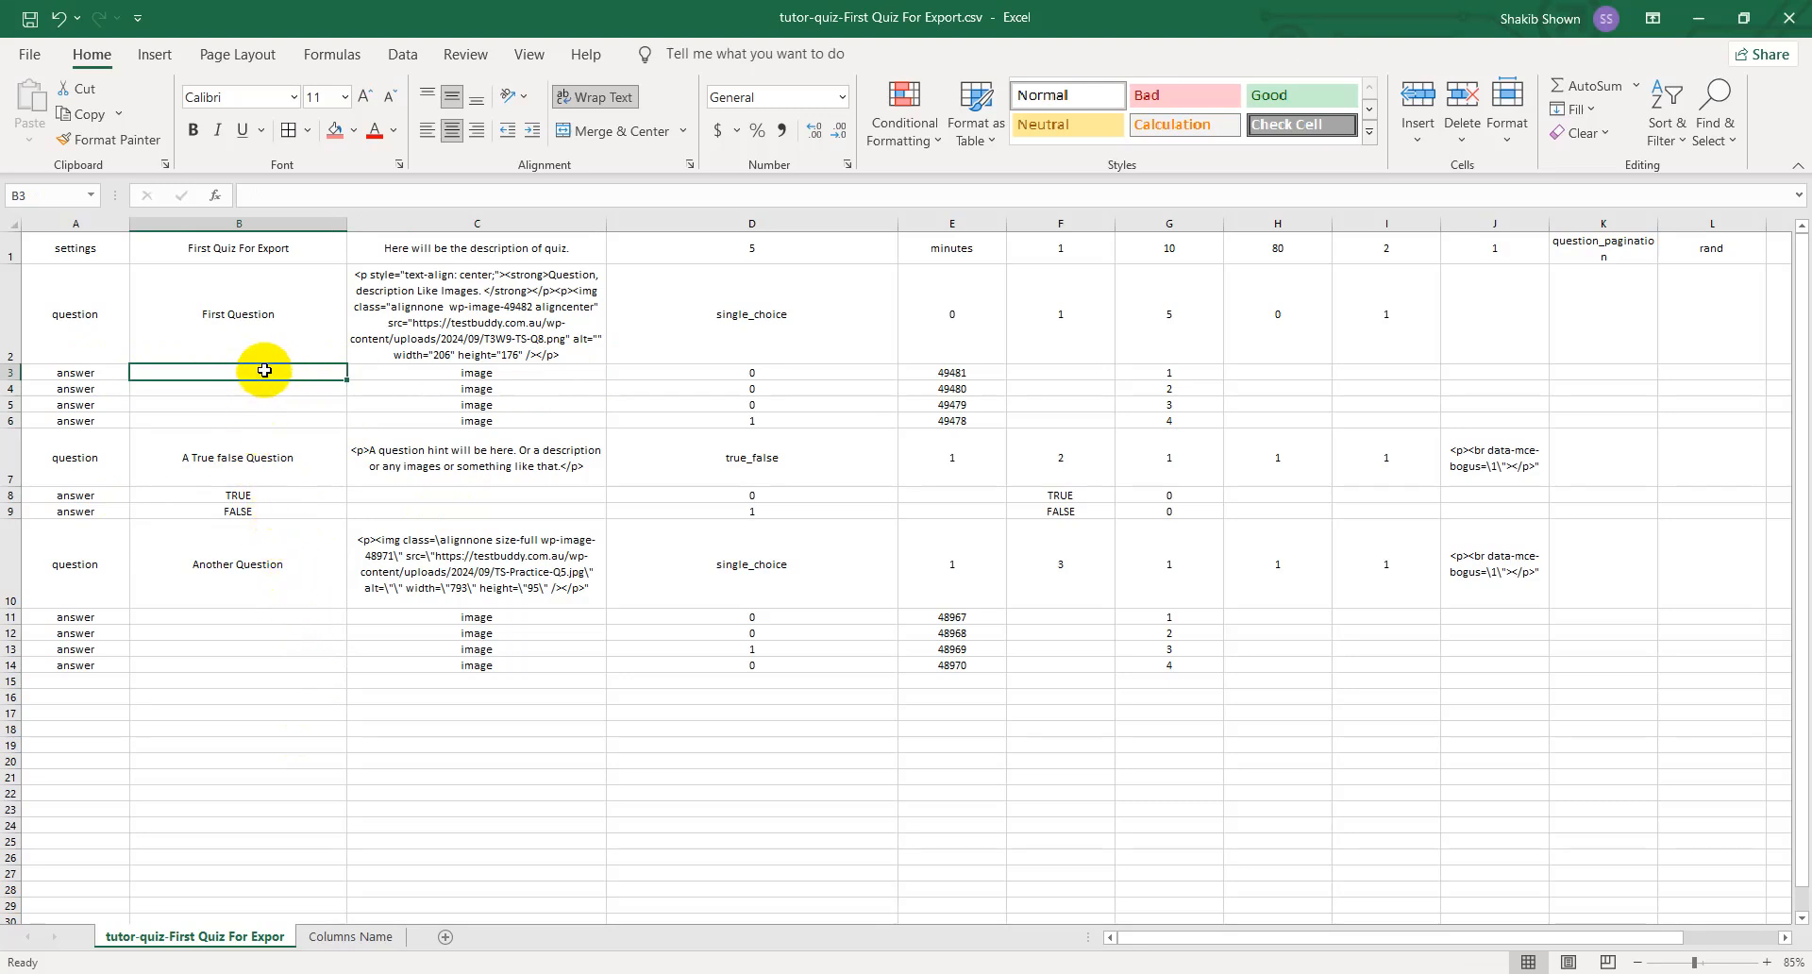
- Review the true/false answers' correct-answer flags in D8:D9 and their remaining values in columns F and G
click(760, 495)
click(774, 510)
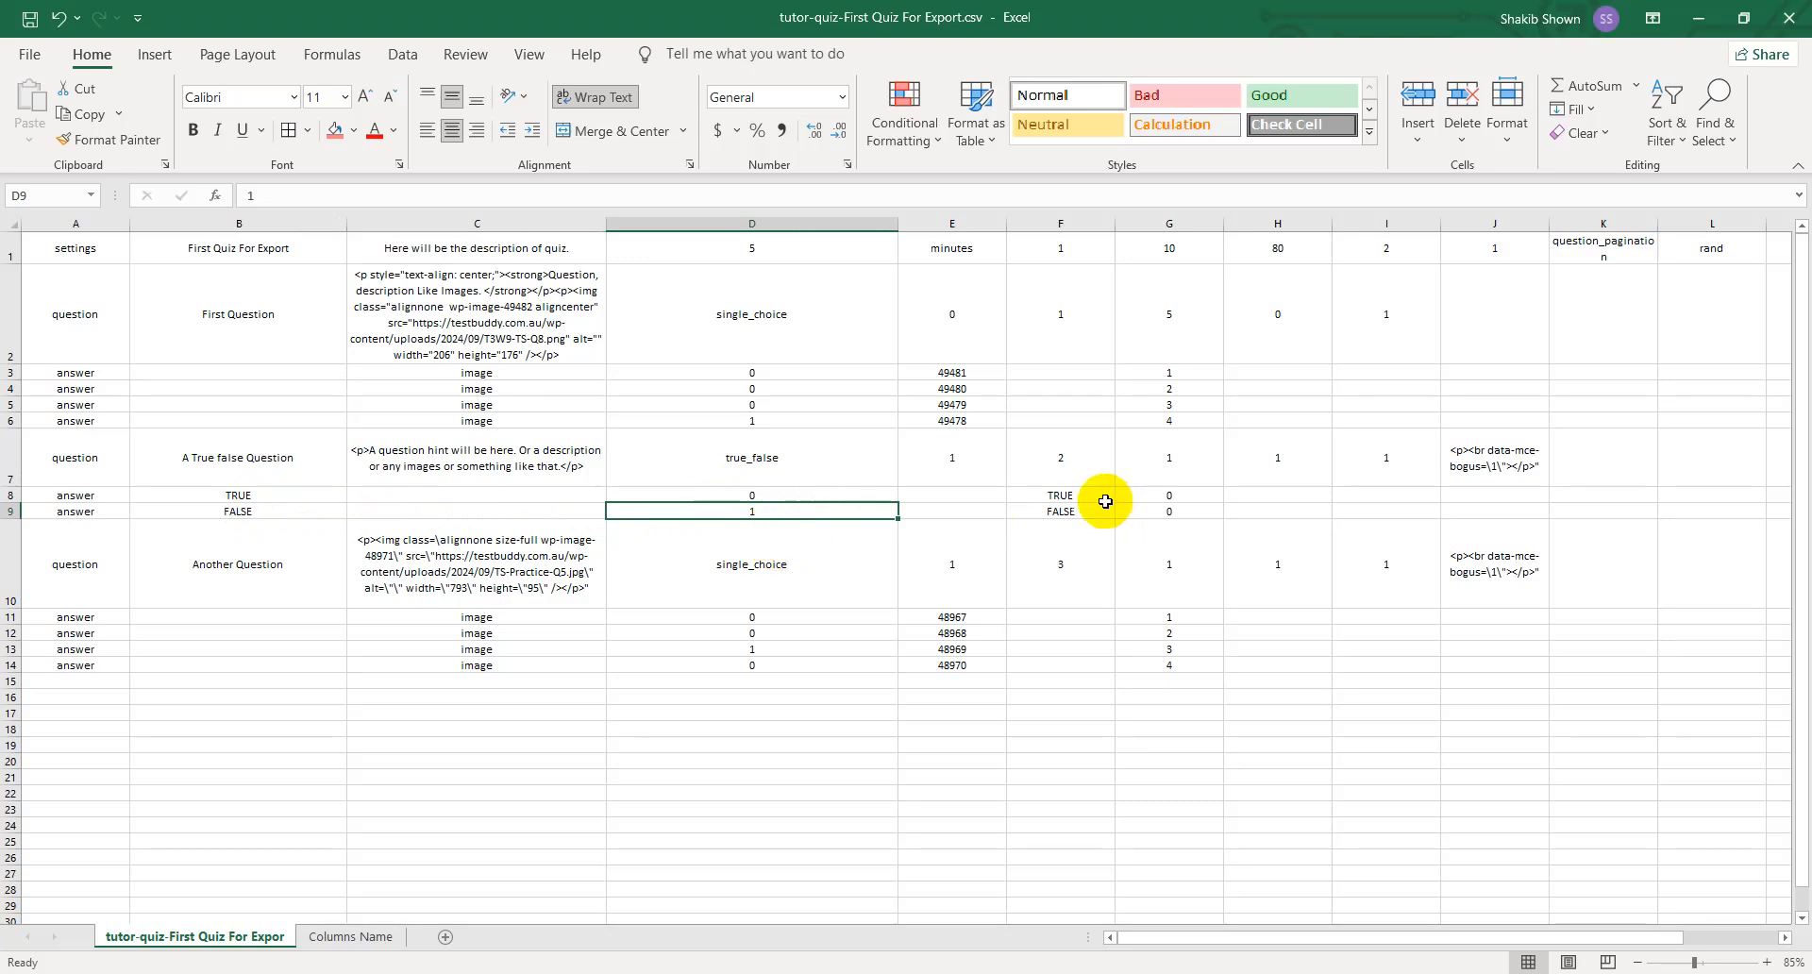
click(1074, 497)
click(1083, 522)
click(1194, 501)
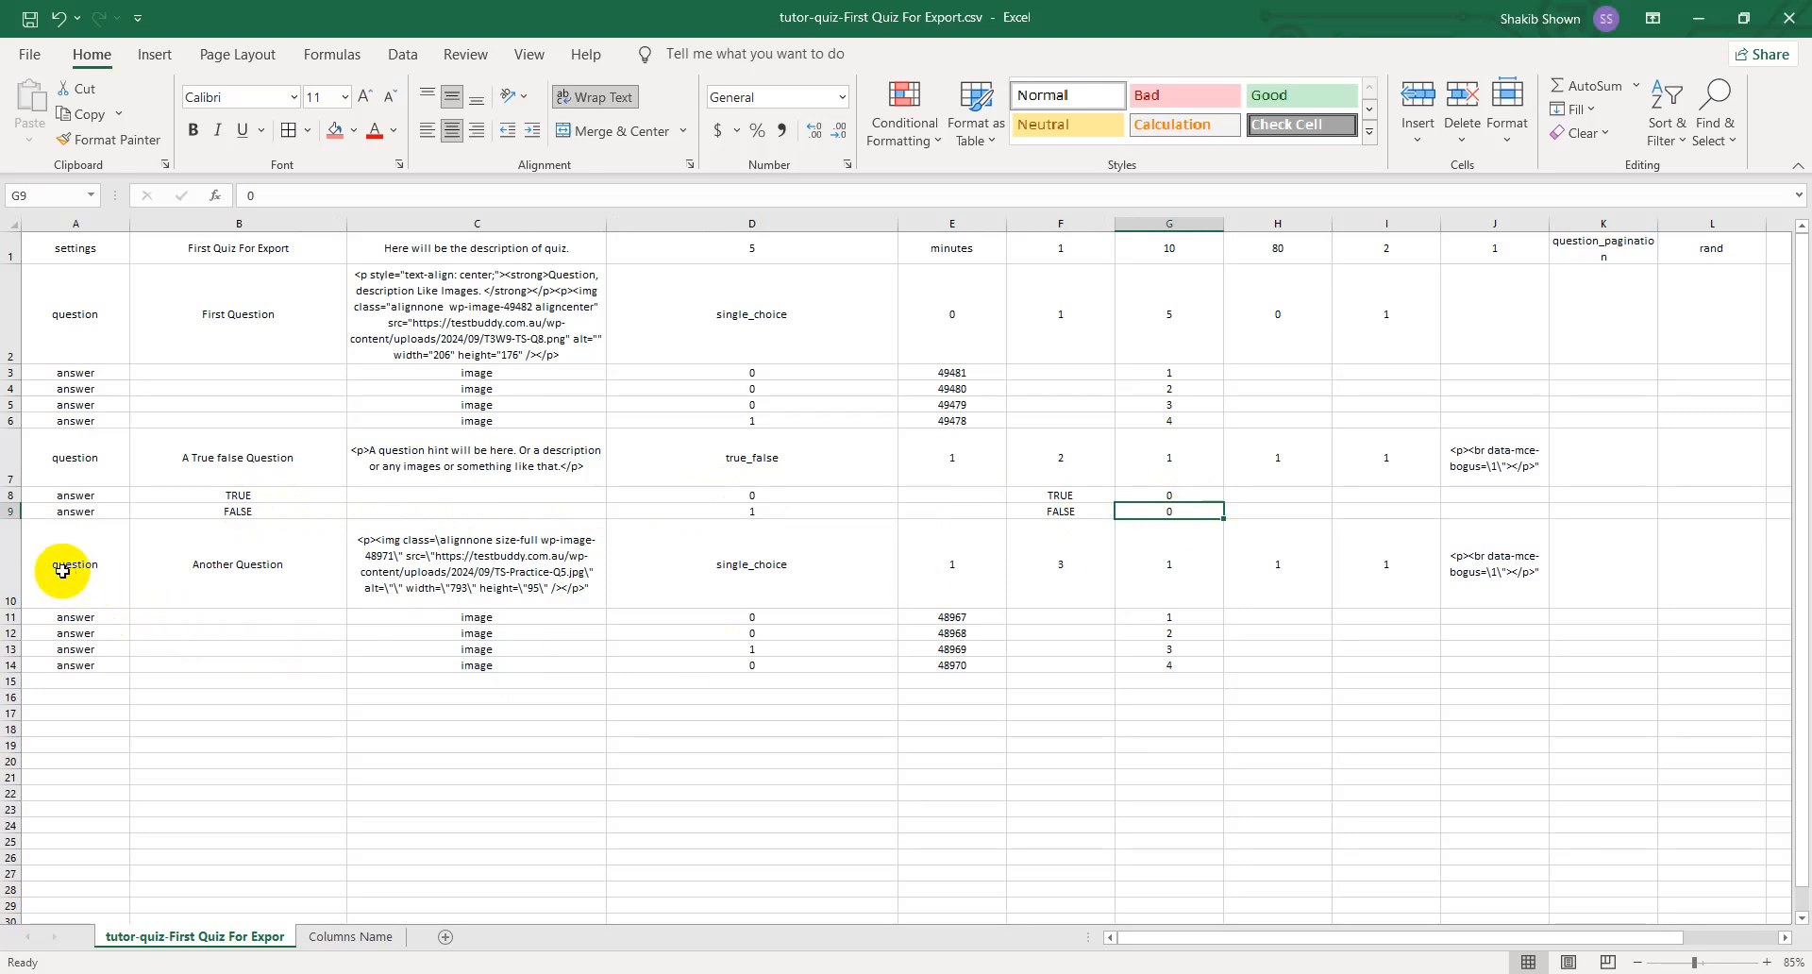
- Review the settings of Another Question across row 10, from the question type in D10 through I10
click(13, 566)
click(839, 566)
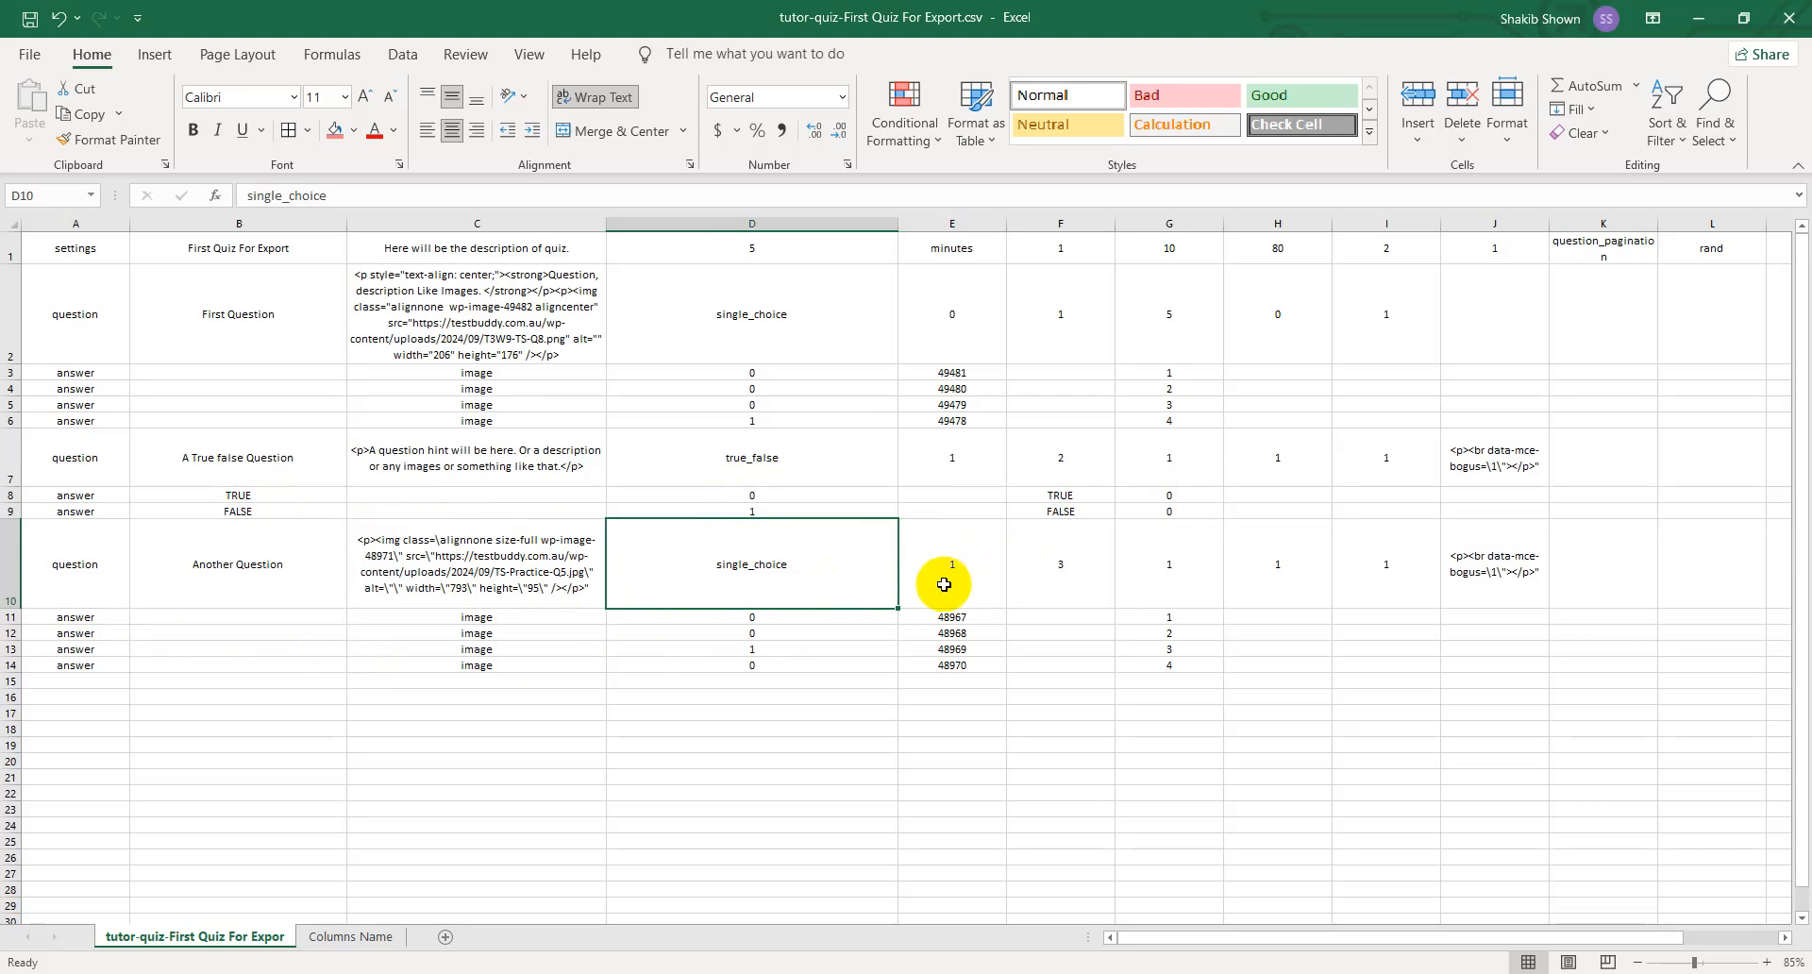
click(1066, 566)
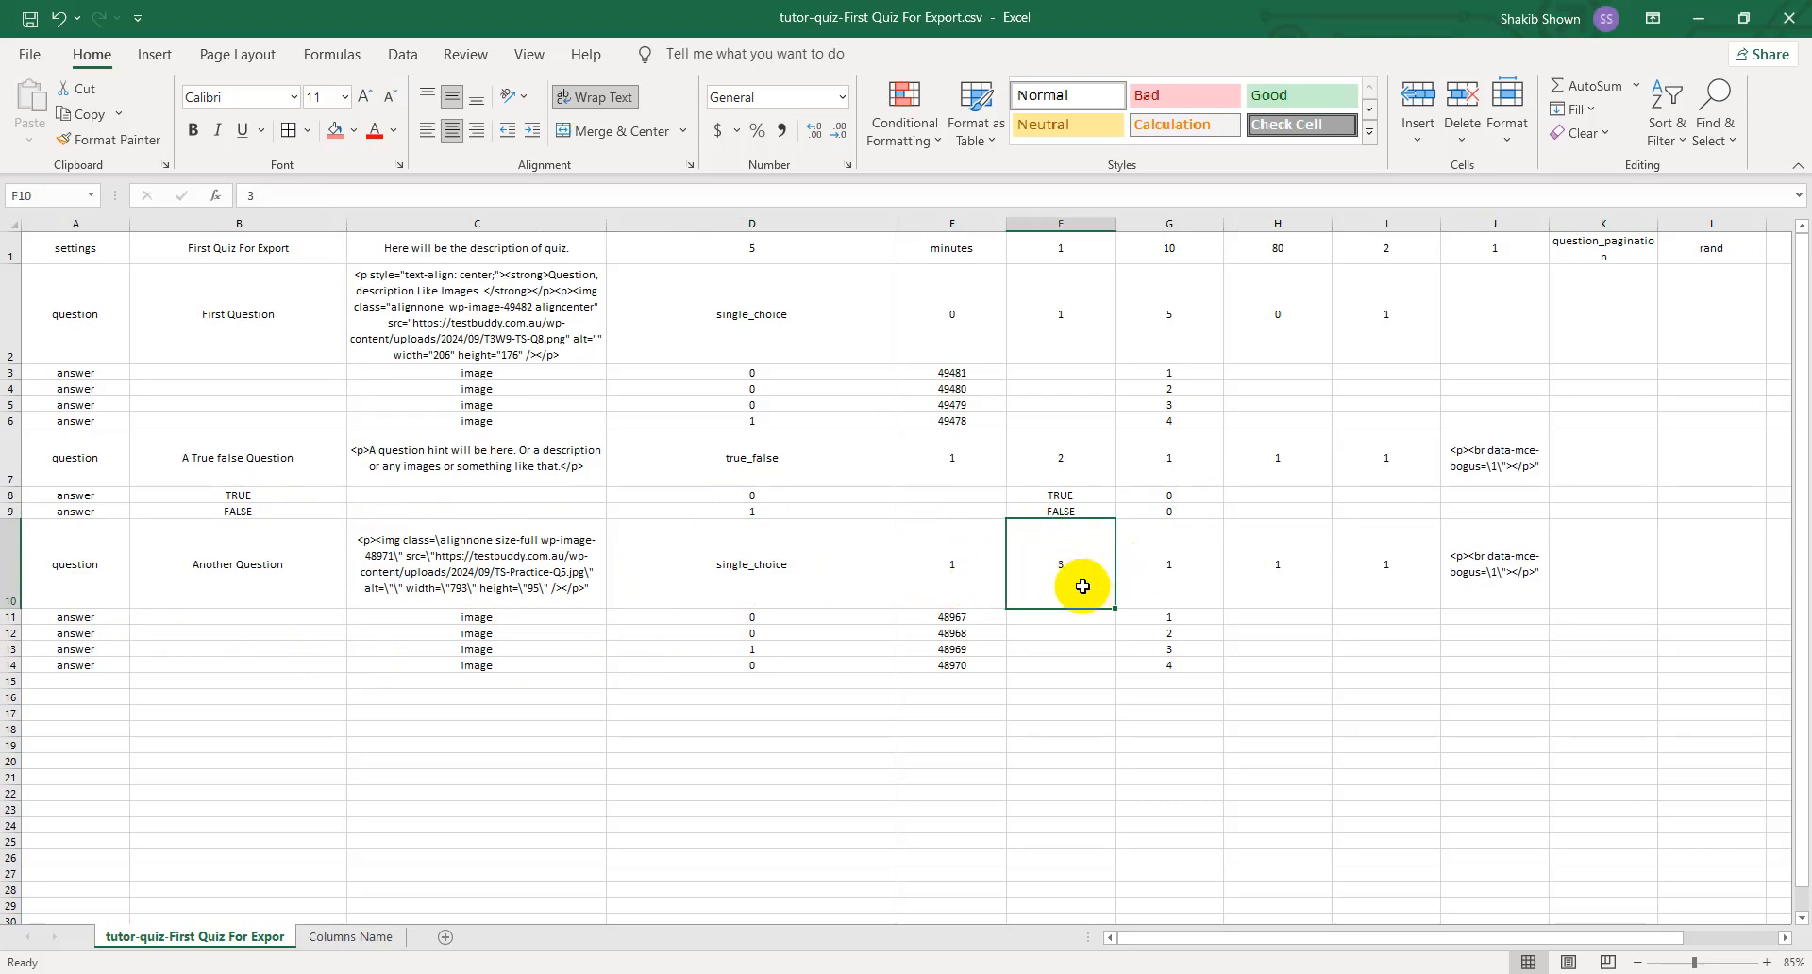
click(943, 573)
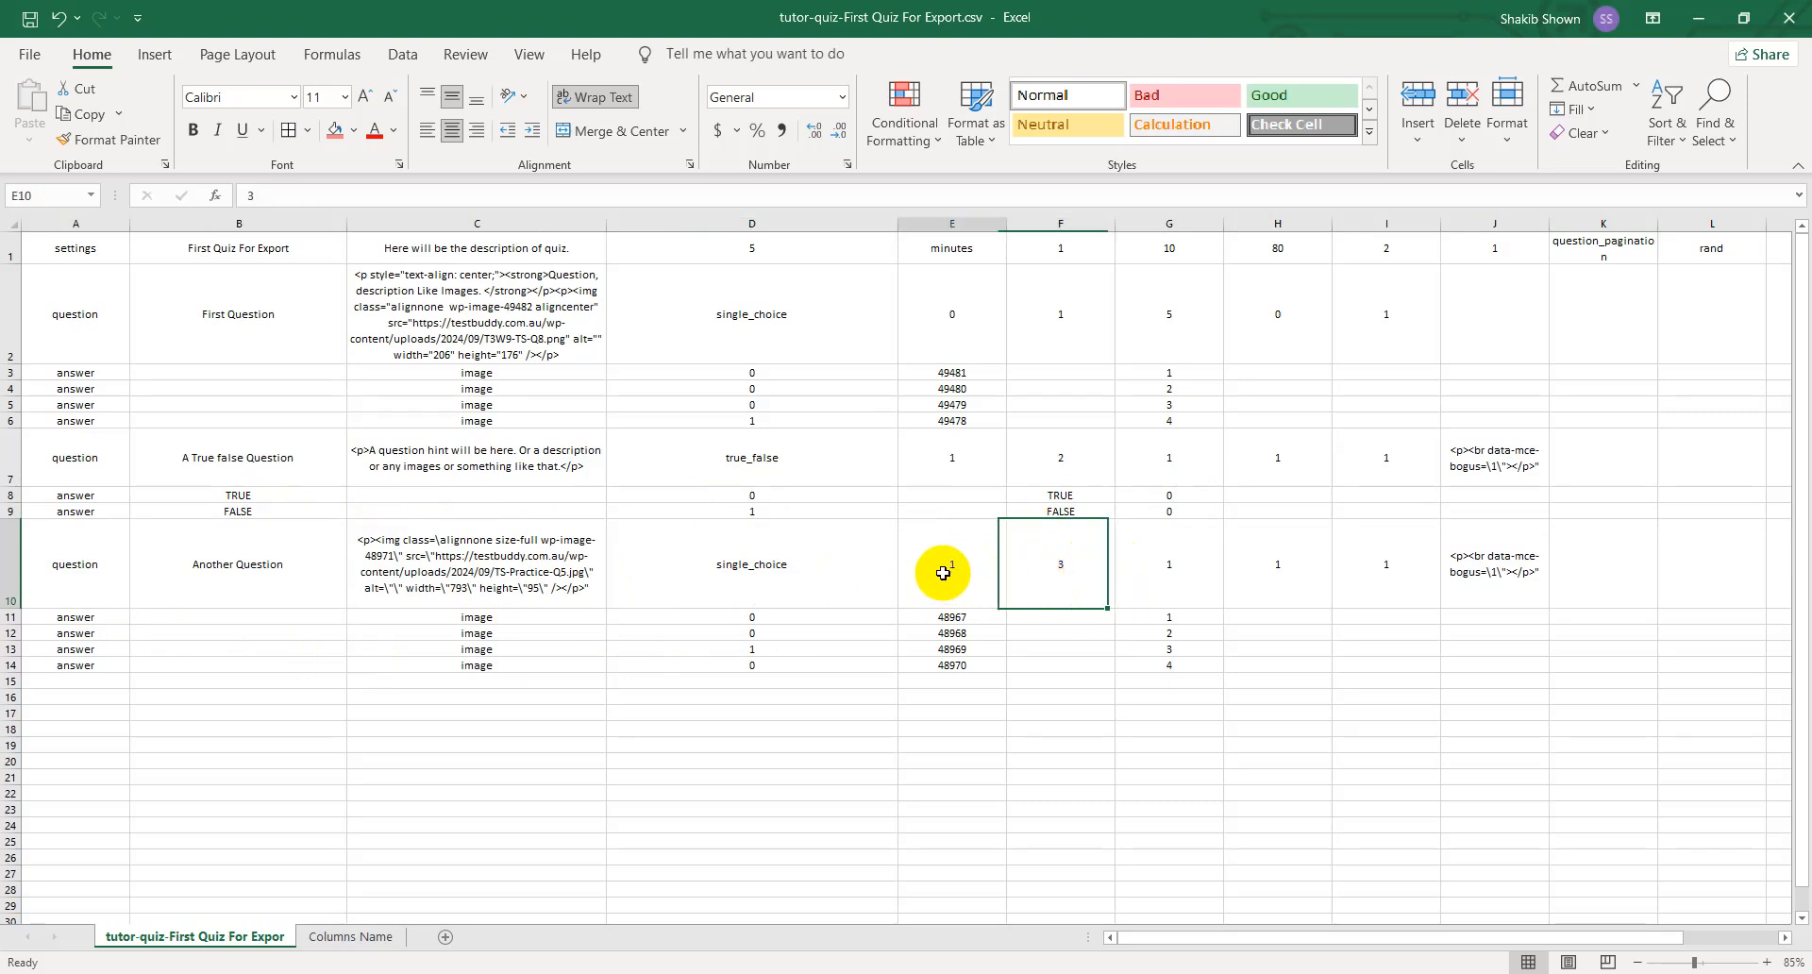
click(1170, 566)
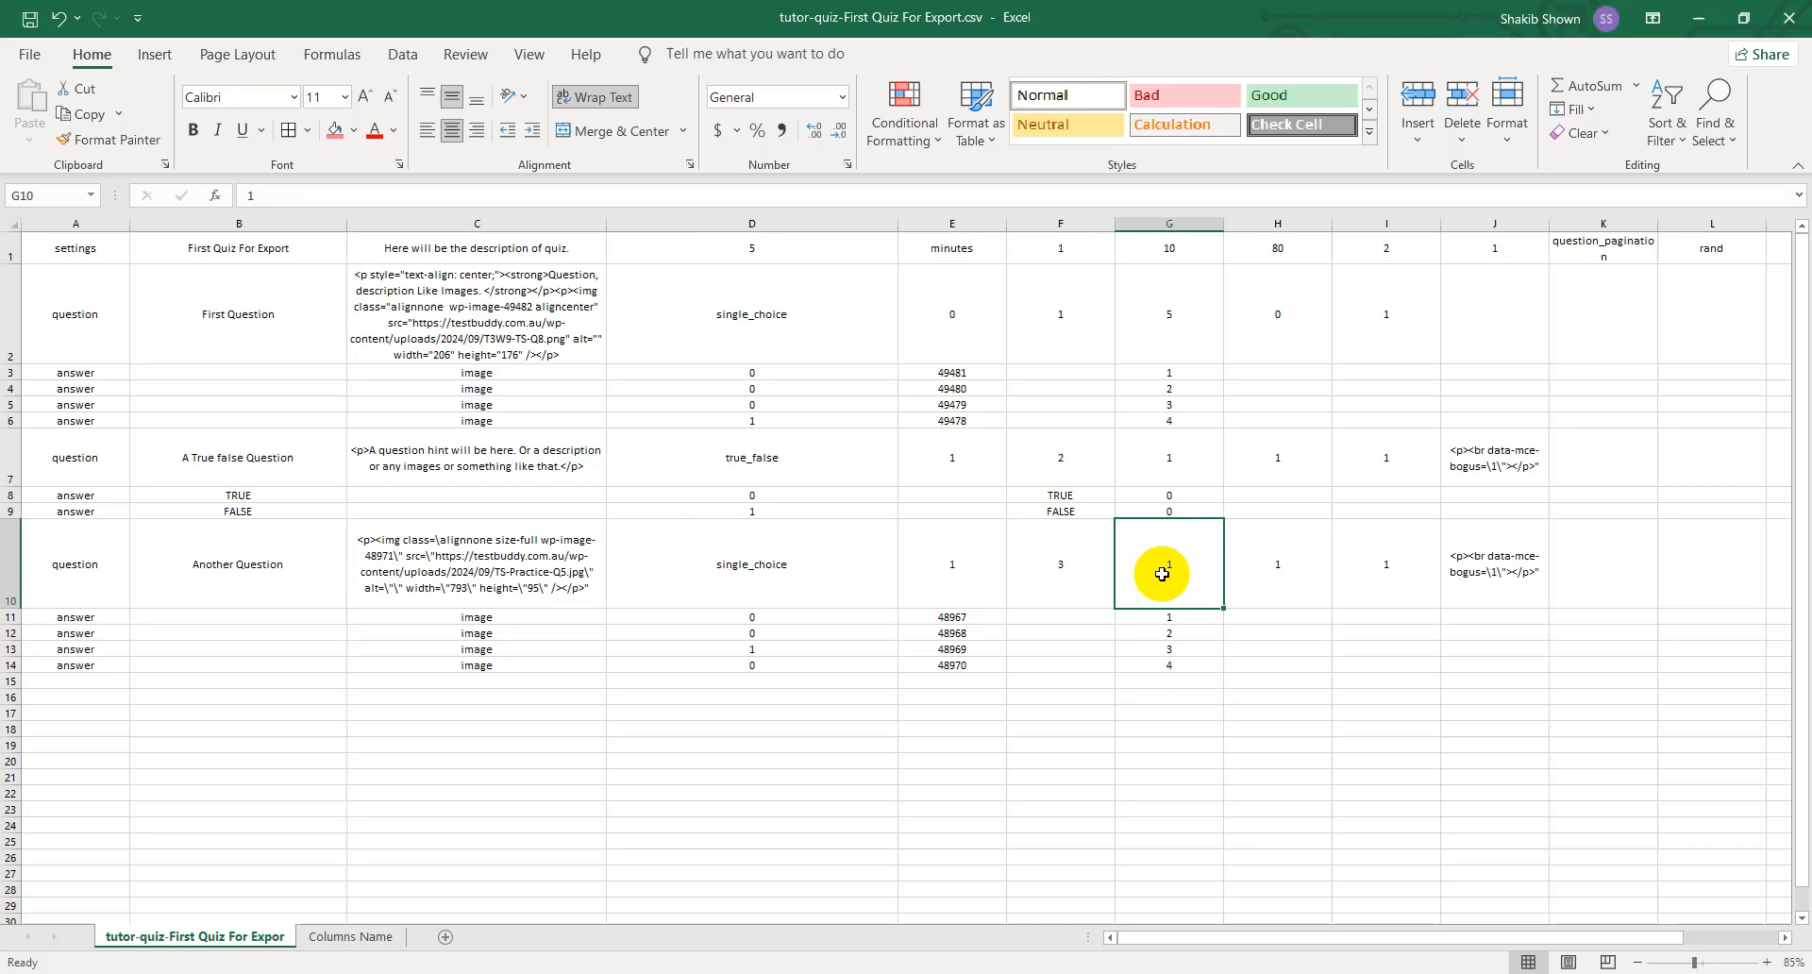
click(1278, 571)
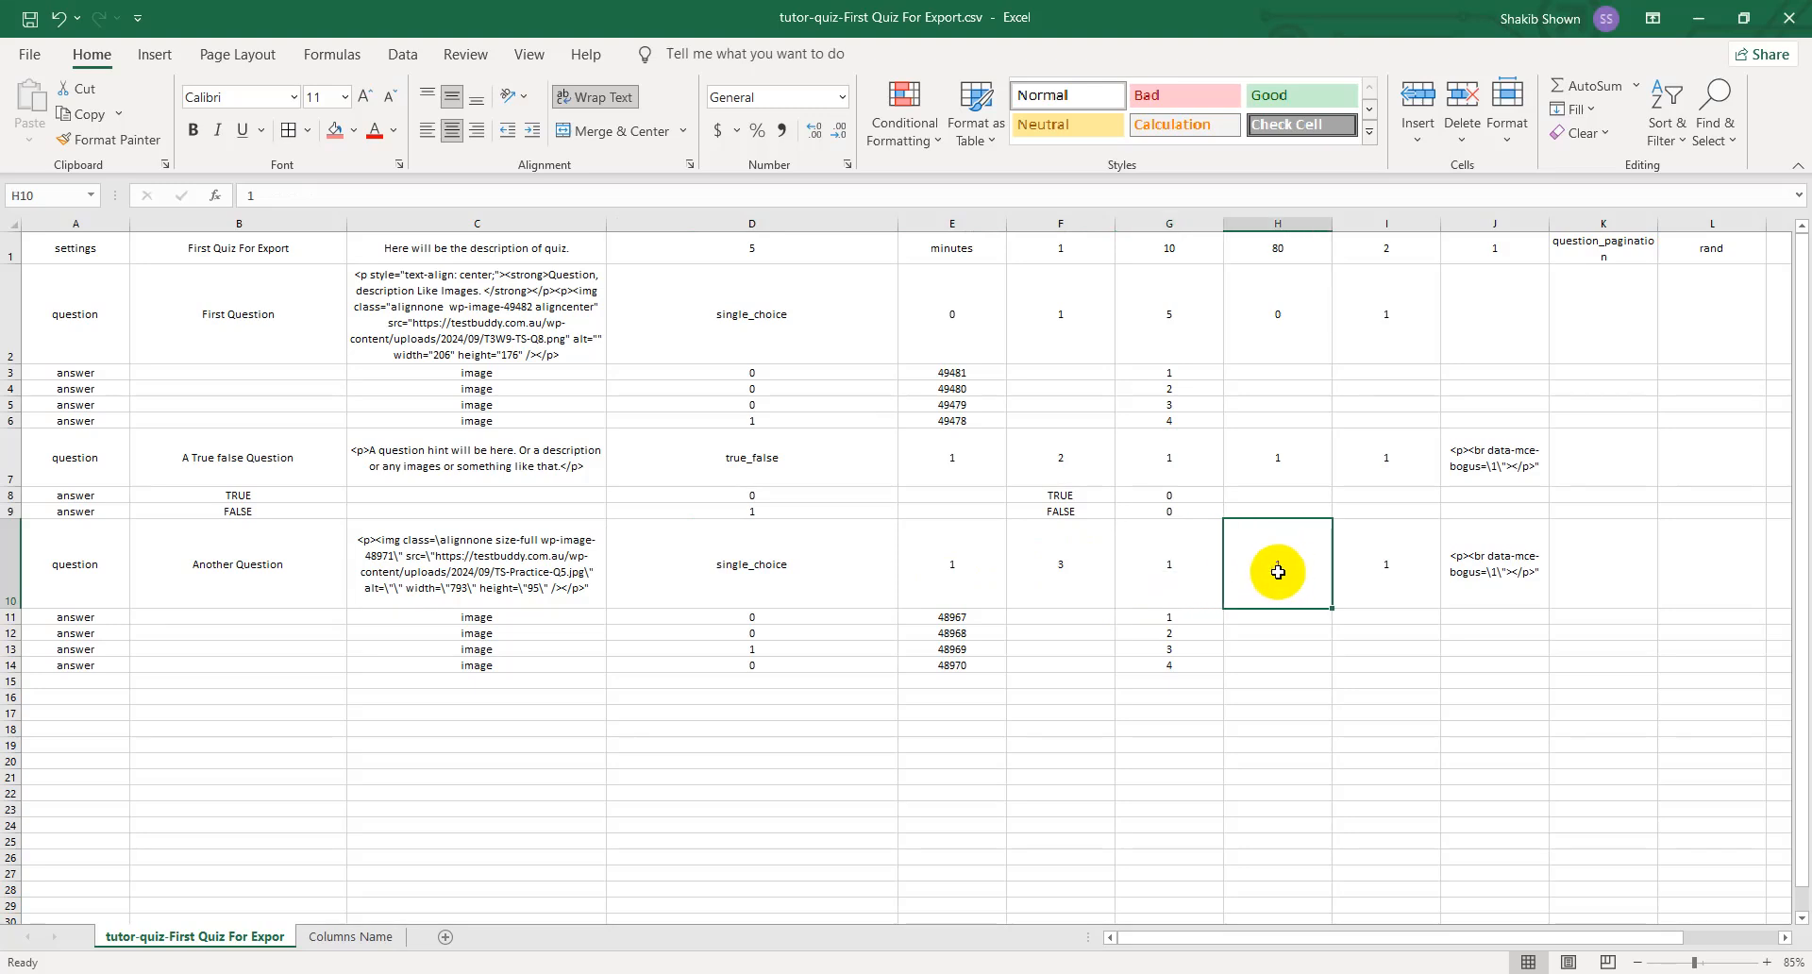
click(1348, 588)
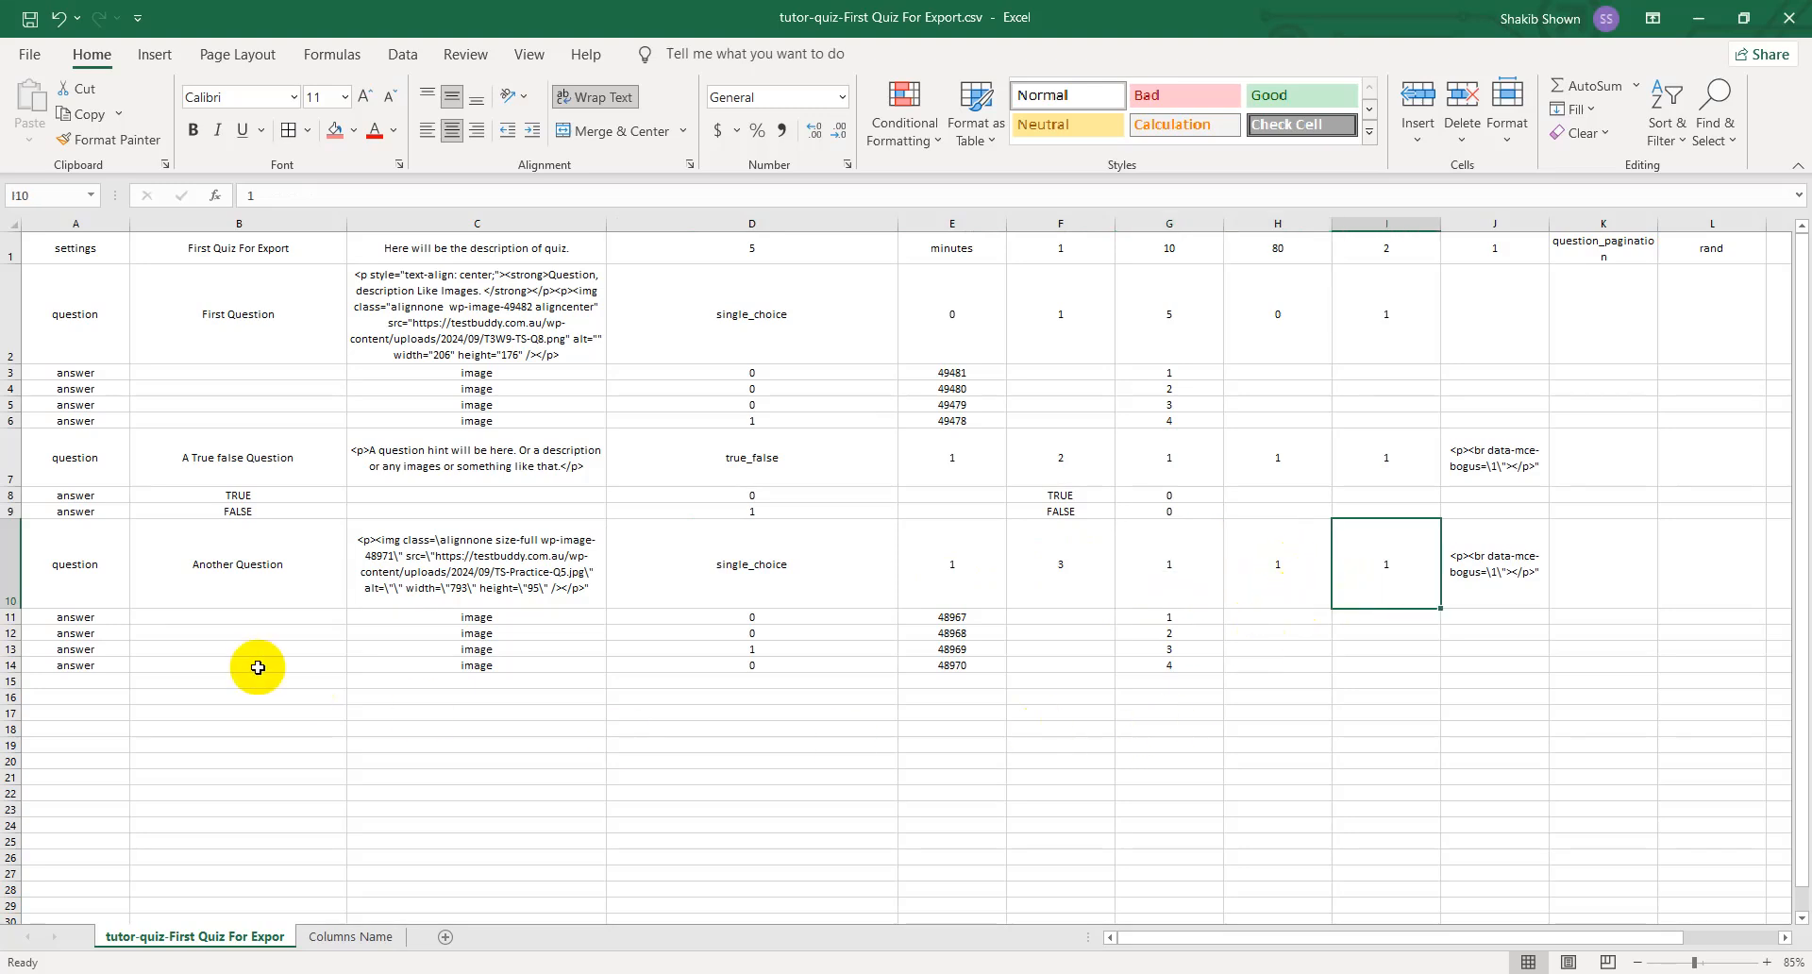
- Review the answer rows of Another Question in rows 11 to 14, covering titles, correct-answer flags, image IDs and order
double_click(244, 618)
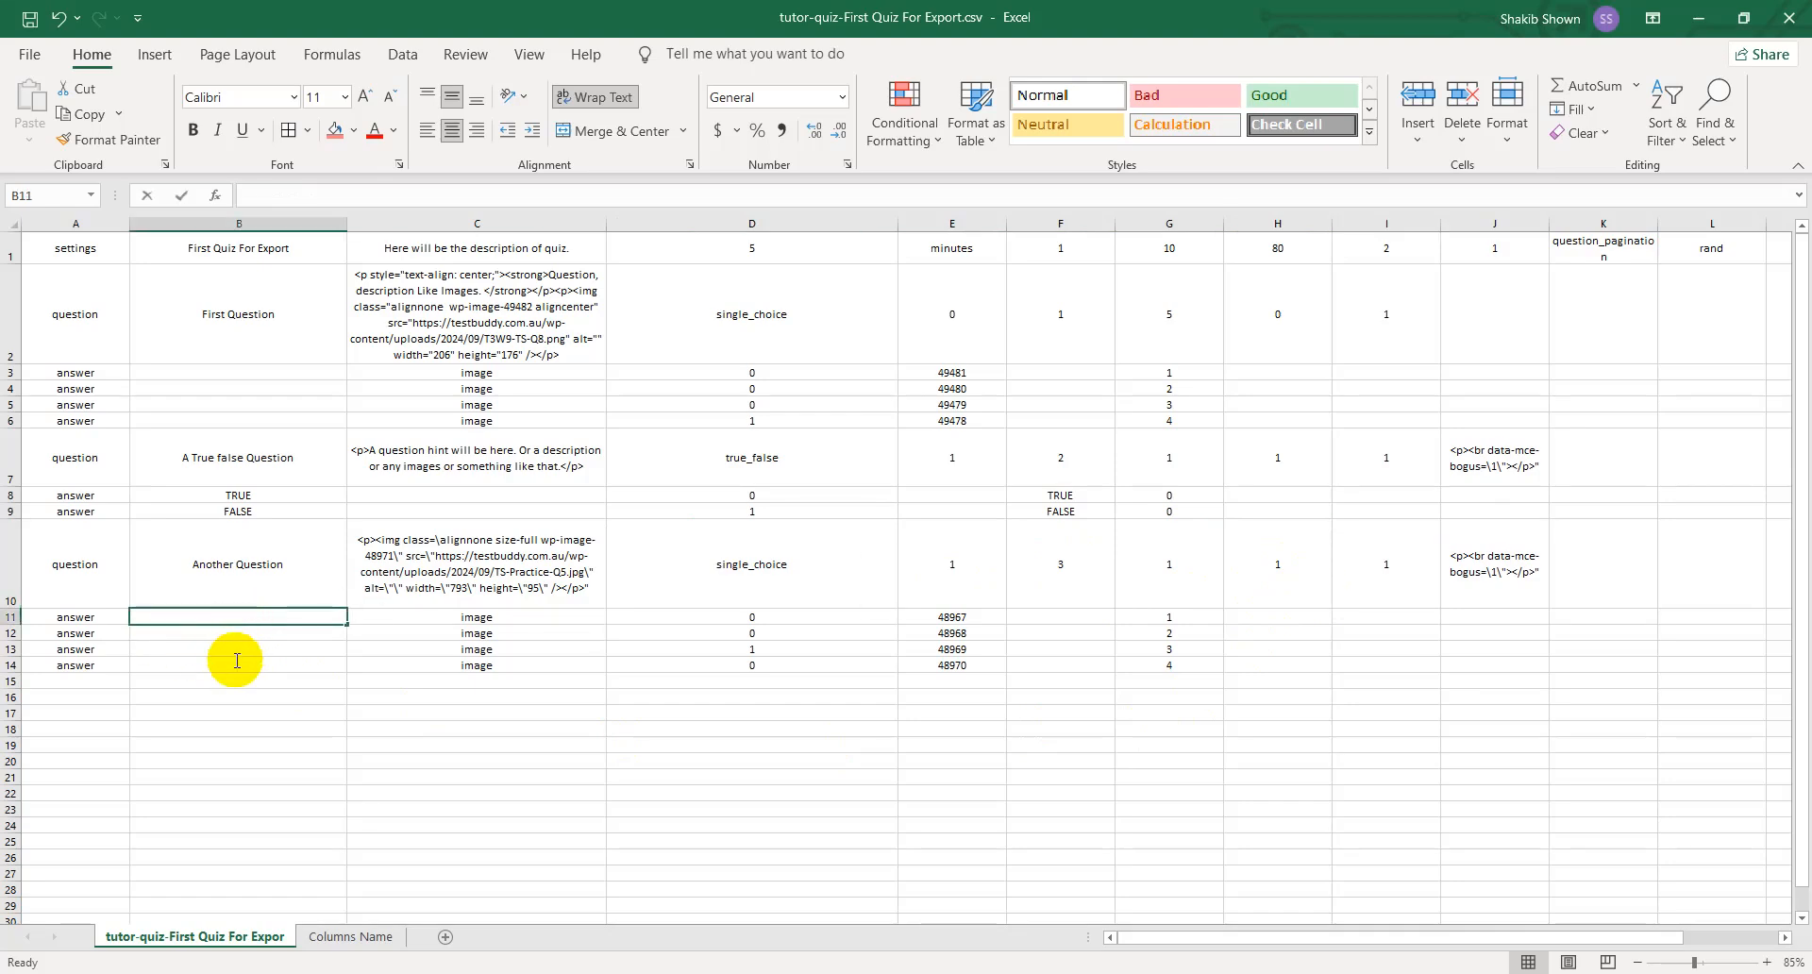
drag(347, 624, 340, 670)
click(462, 734)
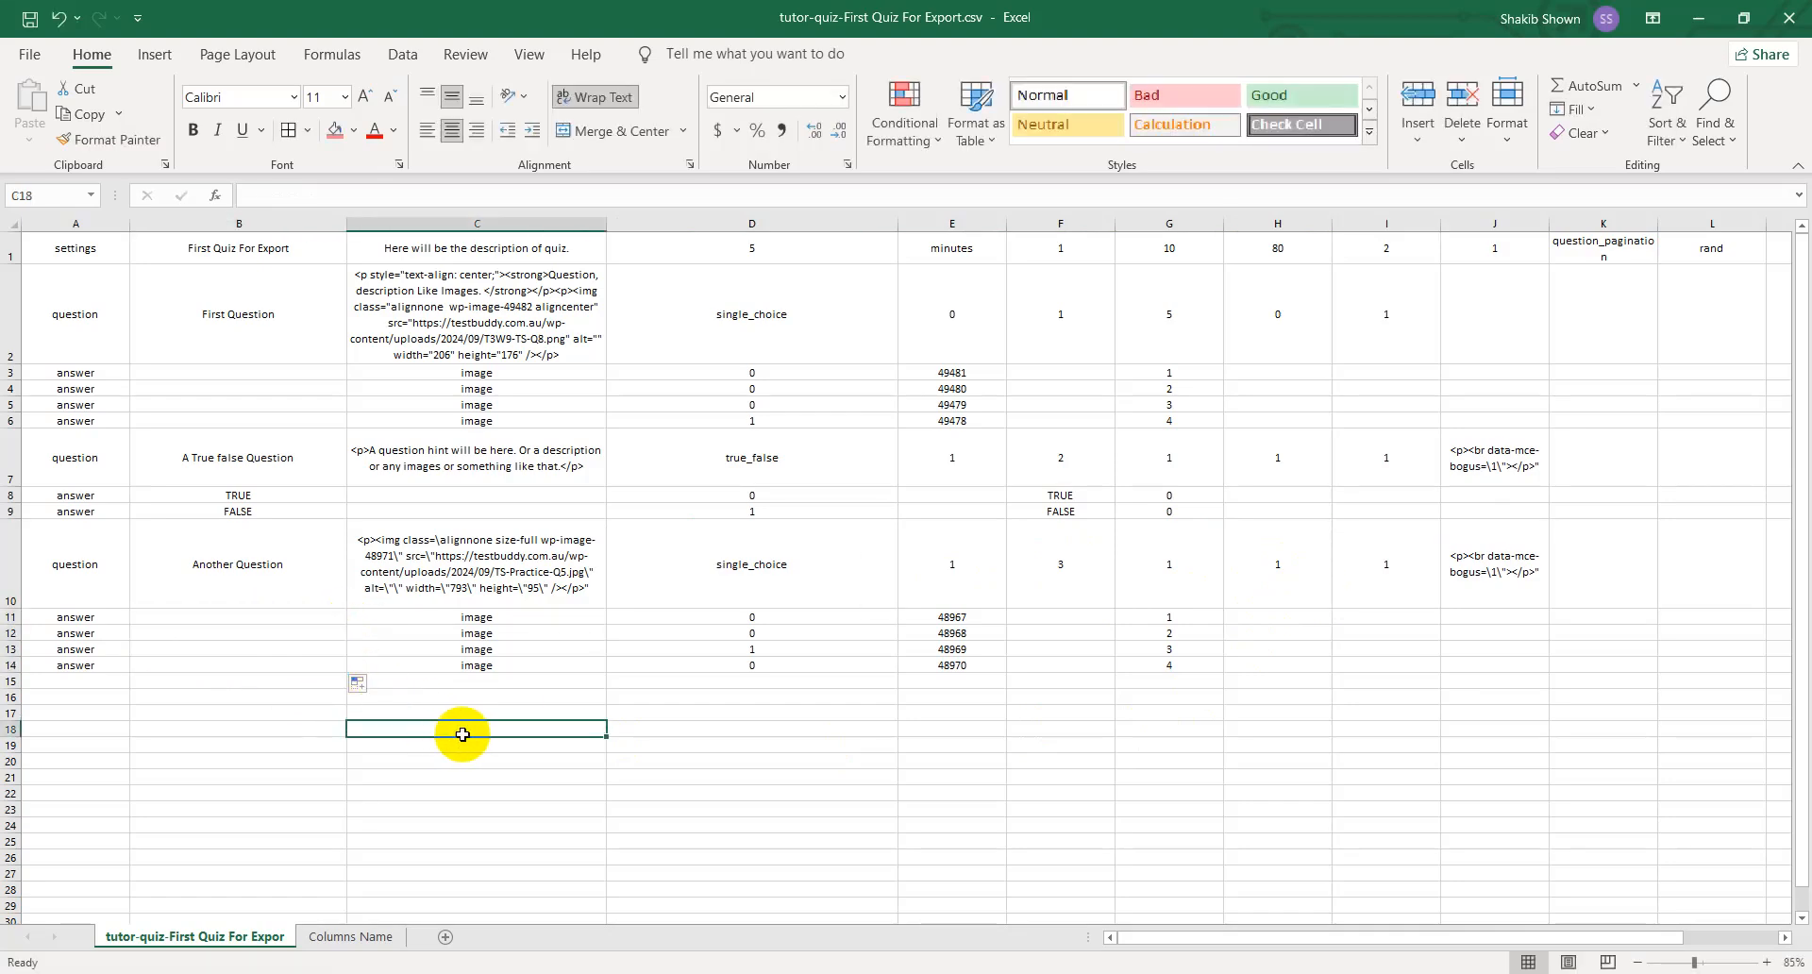
drag(558, 619, 554, 662)
click(749, 790)
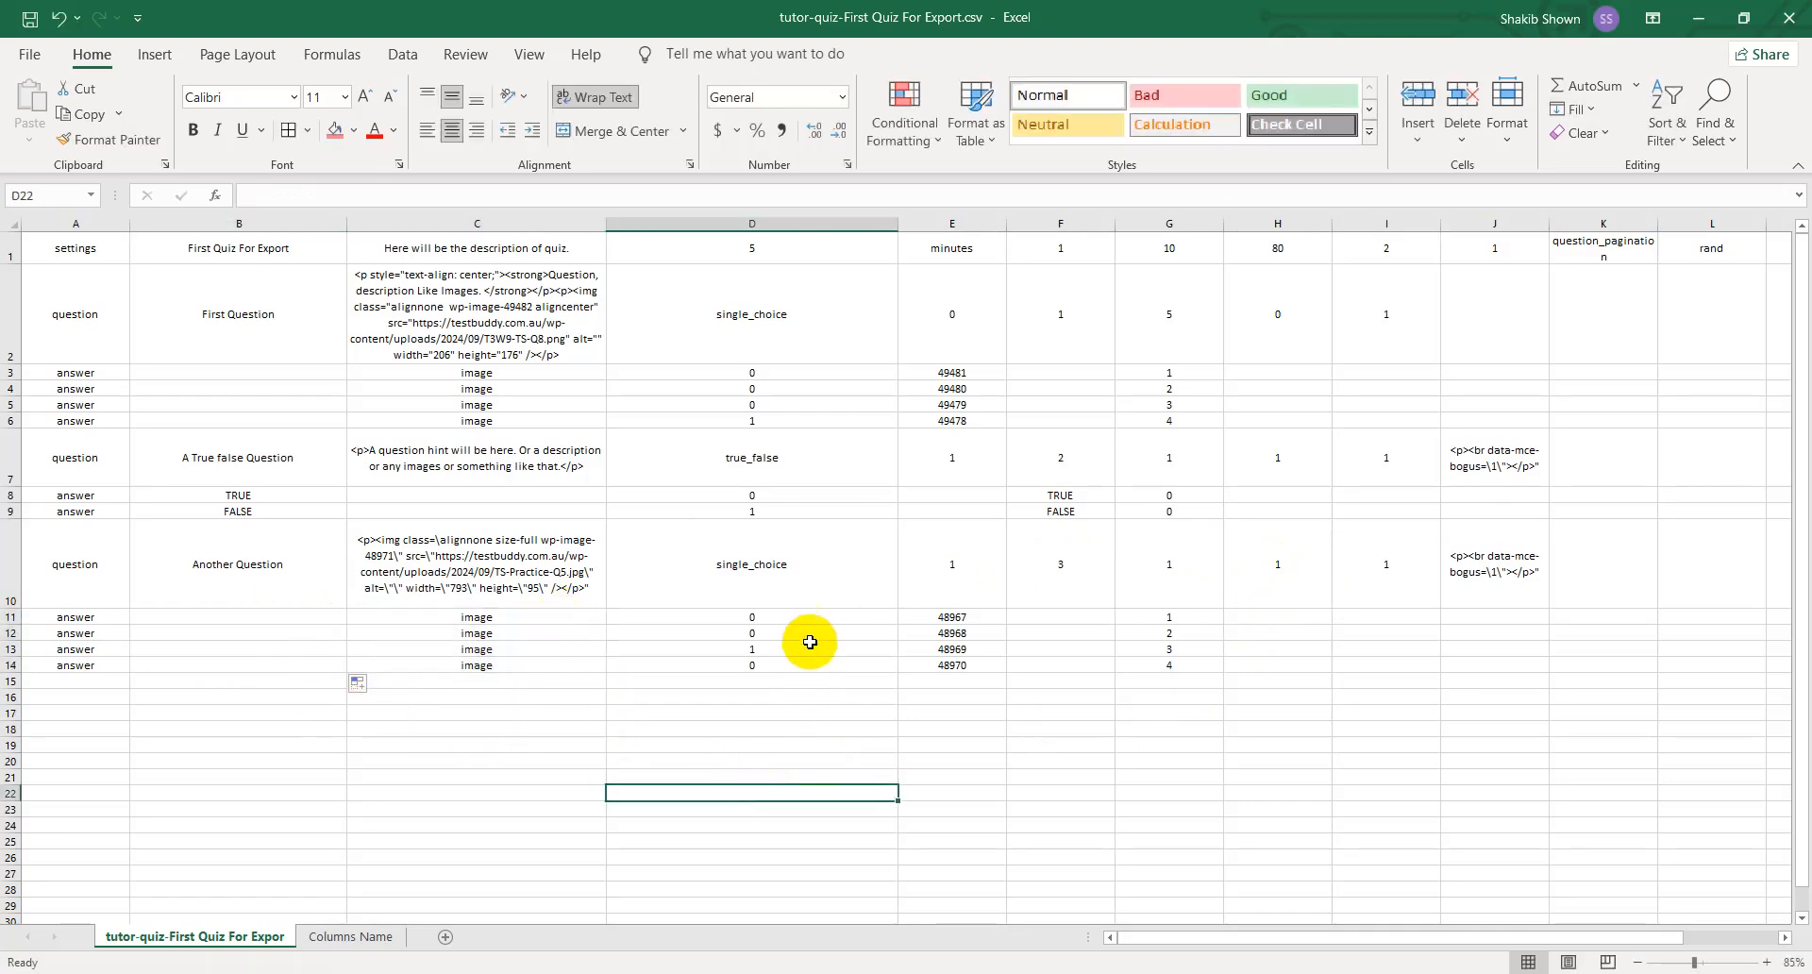
click(782, 649)
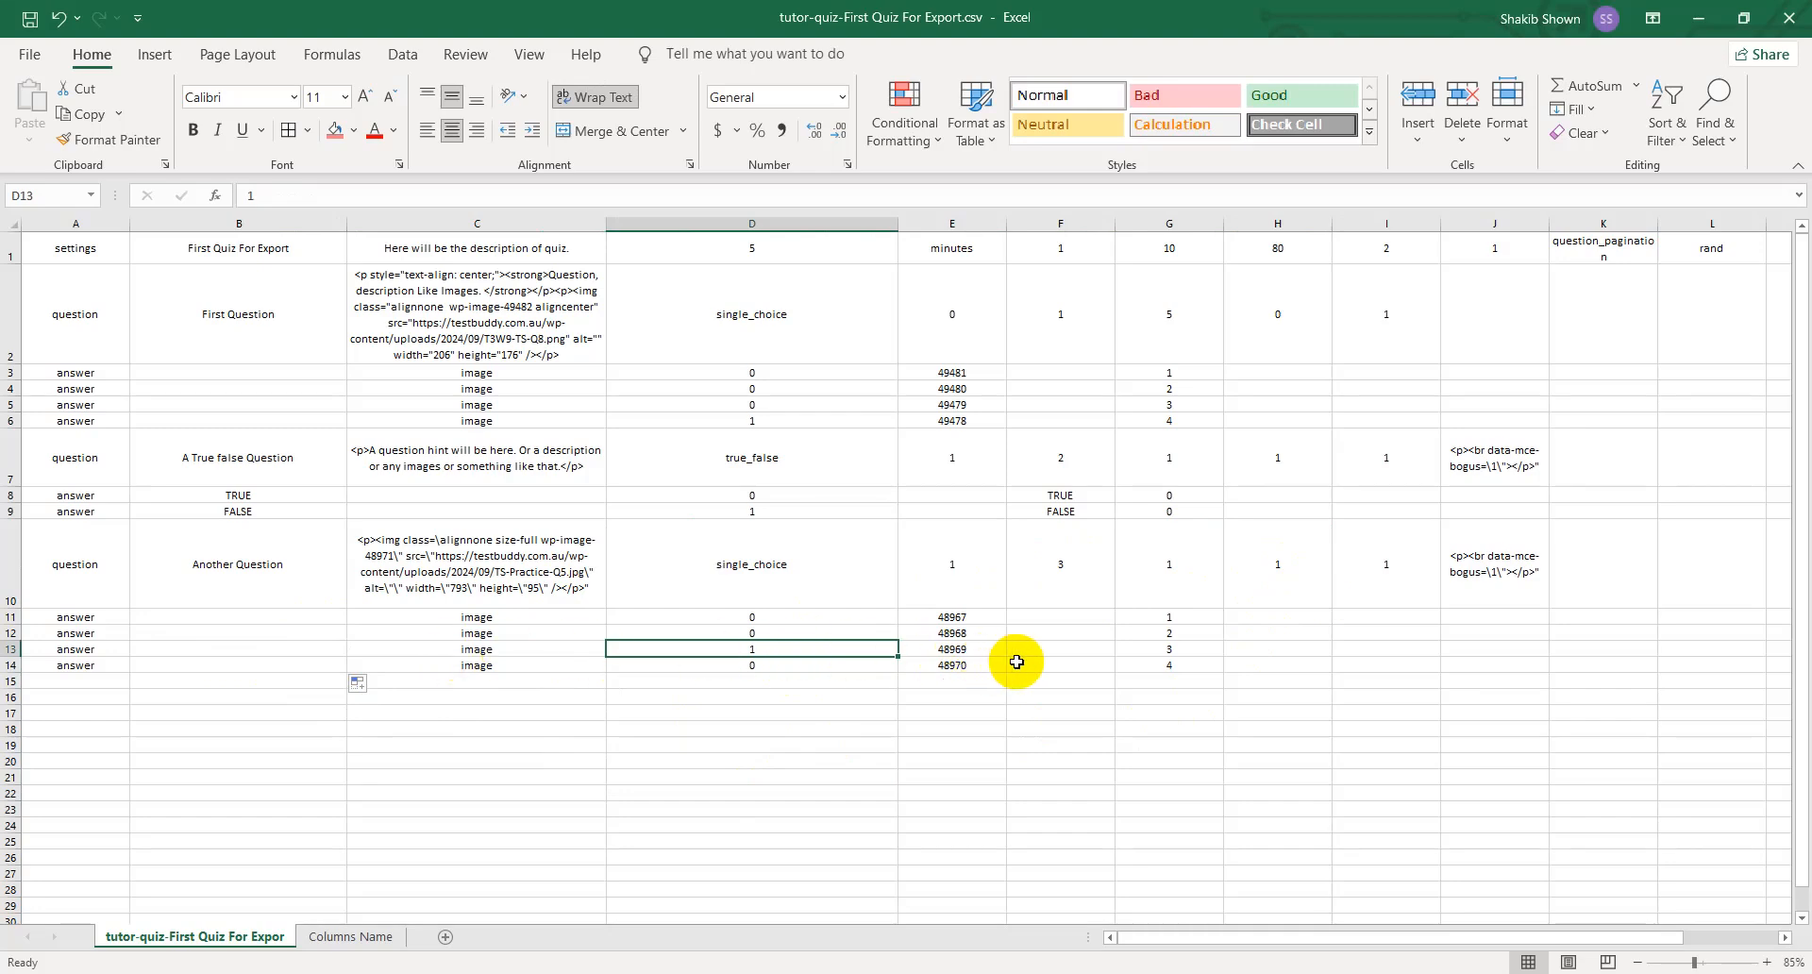
drag(982, 614, 983, 667)
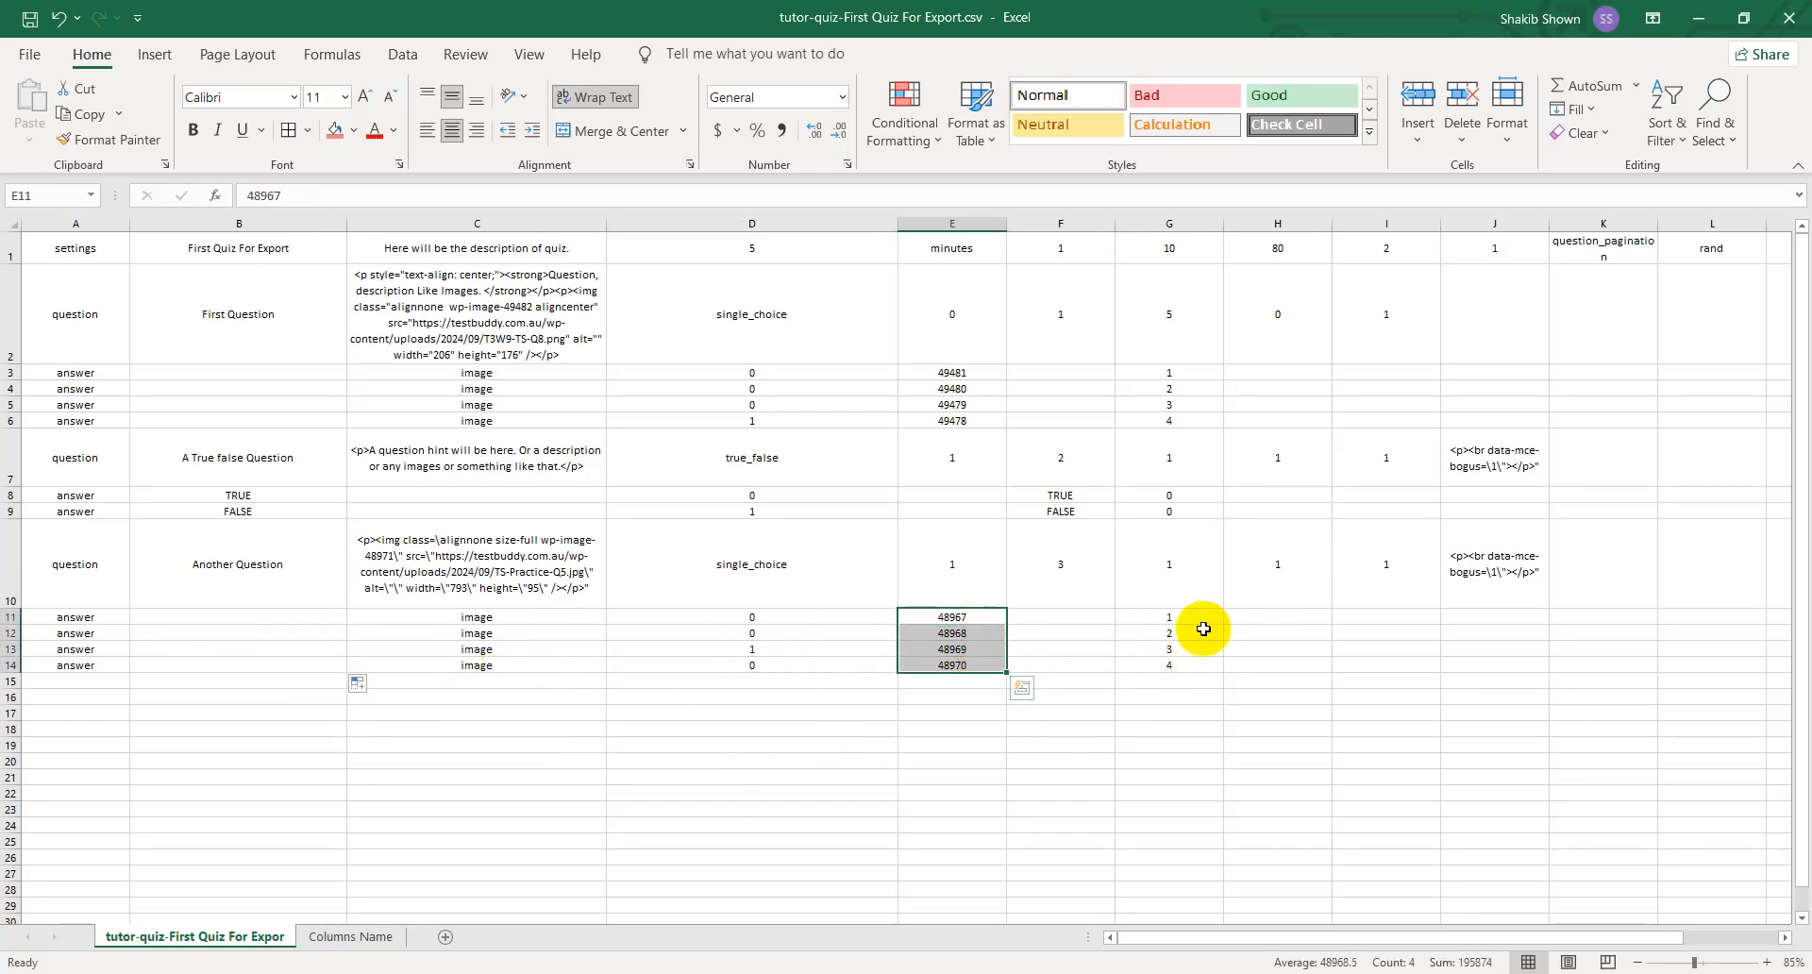
drag(1203, 629, 296, 649)
click(1151, 855)
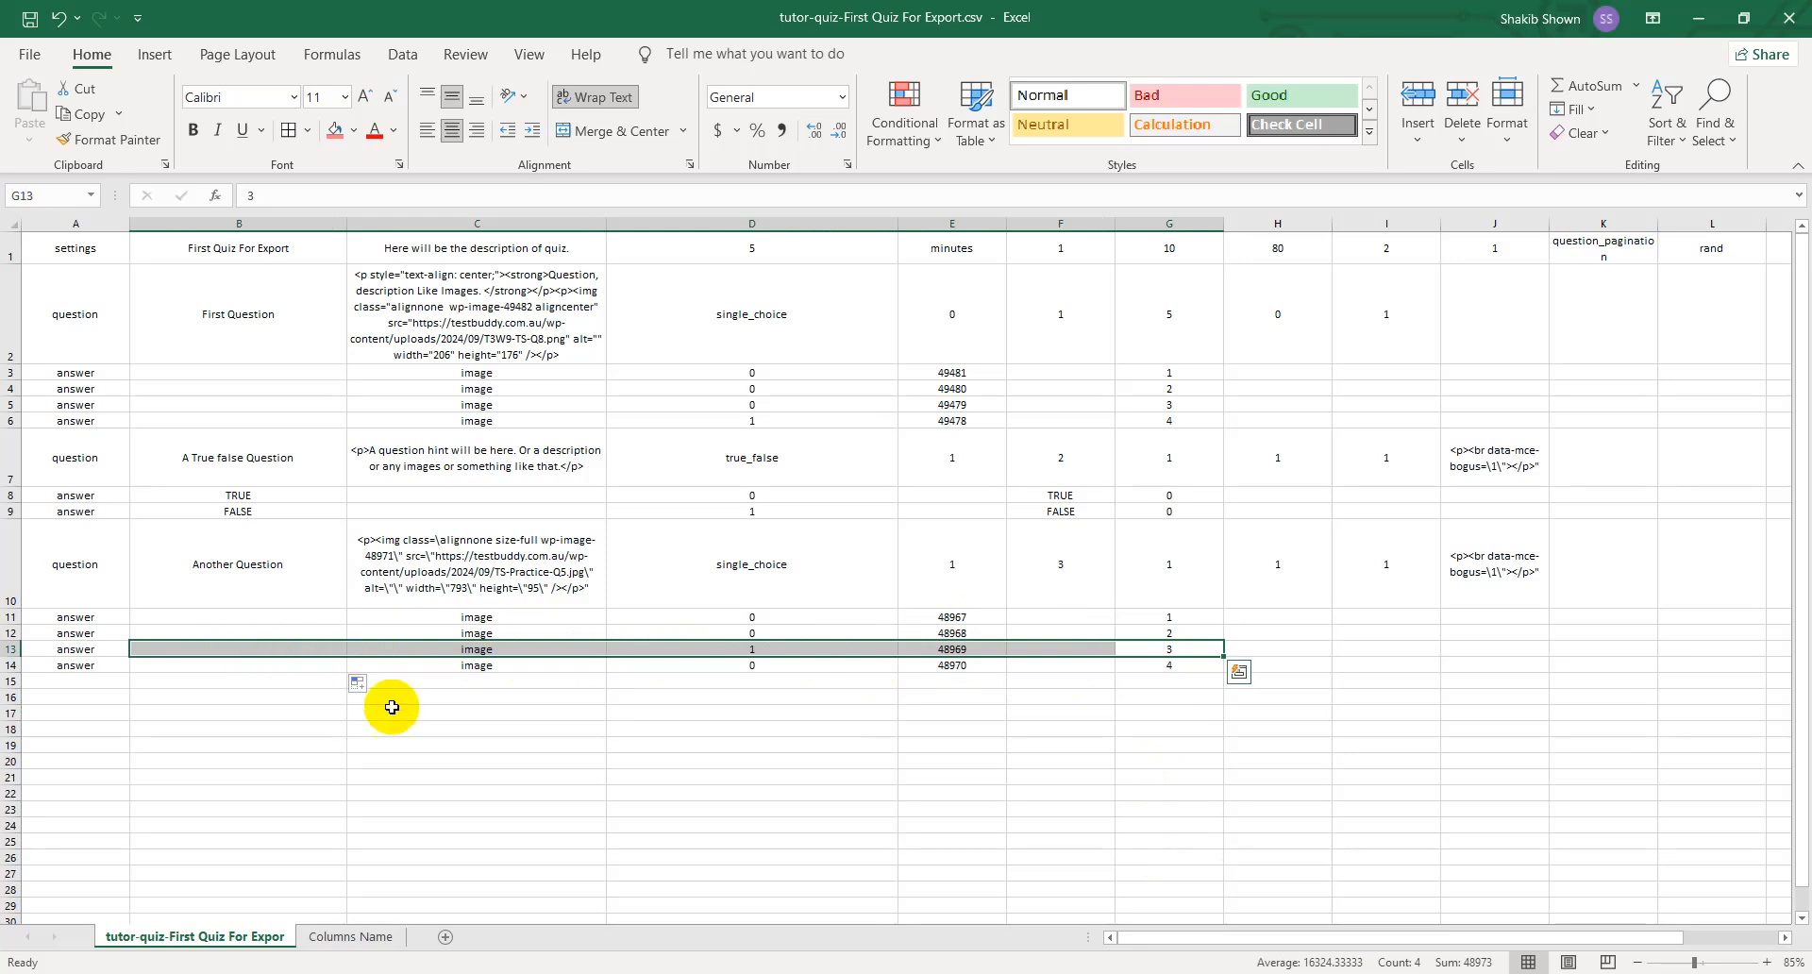
- Highlight the empty rows below the last answer, starting with A15:I15, as the place for additional entries
click(884, 765)
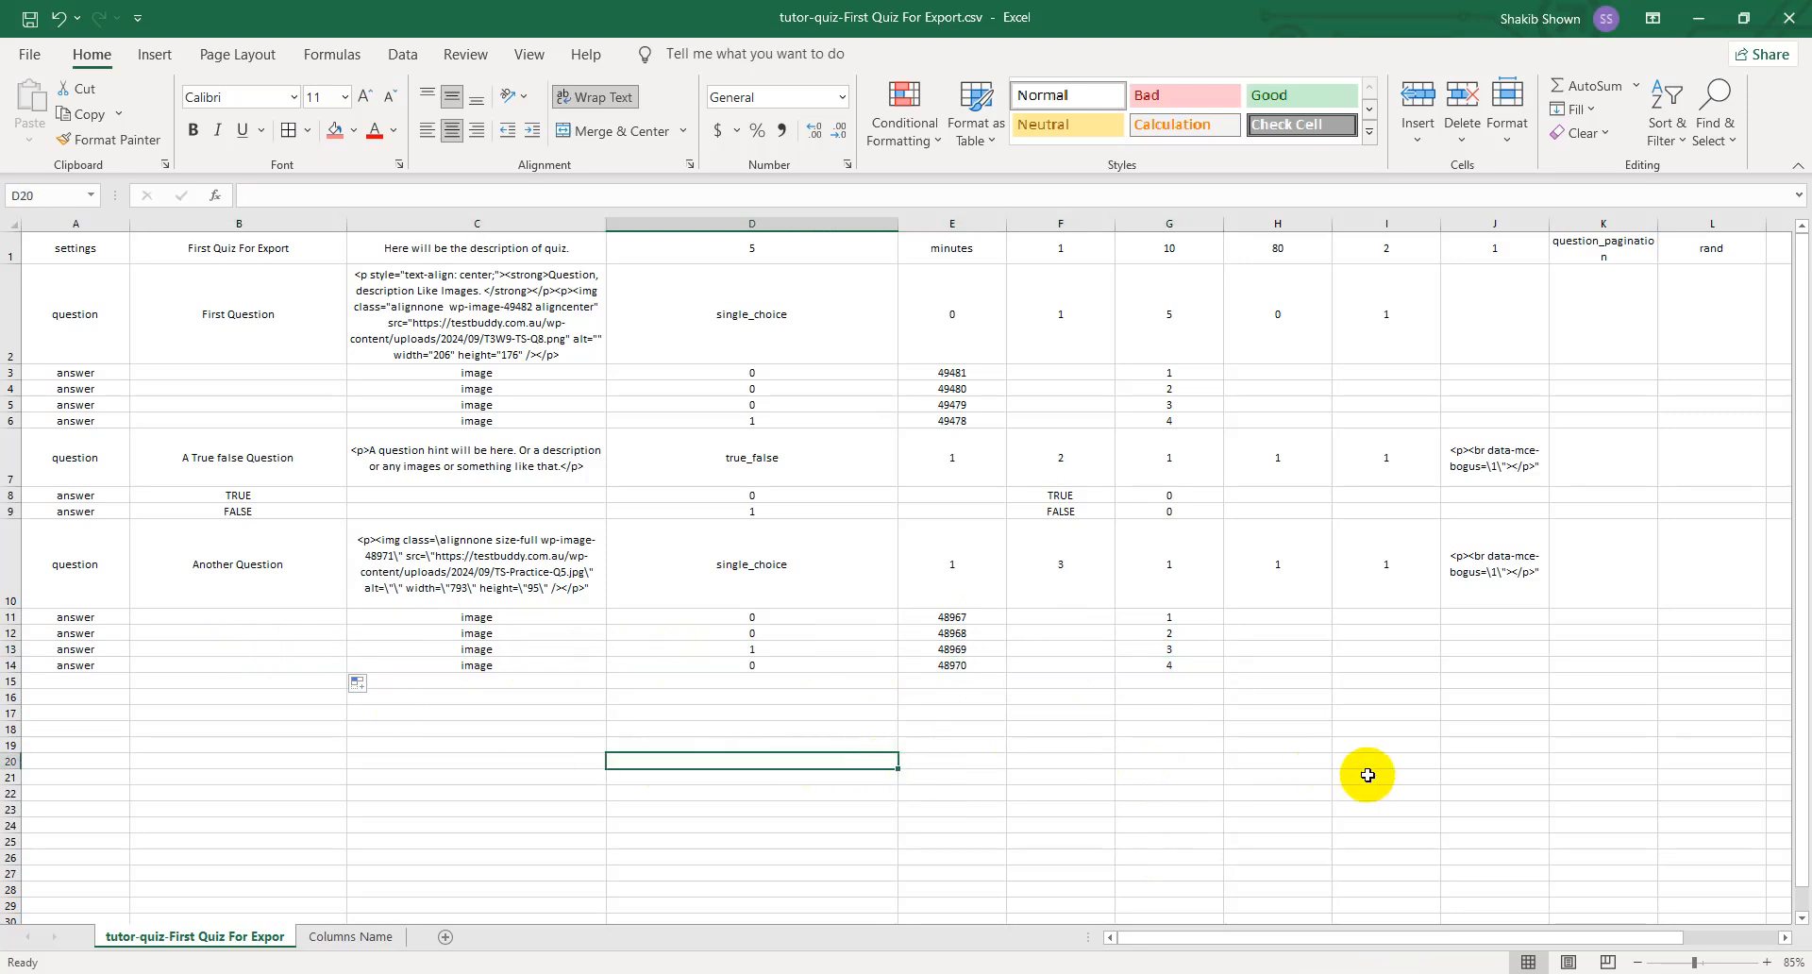
drag(94, 684, 1421, 676)
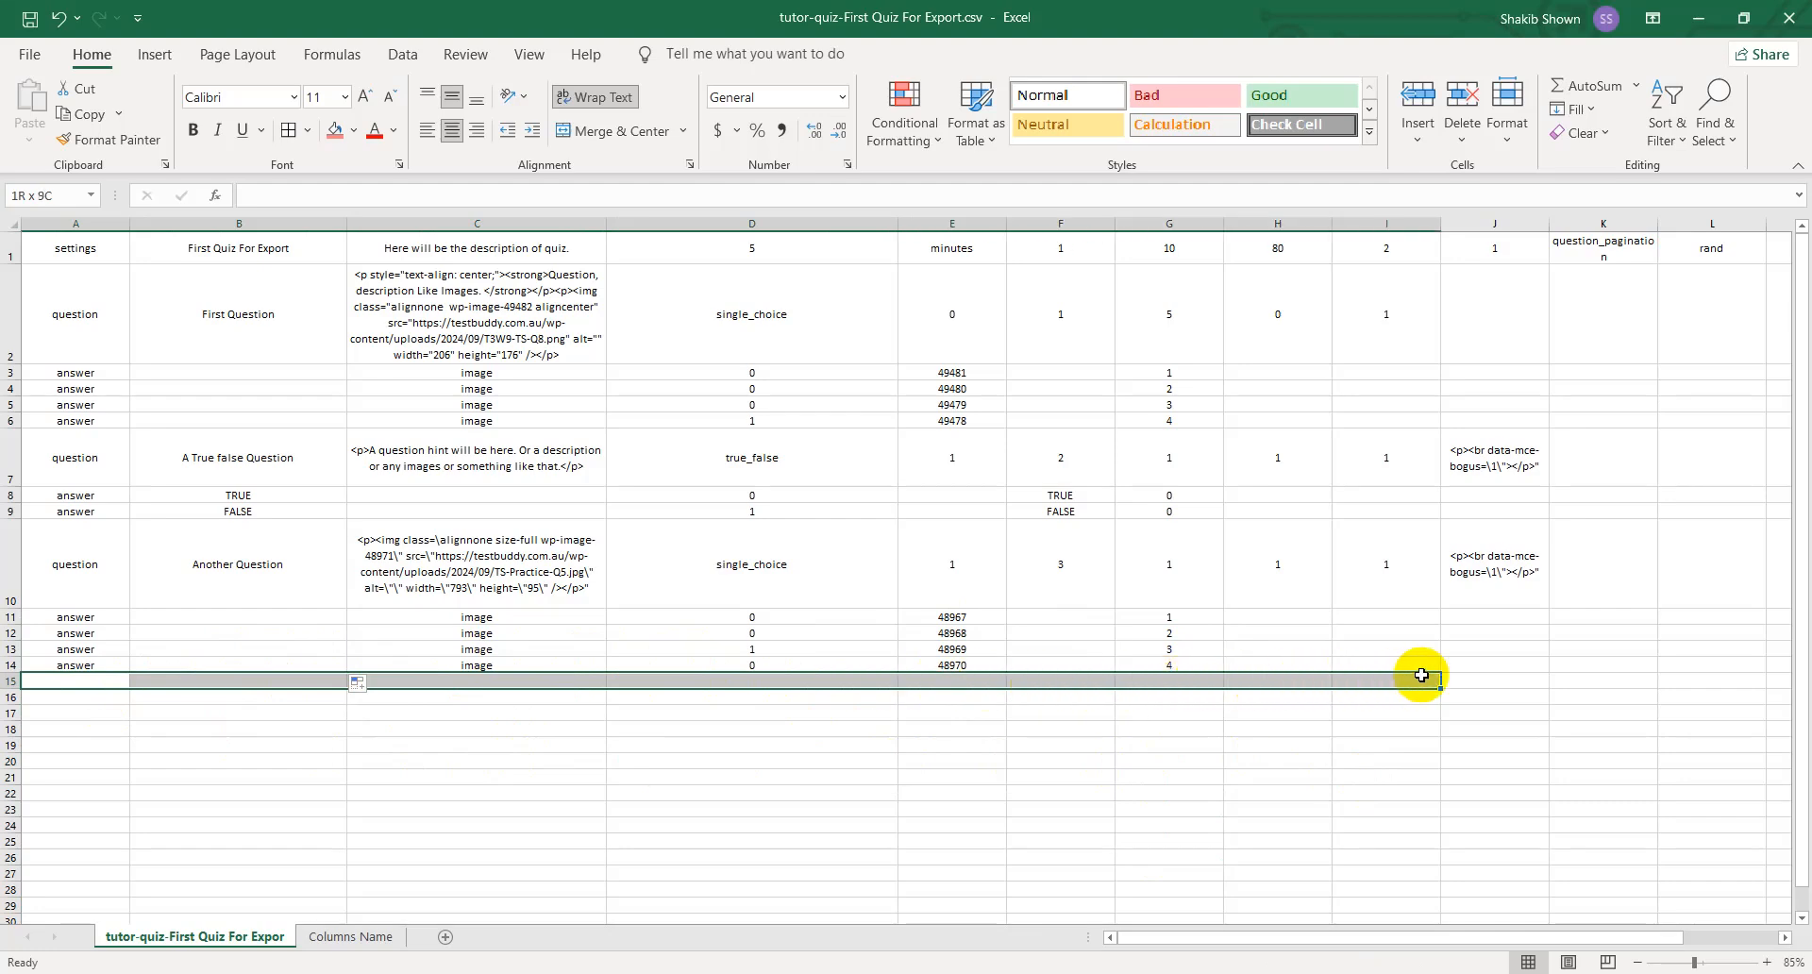
drag(66, 697, 1246, 740)
click(1137, 742)
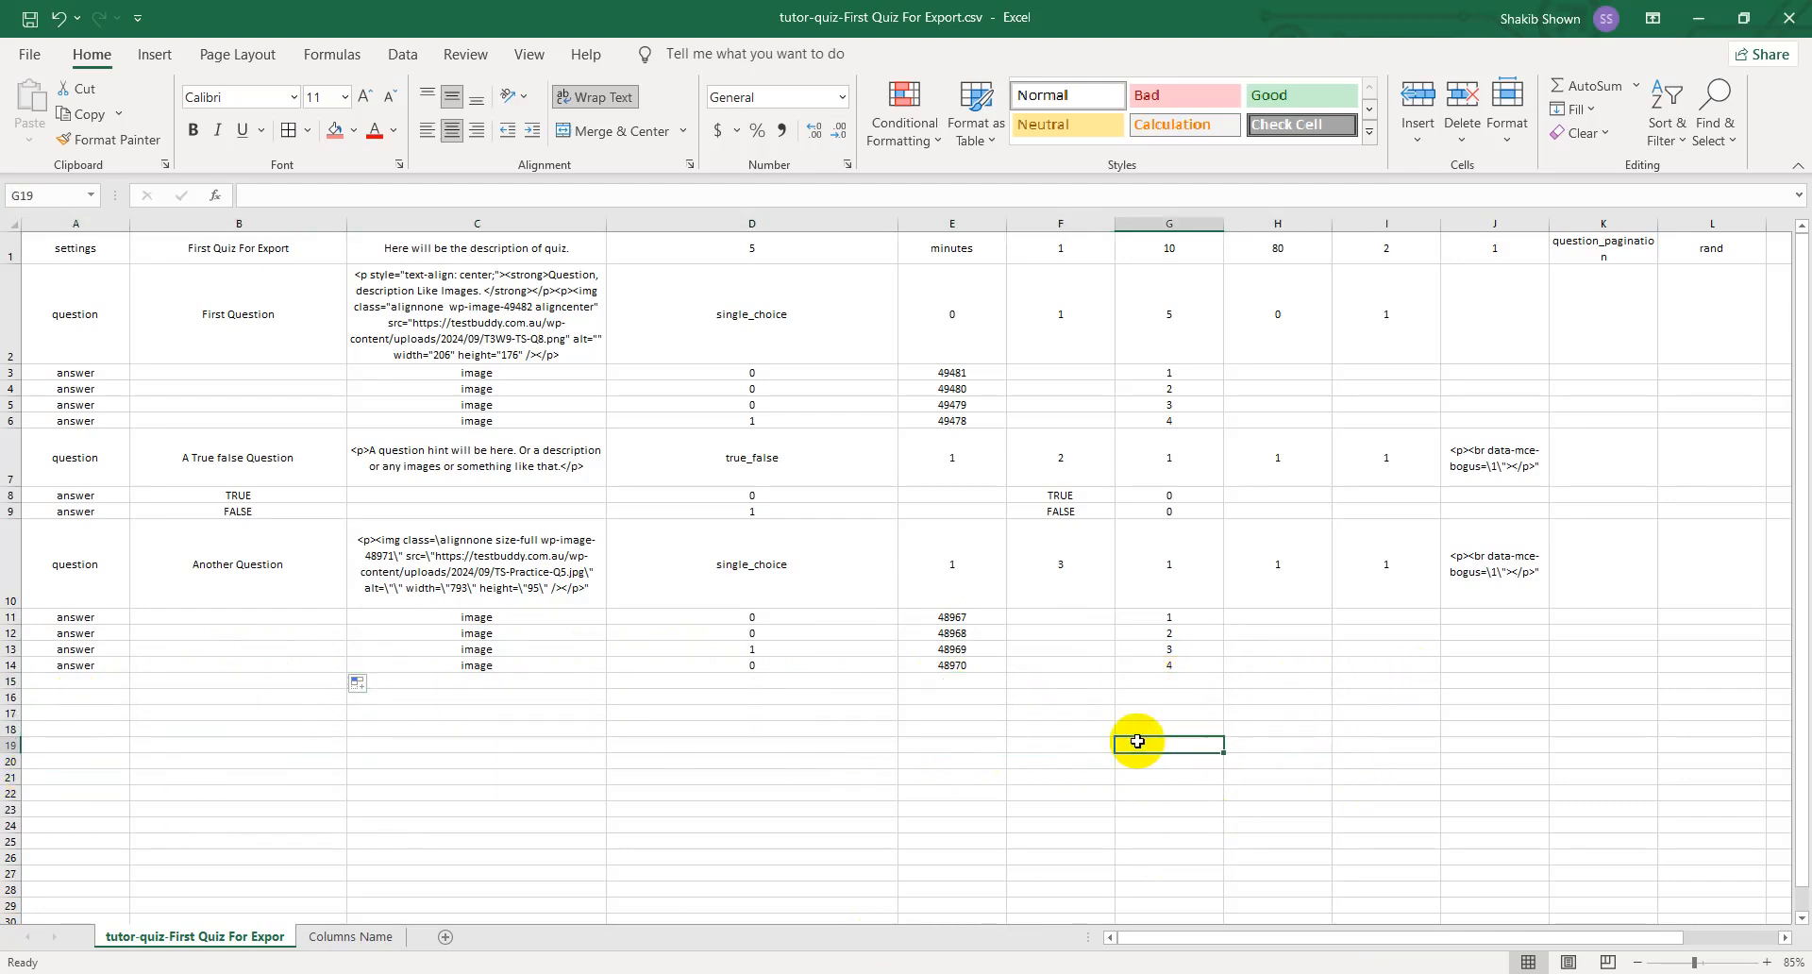
click(751, 723)
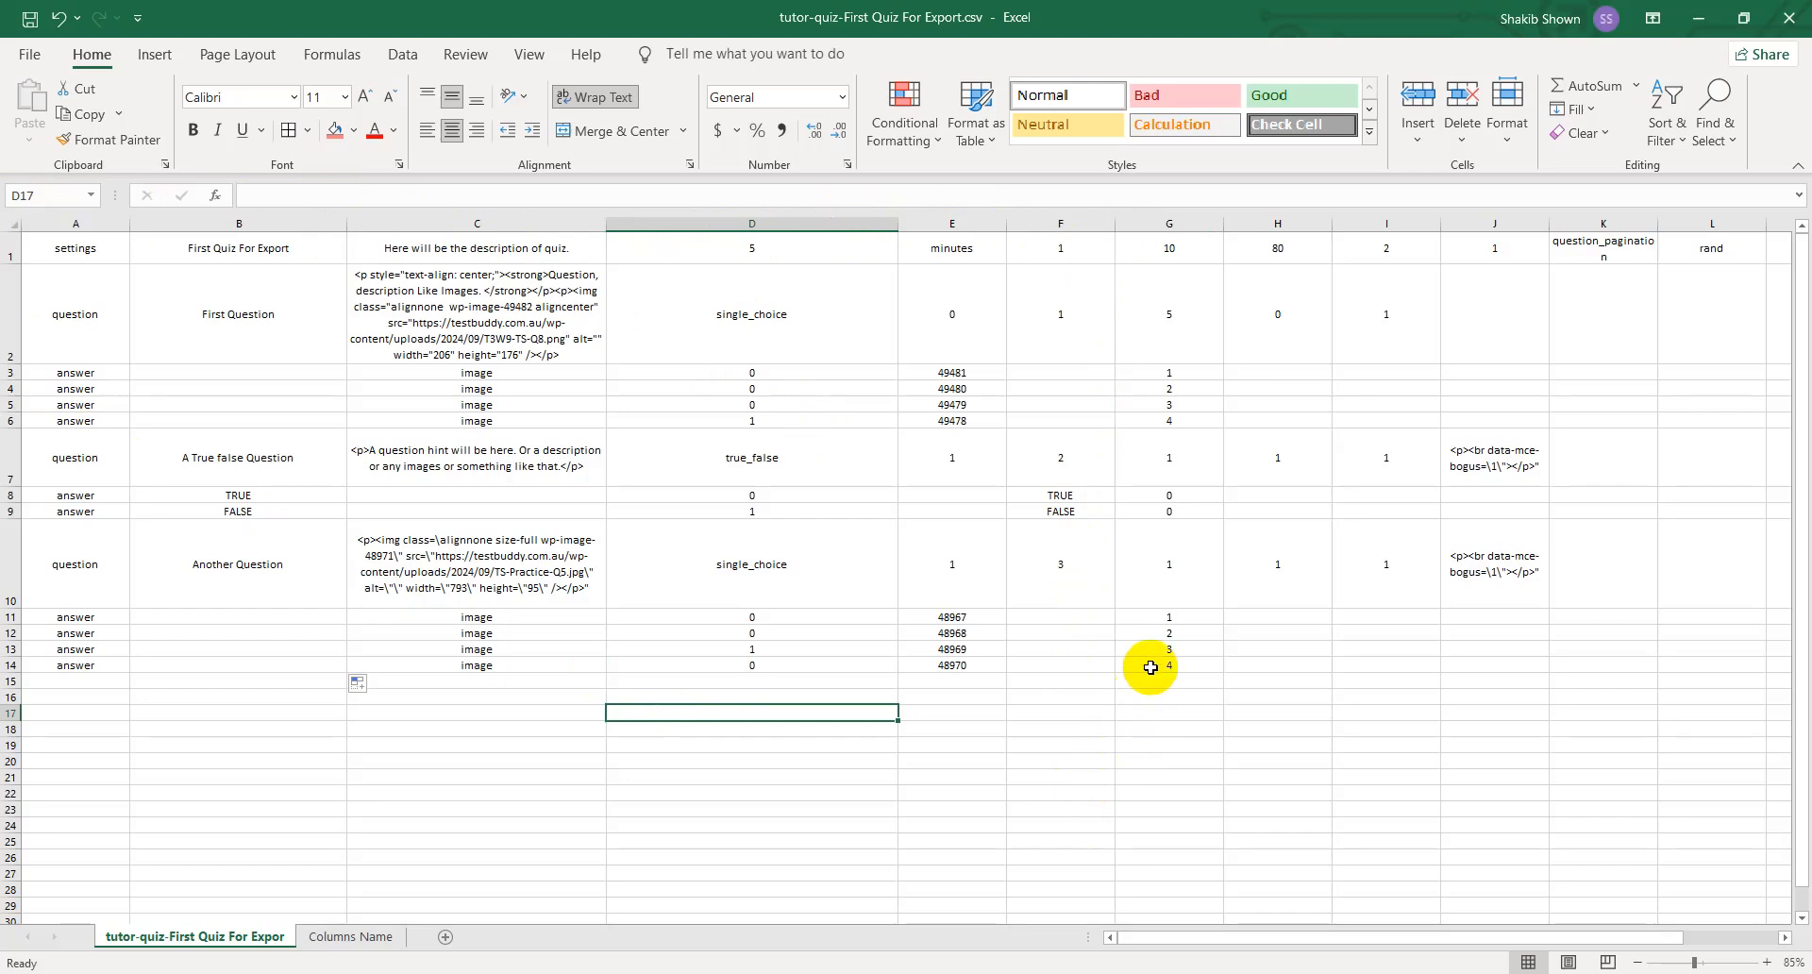
- Save the quiz CSV, and save a copy of its active sheet on the Desktop as tutor-quiz-First Quiz For Export skb.csv
click(29, 53)
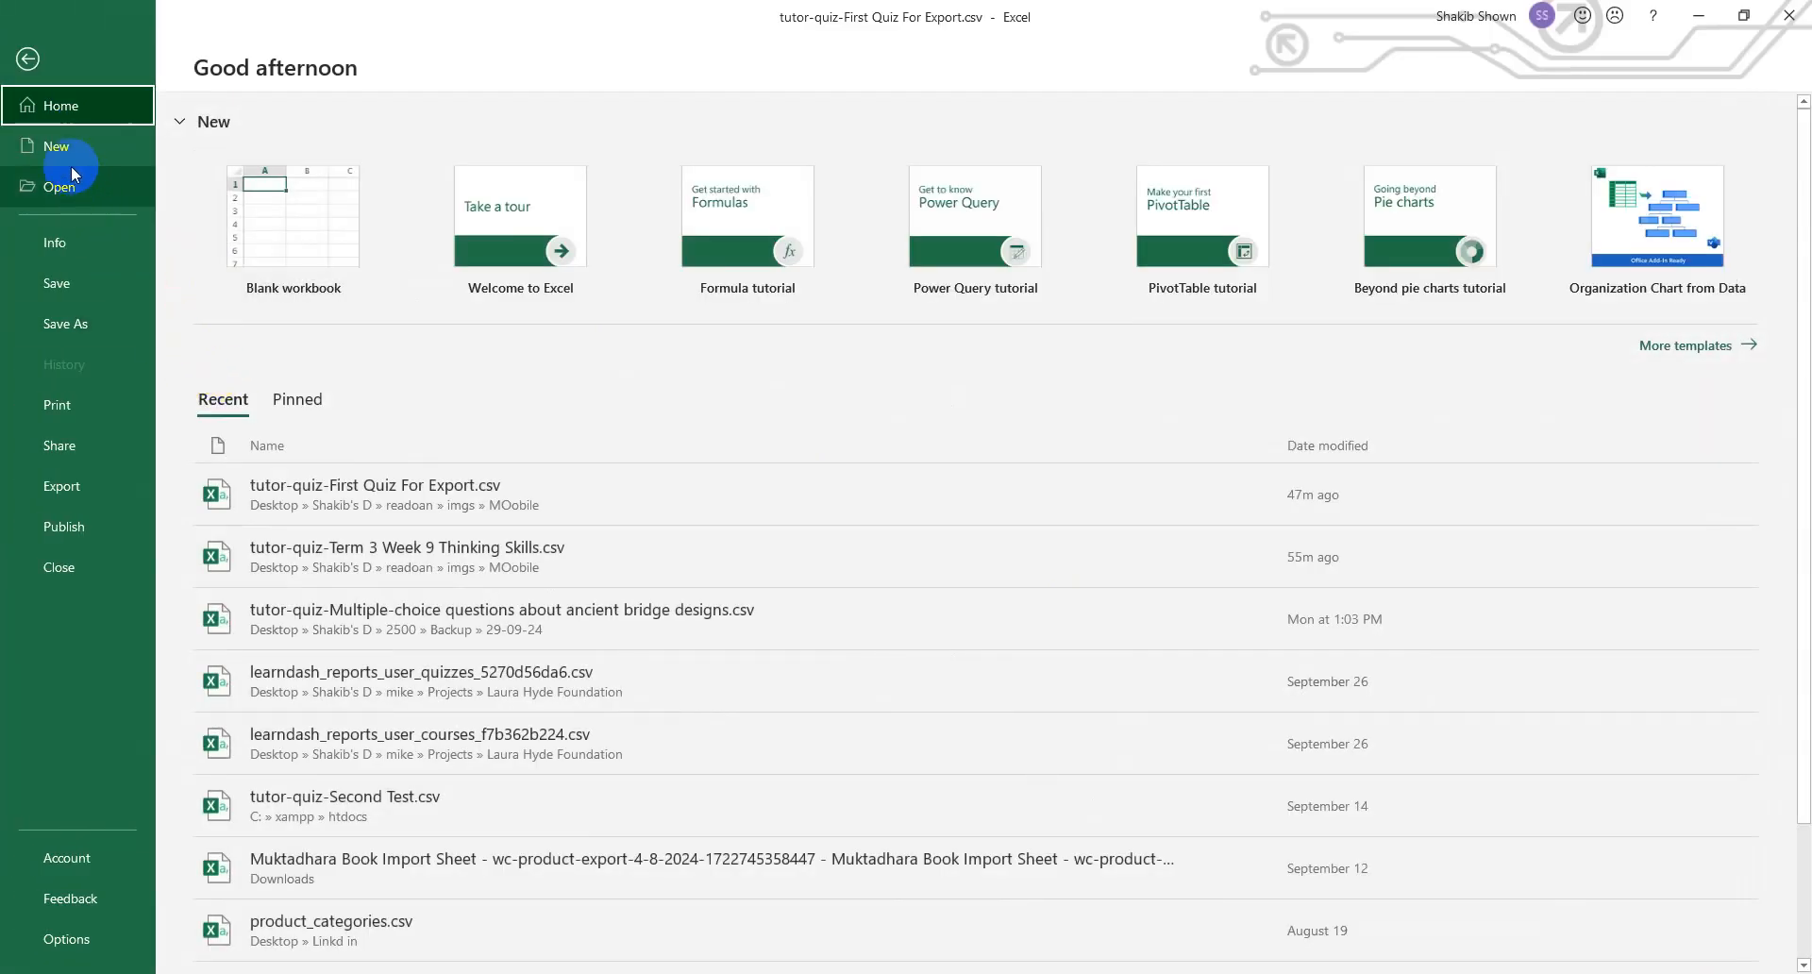
click(69, 283)
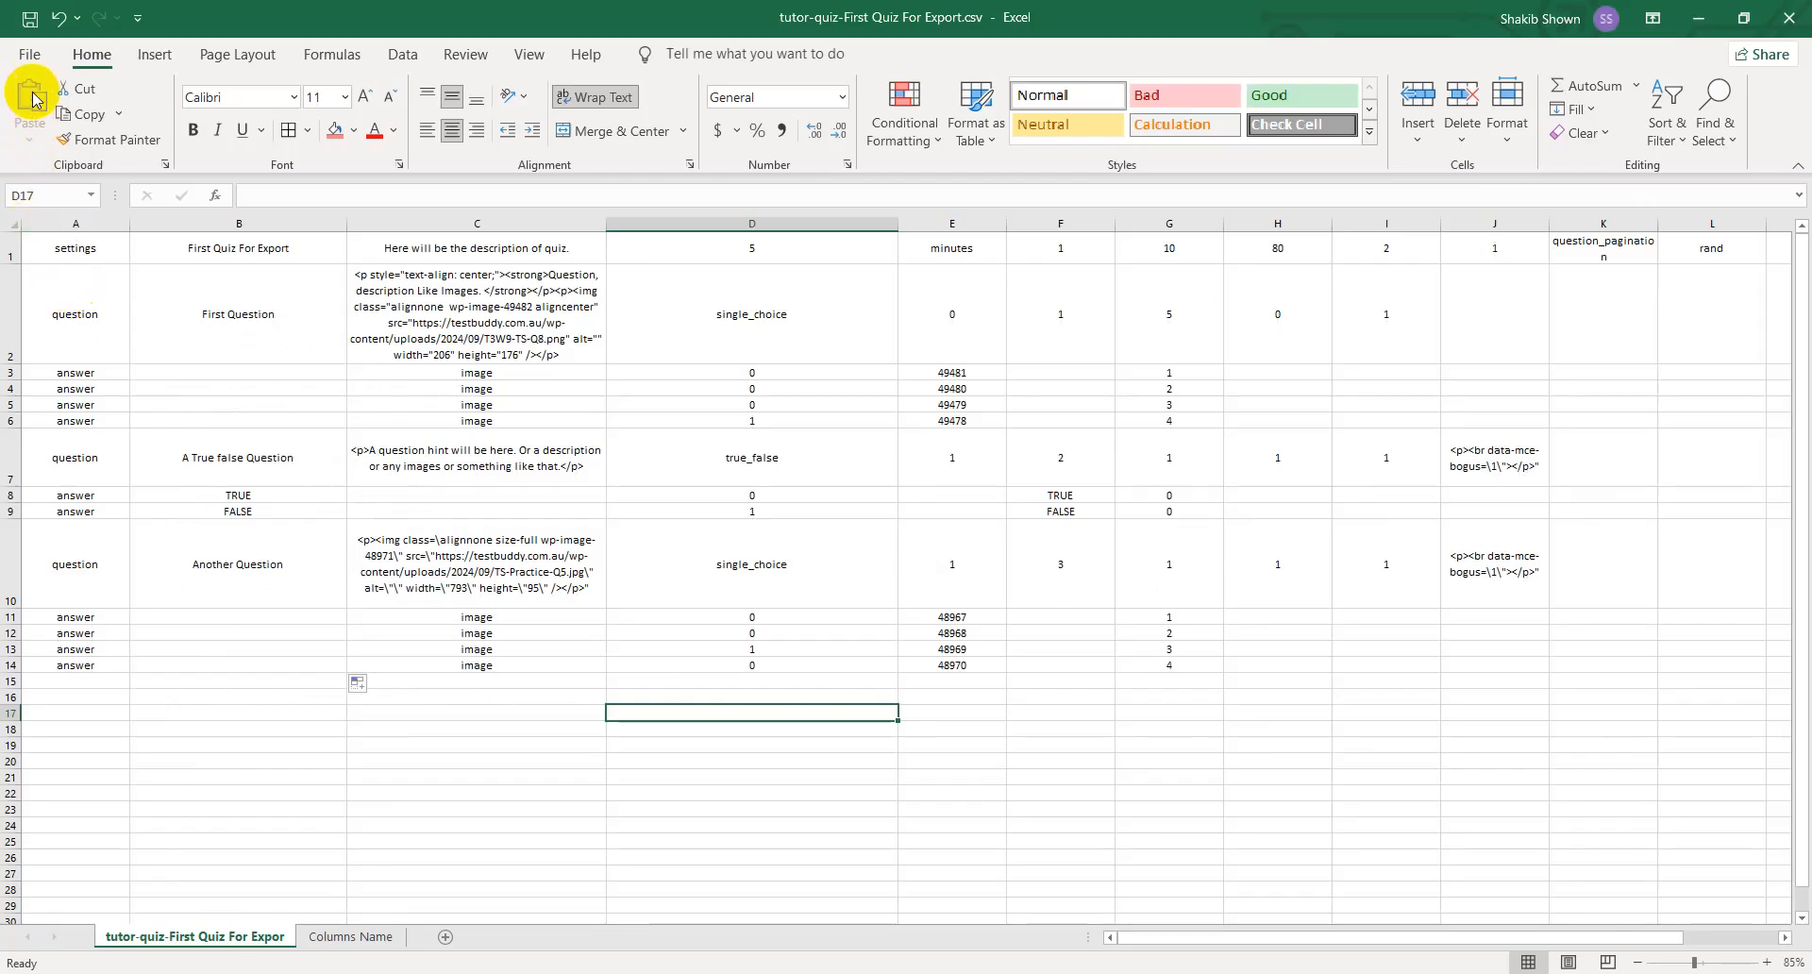
click(29, 54)
click(65, 323)
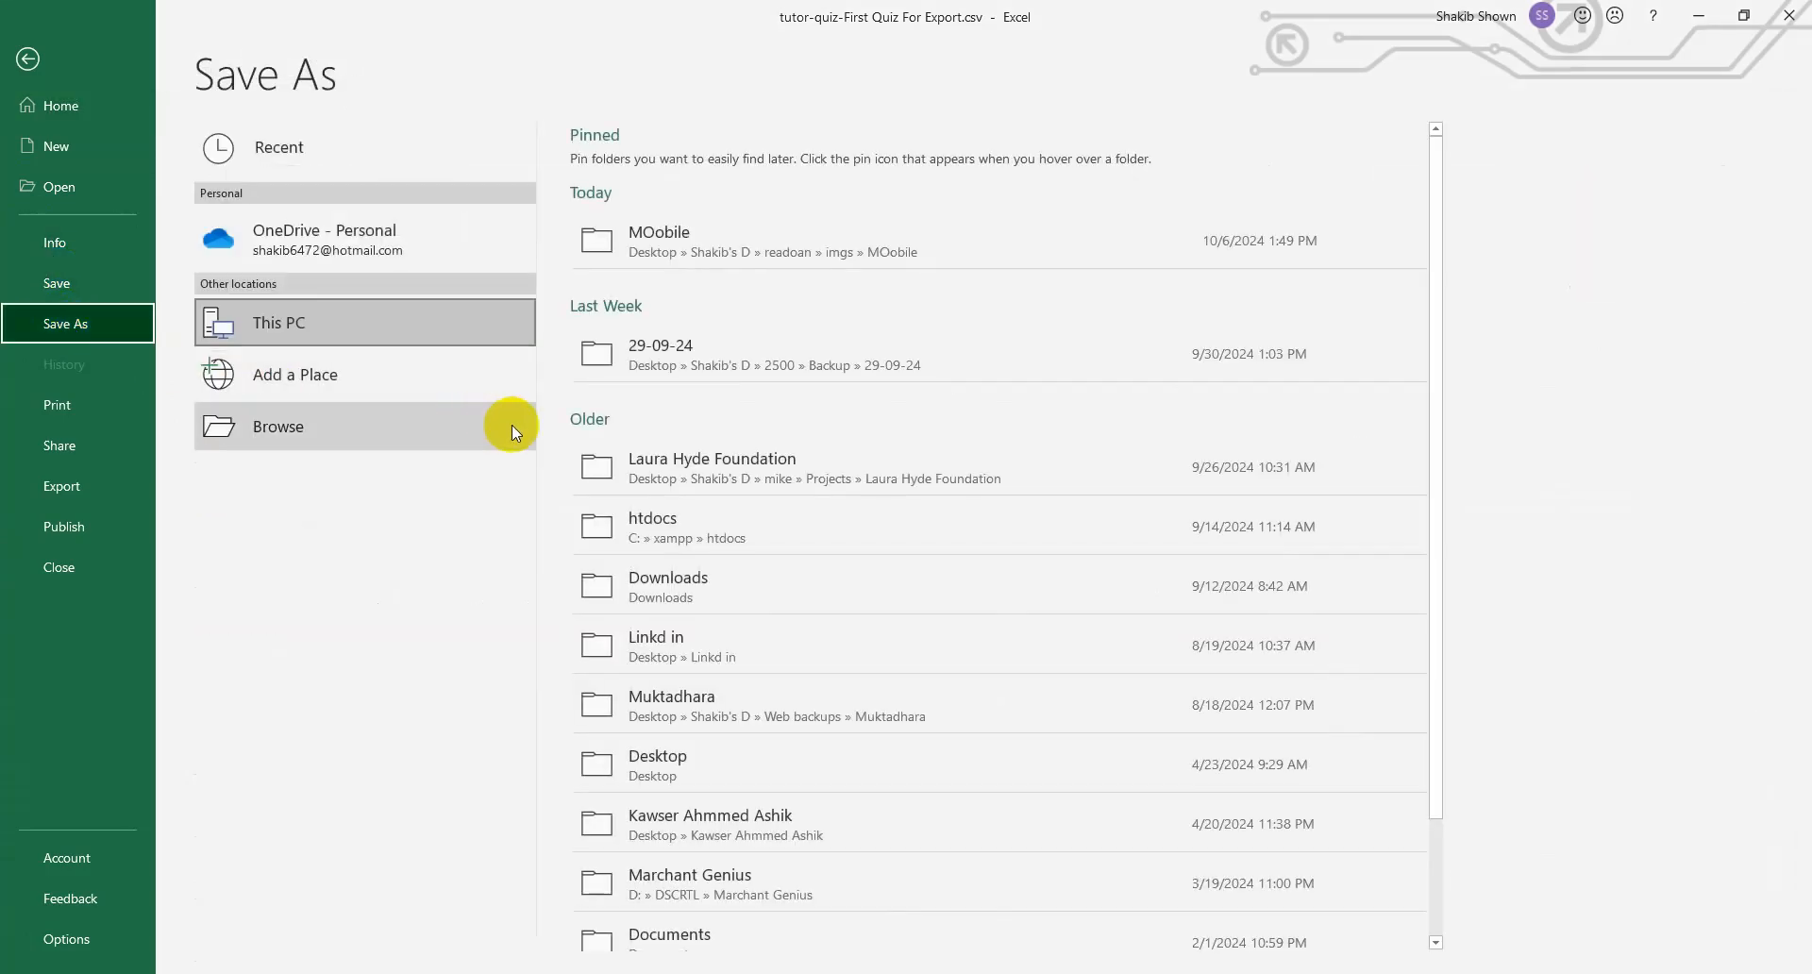
click(693, 252)
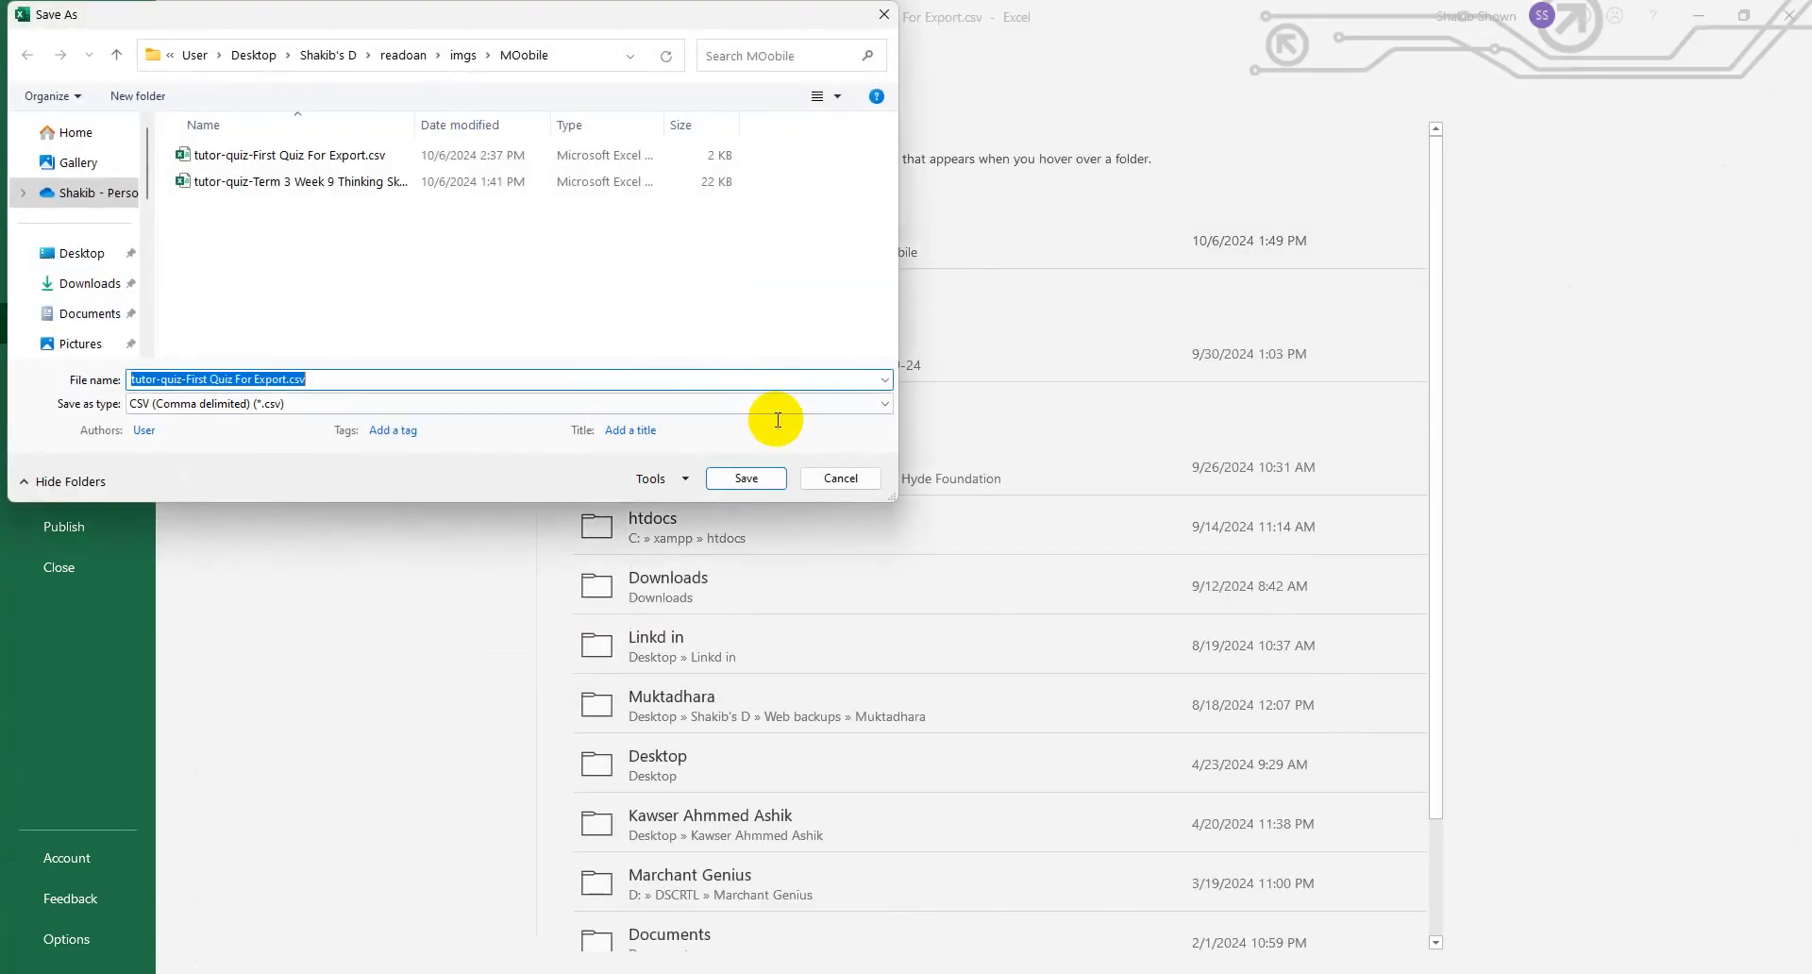
click(823, 471)
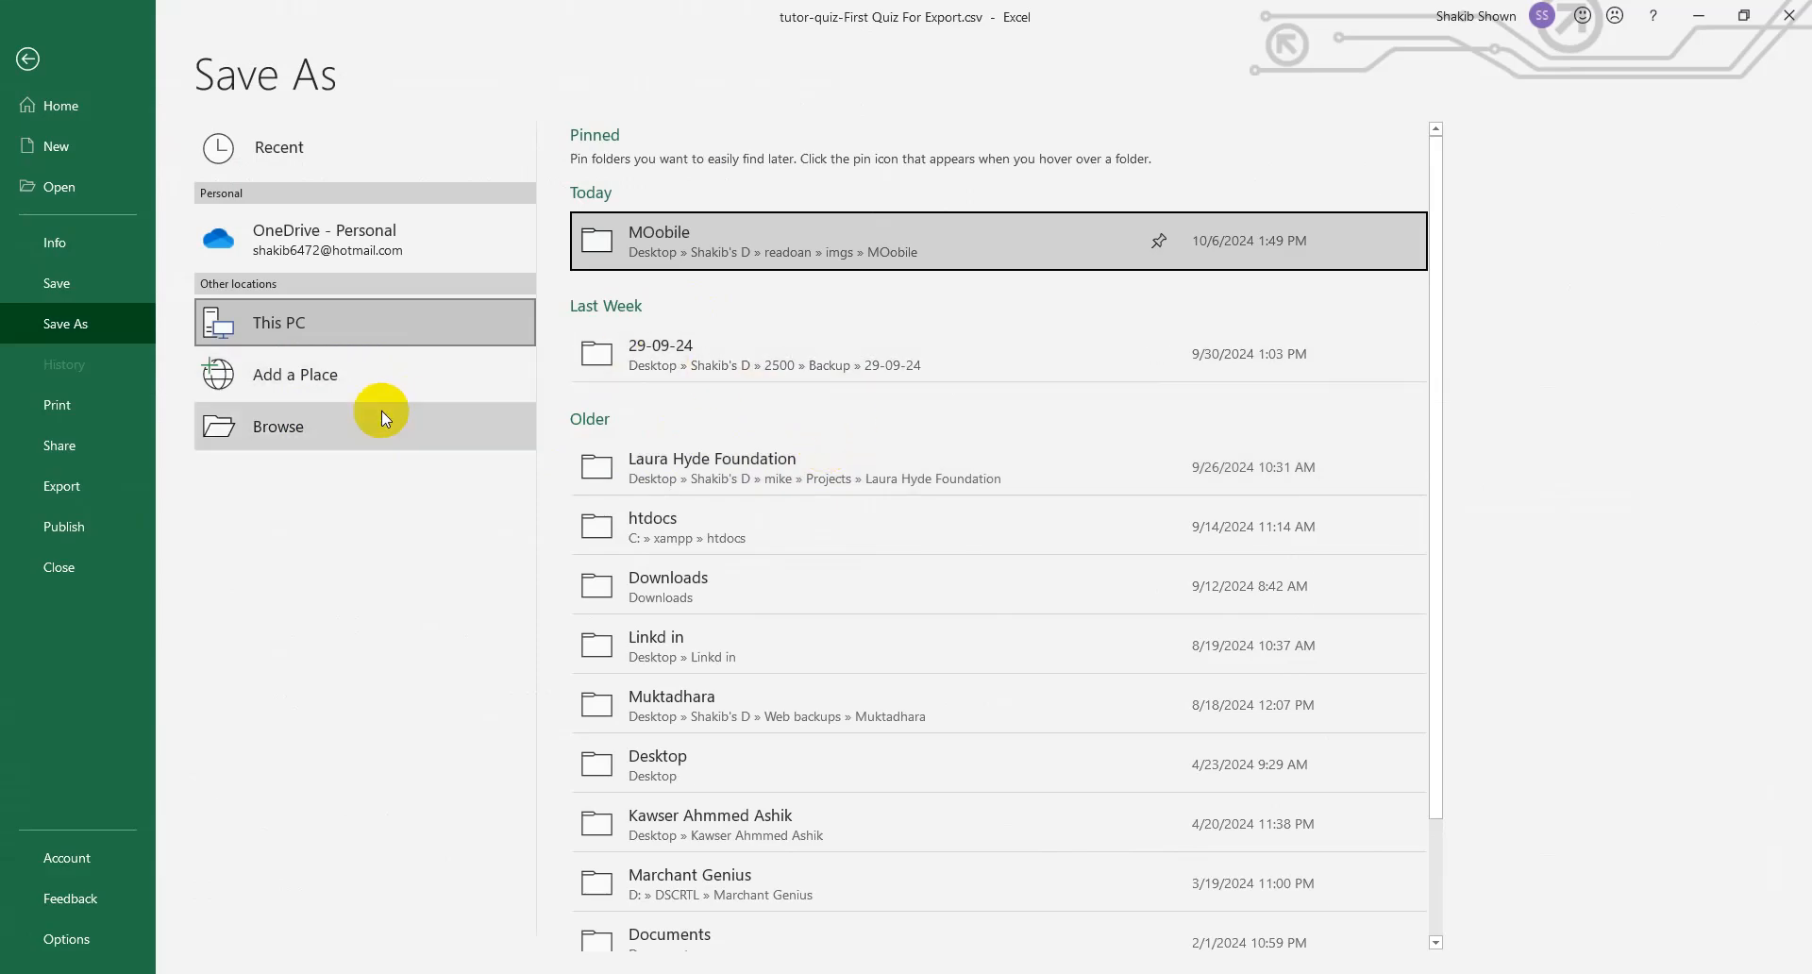
click(322, 427)
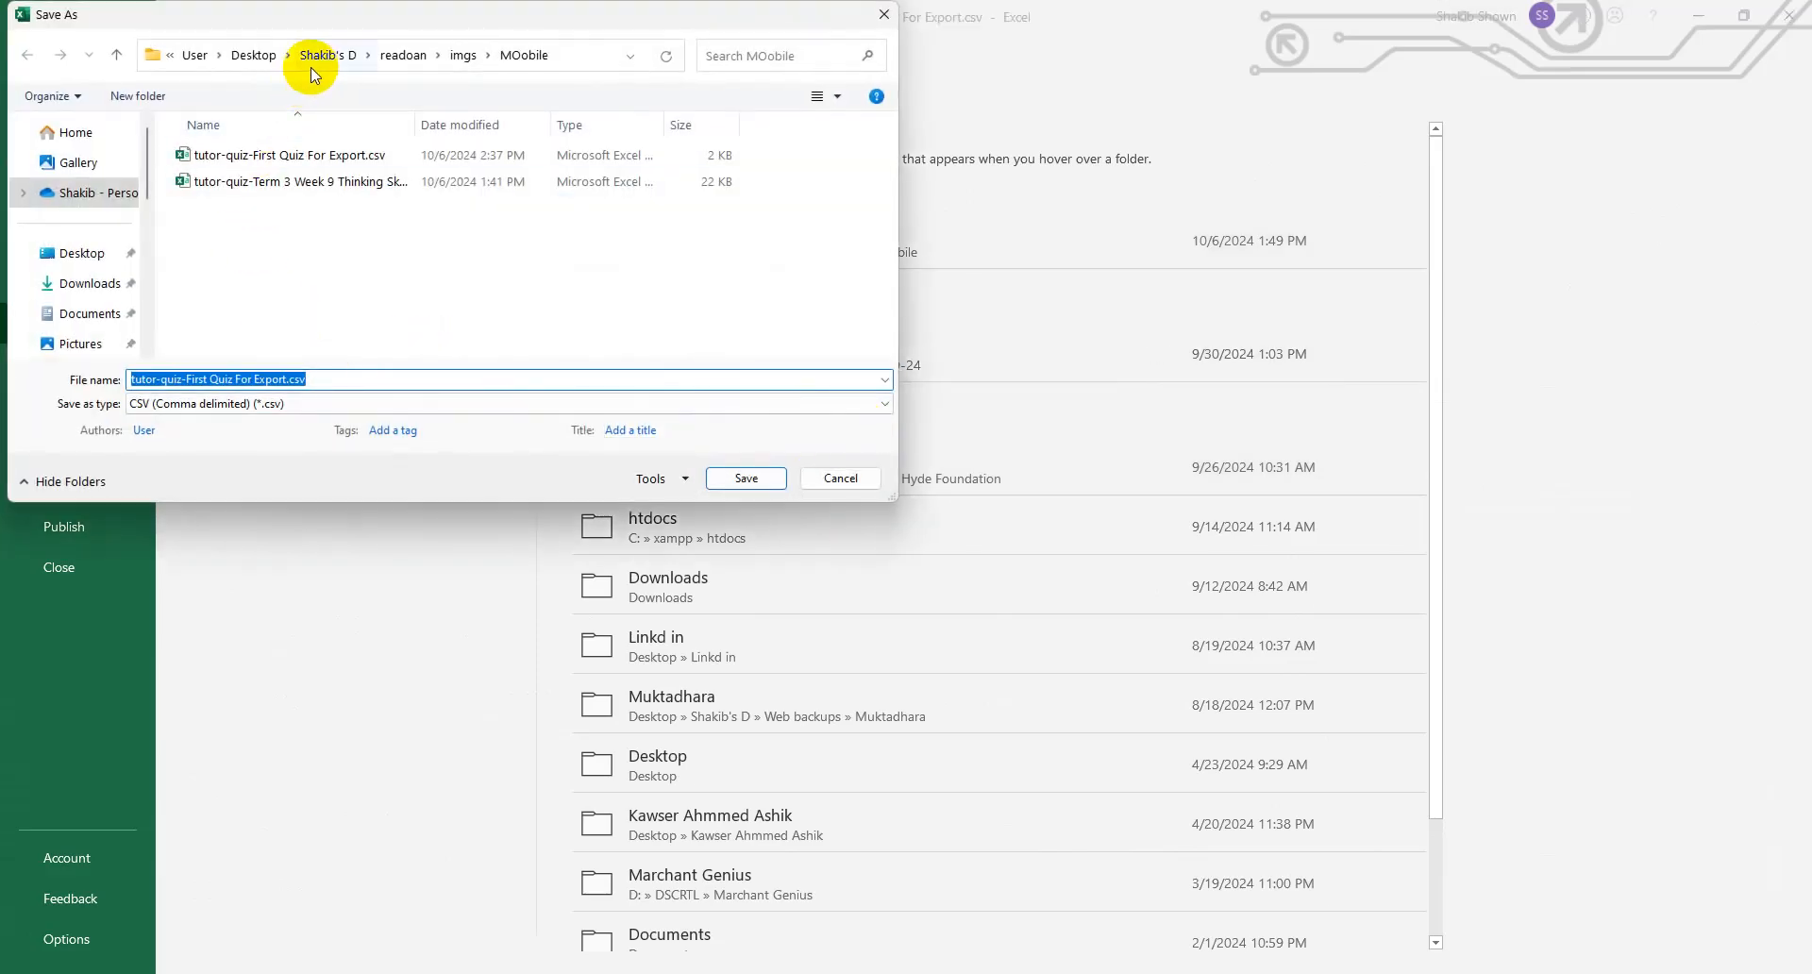
click(250, 55)
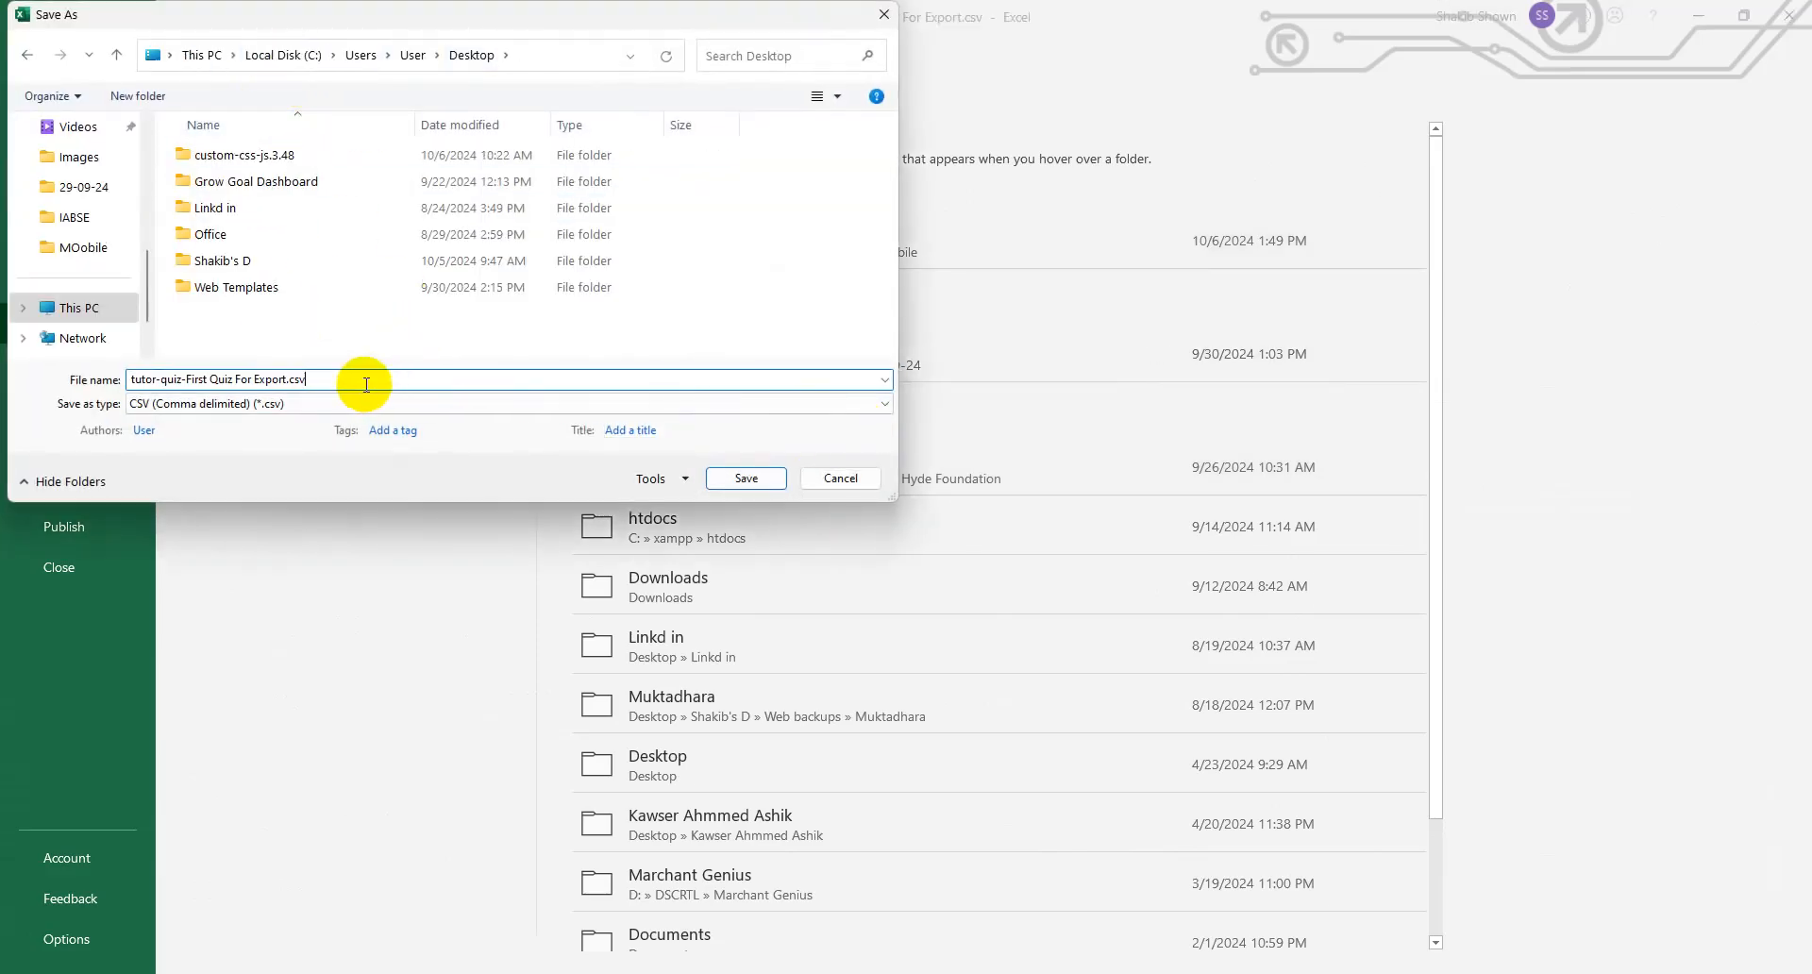
click(287, 378)
click(724, 477)
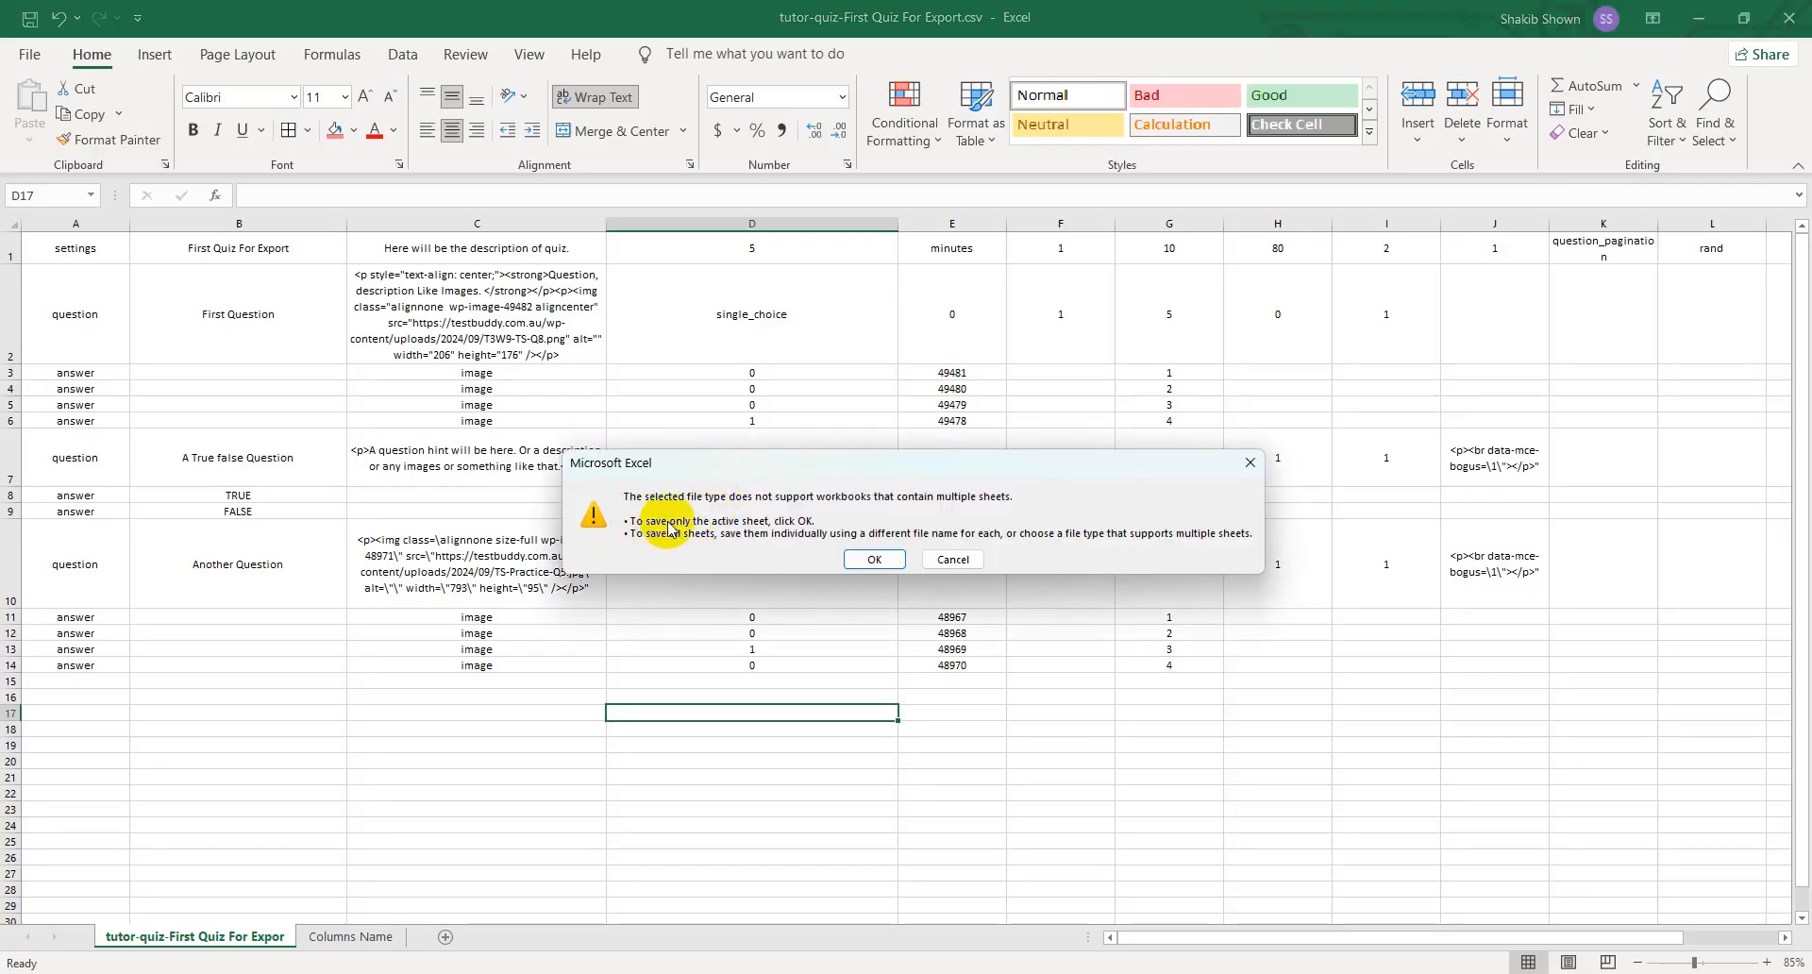
click(877, 559)
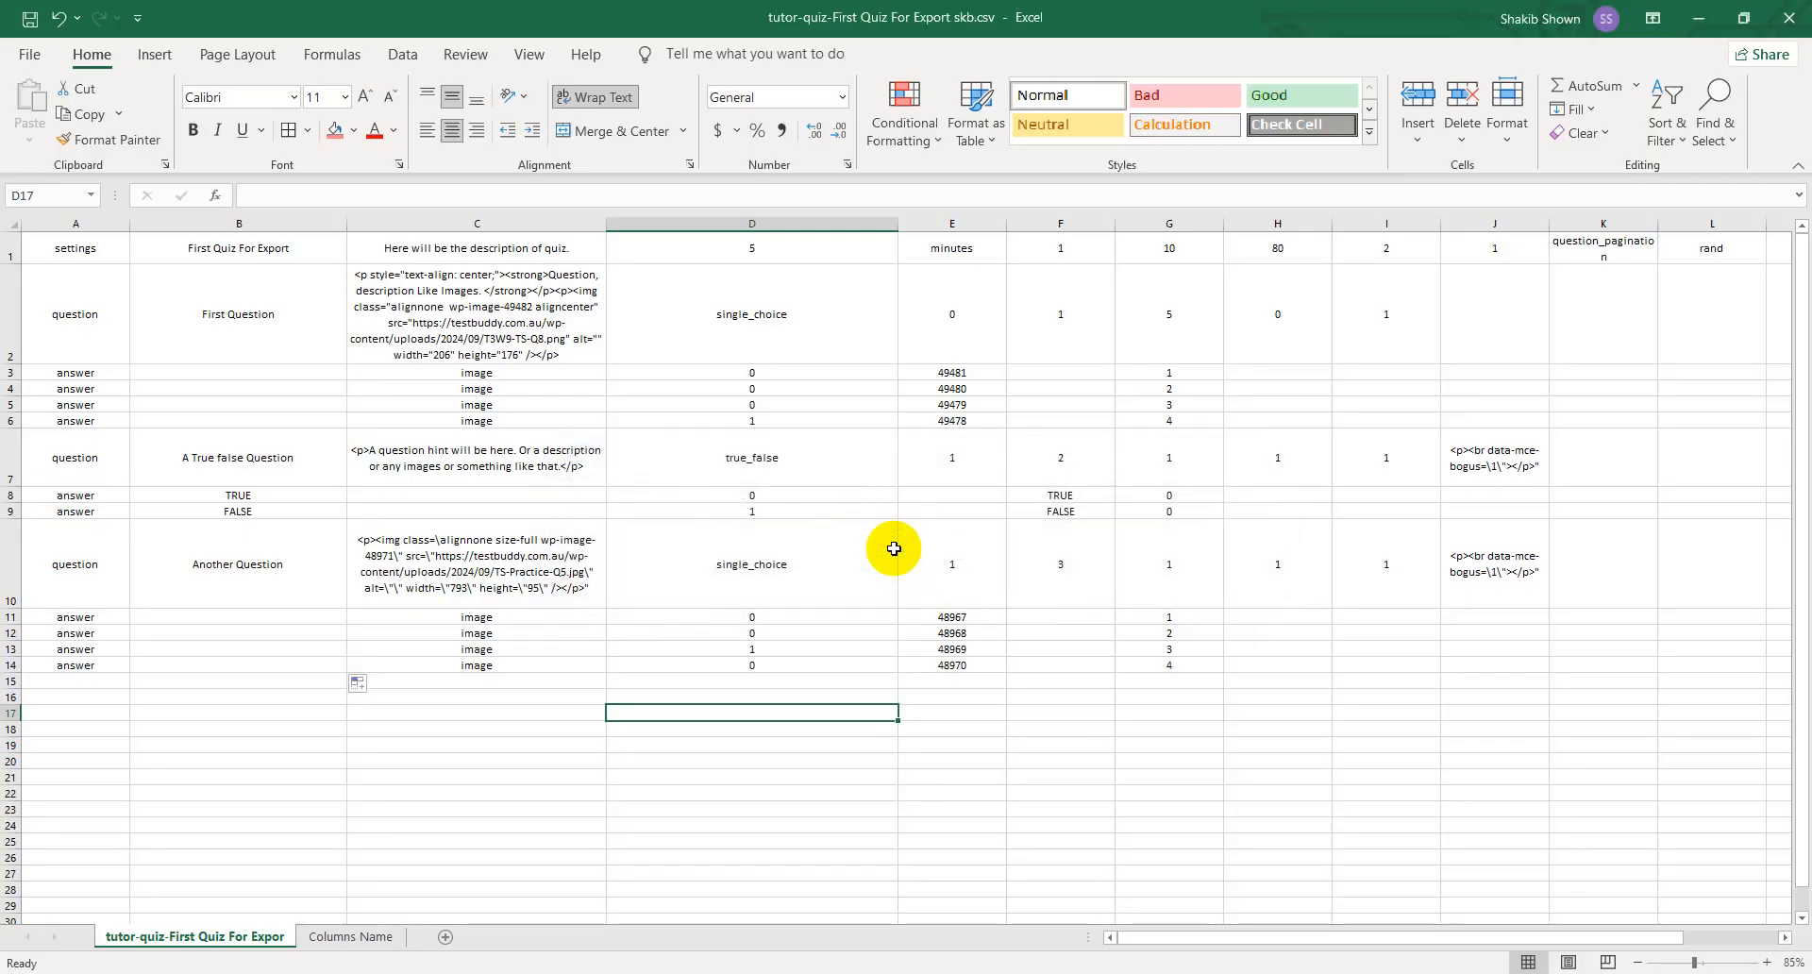
- Switch to the browser's Edit Course page in a maximized window, and close the W3Schools tab and the open quiz editor
click(1698, 18)
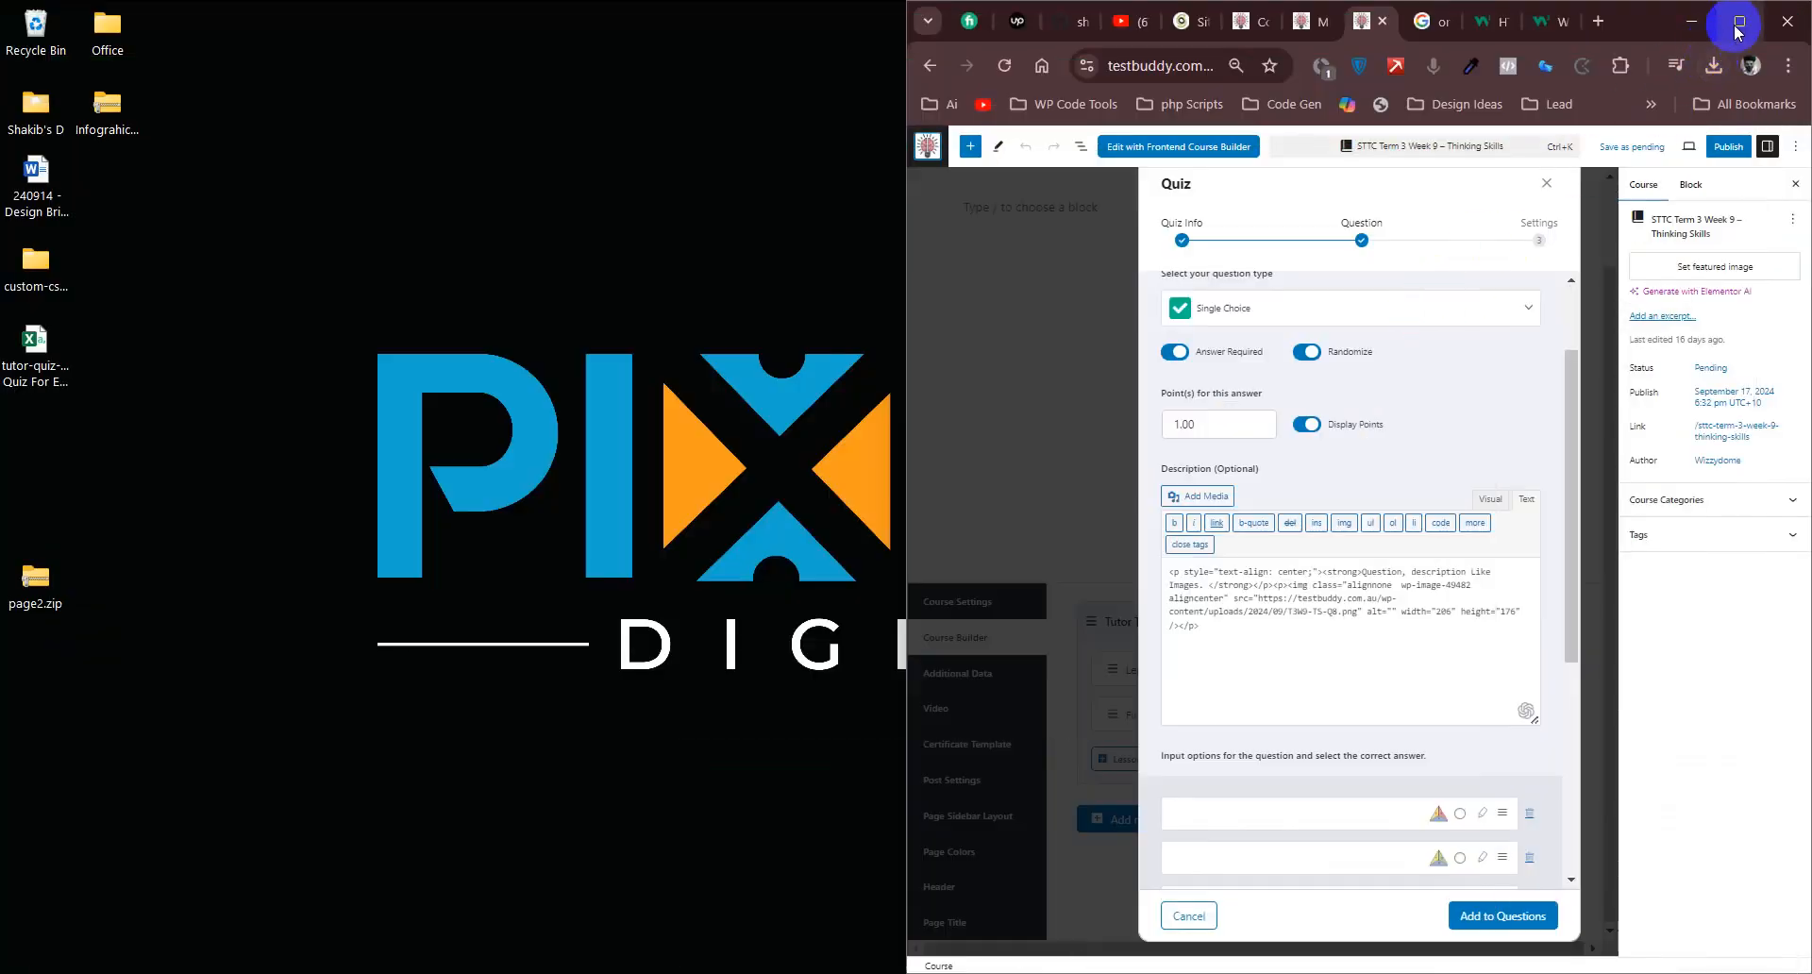
click(1737, 29)
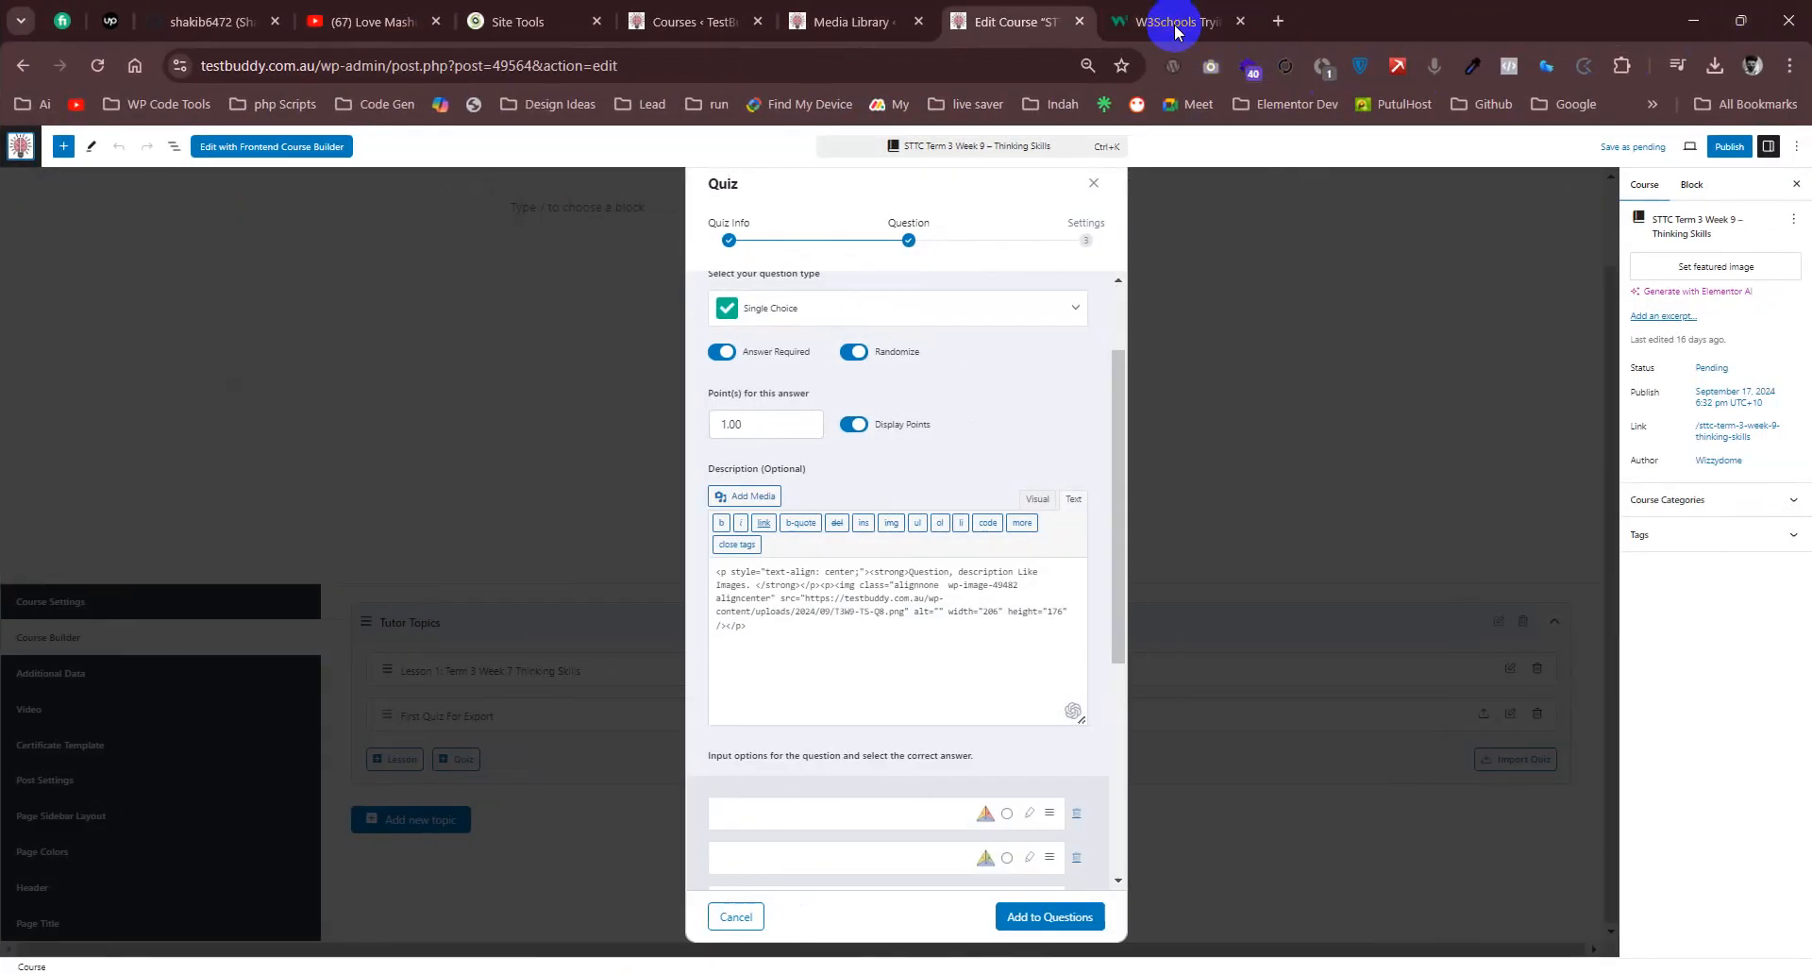
middle_click(1175, 29)
click(1196, 226)
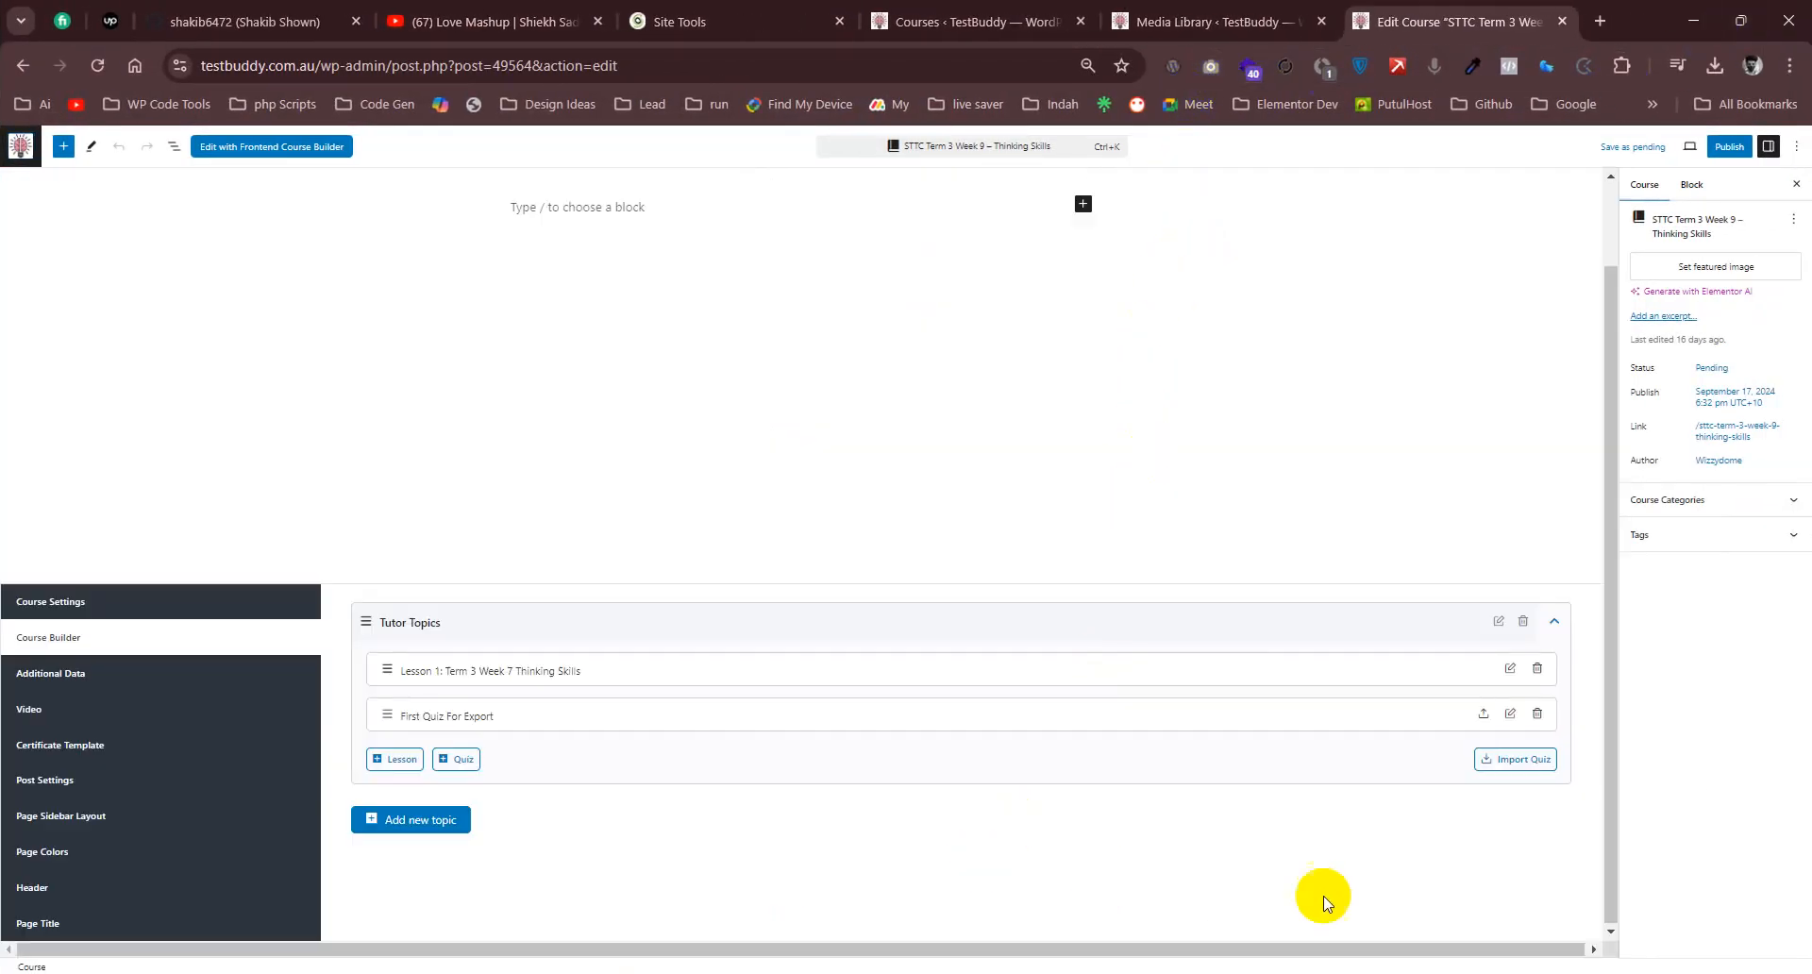
- Import the quiz file tutor-quiz-First Quiz For Export skb.csv into the Tutor Topics topic
click(1504, 772)
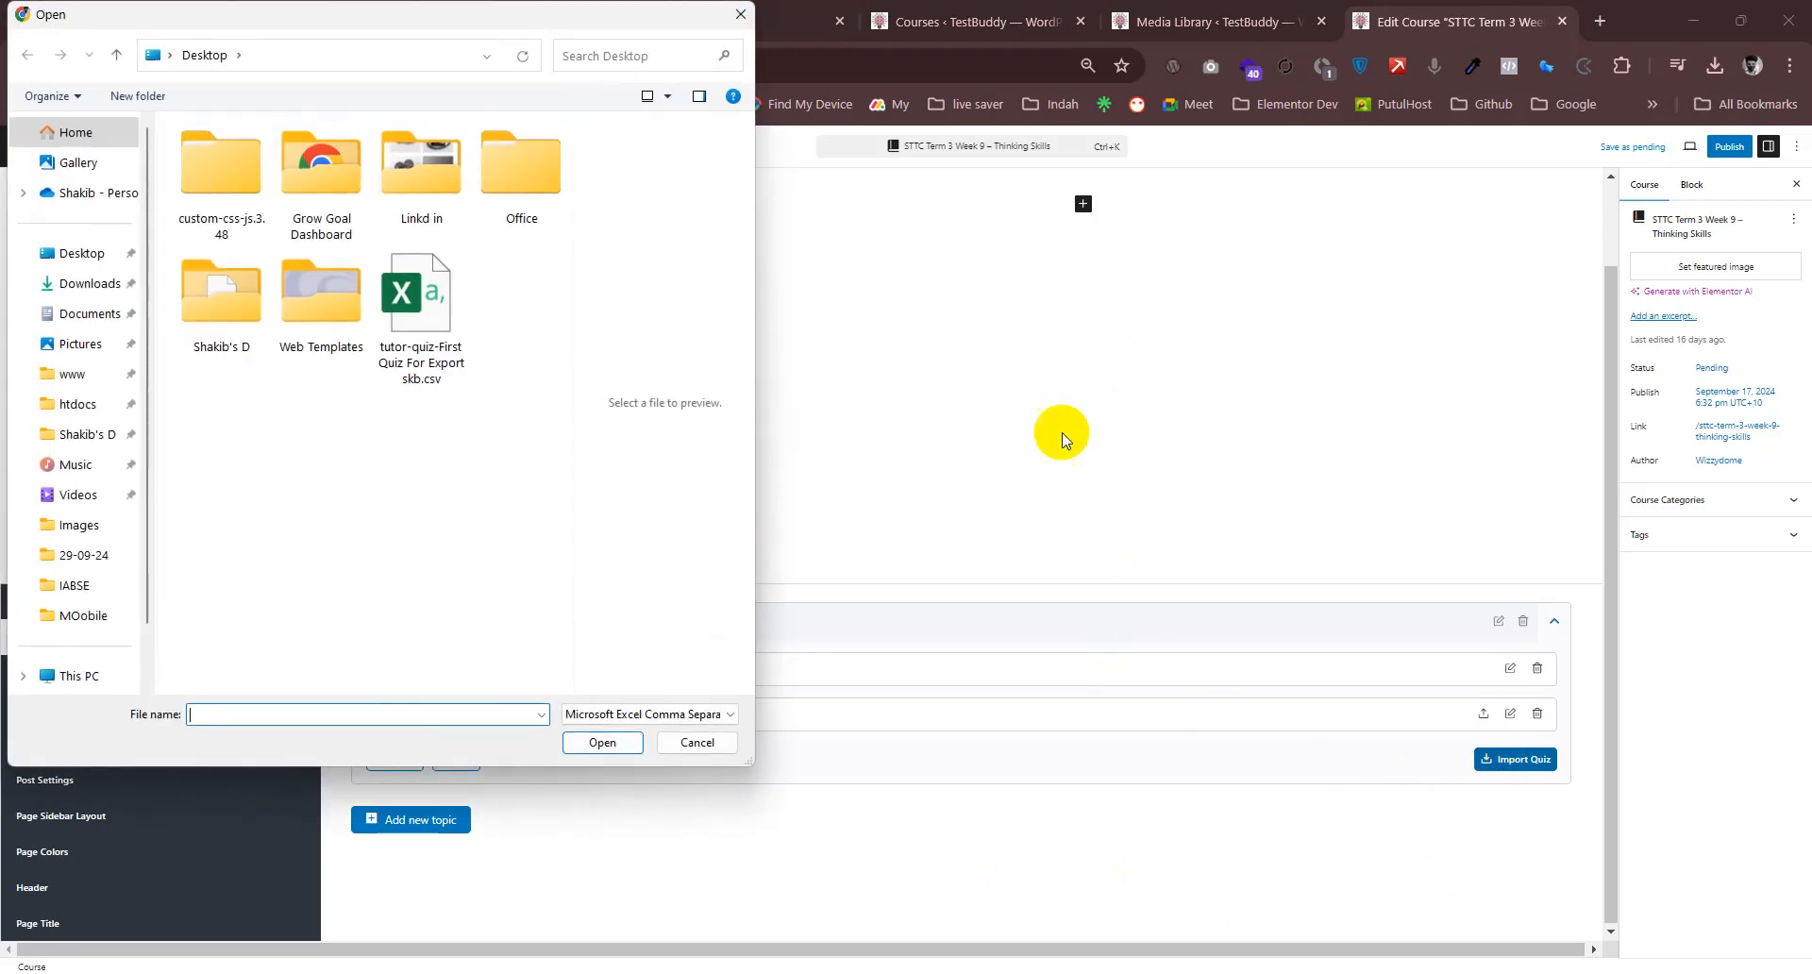
click(427, 363)
click(600, 741)
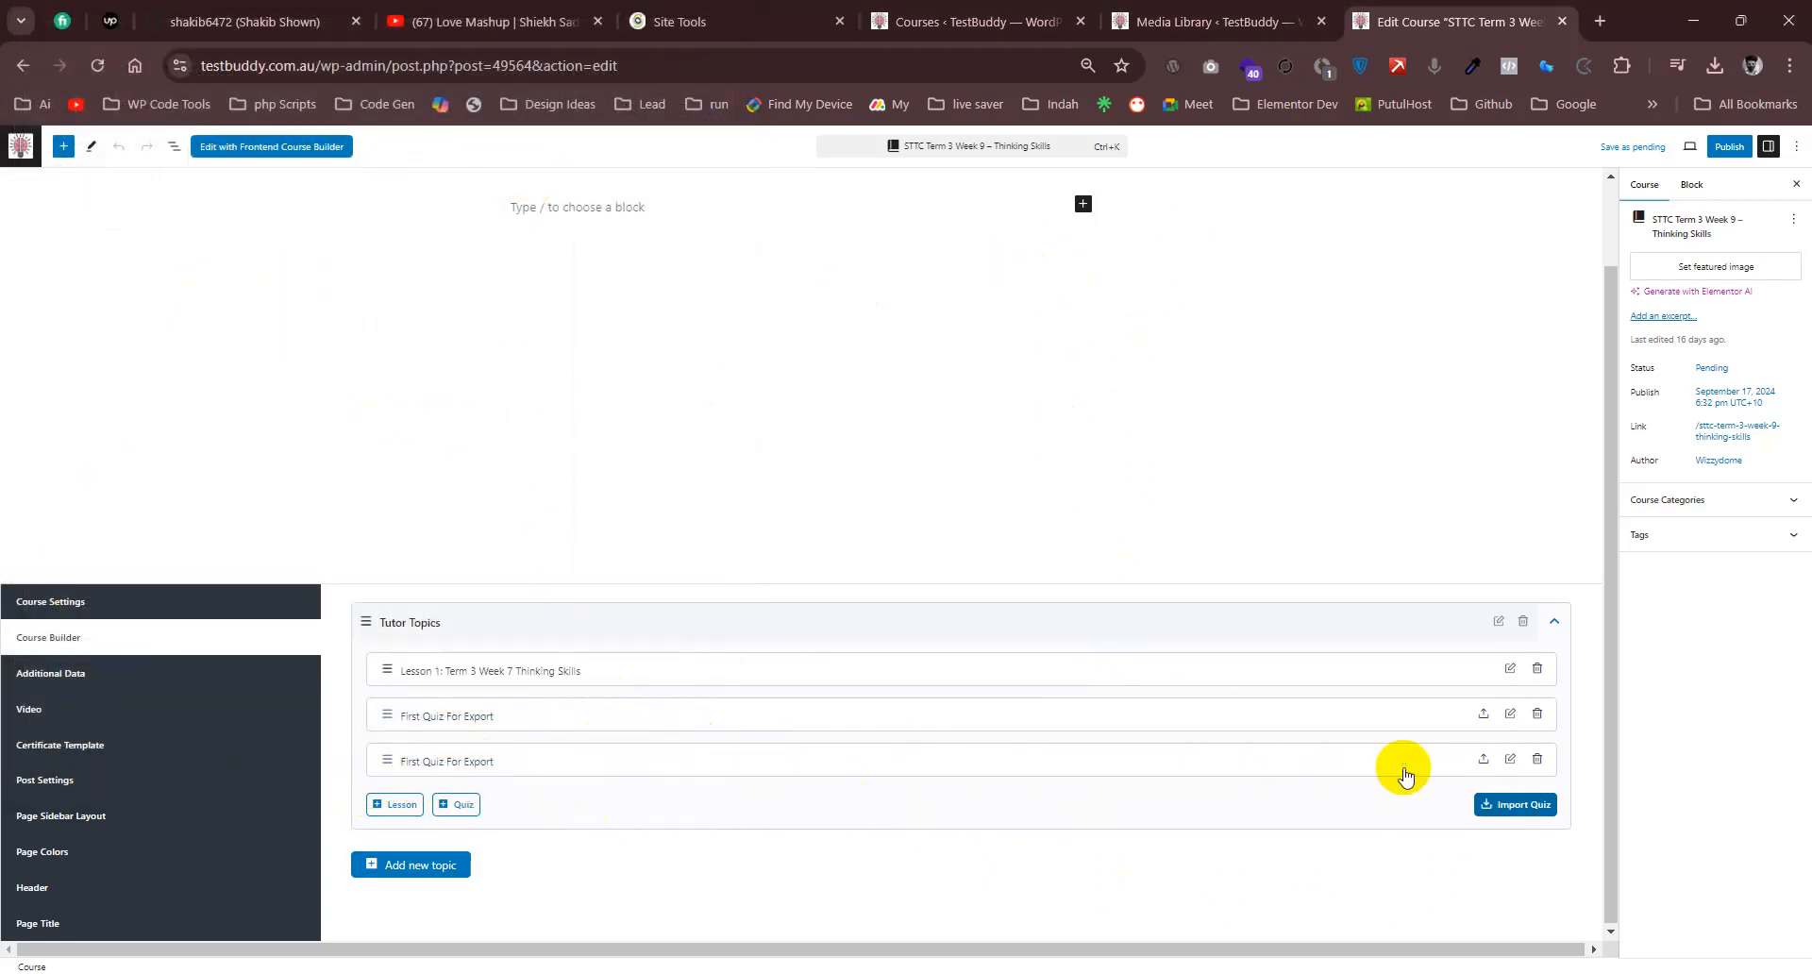
- Open the imported quiz and review the description, answer options and explanation of A True false Question
click(1511, 763)
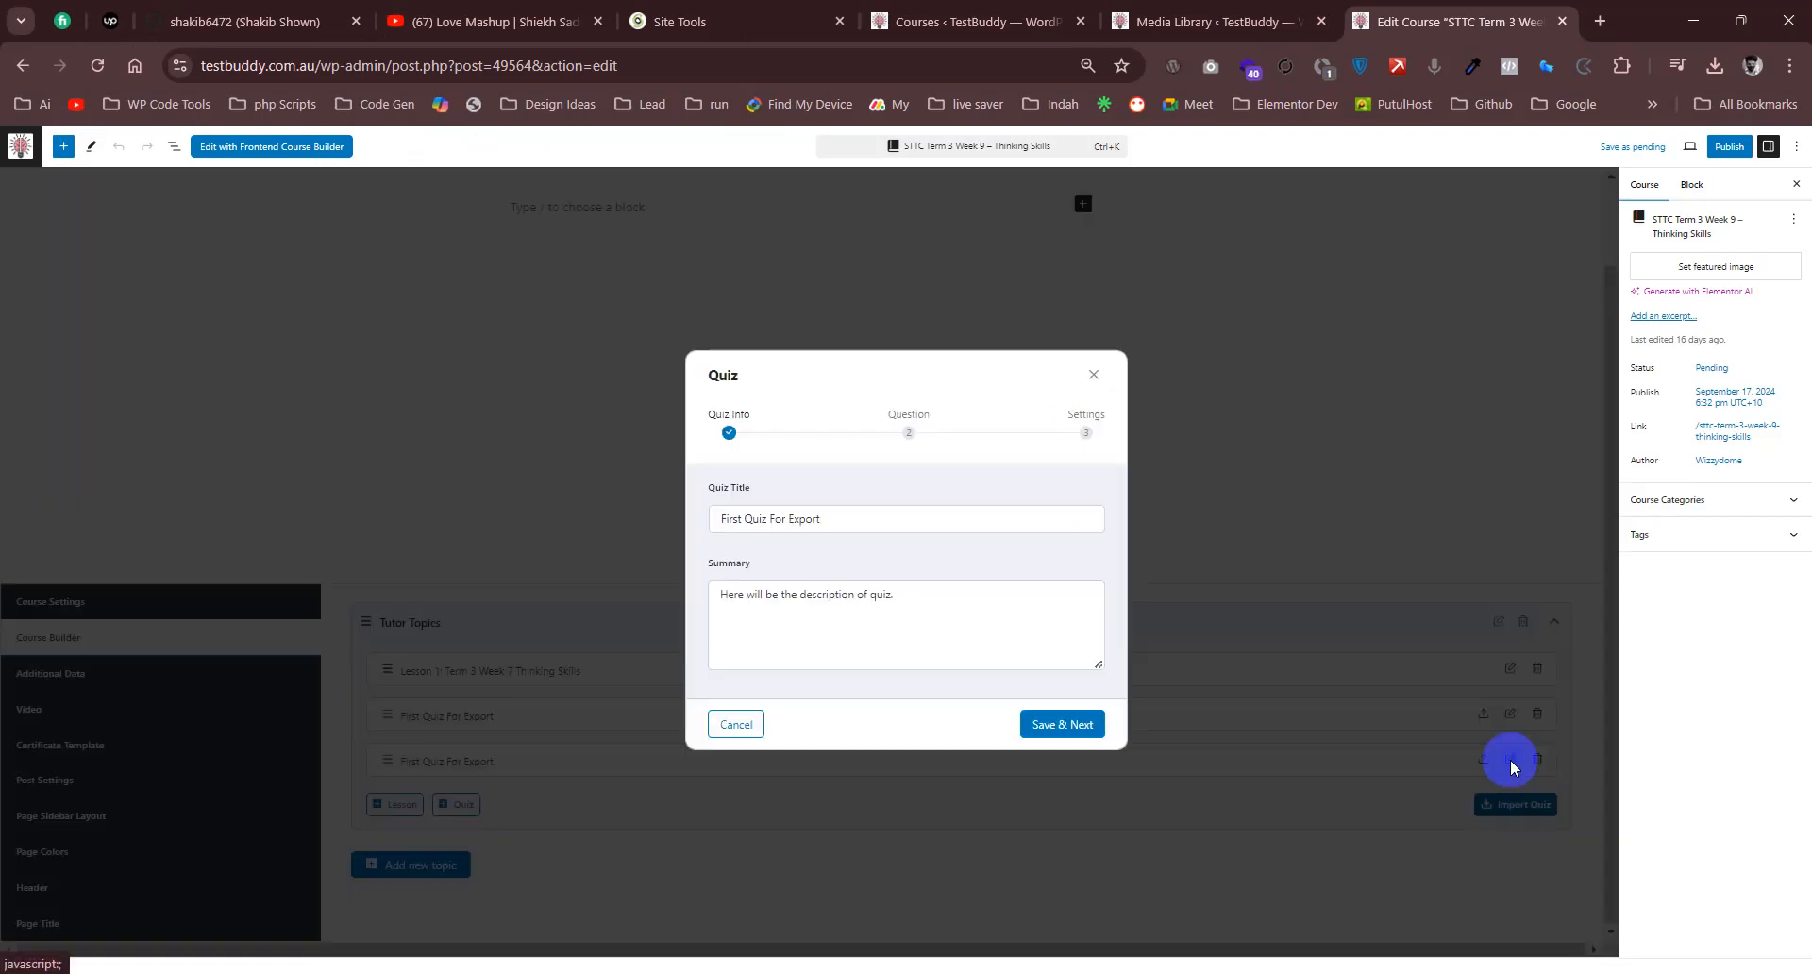
click(1060, 724)
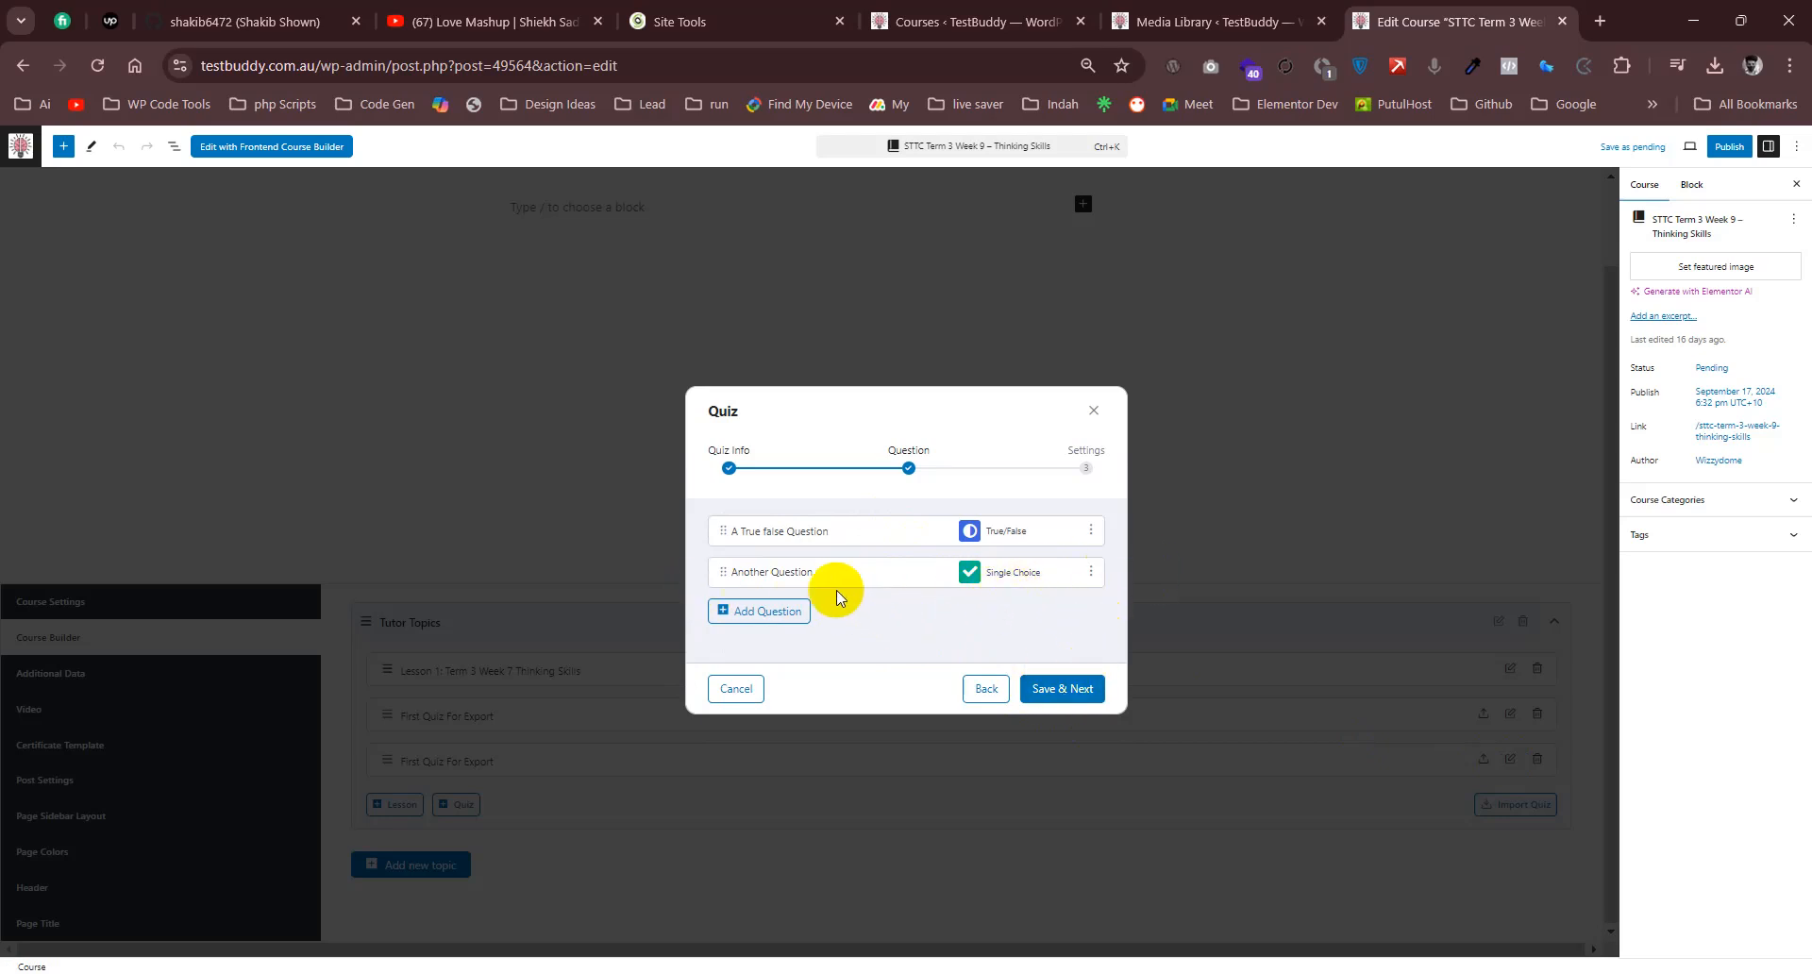
click(1091, 531)
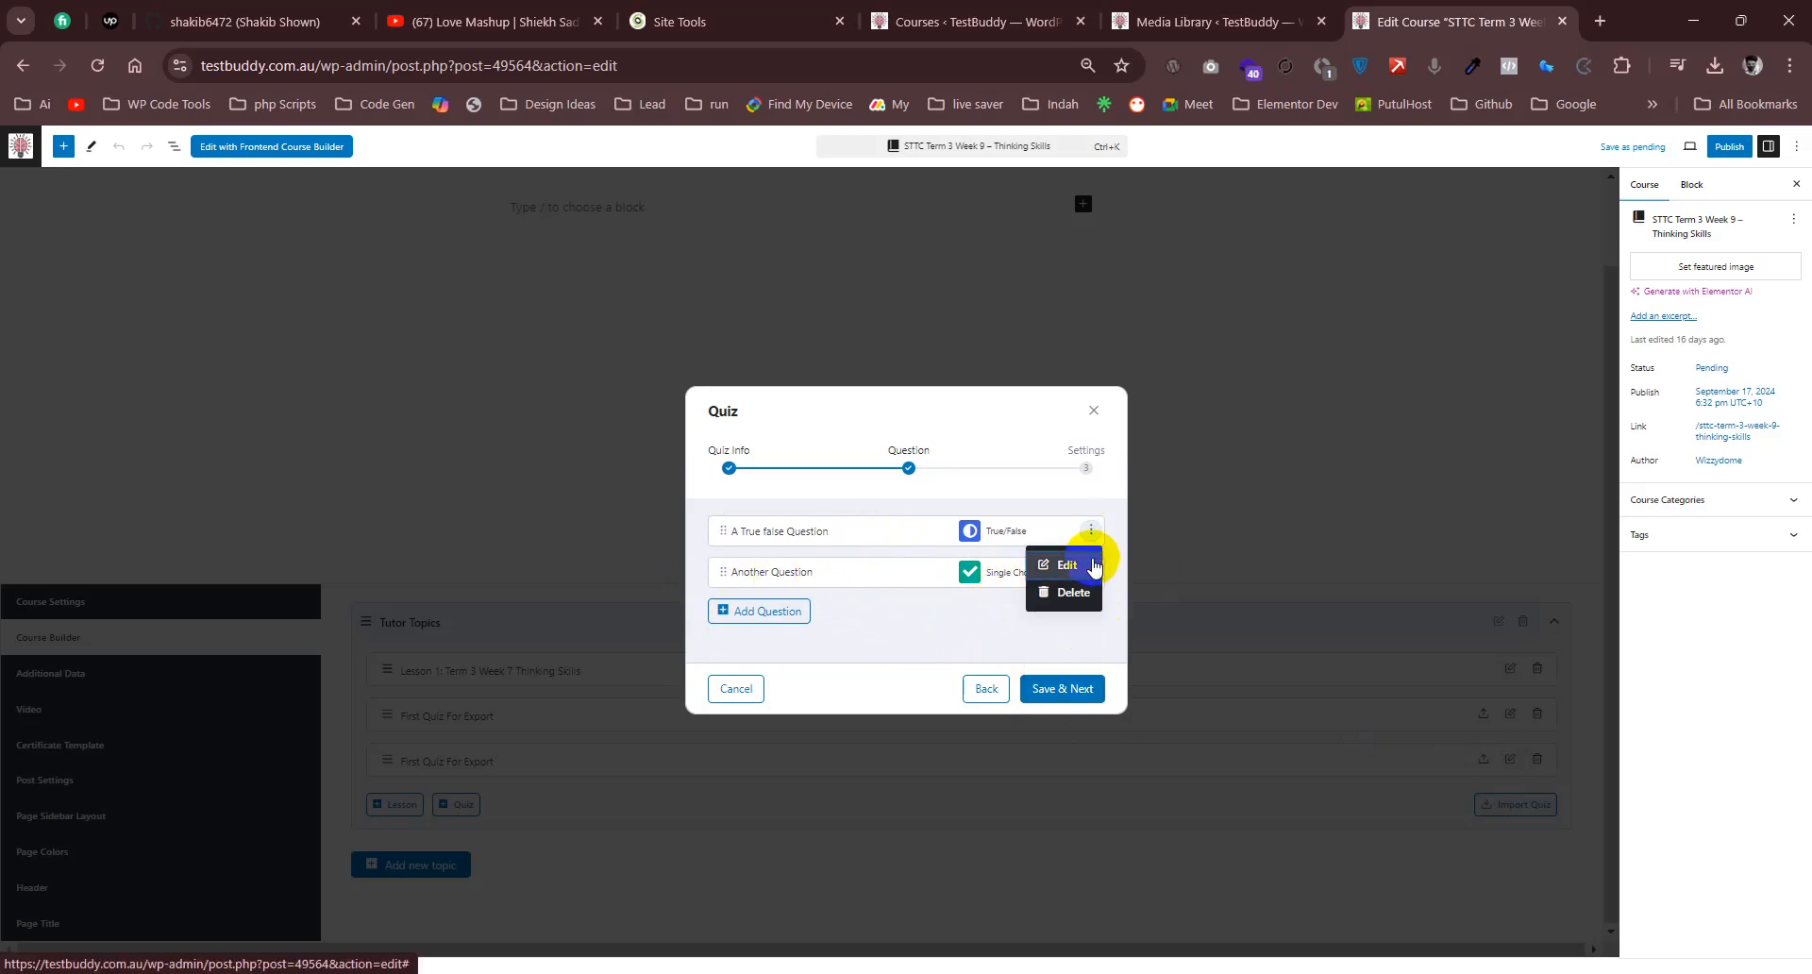
click(1067, 564)
scroll(972, 549, down, 4)
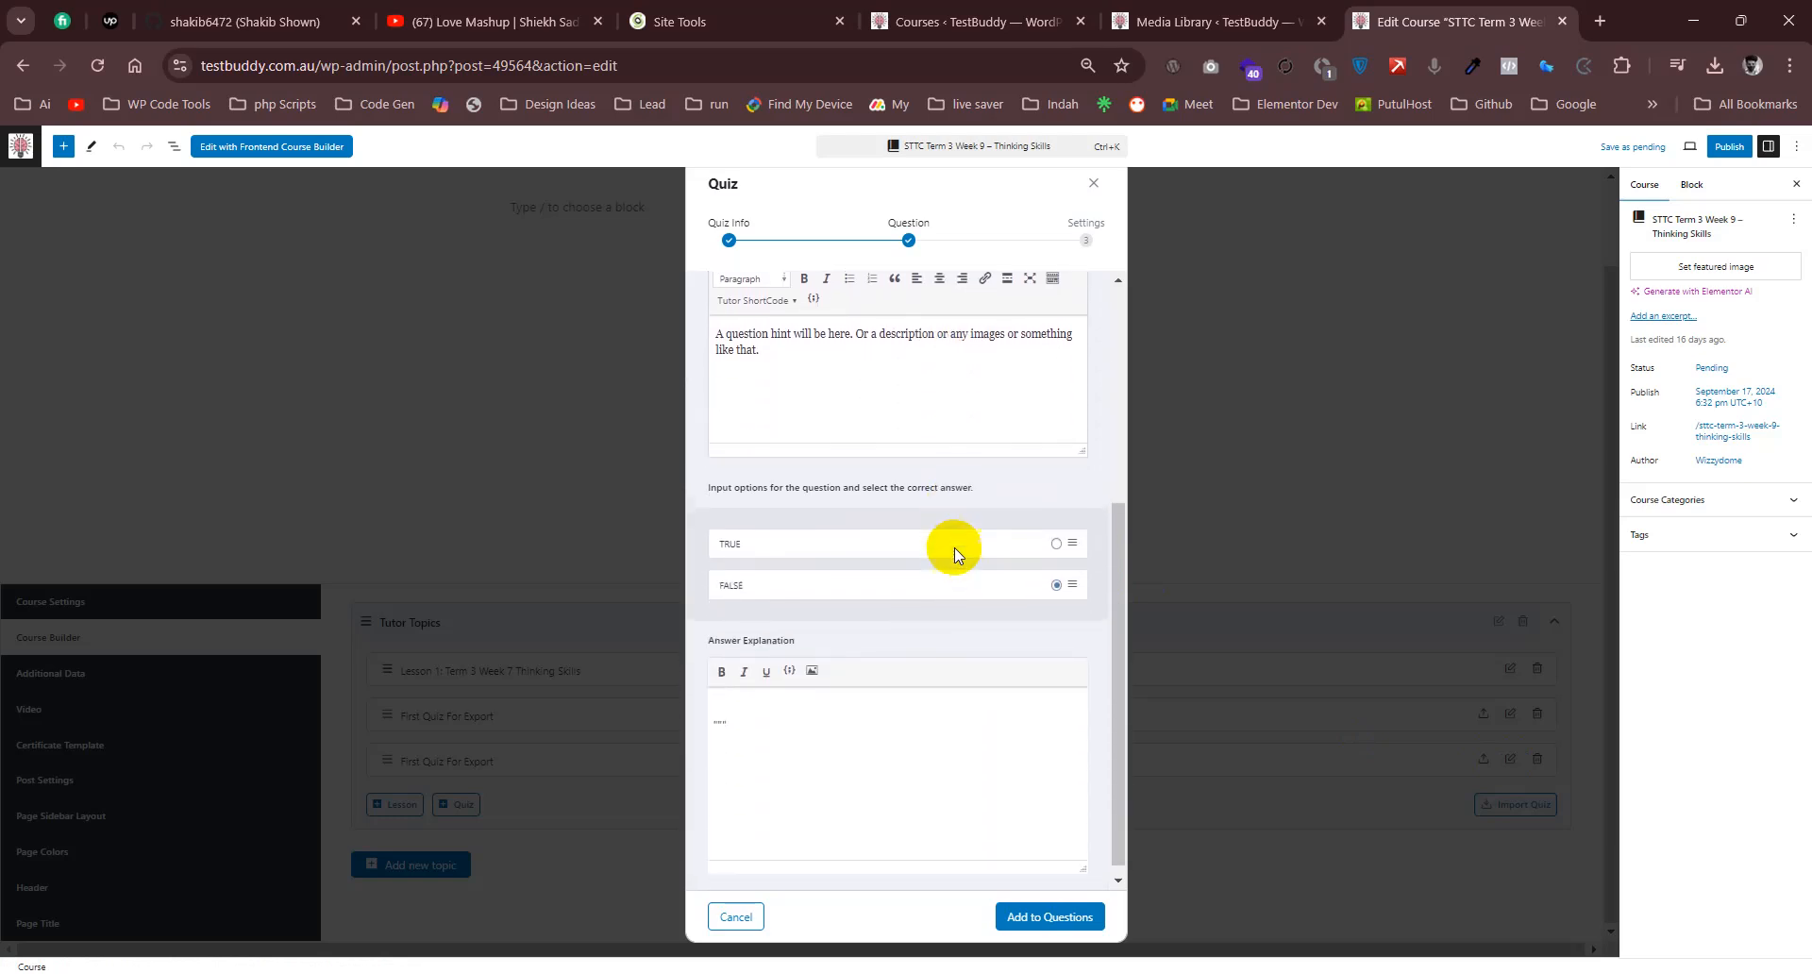
scroll(957, 568, up, 5)
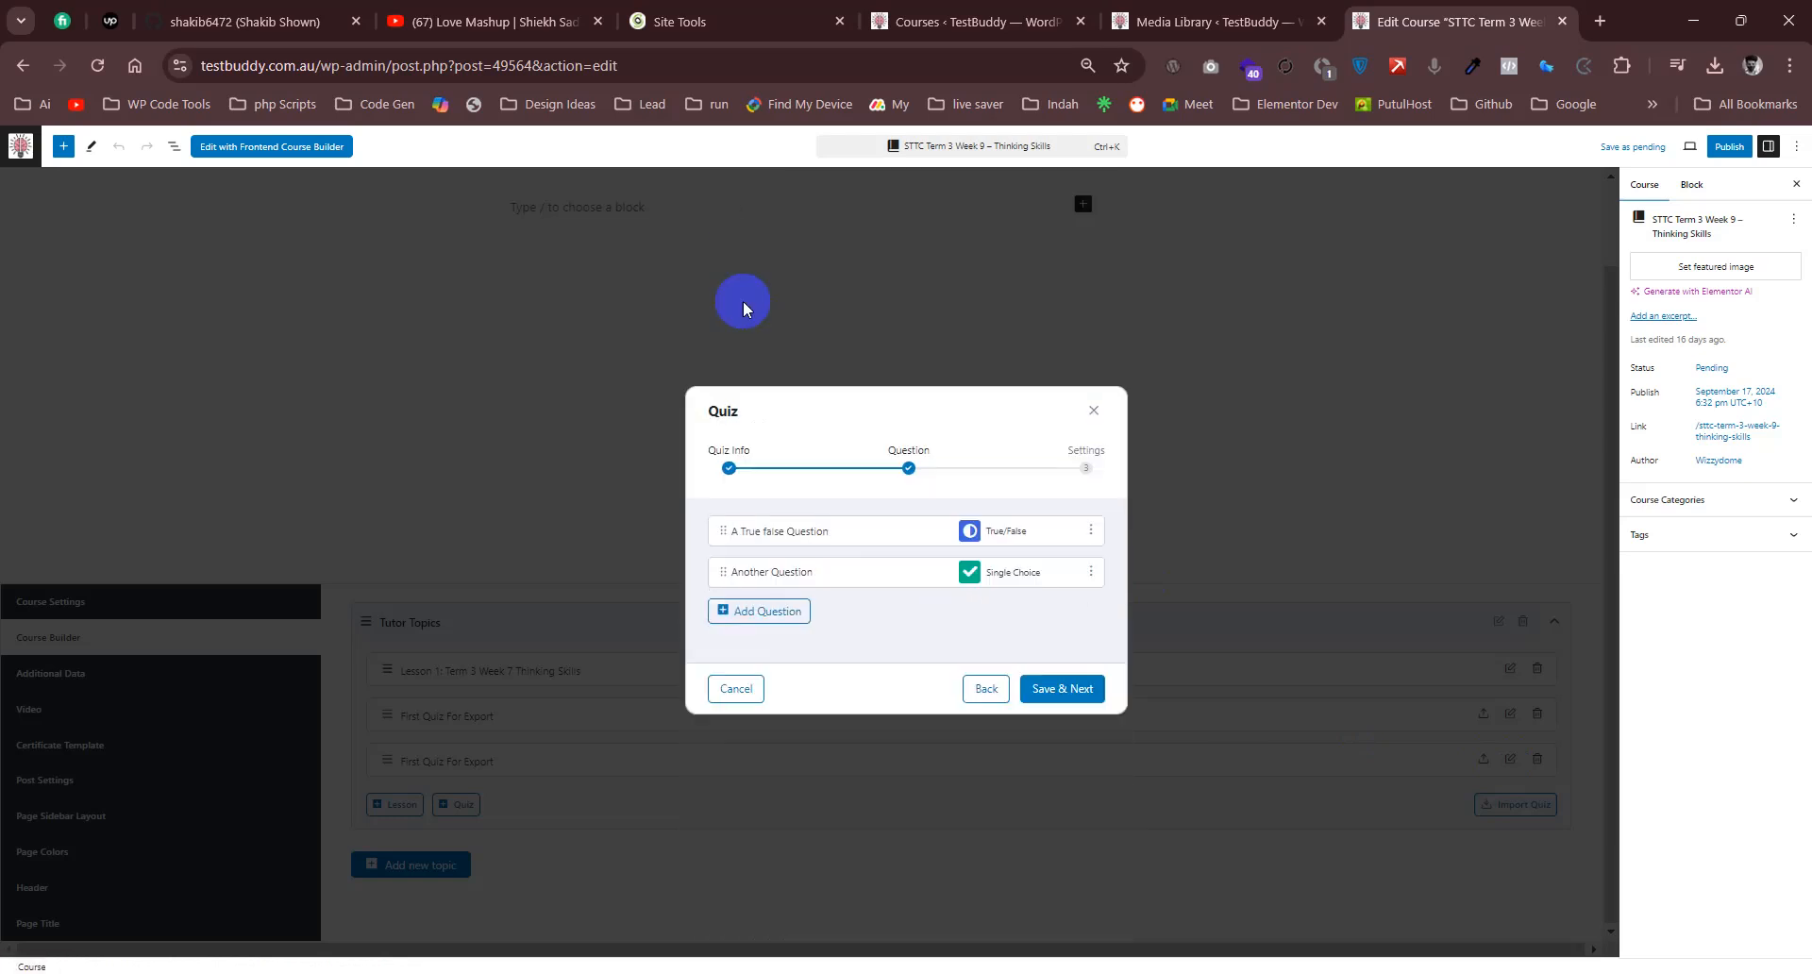
- Review the answer options and explanation of Another Question in the imported quiz, and close the quiz editor
click(1090, 571)
click(1068, 598)
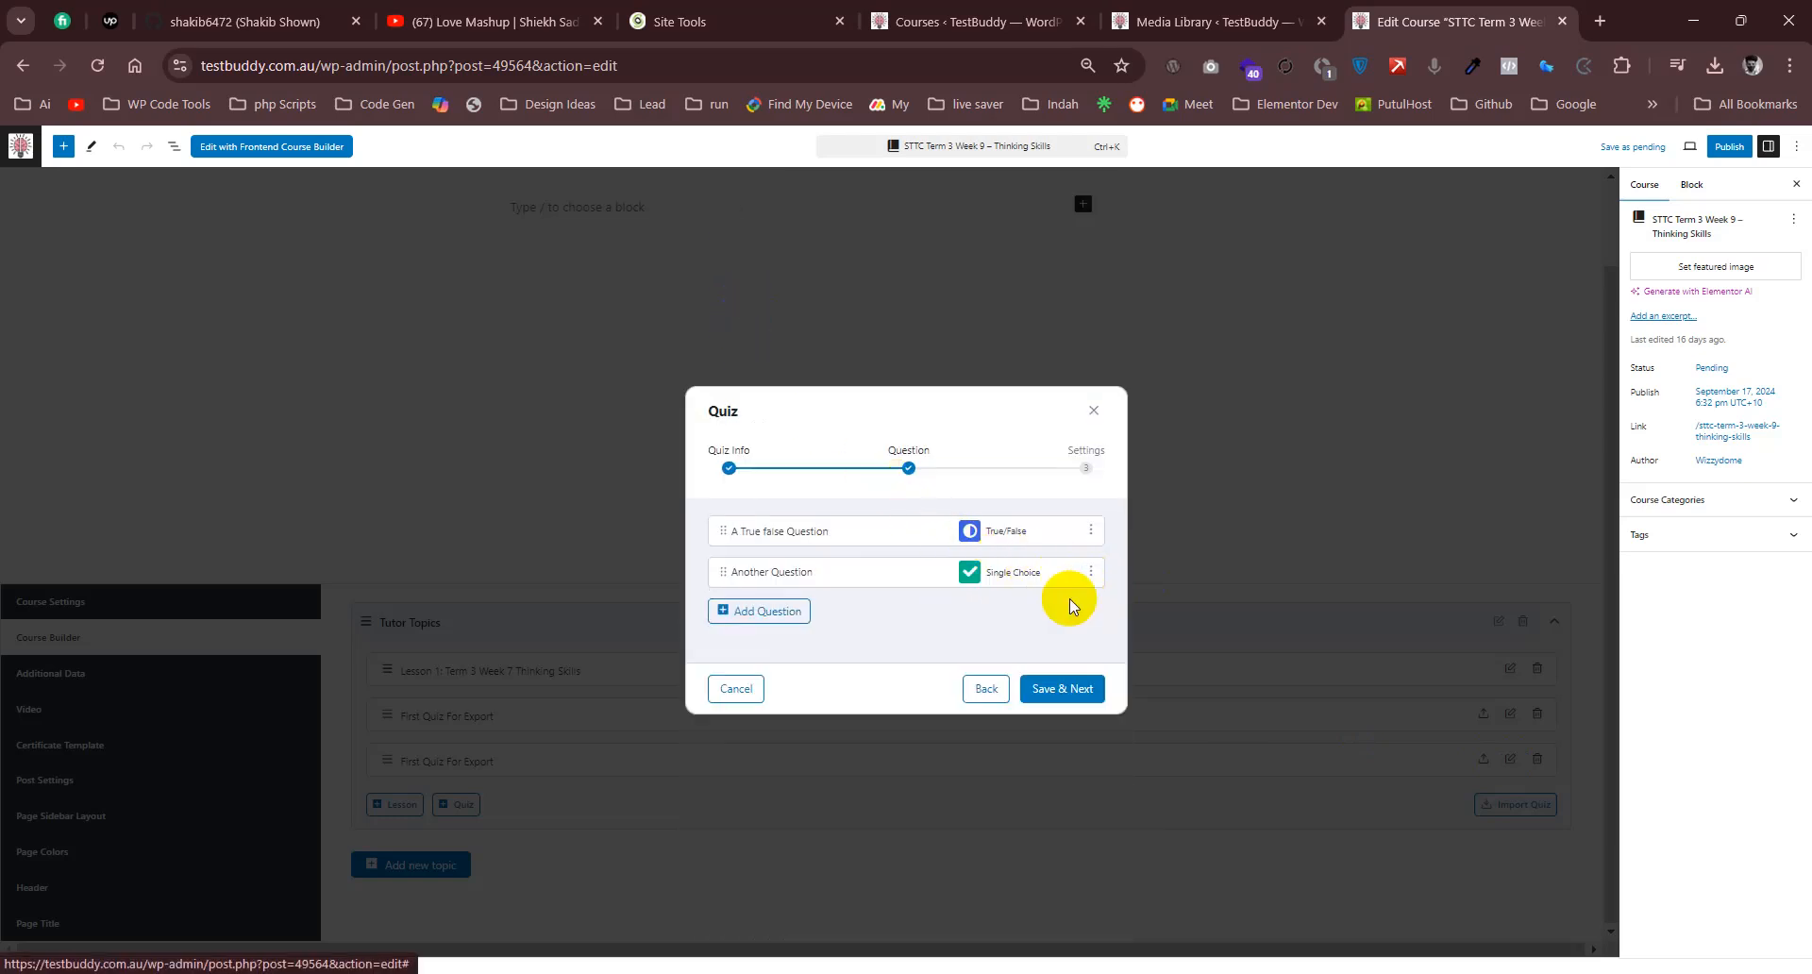
scroll(981, 477, down, 10)
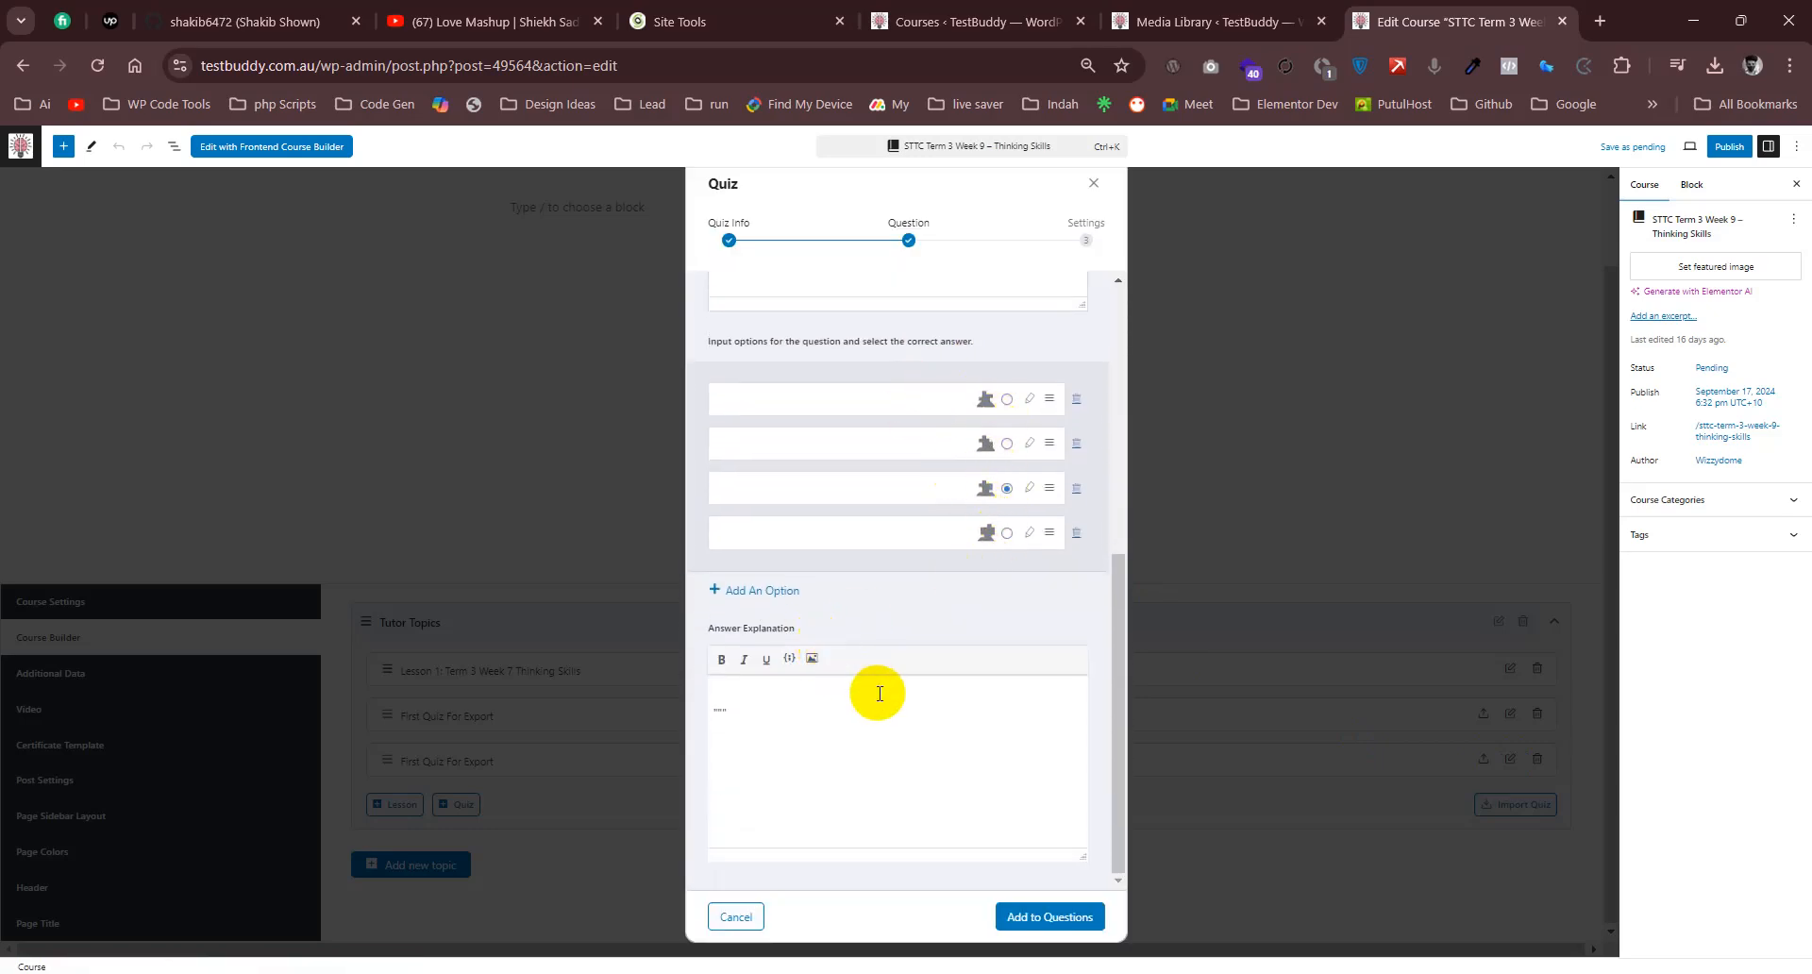
scroll(872, 684, up, 10)
click(1092, 184)
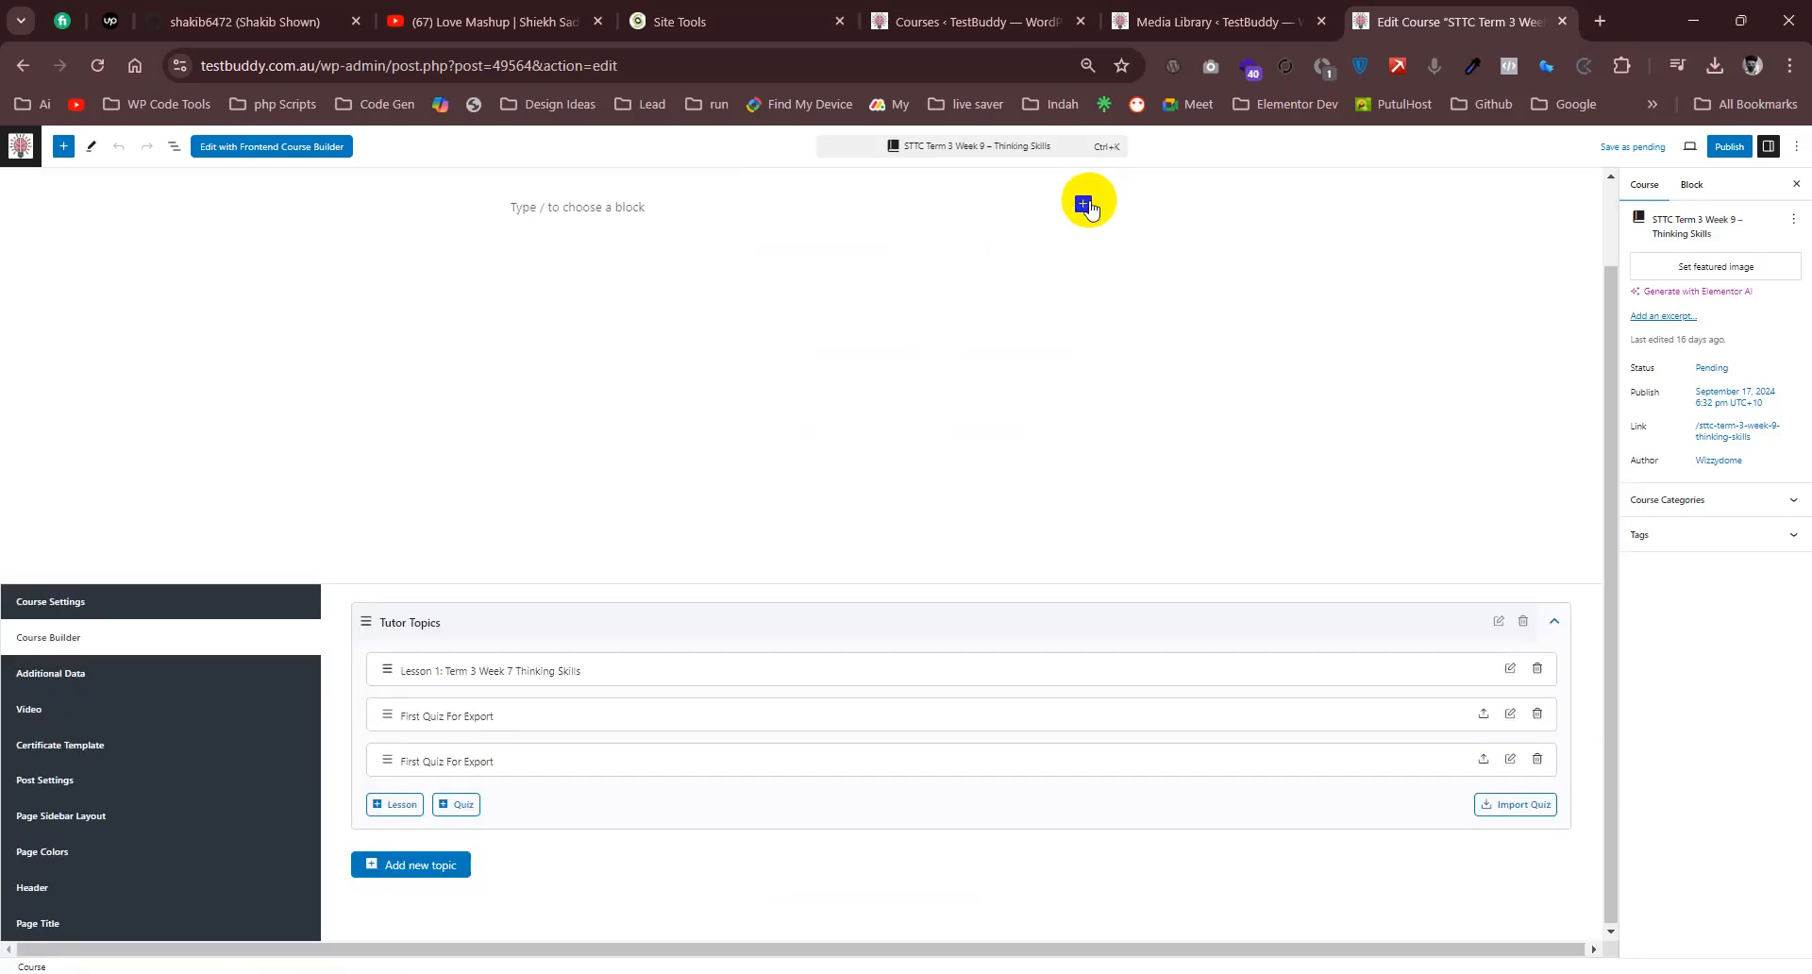